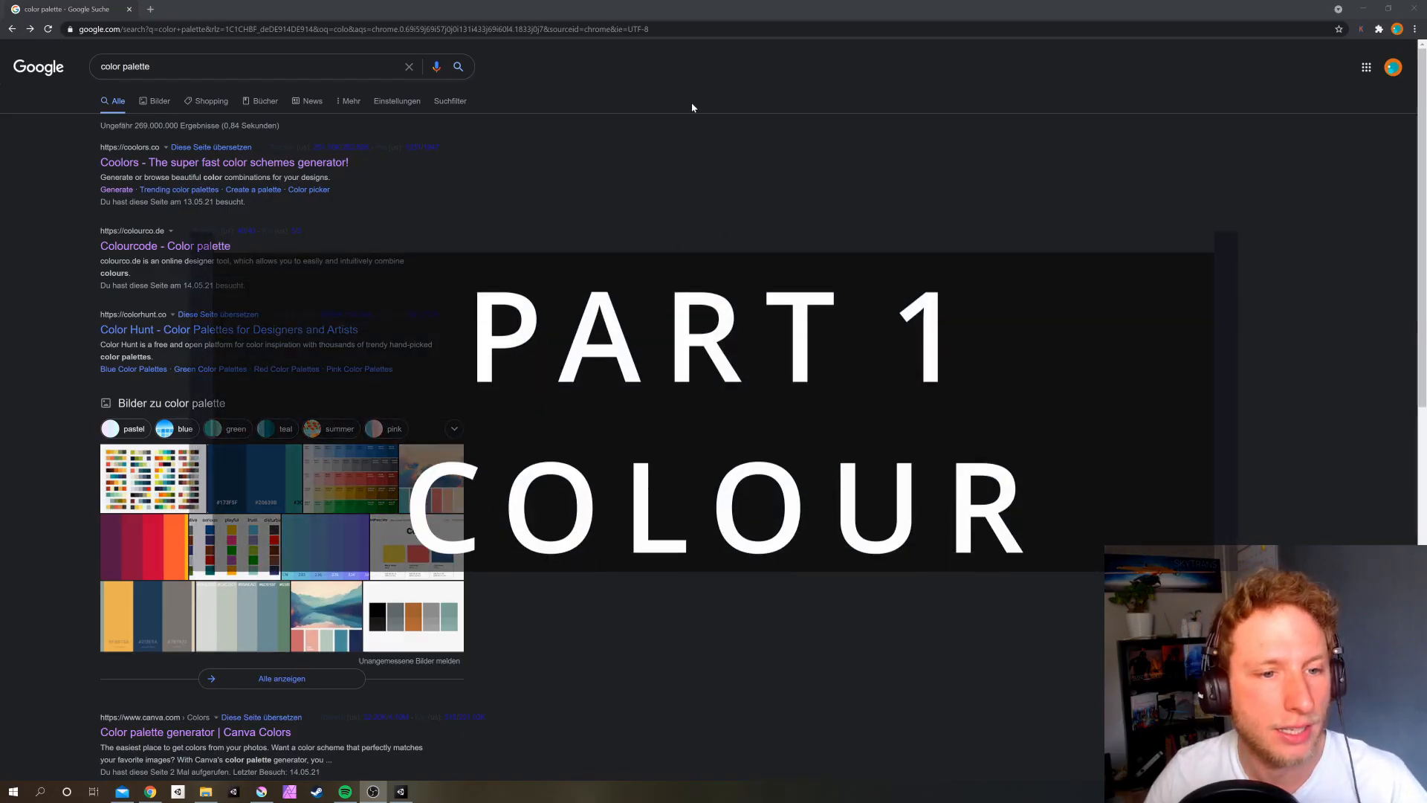
# Look through the search results for "color palette" and open Canva's Color palette generator page
pyautogui.scroll(-2, 253, 451)
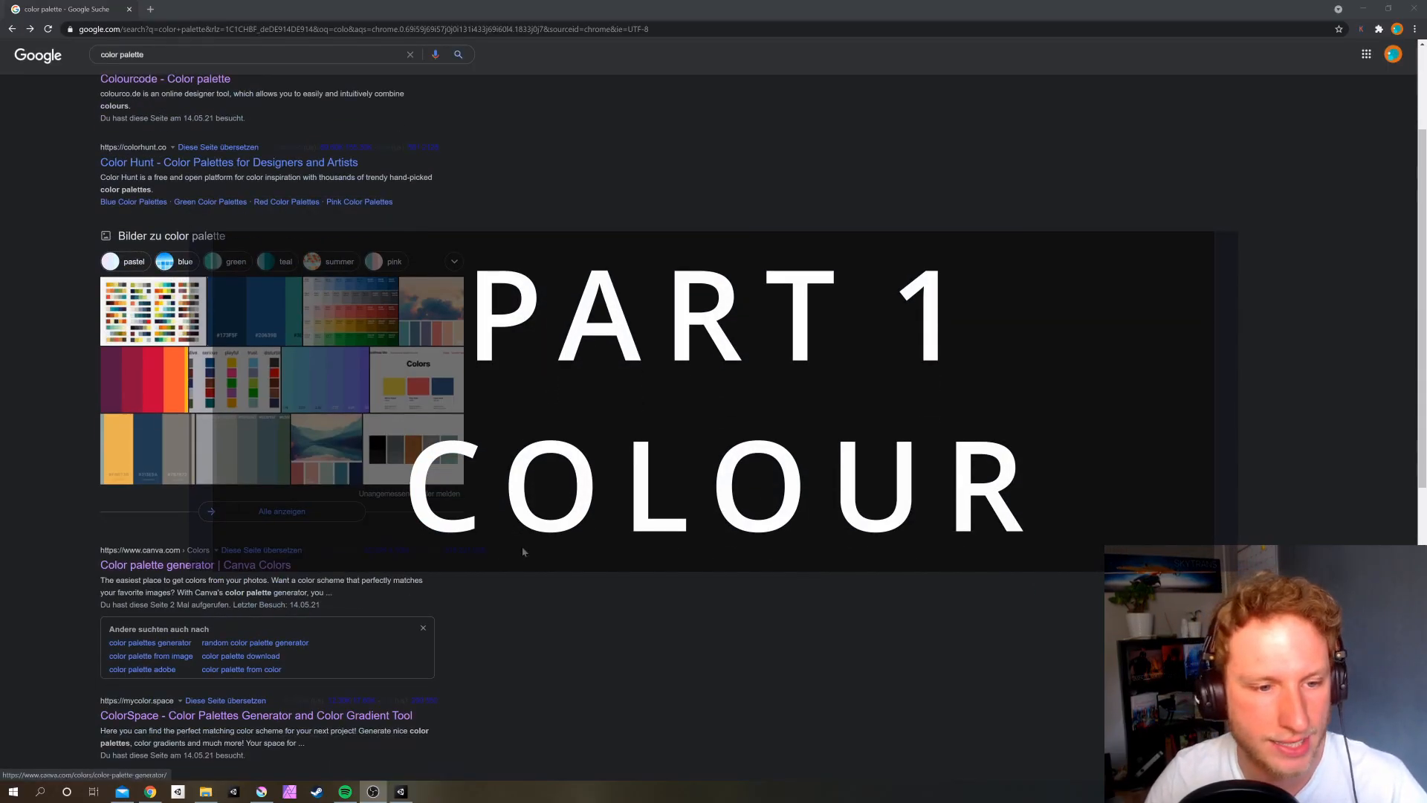
pyautogui.scroll(2, 390, 293)
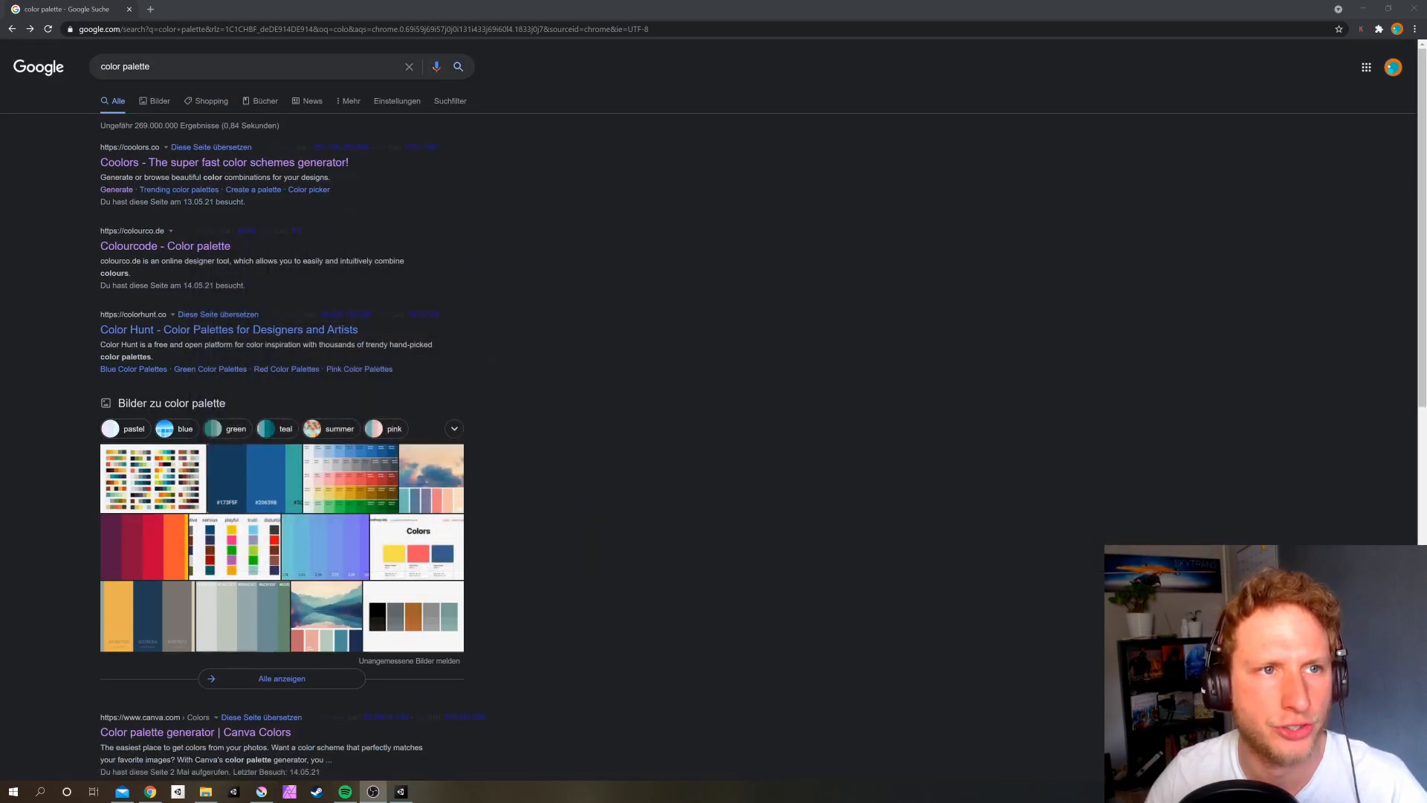
pyautogui.hotkey('alt', 'Tab')
pyautogui.scroll(-4, 519, 516)
pyautogui.scroll(4, 297, 532)
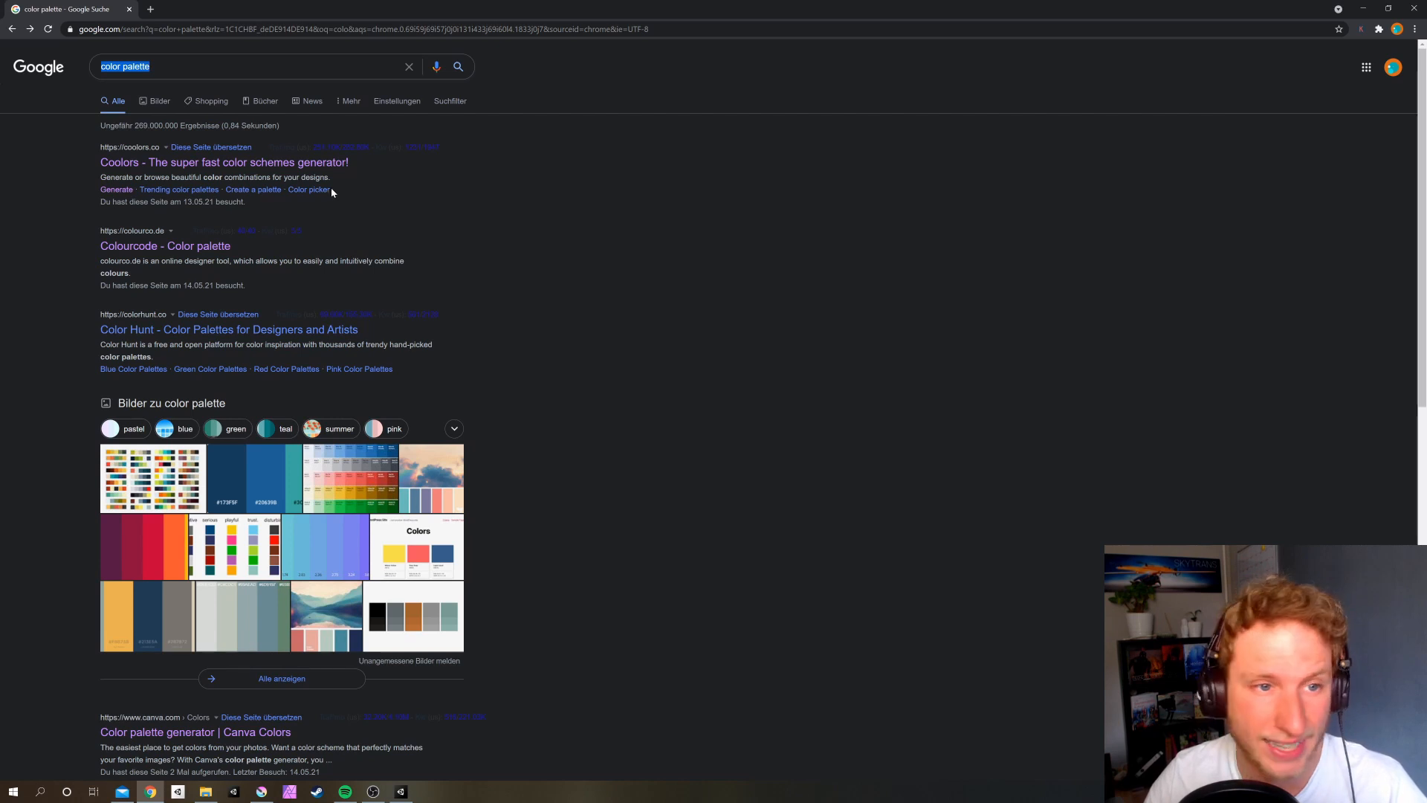
pyautogui.scroll(-1, 363, 211)
pyautogui.scroll(-1, 364, 211)
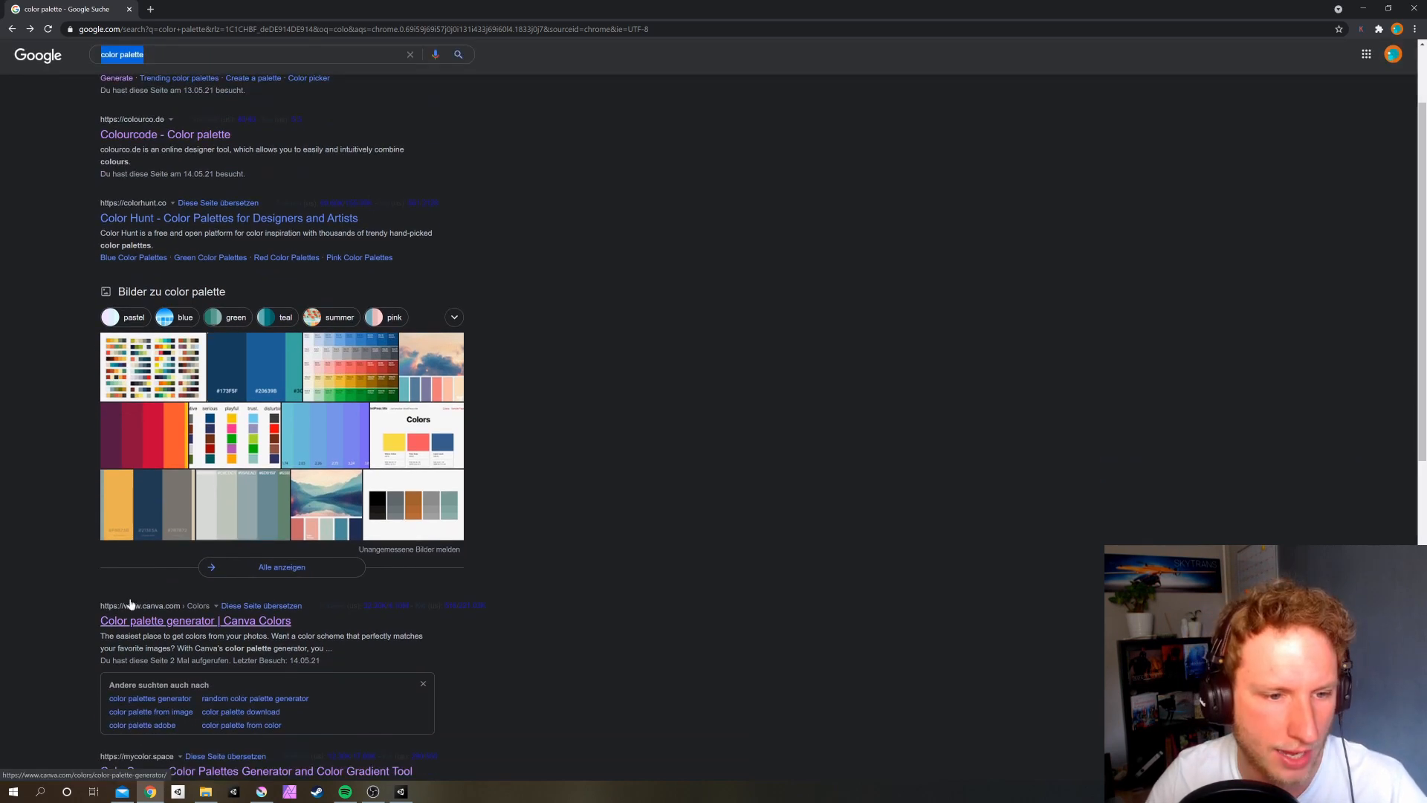
pyautogui.click(155, 623)
# Go to Canva's color combinations resource, browse the palettes and open the Explore colors page
pyautogui.scroll(-6, 578, 452)
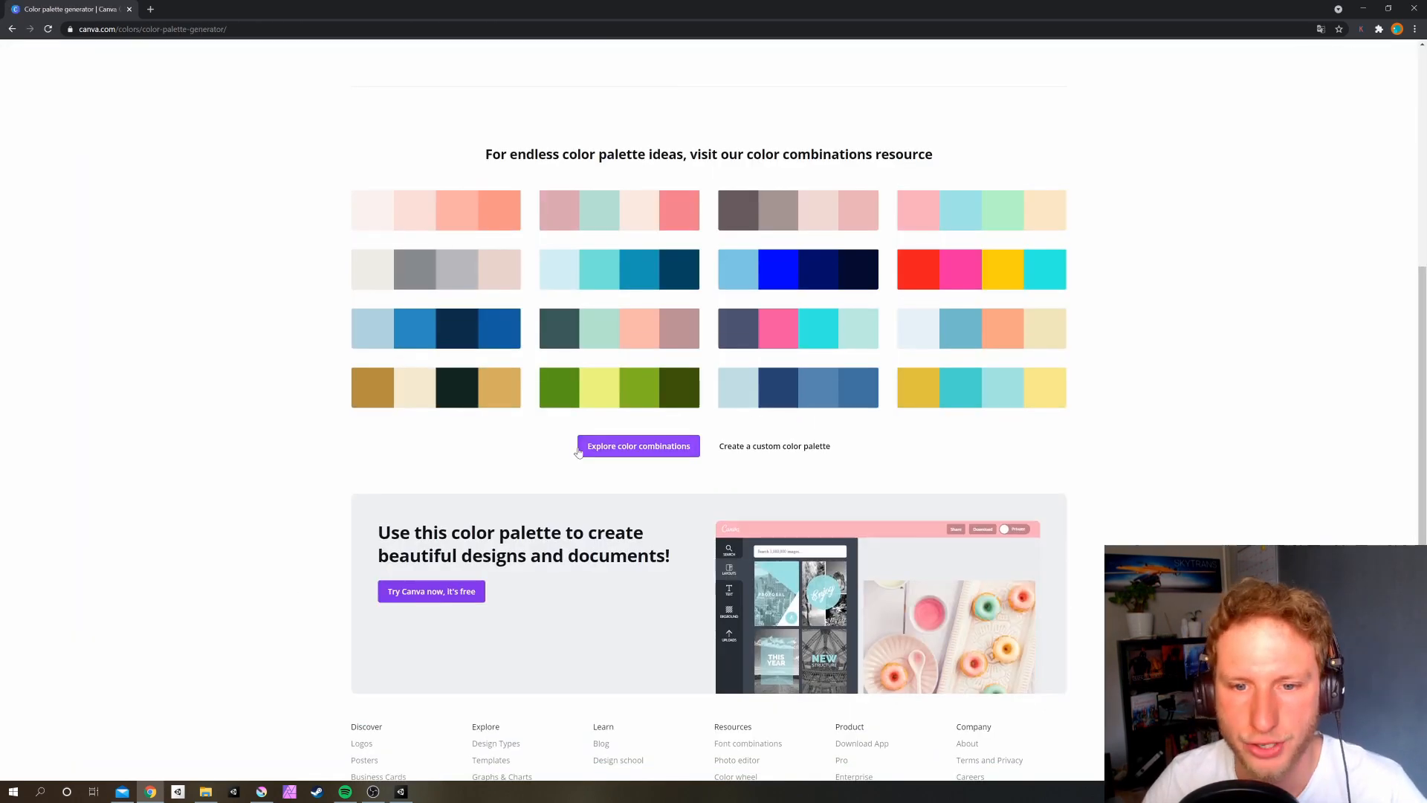
pyautogui.click(629, 448)
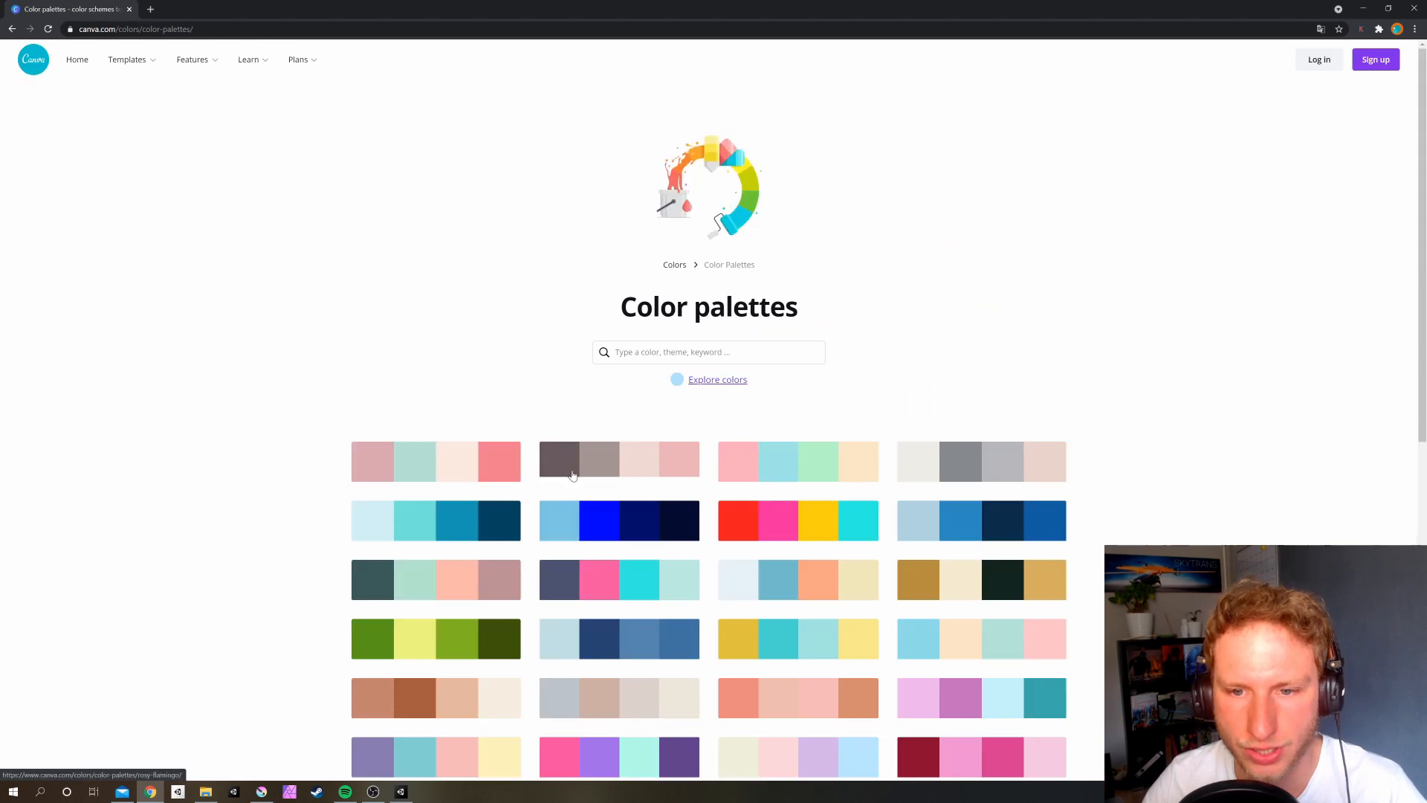
pyautogui.scroll(-3, 1251, 322)
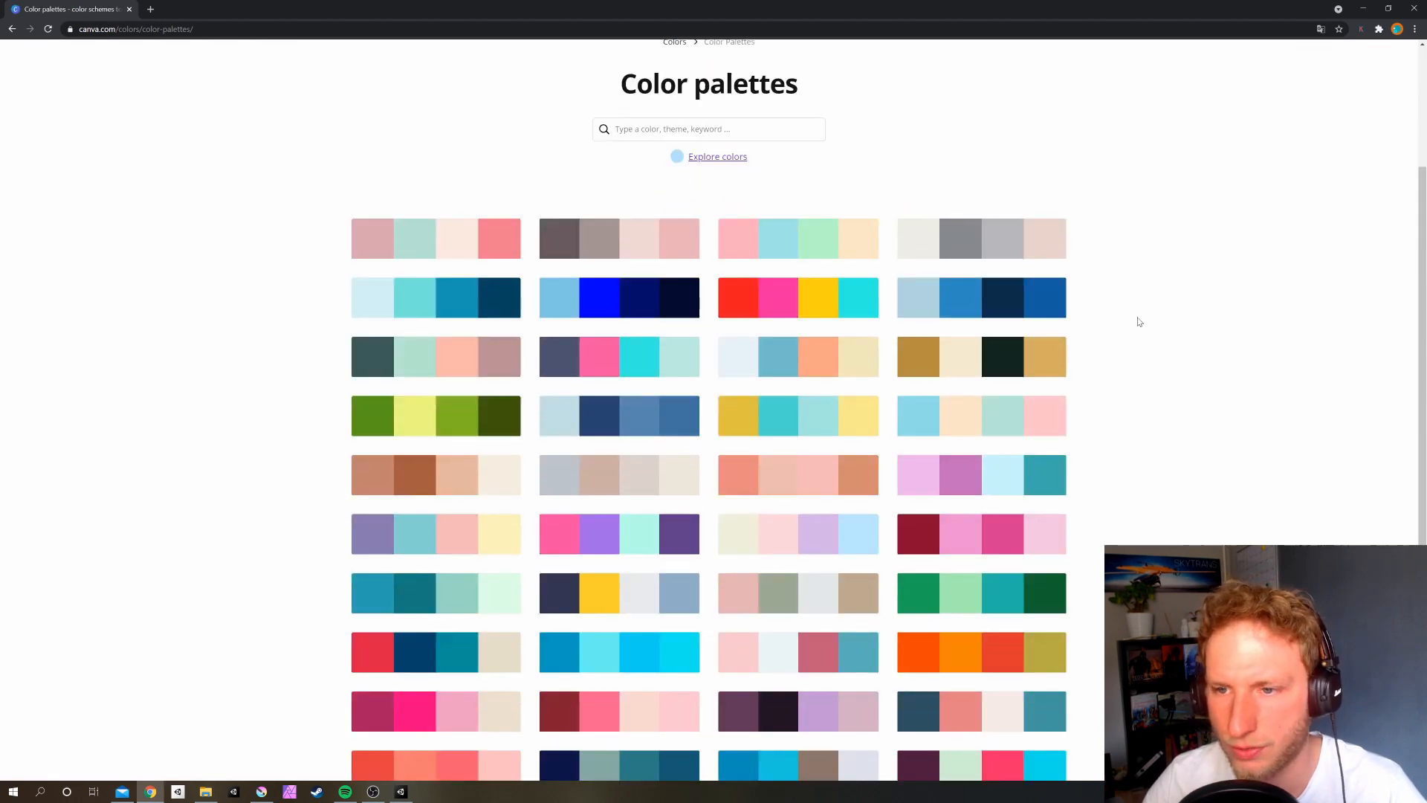
pyautogui.scroll(-1, 1137, 320)
pyautogui.scroll(-2, 634, 542)
pyautogui.scroll(5, 634, 542)
pyautogui.click(727, 326)
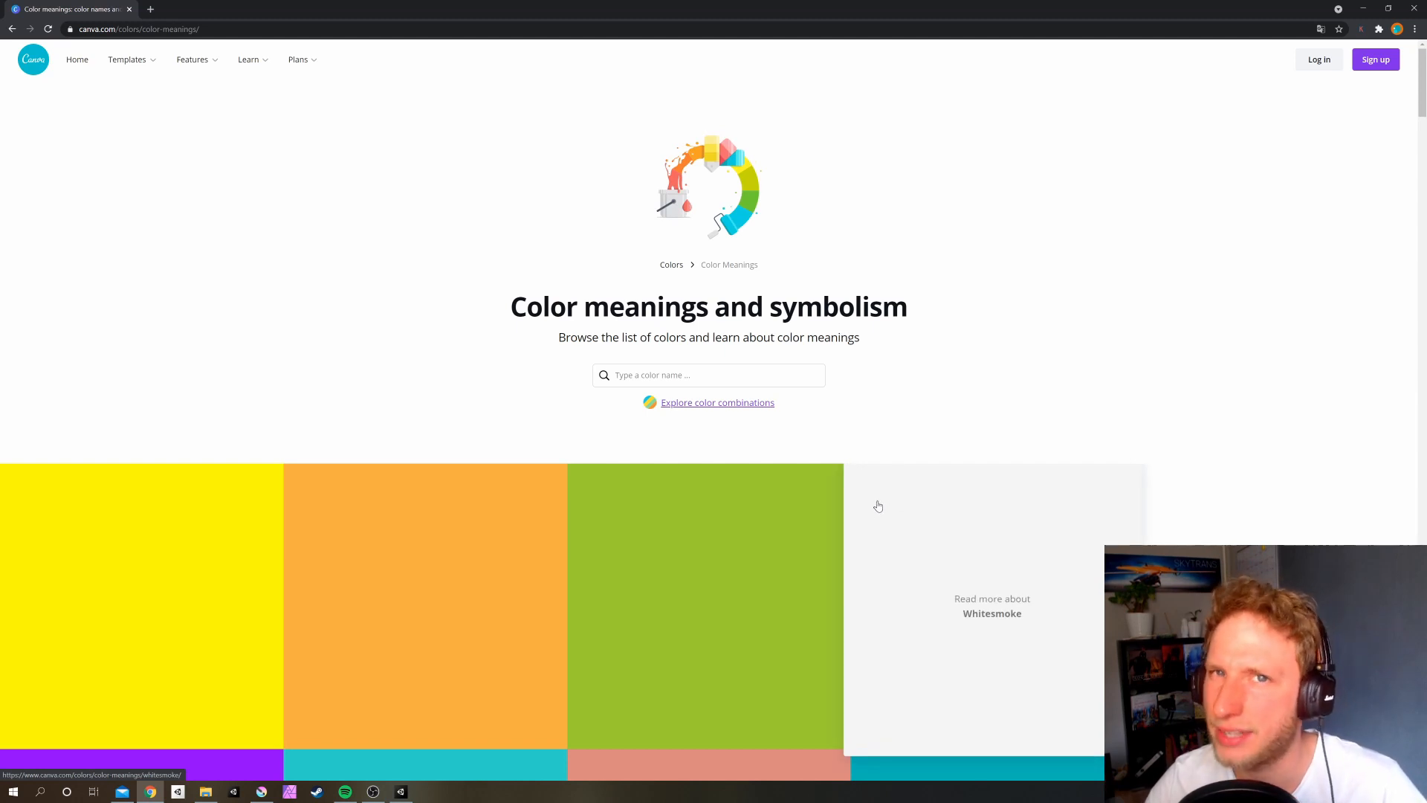
# Browse the color meanings grid, view the Magenta page and return to the grid
pyautogui.scroll(-18, 878, 506)
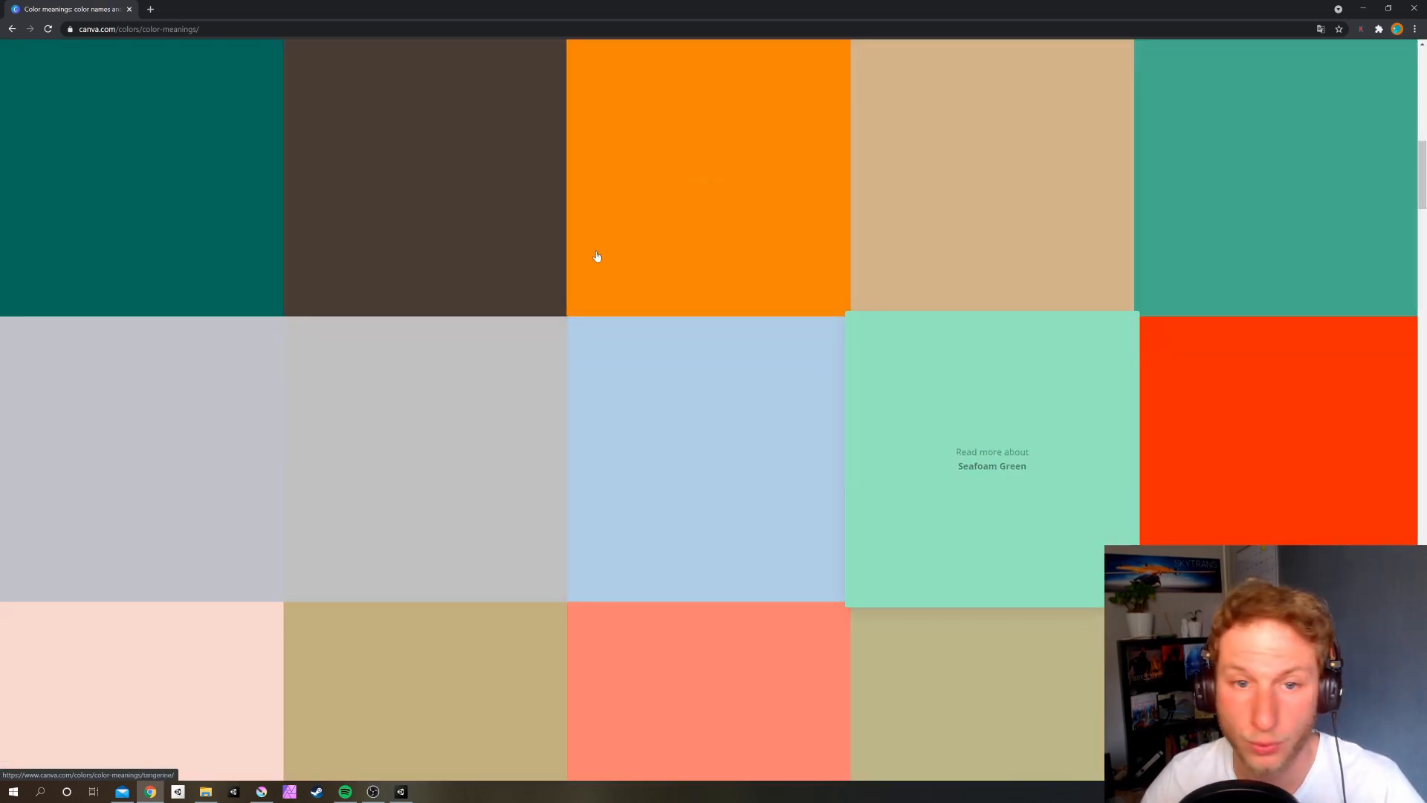
pyautogui.scroll(-20, 885, 548)
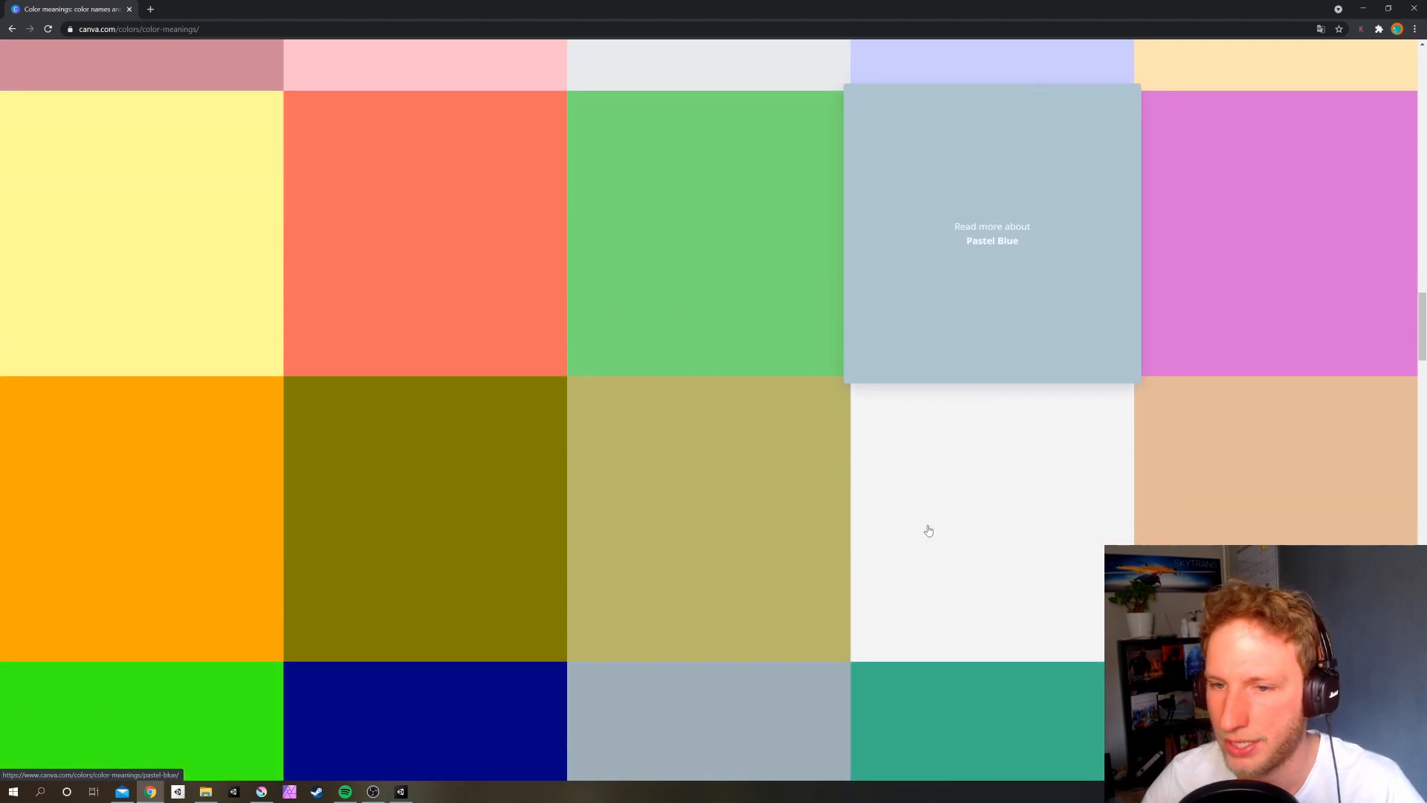
pyautogui.scroll(-13, 928, 530)
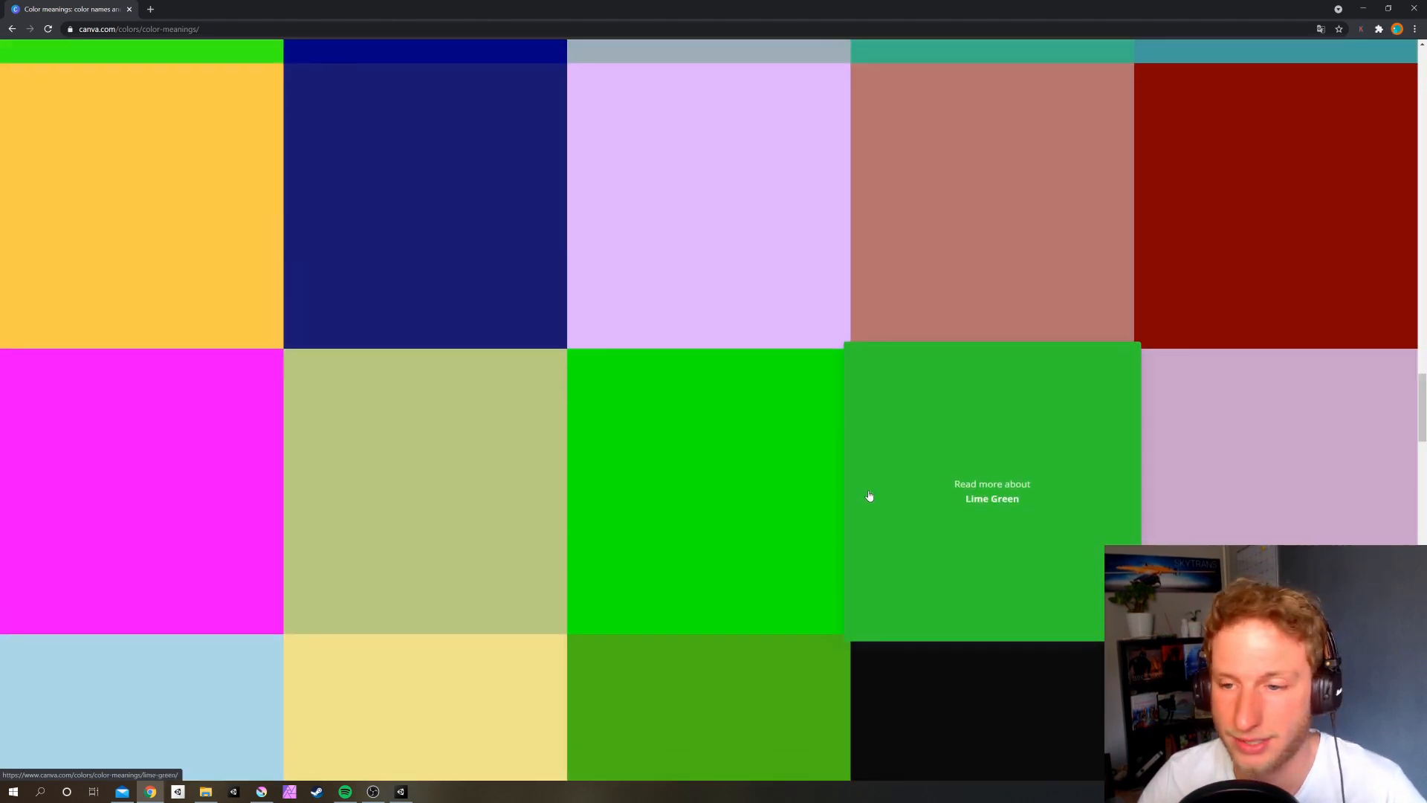
pyautogui.scroll(-1, 869, 496)
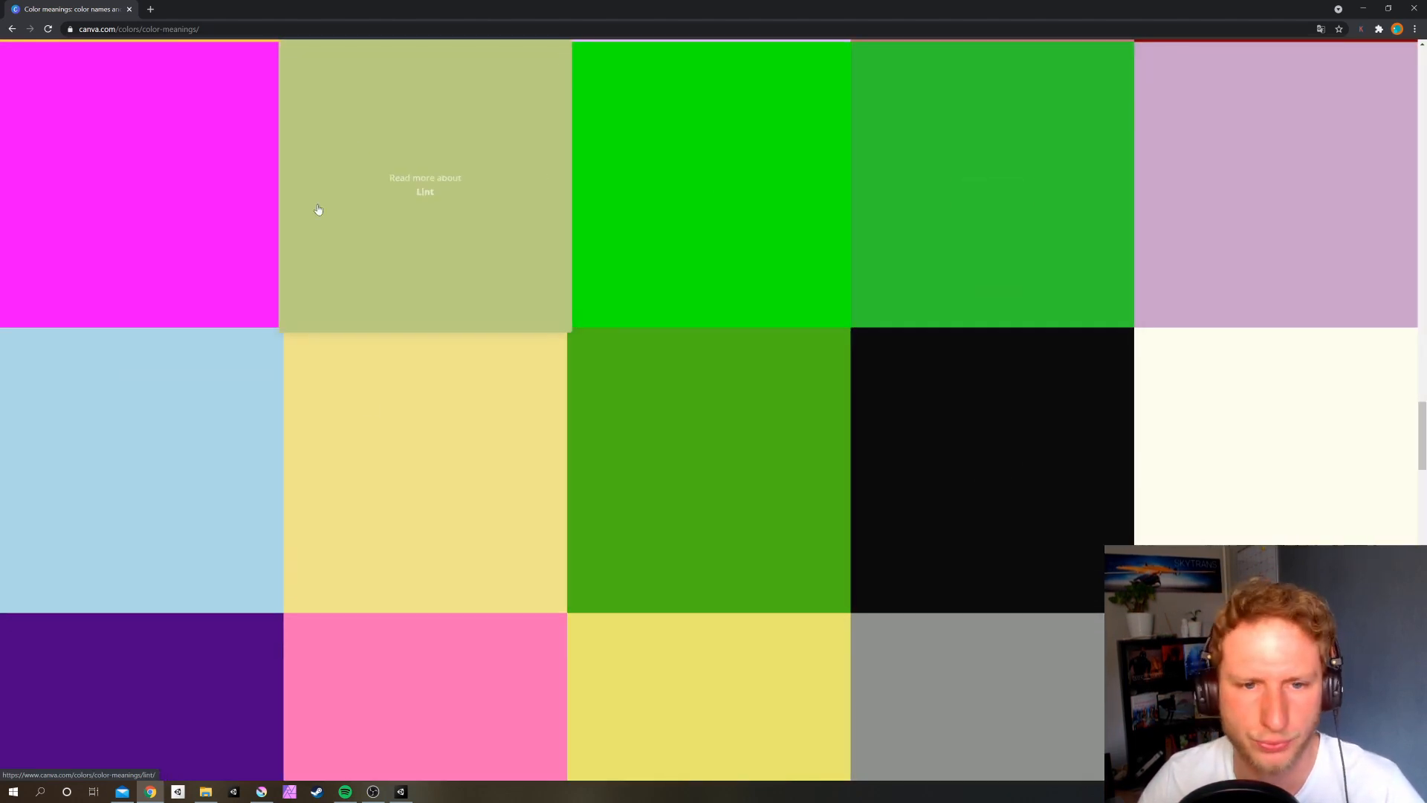
pyautogui.click(231, 247)
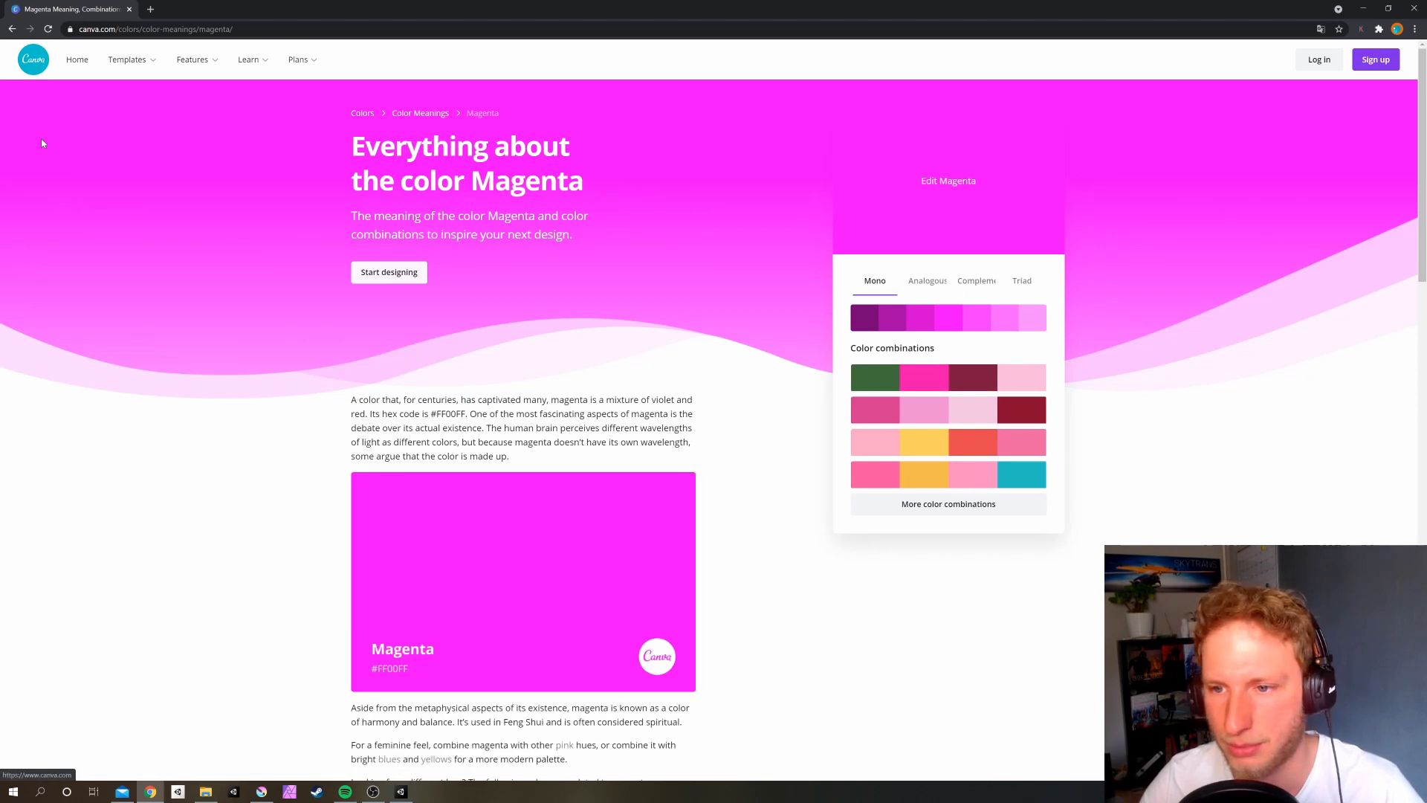
pyautogui.hotkey('alt', 'Left')
# Find Charcoal near the end of the color meanings grid and open its page
pyautogui.scroll(-15, 916, 513)
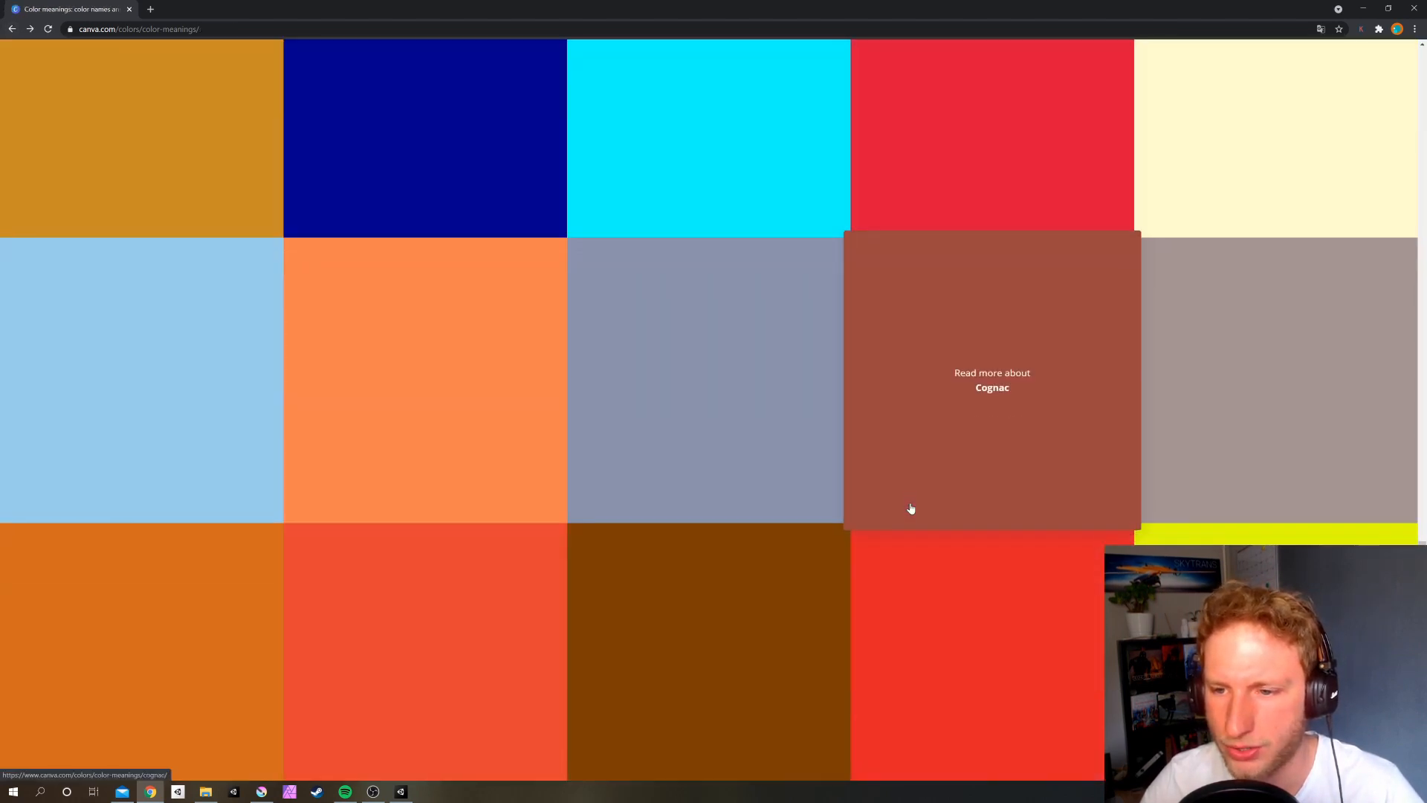
pyautogui.scroll(-4, 917, 504)
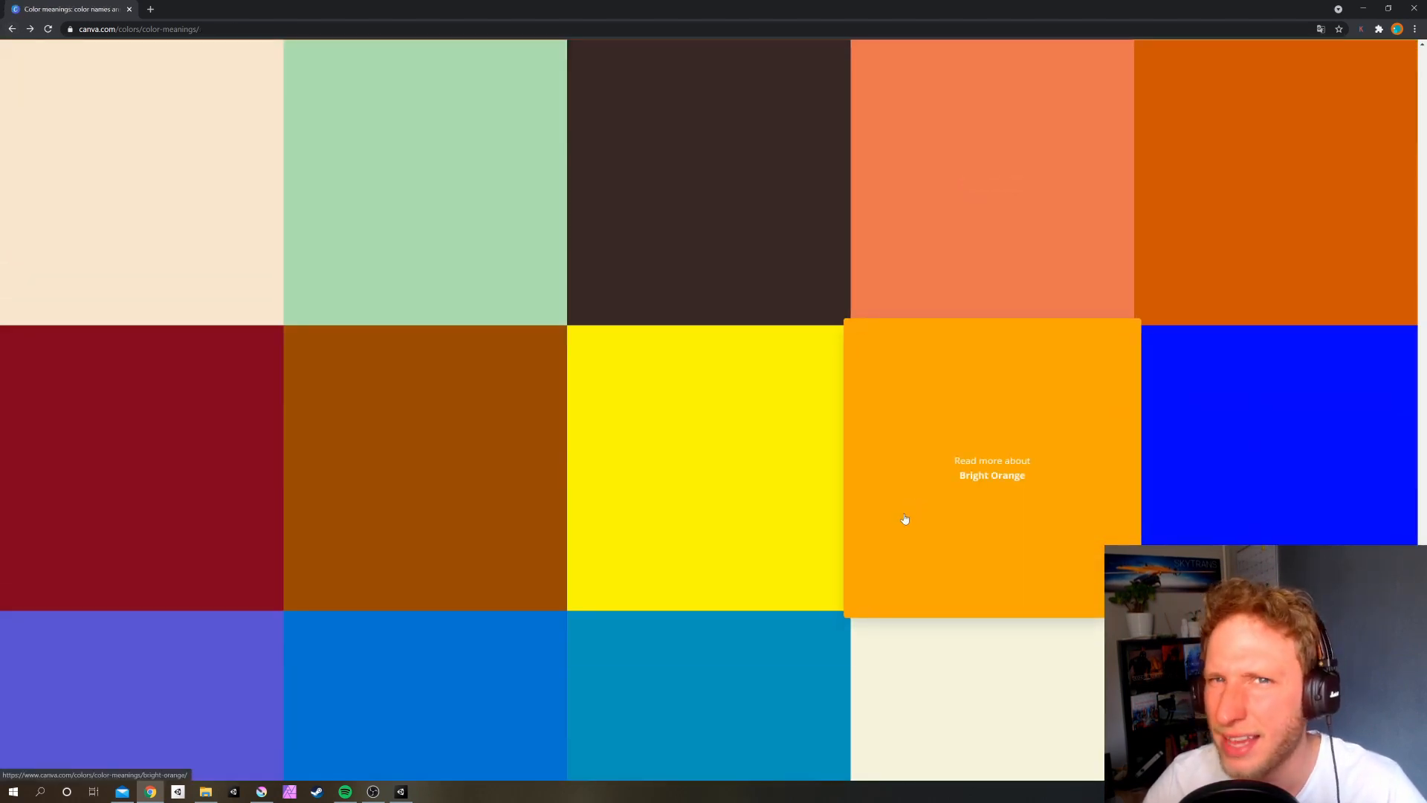
pyautogui.scroll(-12, 899, 516)
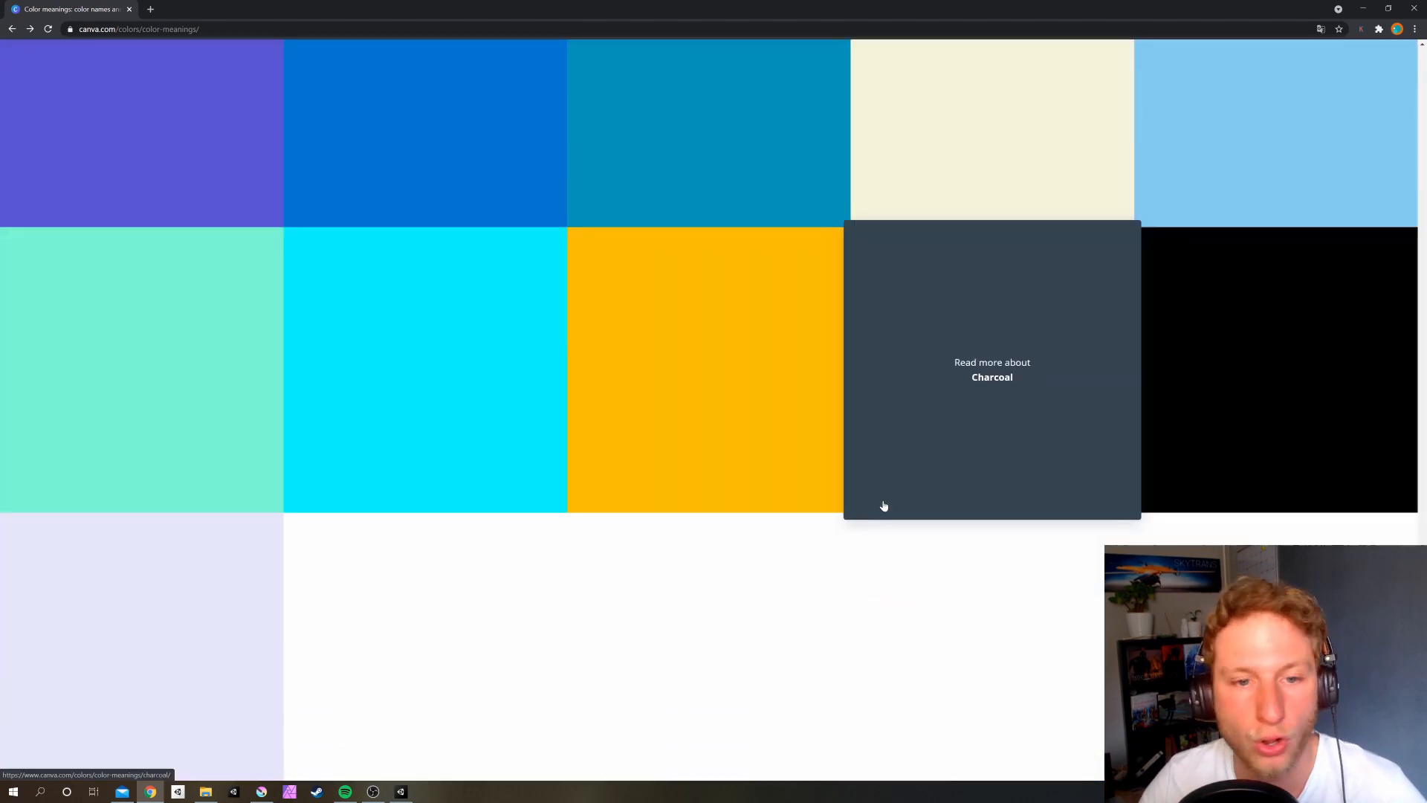
pyautogui.scroll(4, 883, 503)
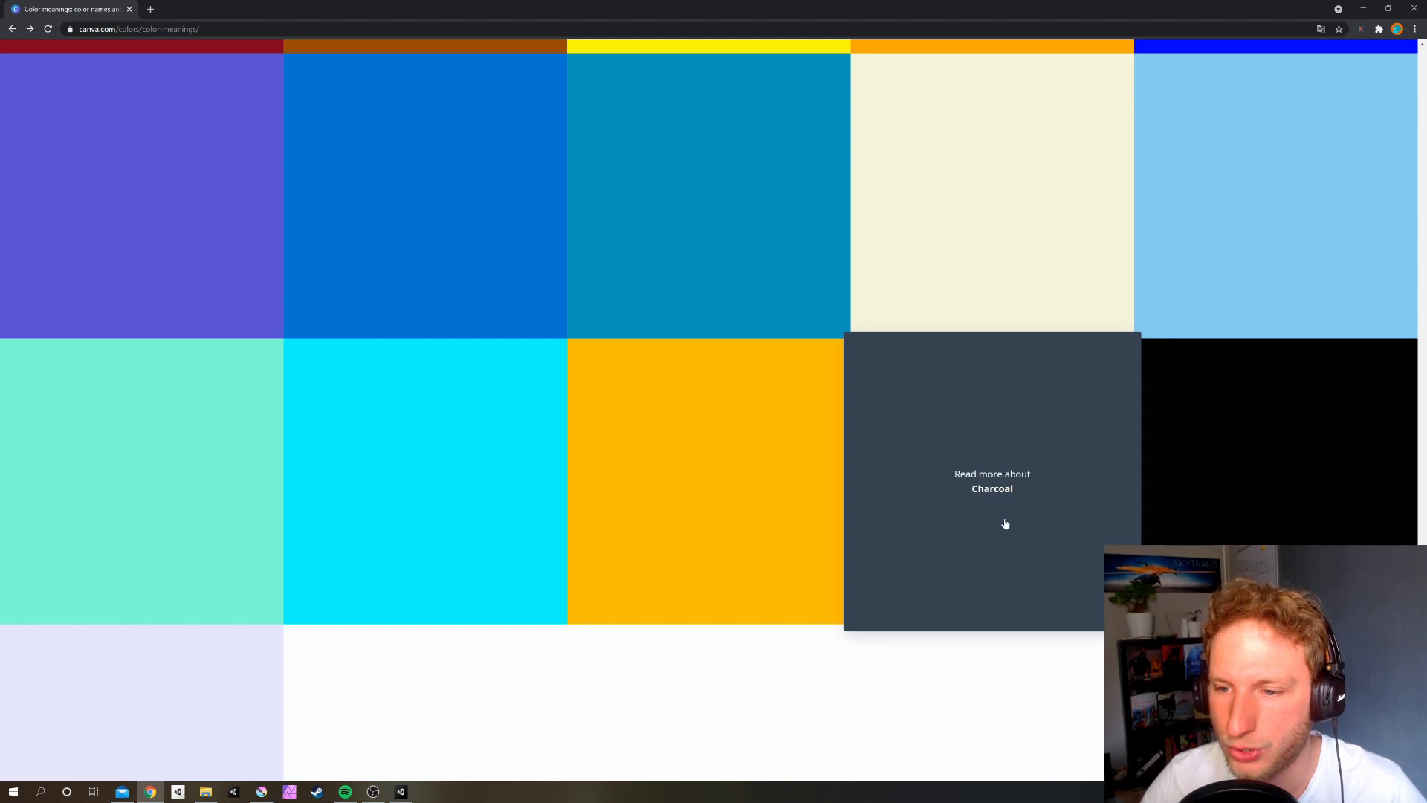
pyautogui.click(972, 477)
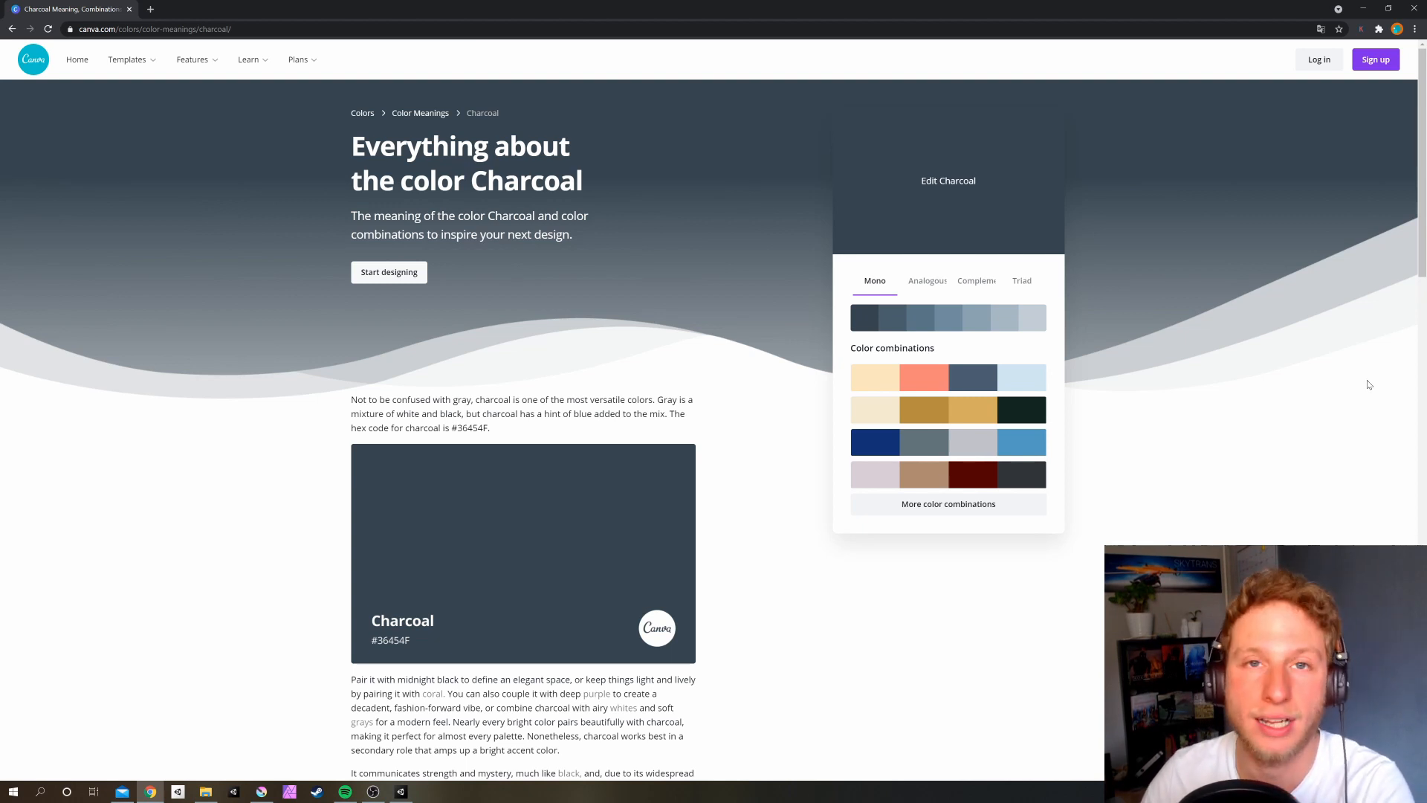
# Switch to Krita and create a custom RGB/Alpha document of 1920 by 1080 px at 300 ppi
pyautogui.click(262, 792)
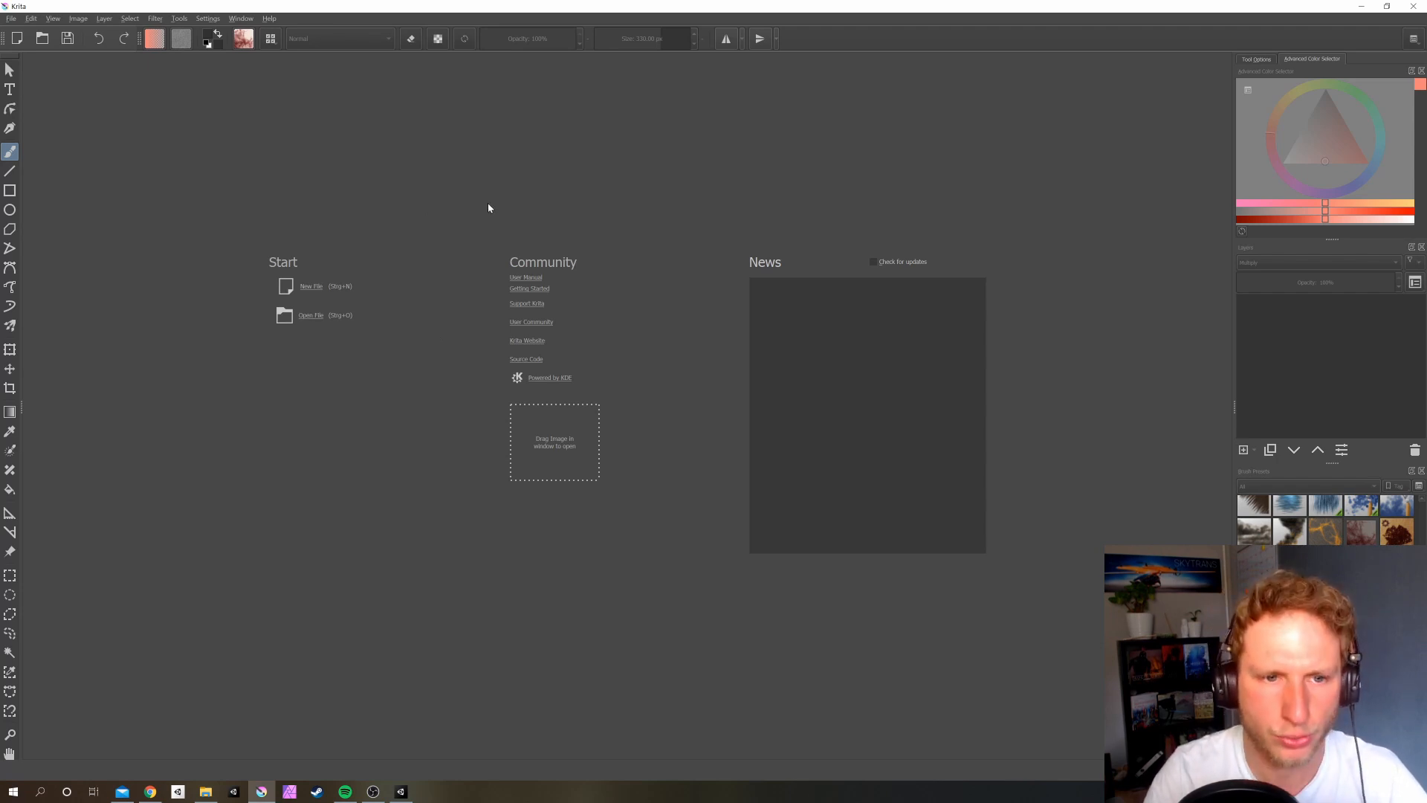
pyautogui.hotkey('ctrl', 'n')
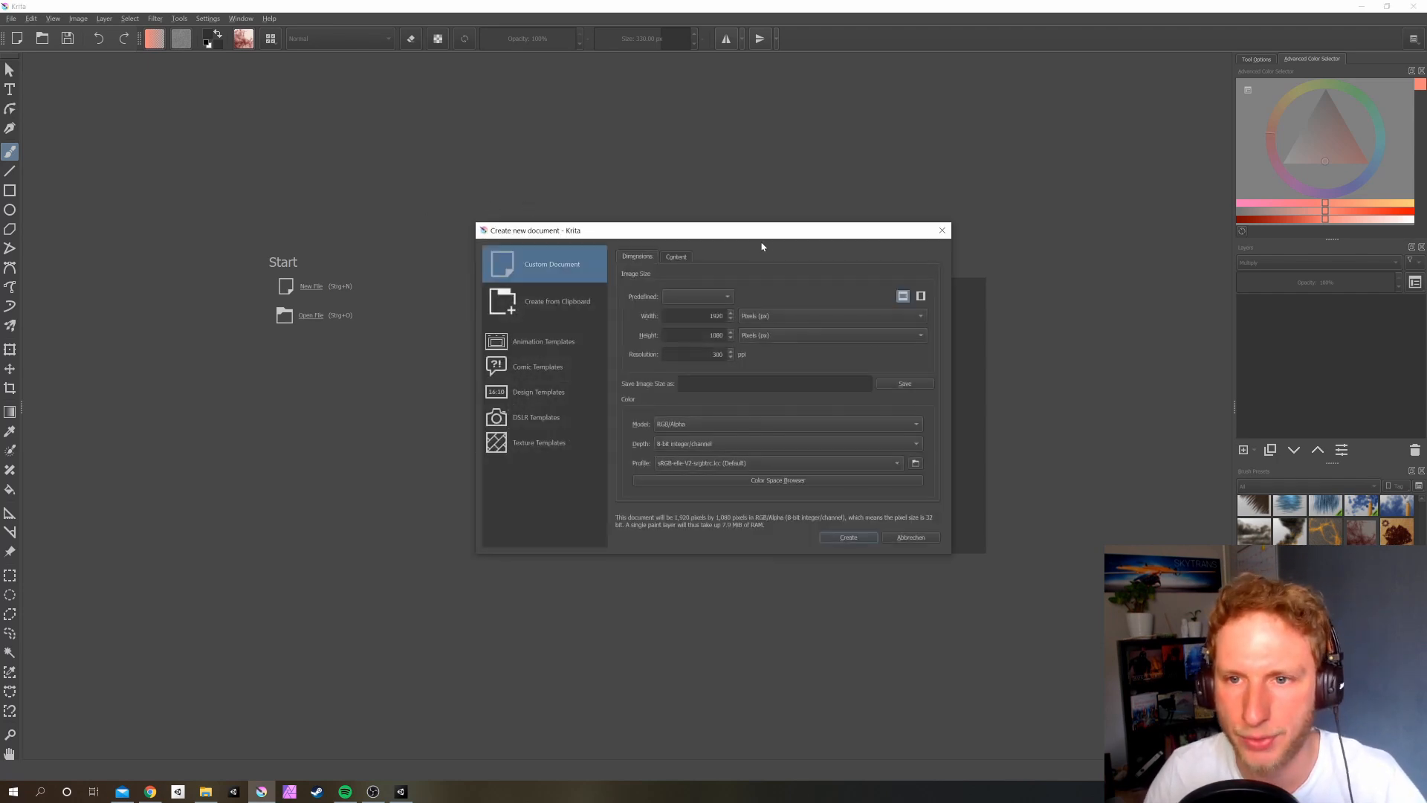
pyautogui.moveTo(761, 247); pyautogui.dragTo(709, 178)
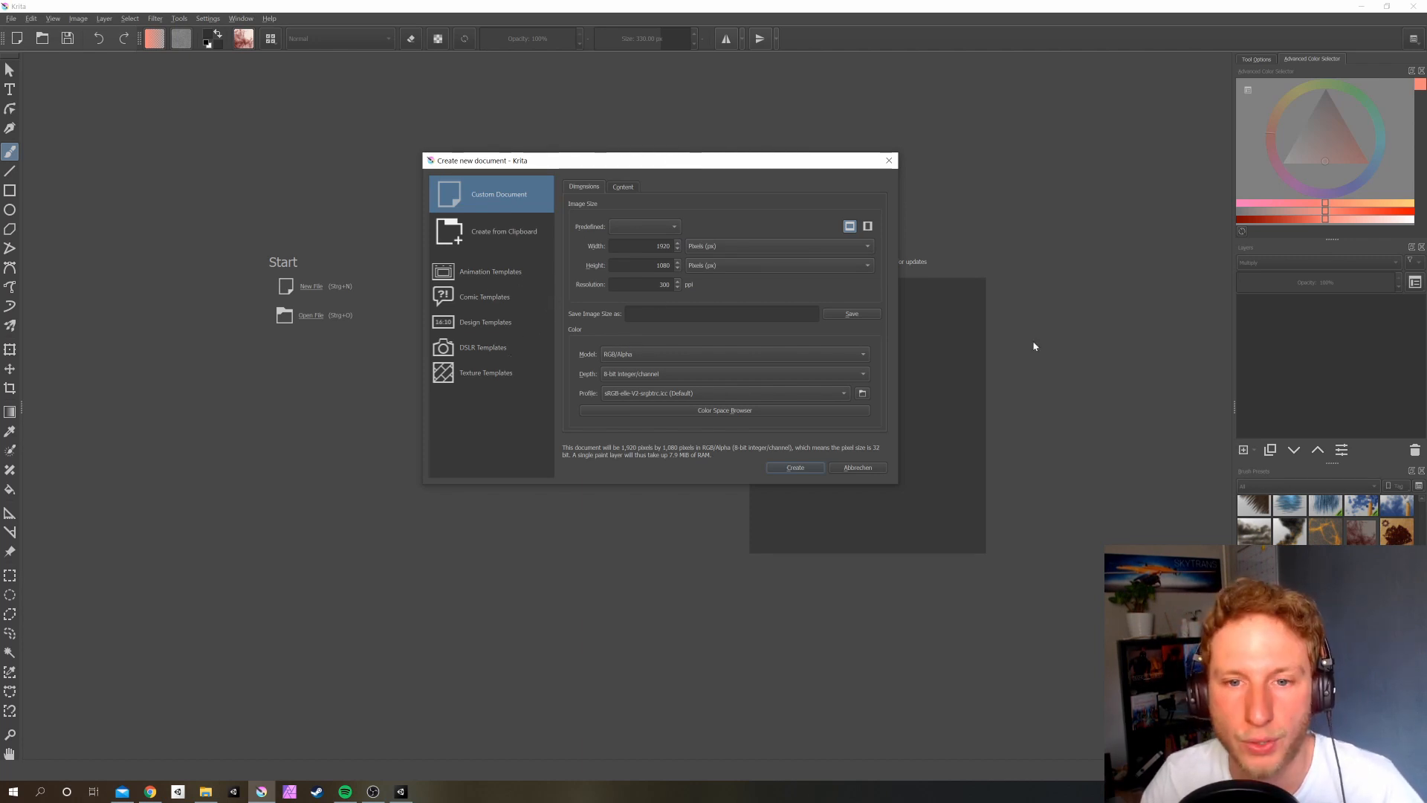
pyautogui.click(811, 466)
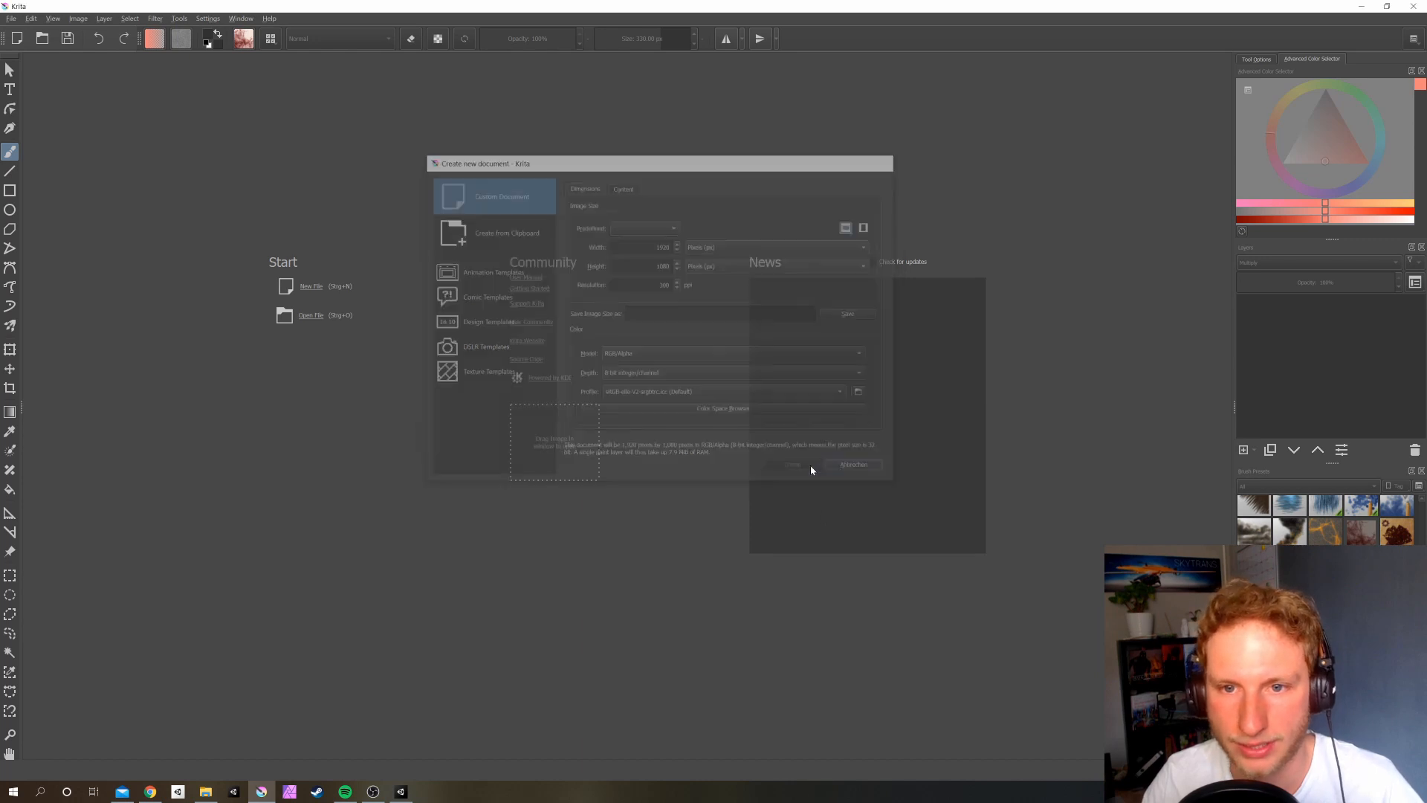
pyautogui.click(786, 471)
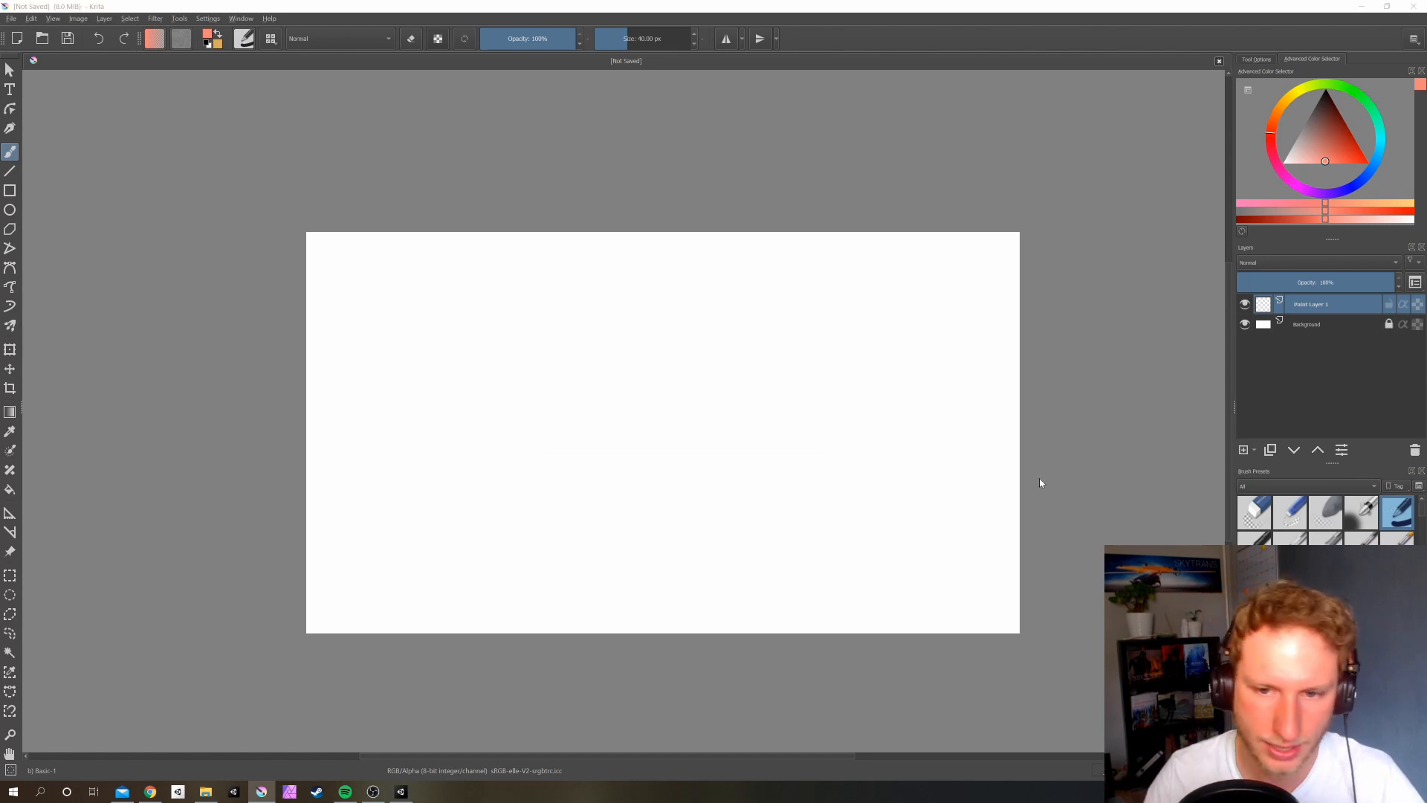
# Paste the copied Charcoal page screenshot as a layer and shift it so the Color combinations card lies on the canvas
pyautogui.hotkey('ctrl', 'v')
pyautogui.click(748, 437)
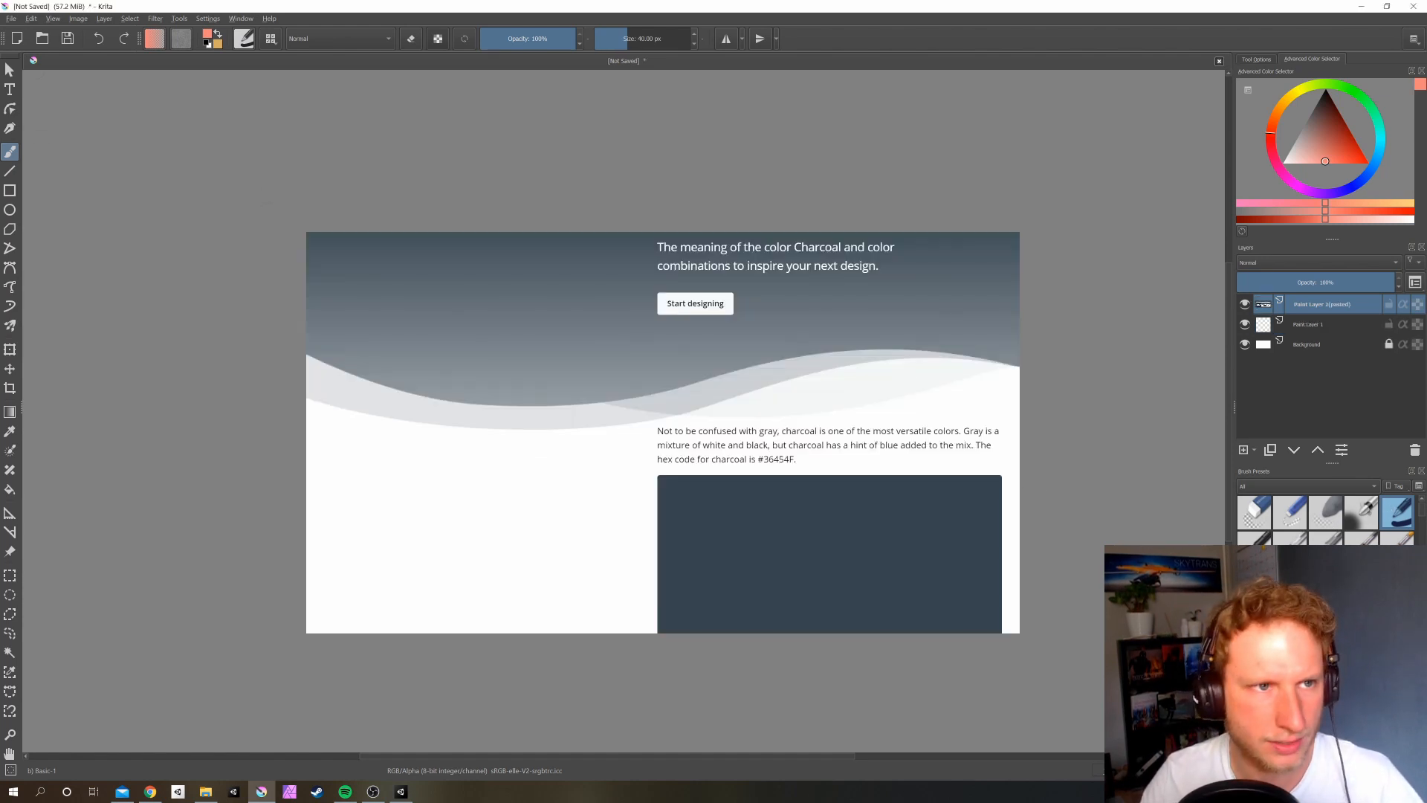
pyautogui.hotkey('ctrl', 't')
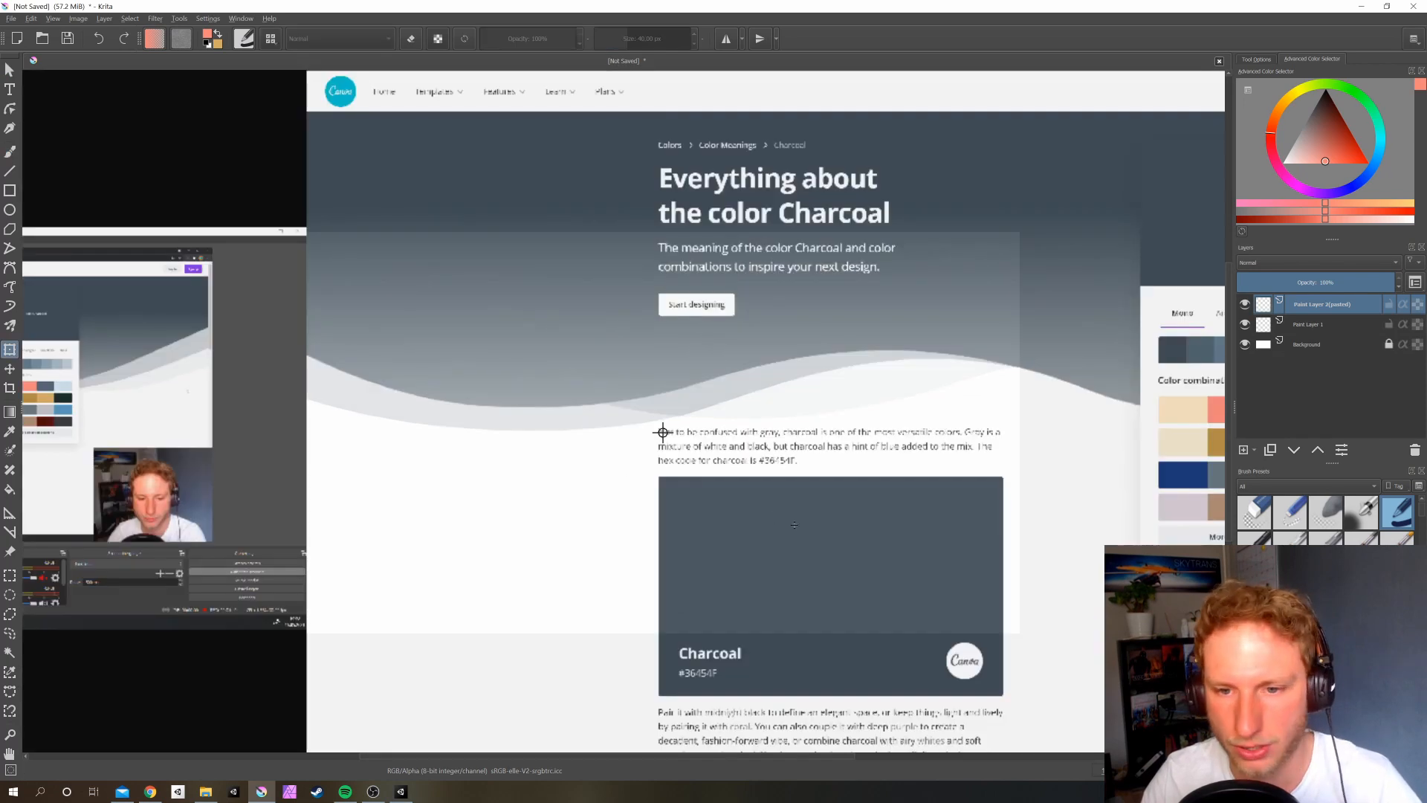
pyautogui.moveTo(662, 423); pyautogui.dragTo(265, 440)
pyautogui.press('Return')
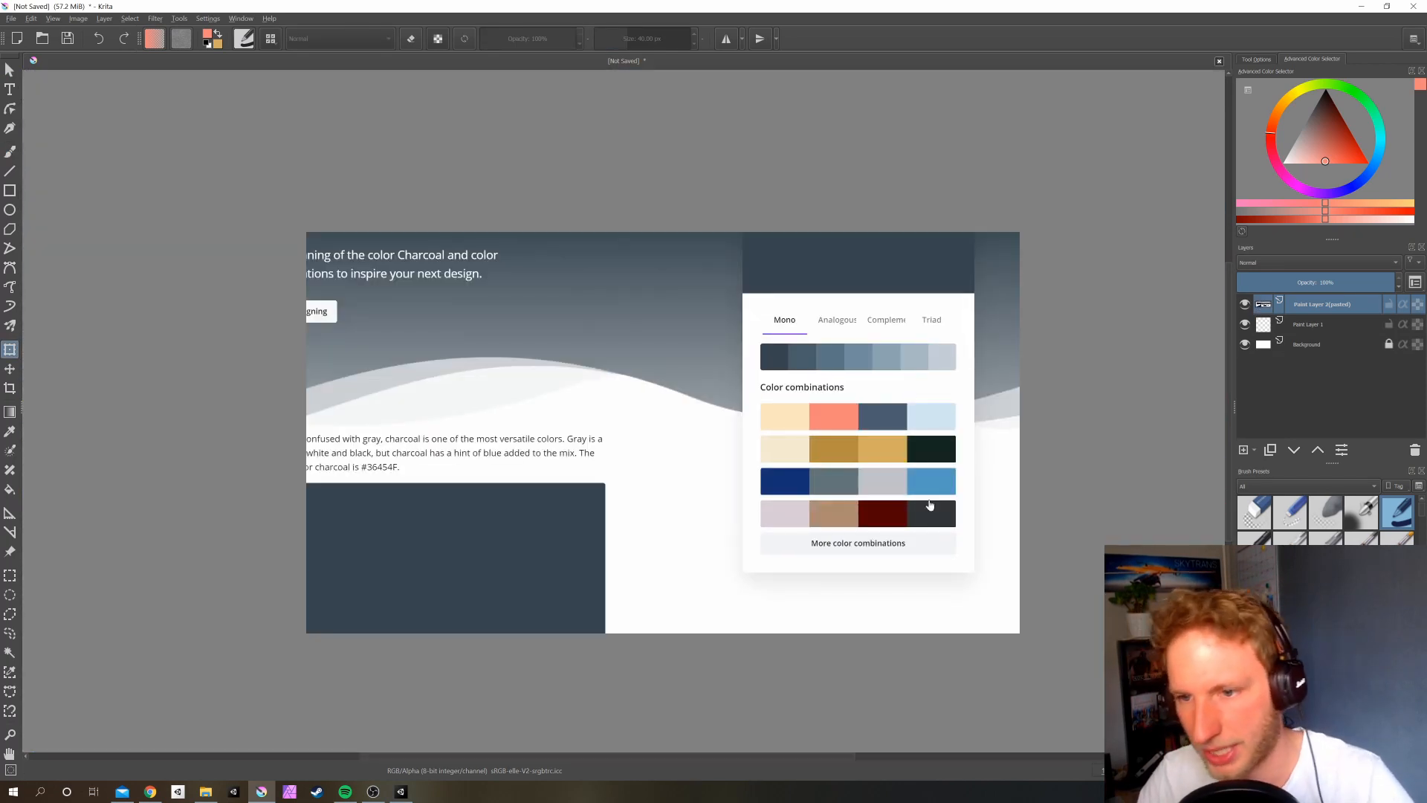
# Create a new colour palette named "Tutorial", keeping the default file name New Palette
pyautogui.scroll(1, 1064, 450)
pyautogui.click(1243, 751)
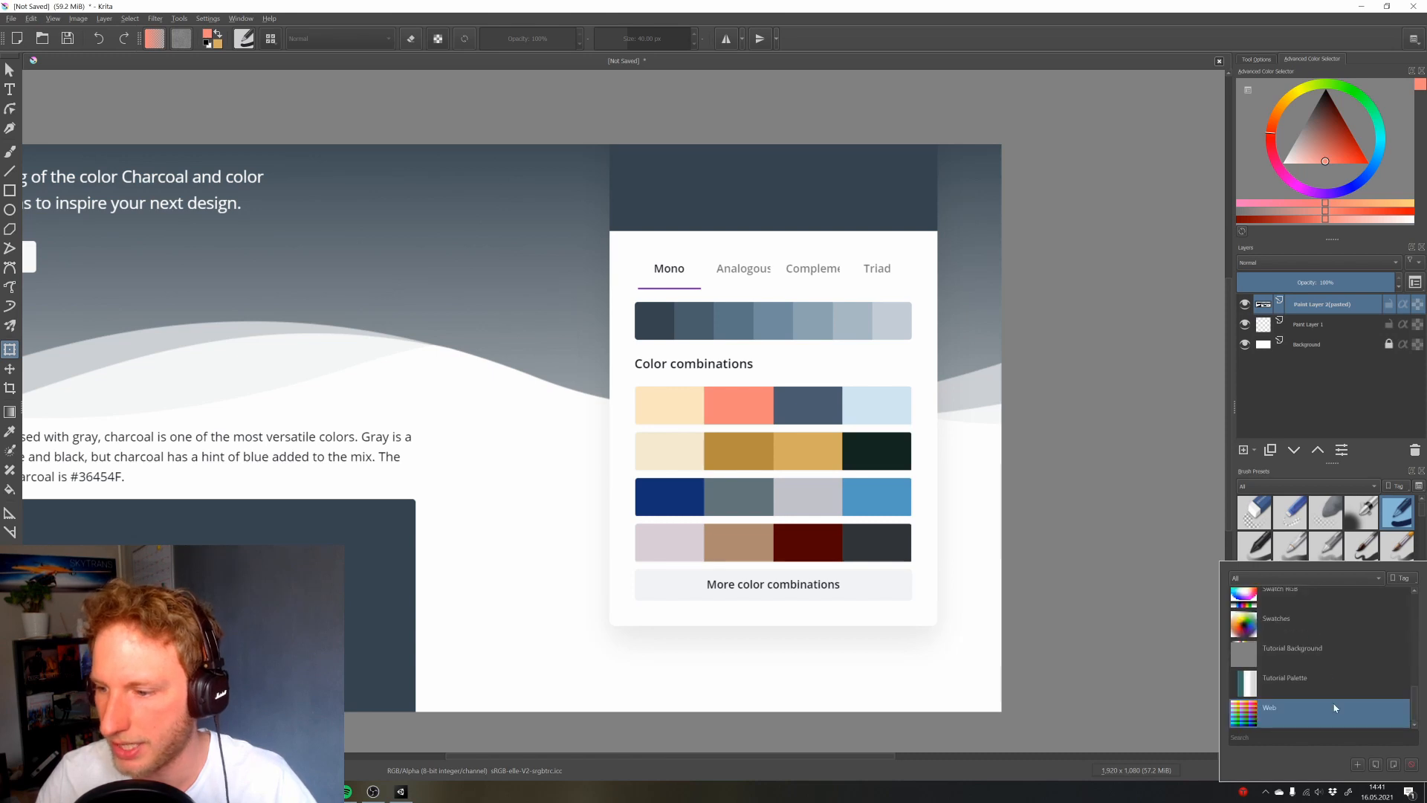
pyautogui.click(1358, 764)
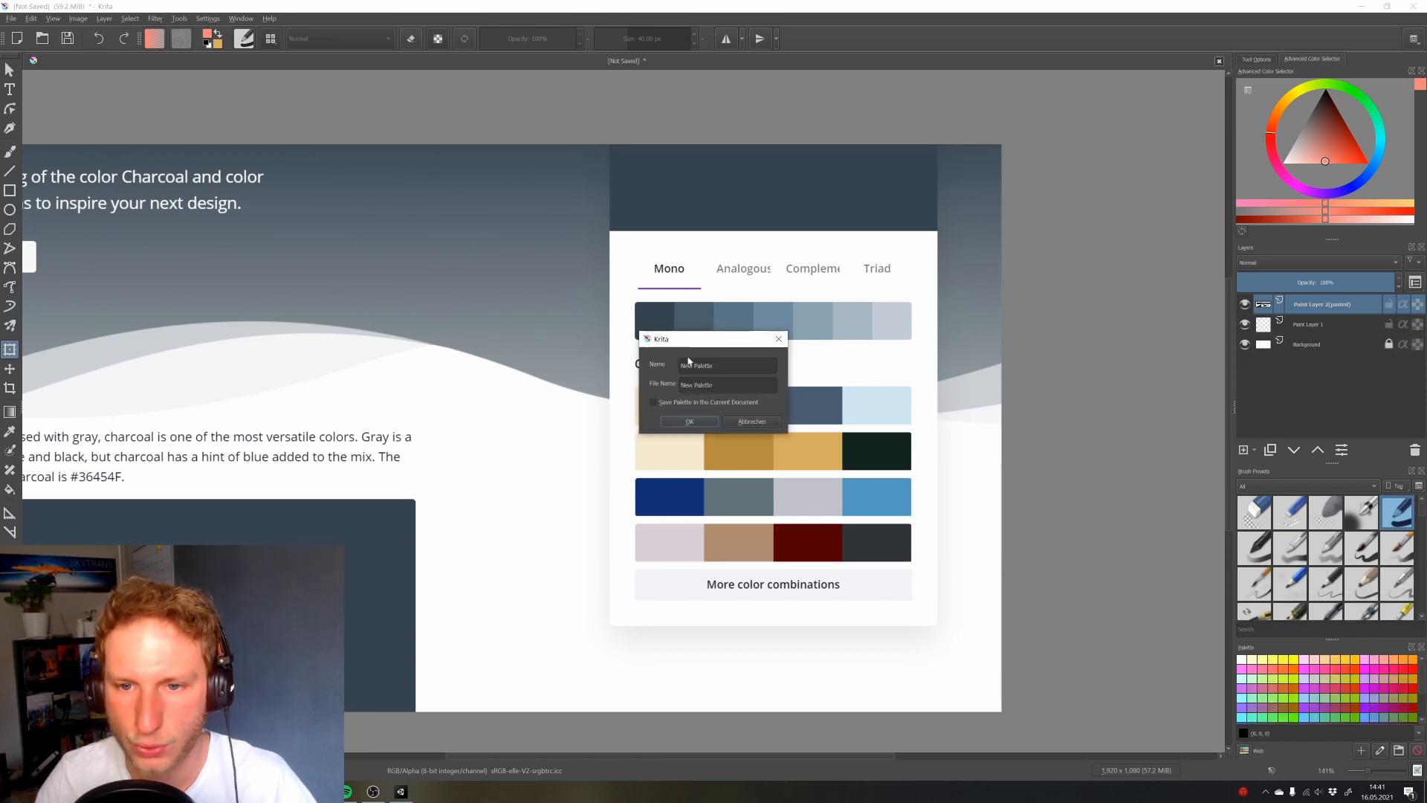
pyautogui.write('Tutorial')
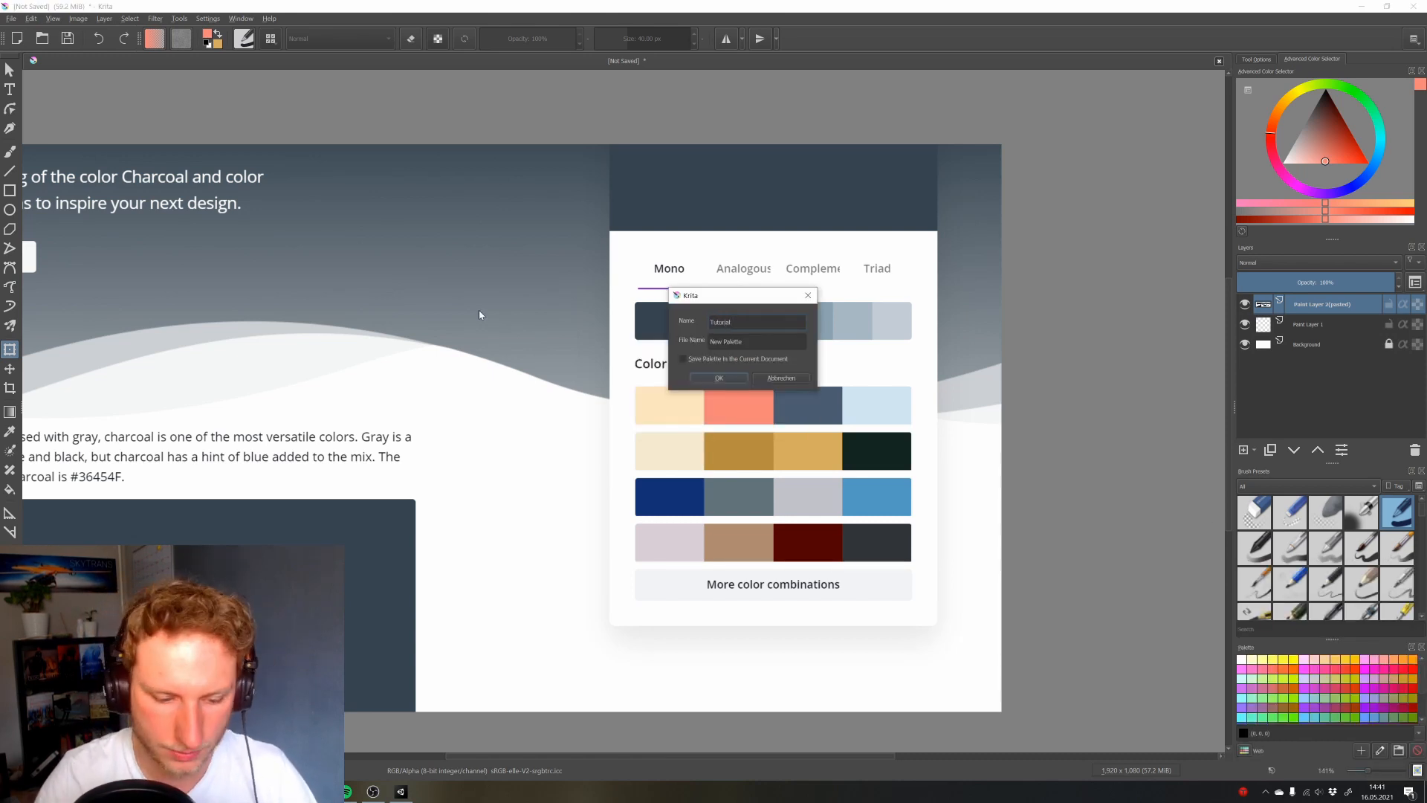
pyautogui.press('Return')
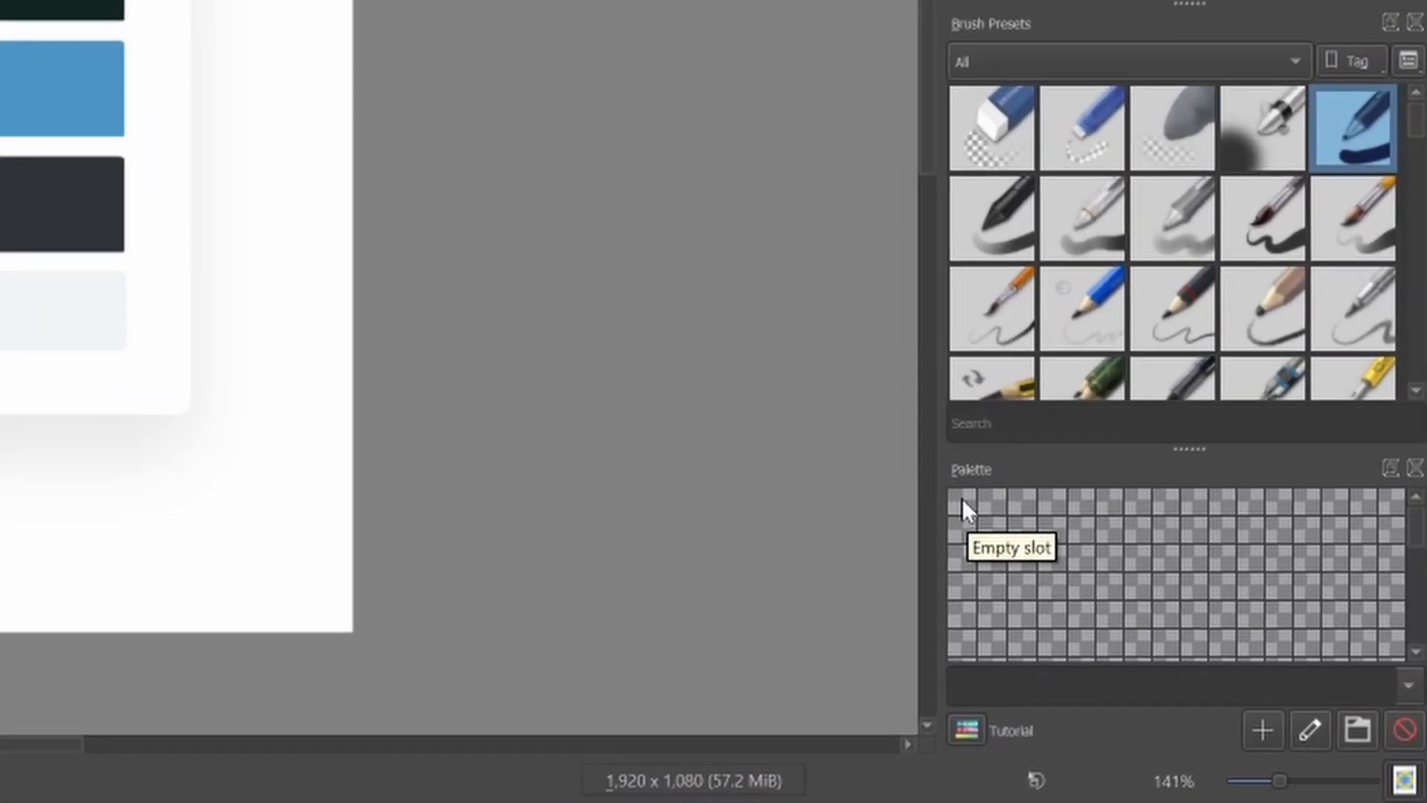
# Add a first swatch to the Tutorial palette and set it to #36454F, sampled from the darkest Mono shade
pyautogui.click(1247, 662)
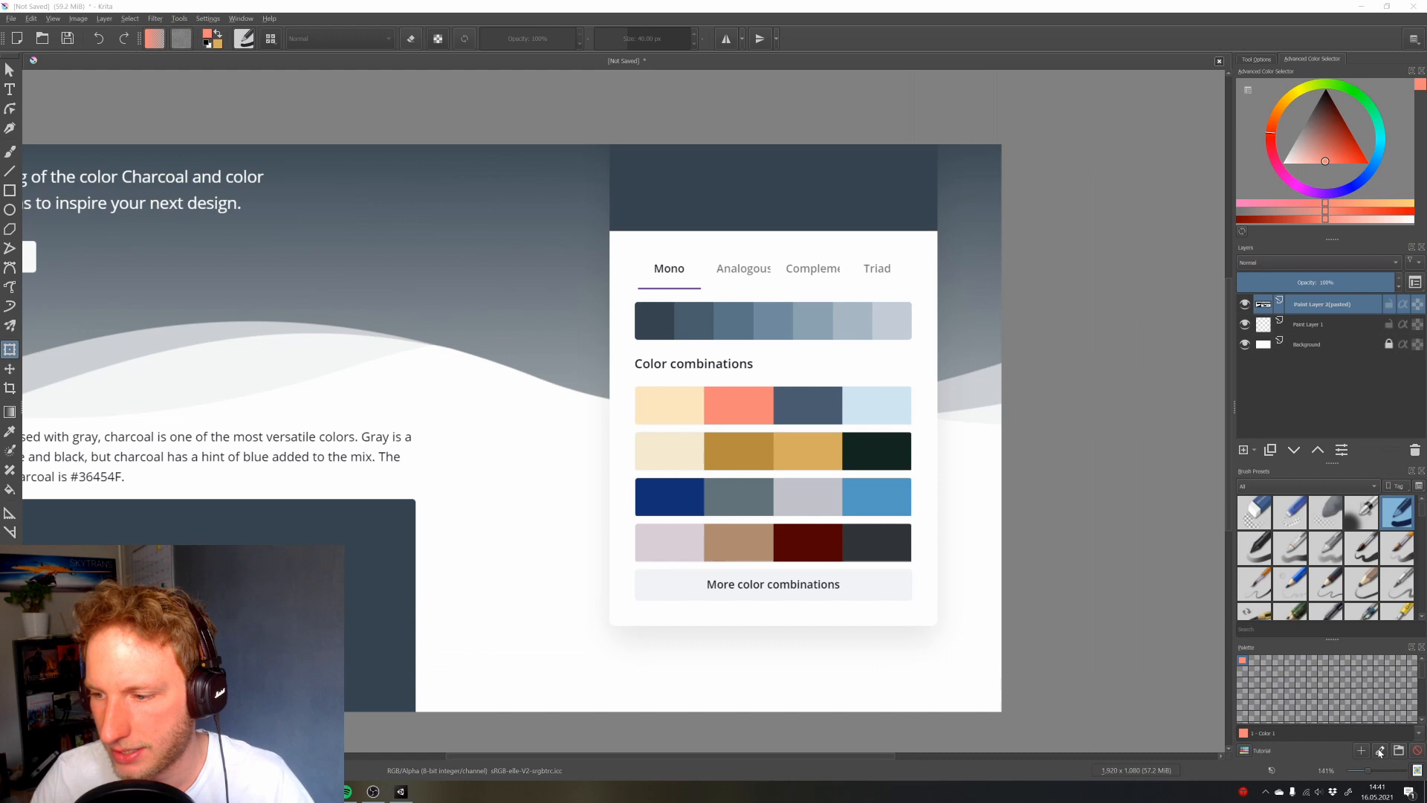
pyautogui.click(1309, 730)
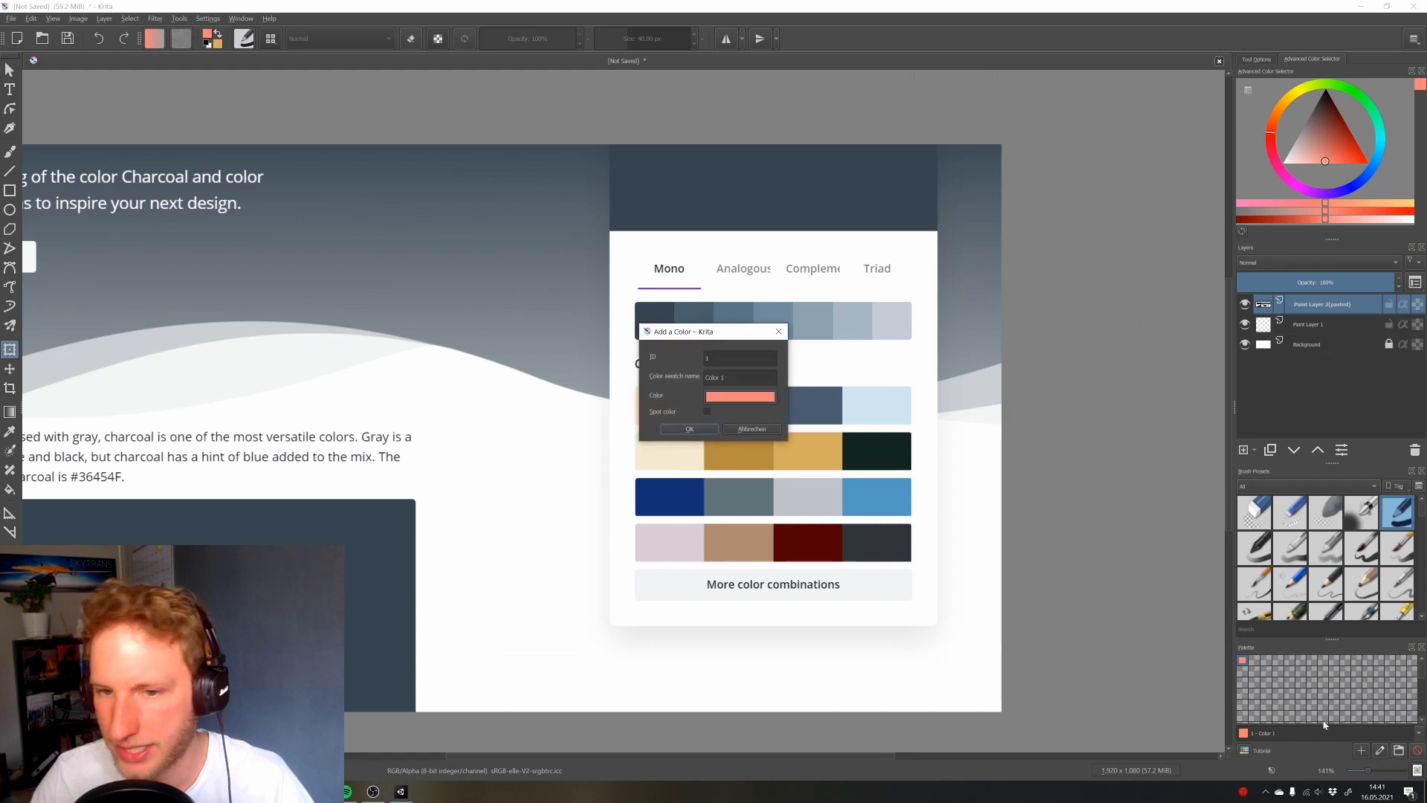
pyautogui.moveTo(720, 331); pyautogui.dragTo(512, 291)
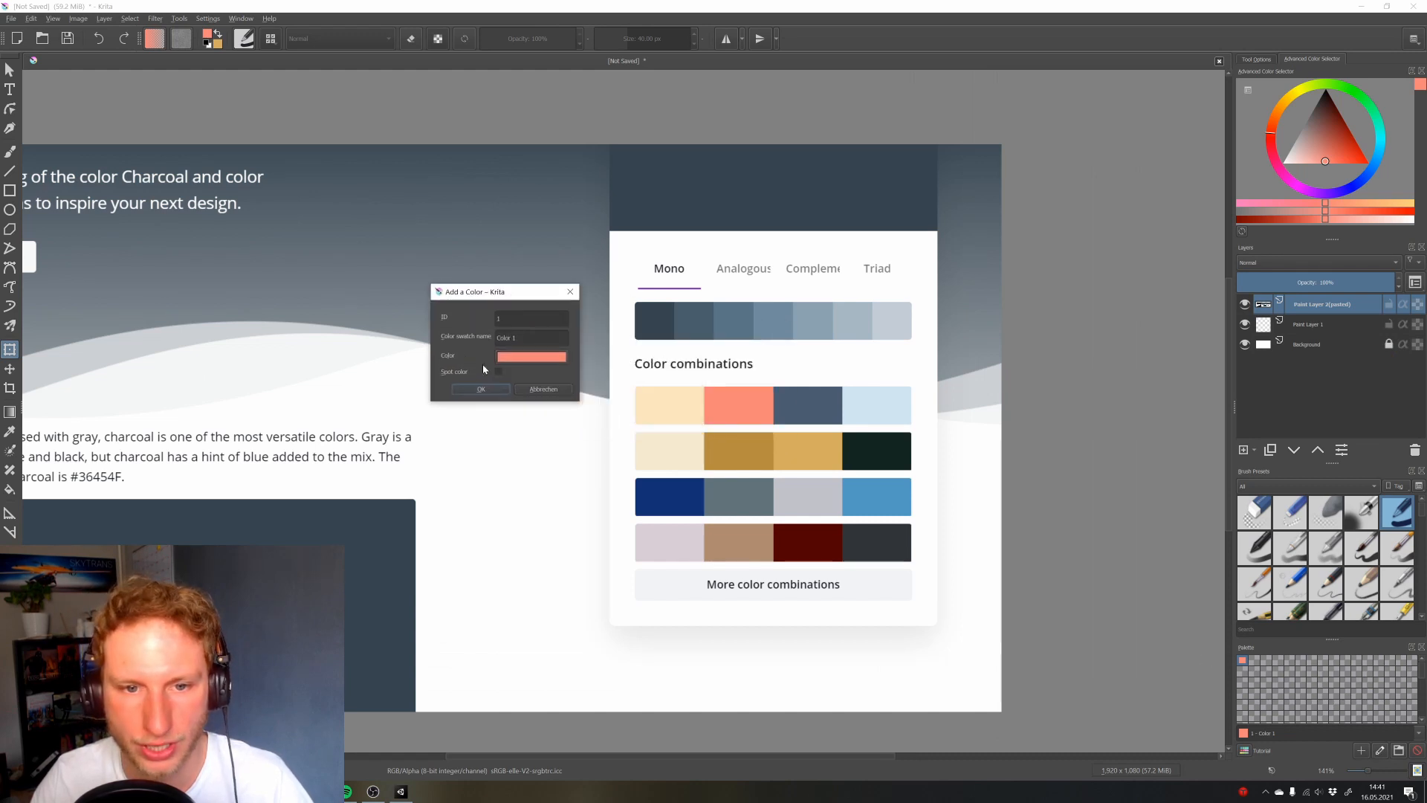
pyautogui.click(527, 361)
pyautogui.moveTo(531, 167); pyautogui.dragTo(398, 124)
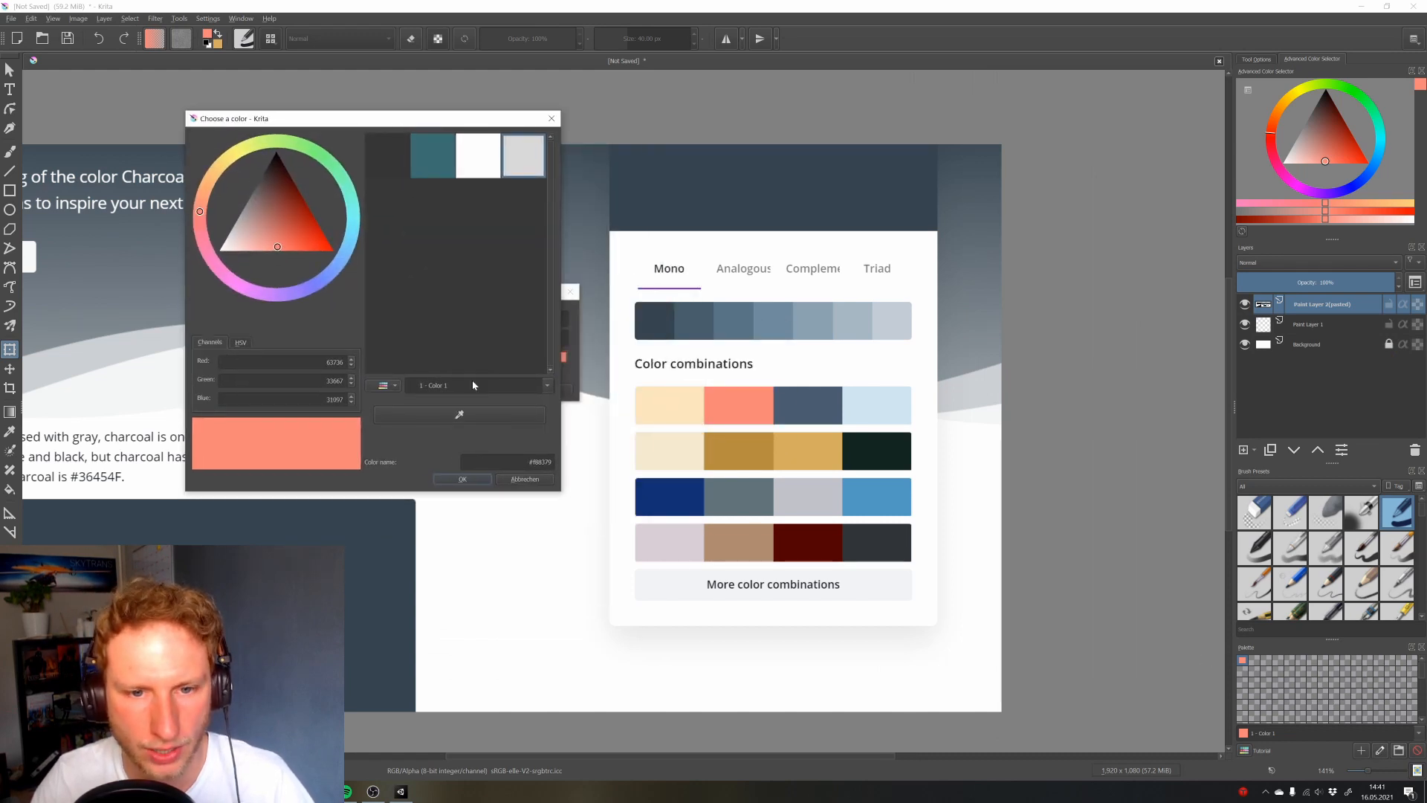
pyautogui.click(464, 417)
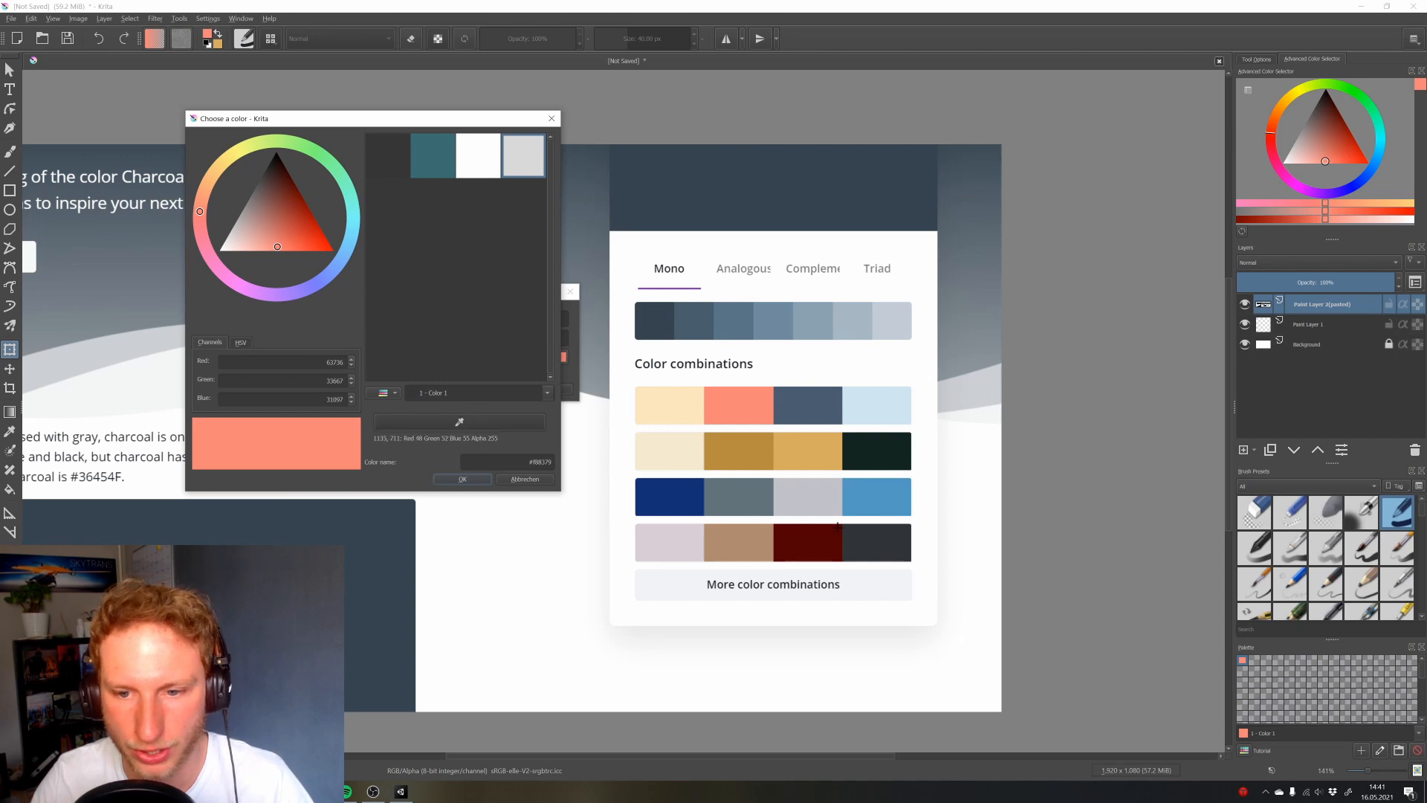
pyautogui.click(649, 326)
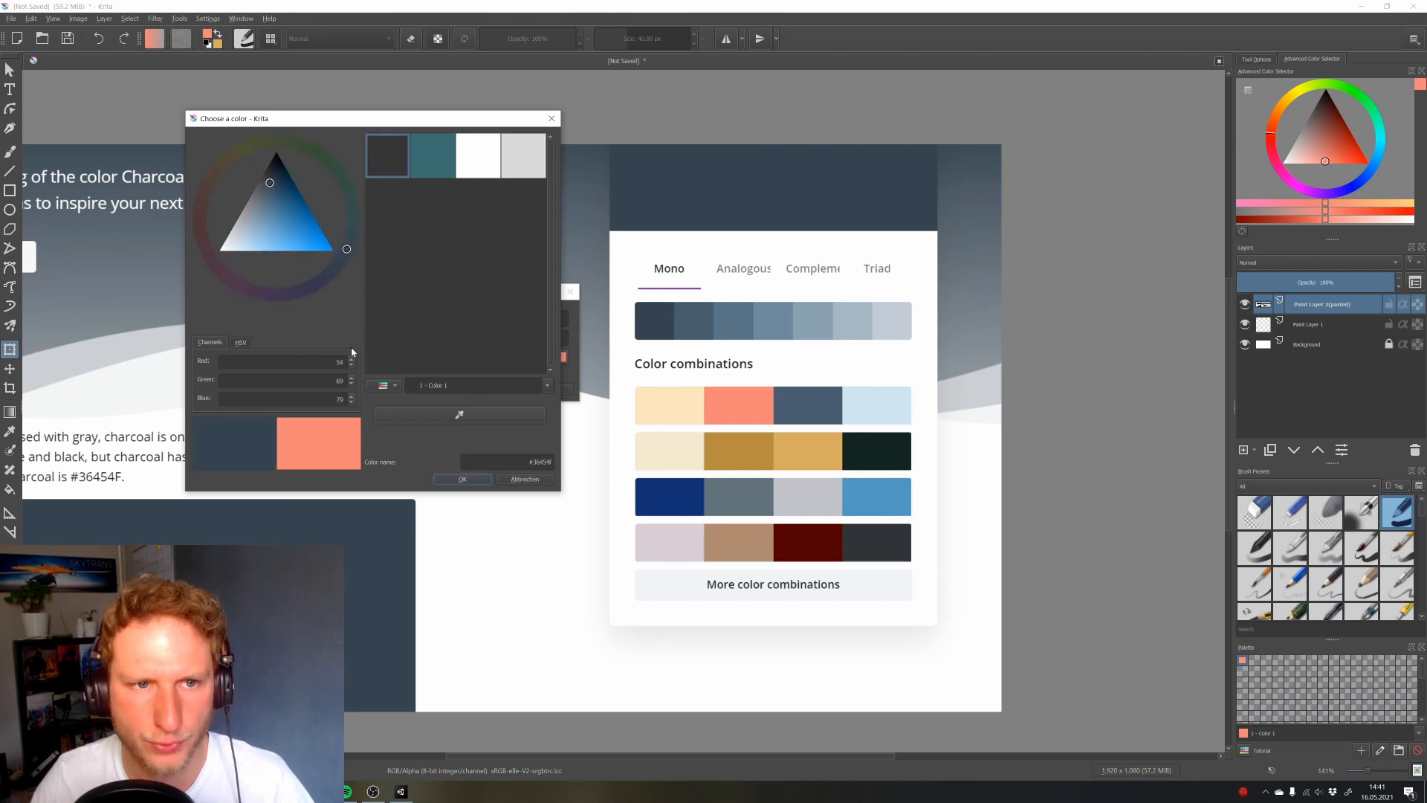
pyautogui.click(464, 481)
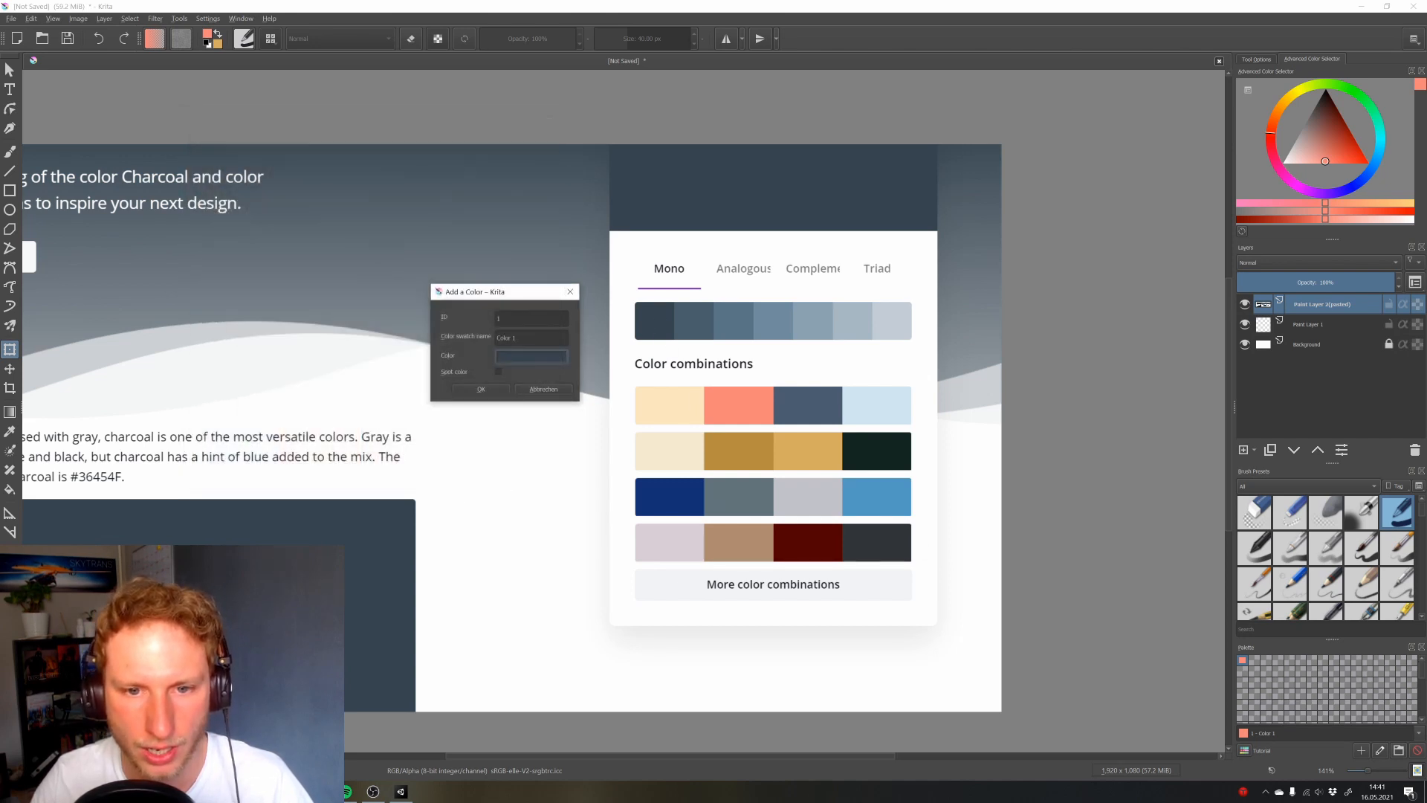
pyautogui.click(480, 390)
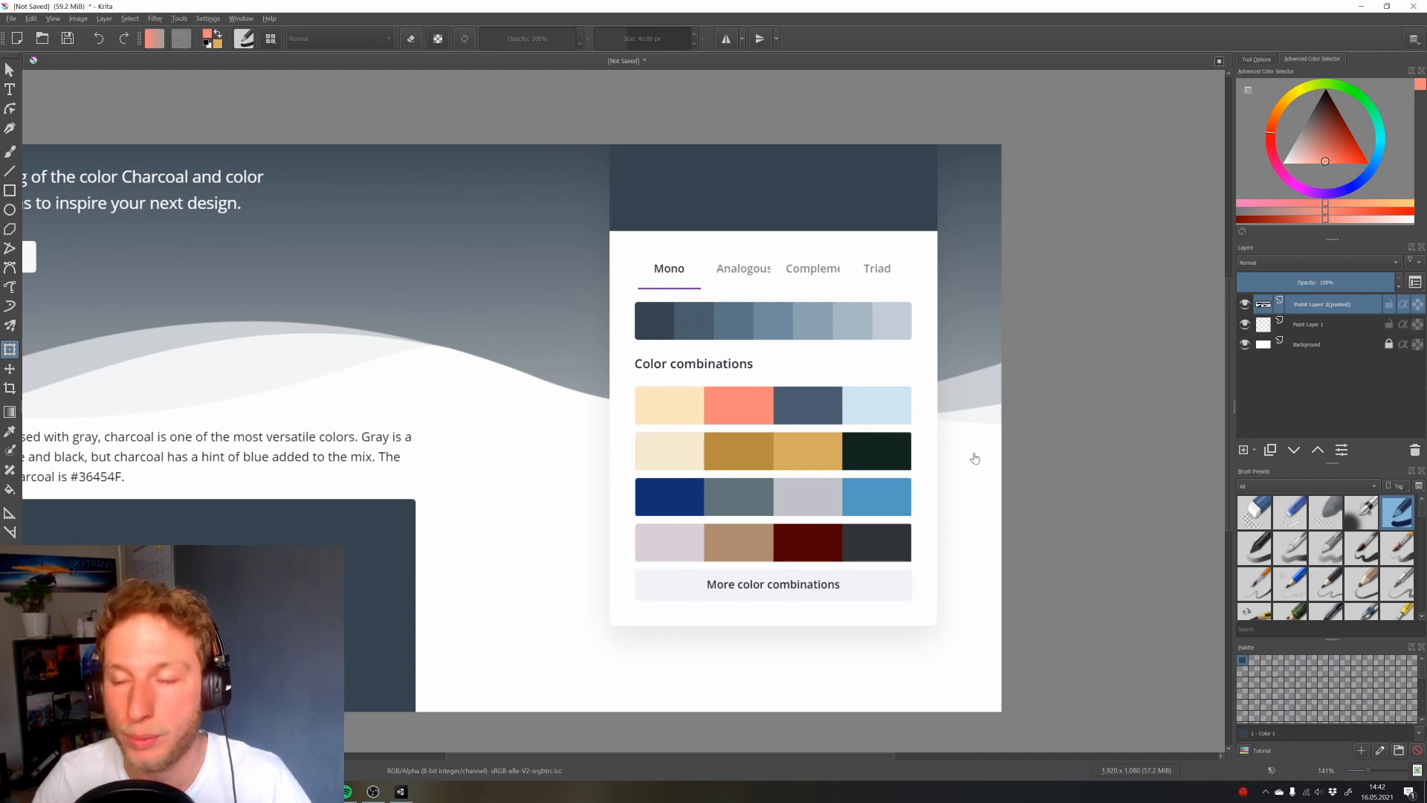
# Add the second and third Mono shades as the following swatches in the palette's first row
pyautogui.doubleClick(1254, 660)
pyautogui.click(739, 394)
pyautogui.click(383, 519)
pyautogui.click(688, 426)
pyautogui.doubleClick(1266, 659)
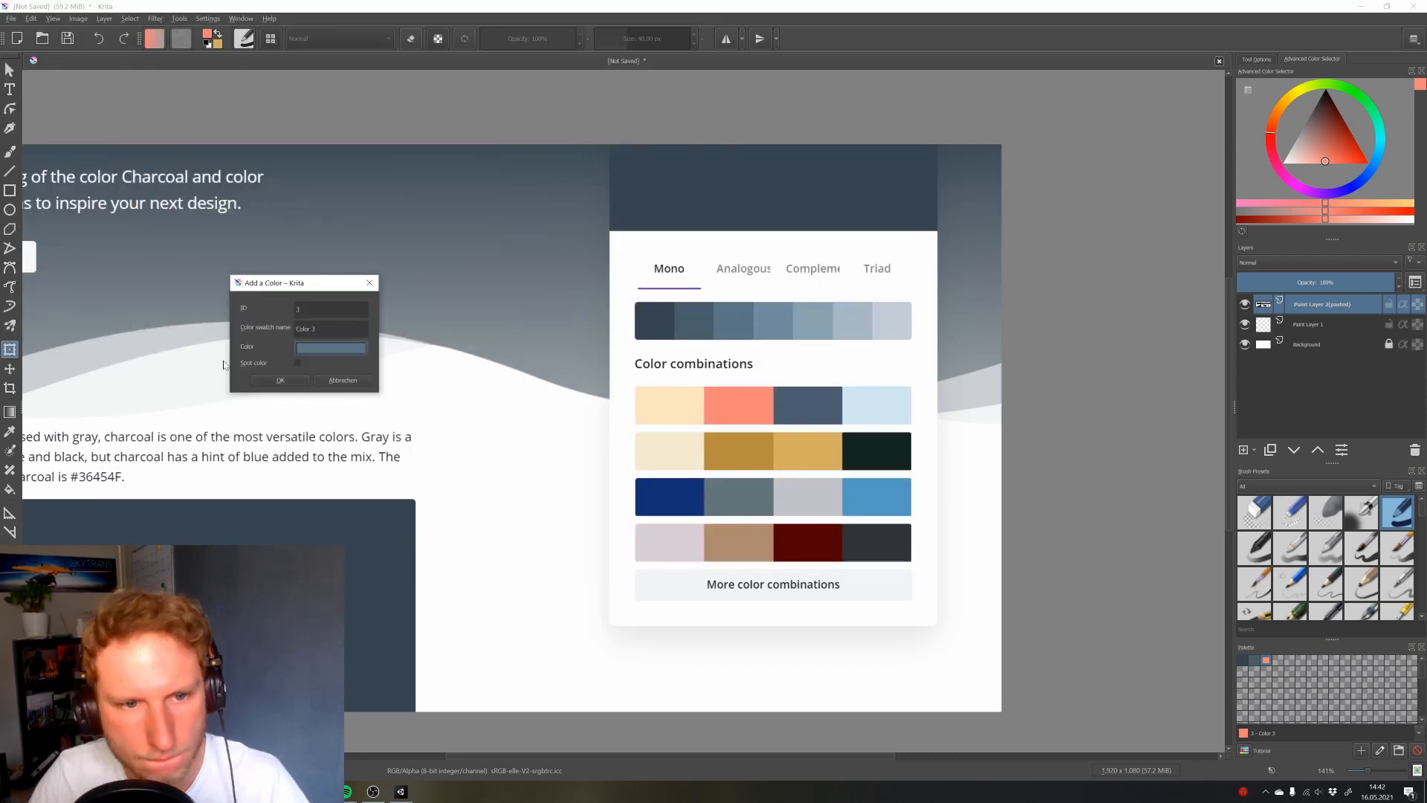
pyautogui.click(280, 379)
# Add the fourth to seventh Mono shades as swatches in the palette's first row, sampling each from the screenshot
pyautogui.doubleClick(1278, 659)
pyautogui.click(543, 369)
pyautogui.click(491, 401)
pyautogui.doubleClick(1289, 659)
pyautogui.click(576, 369)
pyautogui.doubleClick(1300, 659)
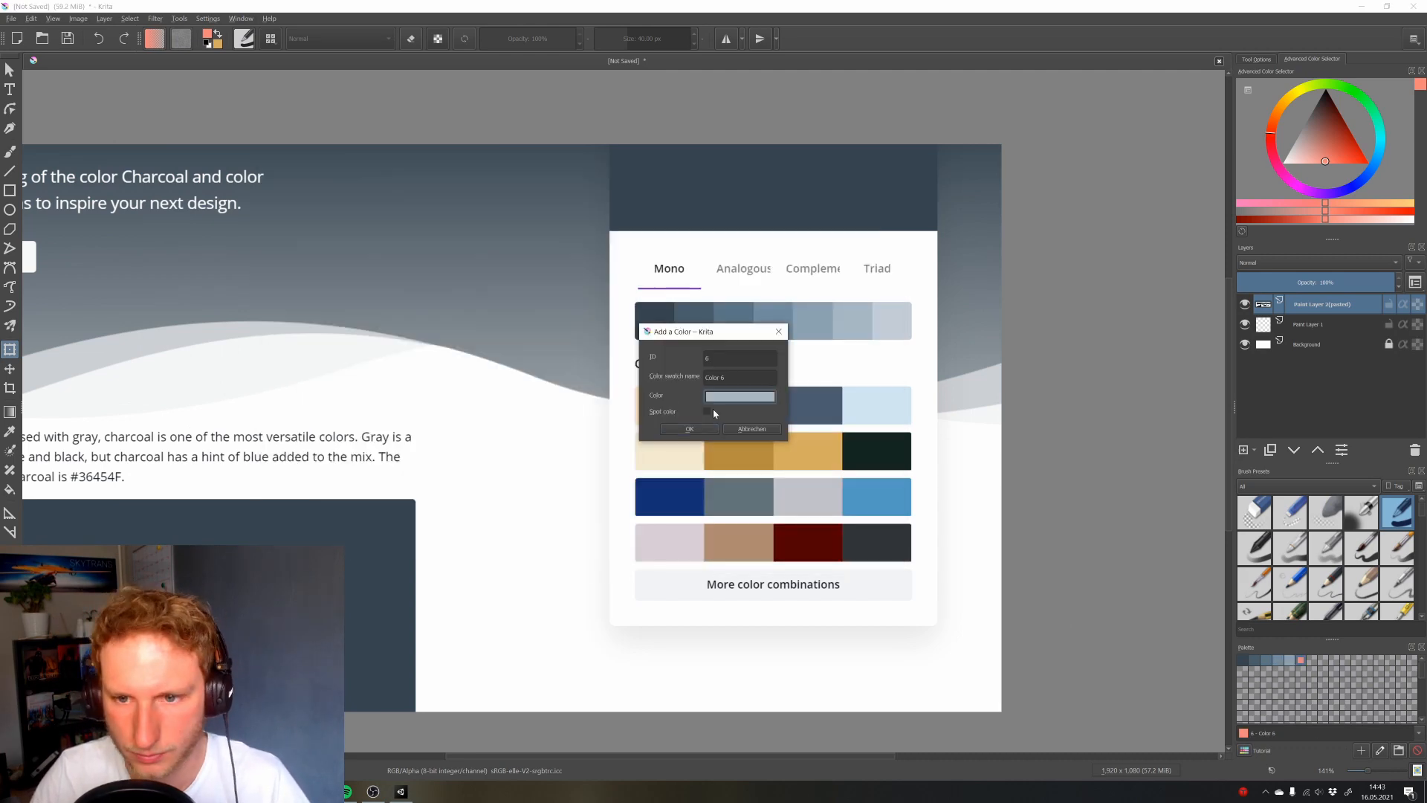
pyautogui.click(688, 426)
pyautogui.doubleClick(1312, 659)
pyautogui.click(739, 394)
# Fill the palette's second row with the cream, two gold and dark green colours of the second colour combination
pyautogui.doubleClick(1242, 671)
pyautogui.click(669, 451)
pyautogui.doubleClick(1278, 671)
pyautogui.moveTo(706, 331); pyautogui.dragTo(541, 311)
pyautogui.click(573, 372)
pyautogui.click(628, 473)
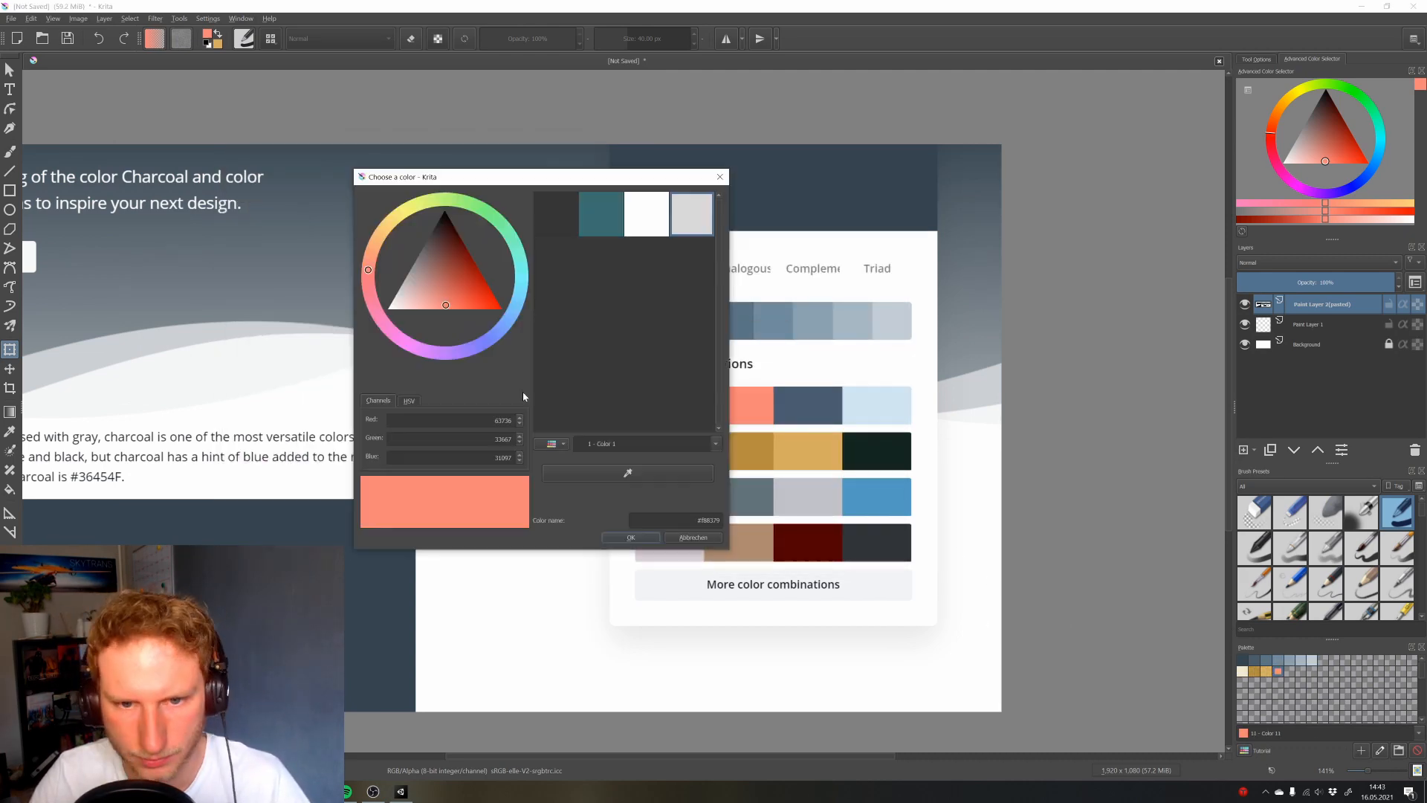
pyautogui.click(877, 452)
# Add a coral swatch at the start of the palette's third row and a white swatch after the Mono shades
pyautogui.doubleClick(1242, 681)
pyautogui.click(689, 428)
pyautogui.doubleClick(1323, 660)
pyautogui.click(739, 395)
pyautogui.click(343, 327)
pyautogui.click(576, 563)
pyautogui.click(689, 429)
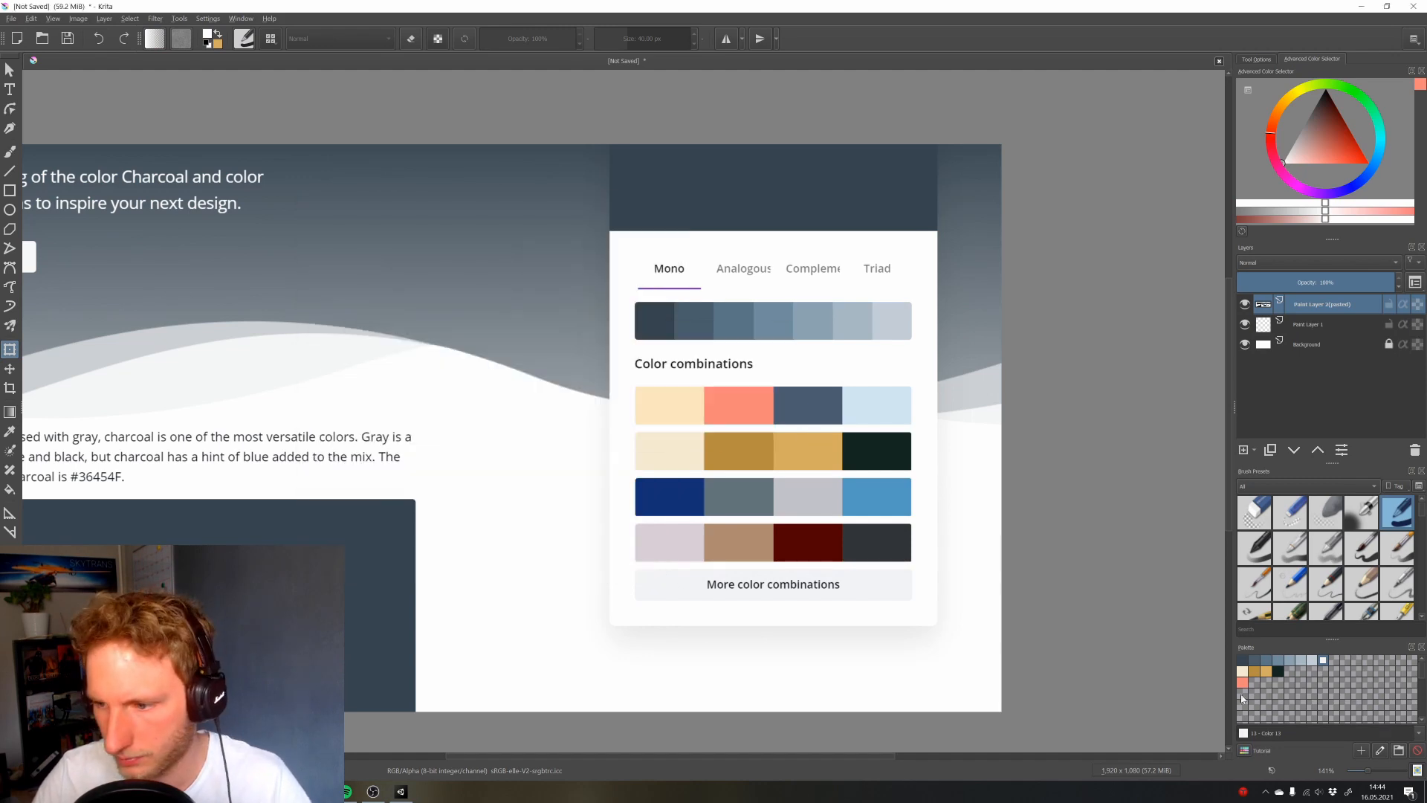
# Add a near-black swatch at the start of the first row and a charcoal swatch beside the coral one
pyautogui.doubleClick(1242, 693)
pyautogui.click(740, 396)
pyautogui.click(410, 577)
pyautogui.click(689, 428)
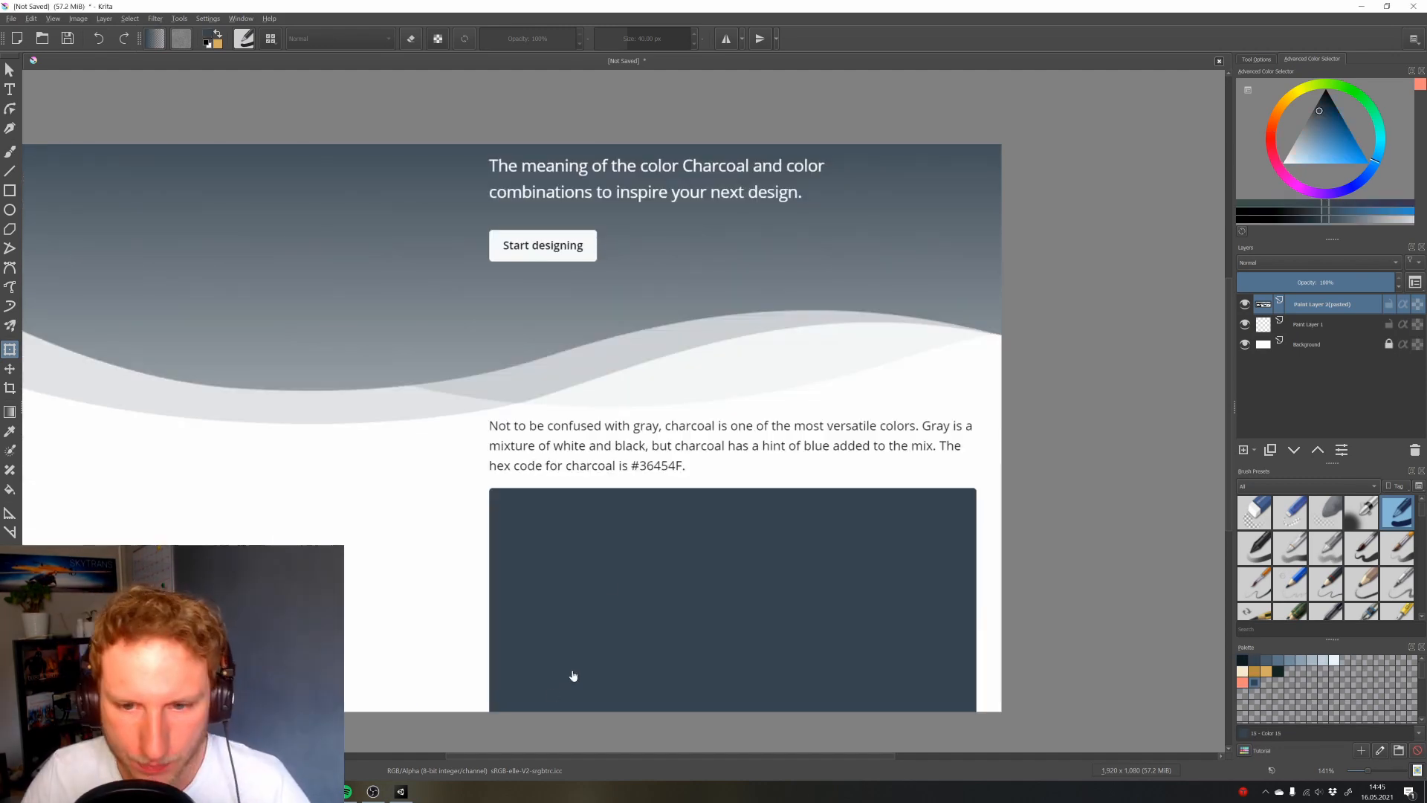
# Delete the pasted Charcoal screenshot layer and make Paint Layer 1 the active layer
pyautogui.scroll(-7, 581, 502)
pyautogui.moveTo(653, 487); pyautogui.dragTo(726, 446)
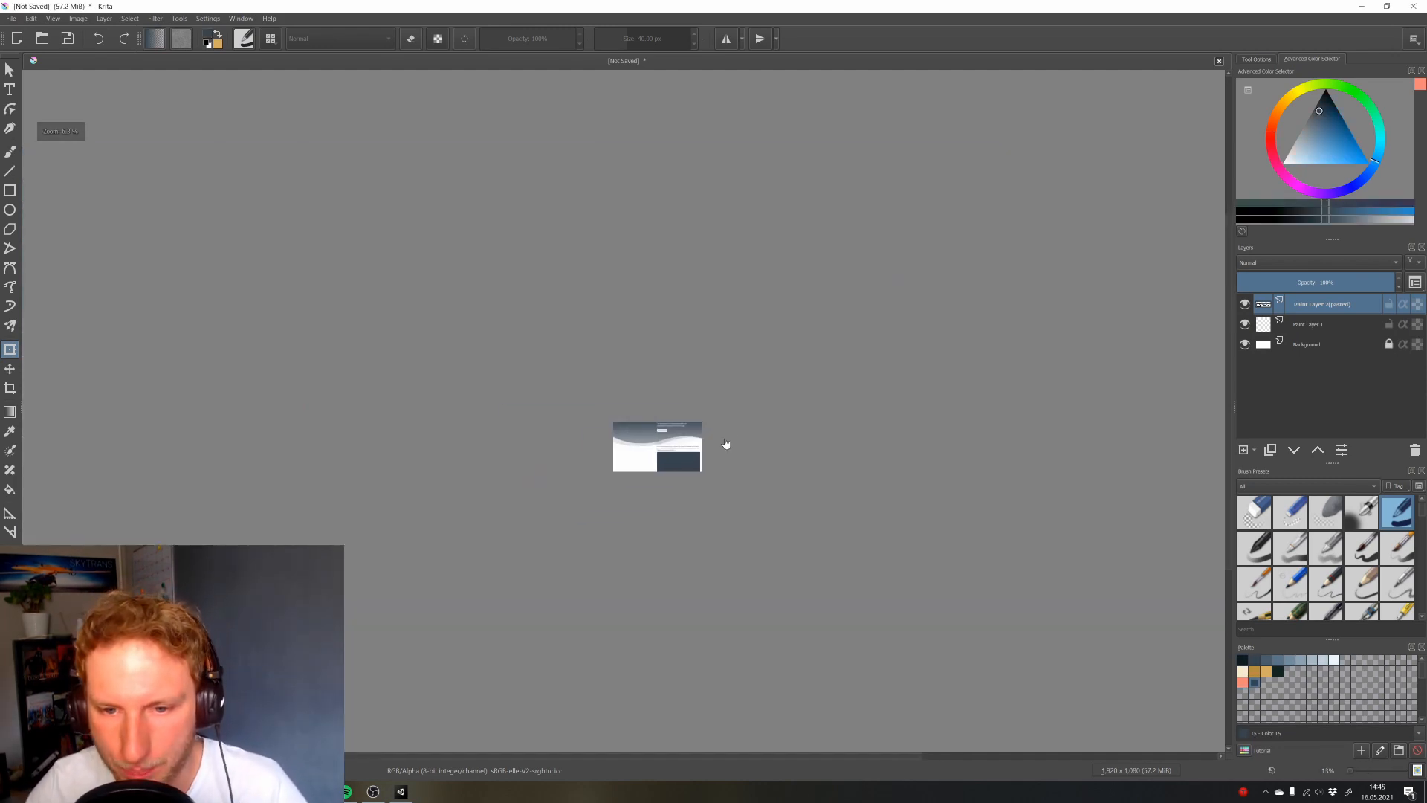
pyautogui.scroll(2, 722, 440)
pyautogui.moveTo(529, 520); pyautogui.dragTo(603, 508)
pyautogui.scroll(3, 690, 498)
pyautogui.moveTo(690, 498); pyautogui.dragTo(771, 550)
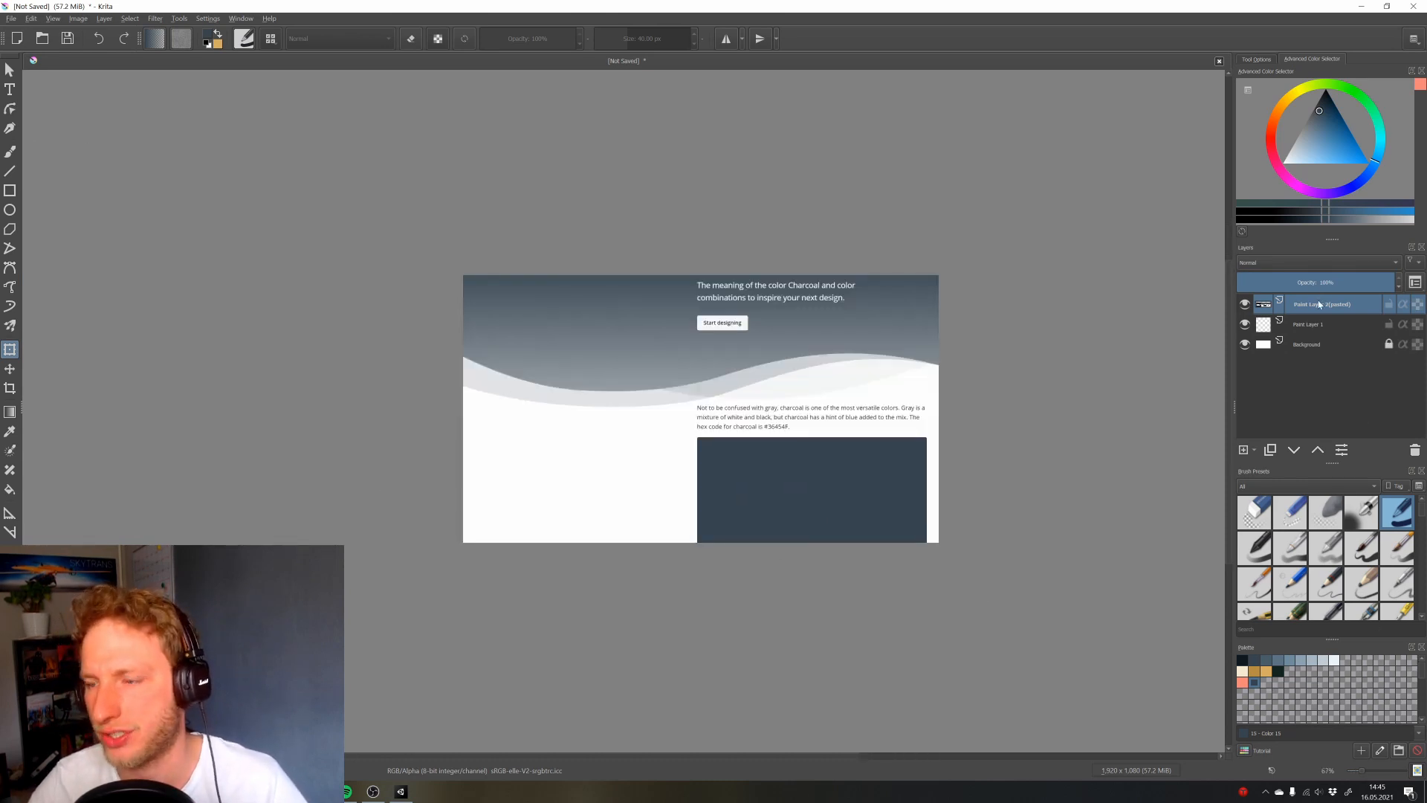
pyautogui.press('Delete')
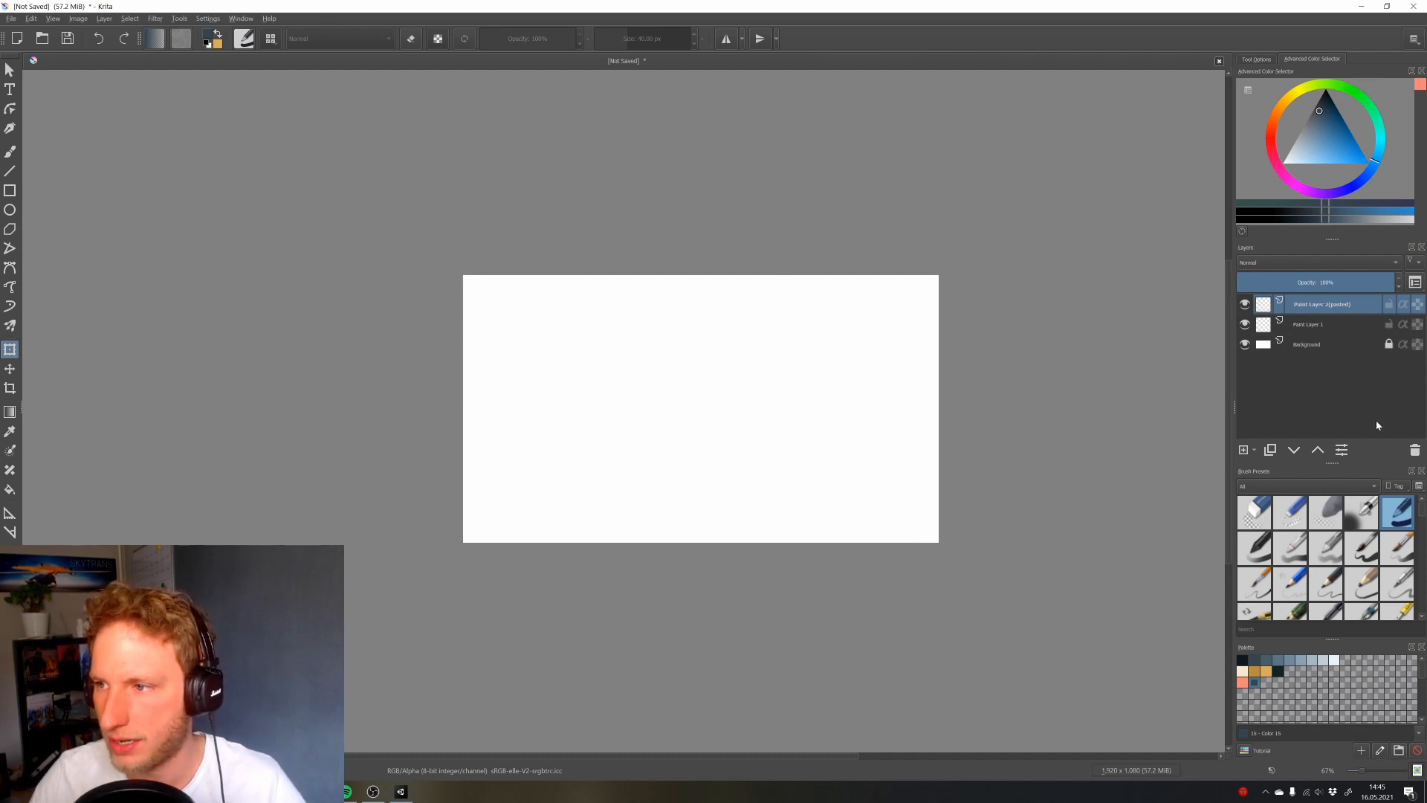
pyautogui.hotkey('shift', 'Delete')
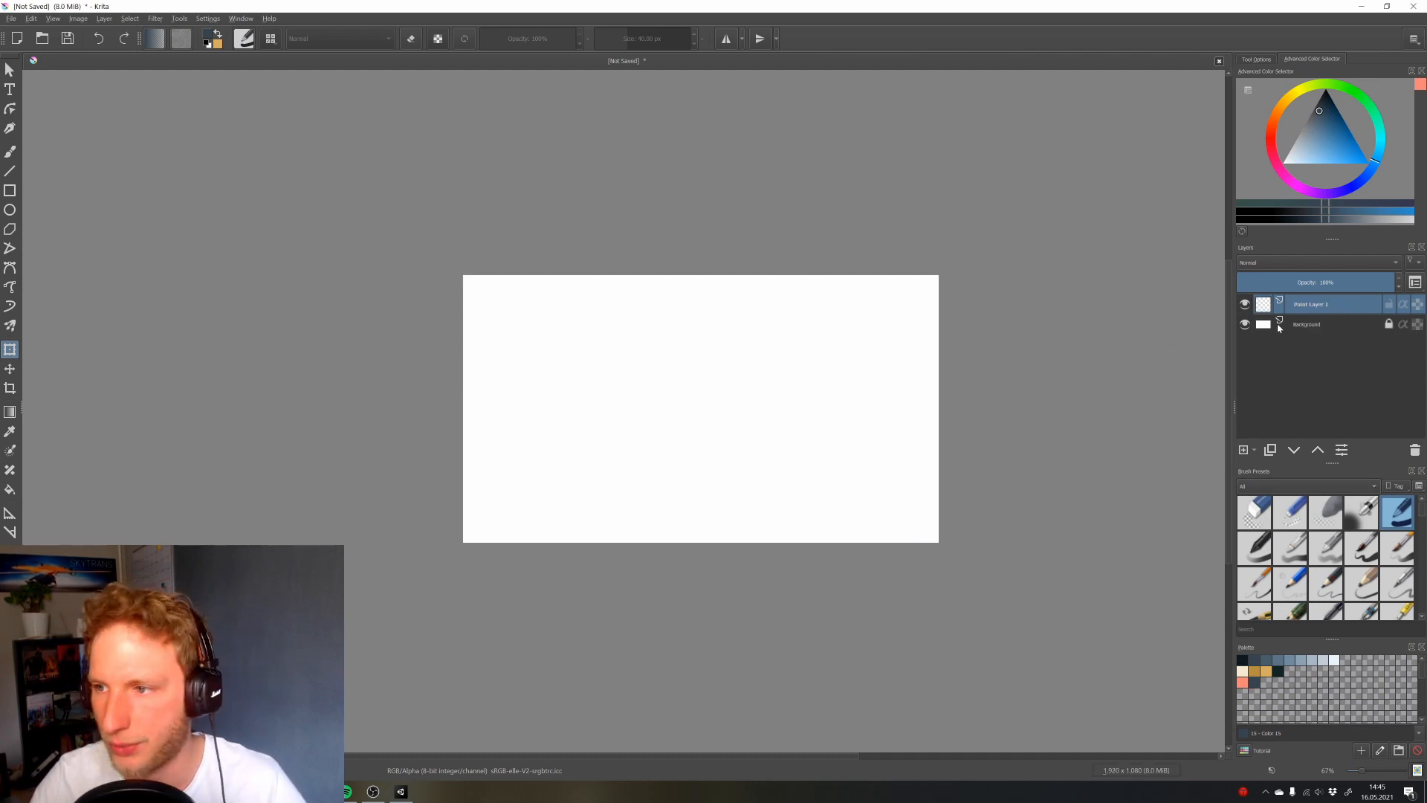
pyautogui.click(1323, 325)
pyautogui.click(1336, 306)
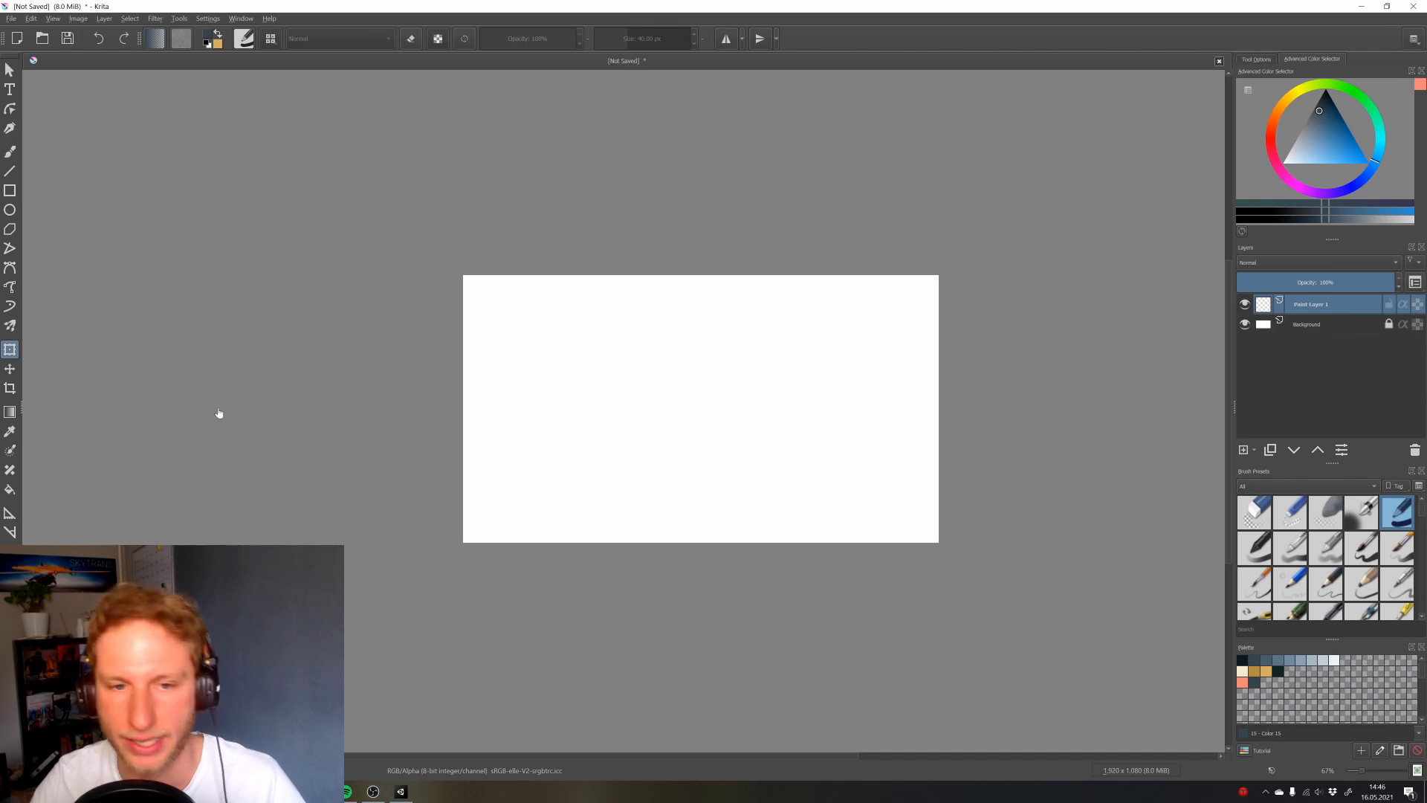
# Activate the Rectangle tool and choose the near-black first swatch of the palette as the drawing colour
pyautogui.press('1')
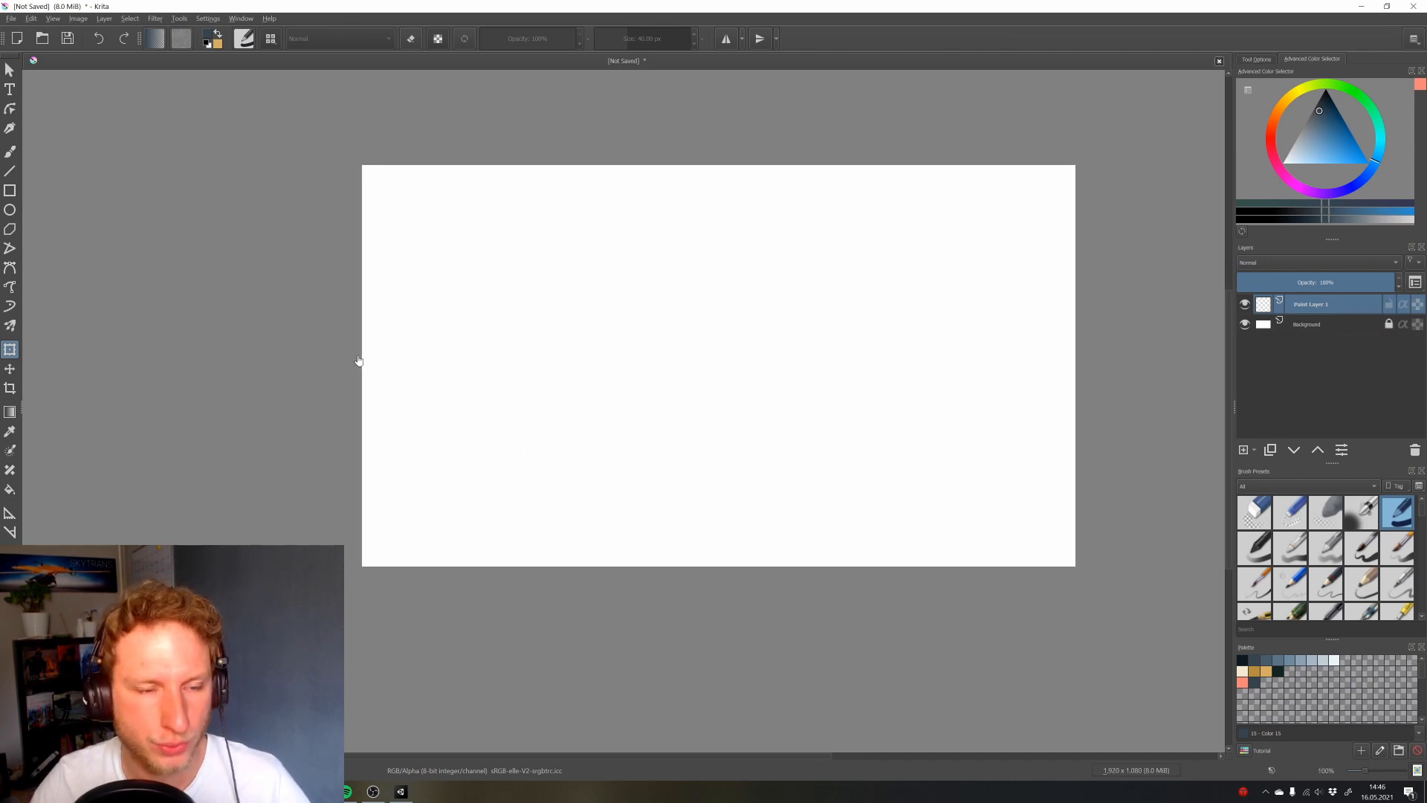
pyautogui.click(9, 192)
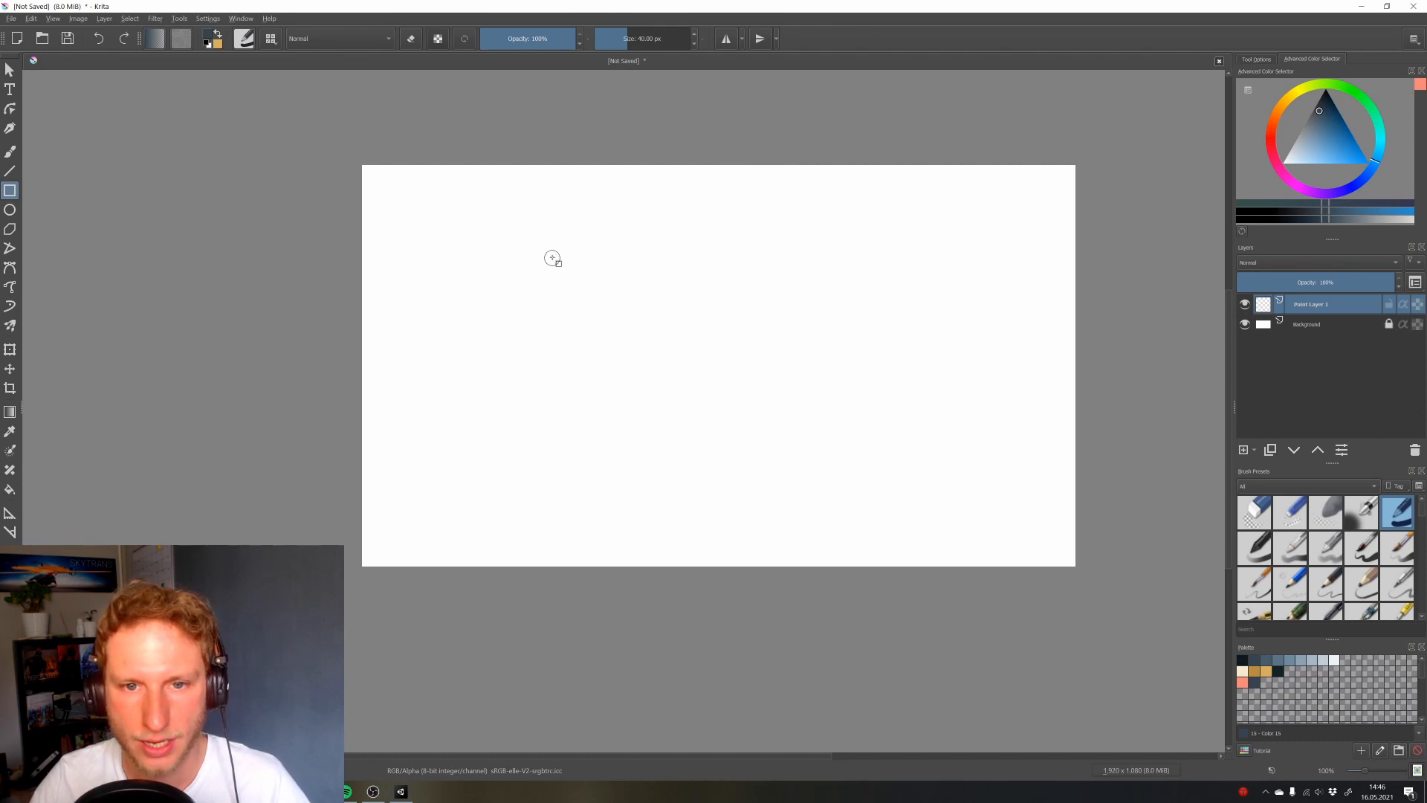
pyautogui.click(8, 190)
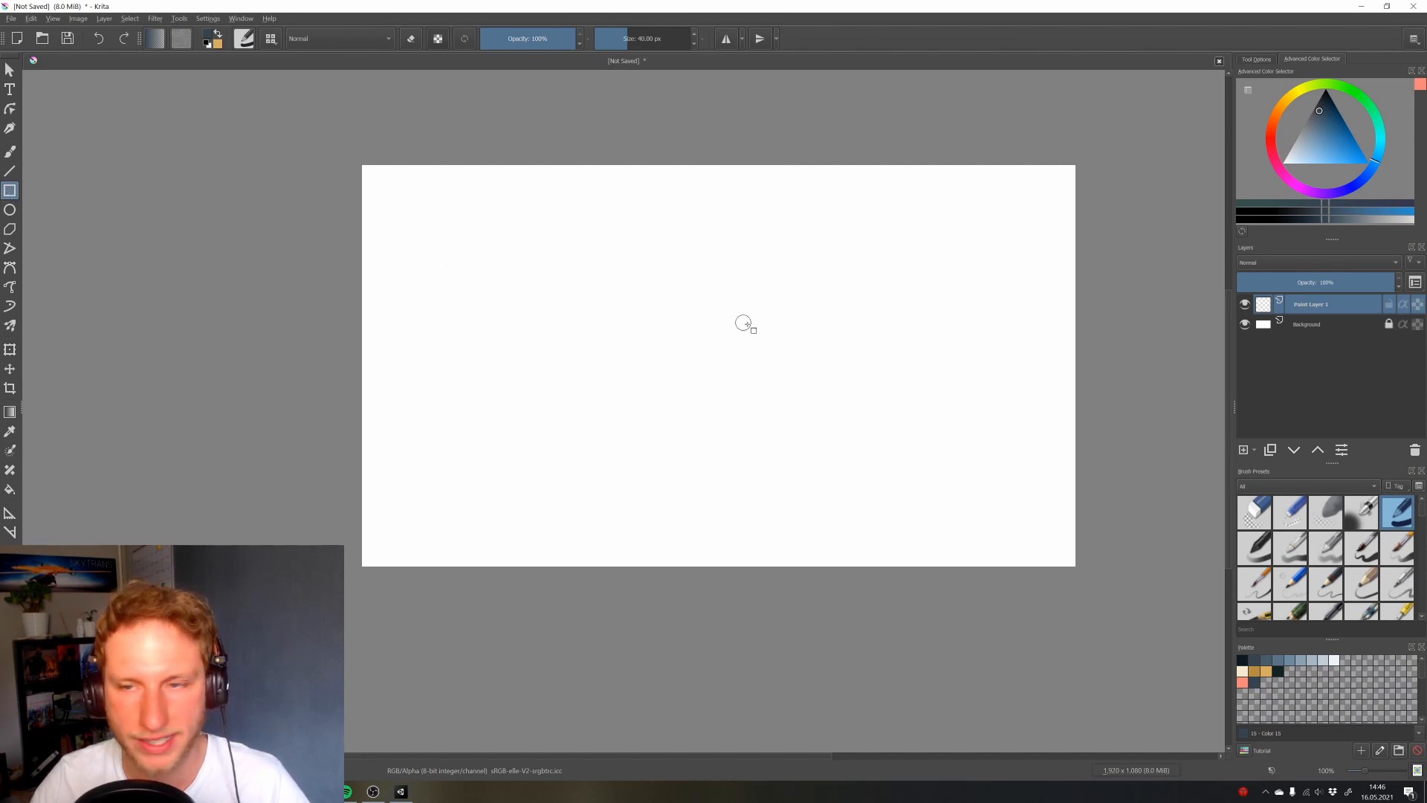
pyautogui.click(1246, 658)
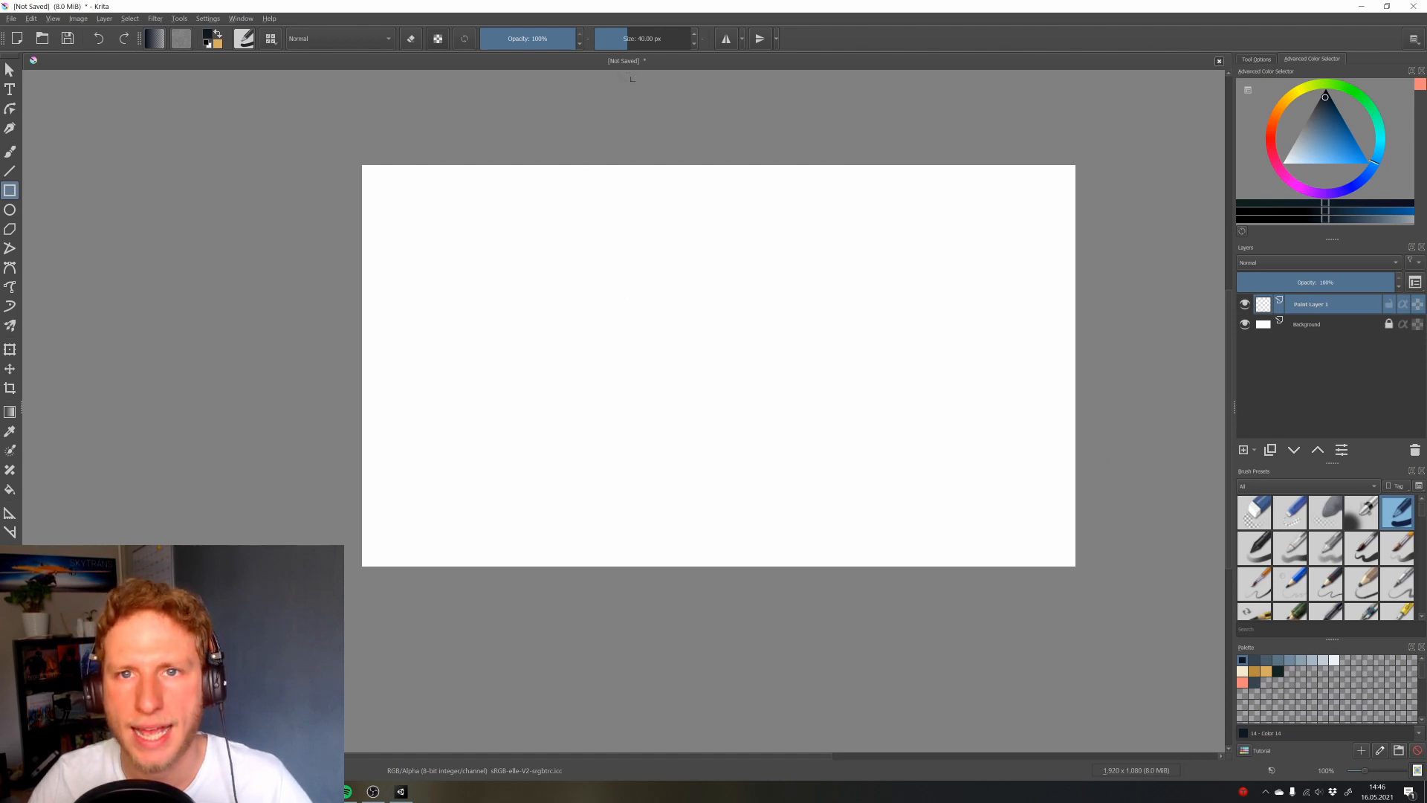
pyautogui.moveTo(1405, 518)
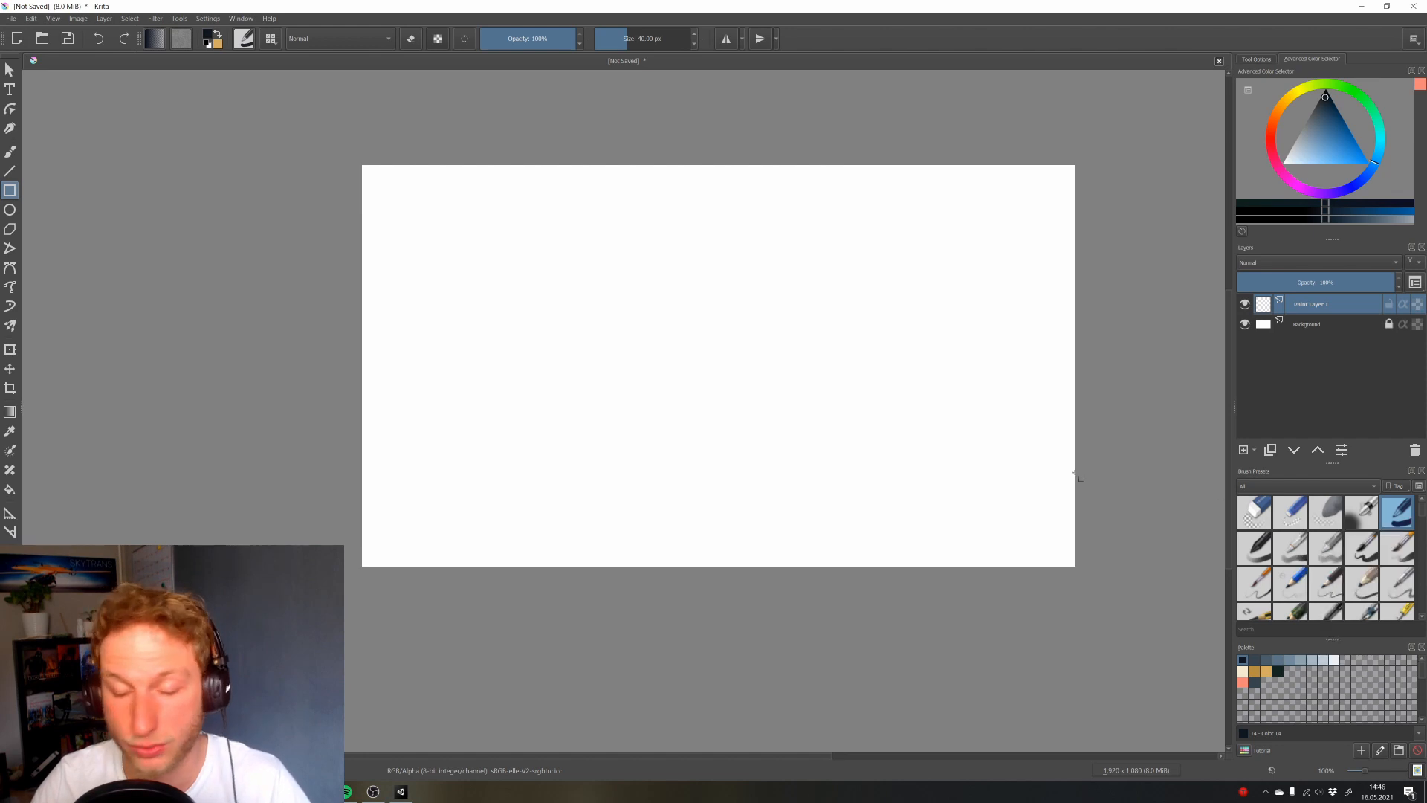
# Try filled rectangles with brush sizes of 40 px and 0.01 px to compare their corners, undoing each one
pyautogui.moveTo(547, 273)
pyautogui.mouseDown()
pyautogui.moveTo(606, 346)
pyautogui.moveTo(657, 370)
pyautogui.mouseUp()
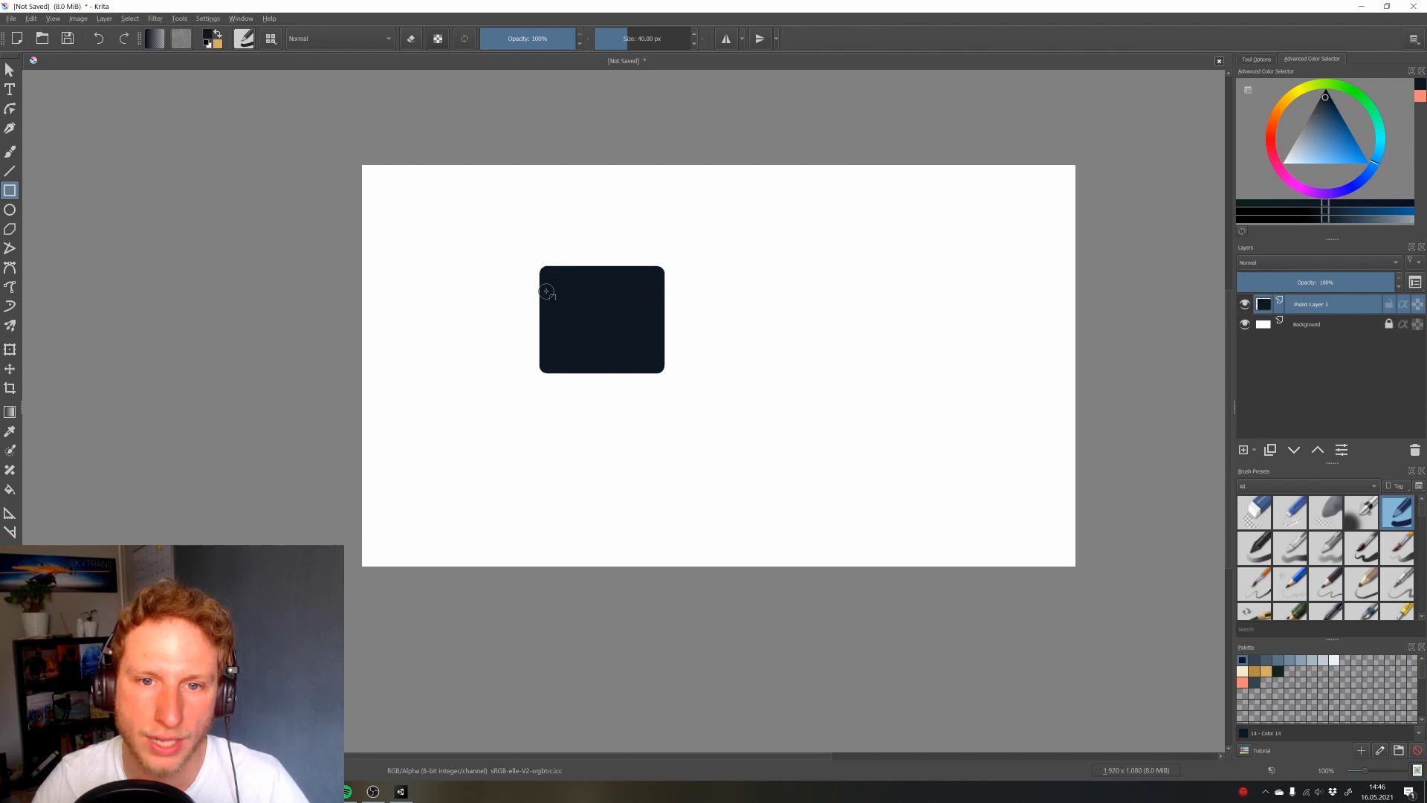
pyautogui.hotkey('ctrl', 'z')
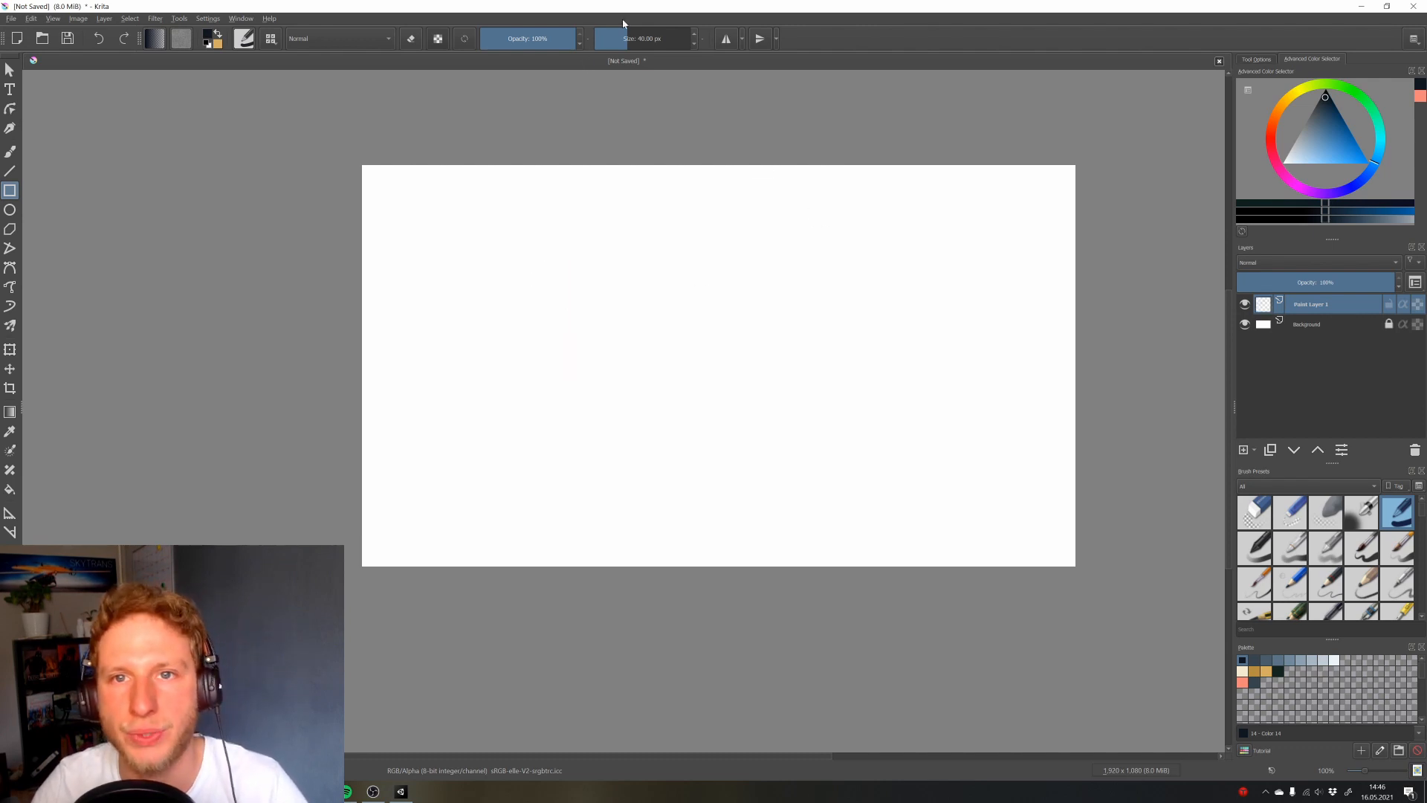
pyautogui.moveTo(623, 38); pyautogui.dragTo(594, 40)
pyautogui.moveTo(490, 223); pyautogui.dragTo(622, 341)
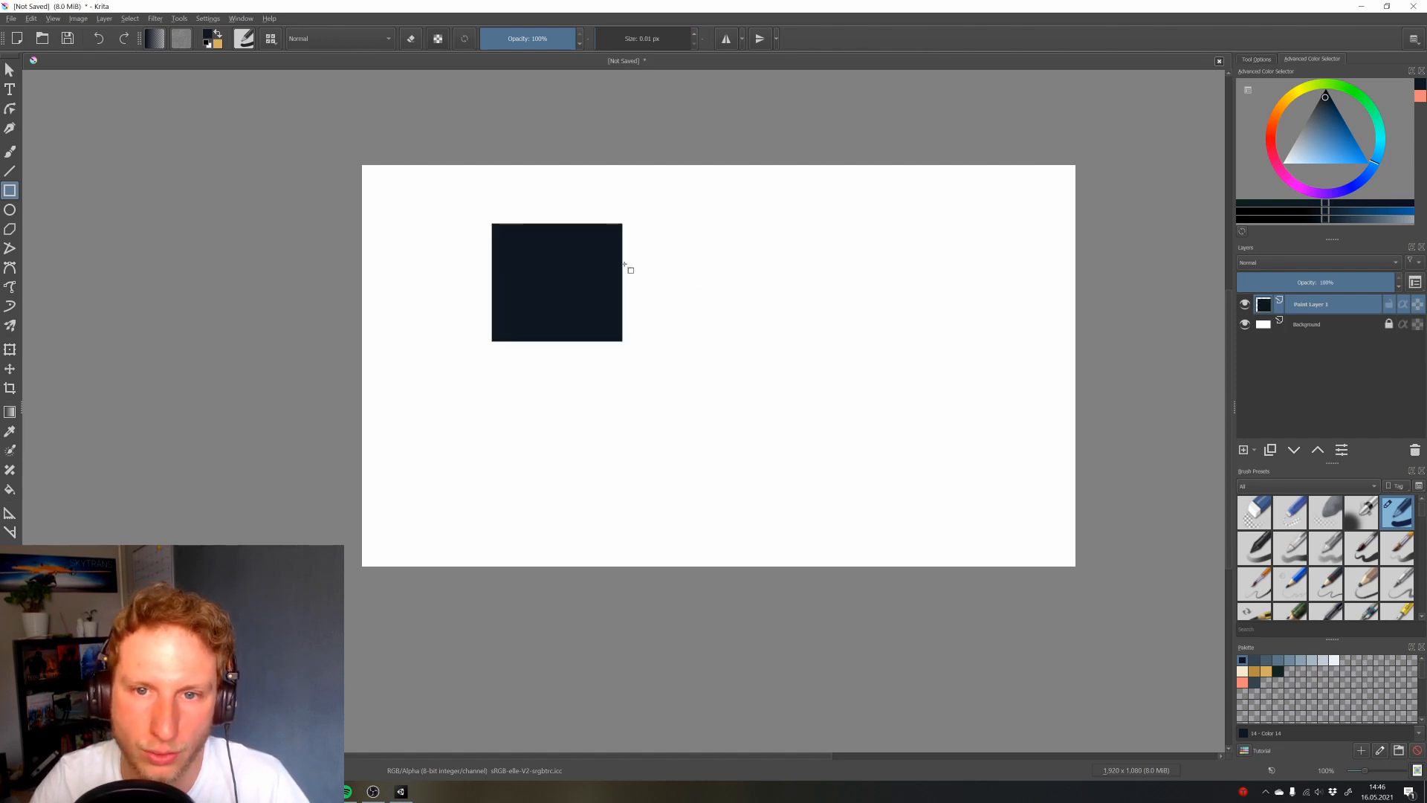
pyautogui.hotkey('ctrl', 'z')
# Try rectangles with brush sizes of 1,000 px and about 270 px, undoing each one
pyautogui.moveTo(630, 46); pyautogui.dragTo(691, 45)
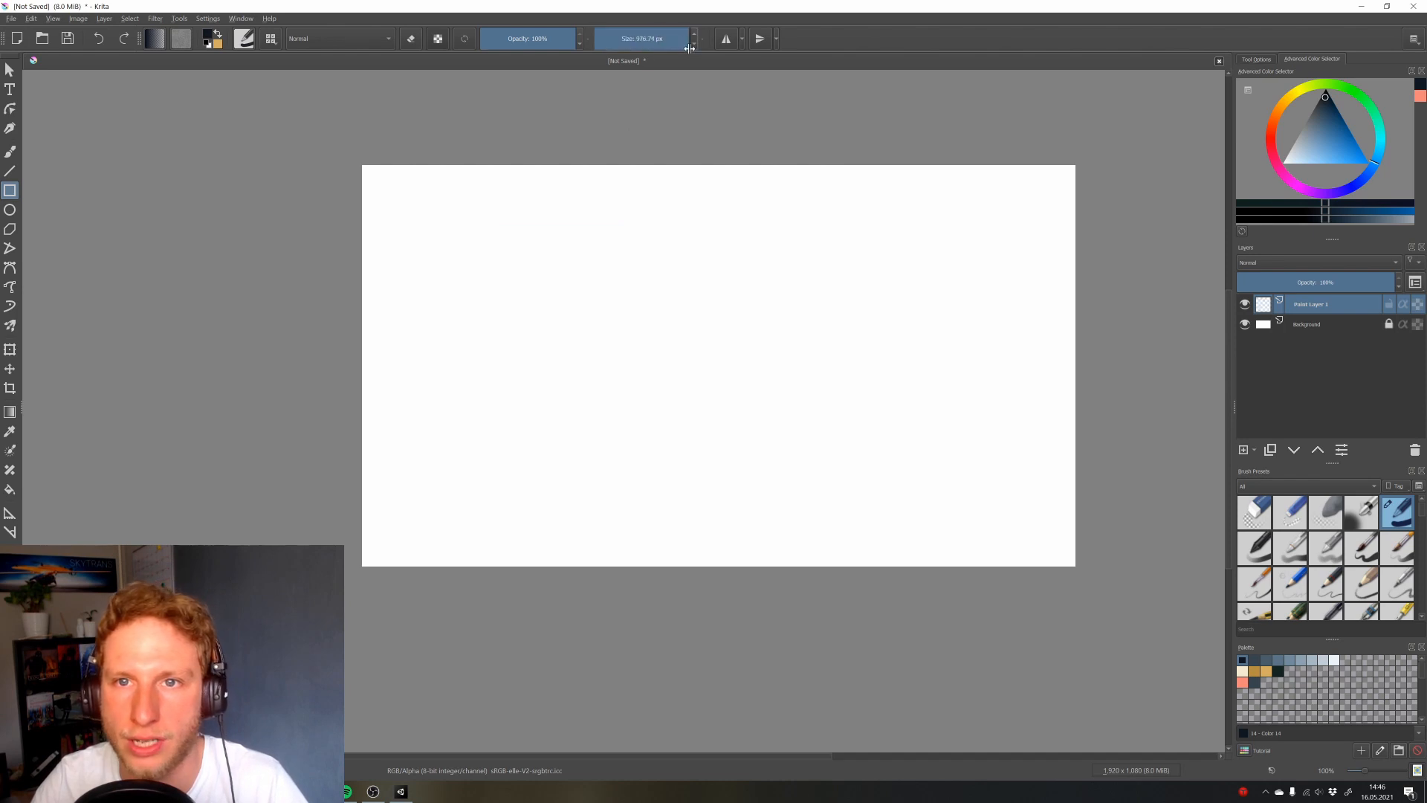
pyautogui.moveTo(591, 260); pyautogui.dragTo(633, 311)
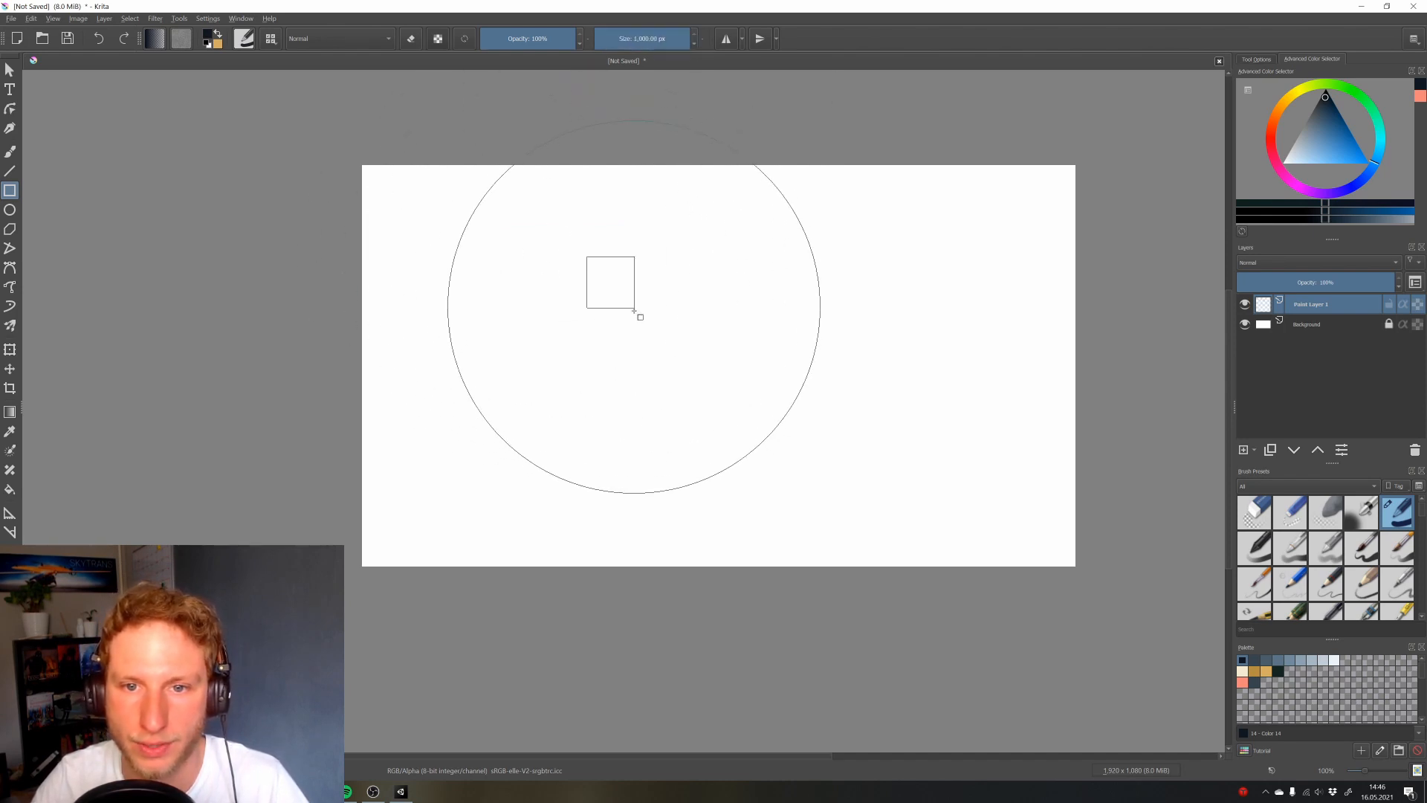
pyautogui.hotkey('ctrl', 'z')
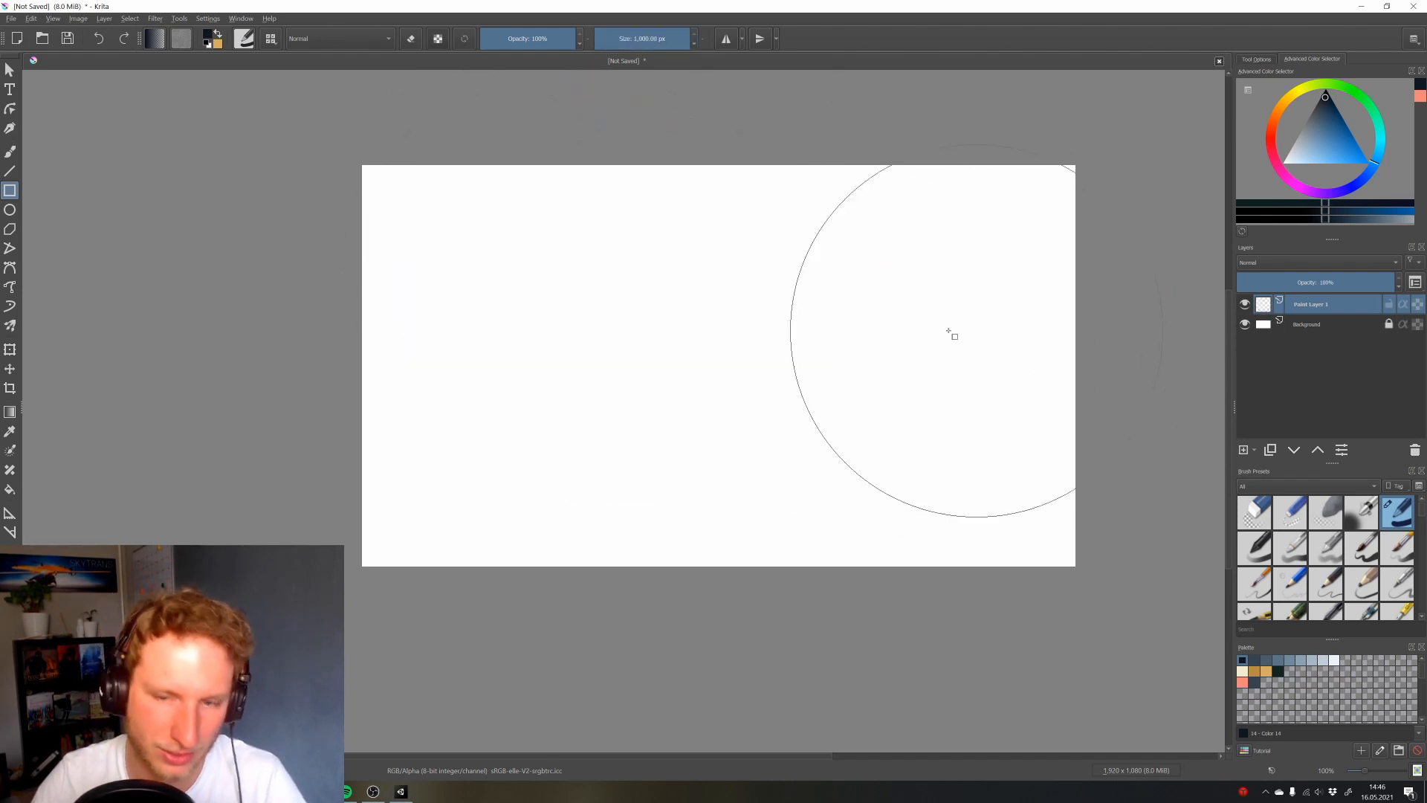
pyautogui.click(656, 42)
pyautogui.moveTo(534, 268)
pyautogui.mouseDown()
pyautogui.moveTo(604, 345)
pyautogui.moveTo(803, 477)
pyautogui.moveTo(787, 493)
pyautogui.mouseUp()
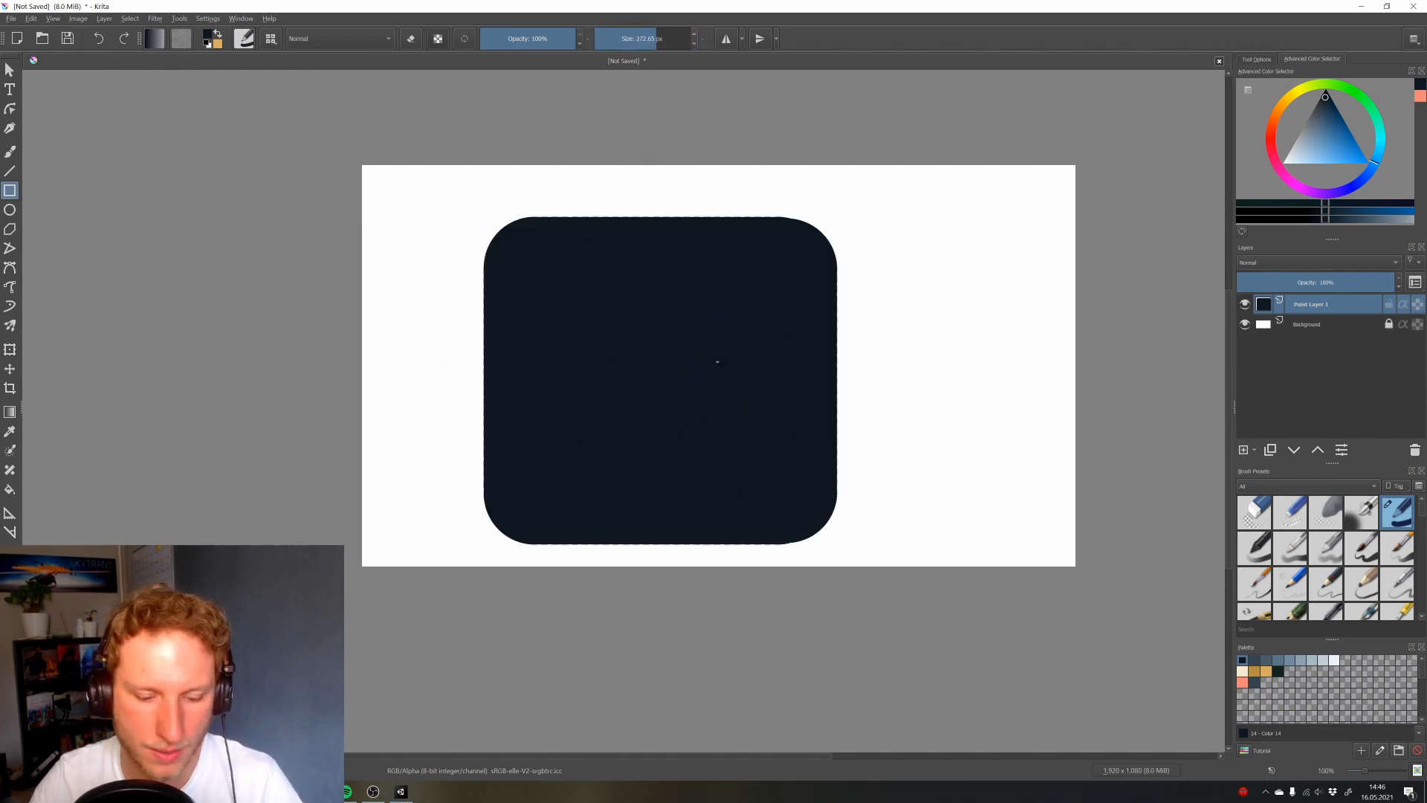
pyautogui.hotkey('ctrl', 'z')
# Reduce the brush size to 0.01 px and choose the second swatch of the palette's first row
pyautogui.click(626, 41)
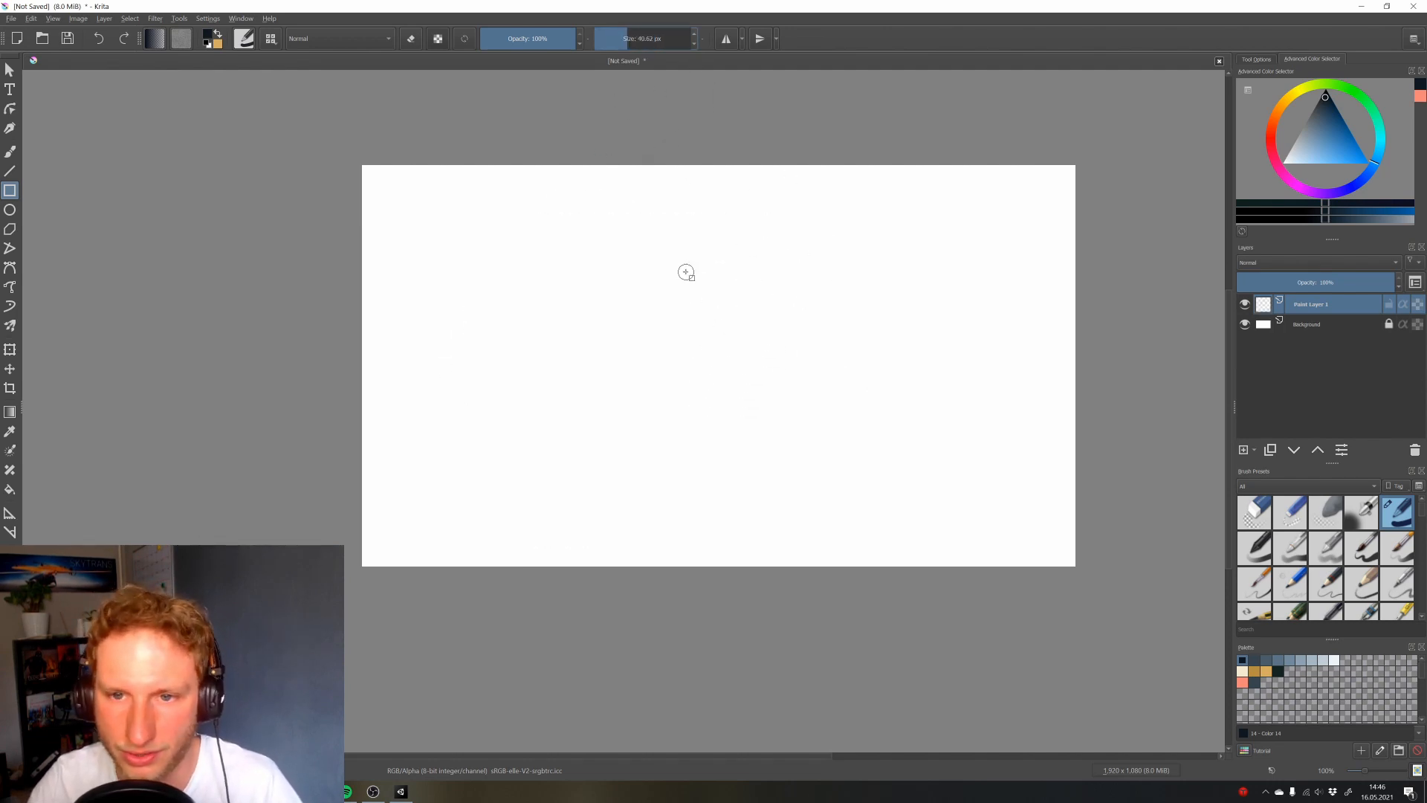
pyautogui.click(639, 41)
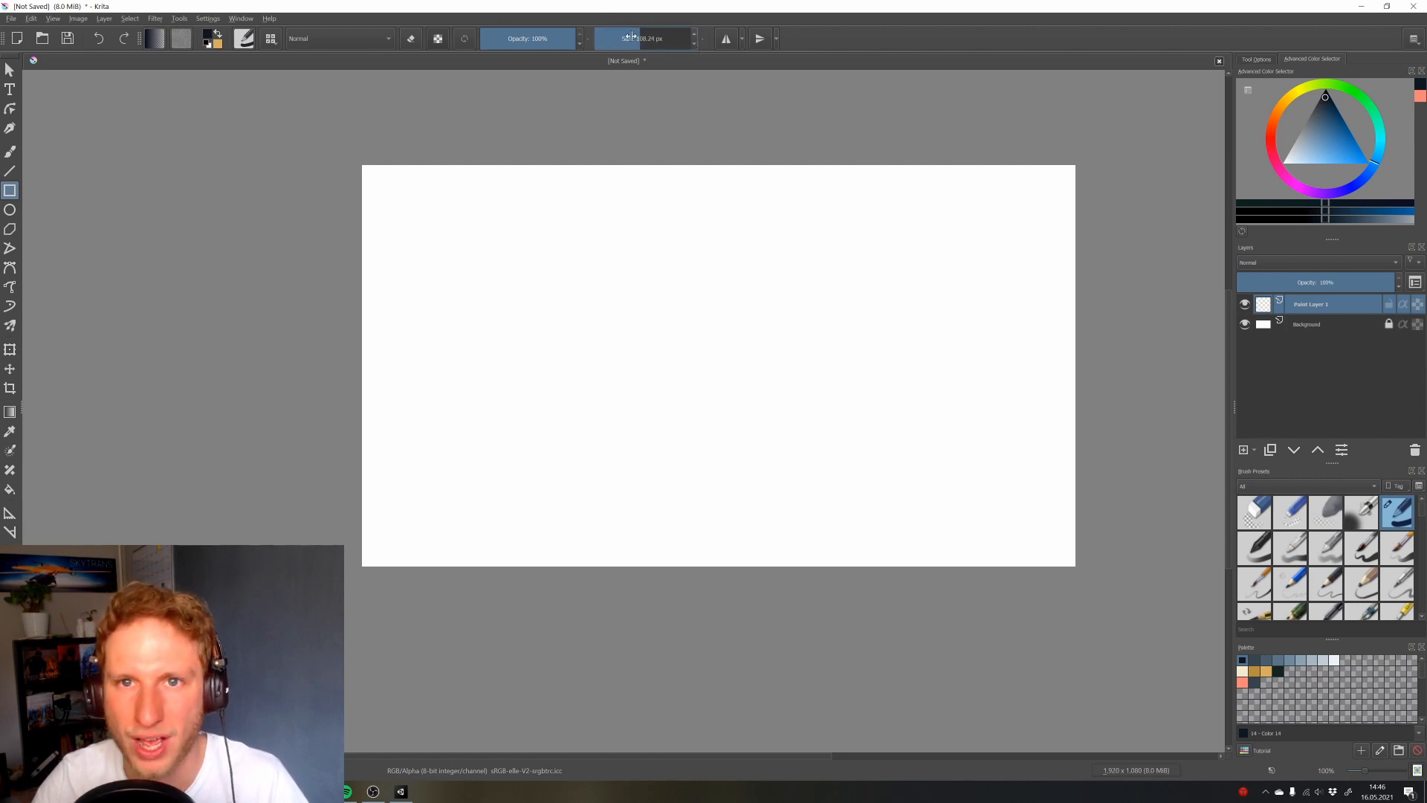
pyautogui.click(631, 38)
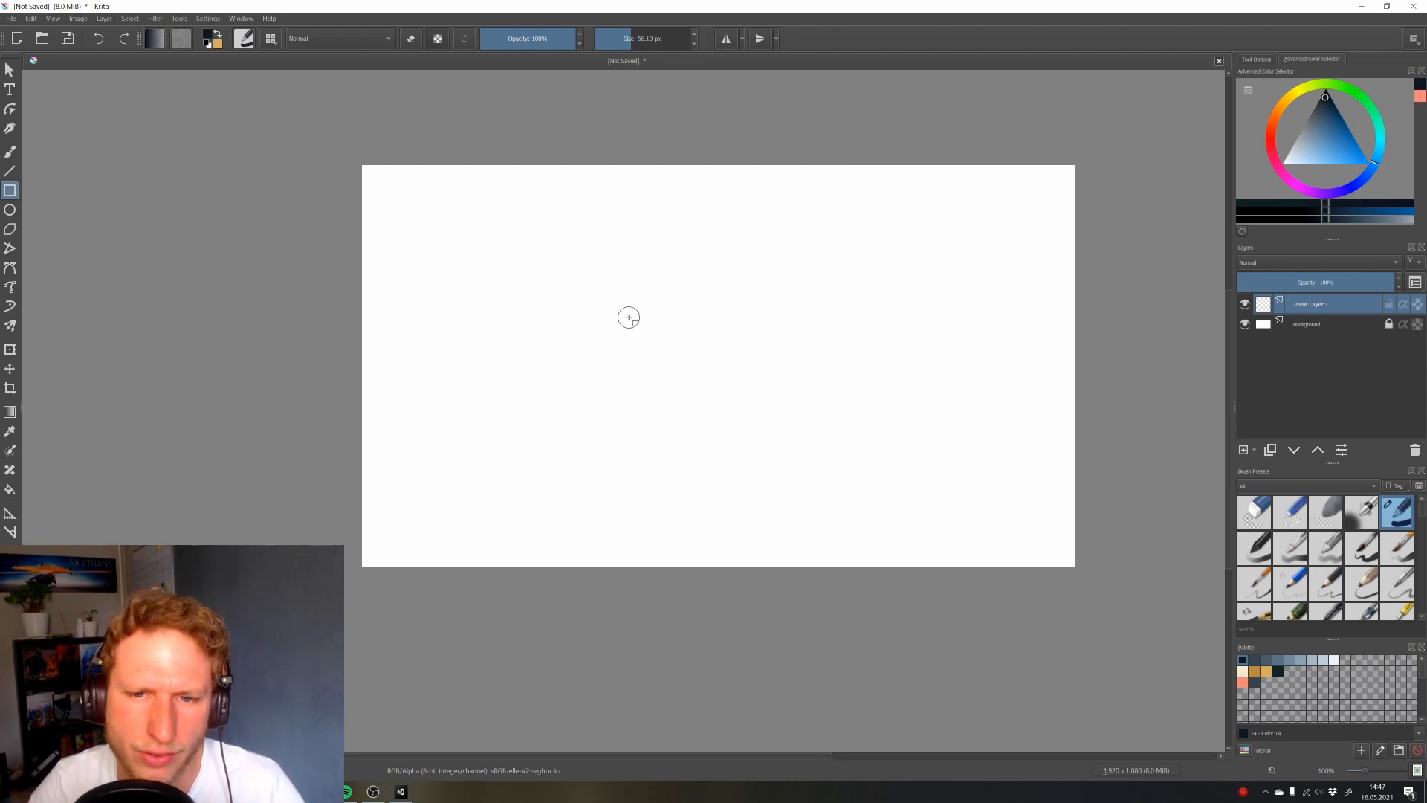
pyautogui.moveTo(616, 39); pyautogui.dragTo(471, 47)
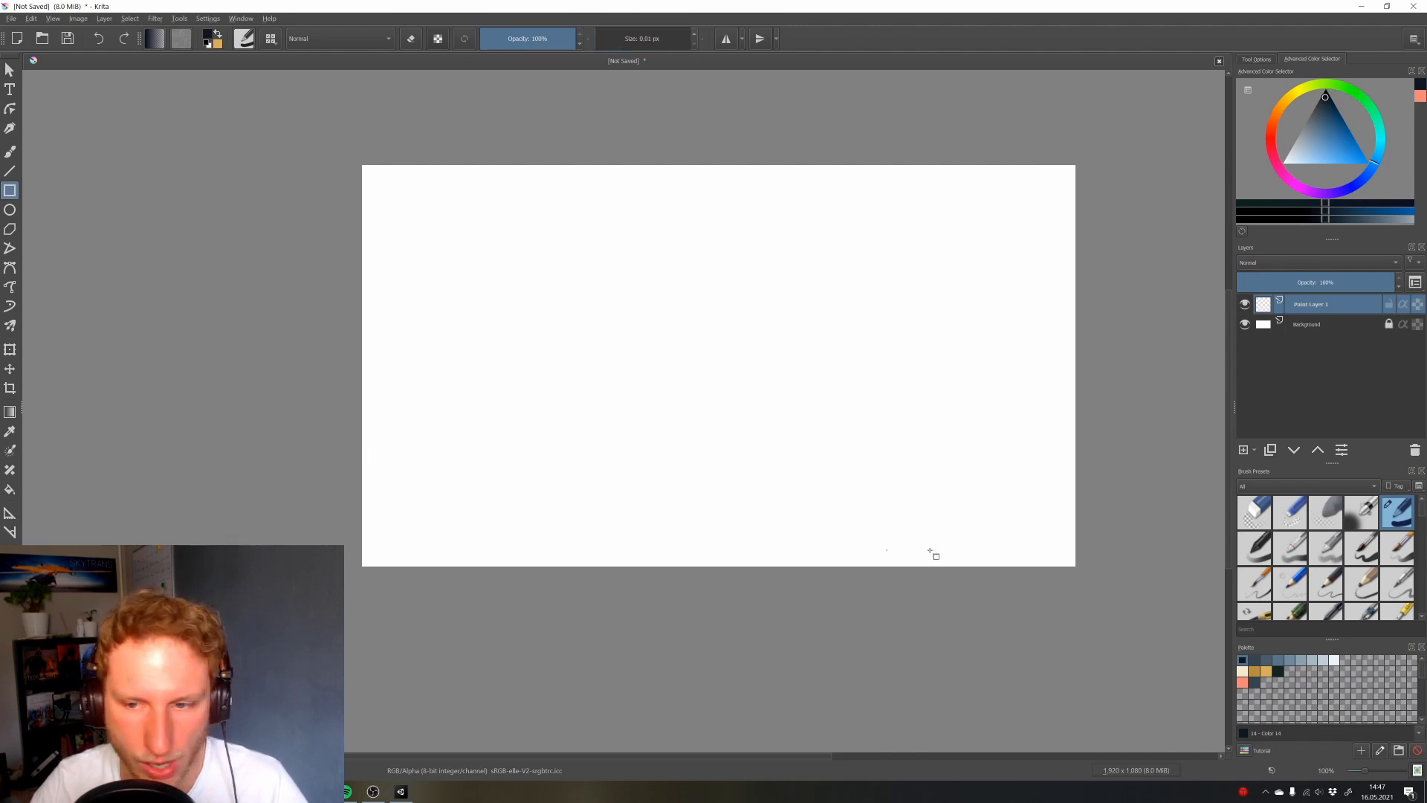
pyautogui.click(1254, 662)
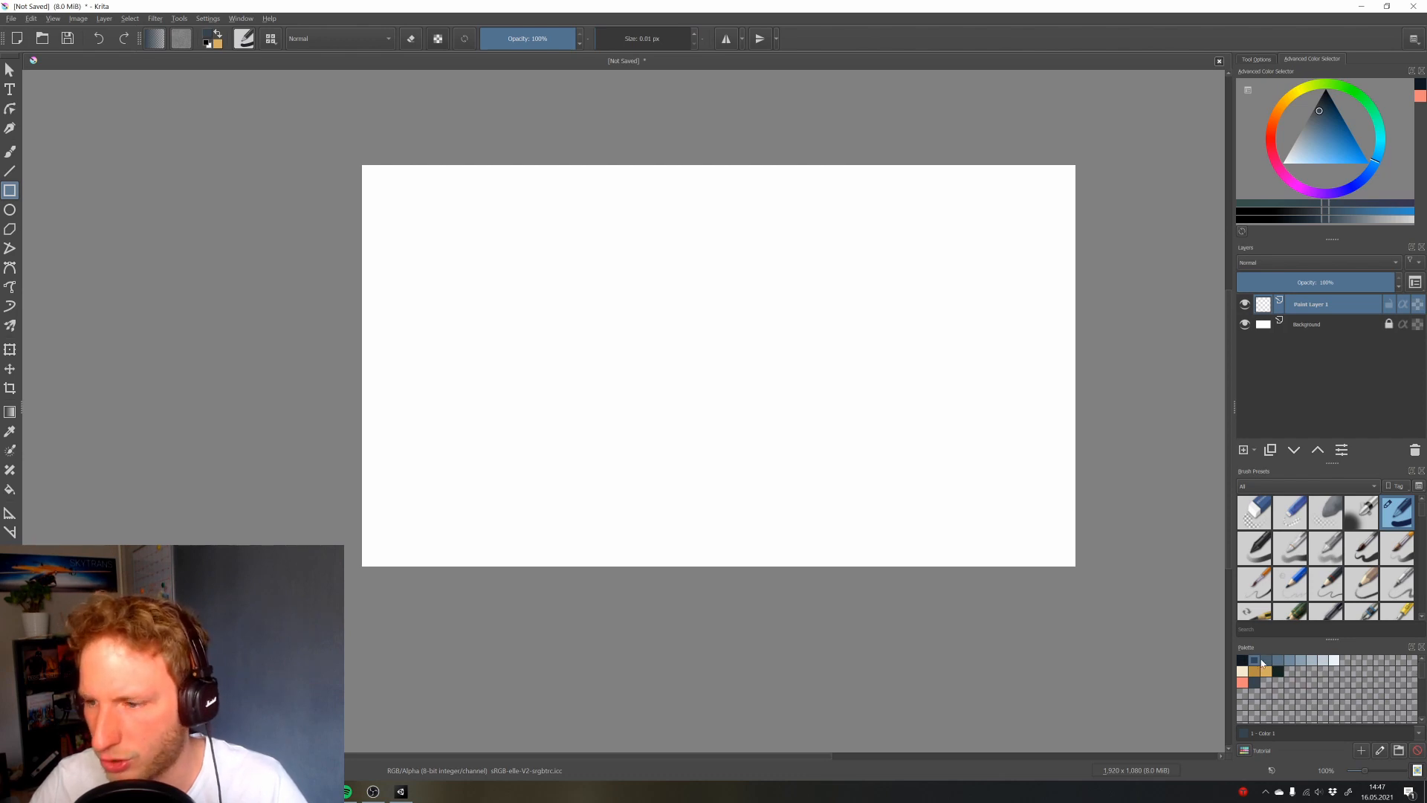
# Try dark blue-grey rectangles across the bottom and top edges of the canvas, undoing each one
pyautogui.click(1264, 661)
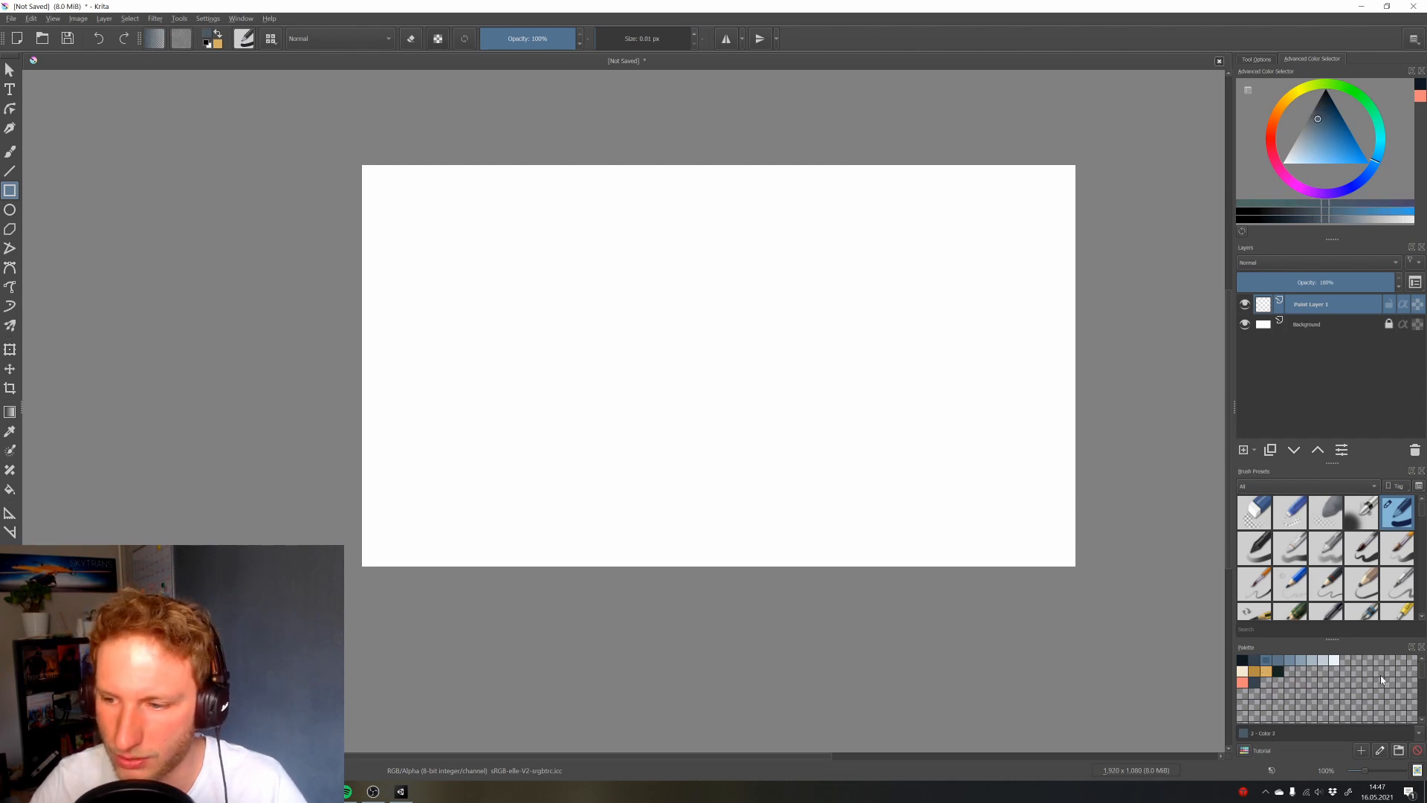
pyautogui.click(1254, 661)
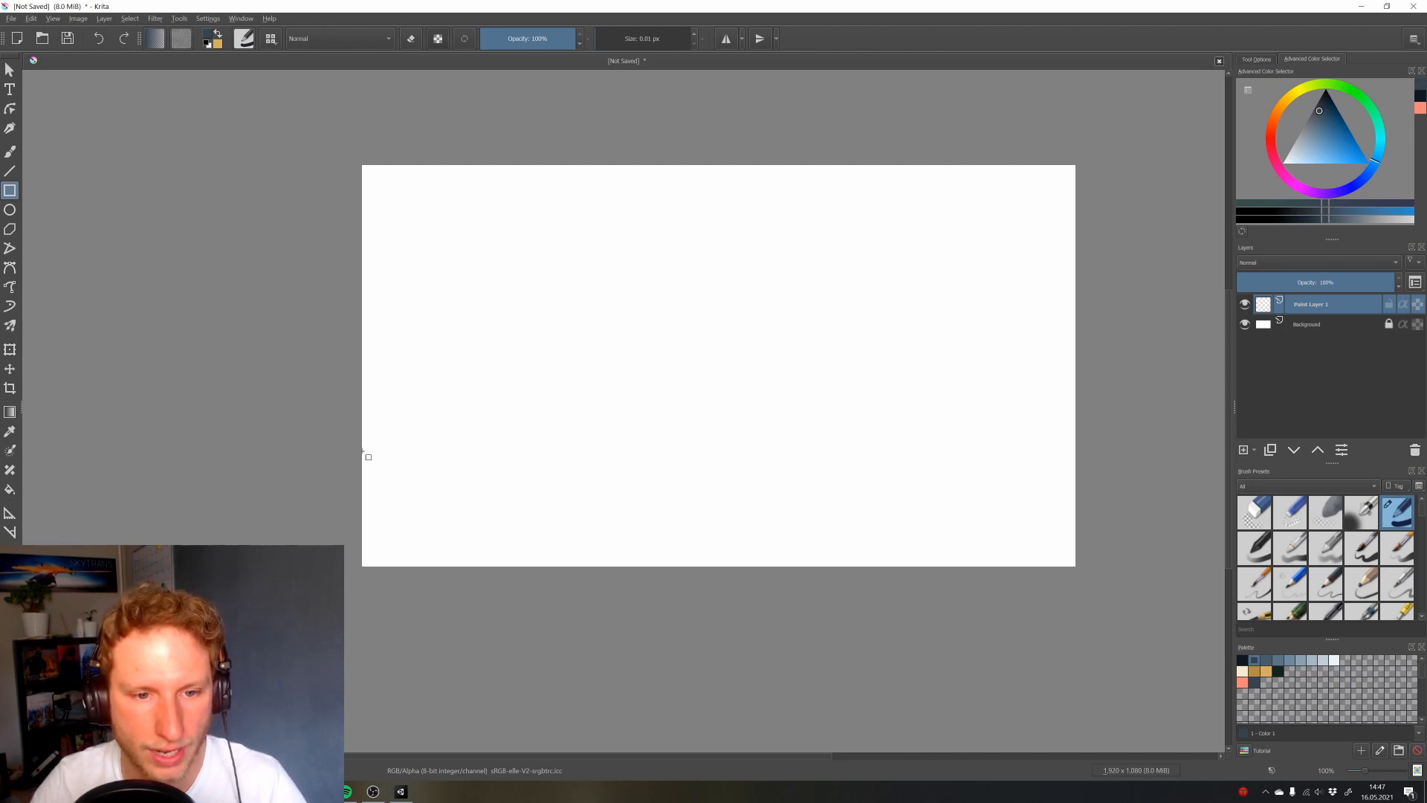
pyautogui.moveTo(363, 451); pyautogui.dragTo(1081, 571)
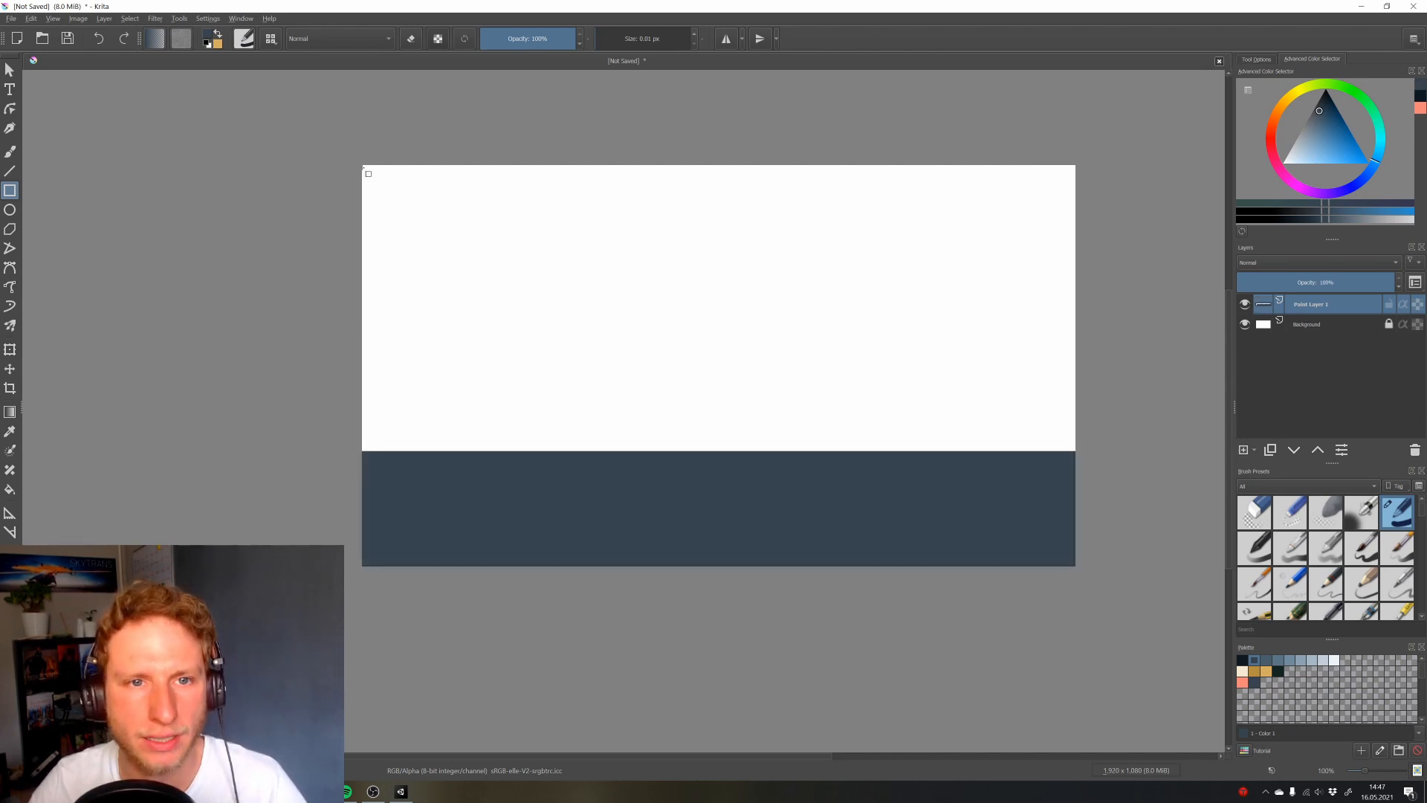
pyautogui.moveTo(367, 171); pyautogui.dragTo(1085, 184)
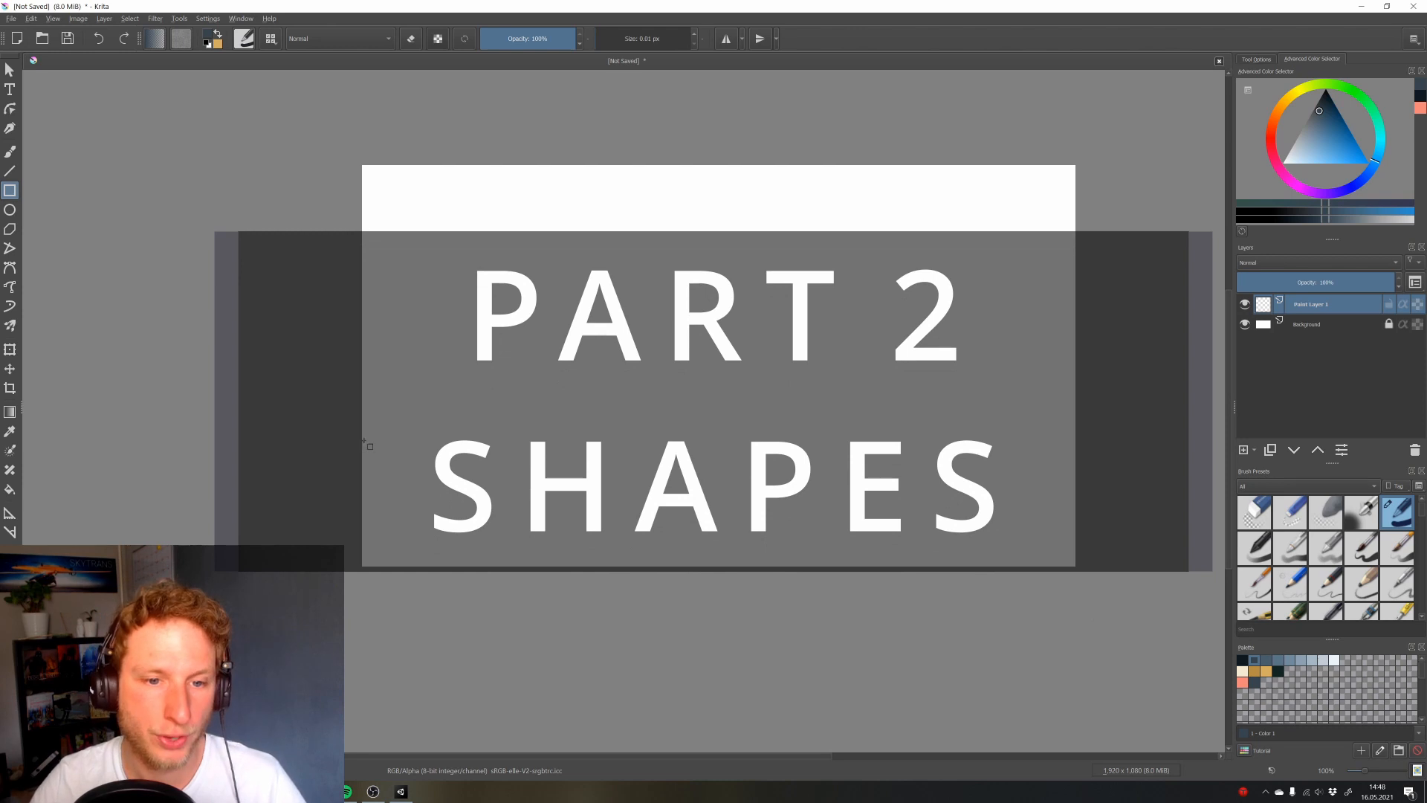
pyautogui.moveTo(367, 443); pyautogui.dragTo(1111, 567)
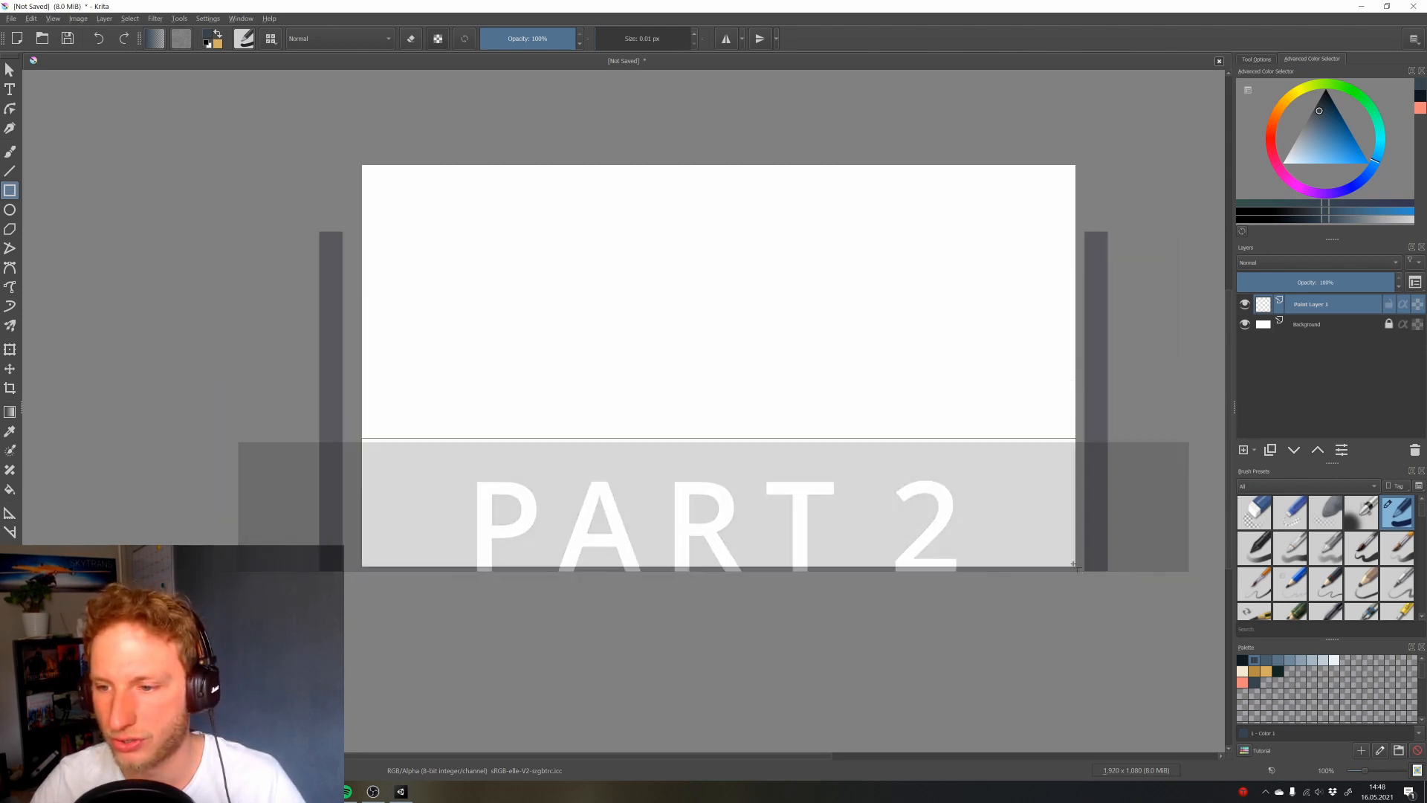
pyautogui.hotkey('ctrl', 'z')
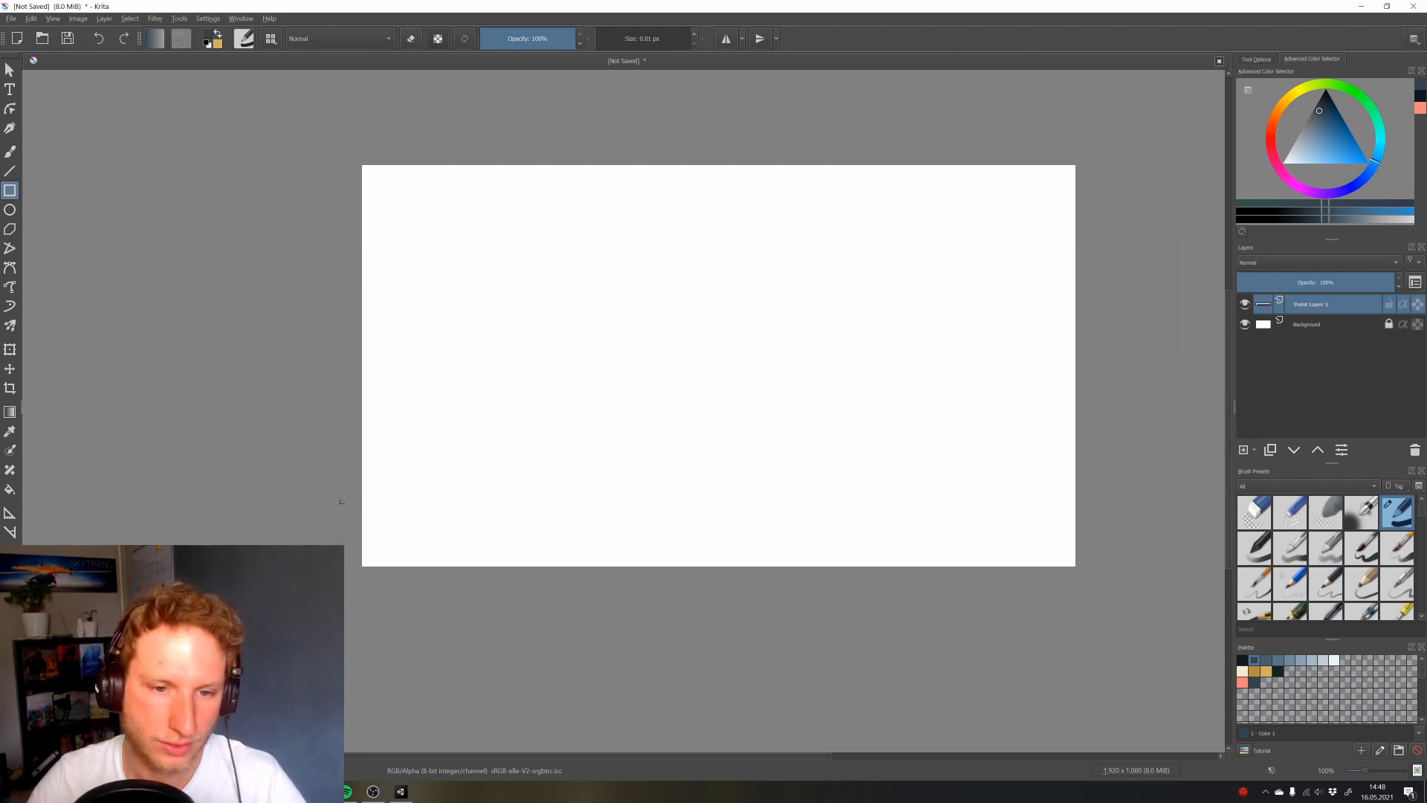
# Draw a sharp-cornered floor band and a thin ceiling strip across the canvas's full width, extending the floor band upward with another rectangle
pyautogui.moveTo(363, 488); pyautogui.dragTo(1082, 574)
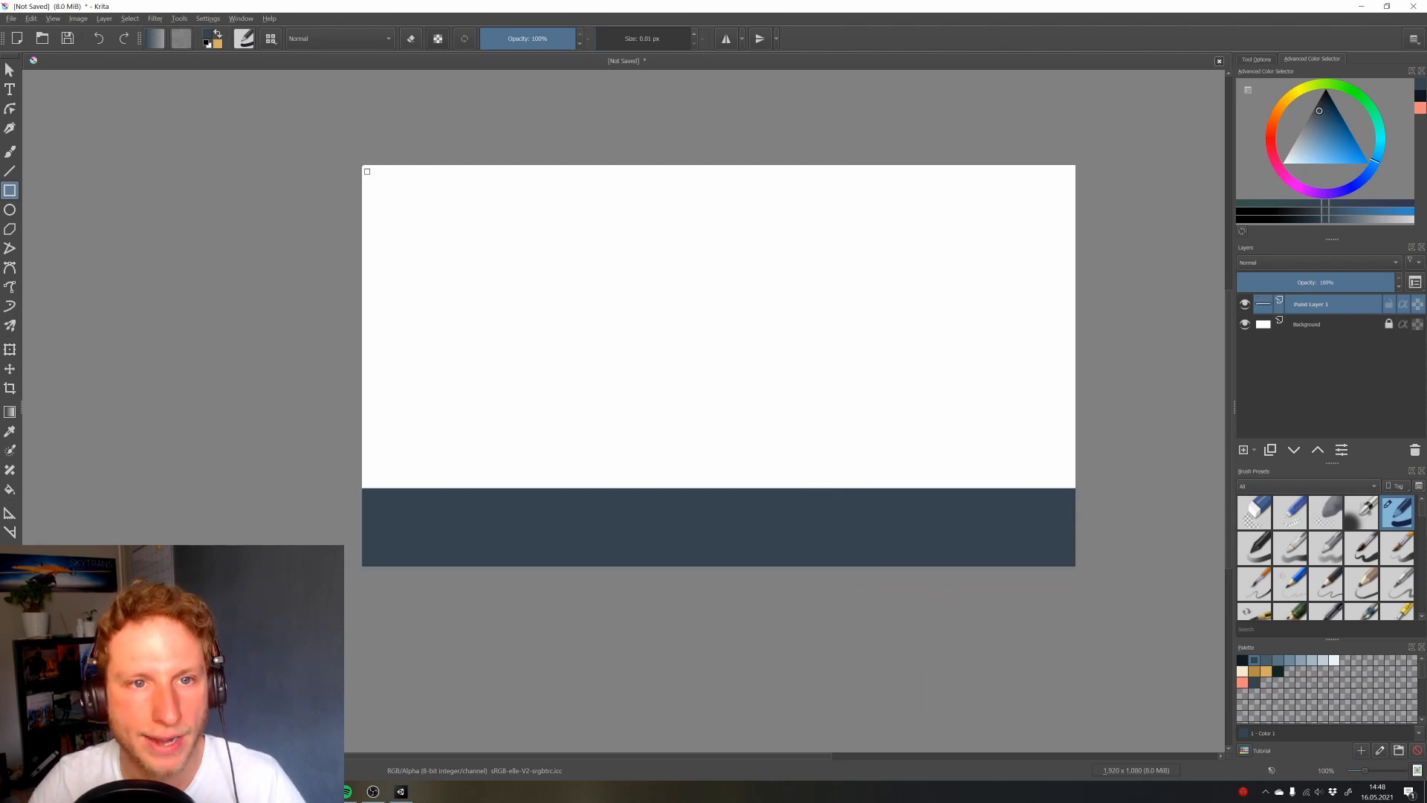
pyautogui.moveTo(368, 171); pyautogui.dragTo(1075, 194)
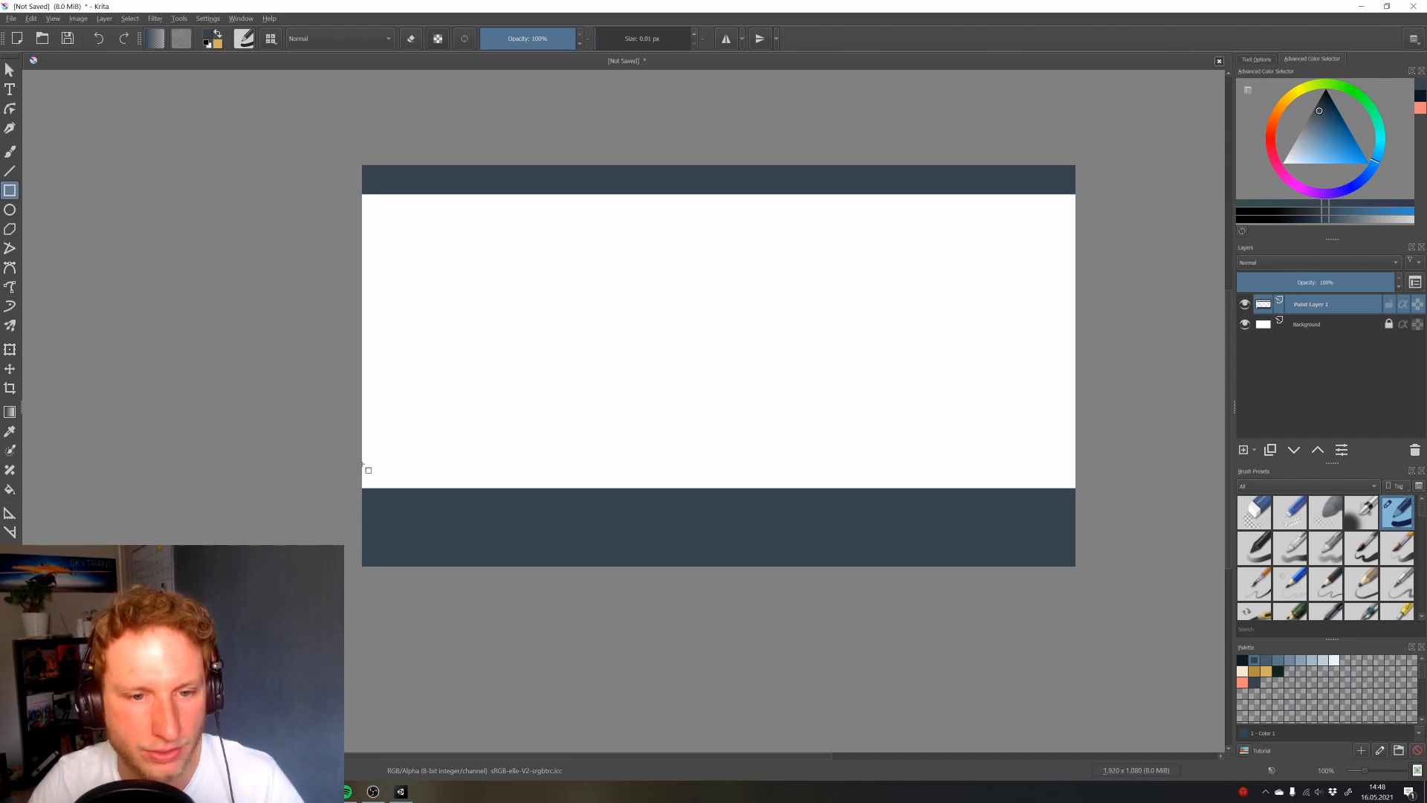
pyautogui.moveTo(364, 465); pyautogui.dragTo(1075, 489)
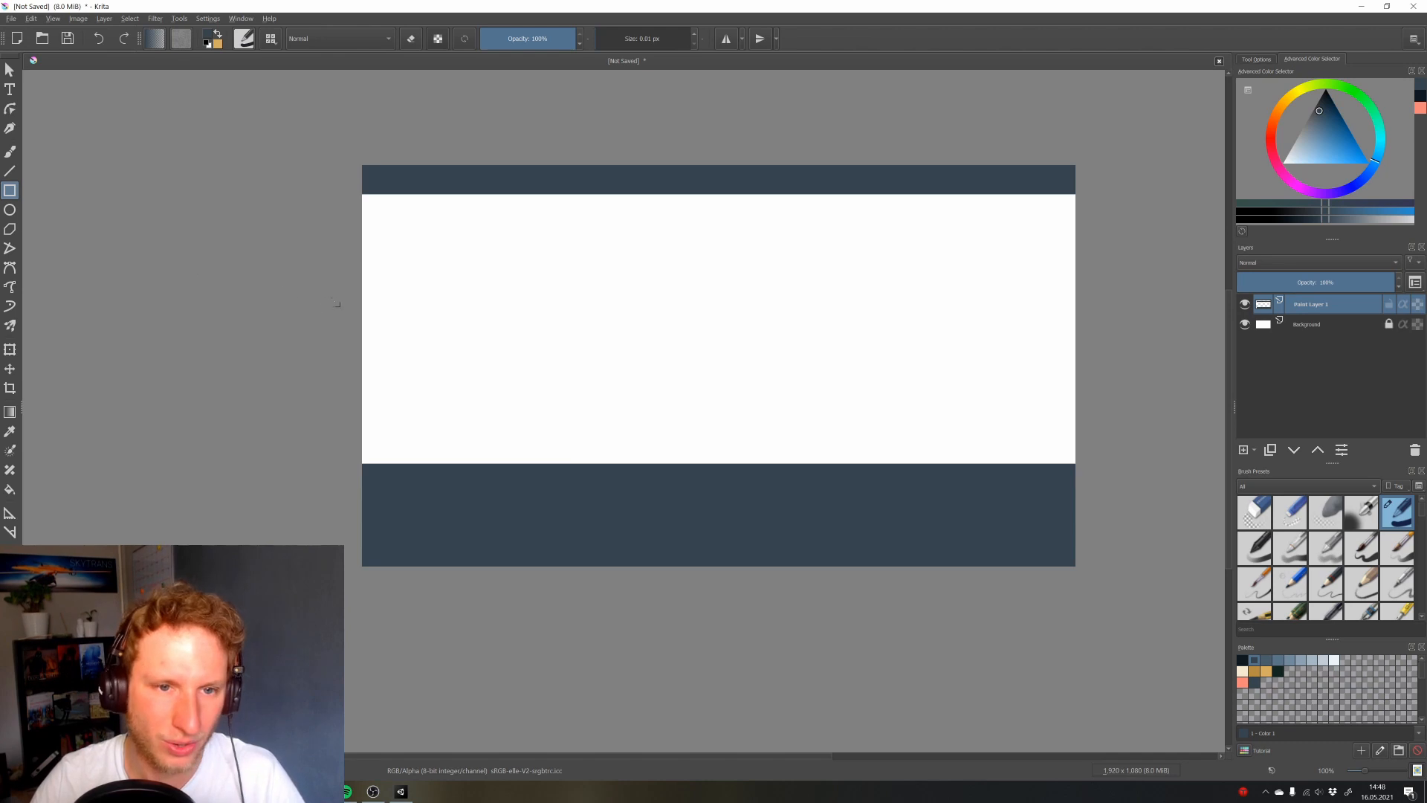
# Erase the ceiling strip from the current layer using the freehand brush in eraser mode at 1,000 px
pyautogui.press('e')
pyautogui.press('b')
pyautogui.press('e')
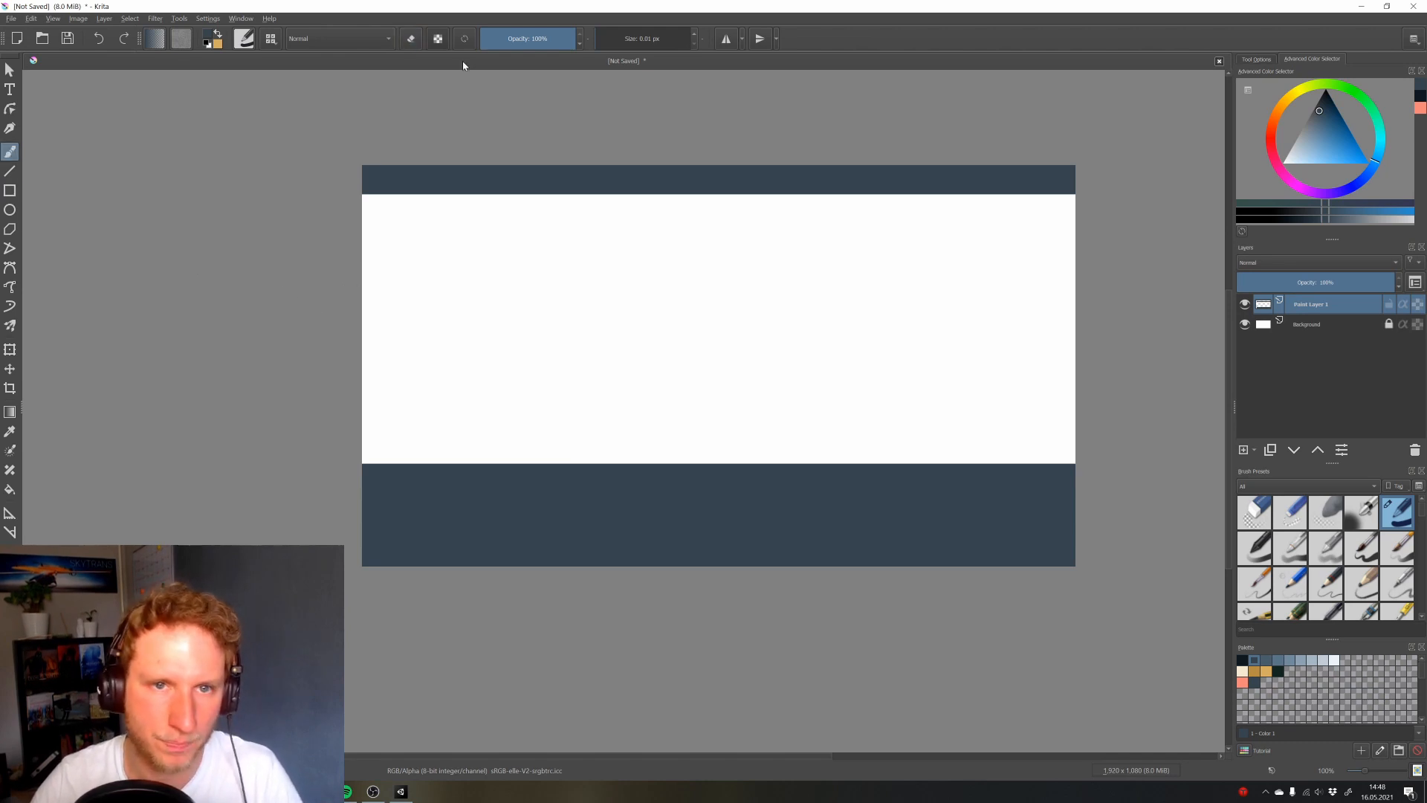
pyautogui.moveTo(644, 45); pyautogui.dragTo(705, 37)
pyautogui.moveTo(298, 157); pyautogui.dragTo(1252, 131)
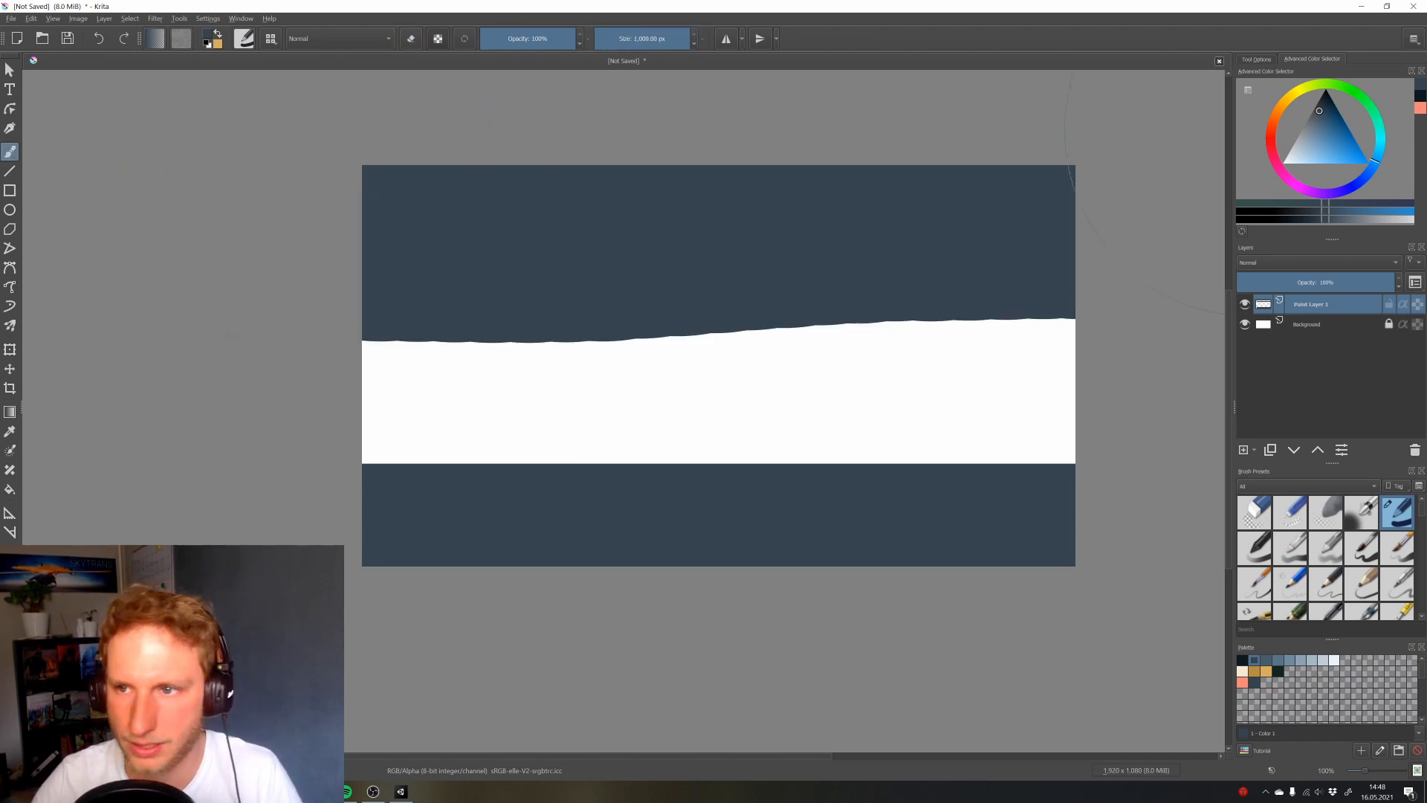
pyautogui.press('e')
pyautogui.moveTo(520, 182)
pyautogui.mouseDown()
pyautogui.moveTo(493, 179)
pyautogui.moveTo(834, 194)
pyautogui.mouseUp()
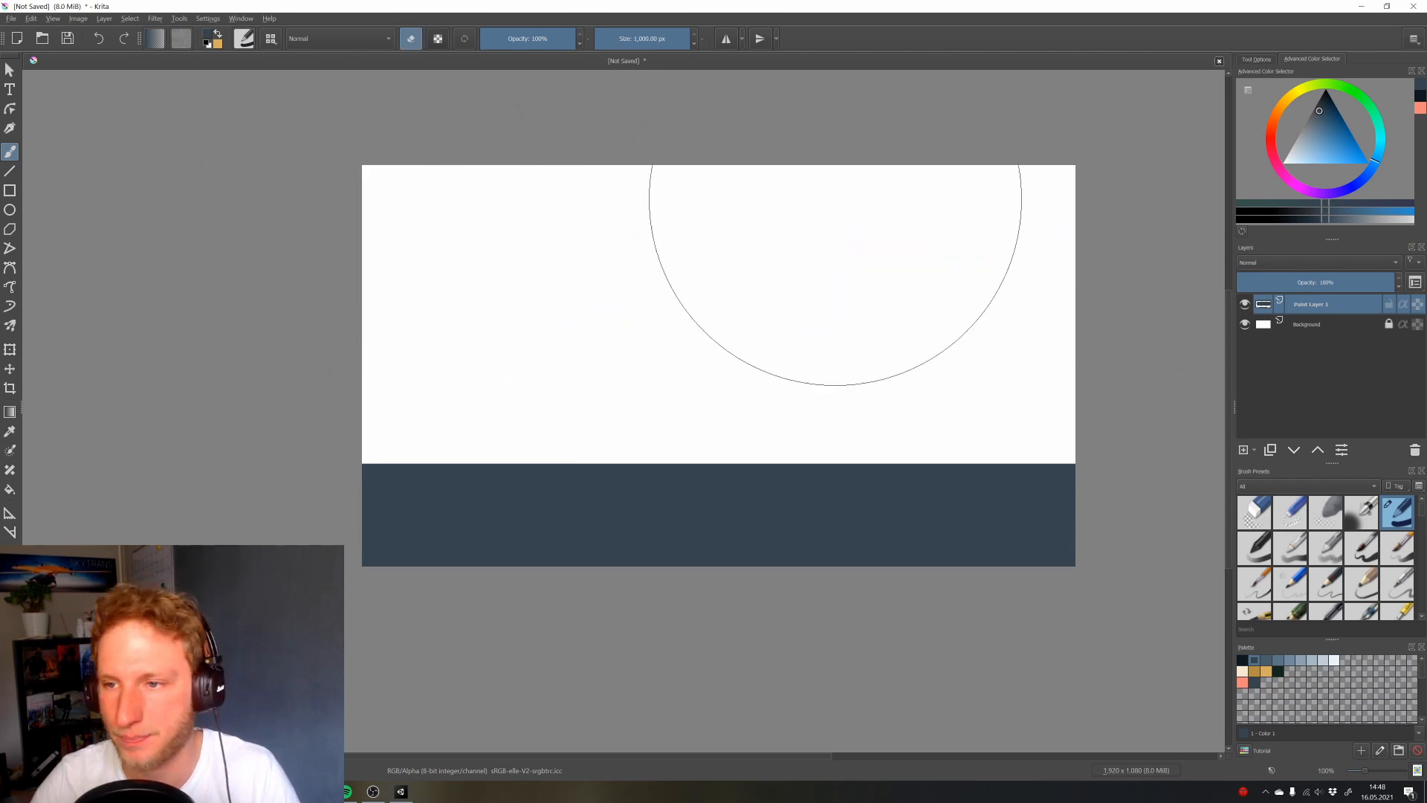
# Redraw the ceiling strip as a sharp-cornered rectangle on a new paint layer, using a 0.01 px brush with eraser mode off
pyautogui.click(1242, 450)
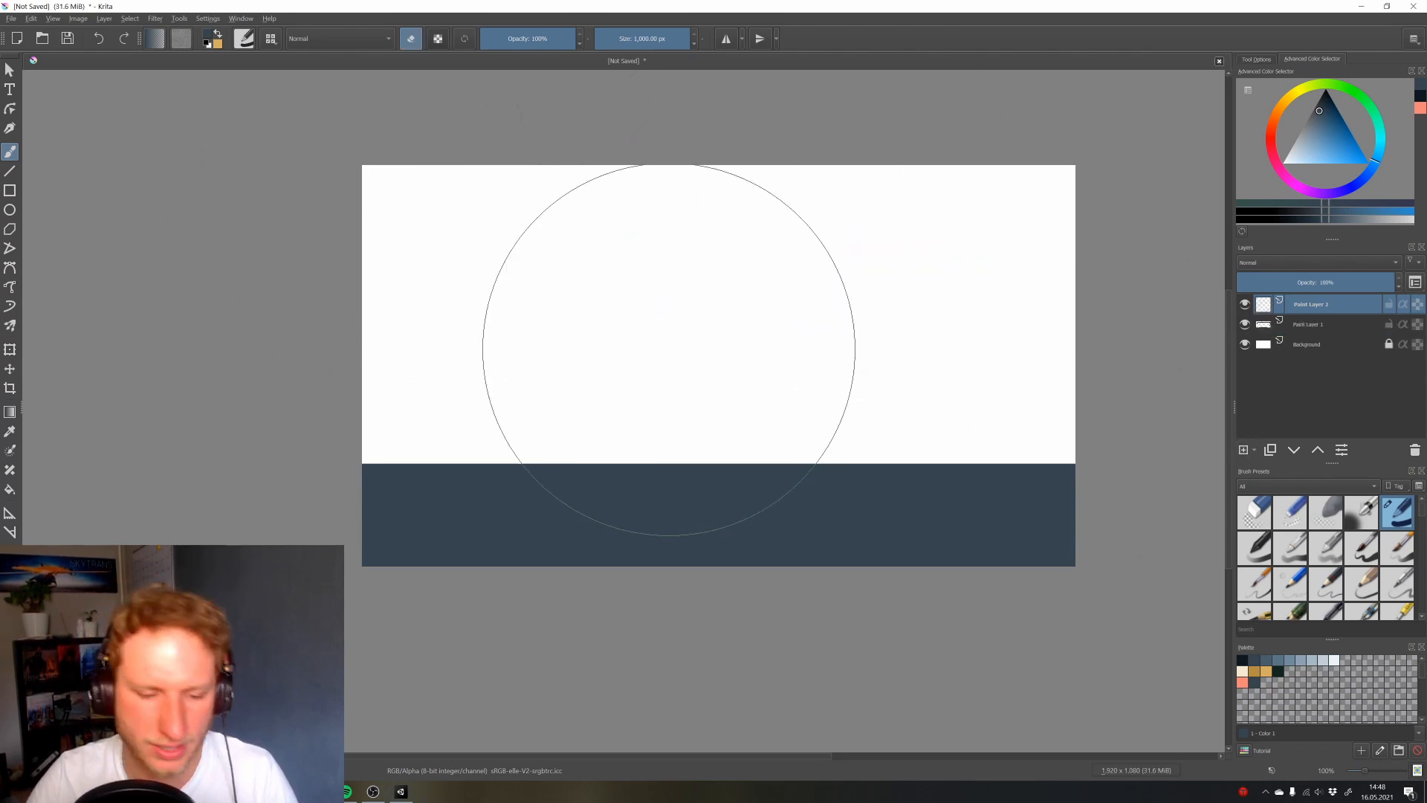
pyautogui.moveTo(653, 46); pyautogui.dragTo(598, 41)
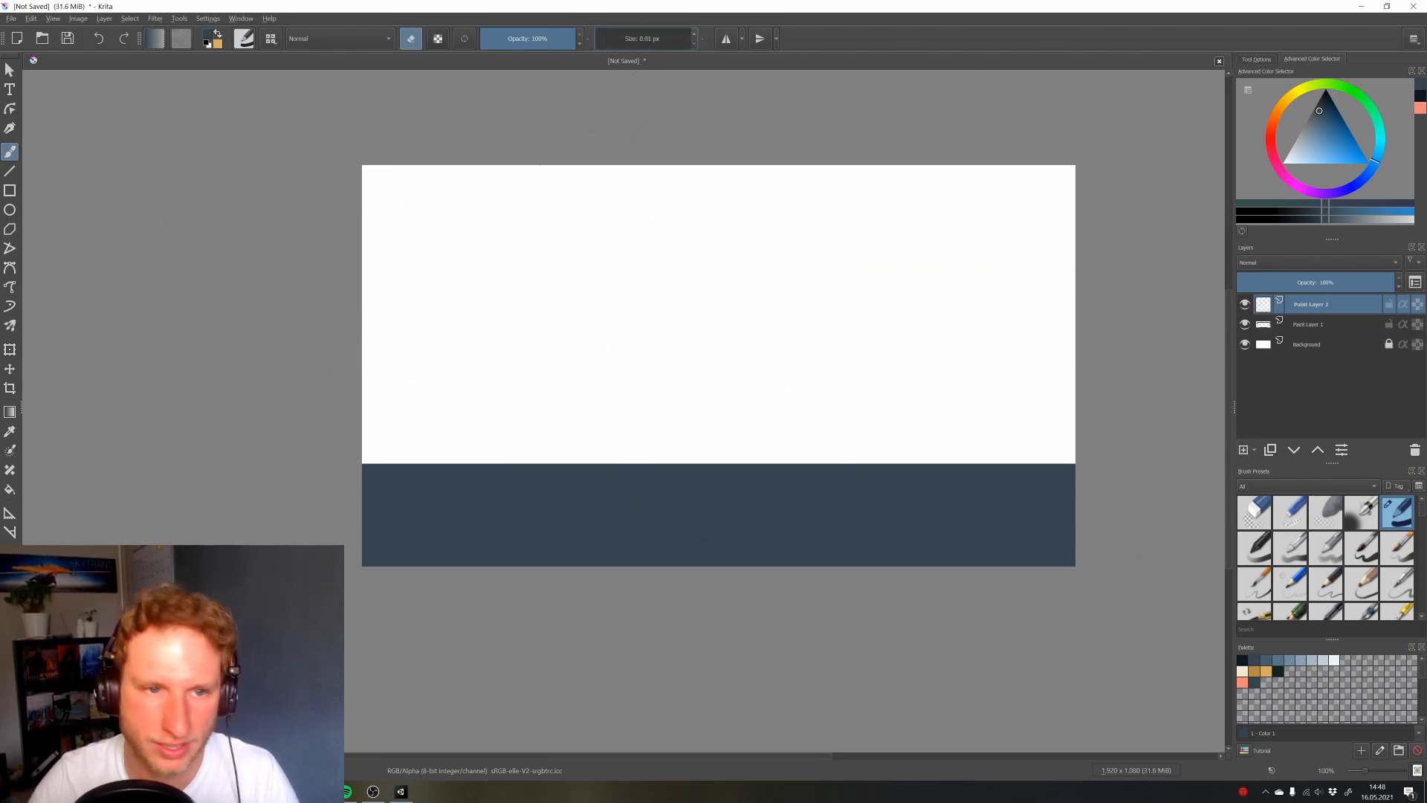
pyautogui.click(9, 190)
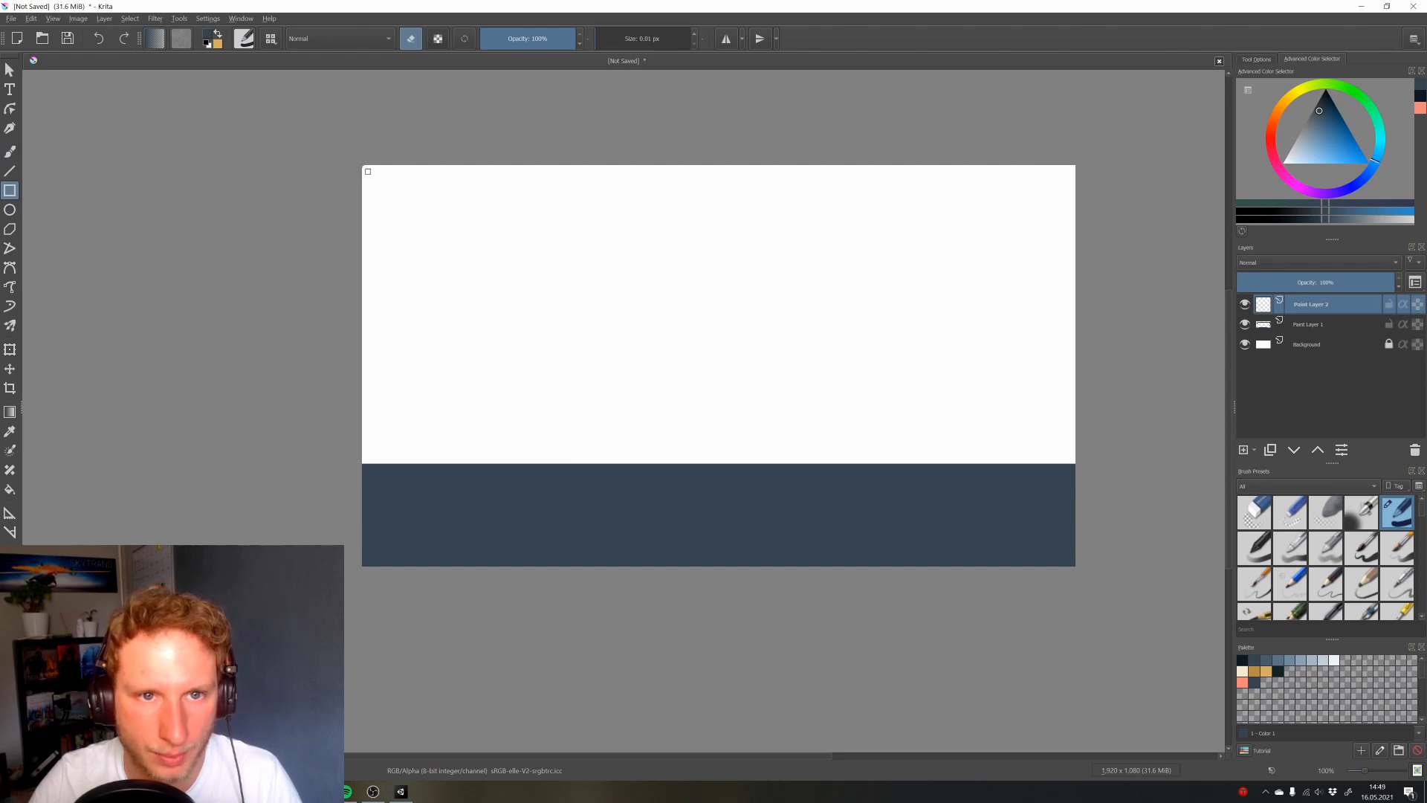
pyautogui.moveTo(367, 172)
pyautogui.mouseDown()
pyautogui.moveTo(640, 217)
pyautogui.moveTo(1082, 222)
pyautogui.moveTo(1075, 199)
pyautogui.moveTo(1045, 239)
pyautogui.moveTo(1083, 215)
pyautogui.moveTo(1075, 198)
pyautogui.mouseUp()
pyautogui.press('e')
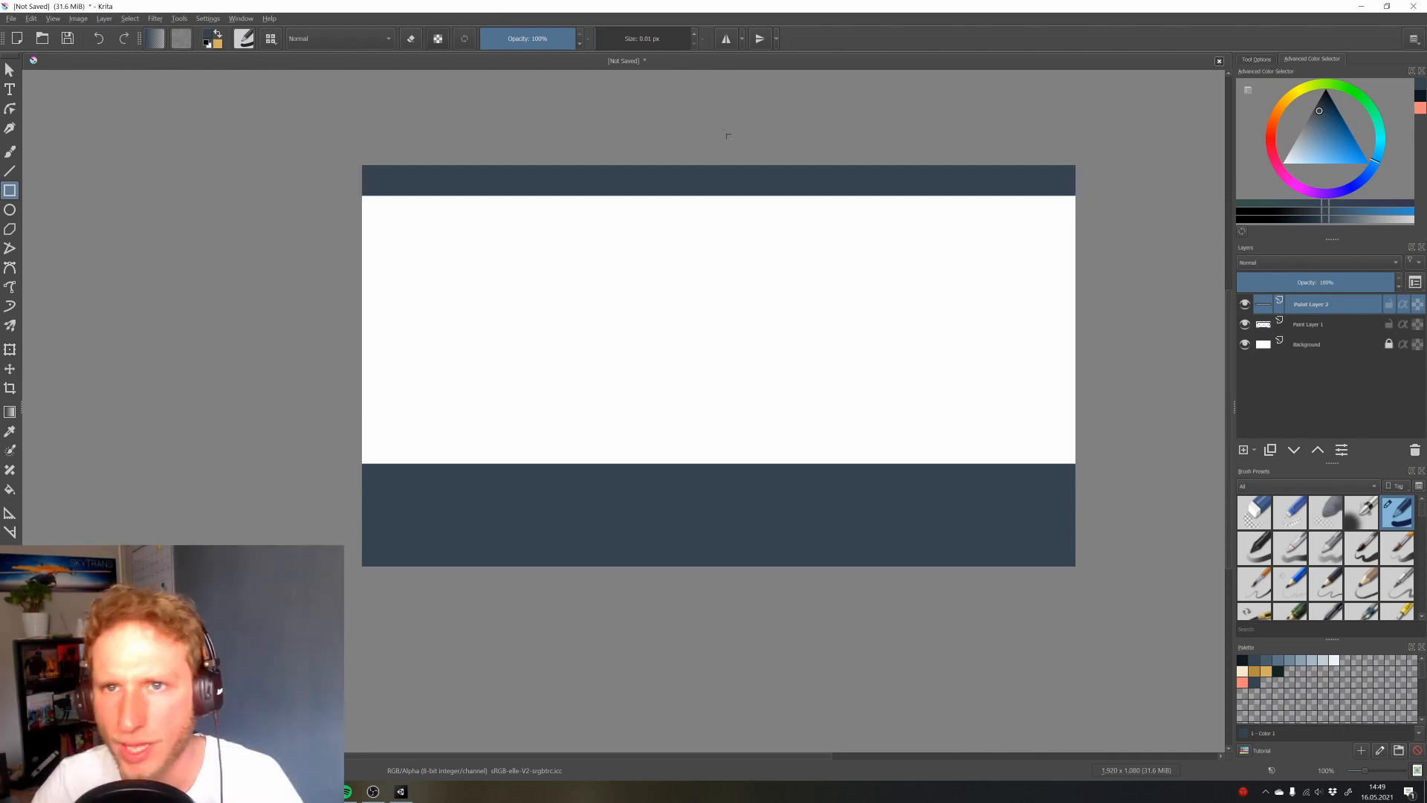
# Try several brush sizes for rounded corners and settle on about 40 px
pyautogui.click(612, 39)
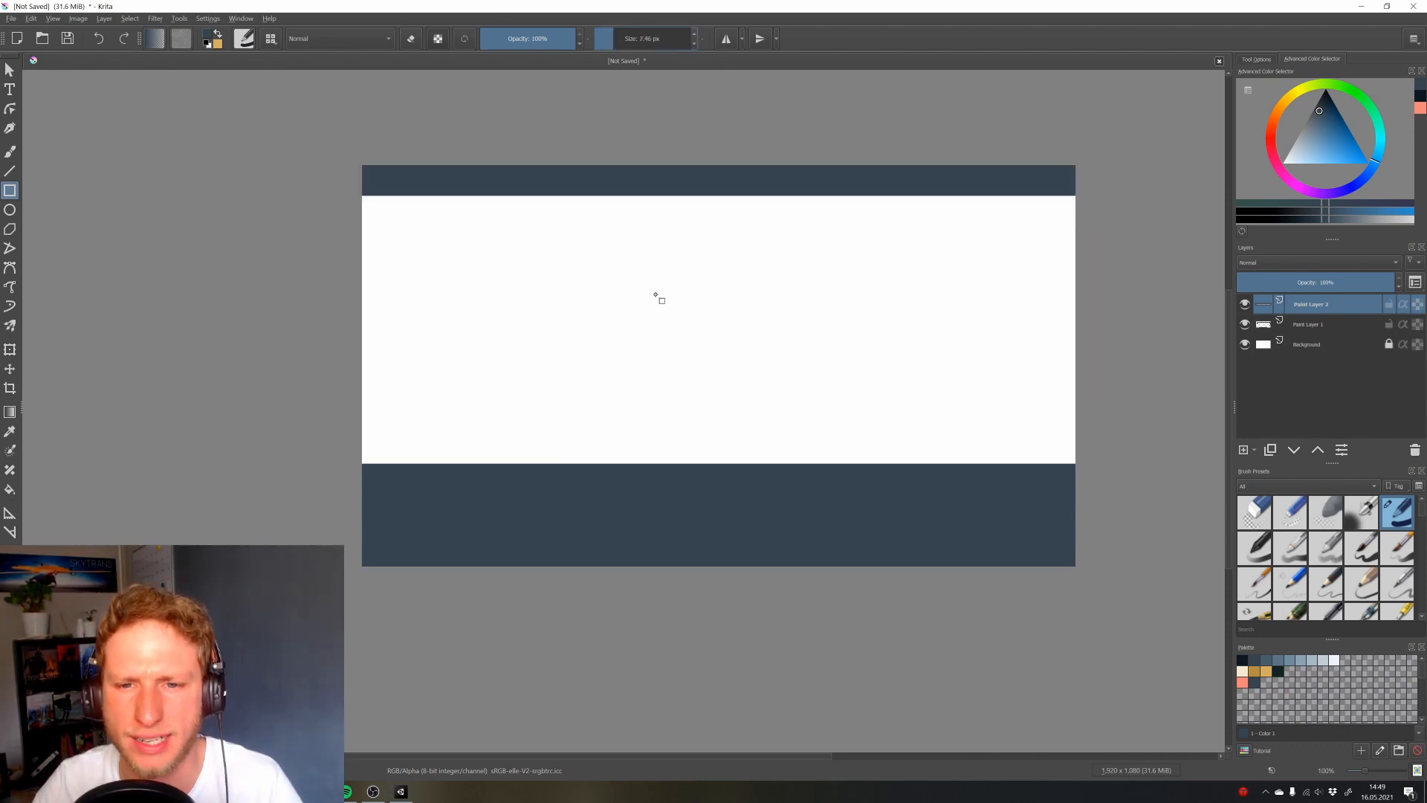
pyautogui.click(625, 38)
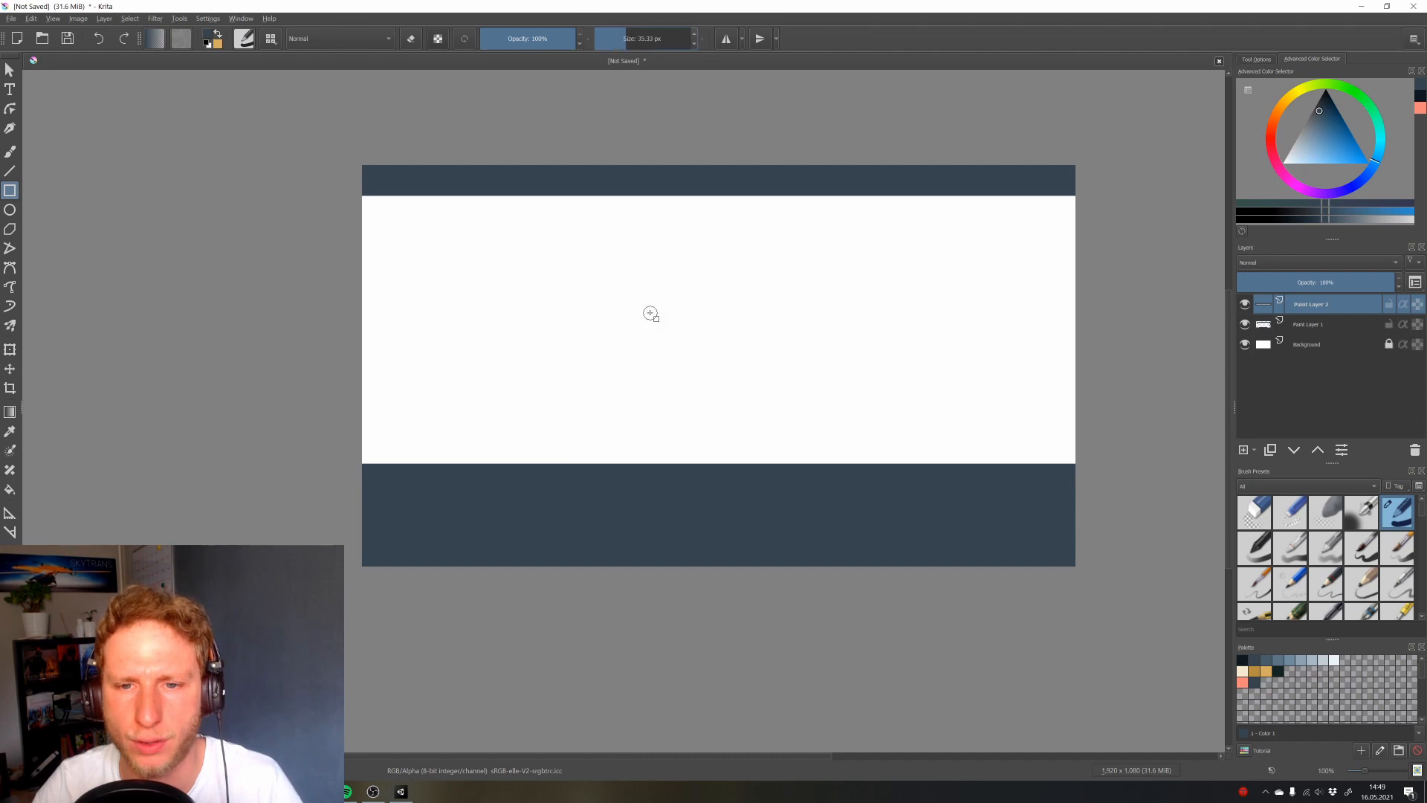
pyautogui.click(638, 41)
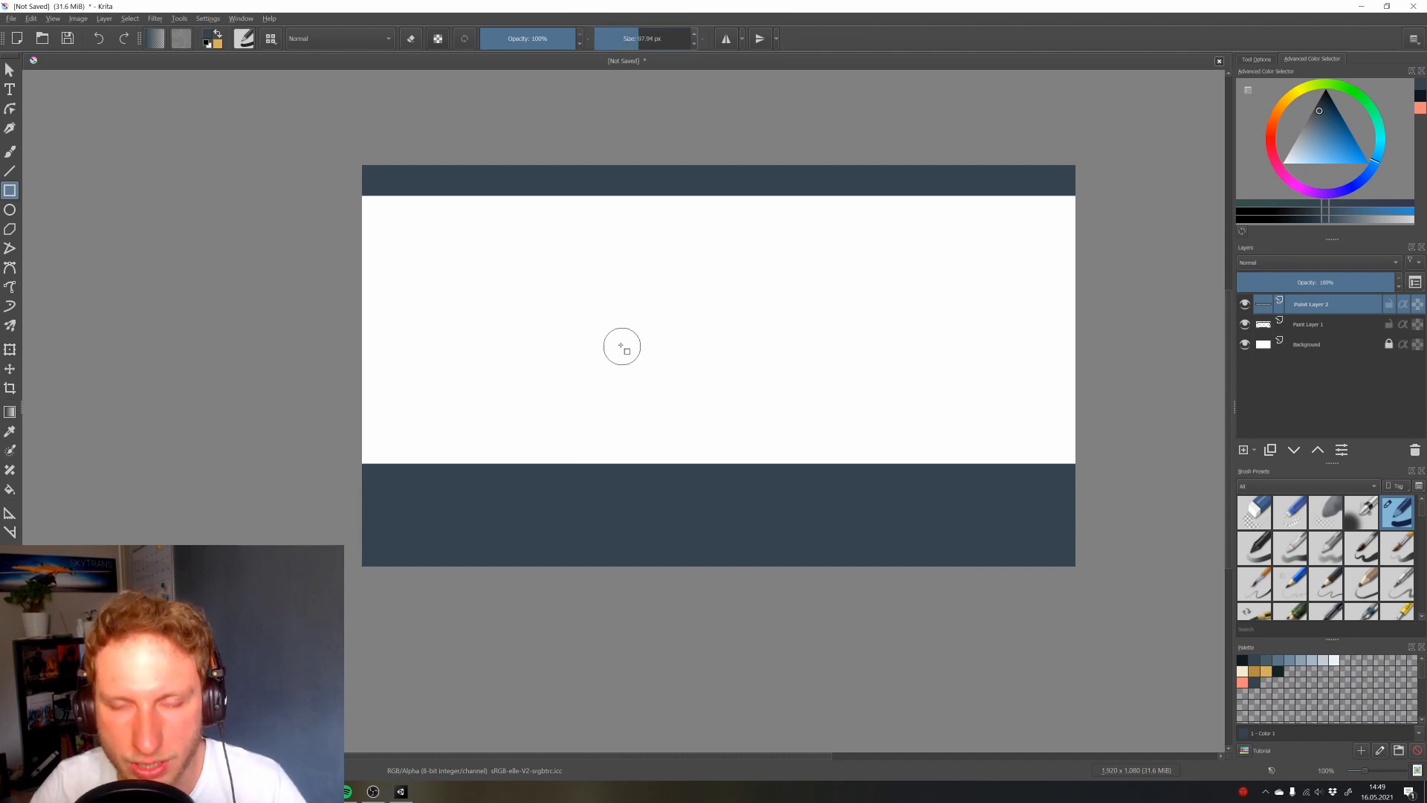
pyautogui.click(632, 41)
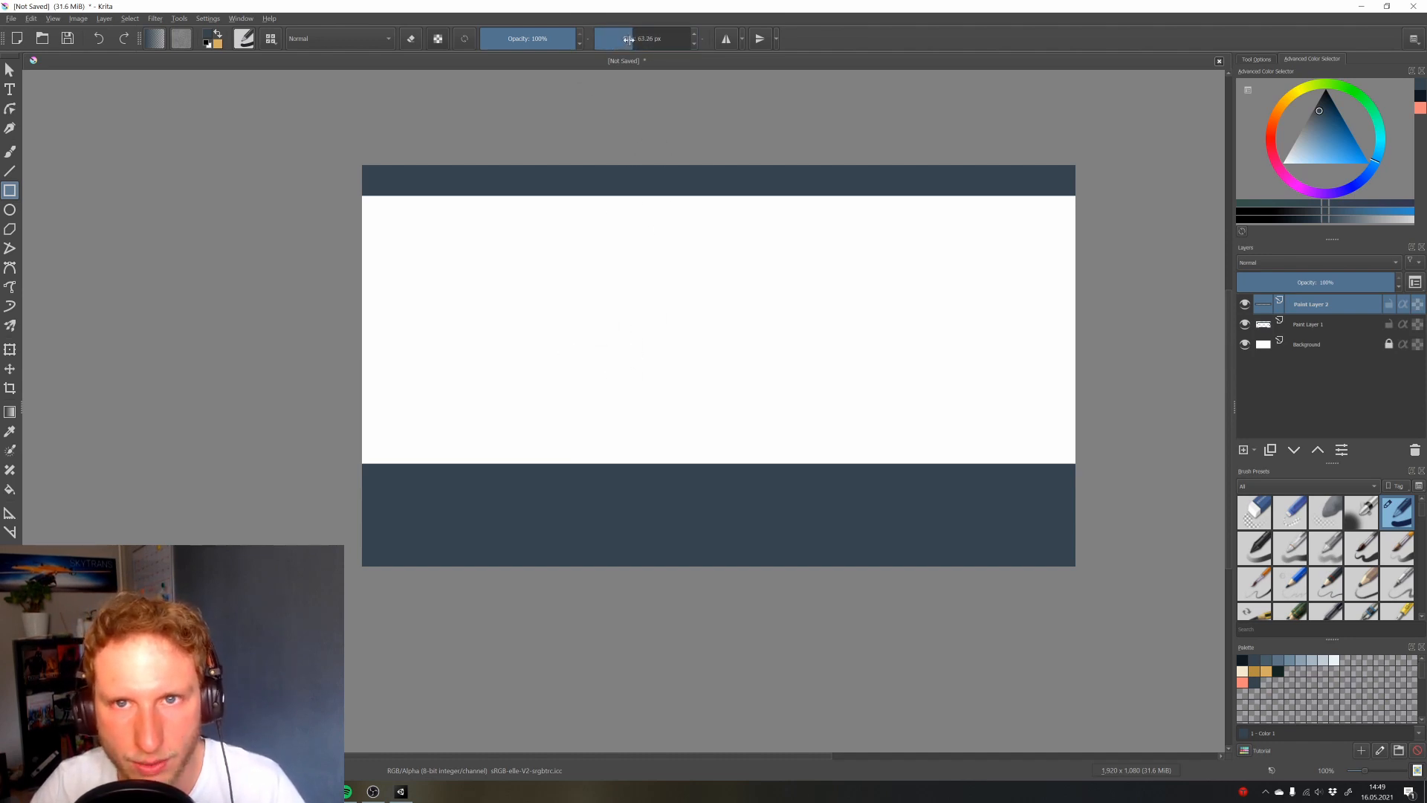
pyautogui.click(629, 38)
pyautogui.click(627, 35)
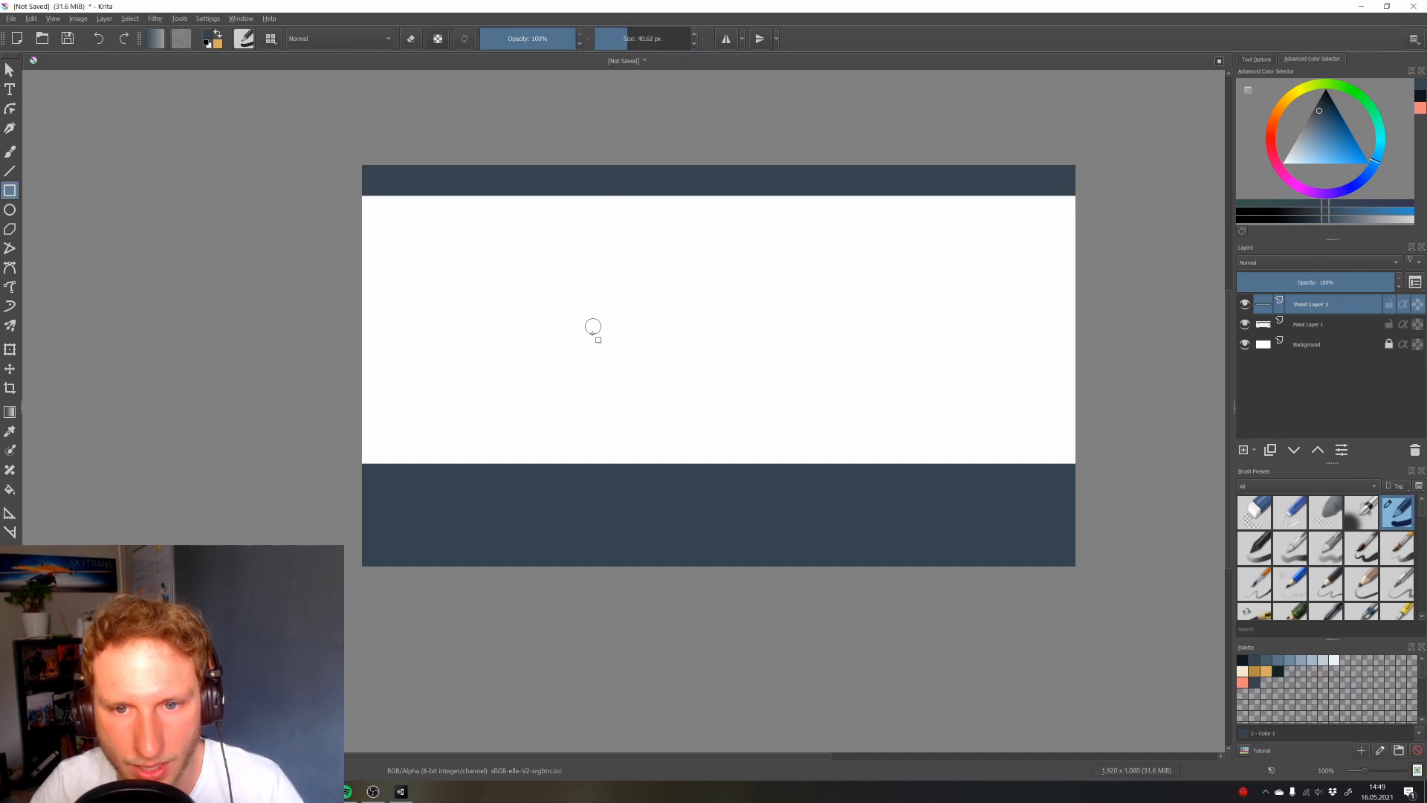
# Draw a rounded square above the floor's left part on a new paint layer, using the fourth swatch of the palette's first row
pyautogui.click(1278, 662)
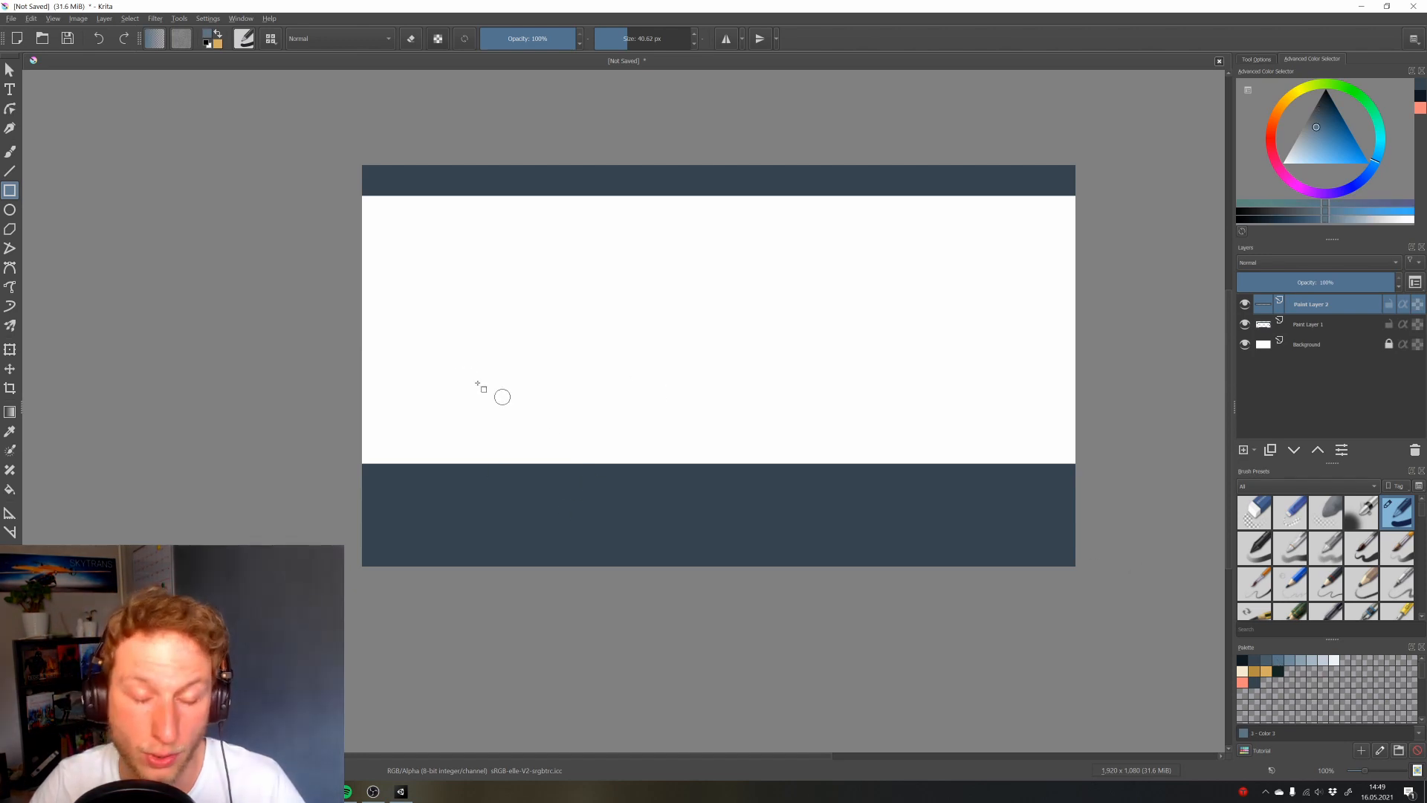
pyautogui.click(458, 375)
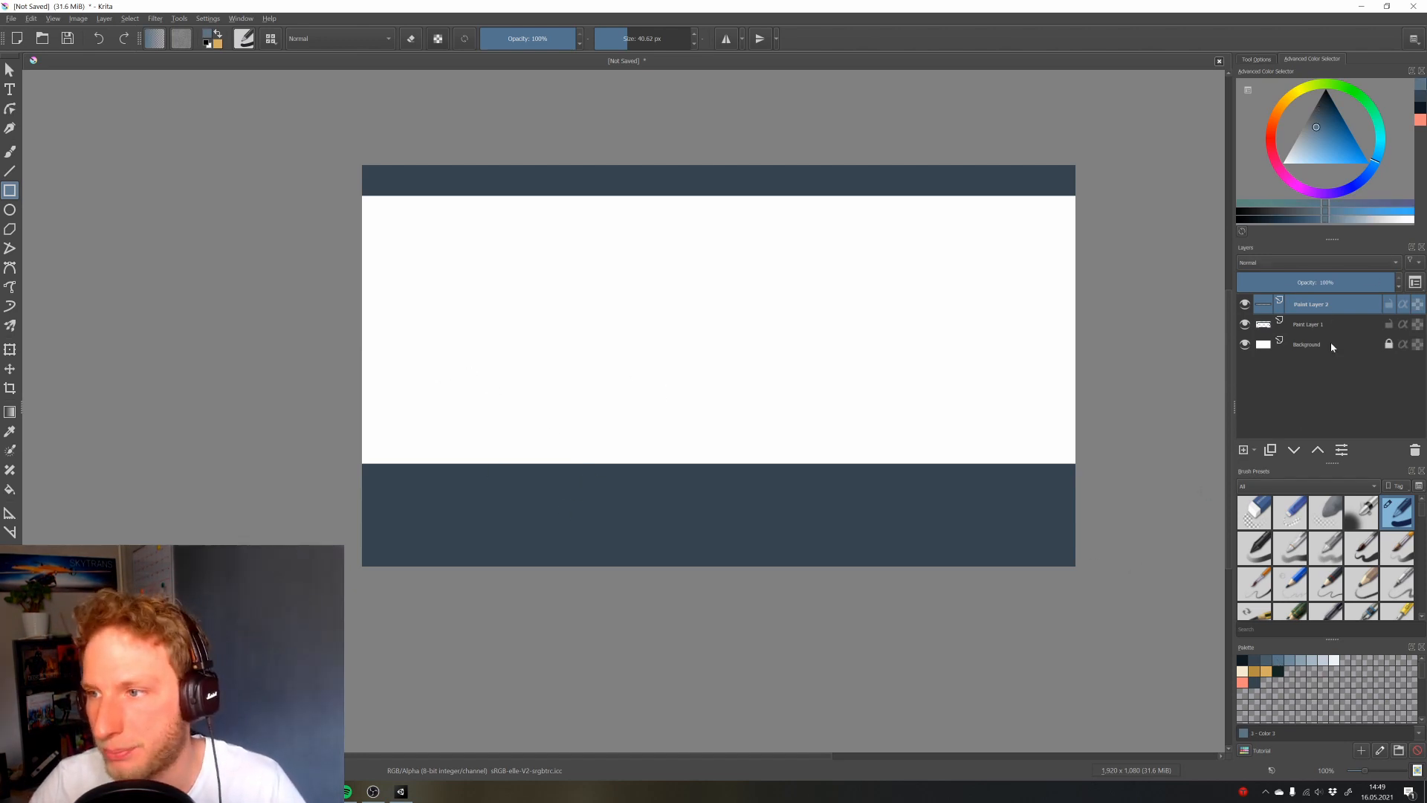
pyautogui.click(1244, 449)
pyautogui.moveTo(464, 374); pyautogui.dragTo(531, 438)
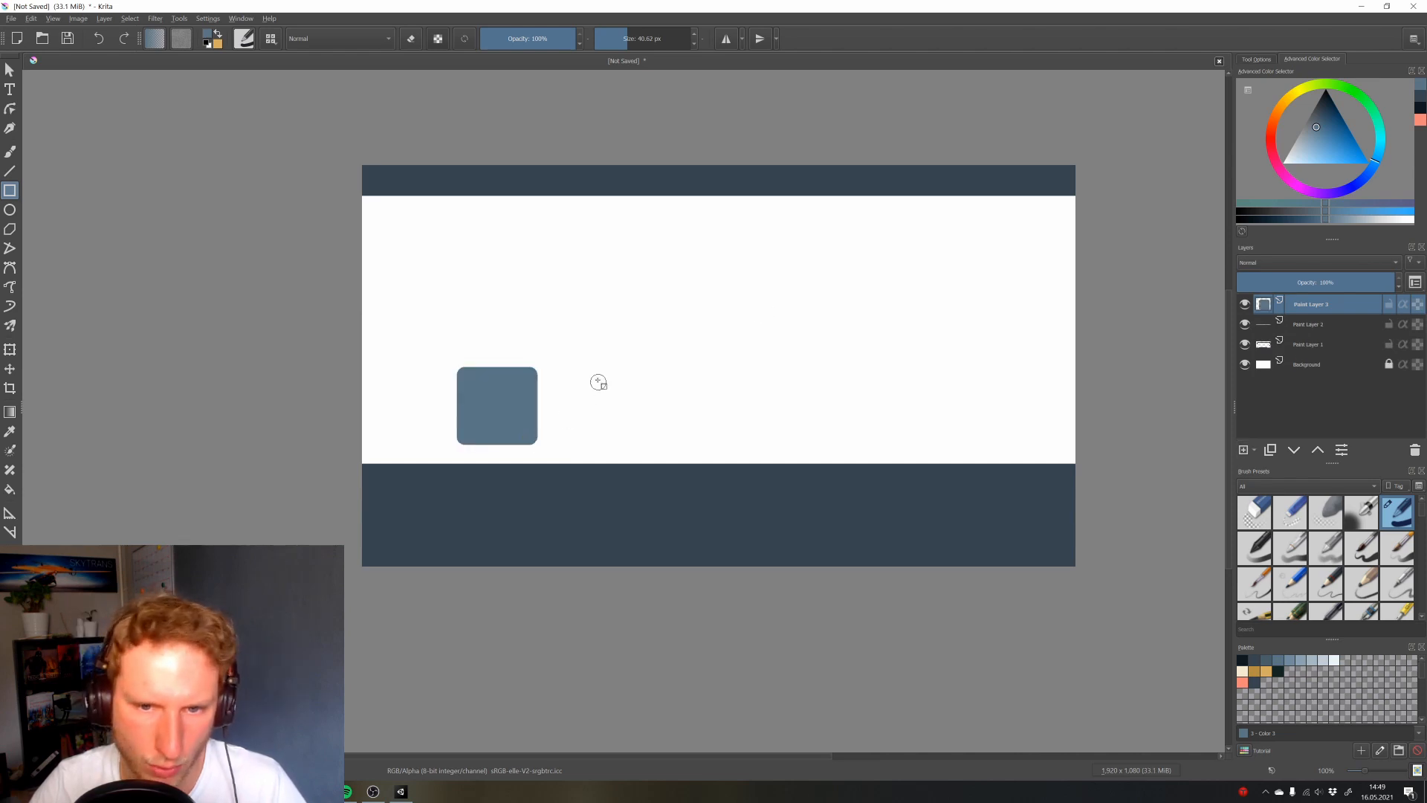
# Draw two overlapping rounded rectangles above the middle of the floor, undoing and redrawing the lower one wider
pyautogui.moveTo(577, 374); pyautogui.dragTo(718, 461)
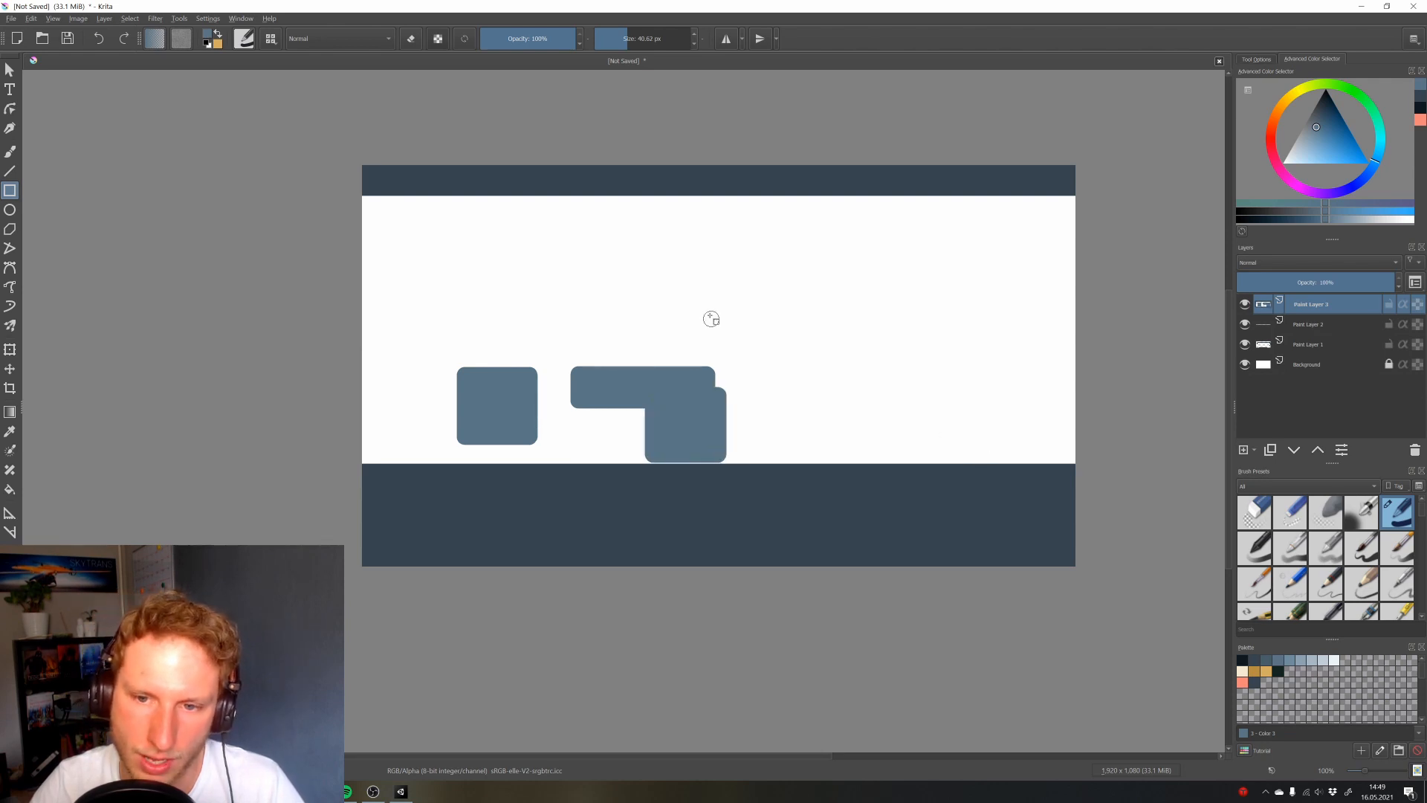
pyautogui.hotkey('ctrl', 'z')
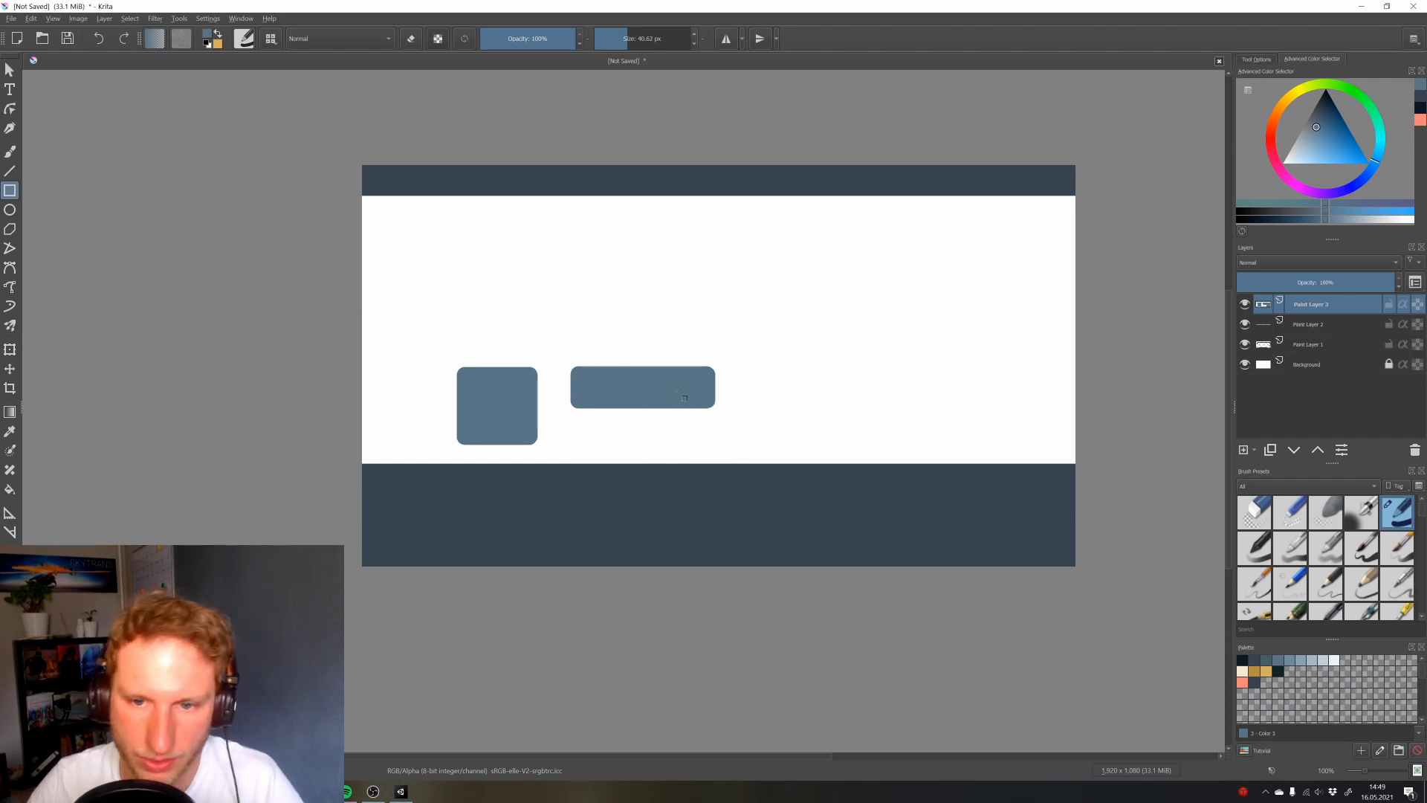
pyautogui.moveTo(653, 382); pyautogui.dragTo(816, 442)
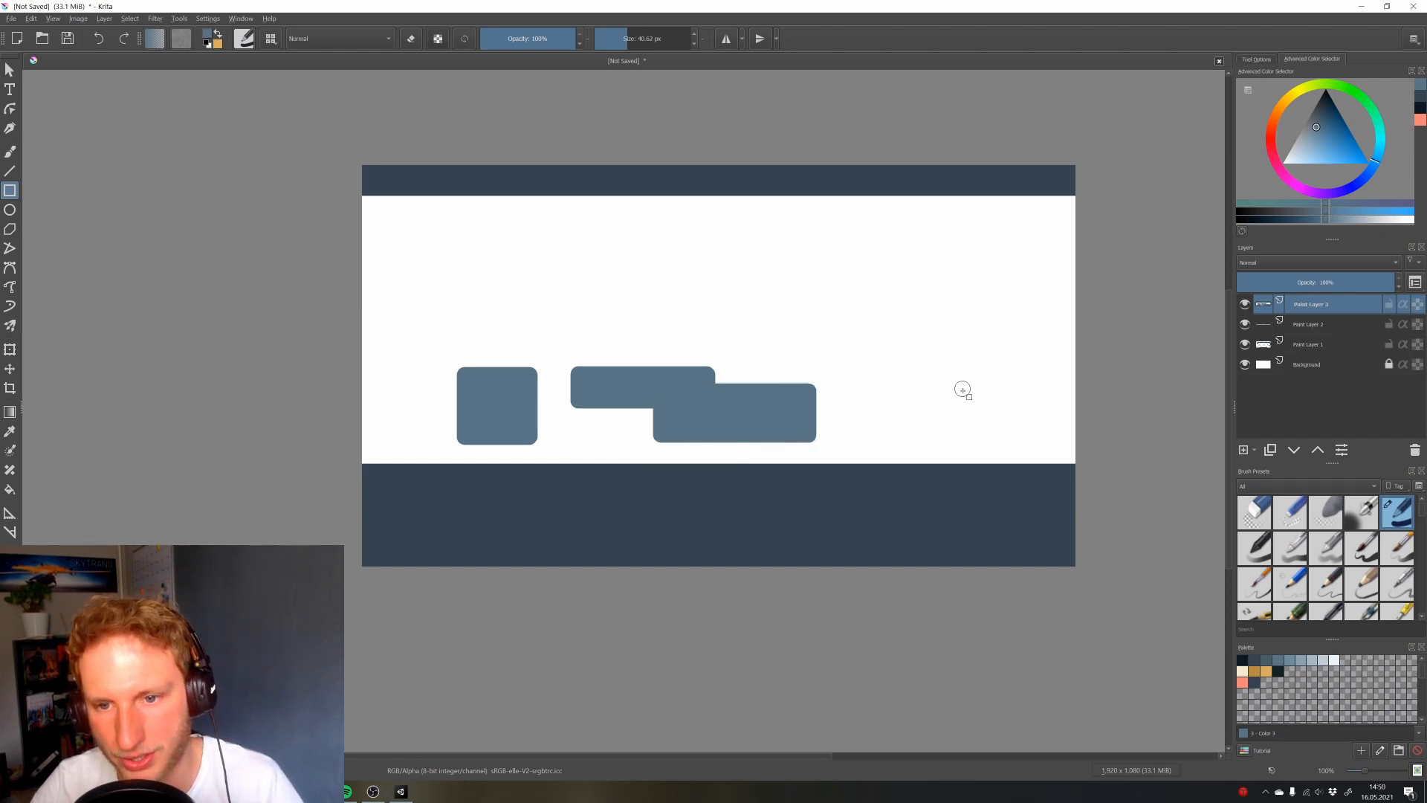
# Draw a wide rounded rectangle in the upper right of the canvas, replacing the tall block overlapping it with a squarer one
pyautogui.moveTo(780, 233); pyautogui.dragTo(921, 423)
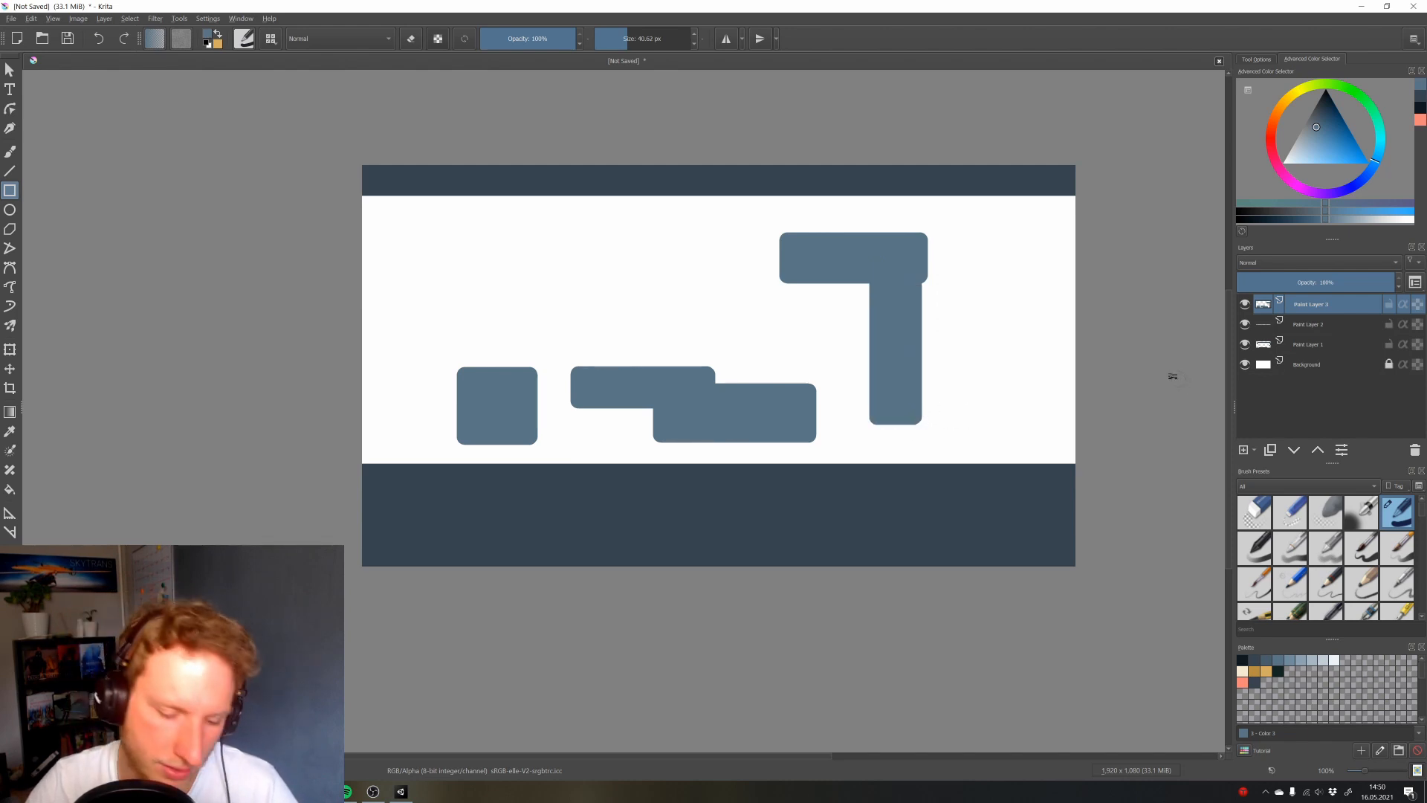
pyautogui.hotkey('ctrl', 'z')
pyautogui.moveTo(883, 265); pyautogui.dragTo(945, 330)
# Fill the remaining white area with more rounded platforms, including a tall bar, a long thin bar and blocks at the upper left
pyautogui.moveTo(488, 245); pyautogui.dragTo(584, 289)
pyautogui.moveTo(902, 396); pyautogui.dragTo(1051, 410)
pyautogui.moveTo(653, 225)
pyautogui.mouseDown()
pyautogui.moveTo(679, 274)
pyautogui.moveTo(673, 335)
pyautogui.mouseUp()
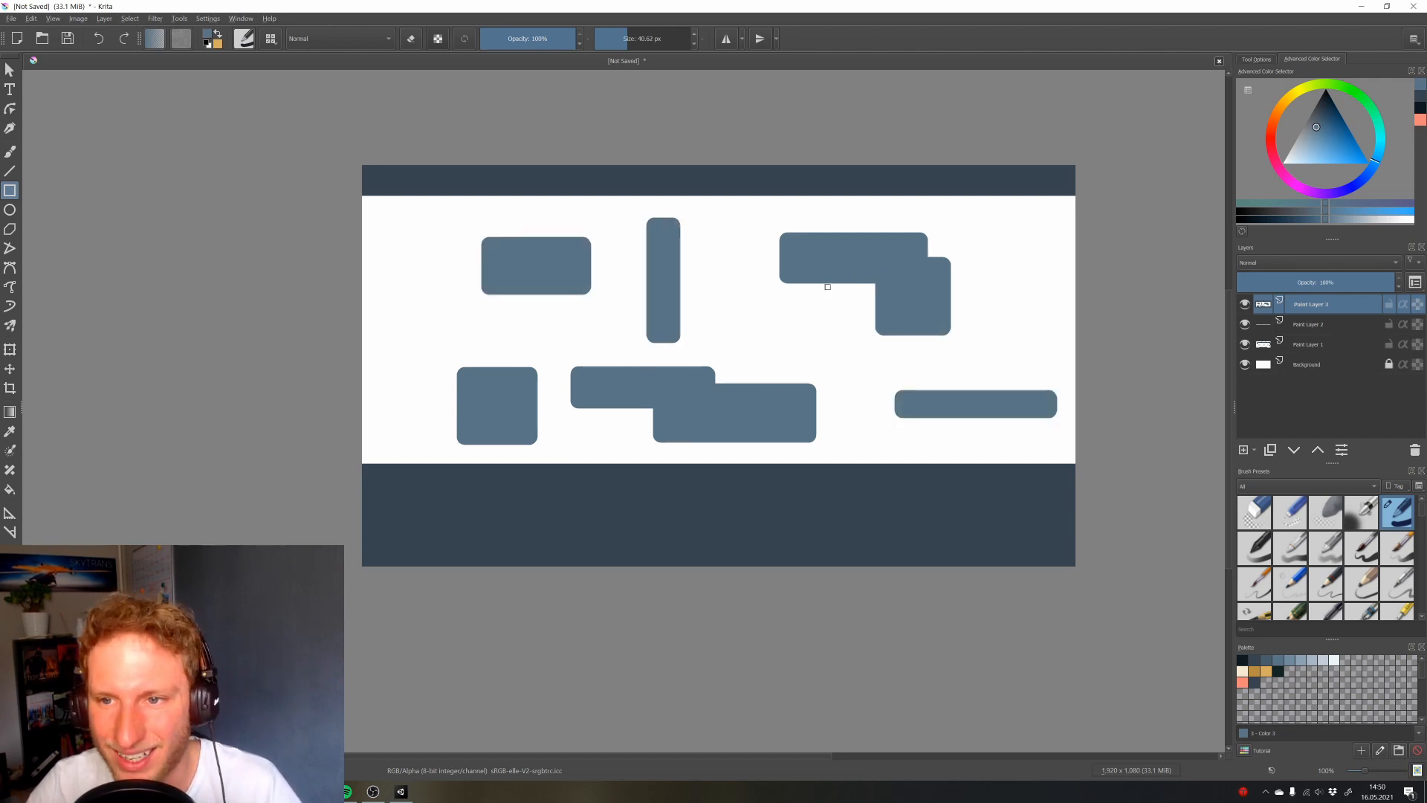
pyautogui.moveTo(827, 286); pyautogui.dragTo(877, 310)
pyautogui.moveTo(377, 252)
pyautogui.mouseDown()
pyautogui.moveTo(450, 312)
pyautogui.moveTo(435, 254)
pyautogui.mouseUp()
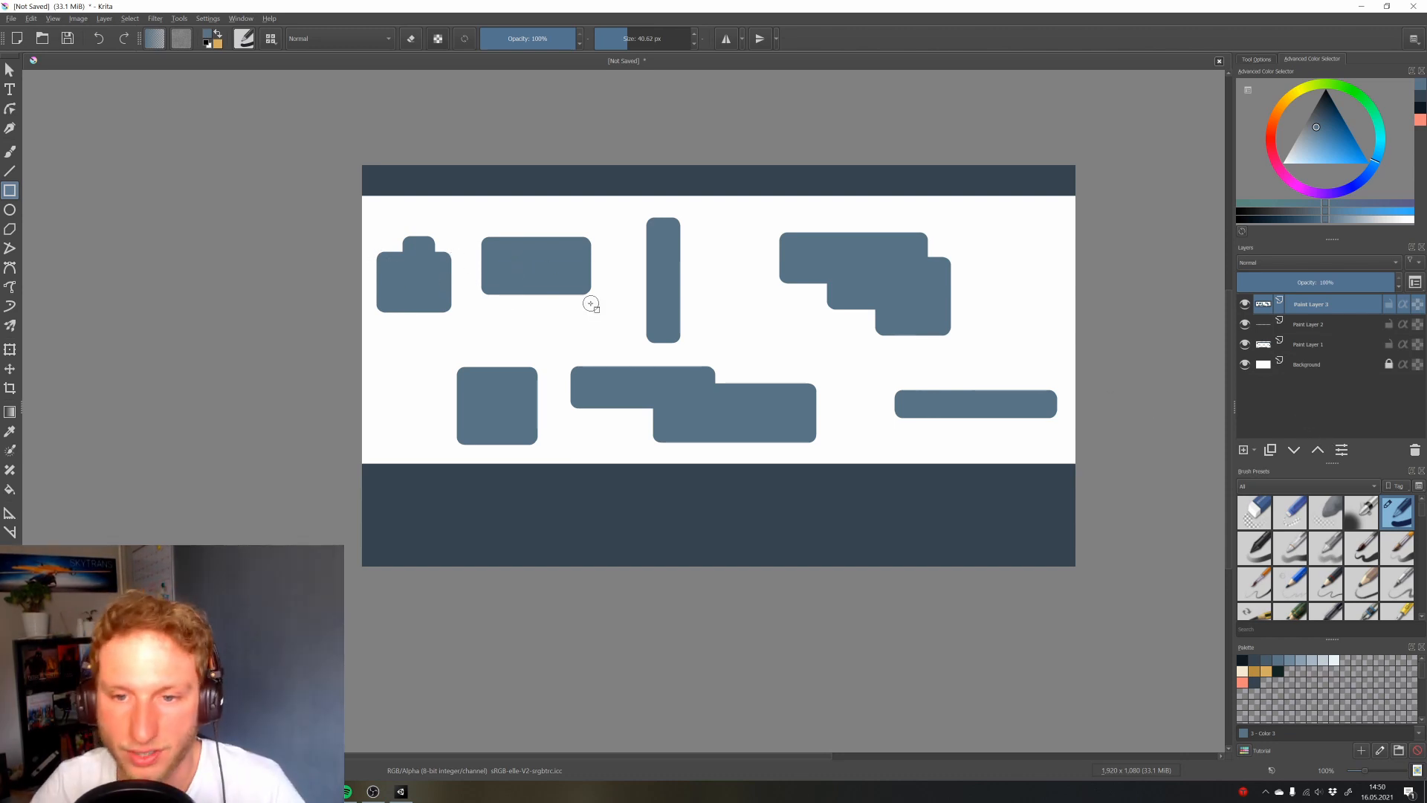
# Hide the three paint layers so only the background layer is shown
pyautogui.click(1245, 305)
pyautogui.click(1247, 338)
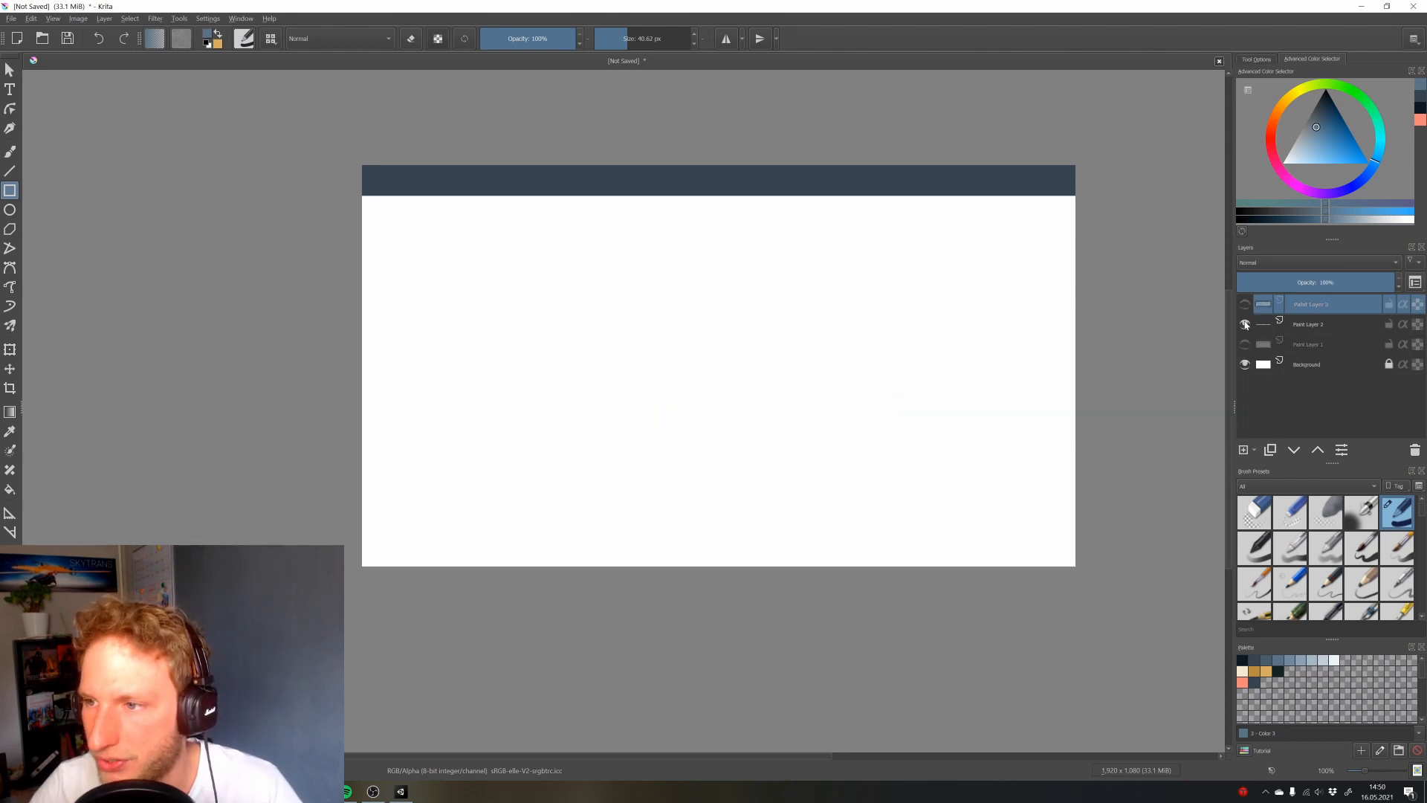
pyautogui.click(1244, 324)
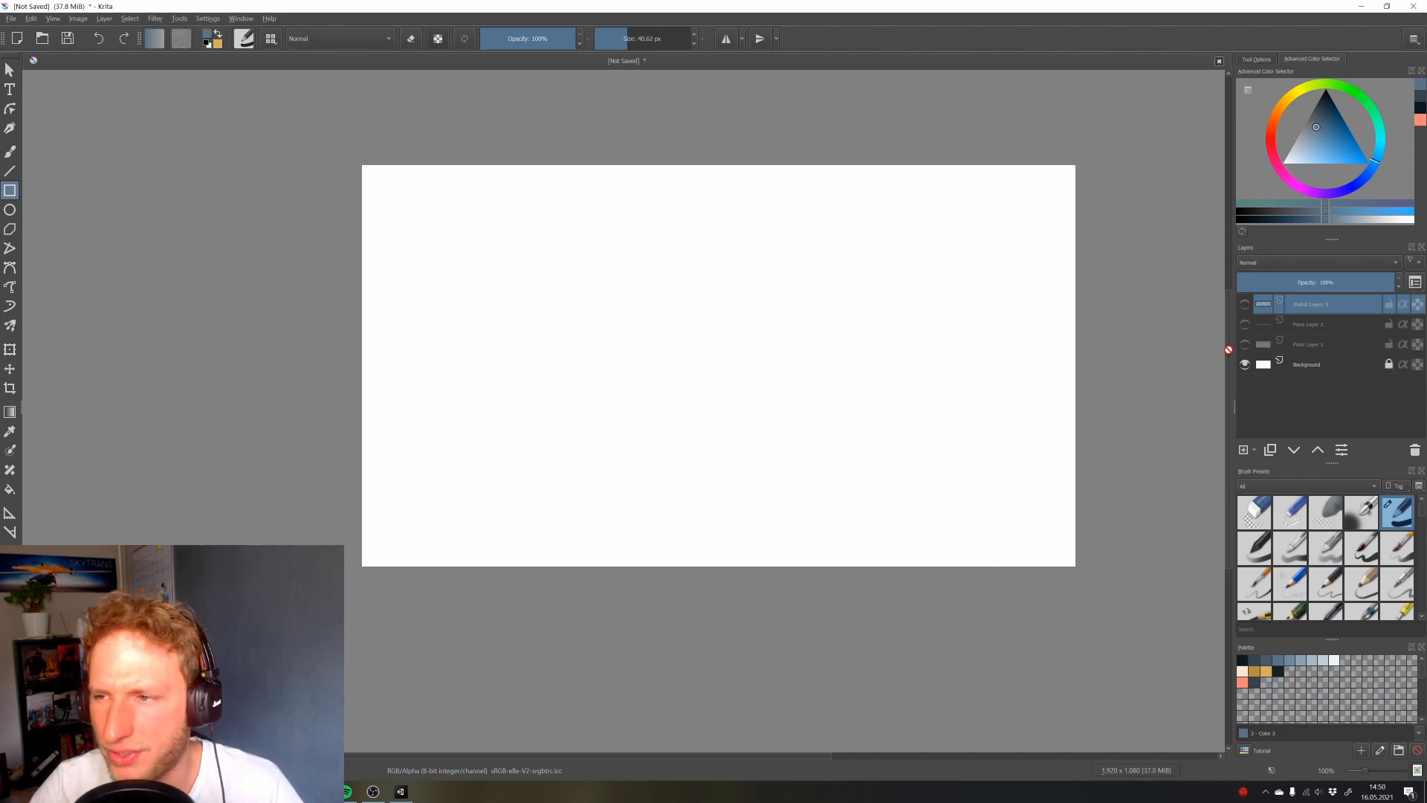
# Add a new paint layer and prepare the rectangle tool with a brush size of about 28 px and the palette's white swatch
pyautogui.click(1243, 449)
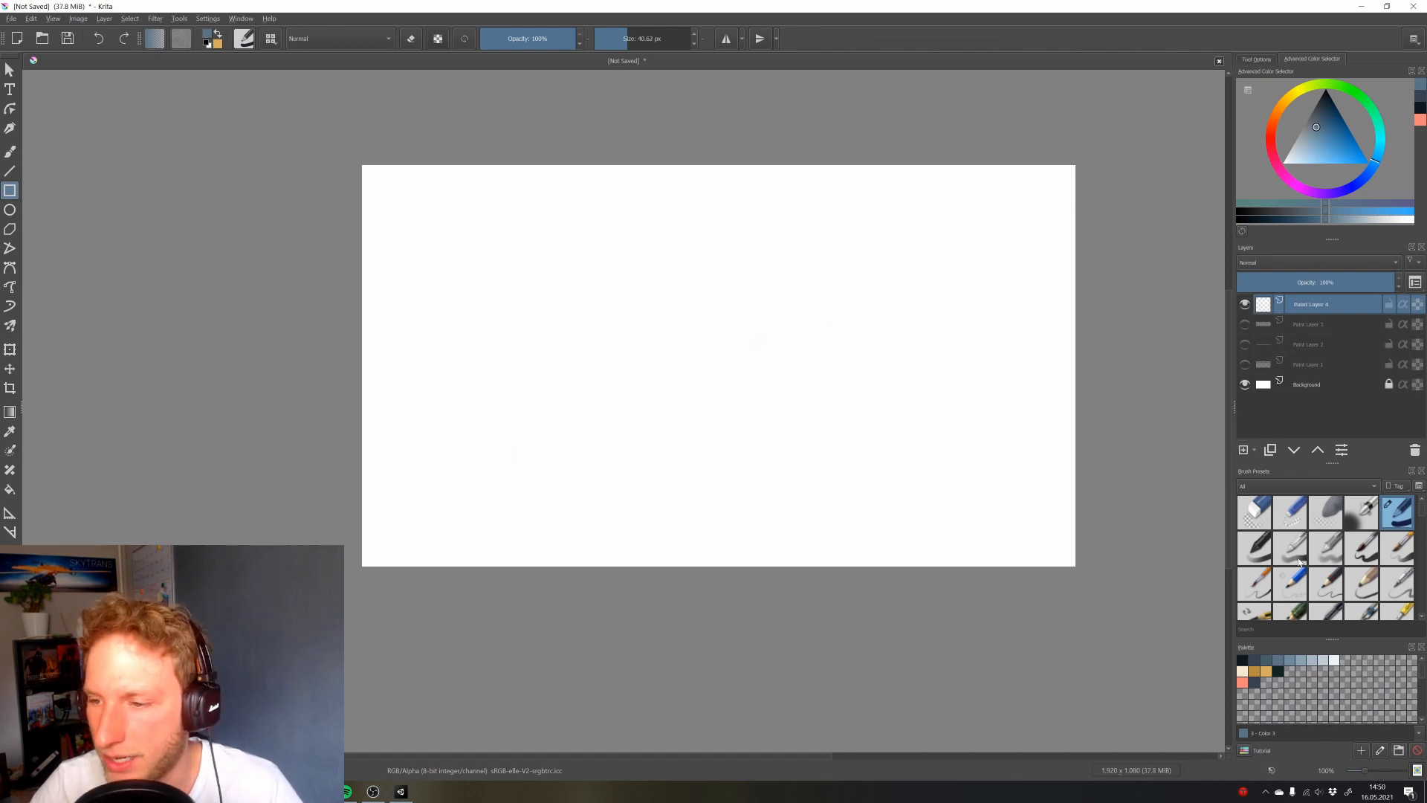
pyautogui.click(623, 38)
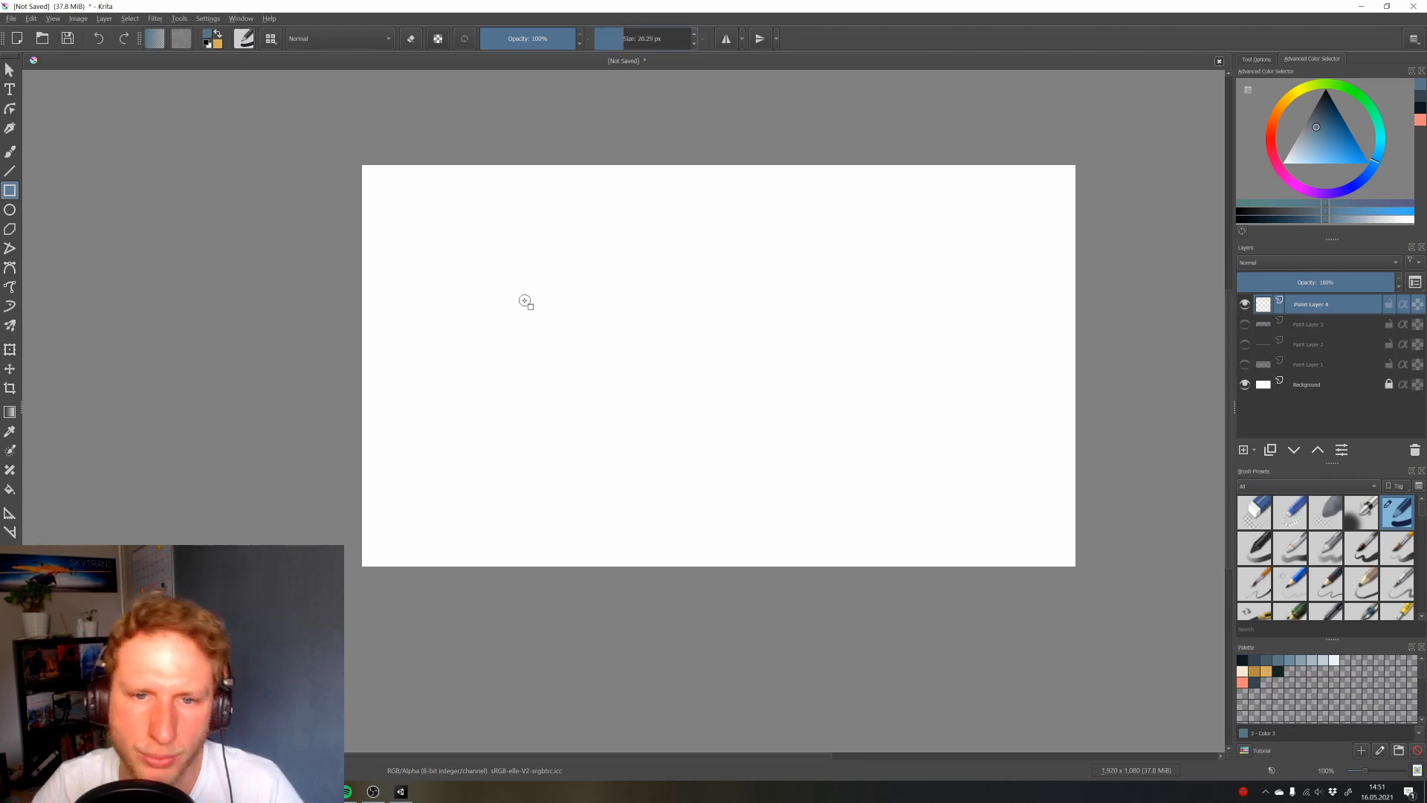
pyautogui.click(1334, 660)
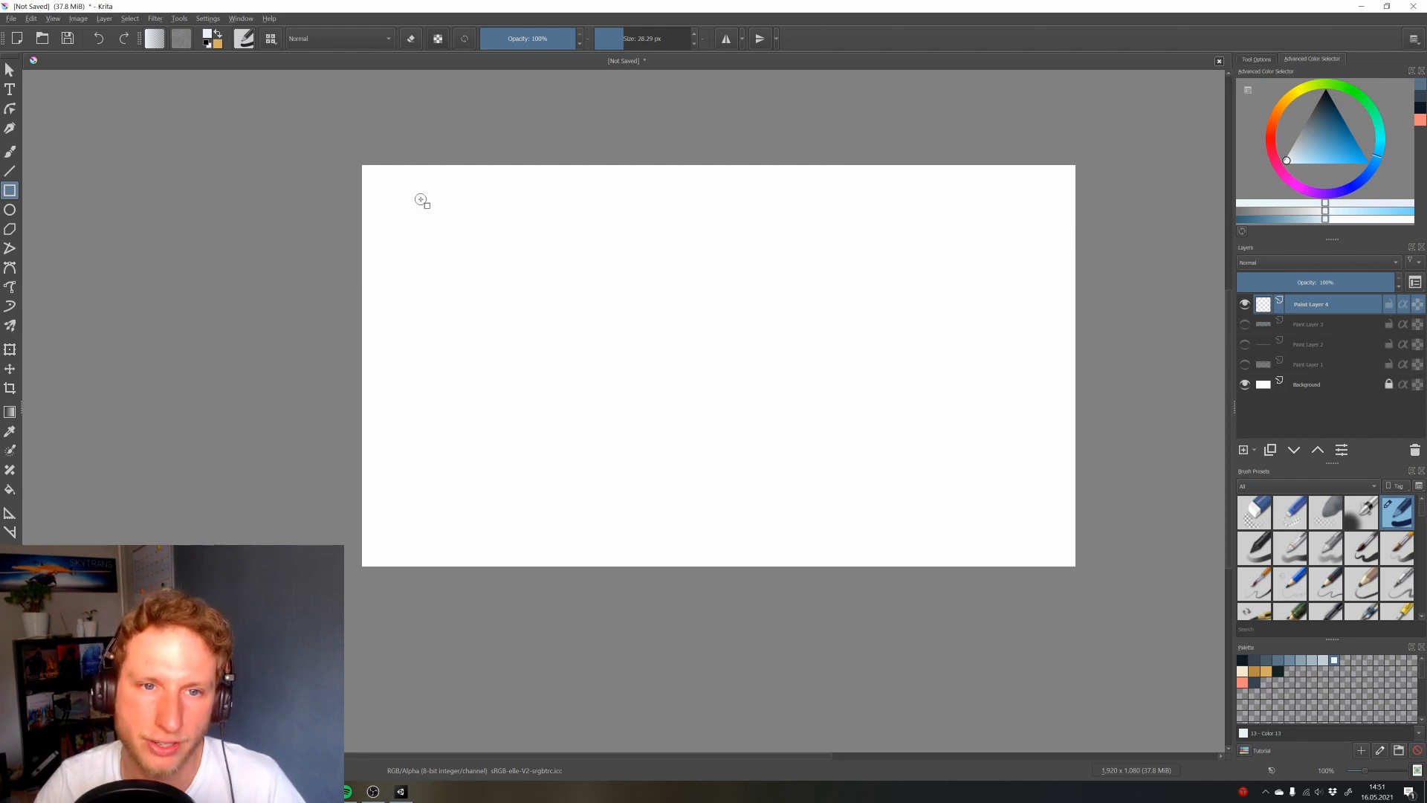
# Draw a tall rounded block at the canvas's upper left and a wider one beside it in the palette's white
pyautogui.moveTo(421, 199); pyautogui.dragTo(490, 318)
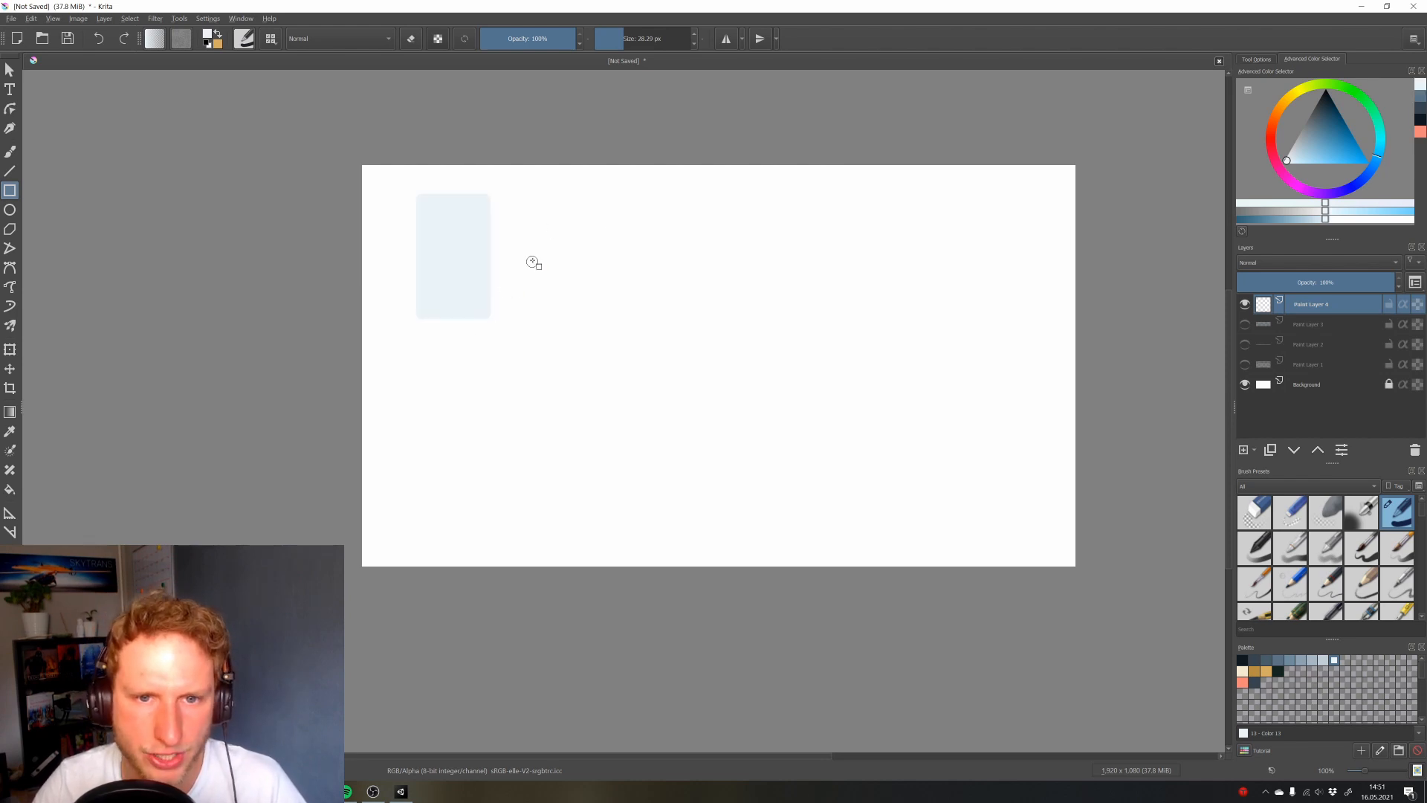
pyautogui.moveTo(562, 254); pyautogui.dragTo(678, 342)
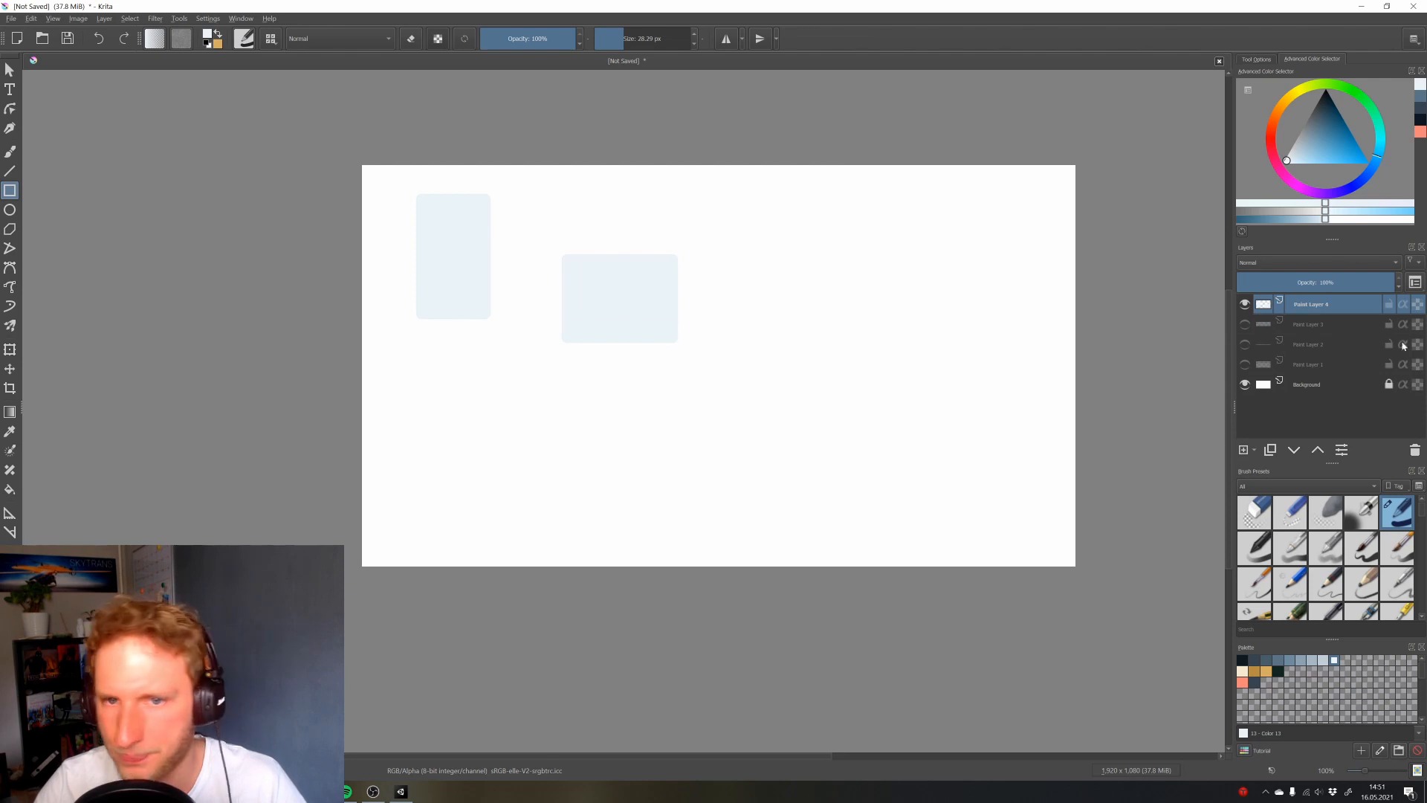
# Unlock the Background layer and fill it with dark grey
pyautogui.click(1308, 385)
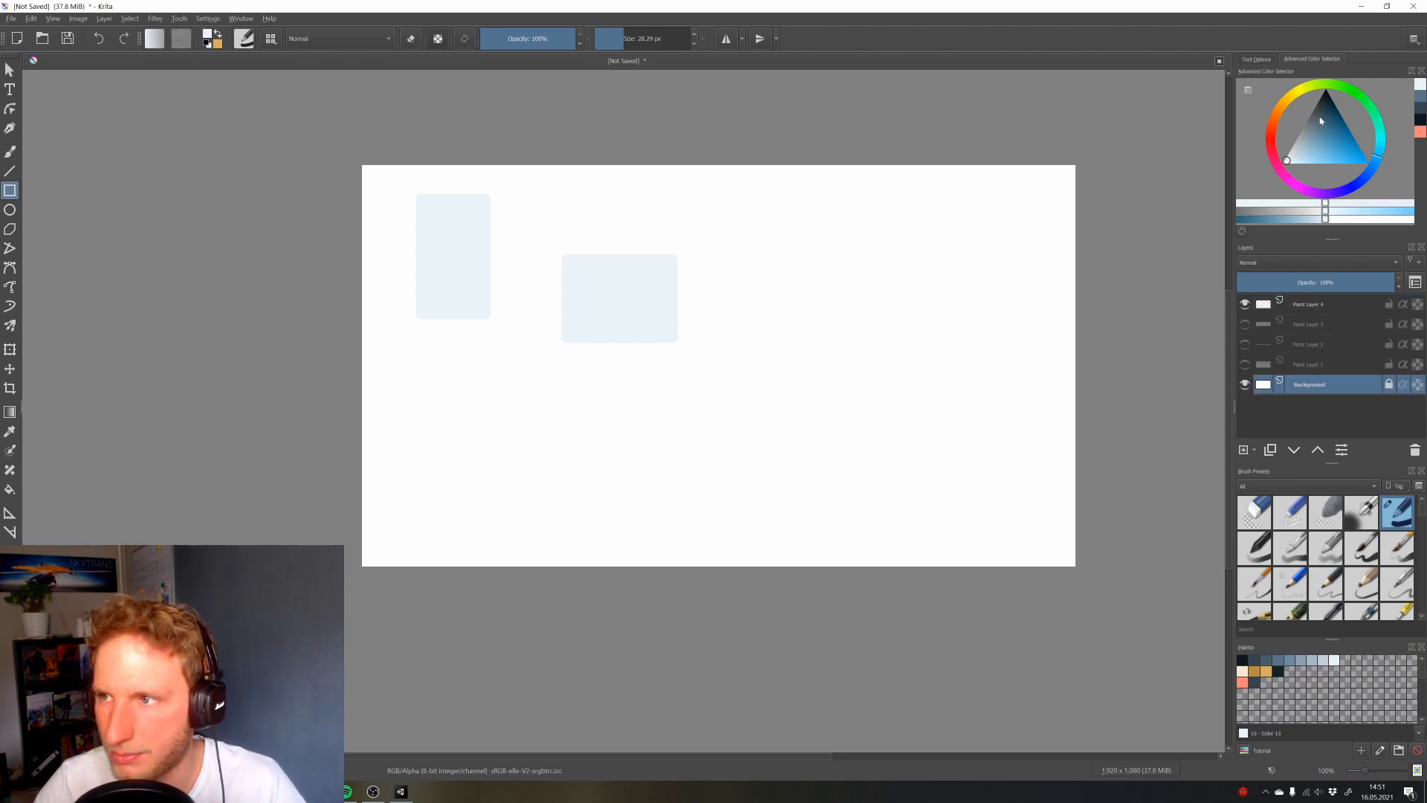
pyautogui.click(1268, 109)
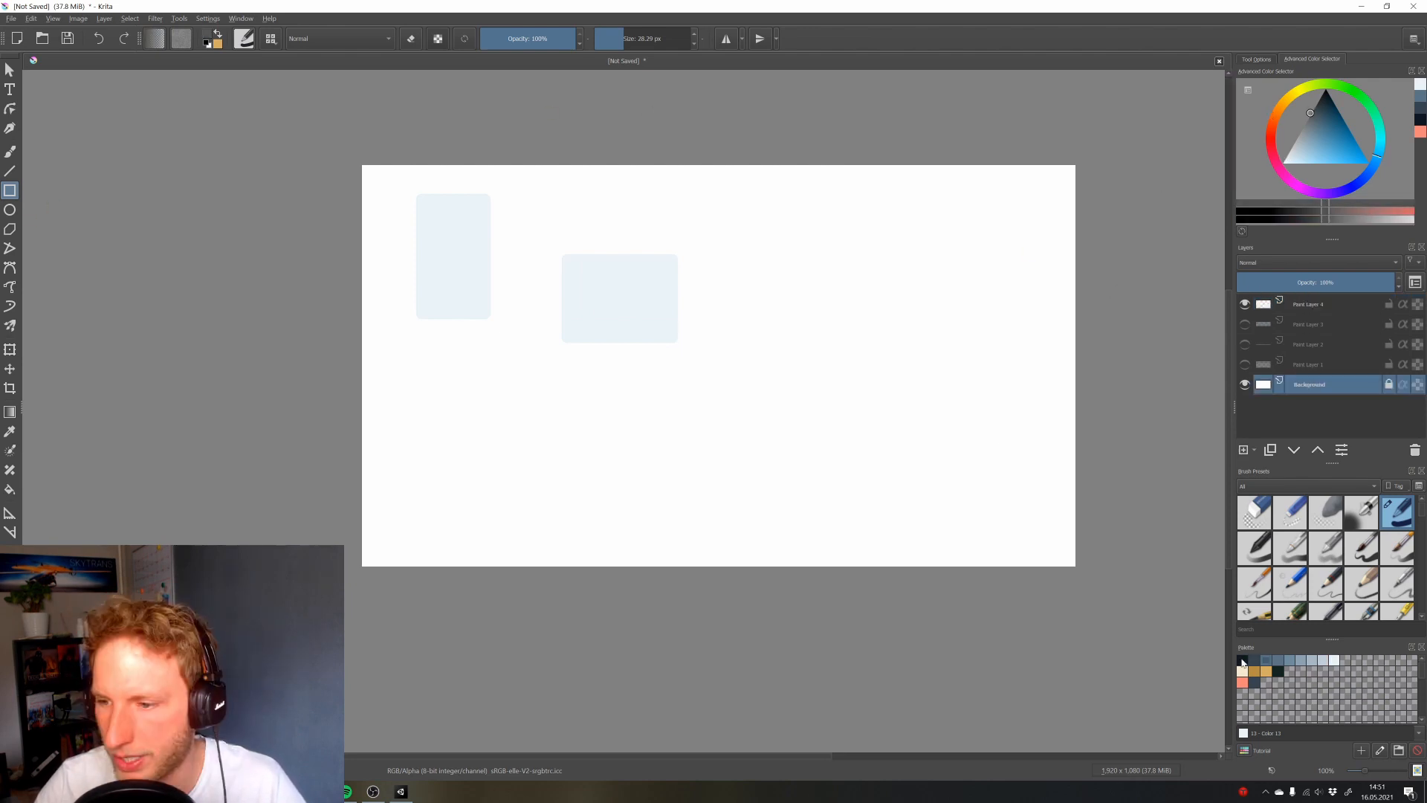
pyautogui.press('f')
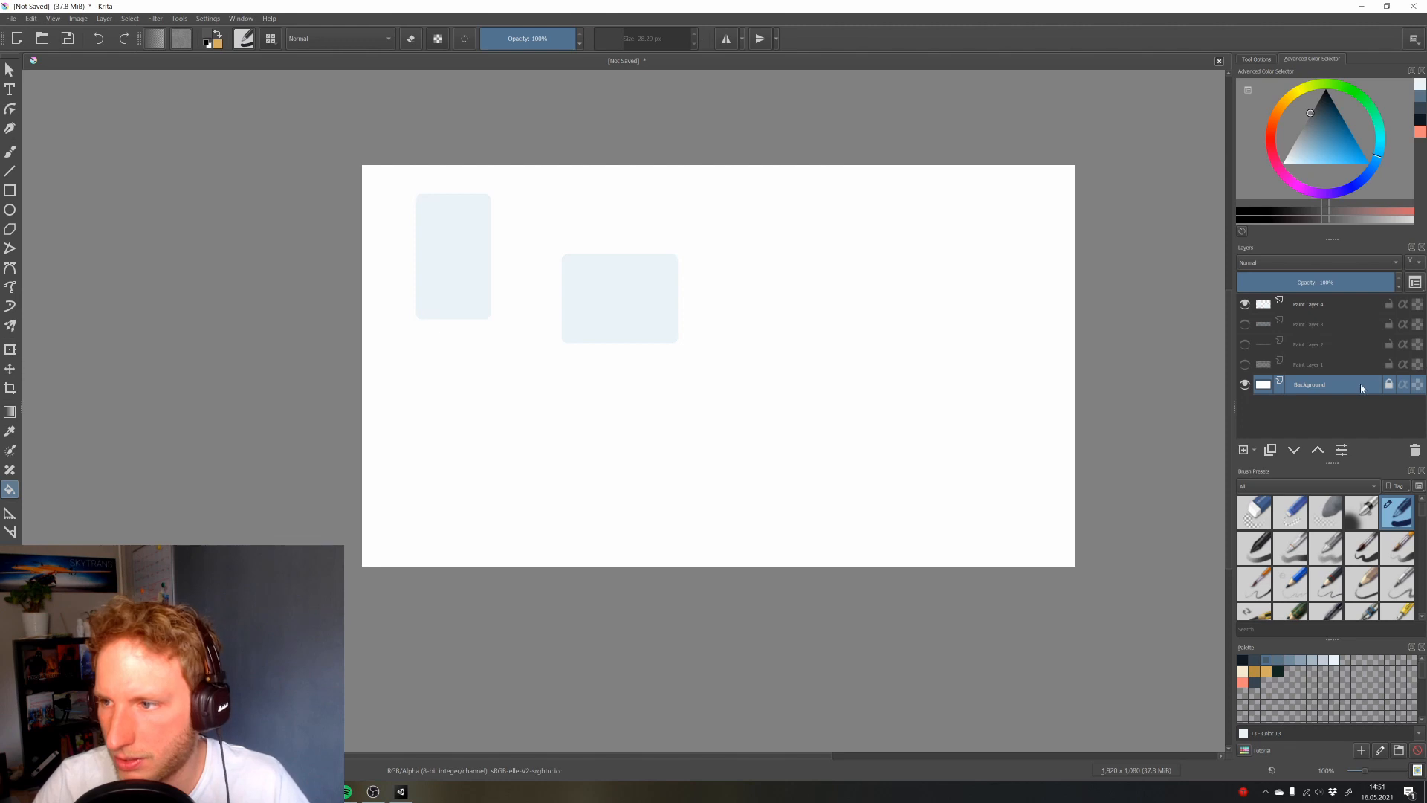
pyautogui.click(909, 495)
pyautogui.hotkey('shift', 'BackSpace')
# On Paint Layer 4, sample the pale block colour and draw a tall block, a large lower block and two smaller blocks near the right edge
pyautogui.click(1309, 310)
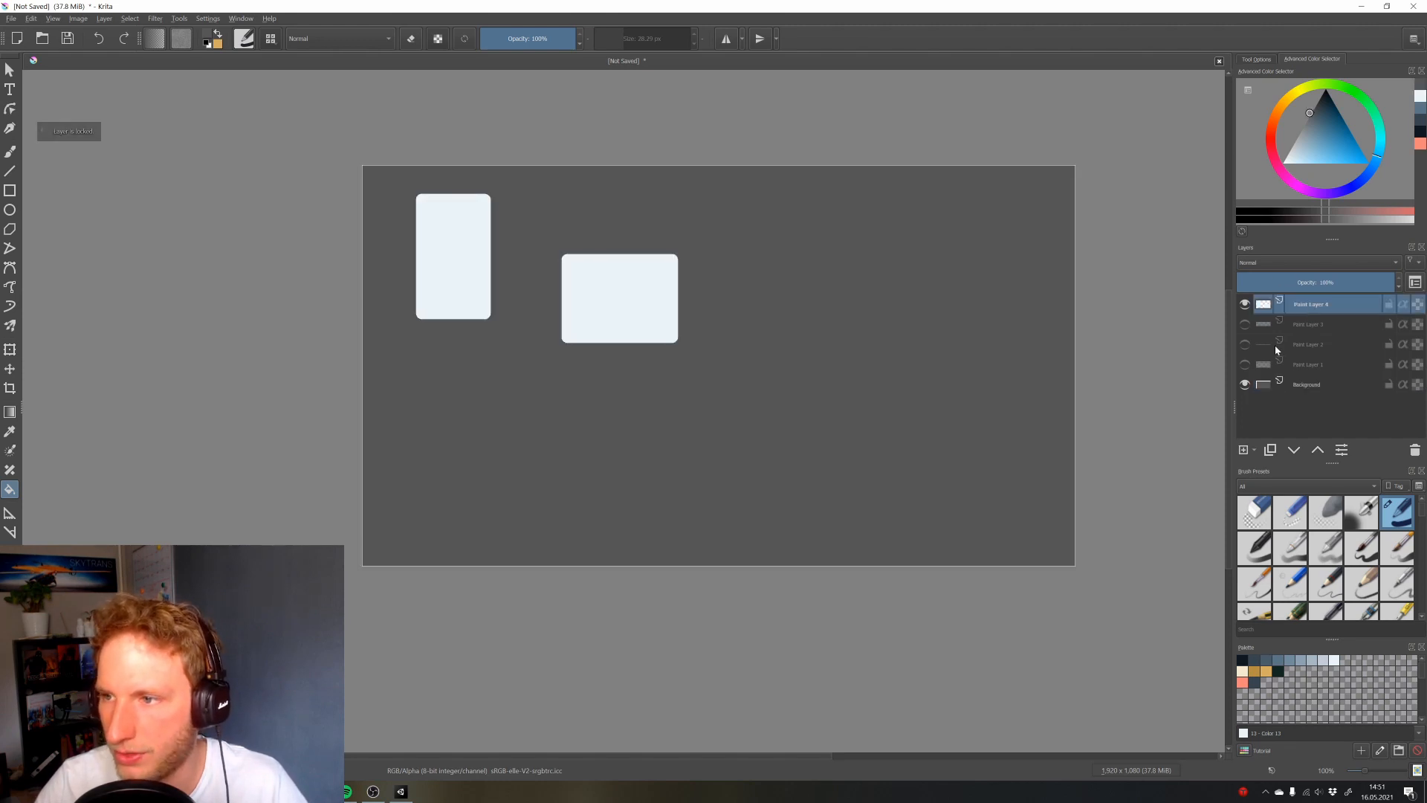
pyautogui.click(10, 192)
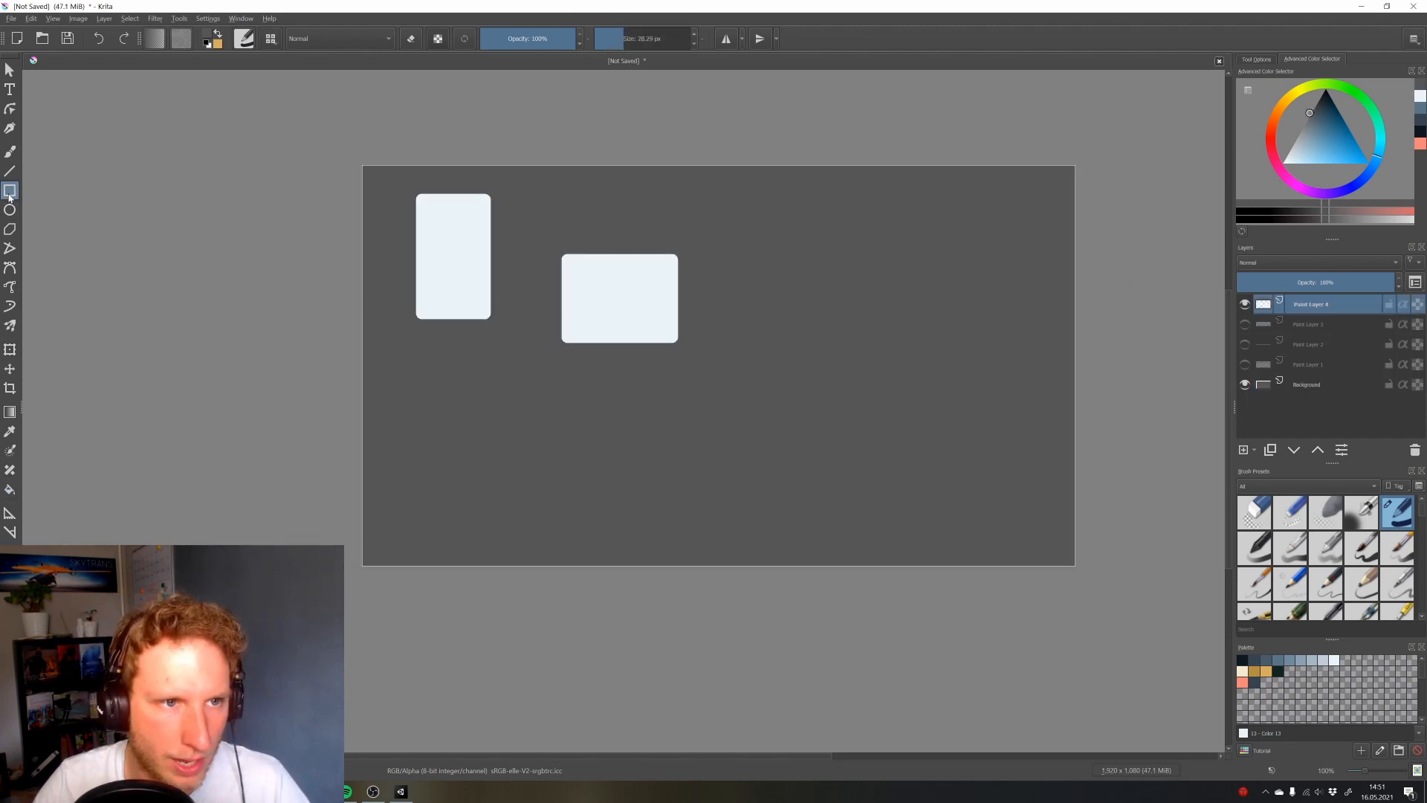
pyautogui.keyDown('ctrl'); pyautogui.click(641, 284); pyautogui.keyUp('ctrl')
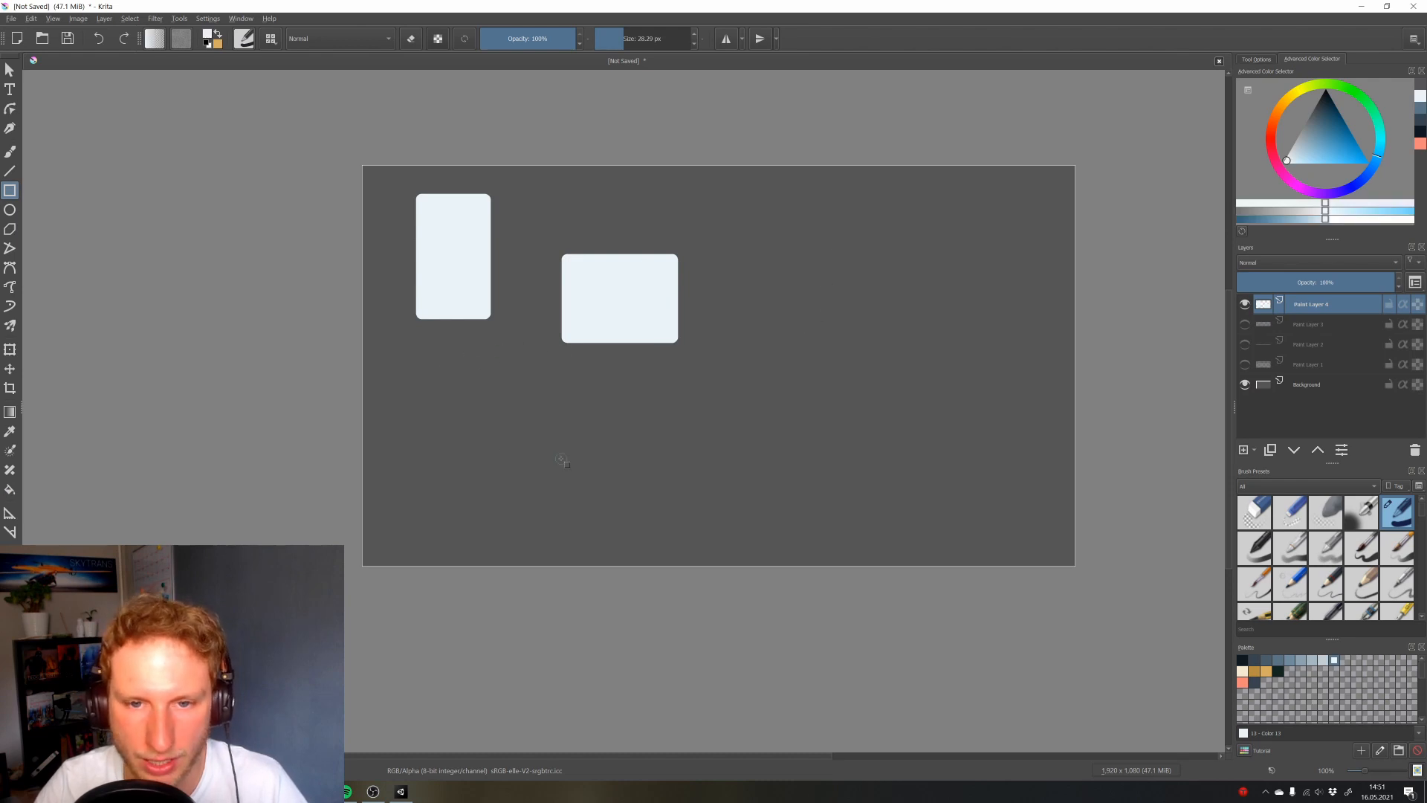
pyautogui.moveTo(951, 459); pyautogui.dragTo(913, 401)
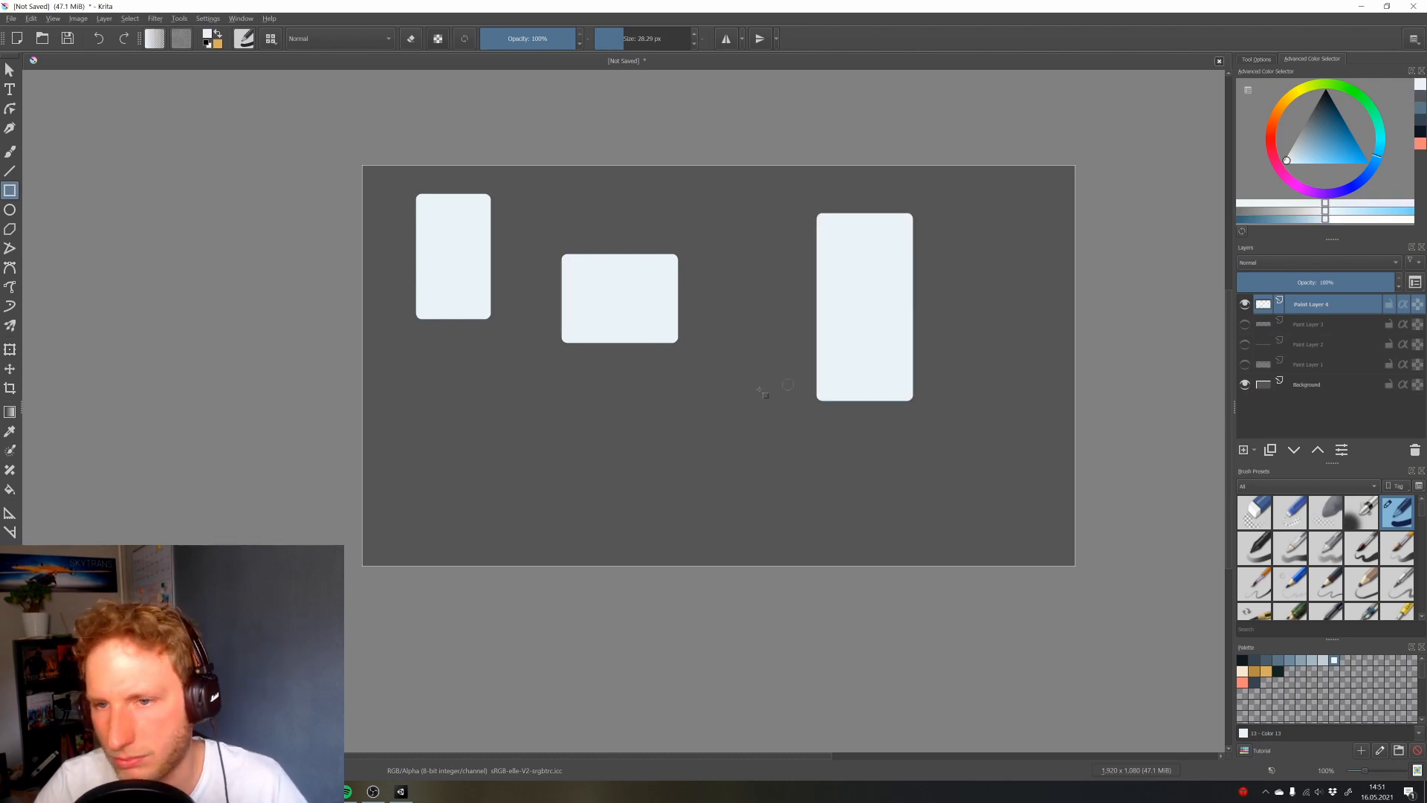
pyautogui.moveTo(505, 410); pyautogui.dragTo(746, 532)
pyautogui.moveTo(889, 456); pyautogui.dragTo(1003, 525)
pyautogui.moveTo(1033, 352); pyautogui.dragTo(1058, 379)
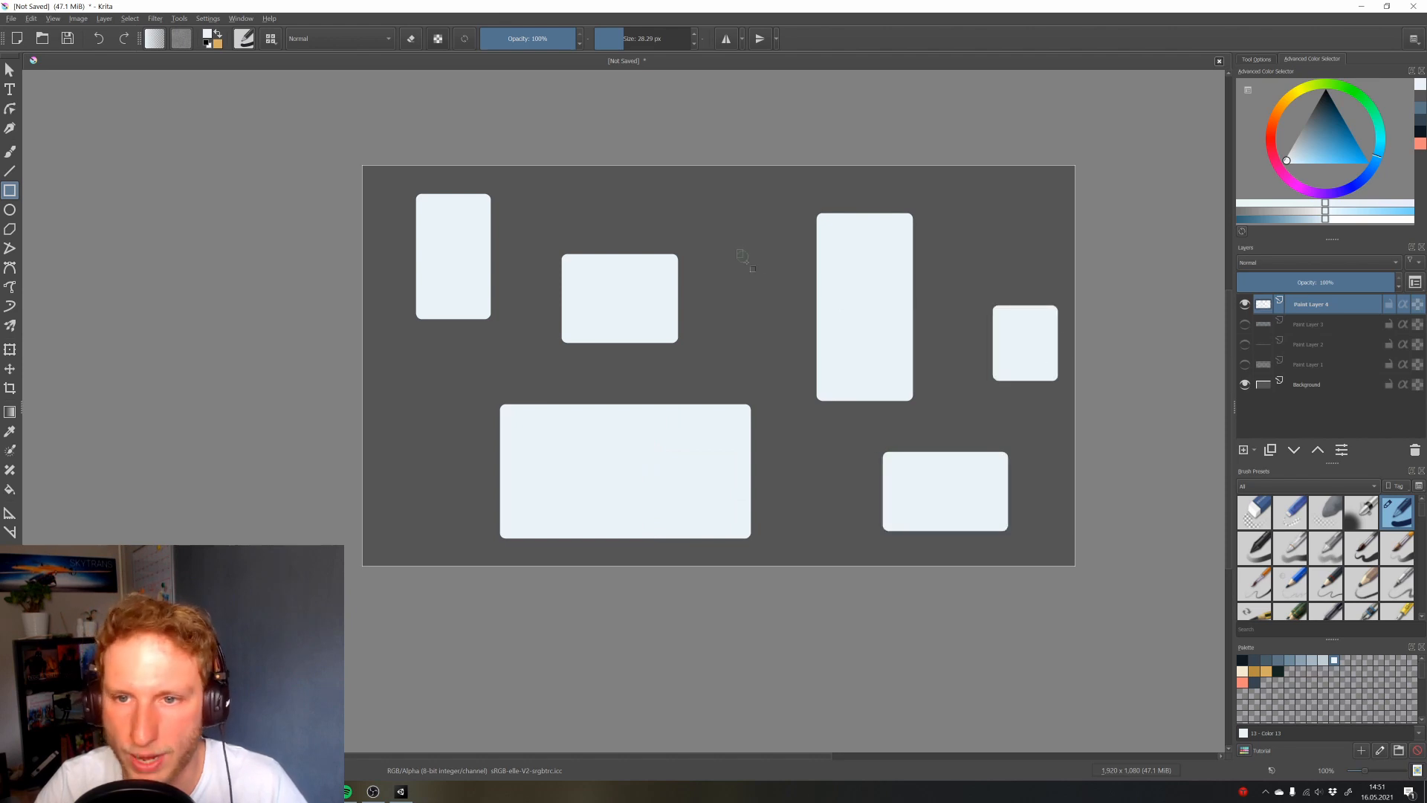
# Draw three more pale blocks: a small one in the upper middle and two at the canvas's lower left
pyautogui.moveTo(732, 244); pyautogui.dragTo(786, 310)
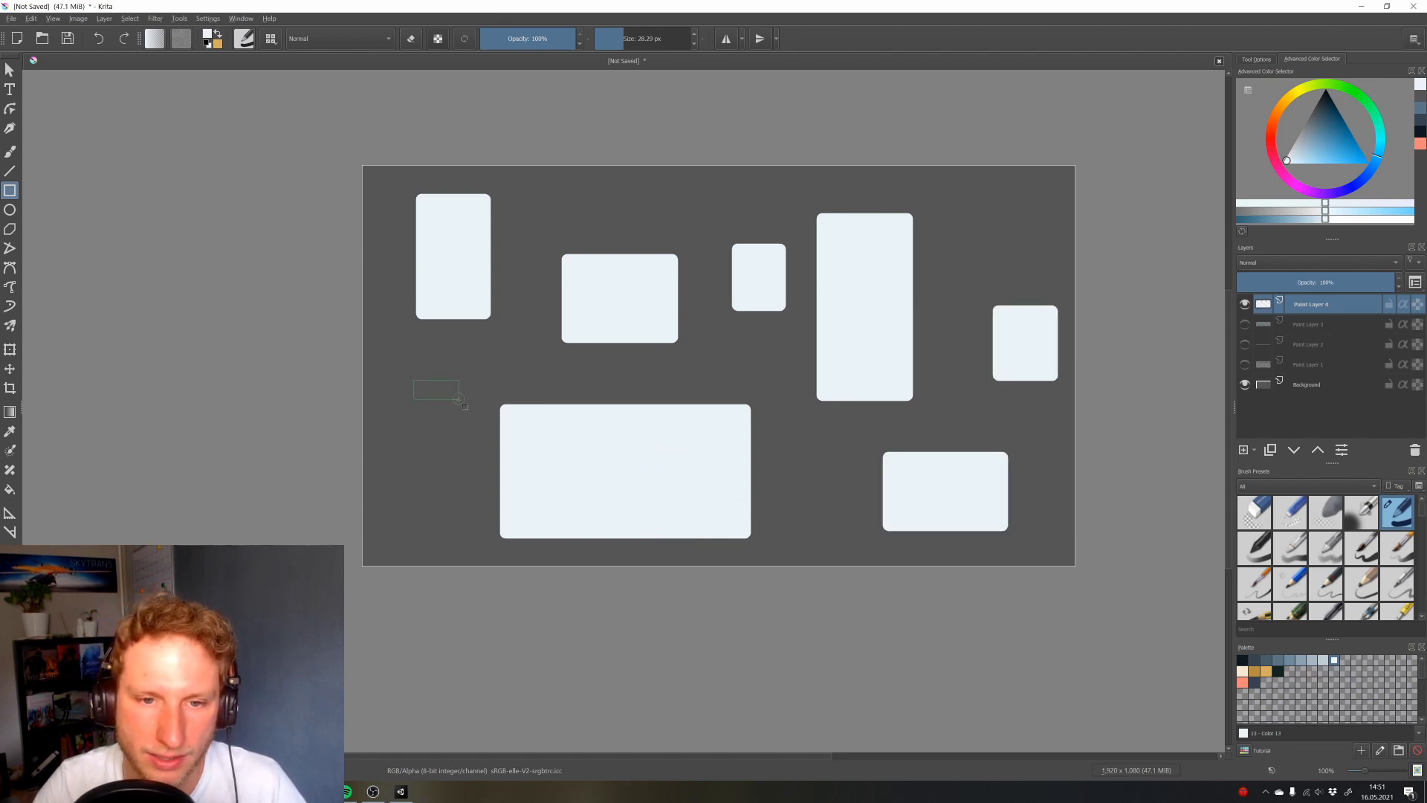
pyautogui.moveTo(459, 399); pyautogui.dragTo(472, 415)
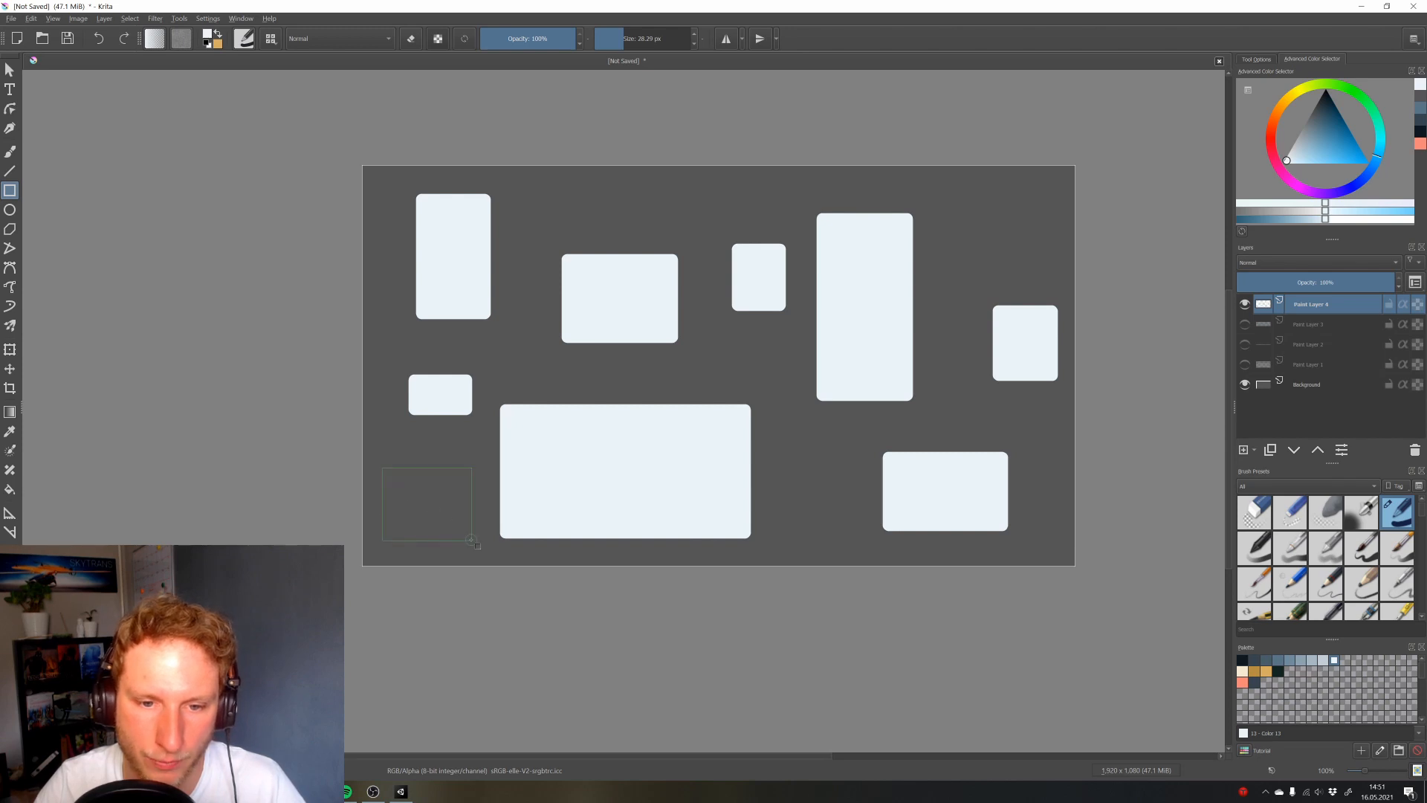
pyautogui.moveTo(471, 540); pyautogui.dragTo(476, 545)
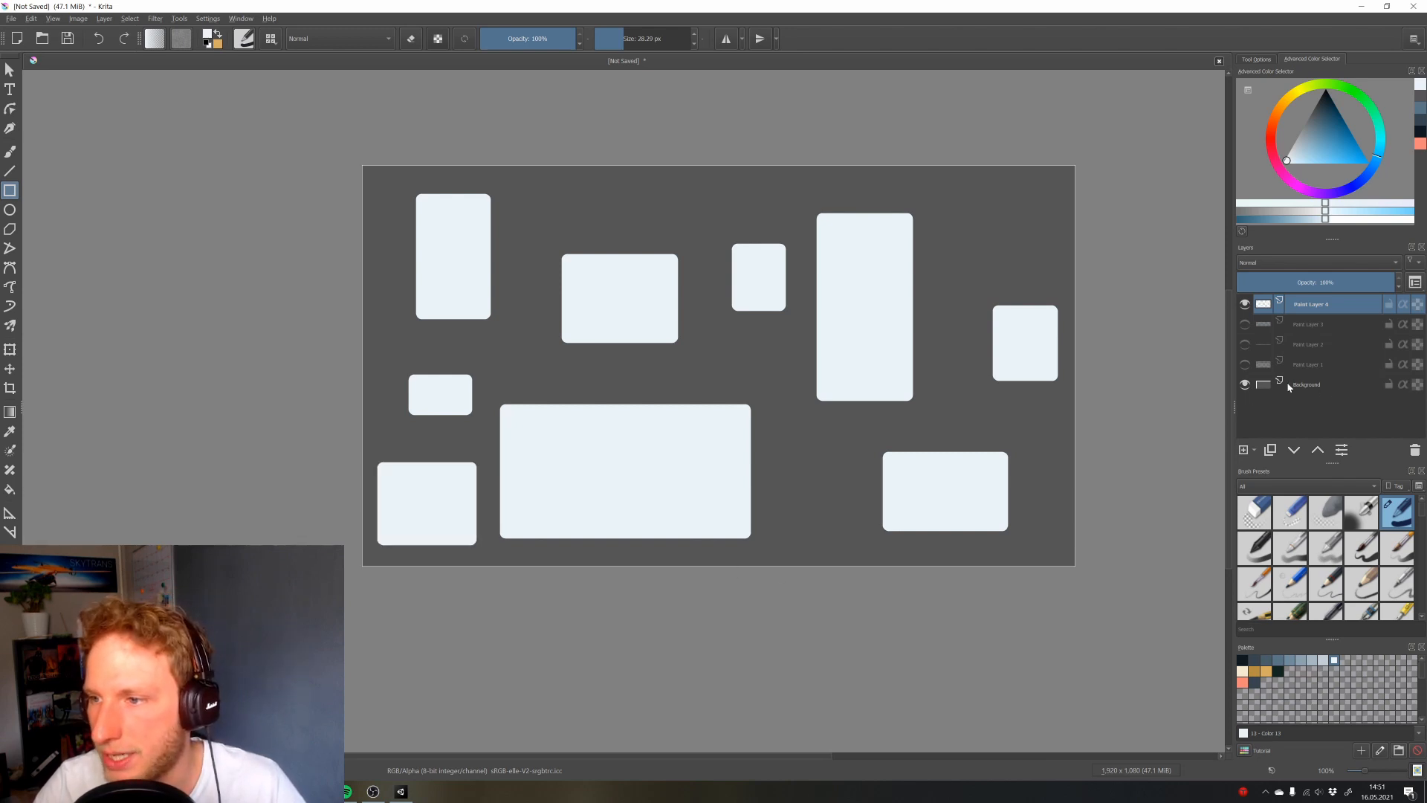
# Add a new paint layer directly above Background and fill it with white
pyautogui.click(1316, 386)
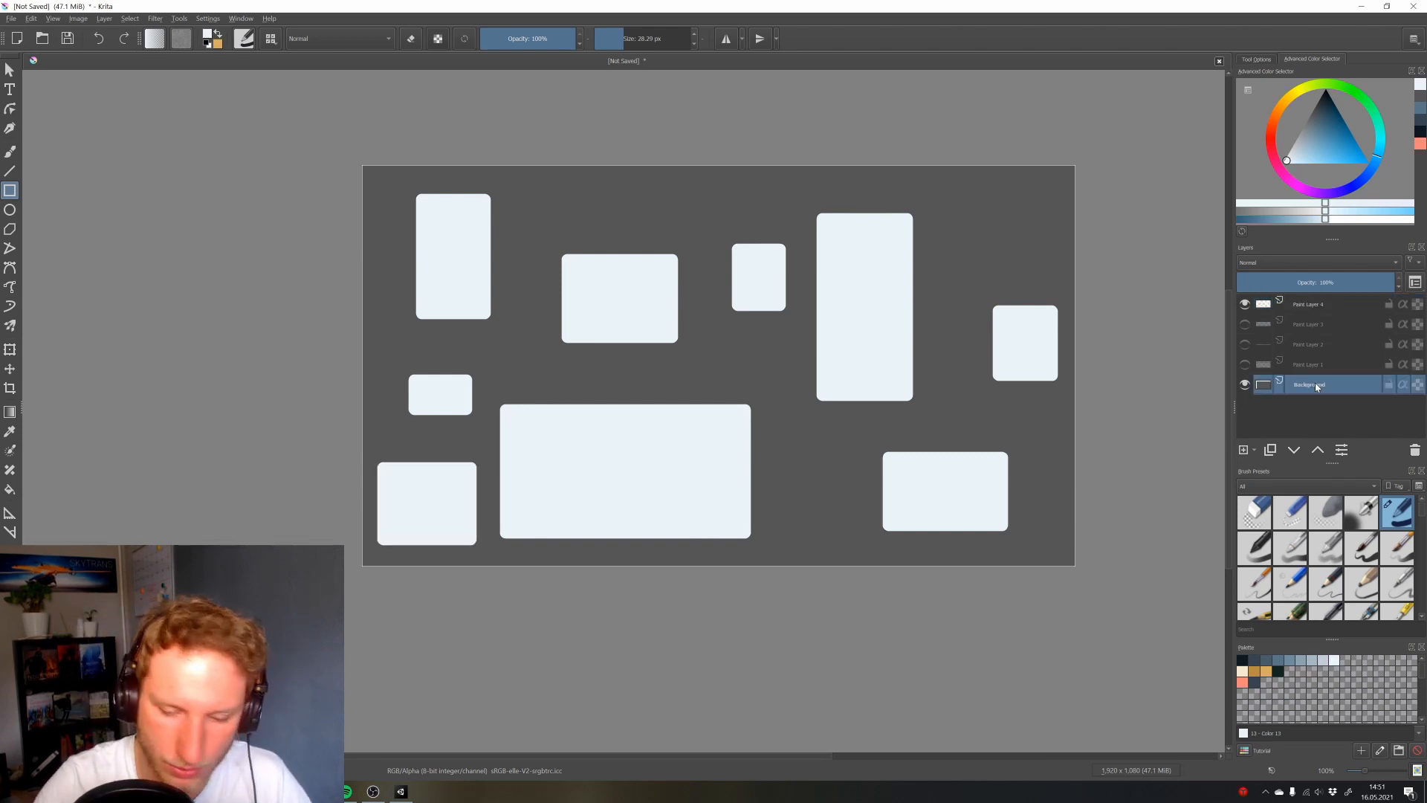
pyautogui.press('Insert')
pyautogui.moveTo(1306, 142); pyautogui.dragTo(1282, 163)
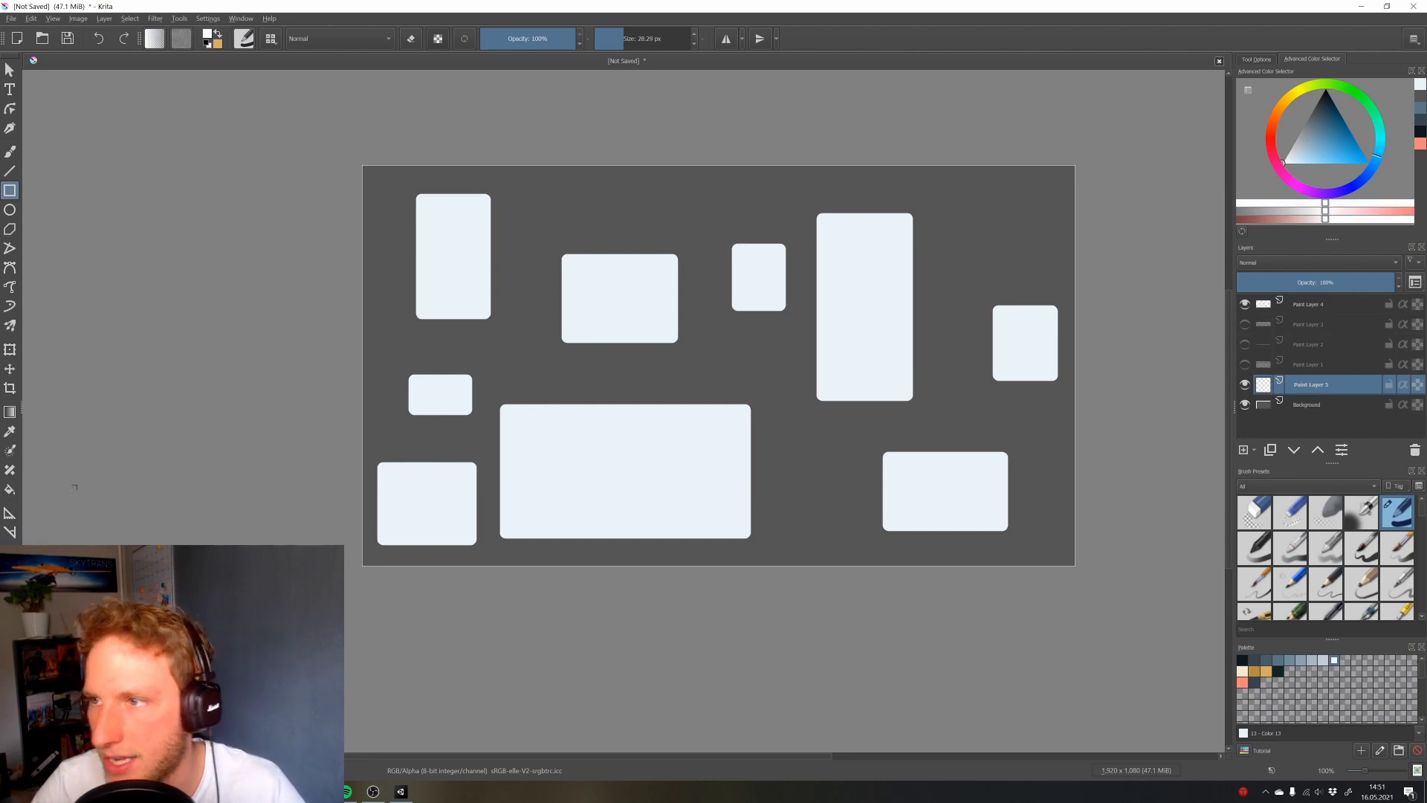
pyautogui.press('f')
pyautogui.click(558, 264)
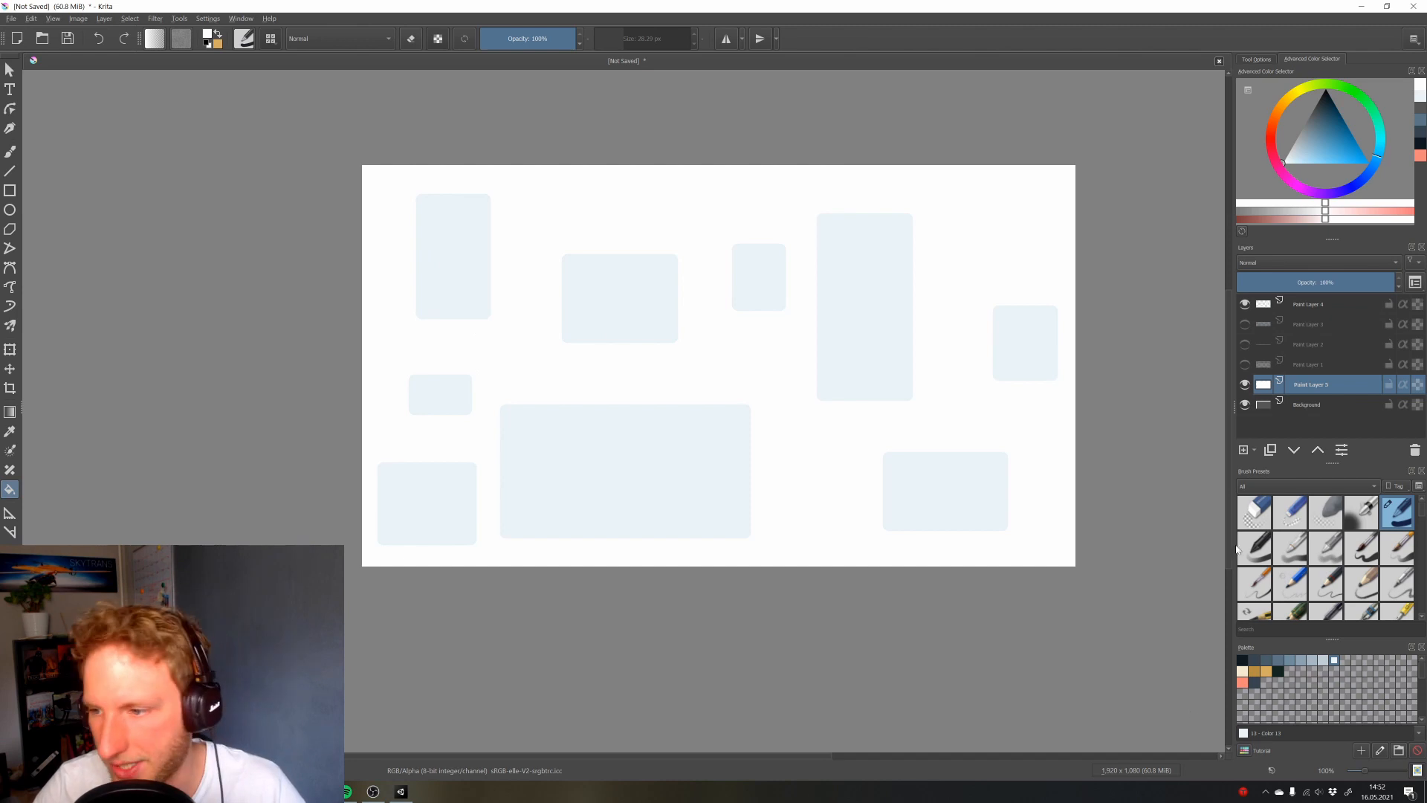
# Select the shapes on Paint Layer 4, recolour all the blocks with the palette's light grey-blue swatch, and deselect
pyautogui.click(1321, 662)
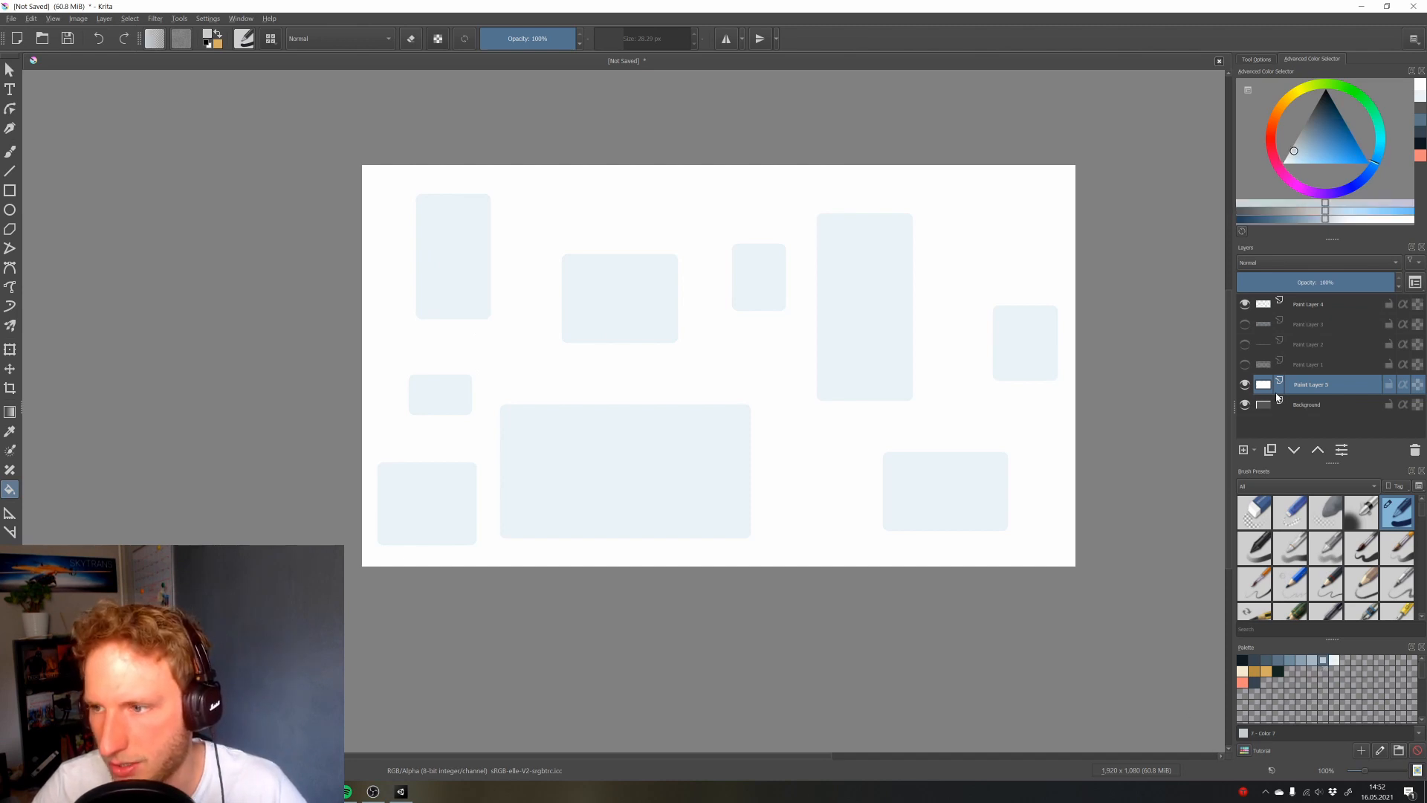
pyautogui.keyDown('ctrl'); pyautogui.click(1261, 303); pyautogui.keyUp('ctrl')
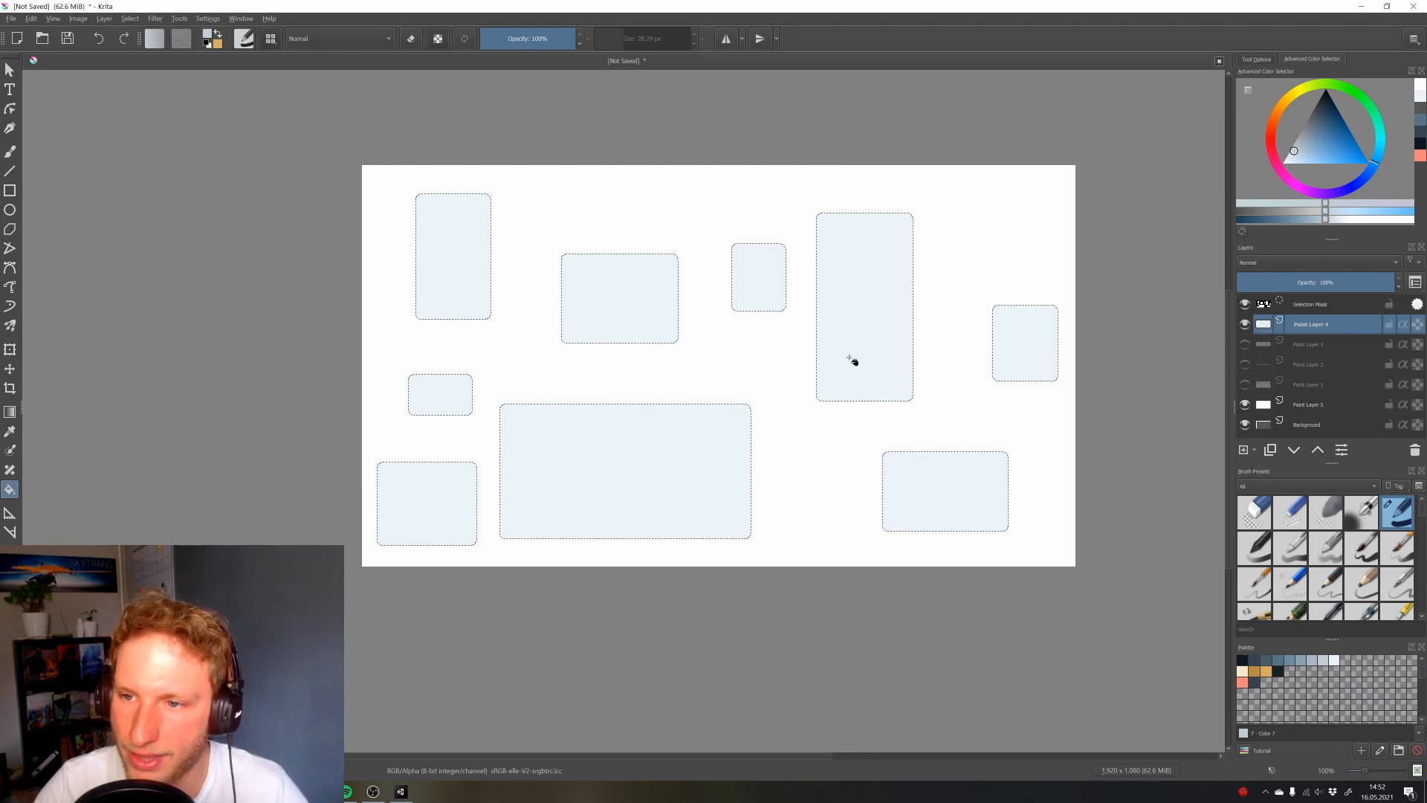
pyautogui.click(478, 273)
pyautogui.click(597, 289)
pyautogui.click(611, 468)
pyautogui.click(426, 397)
pyautogui.click(423, 476)
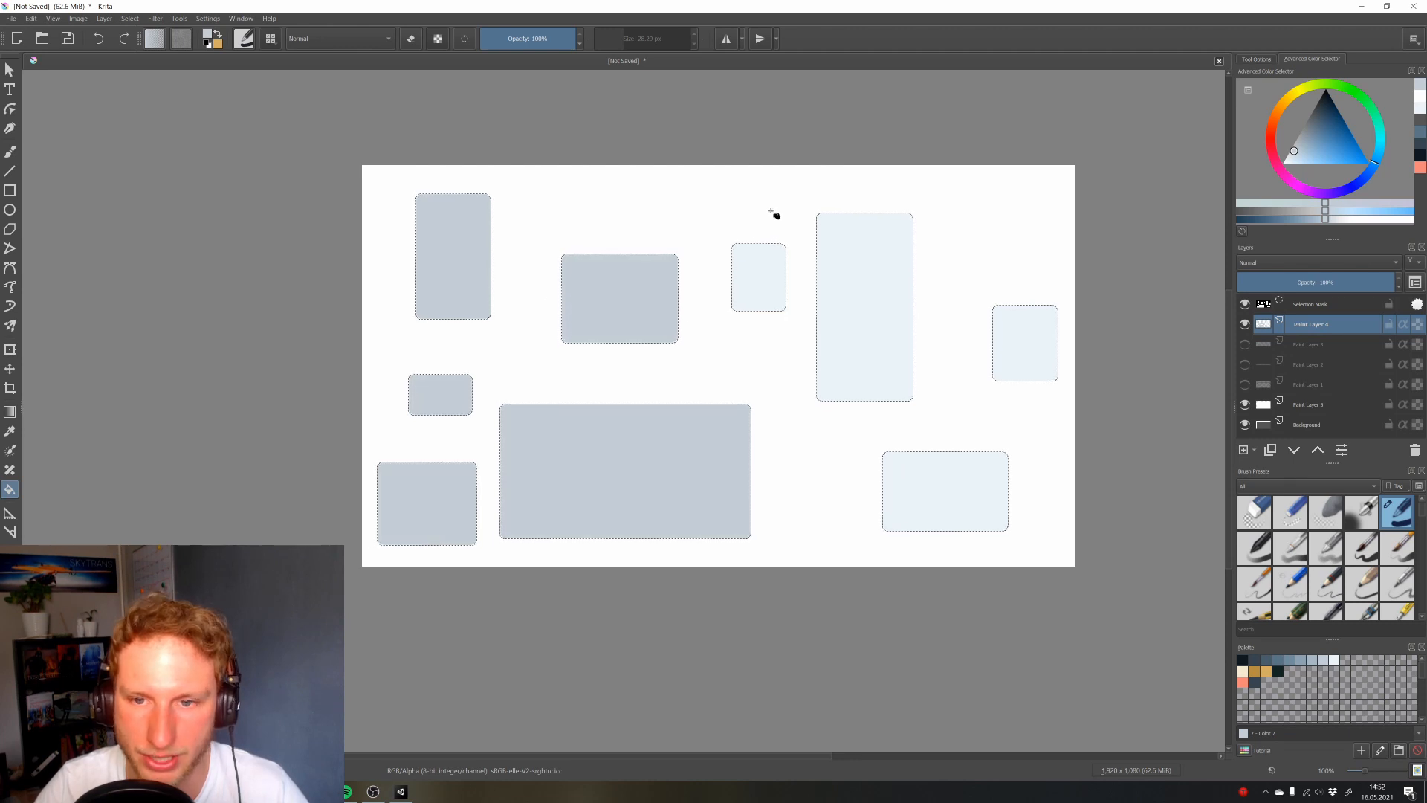
pyautogui.click(749, 278)
pyautogui.click(862, 312)
pyautogui.click(1026, 342)
pyautogui.click(978, 497)
pyautogui.hotkey('ctrl', 'shift', 'a')
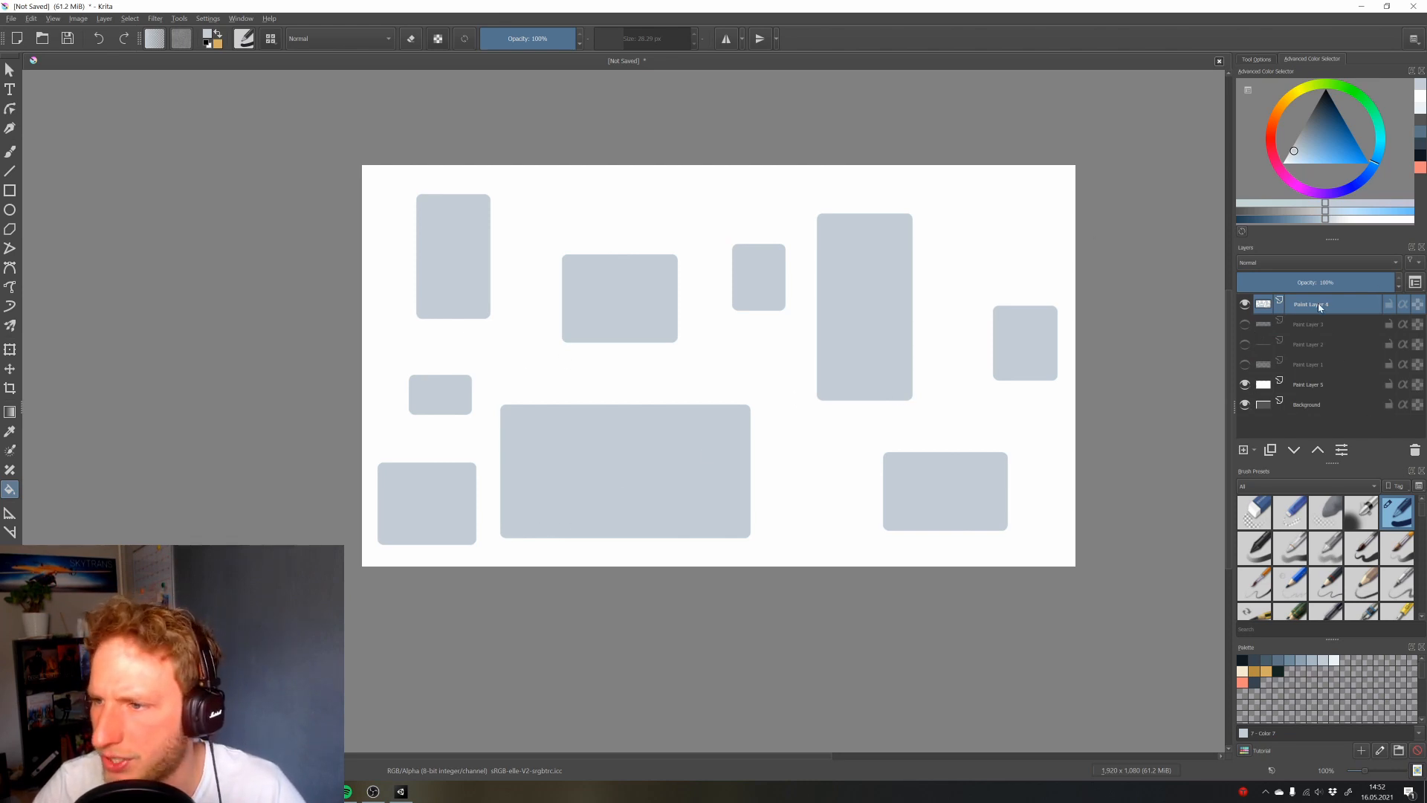
# Move Paint Layer 4 beneath Paint Layers 1 to 3, show those three layers, and dismiss the browser notification
pyautogui.moveTo(1319, 306); pyautogui.dragTo(1312, 365)
pyautogui.click(1245, 344)
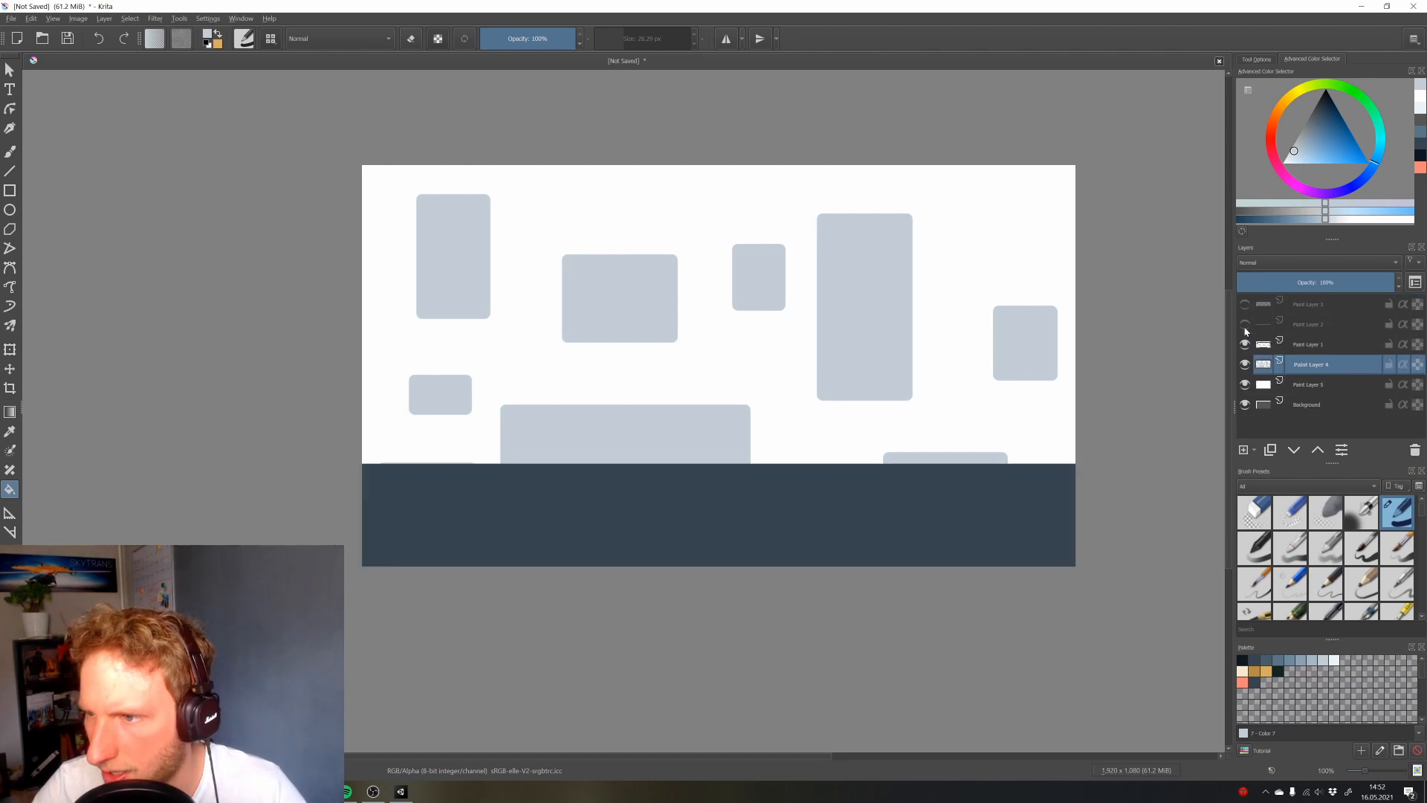
pyautogui.click(1245, 324)
pyautogui.click(1244, 305)
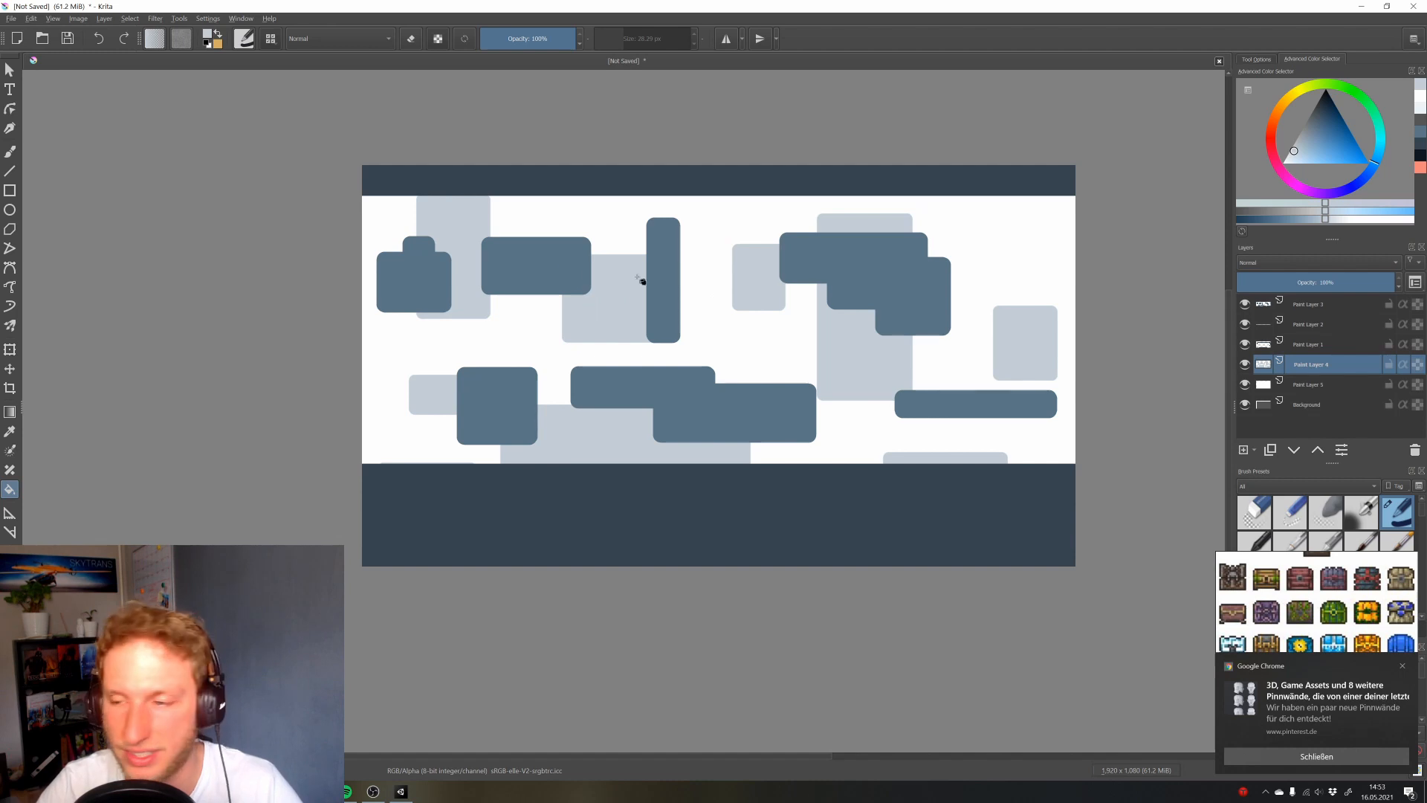
pyautogui.click(1353, 756)
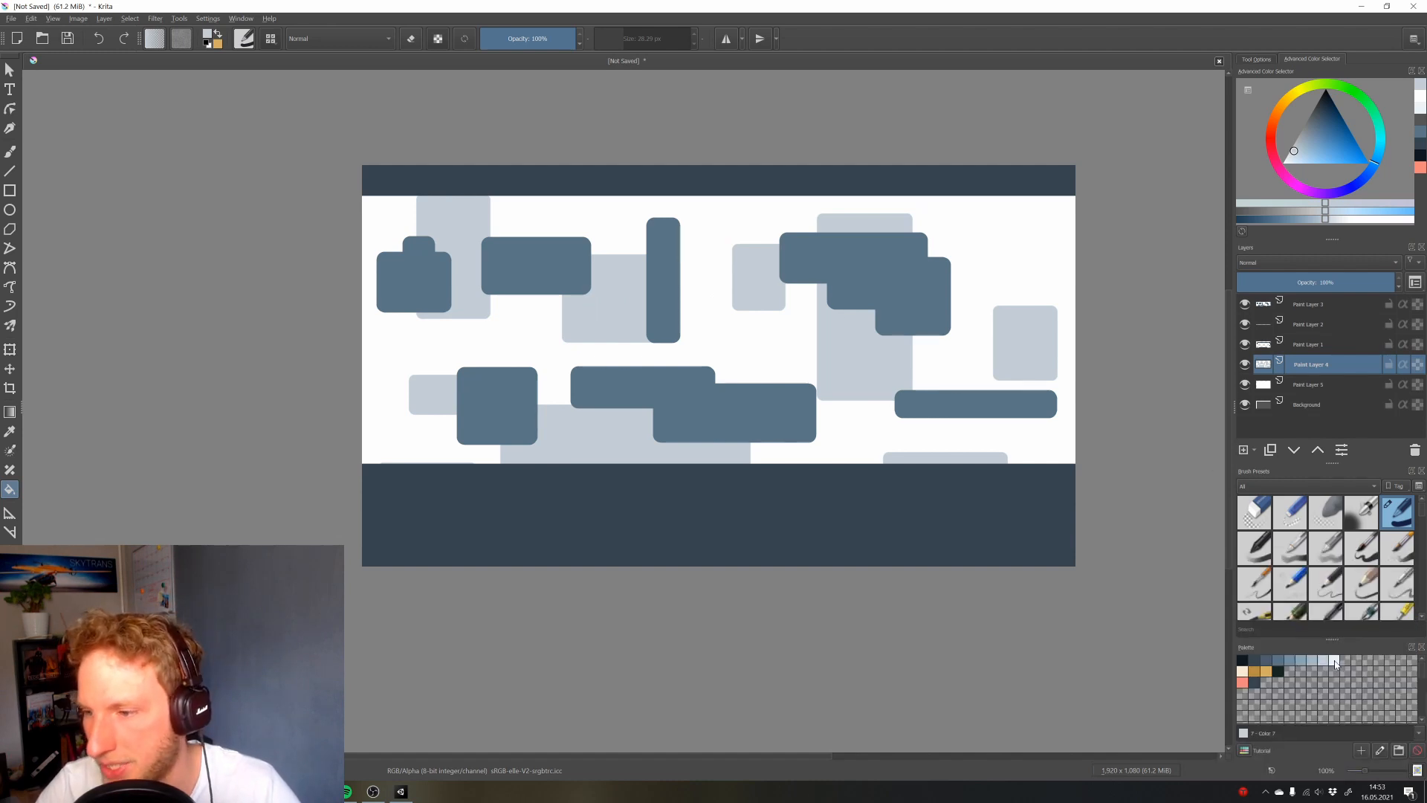
# Hide Paint Layers 1, 2 and 3 so only the background blocks are shown
pyautogui.click(1245, 344)
pyautogui.click(1245, 324)
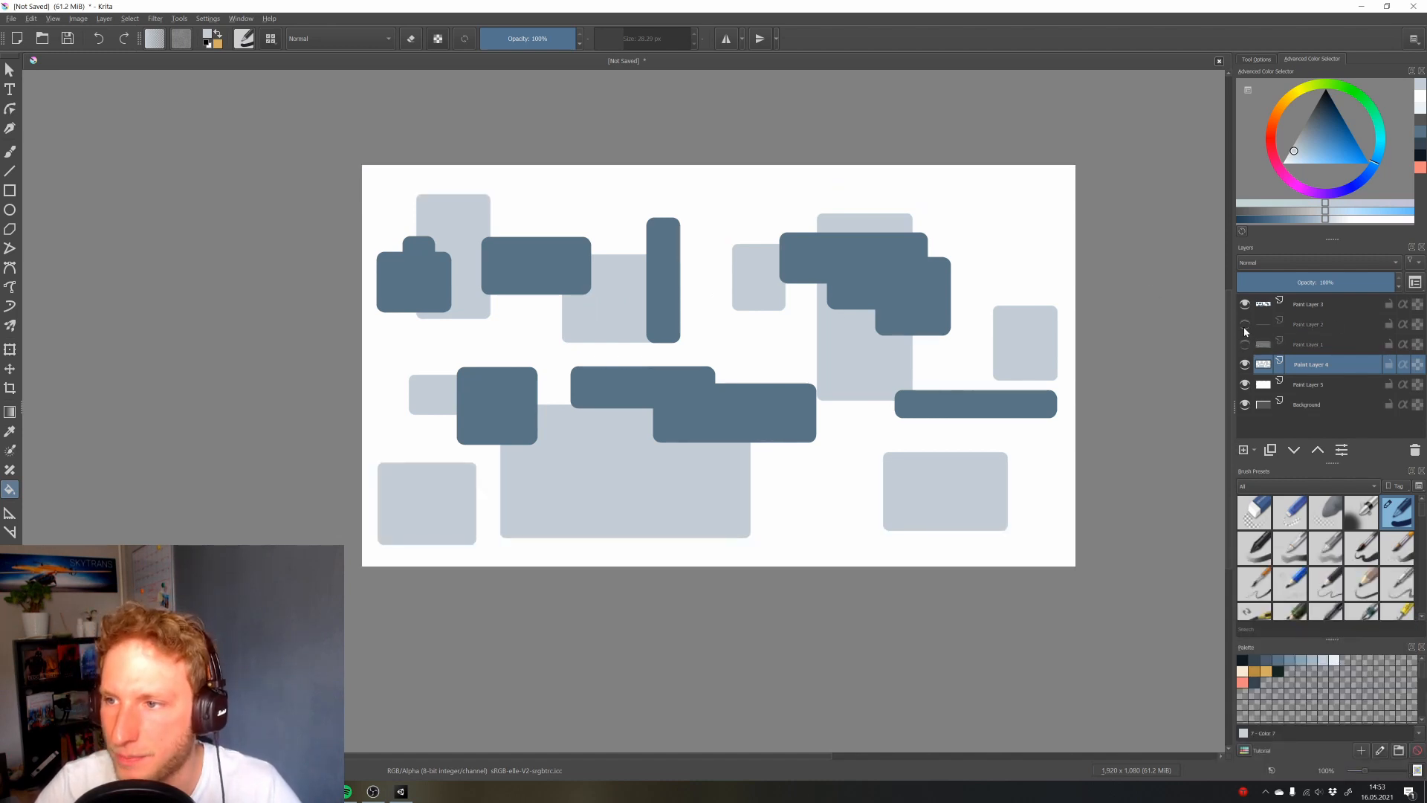
pyautogui.click(1248, 288)
pyautogui.moveTo(1248, 291); pyautogui.dragTo(1401, 285)
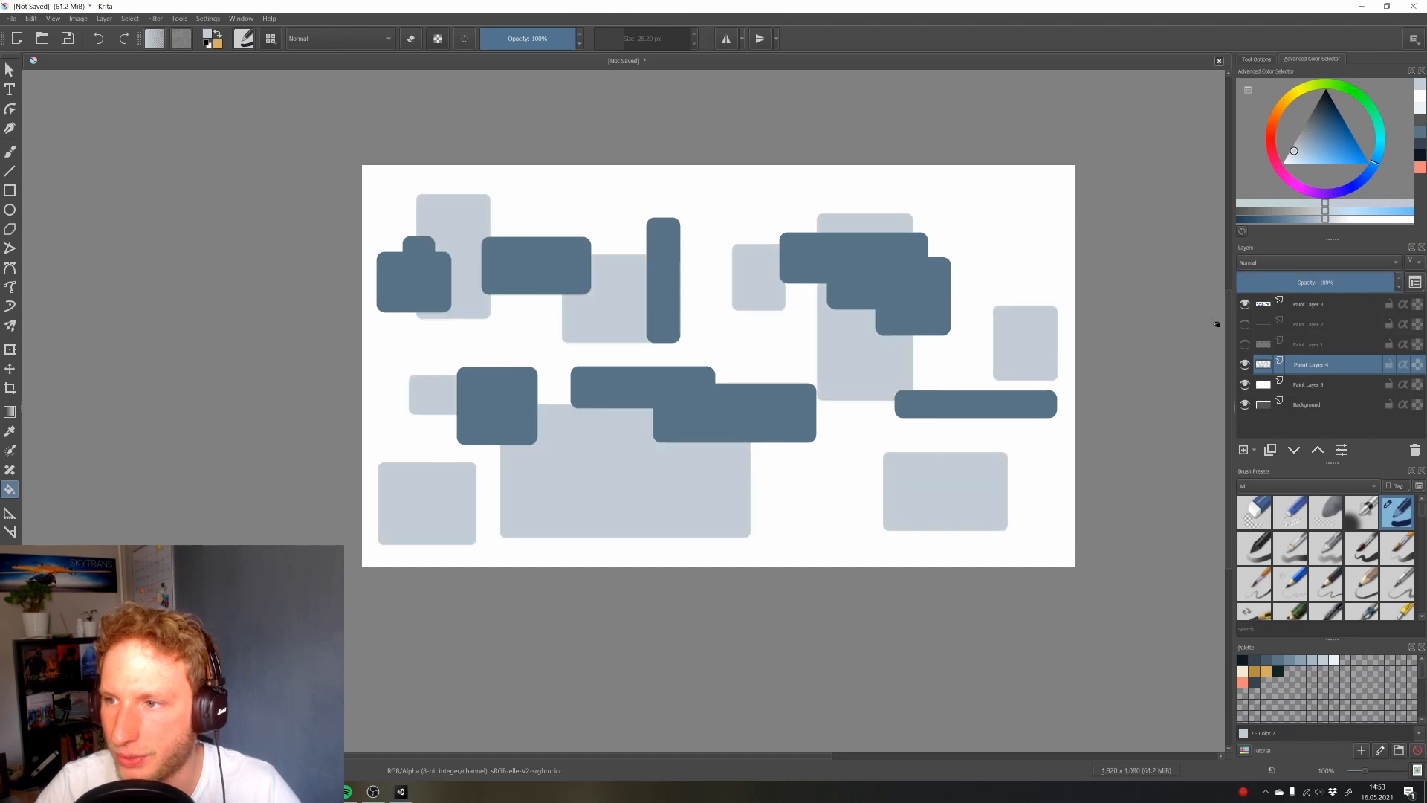
pyautogui.click(1245, 304)
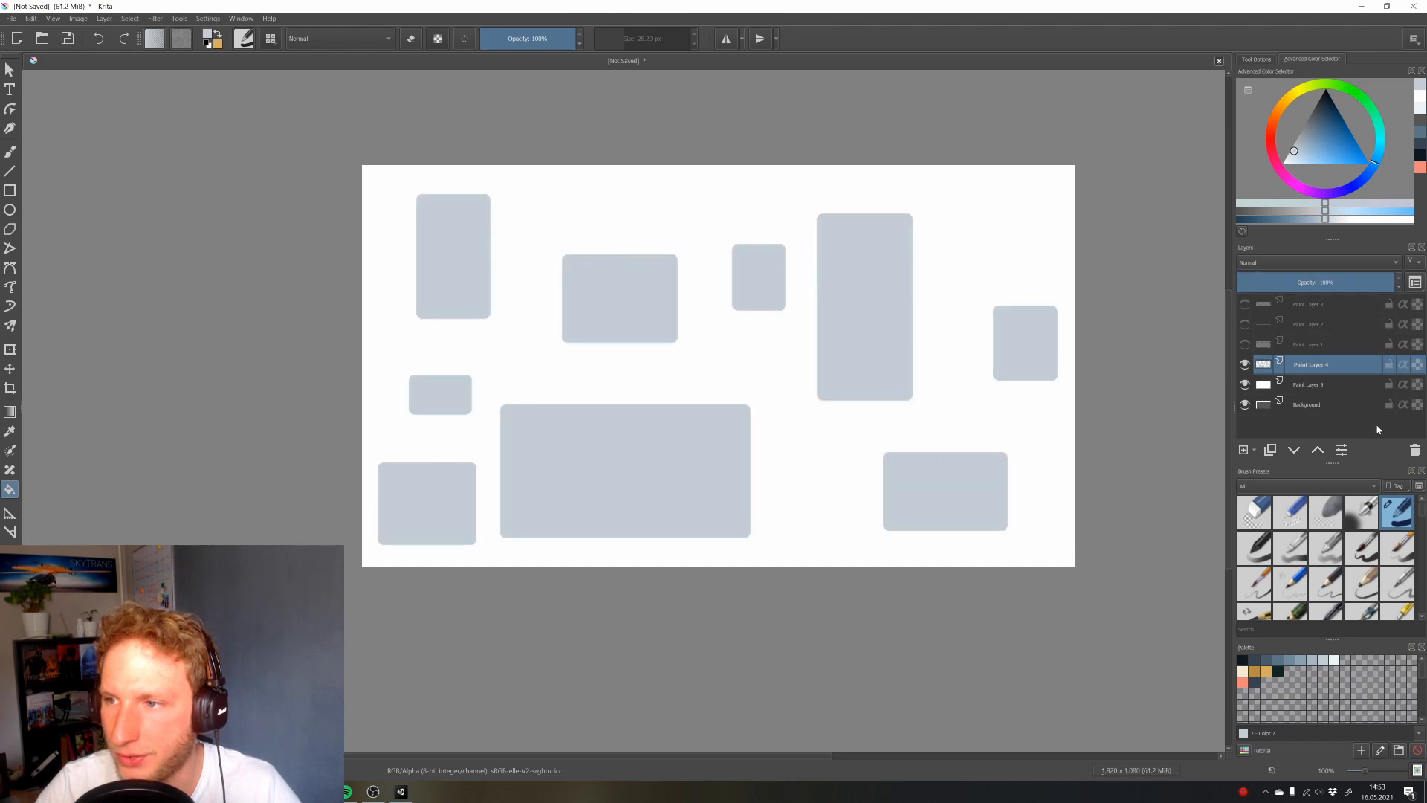
# Select the block shapes on Paint Layer 4 and set the foreground colour to white
pyautogui.keyDown('ctrl'); pyautogui.click(1265, 367); pyautogui.keyUp('ctrl')
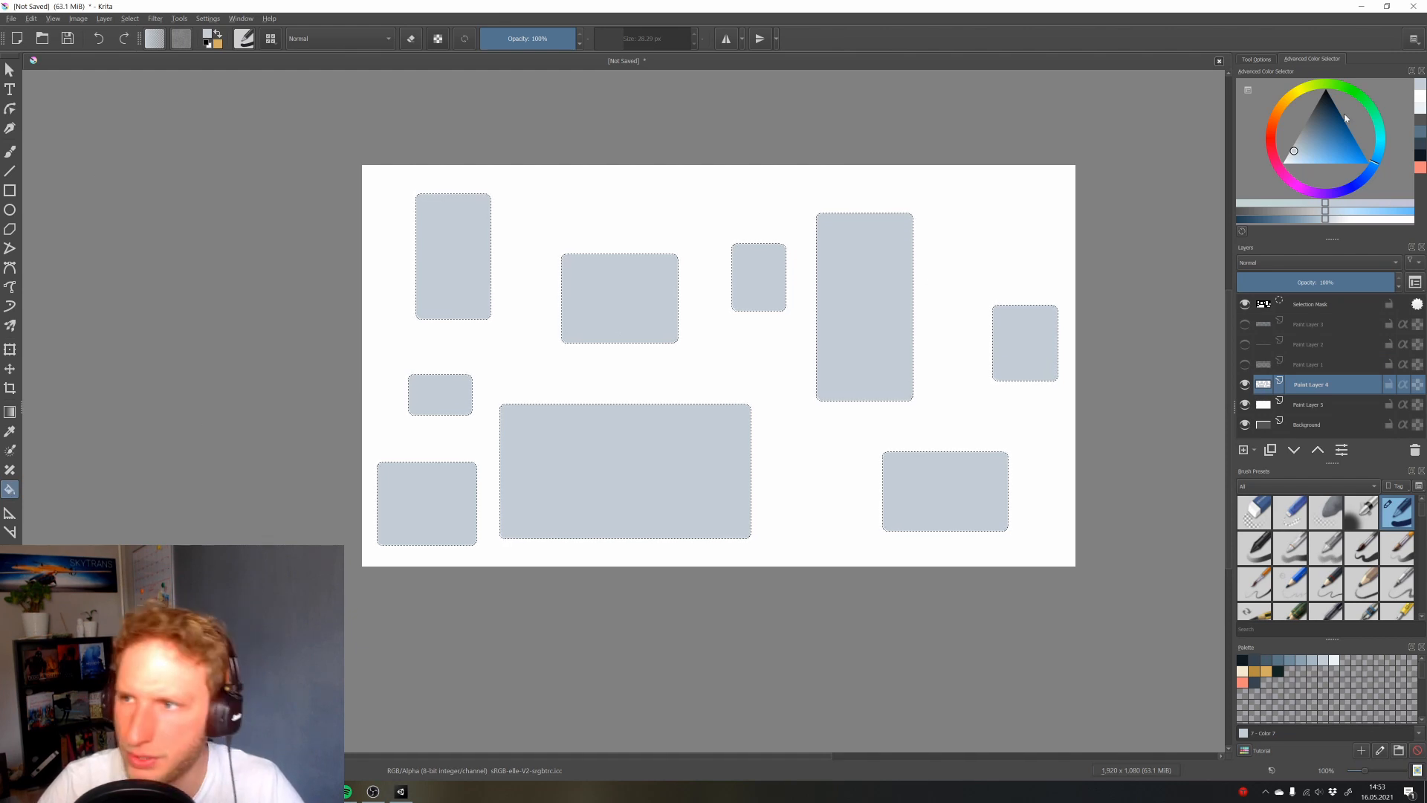
pyautogui.moveTo(1316, 152); pyautogui.dragTo(1269, 175)
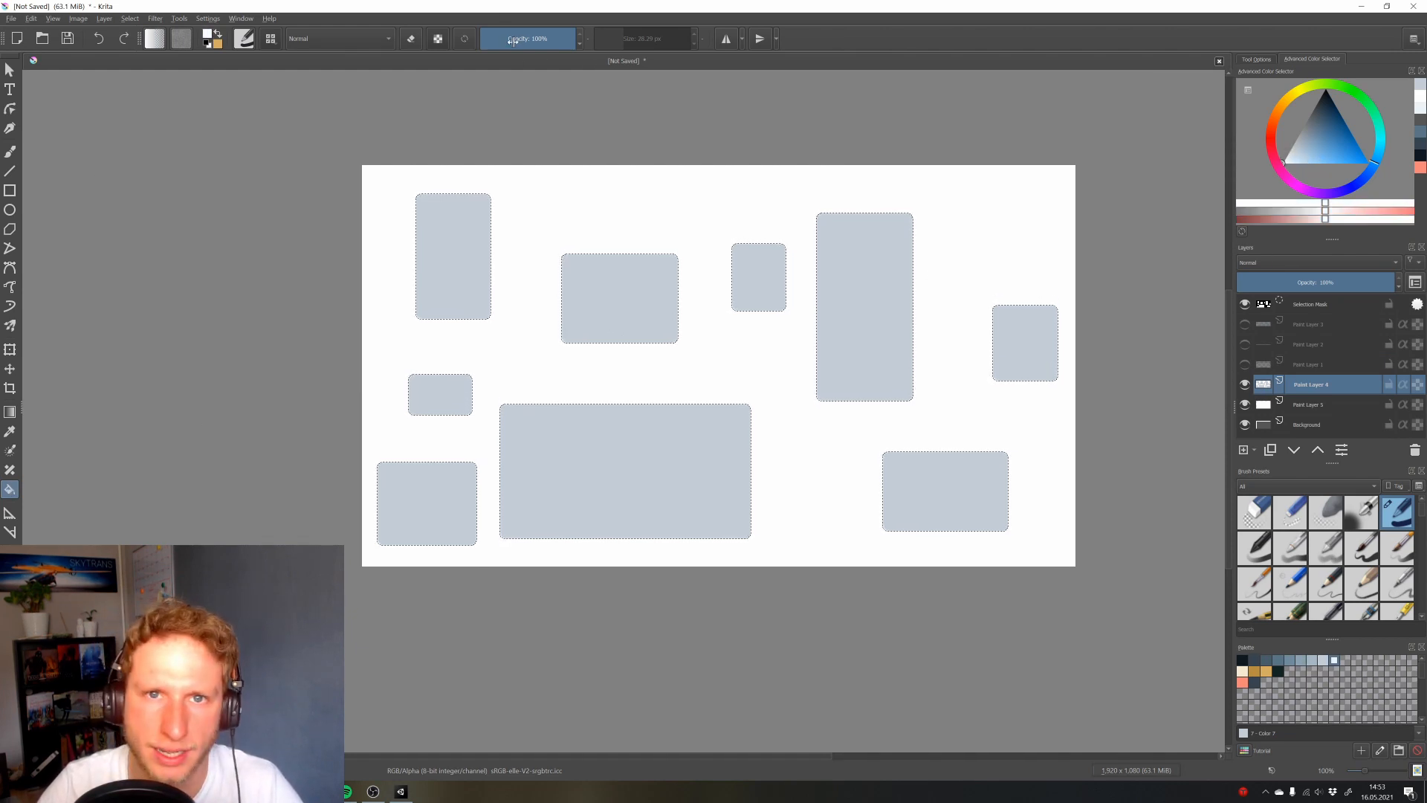
# Try lightening the tall upper-left block with a white fill at 20% opacity, and undo it
pyautogui.moveTo(513, 41); pyautogui.dragTo(500, 41)
pyautogui.click(450, 266)
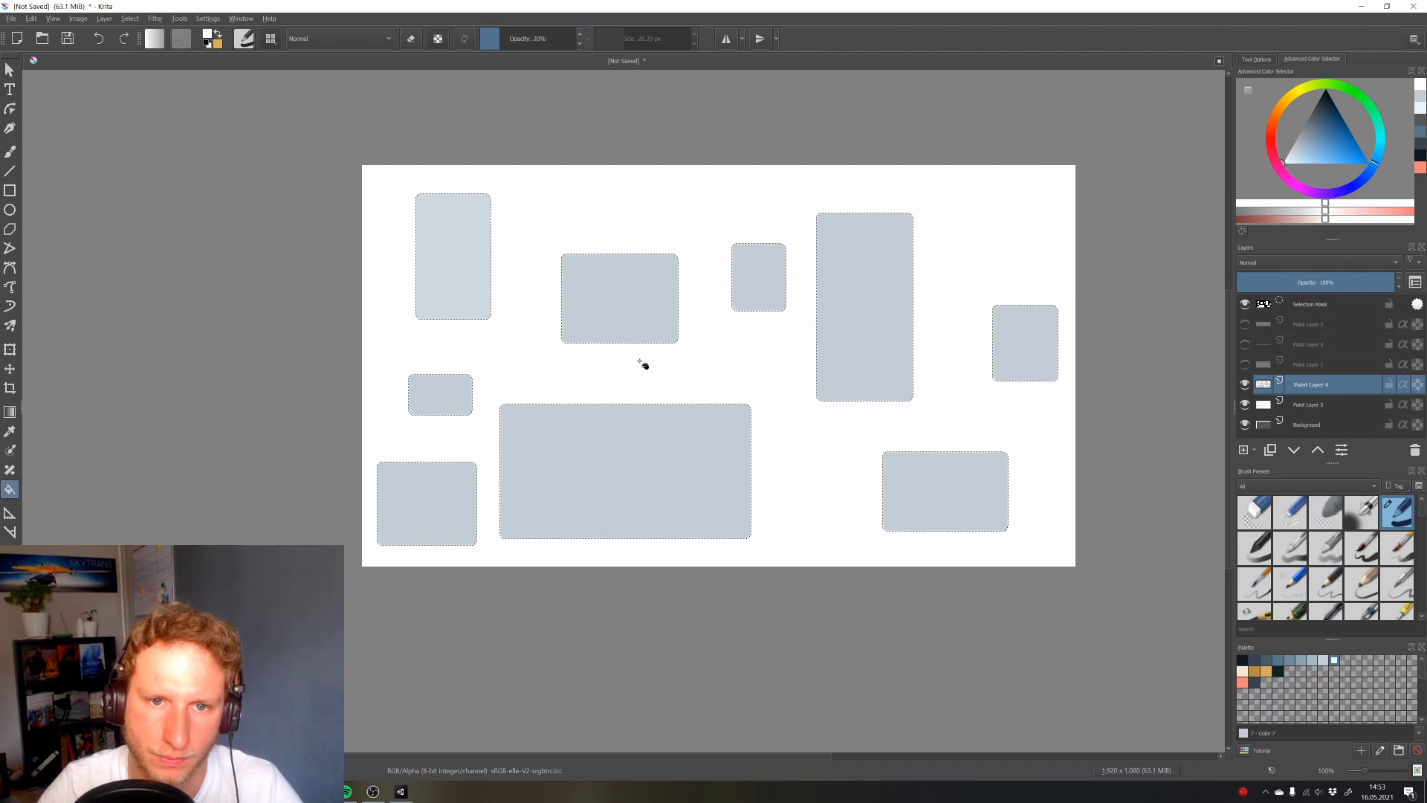
pyautogui.hotkey('ctrl', 'z')
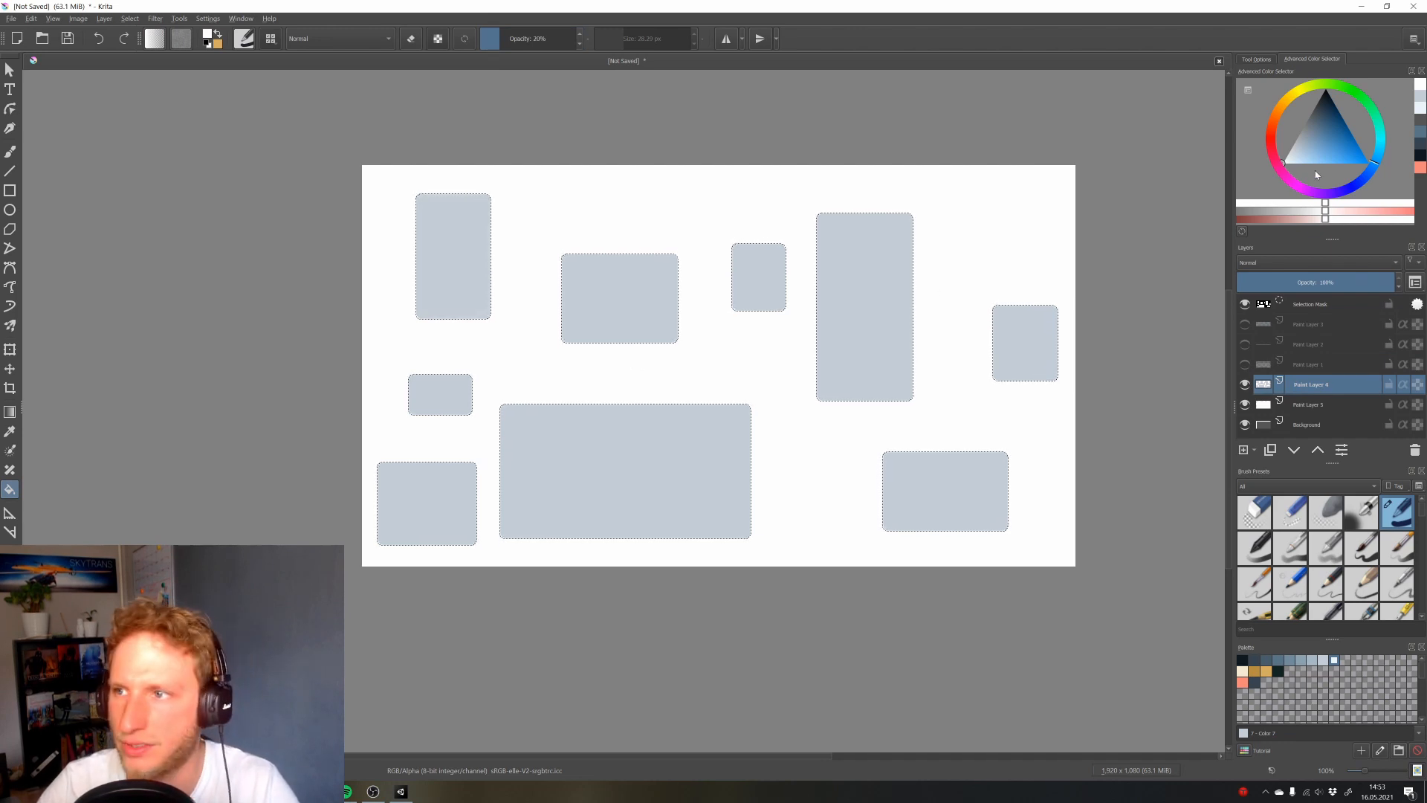
# Lighten every selected block with a white fill at 28% opacity, and deselect
pyautogui.click(508, 42)
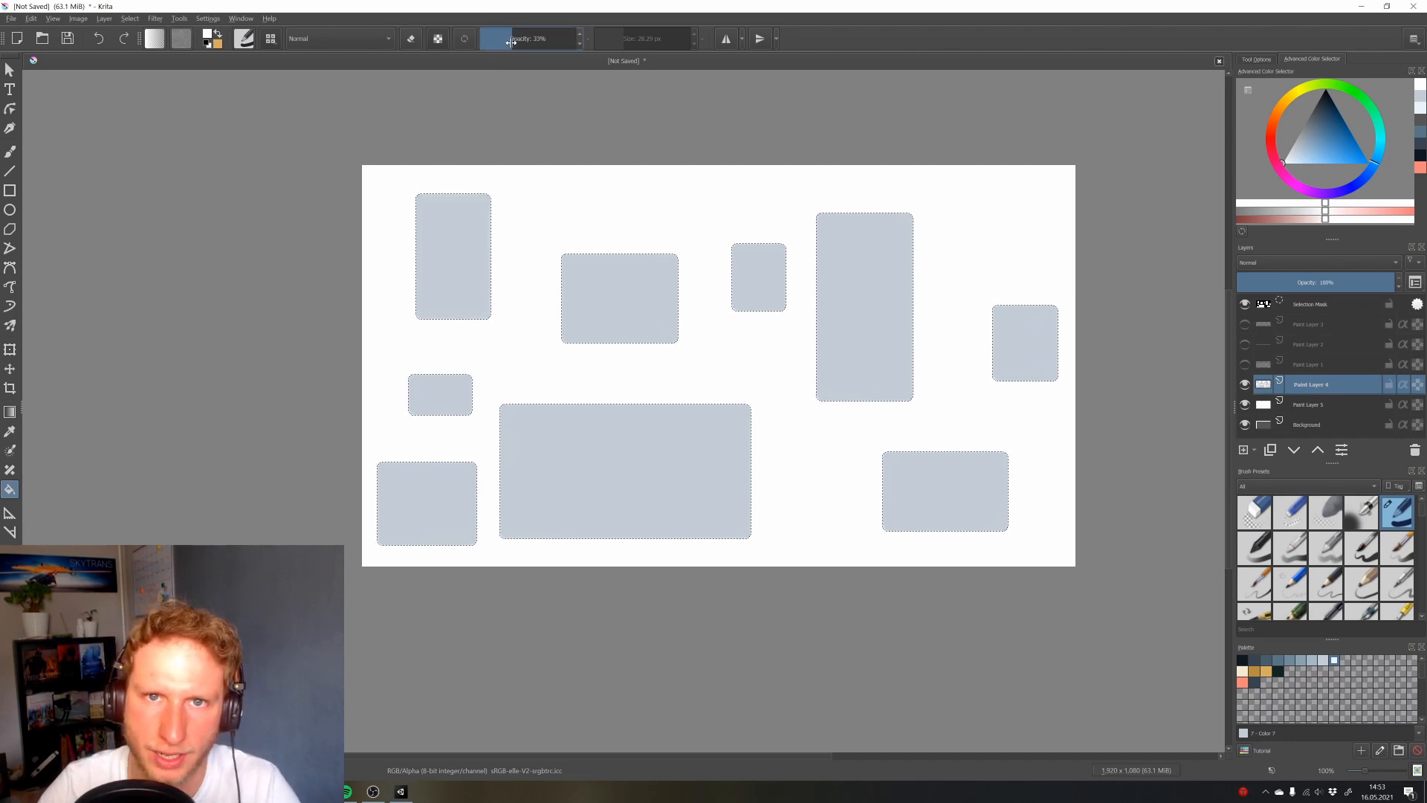
pyautogui.moveTo(508, 42); pyautogui.dragTo(504, 41)
pyautogui.click(473, 288)
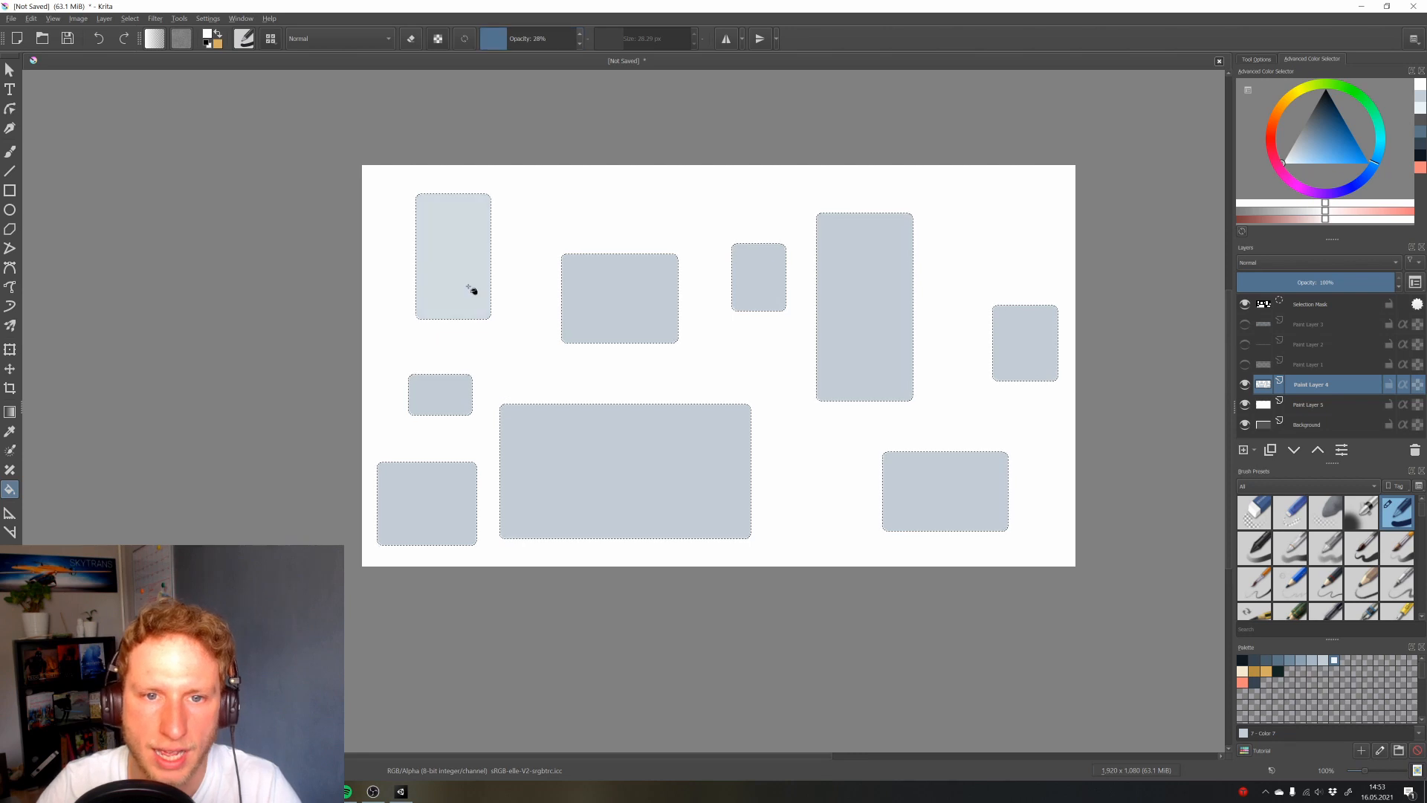
pyautogui.click(446, 409)
pyautogui.click(421, 503)
pyautogui.click(545, 502)
pyautogui.click(622, 306)
pyautogui.click(756, 294)
pyautogui.click(862, 292)
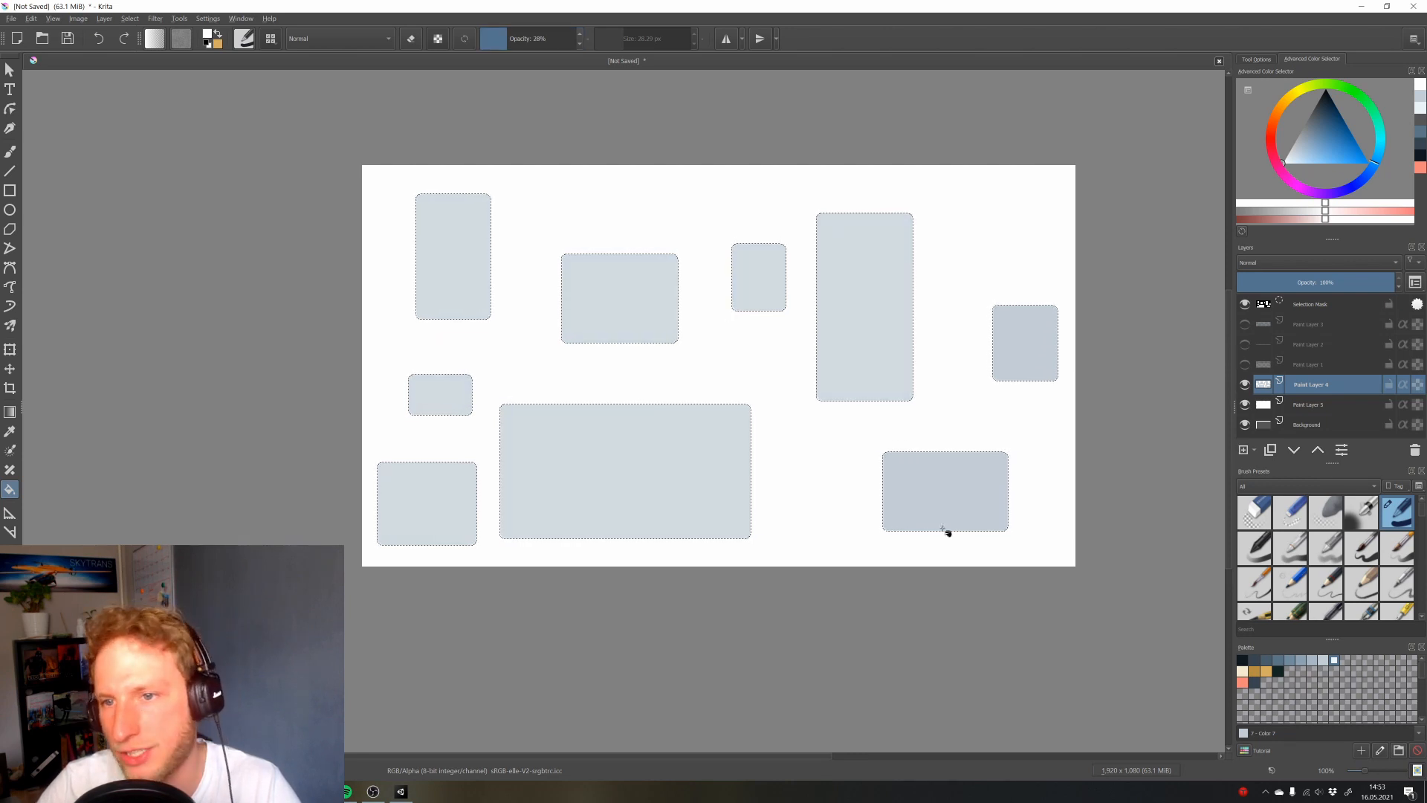
pyautogui.click(965, 520)
pyautogui.click(1039, 346)
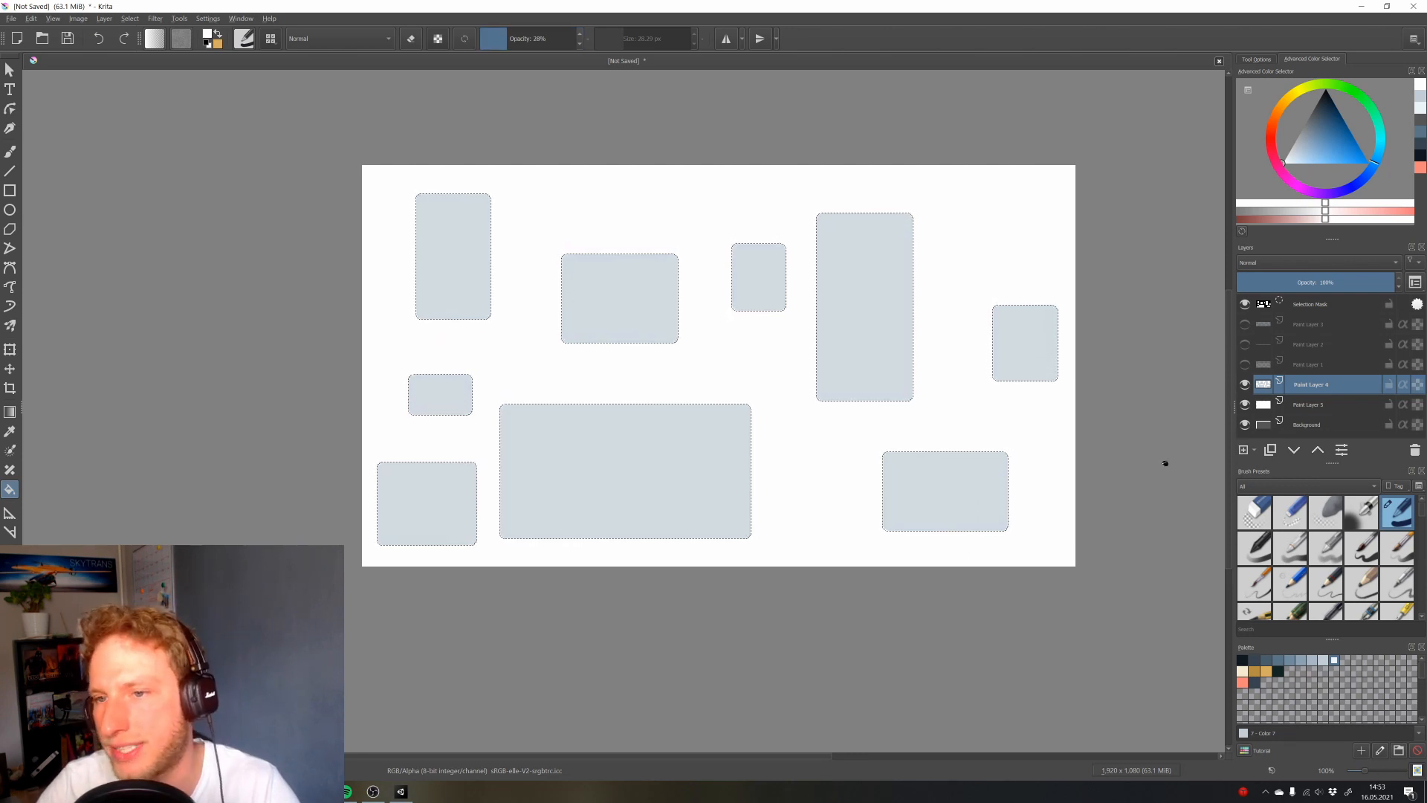
pyautogui.hotkey('ctrl', 'shift', 'a')
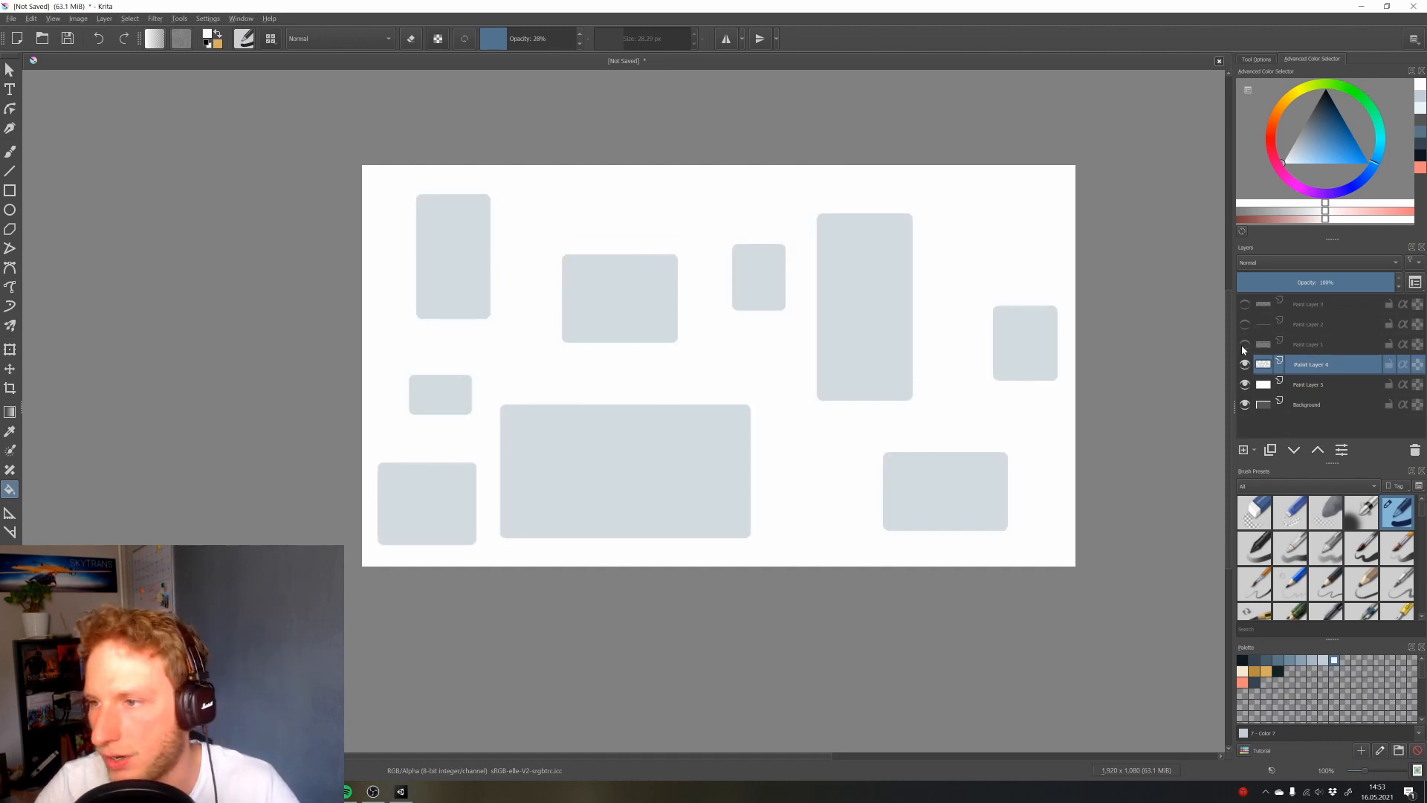
# Show Paint Layers 1, 2 and 3 to judge the block tone against the platforms, and hide them again
pyautogui.click(1244, 344)
pyautogui.click(1245, 324)
pyautogui.click(1245, 304)
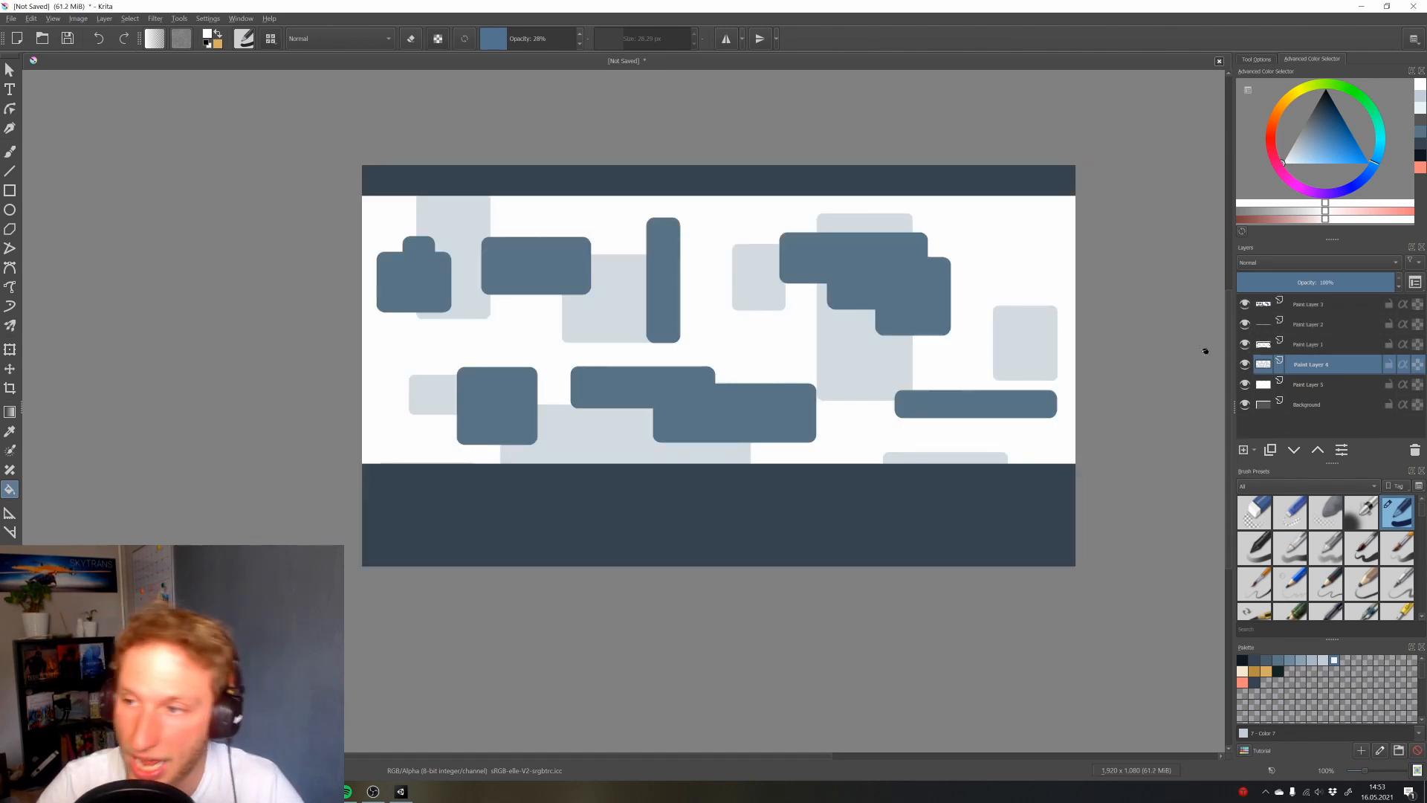
pyautogui.click(1245, 344)
pyautogui.click(1245, 324)
pyautogui.click(1245, 304)
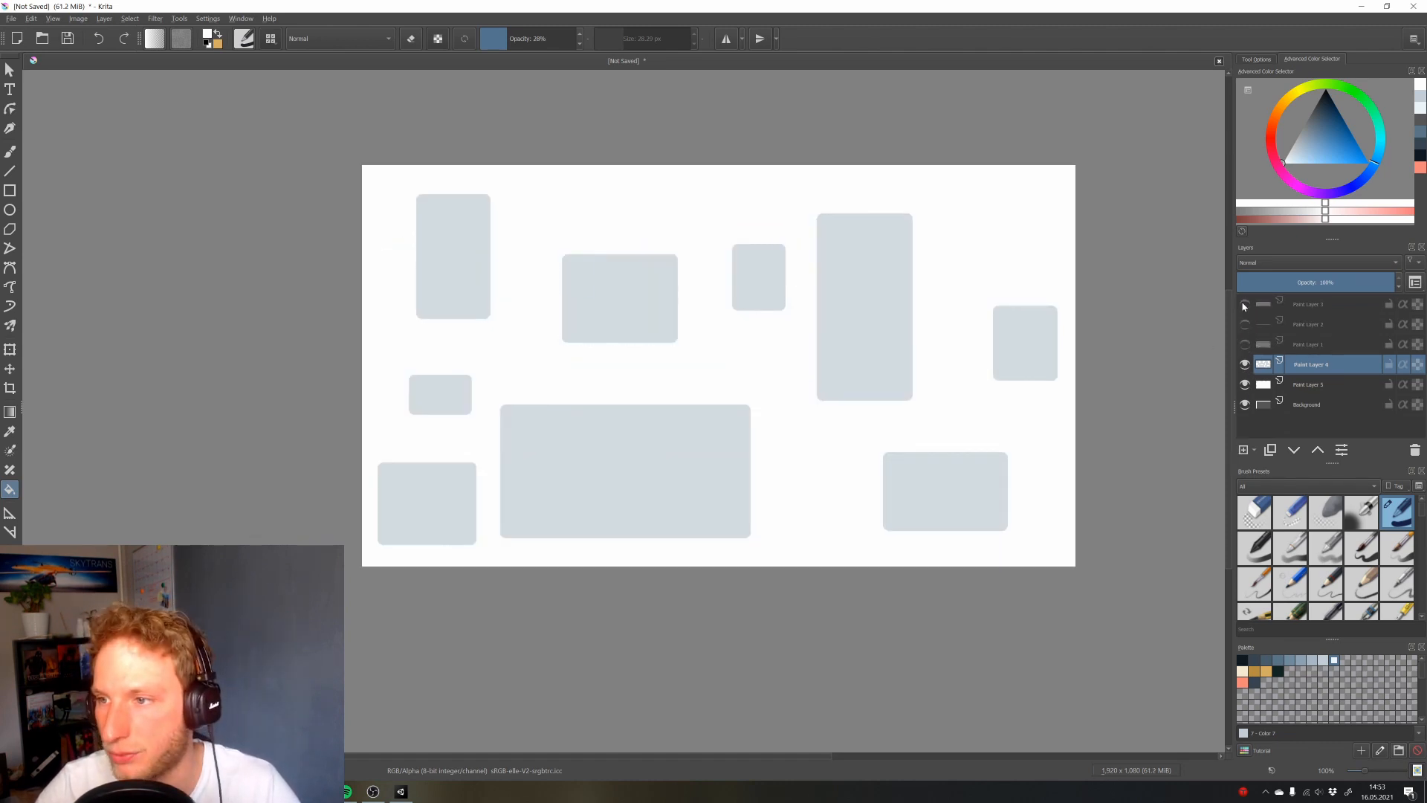
# Lighten the Paint Layer 4 blocks once more with a white fill at 28% opacity, and show Paint Layers 1, 2 and 3
pyautogui.keyDown('ctrl'); pyautogui.click(1263, 364); pyautogui.keyUp('ctrl')
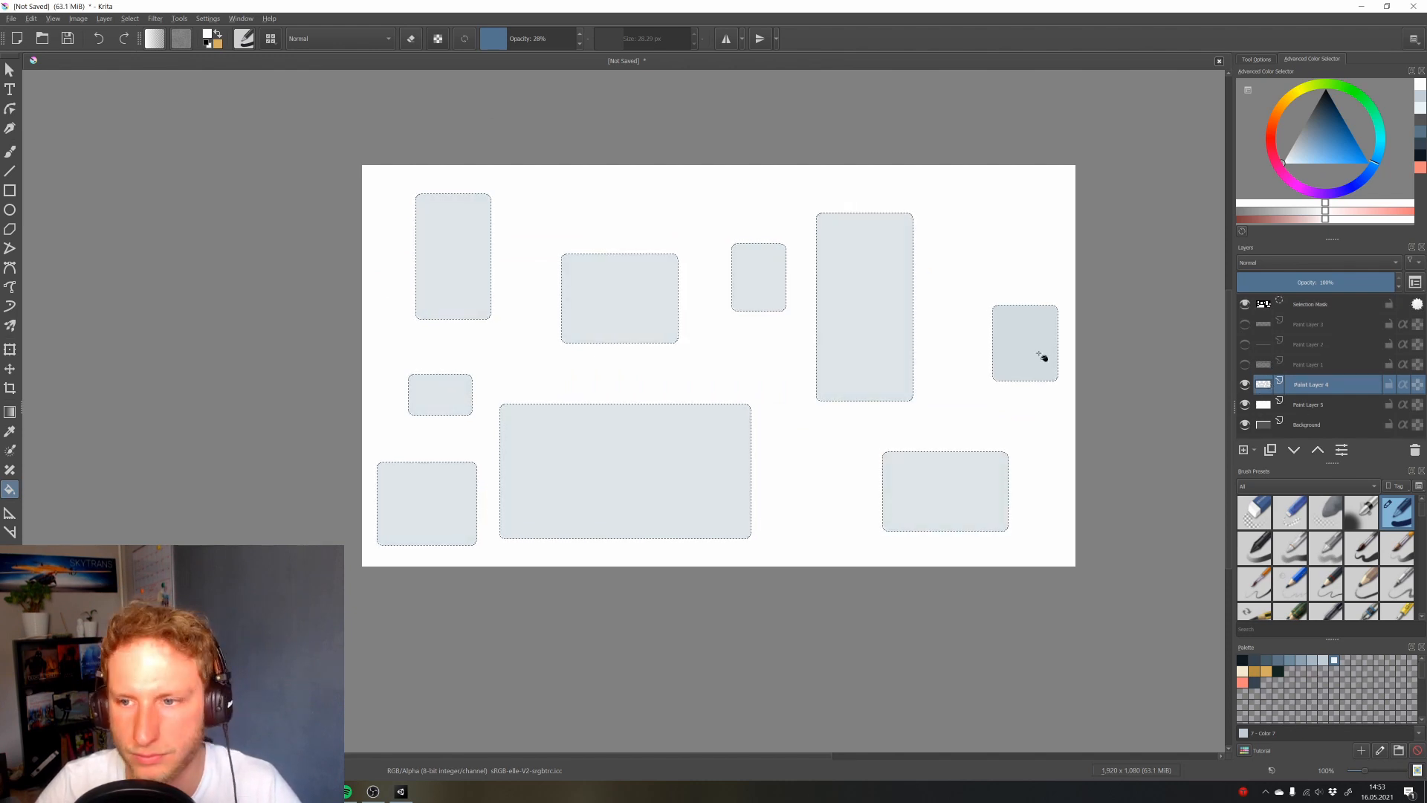
pyautogui.hotkey('ctrl', 'shift', 'a')
pyautogui.click(1245, 344)
pyautogui.click(1245, 324)
pyautogui.click(1245, 304)
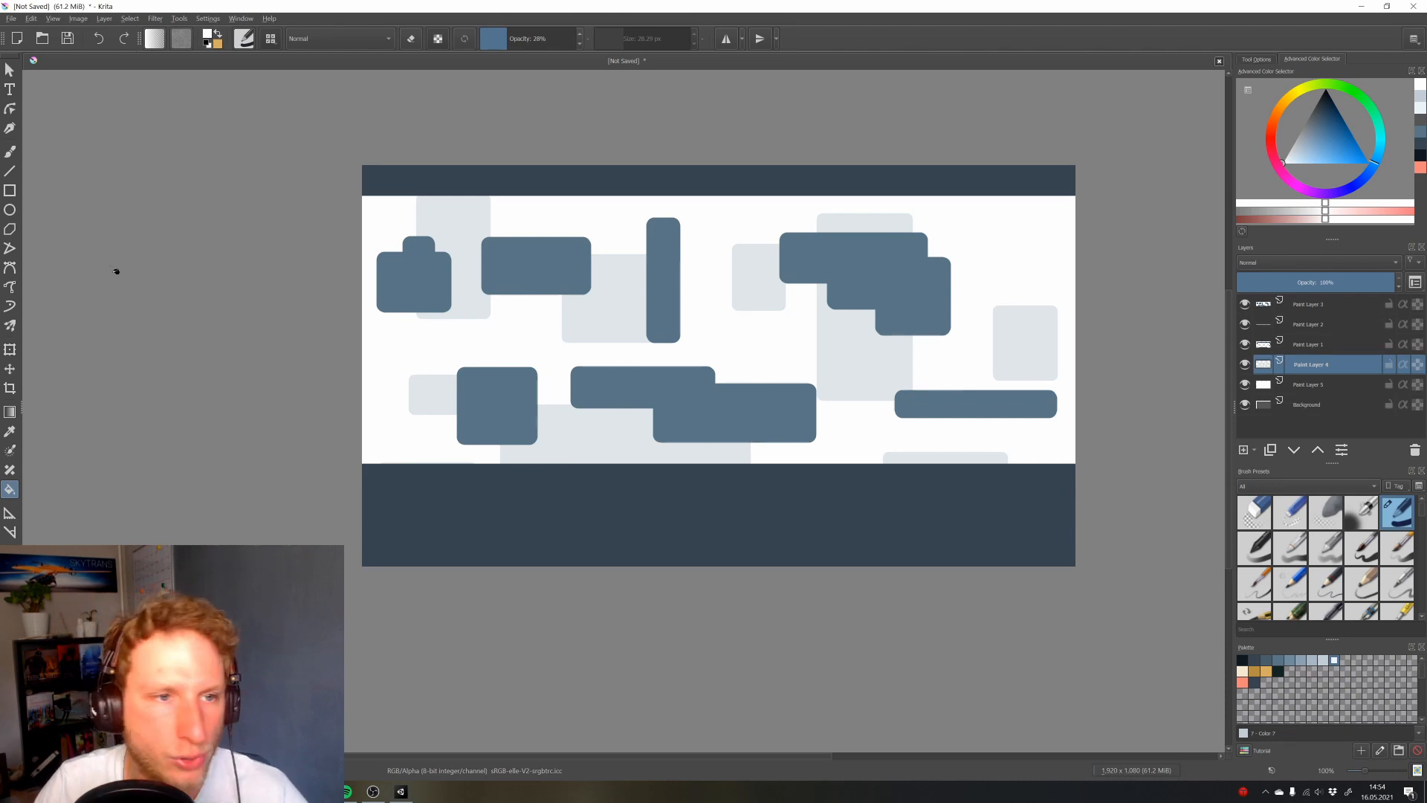
# Try a freehand brush stroke in a light blue-grey palette colour beside the upper-right platform, and undo it
pyautogui.press('b')
pyautogui.click(1312, 660)
pyautogui.moveTo(1001, 255)
pyautogui.mouseDown()
pyautogui.moveTo(874, 314)
pyautogui.moveTo(1030, 356)
pyautogui.mouseUp()
pyautogui.hotkey('ctrl', 'z')
# Set the foreground colour to the pale blue-grey swatch beside white in the palette, try freehand strokes with it, and undo them
pyautogui.click(1324, 659)
pyautogui.moveTo(952, 318); pyautogui.dragTo(1040, 335)
pyautogui.moveTo(1007, 328); pyautogui.dragTo(990, 363)
pyautogui.hotkey('ctrl', 'z')
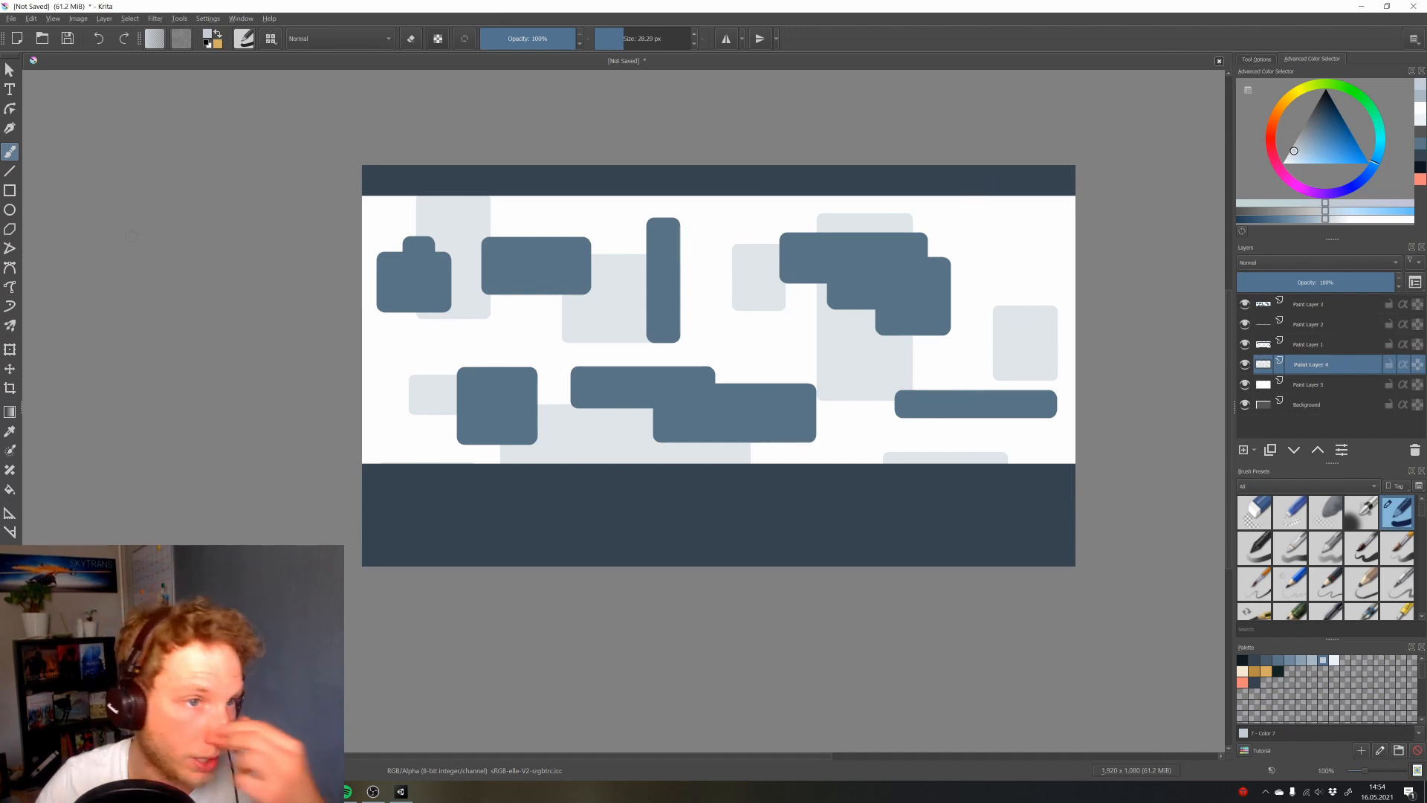
# Set the brush size to about 88 px and draw a straight vertical pipe through the right part of the scene on Paint Layer 4
pyautogui.click(636, 39)
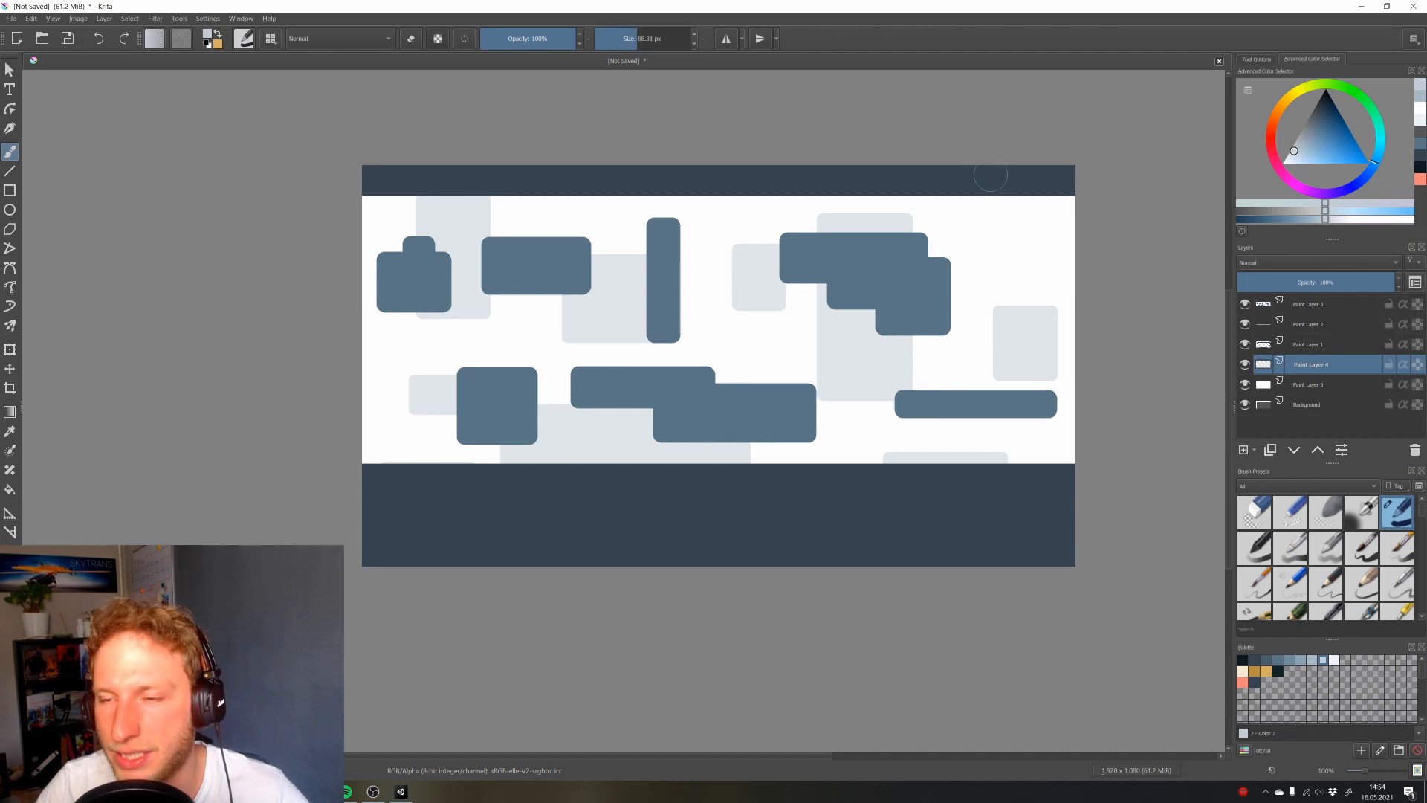
pyautogui.press('v')
pyautogui.moveTo(995, 133); pyautogui.dragTo(991, 587)
pyautogui.press('b')
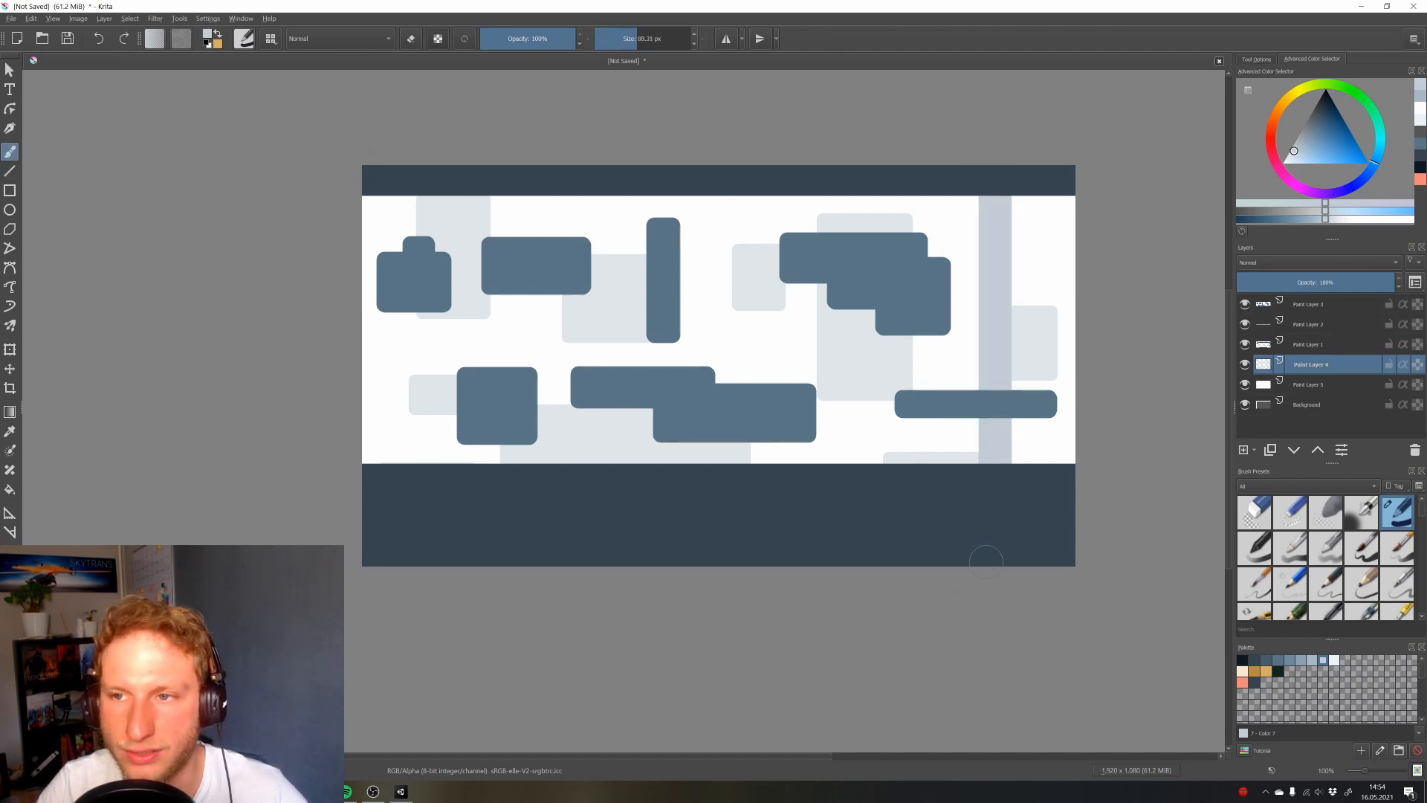
# Draw a Bezier pipe from the ceiling down the middle of the scene, curving right to run off the canvas edge
pyautogui.press('n')
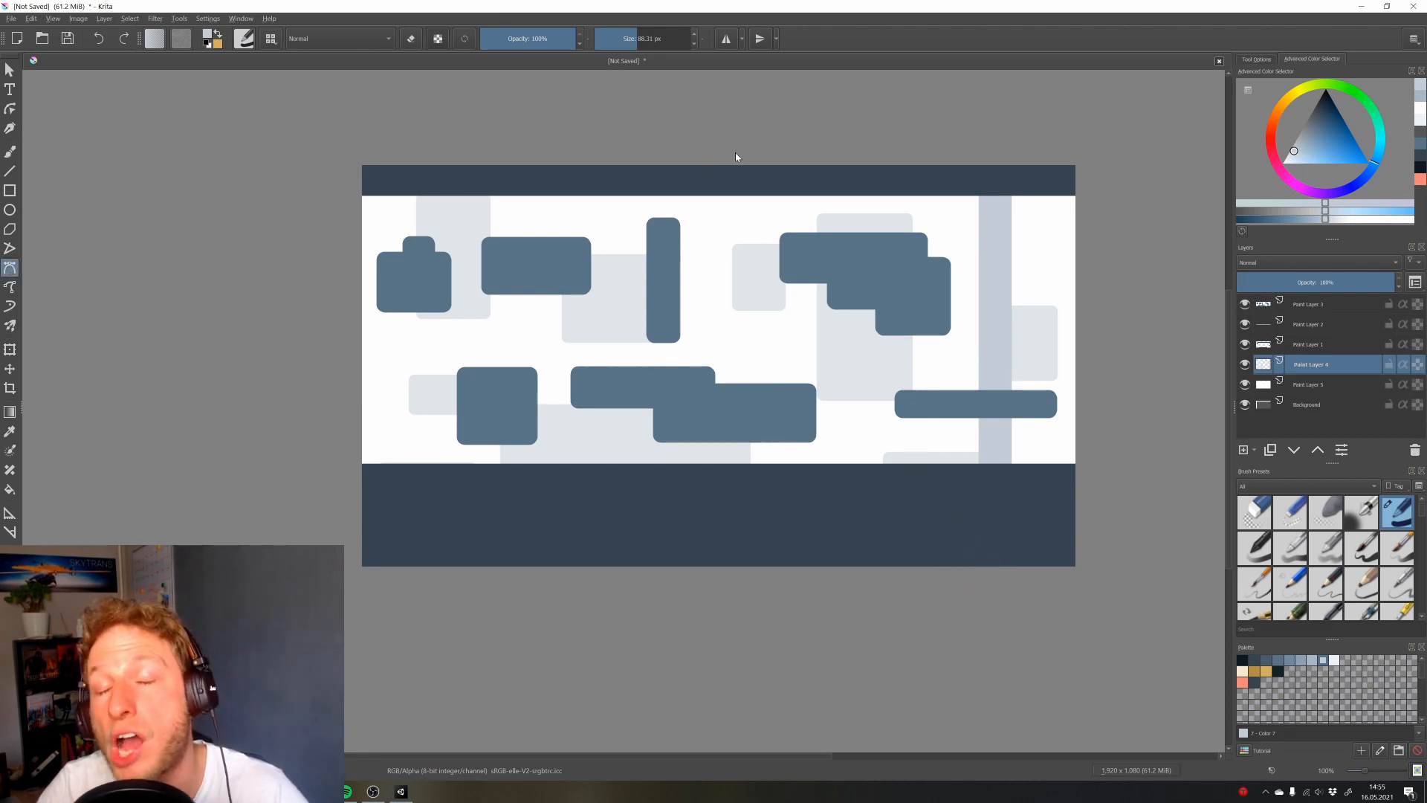
pyautogui.moveTo(718, 154); pyautogui.dragTo(718, 169)
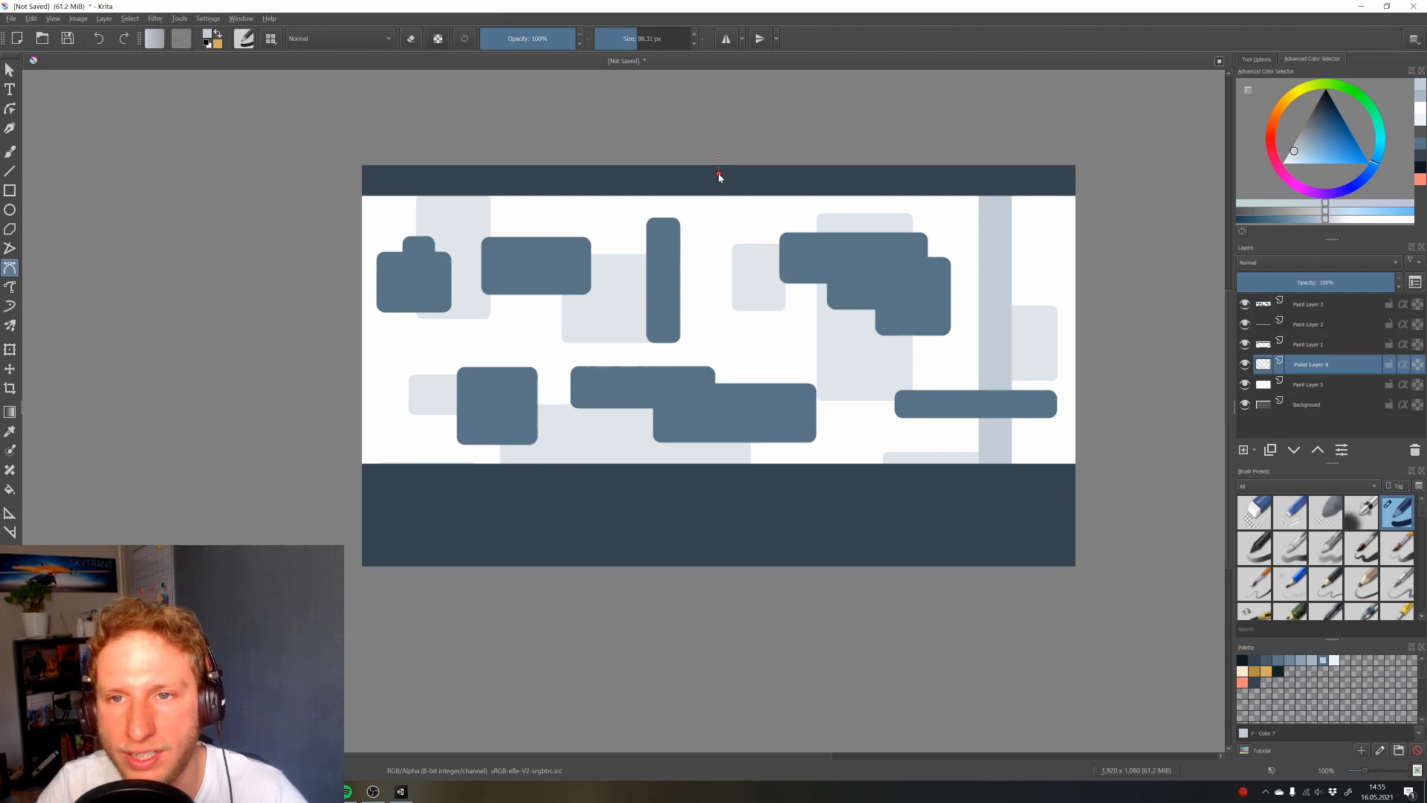
pyautogui.moveTo(719, 177); pyautogui.dragTo(719, 177)
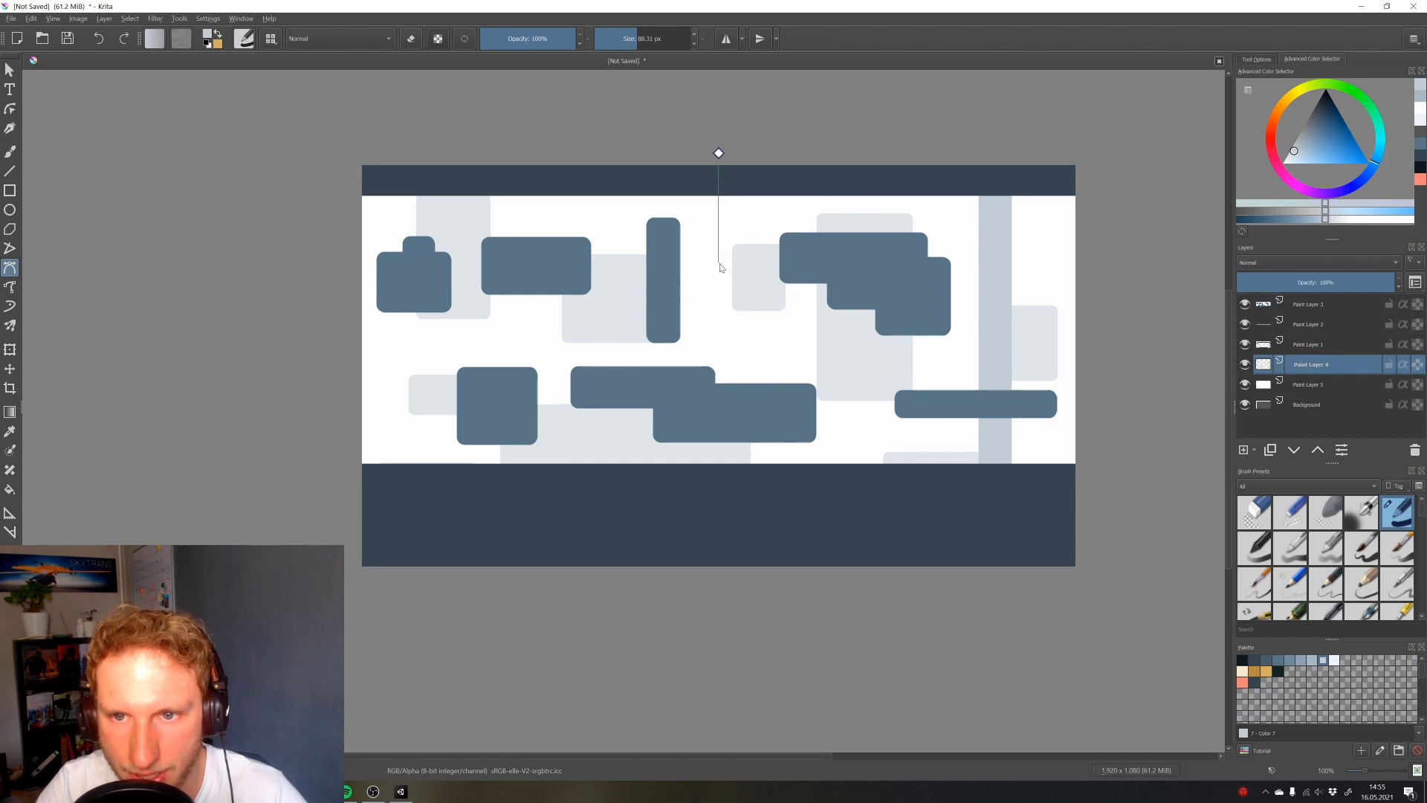
pyautogui.moveTo(718, 298); pyautogui.dragTo(719, 311)
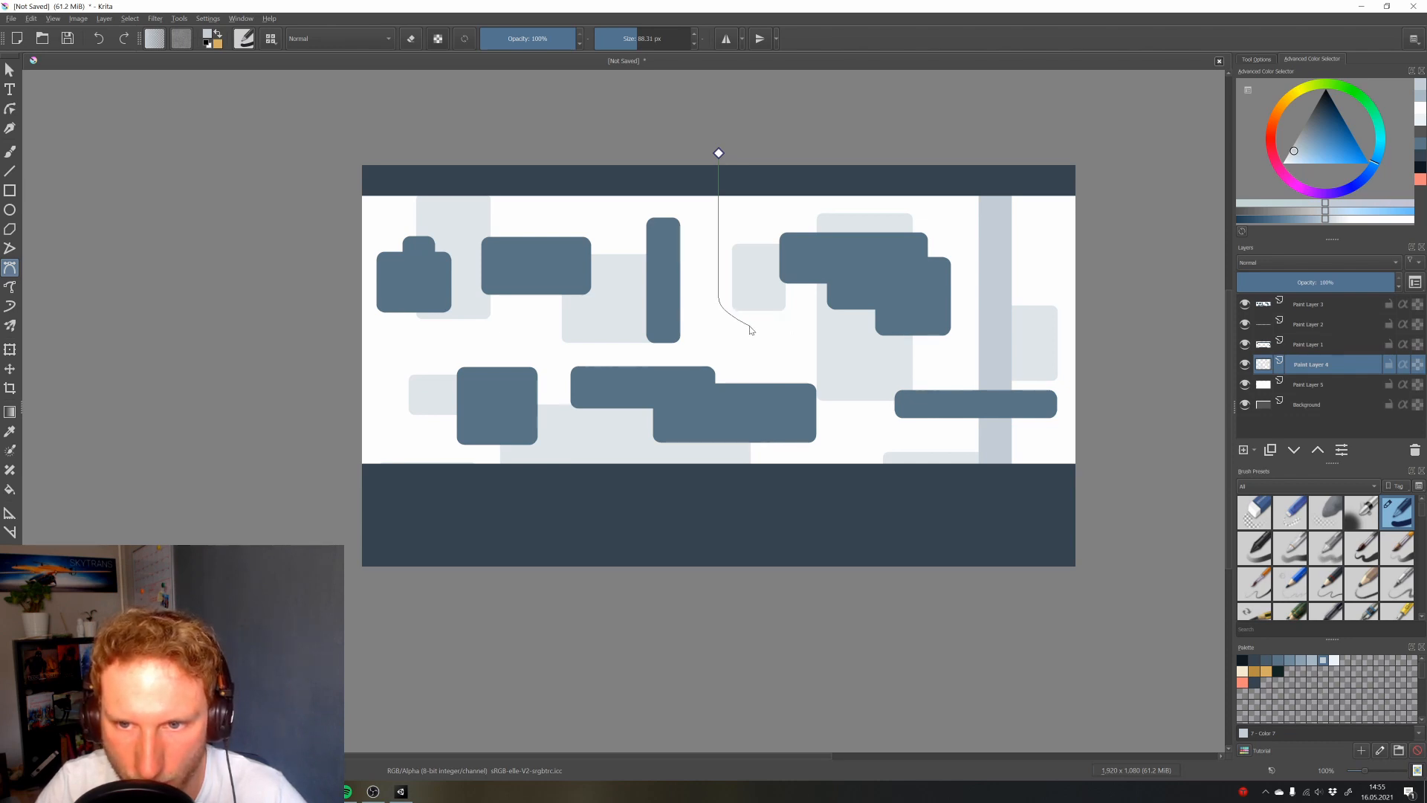
pyautogui.moveTo(730, 323); pyautogui.dragTo(776, 327)
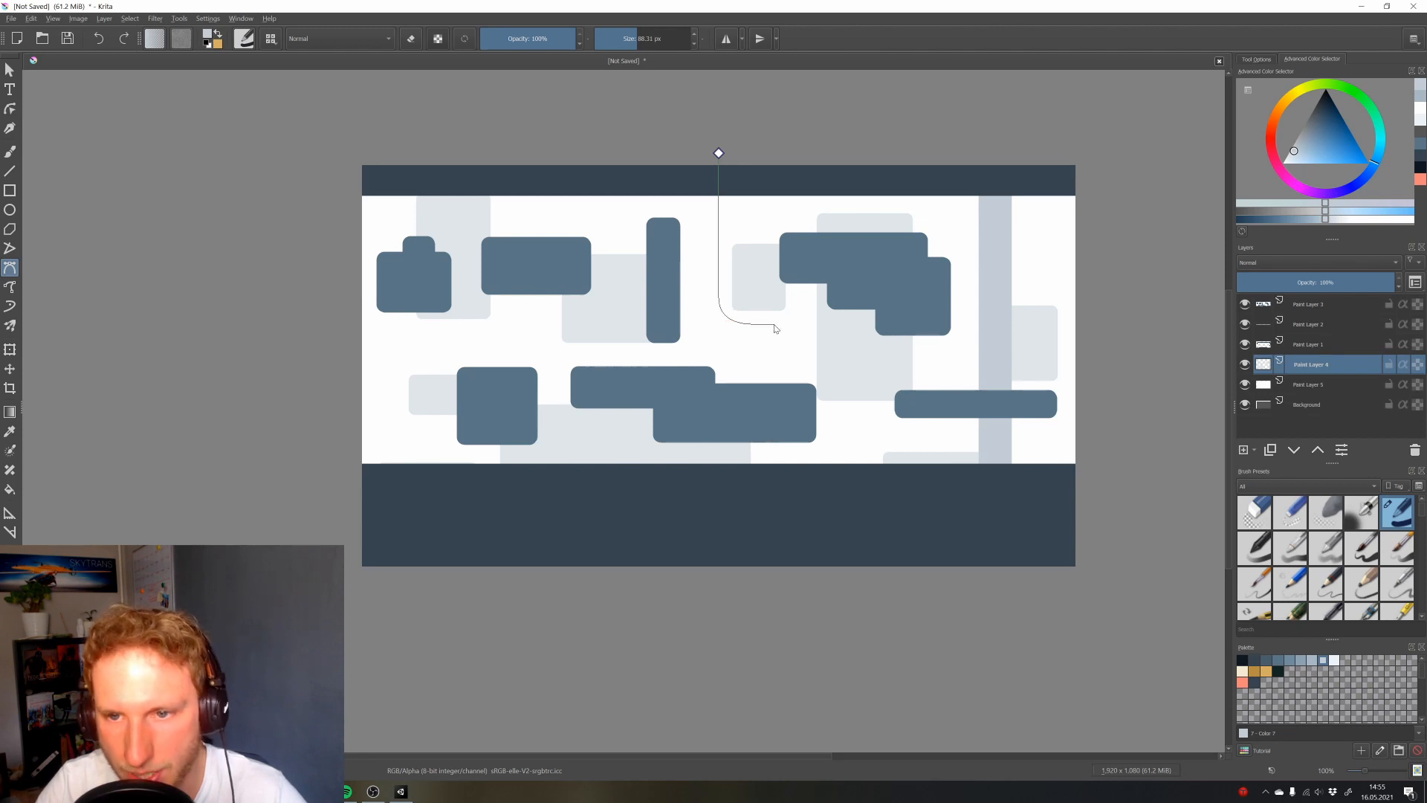
pyautogui.doubleClick(1108, 327)
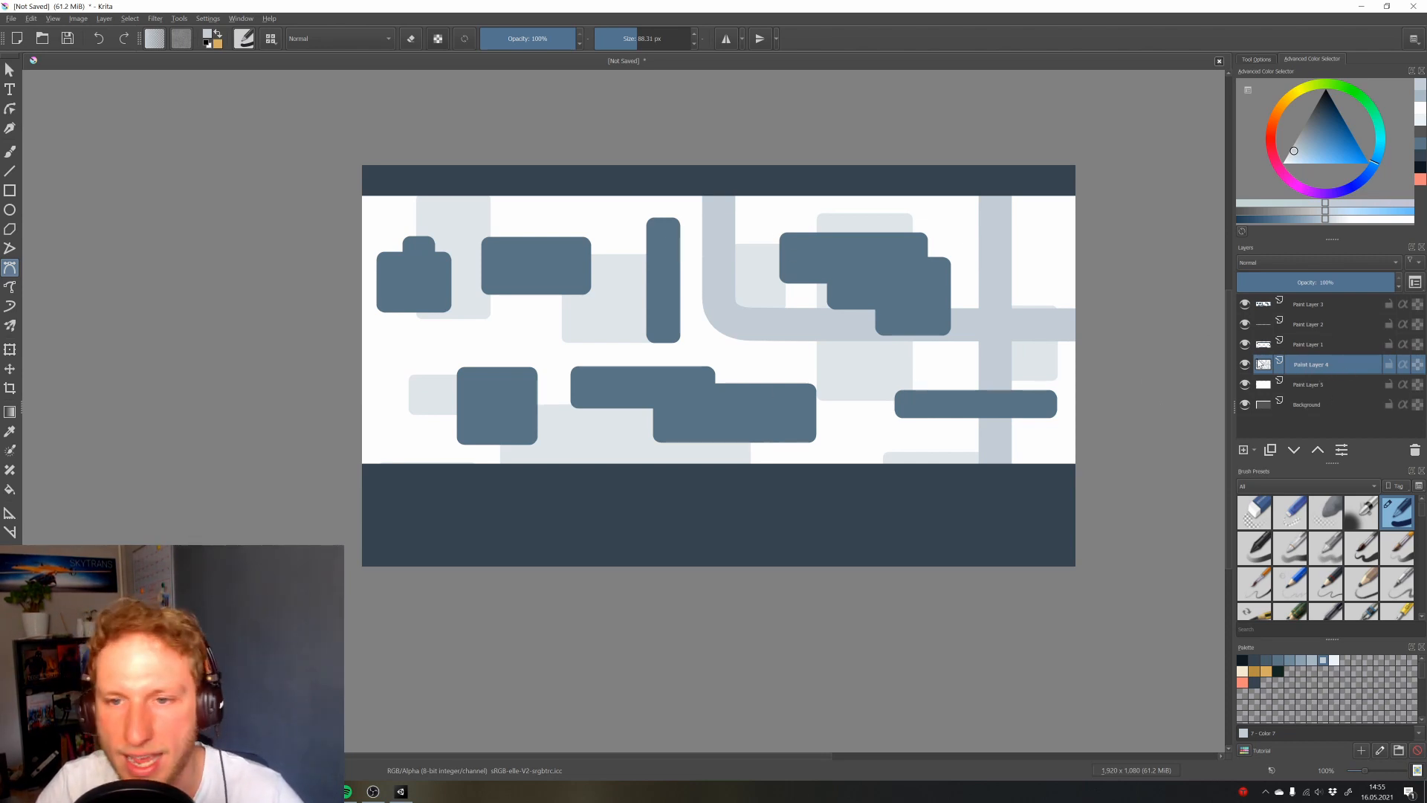
# Undo the pipes drawn on Paint Layer 4 and add a new paint layer above it
pyautogui.click(9, 69)
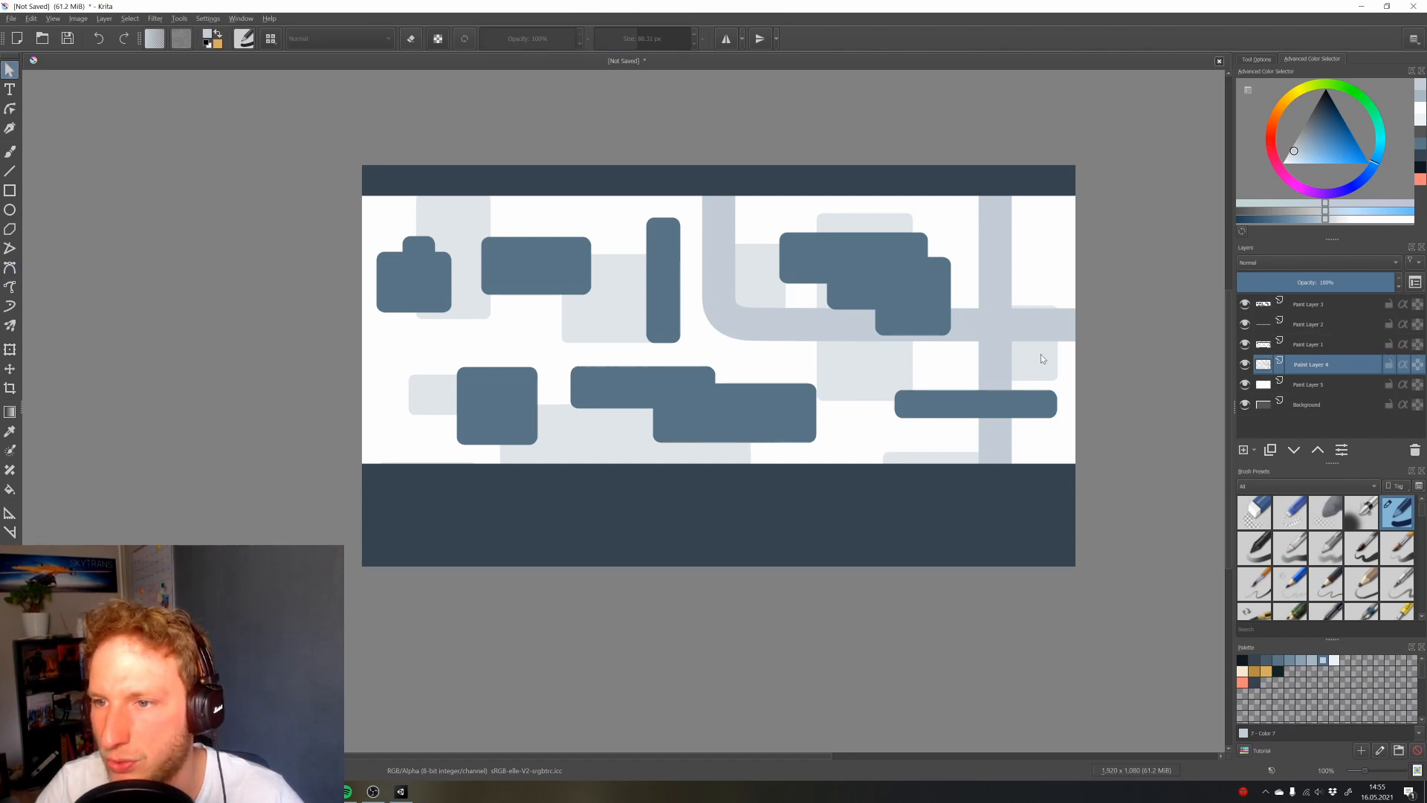
pyautogui.hotkey('ctrl', 'z')
pyautogui.hotkey('ctrl', 'z')
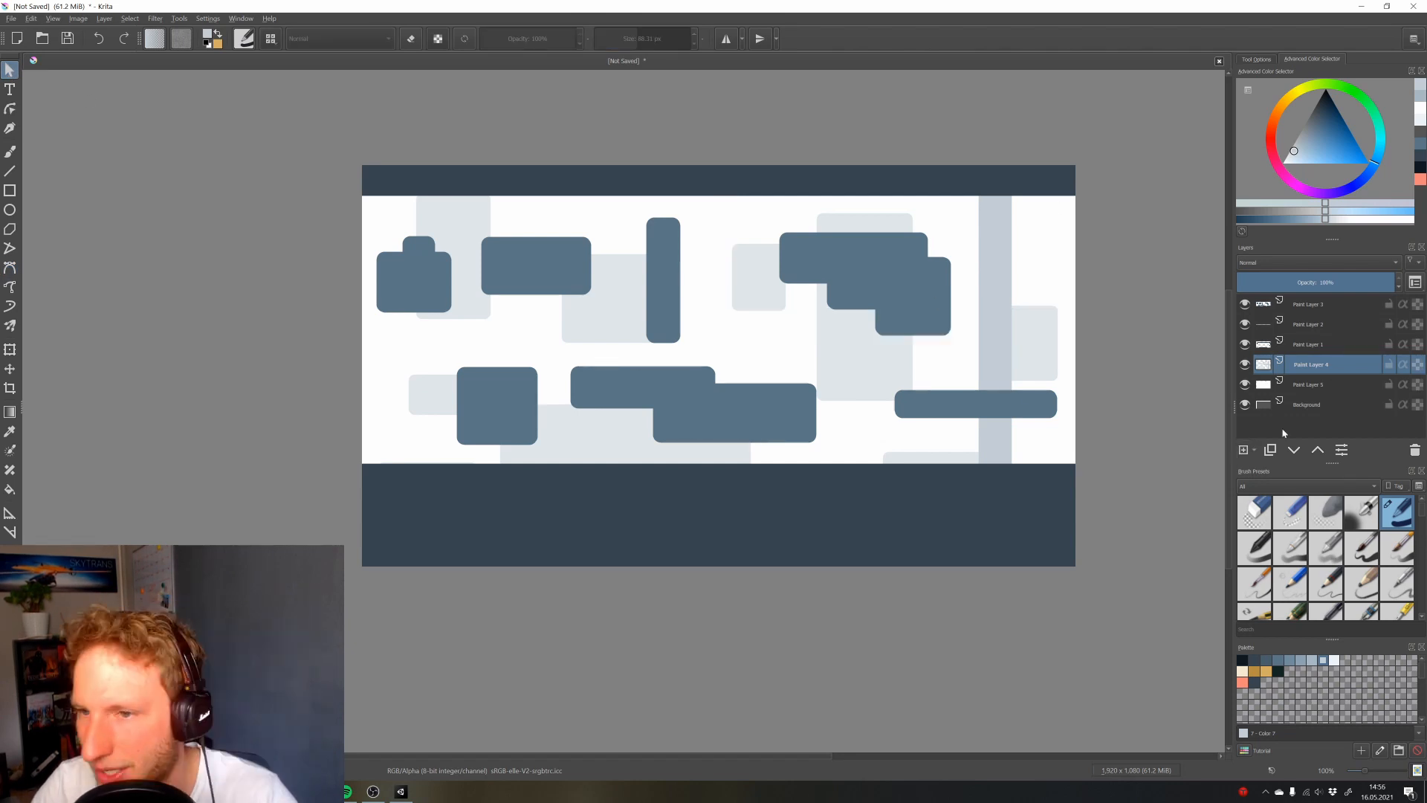
pyautogui.click(1245, 450)
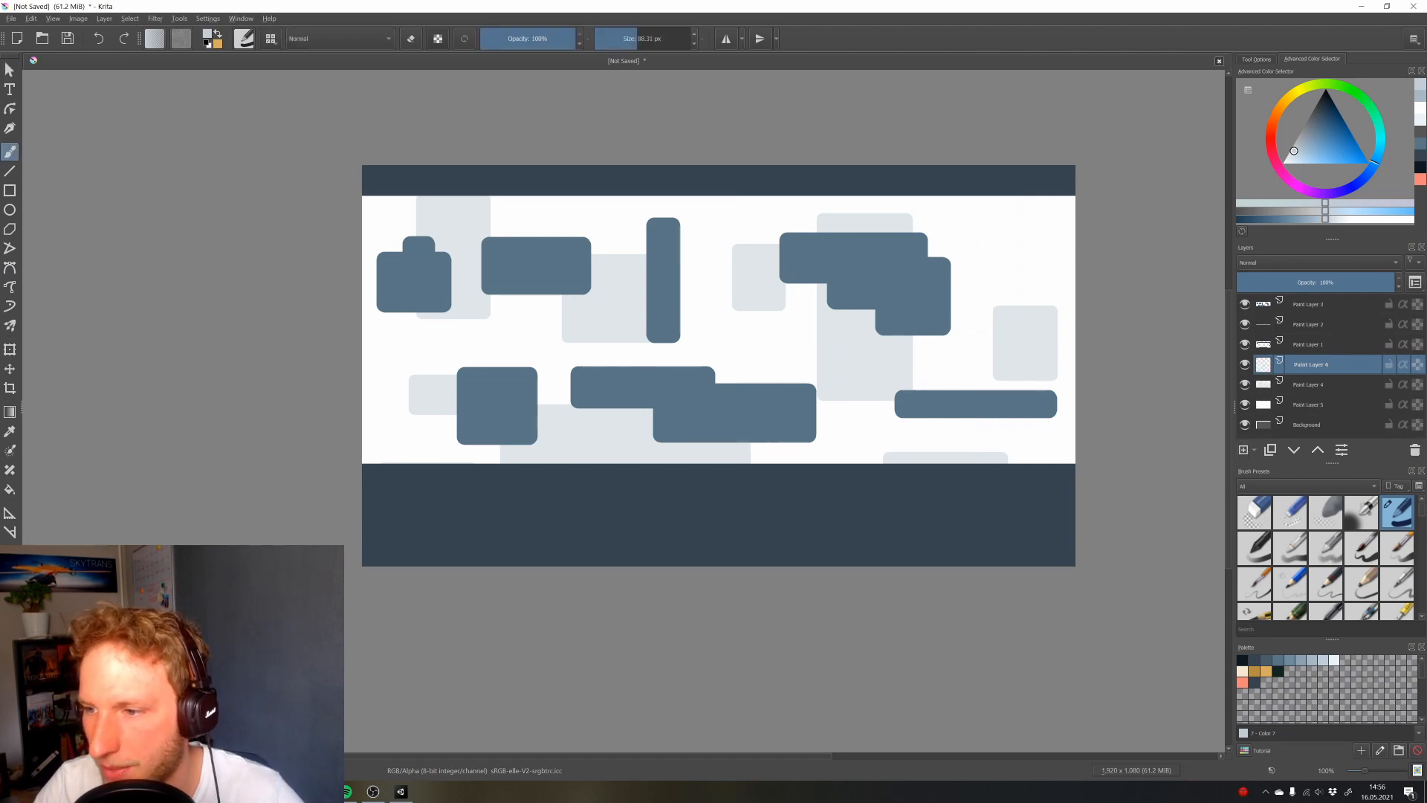
# On the new layer, draw a straight vertical pipe near the centre and a Bezier pipe from the ceiling bending left off the canvas
pyautogui.press('v')
pyautogui.moveTo(810, 201); pyautogui.dragTo(810, 476)
pyautogui.click(10, 268)
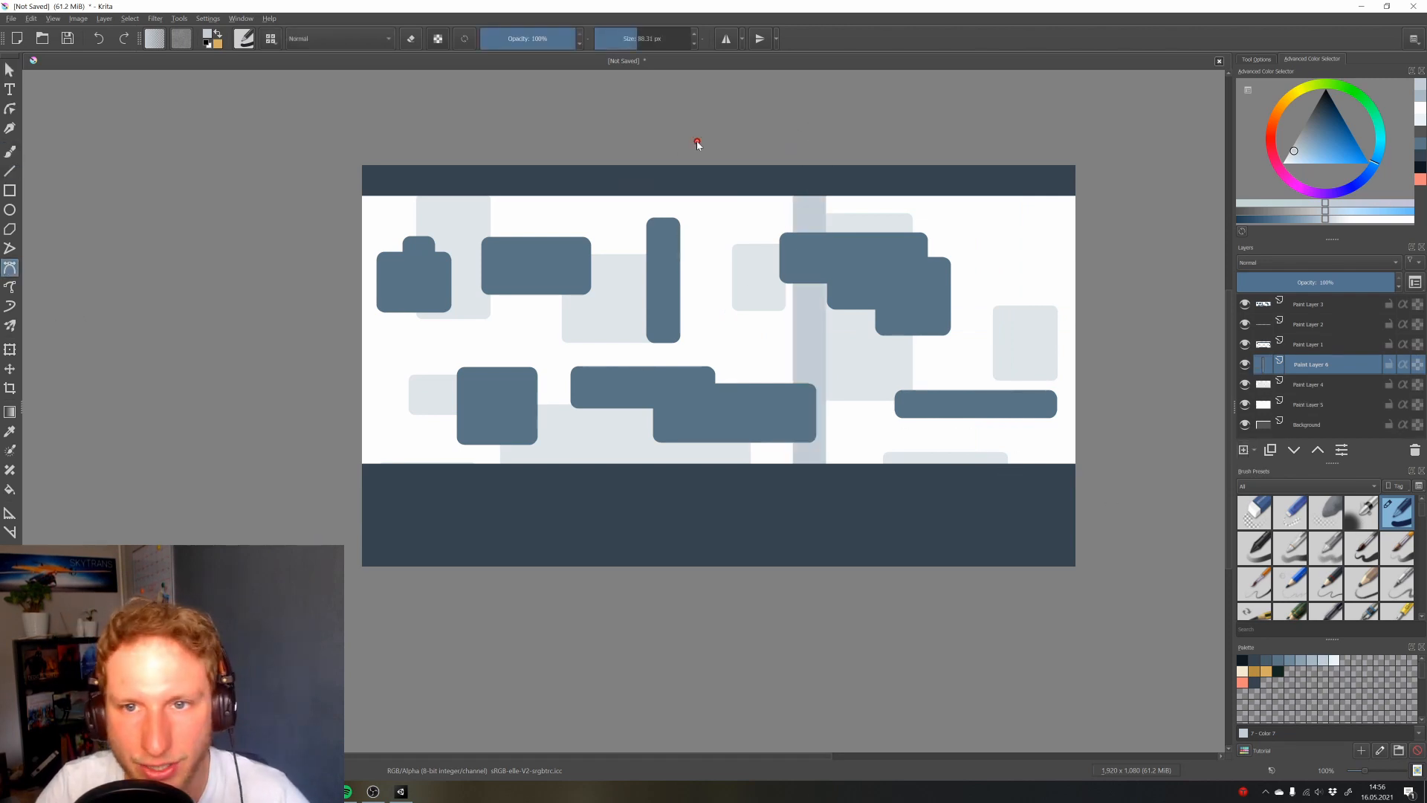
pyautogui.hotkey('ctrl', 'z')
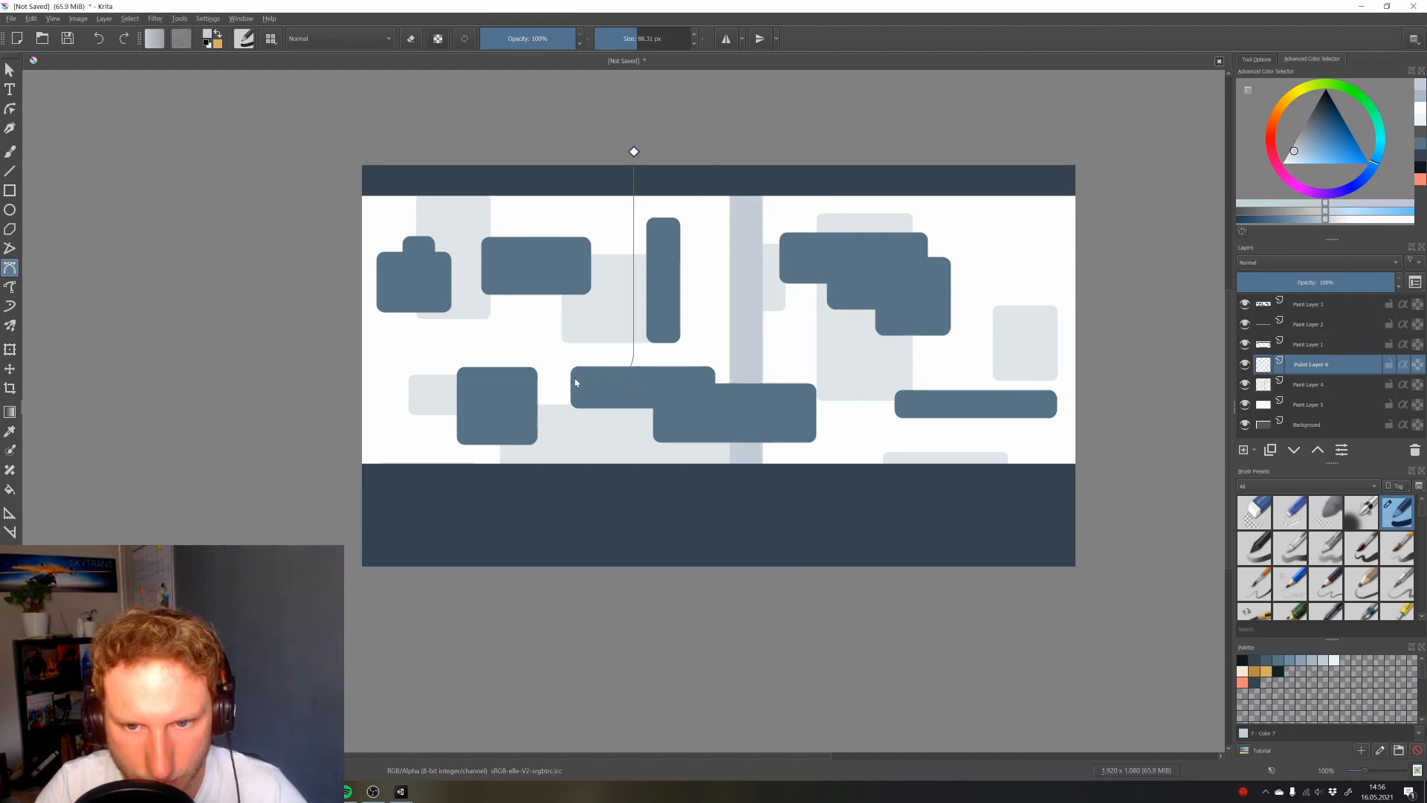
pyautogui.doubleClick(313, 376)
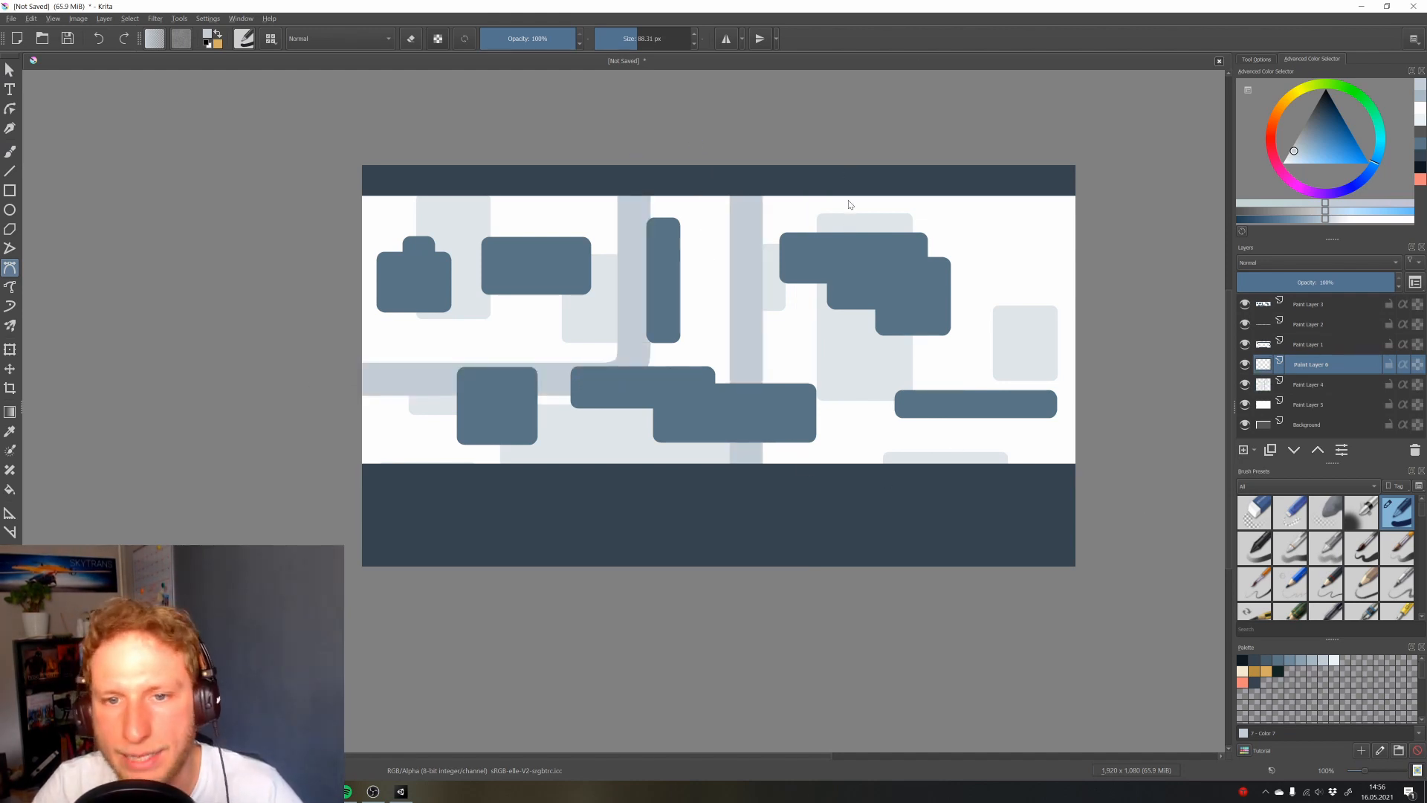
pyautogui.click(885, 149)
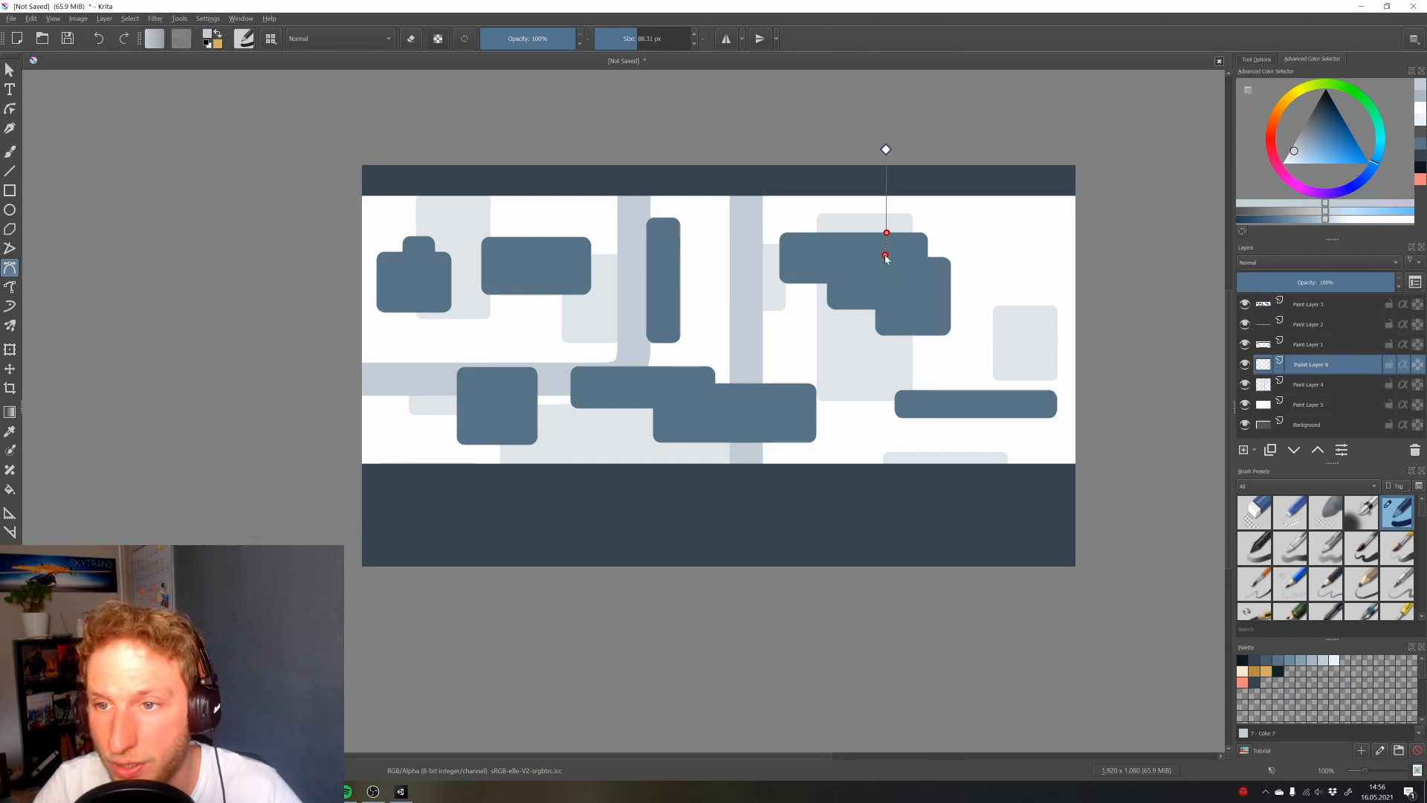
pyautogui.moveTo(885, 244); pyautogui.dragTo(885, 261)
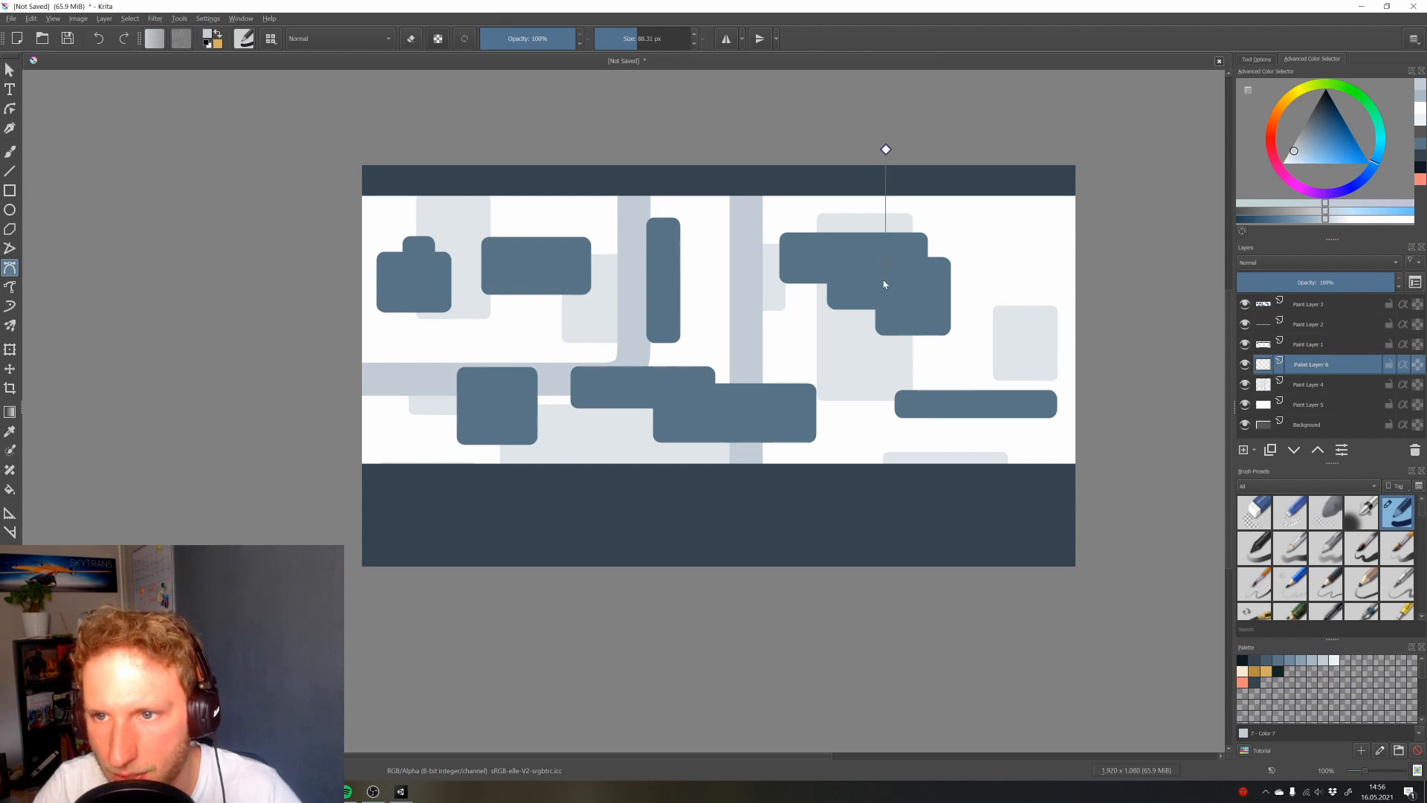
pyautogui.moveTo(924, 273); pyautogui.dragTo(953, 274)
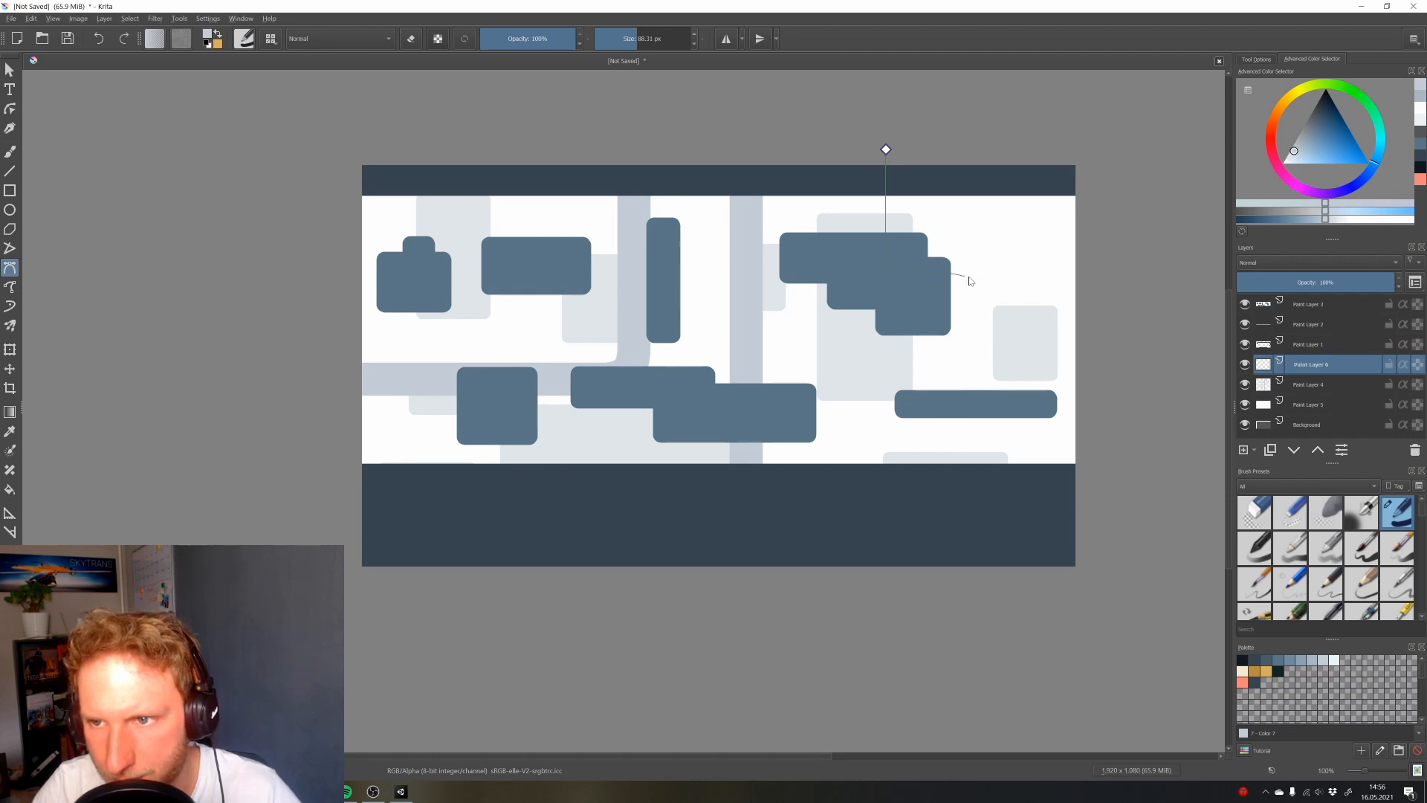
pyautogui.press('BackSpace')
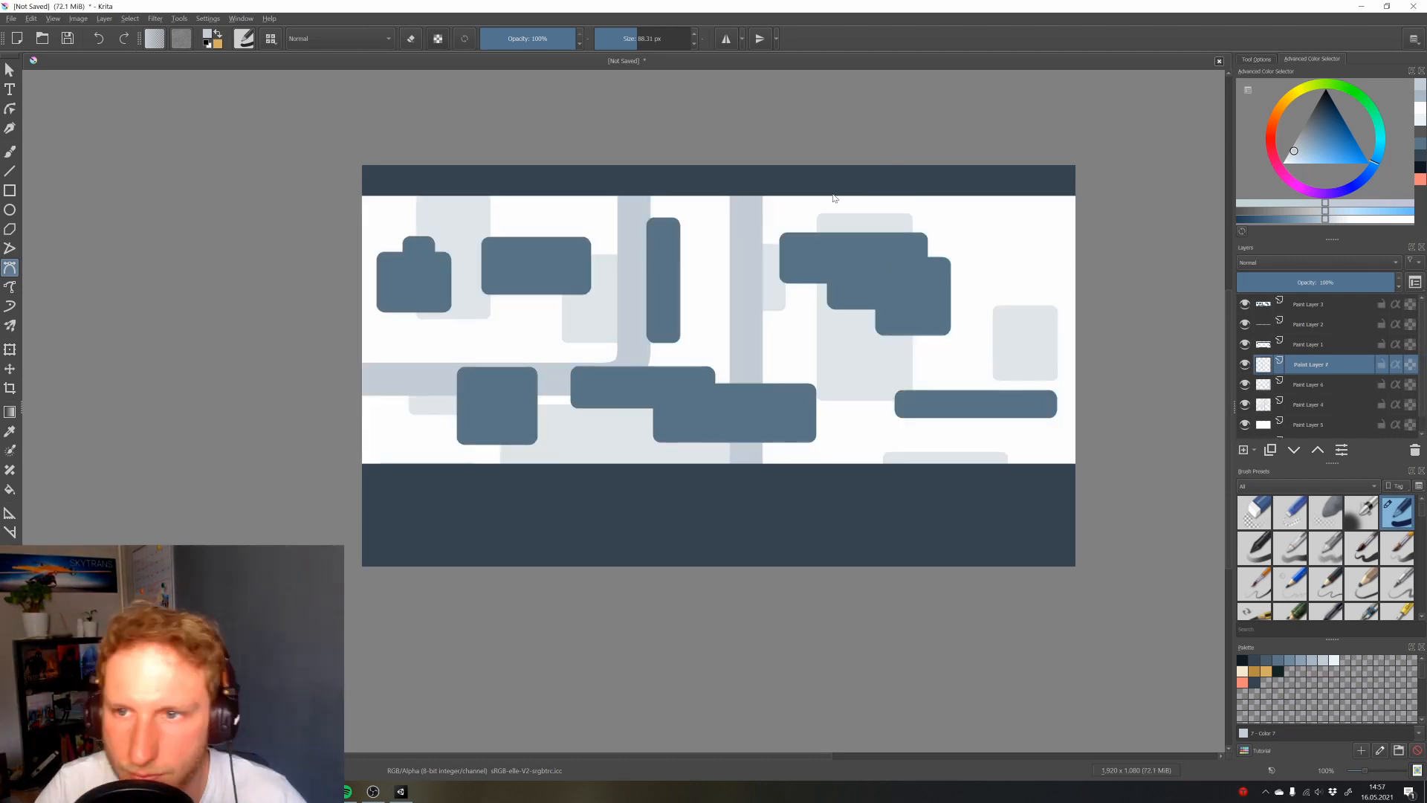
# On another new layer, draw a U-shaped Bezier pipe from the ceiling, across below the upper-right platform, and back up
pyautogui.click(688, 181)
pyautogui.moveTo(689, 325)
pyautogui.mouseDown()
pyautogui.moveTo(689, 339)
pyautogui.moveTo(744, 350)
pyautogui.mouseUp()
pyautogui.moveTo(876, 350)
pyautogui.mouseDown()
pyautogui.moveTo(892, 351)
pyautogui.moveTo(912, 301)
pyautogui.mouseUp()
pyautogui.doubleClick(913, 154)
# Draw an arched Bezier pipe rising from the floor behind the thin lower-right platform and returning down to the floor
pyautogui.click(911, 582)
pyautogui.click(910, 424)
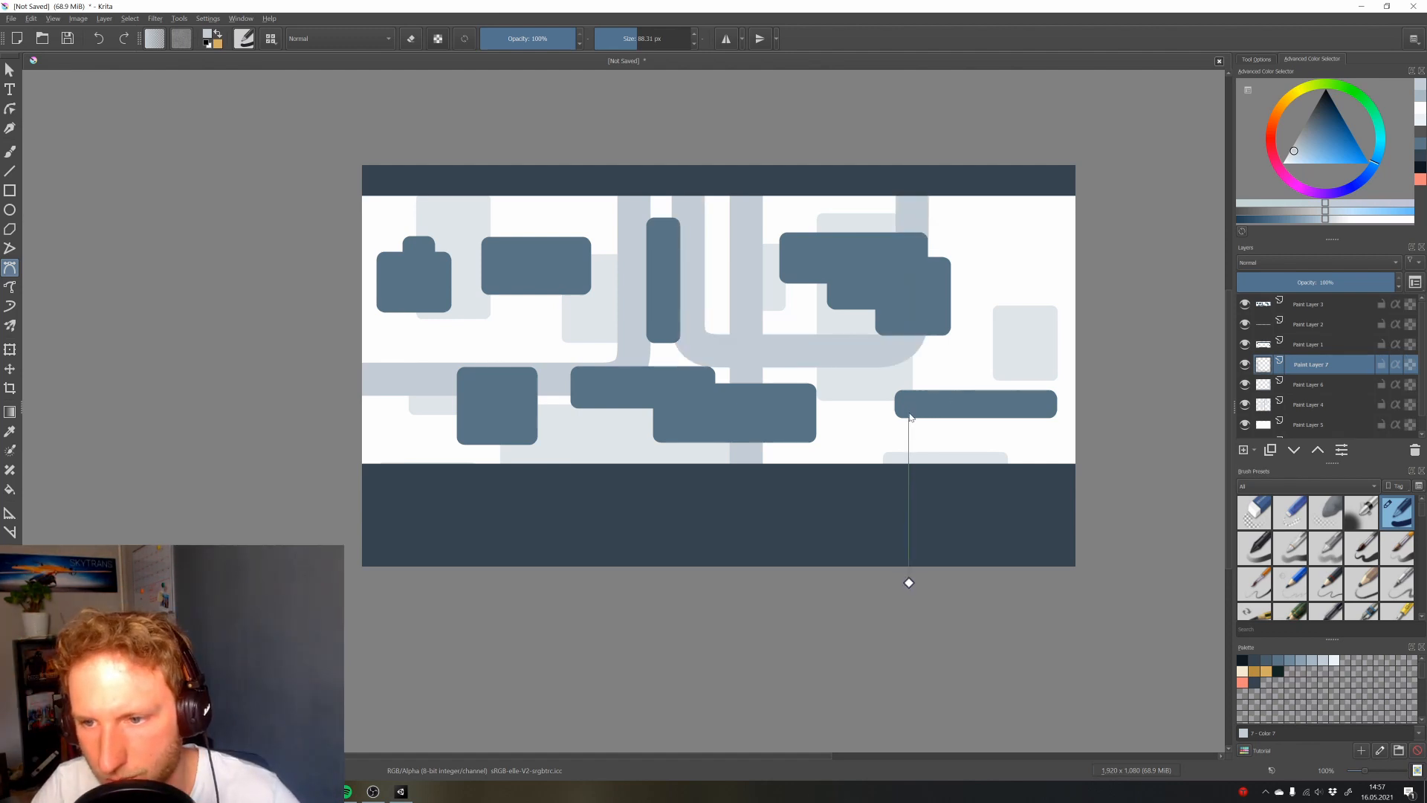
pyautogui.click(1023, 403)
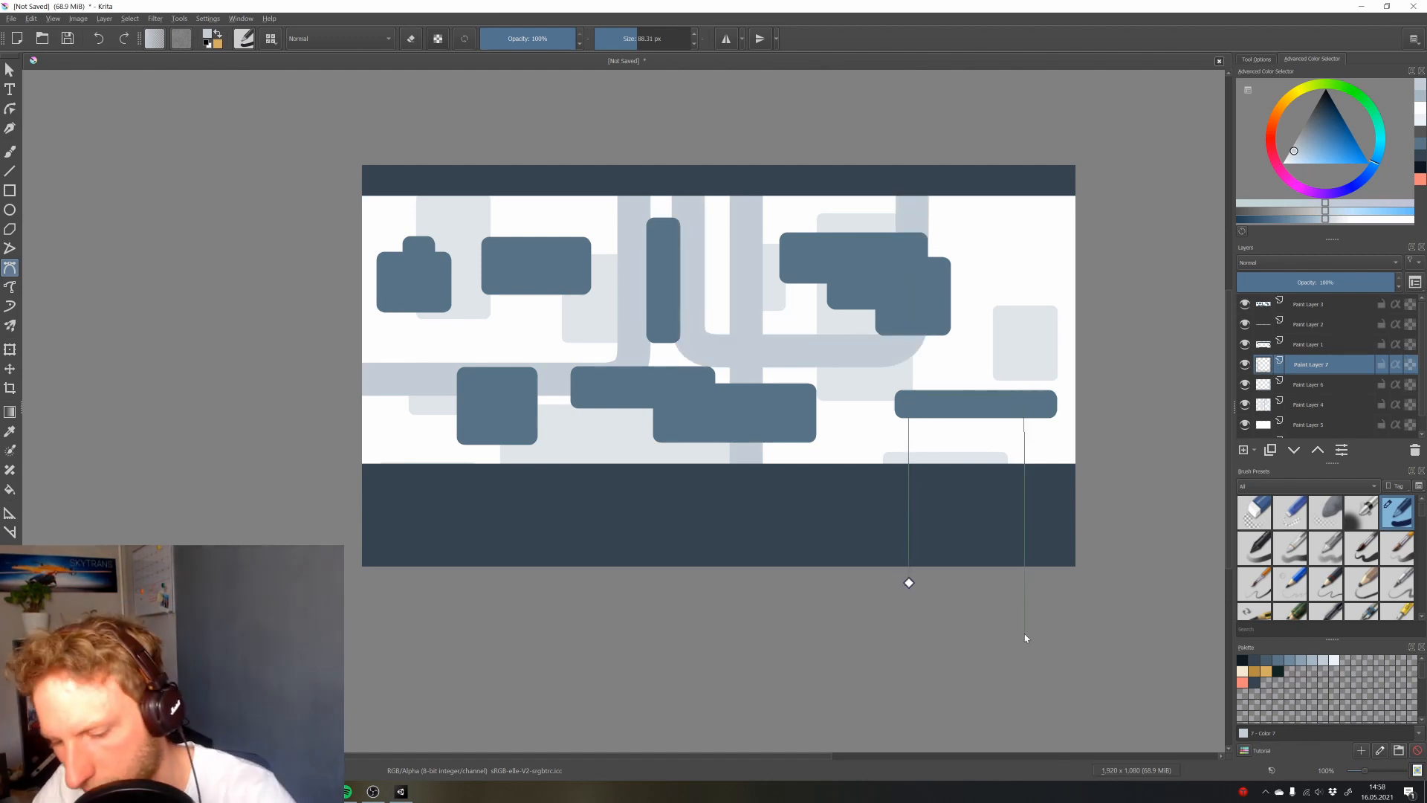
pyautogui.doubleClick(1026, 637)
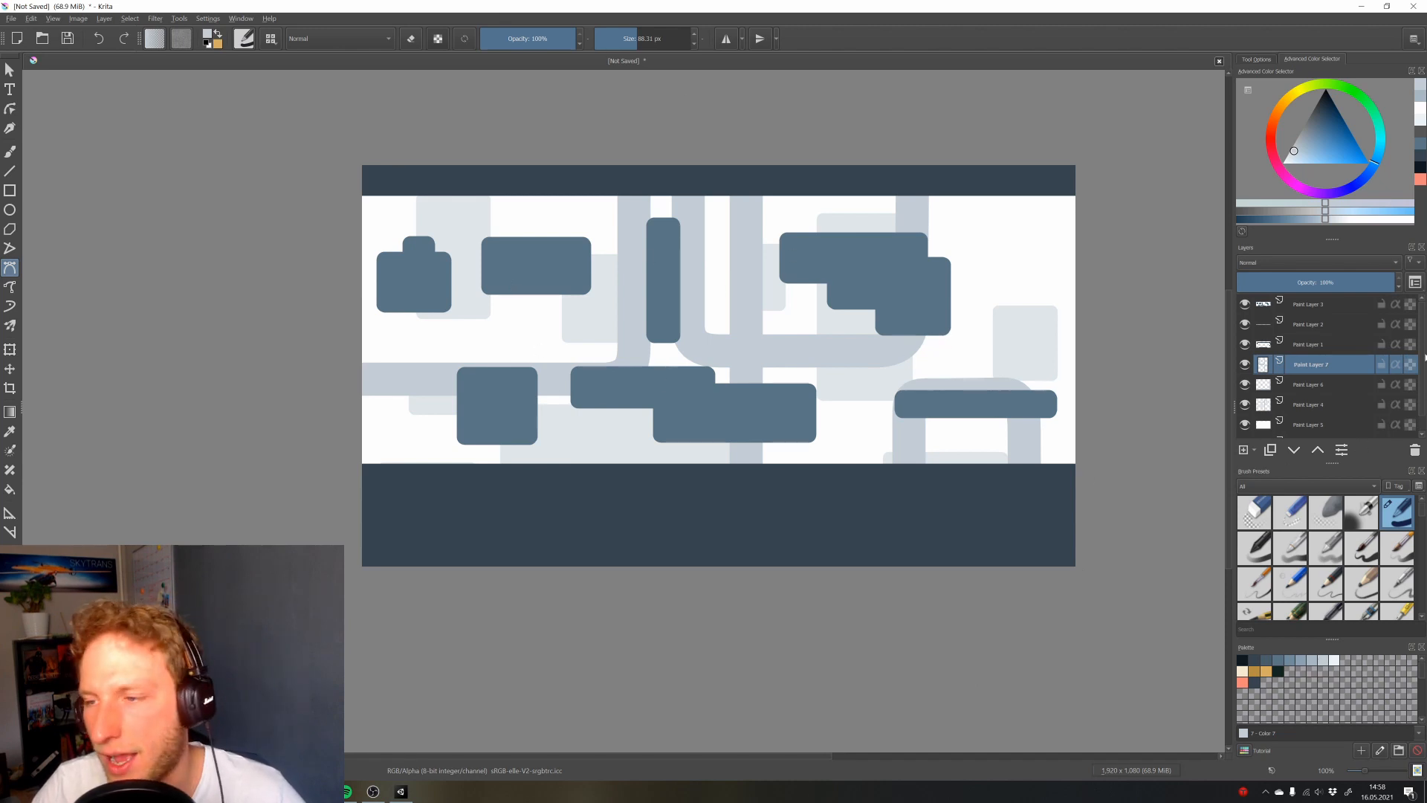
# Hide Paint Layers 3, 7, 6 and 4 so only the floor, ceiling and white background are shown
pyautogui.moveTo(1325, 372)
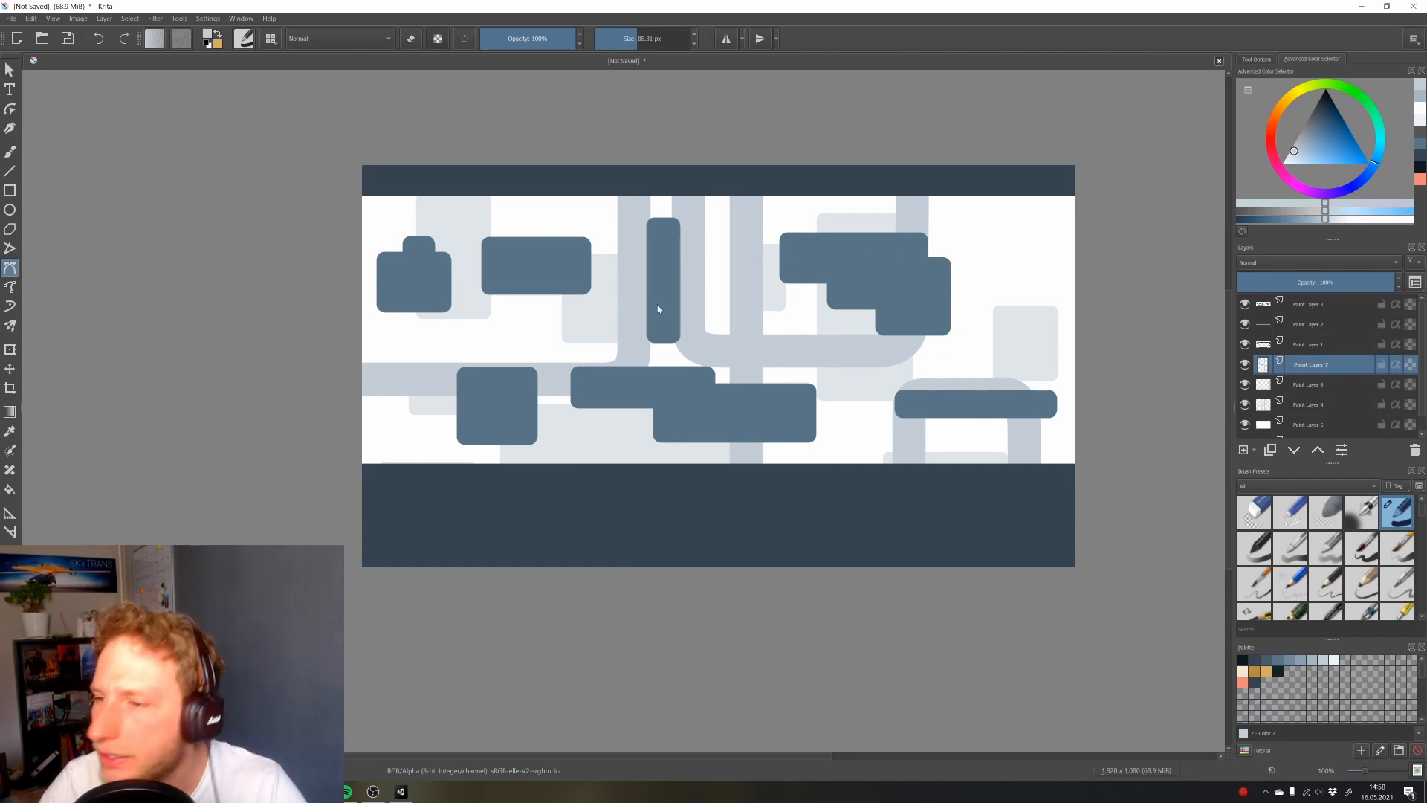
pyautogui.scroll(1, 831, 369)
pyautogui.moveTo(800, 365); pyautogui.dragTo(761, 399)
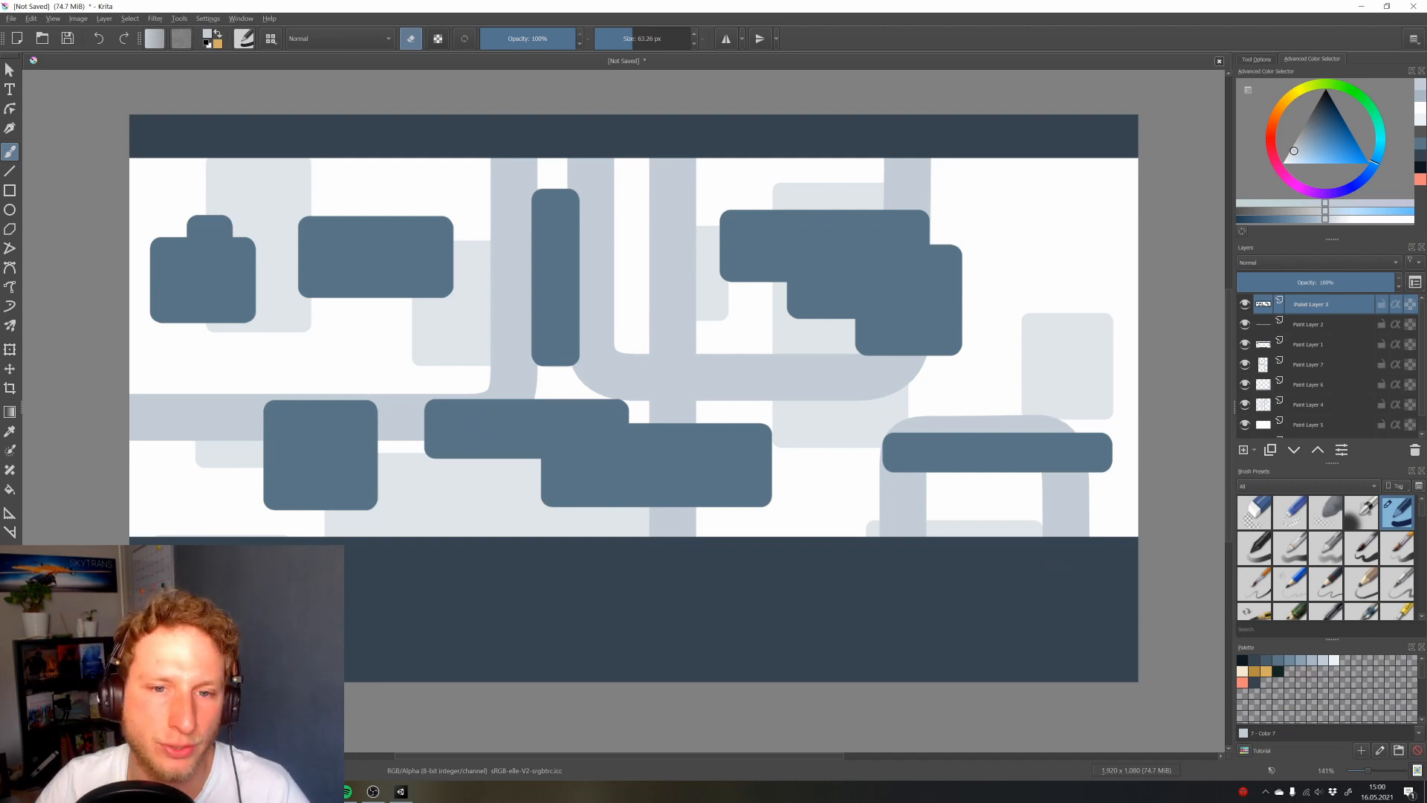
pyautogui.click(1245, 306)
pyautogui.click(1244, 365)
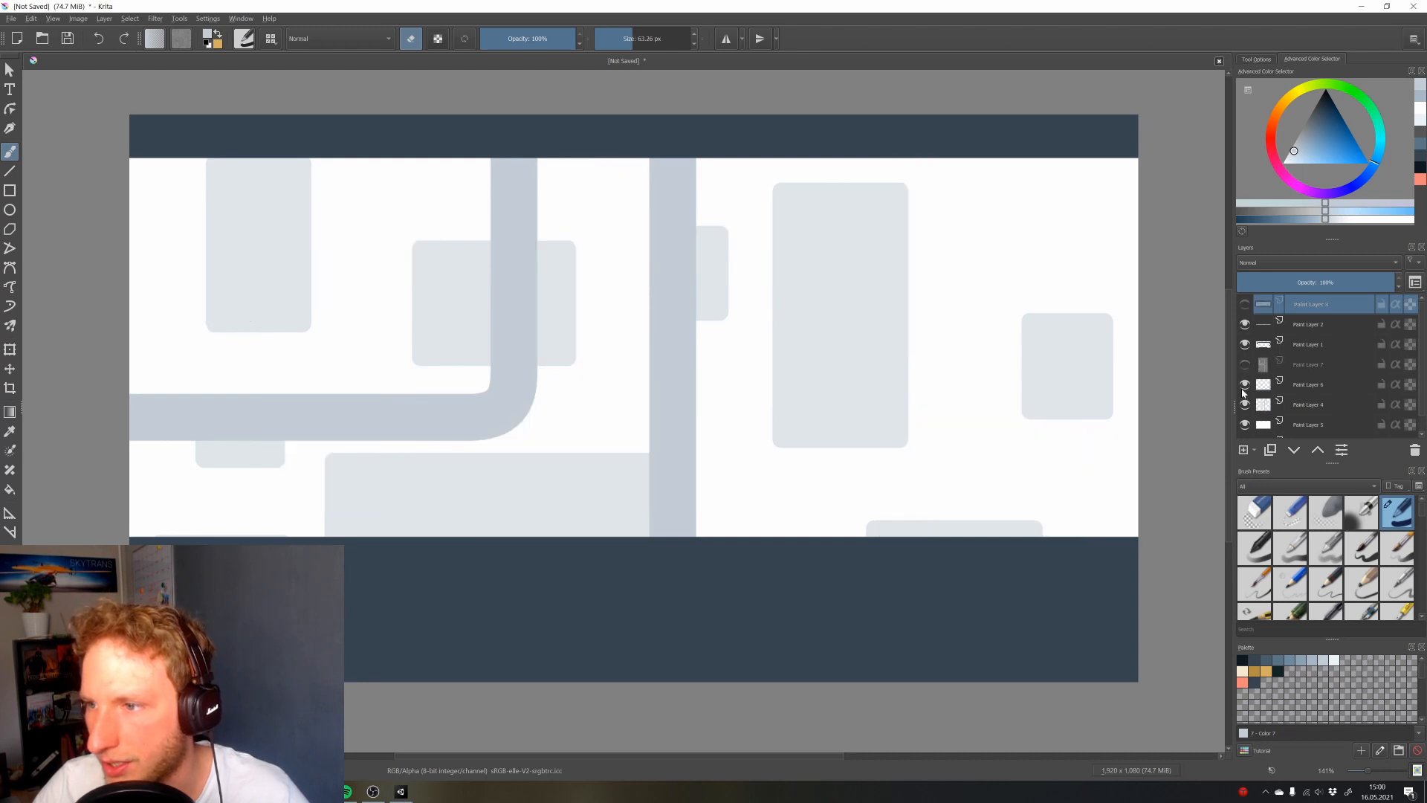
pyautogui.click(1245, 384)
pyautogui.click(1245, 404)
pyautogui.click(1245, 425)
pyautogui.click(1245, 425)
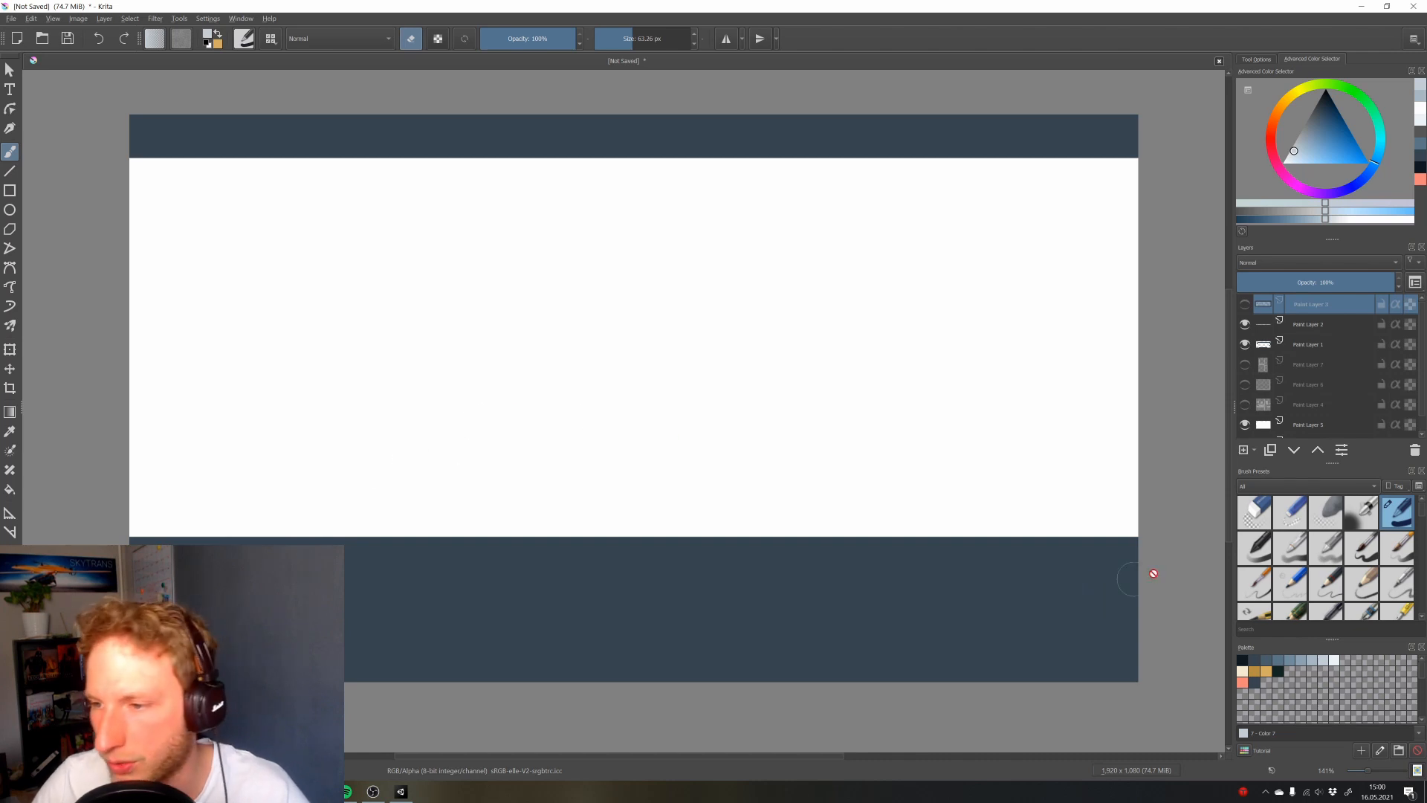
# Set up the soft airbrush preset at about 314 px with the darkest palette colour, and make Paint Layer 1 active
pyautogui.click(1362, 517)
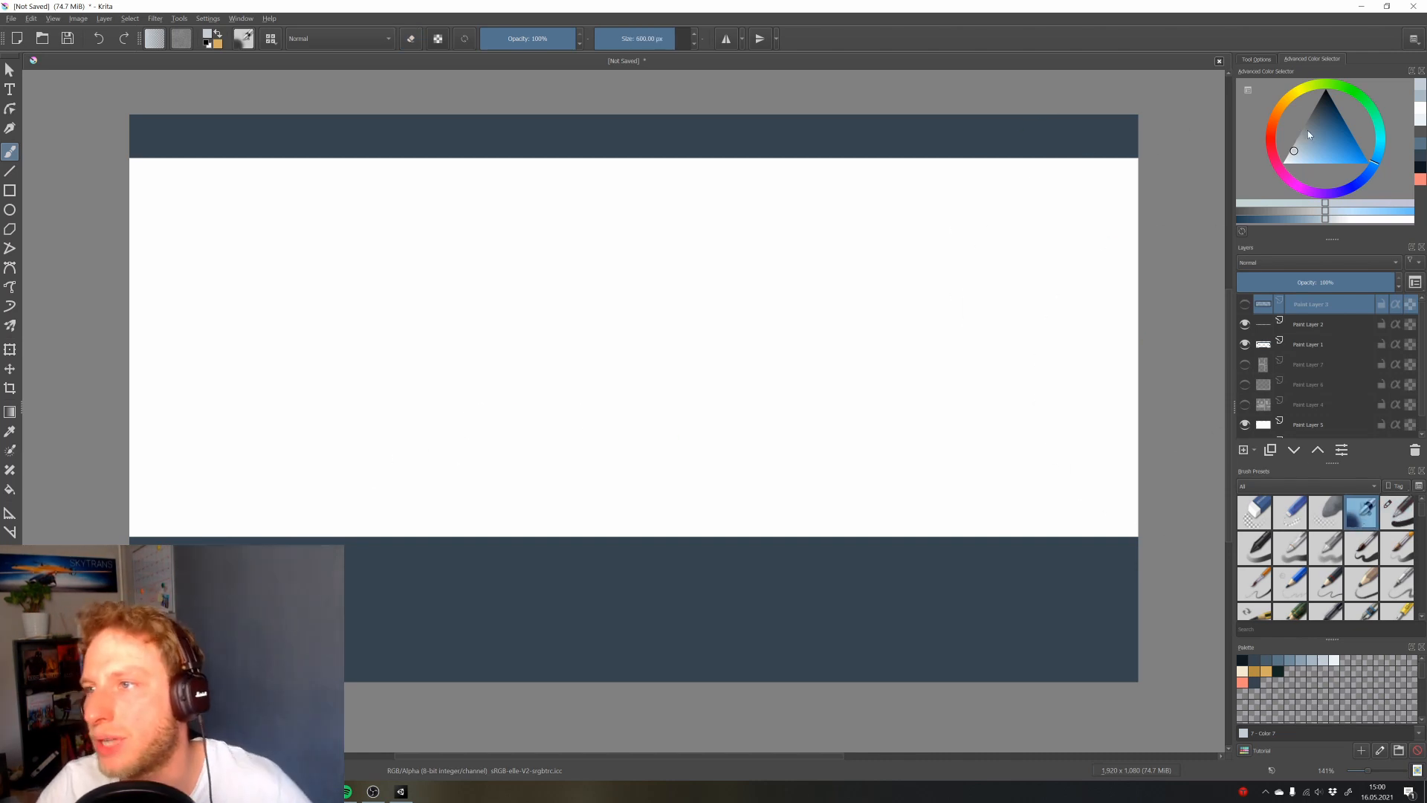
pyautogui.click(1242, 661)
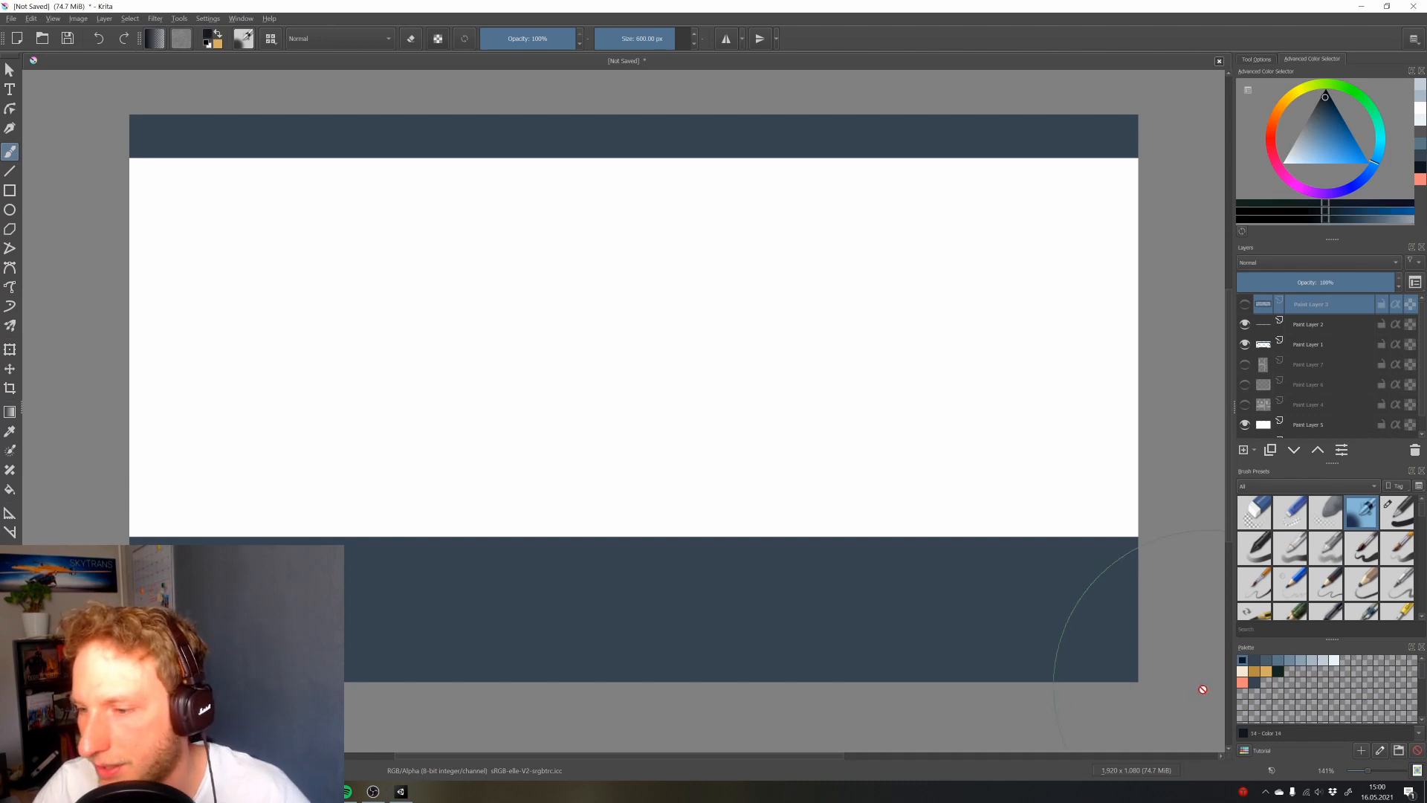
pyautogui.click(1310, 344)
pyautogui.scroll(-1, 956, 523)
pyautogui.moveTo(940, 549); pyautogui.dragTo(834, 437)
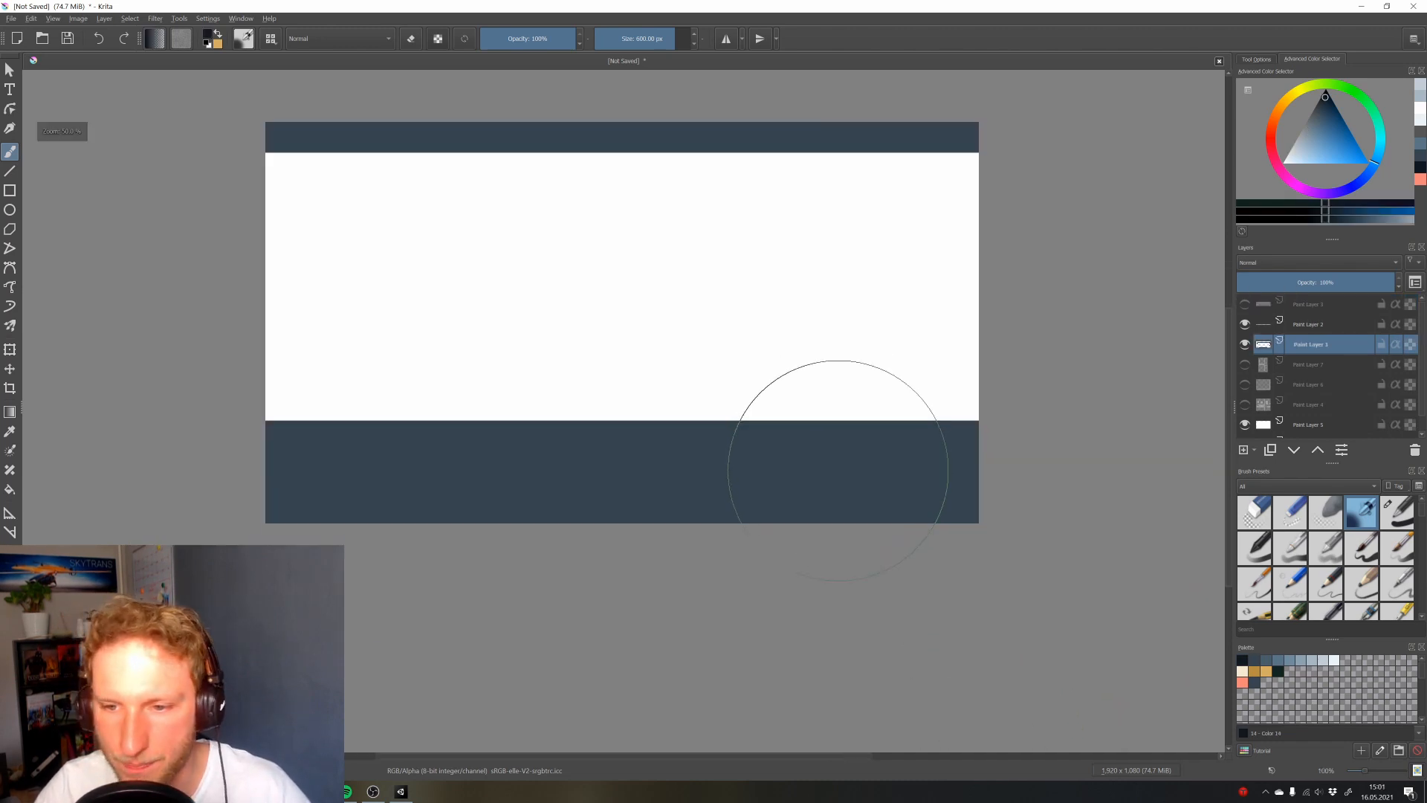
pyautogui.click(669, 40)
pyautogui.click(659, 40)
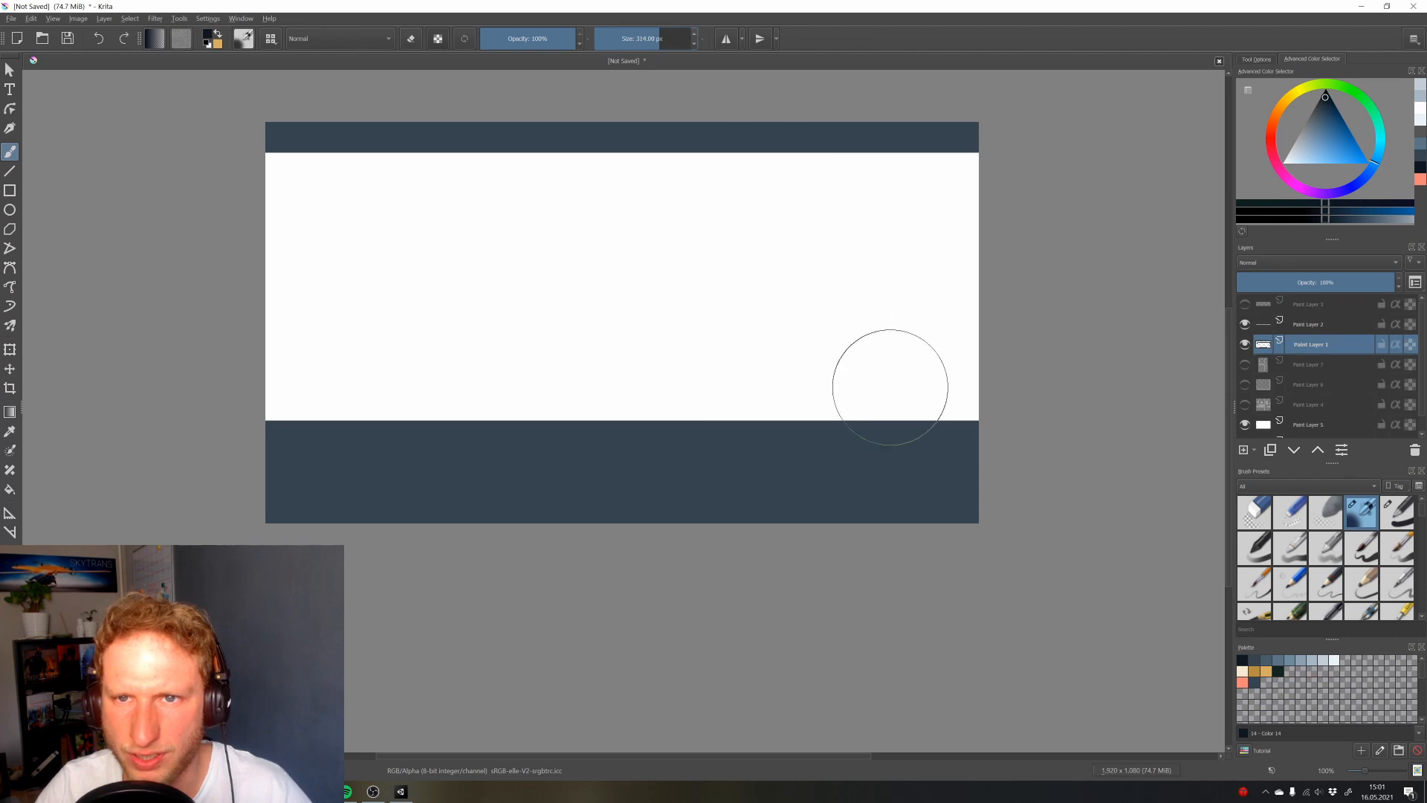
# Darken the floor's bottom edge with a straight horizontal airbrush stroke across the full canvas width
pyautogui.press('v')
pyautogui.moveTo(1048, 523)
pyautogui.mouseDown()
pyautogui.moveTo(553, 569)
pyautogui.moveTo(220, 527)
pyautogui.mouseUp()
pyautogui.press('b')
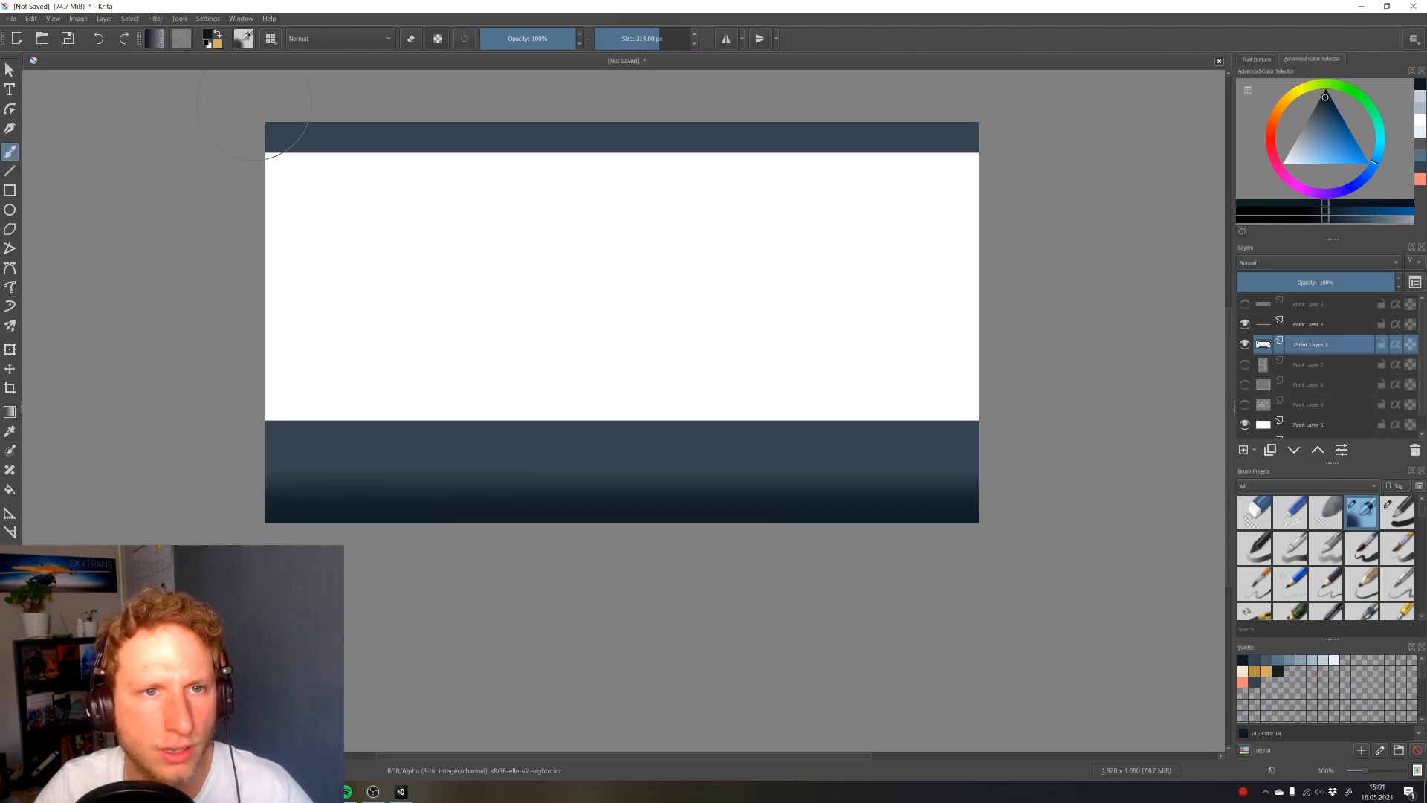
# Reduce the airbrush to about 145 px and darken the ceiling's top edge on Paint Layer 2 with a straight full-width stroke
pyautogui.click(644, 38)
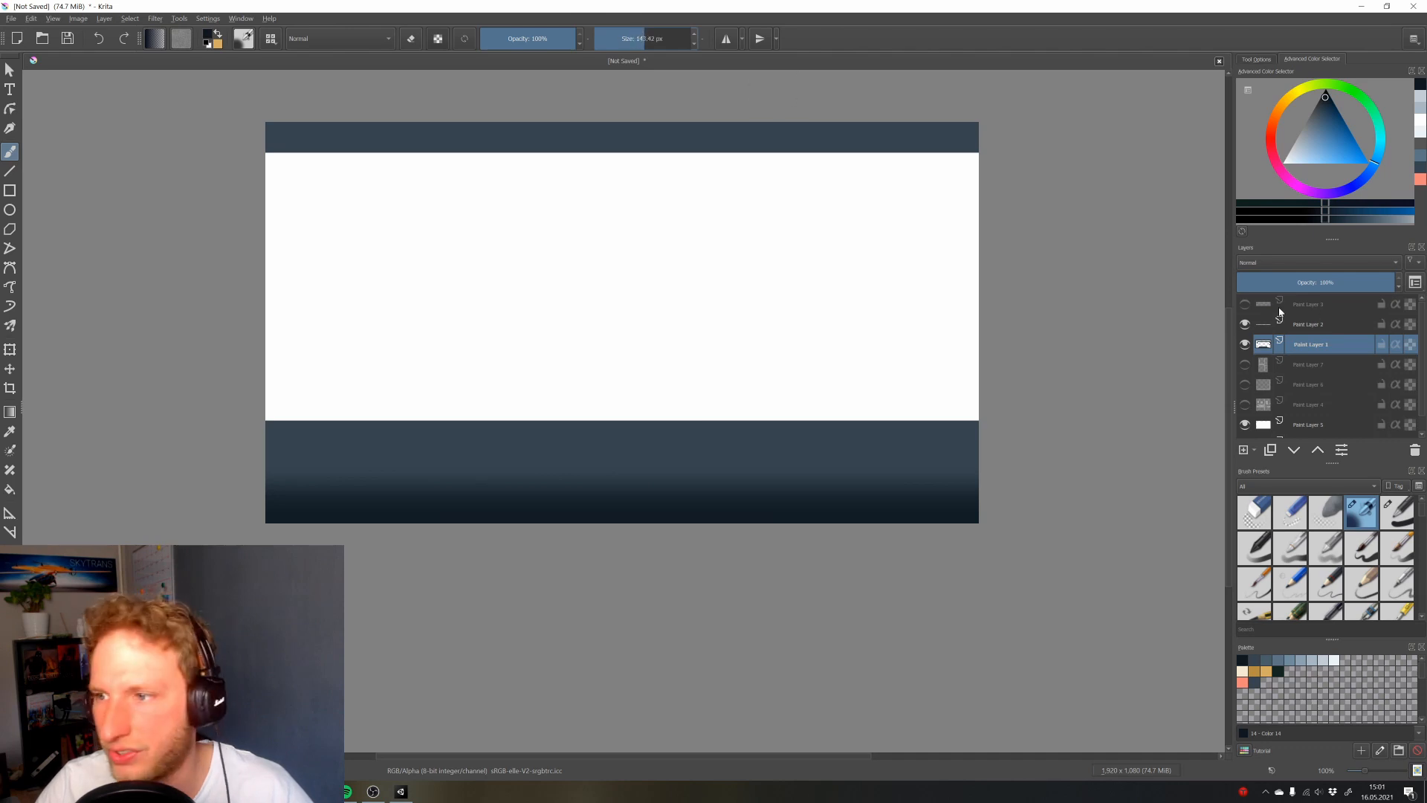
pyautogui.click(1295, 330)
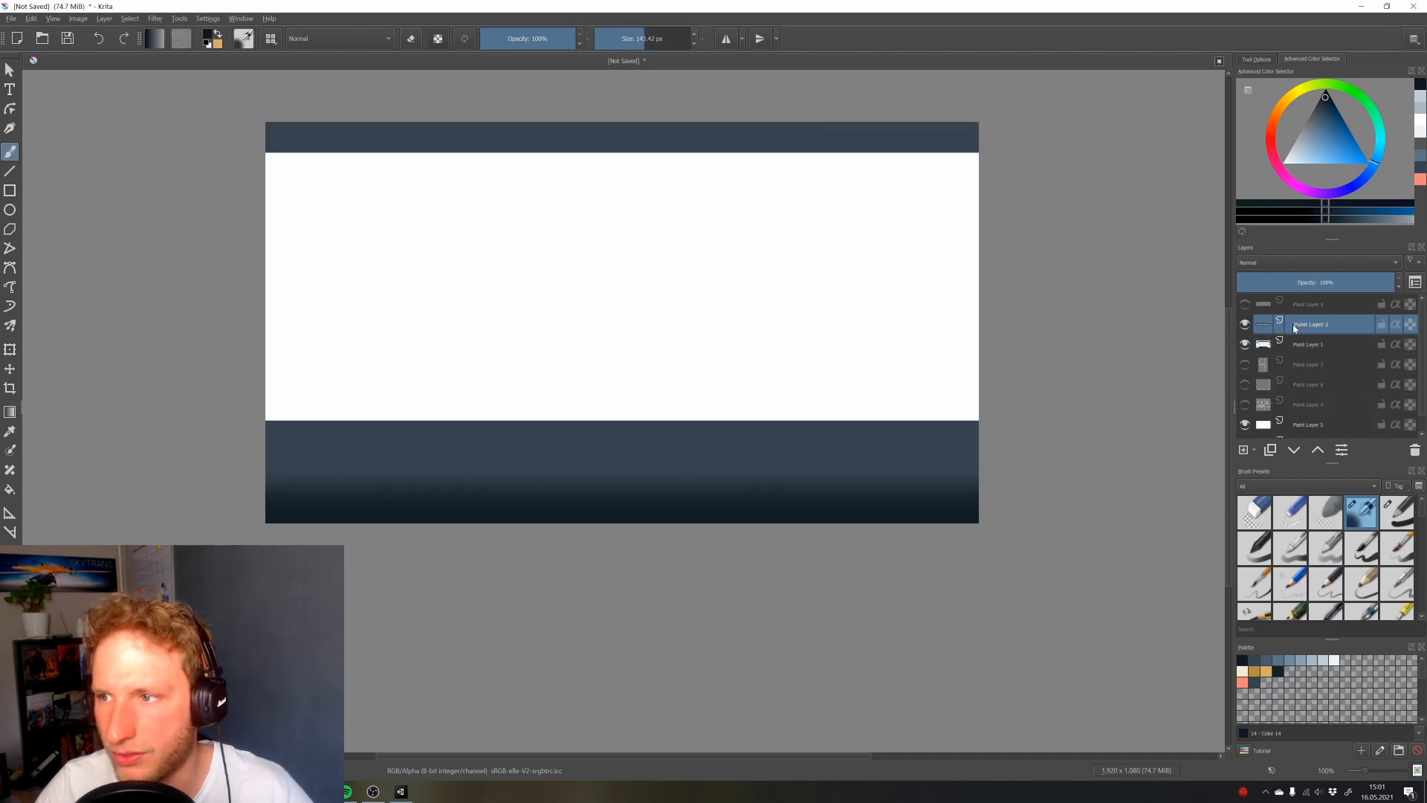
pyautogui.press('v')
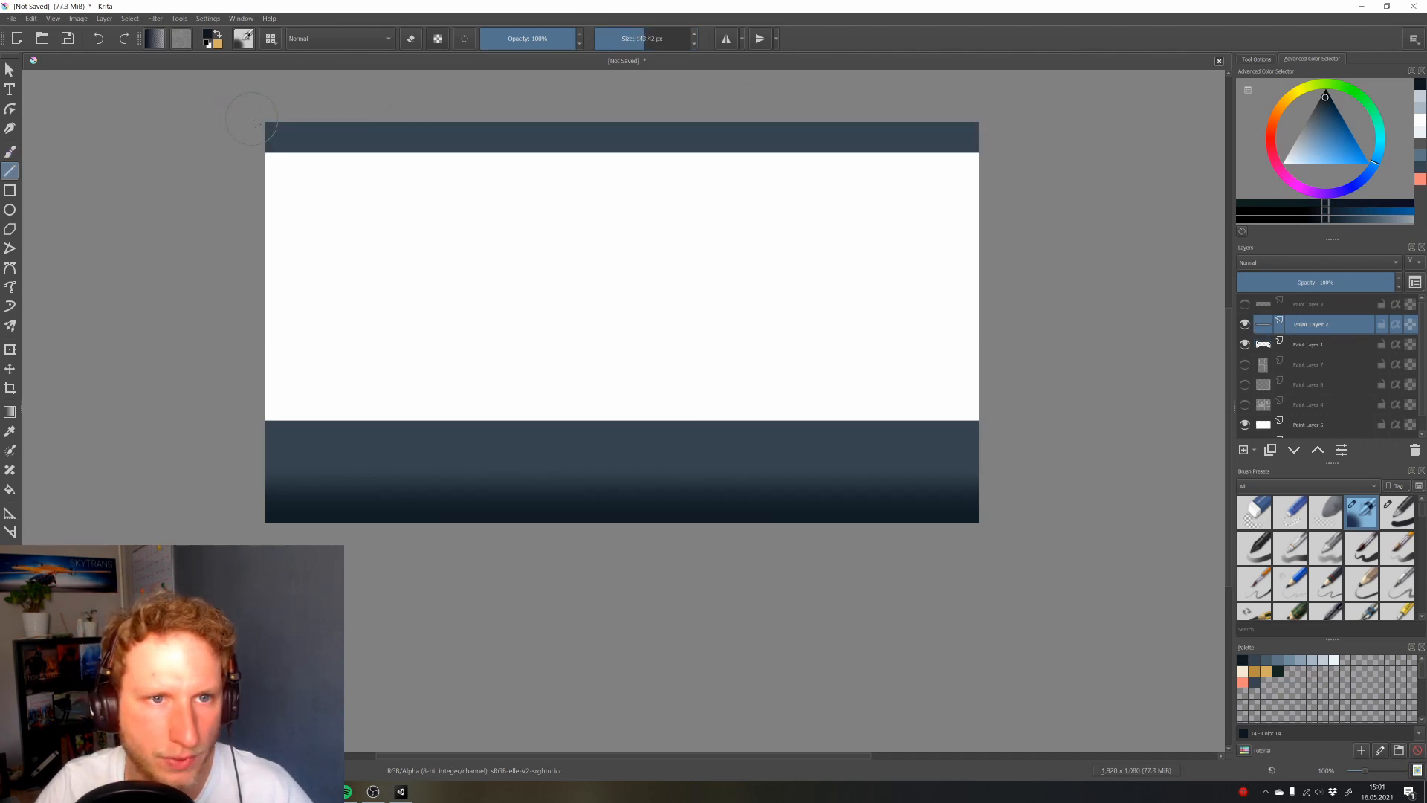
pyautogui.moveTo(251, 119); pyautogui.dragTo(1038, 115)
pyautogui.press('b')
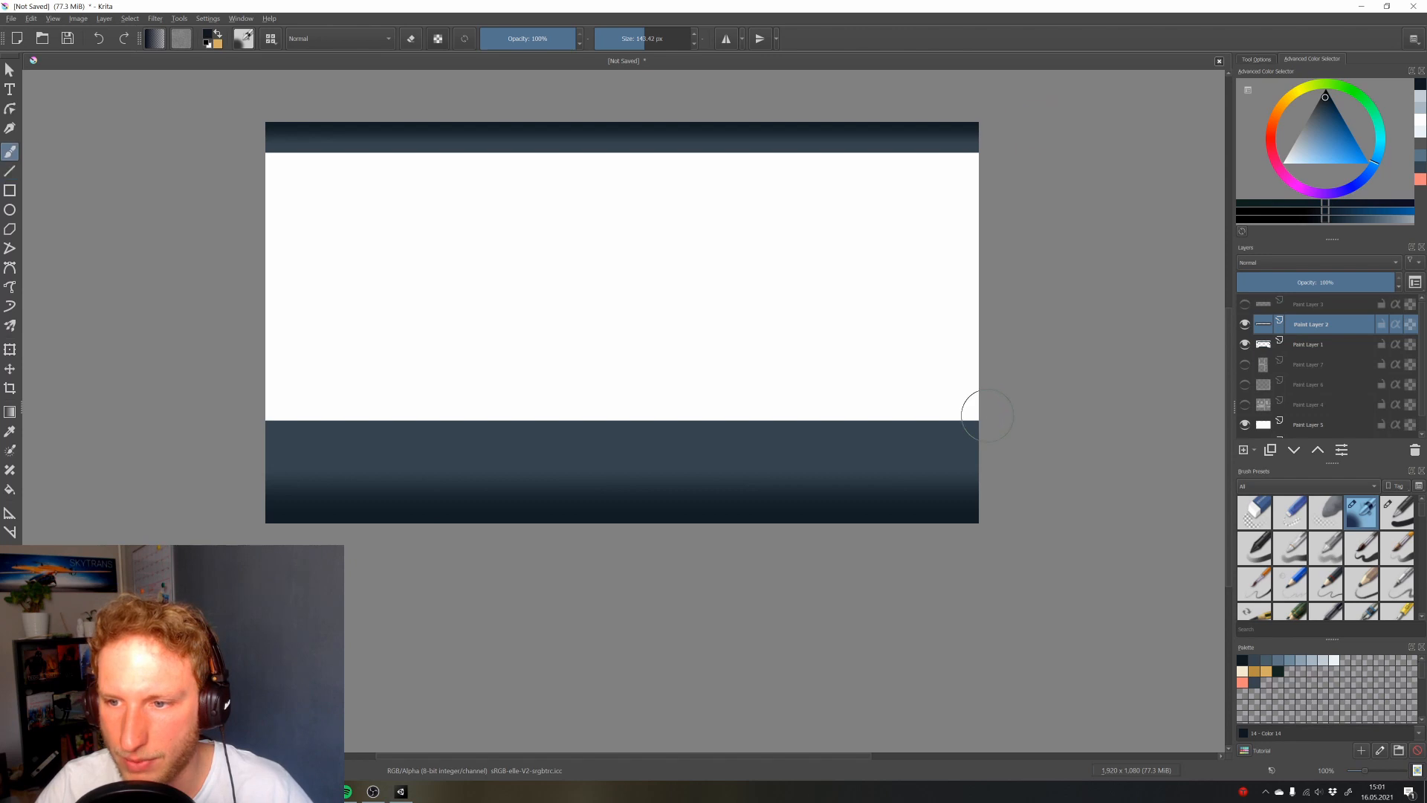
# Select the opaque area of Paint Layer 1 and darken the floor's top edge inside it with a straight full-width airbrush stroke
pyautogui.moveTo(972, 404)
pyautogui.mouseDown()
pyautogui.moveTo(414, 387)
pyautogui.moveTo(271, 398)
pyautogui.mouseUp()
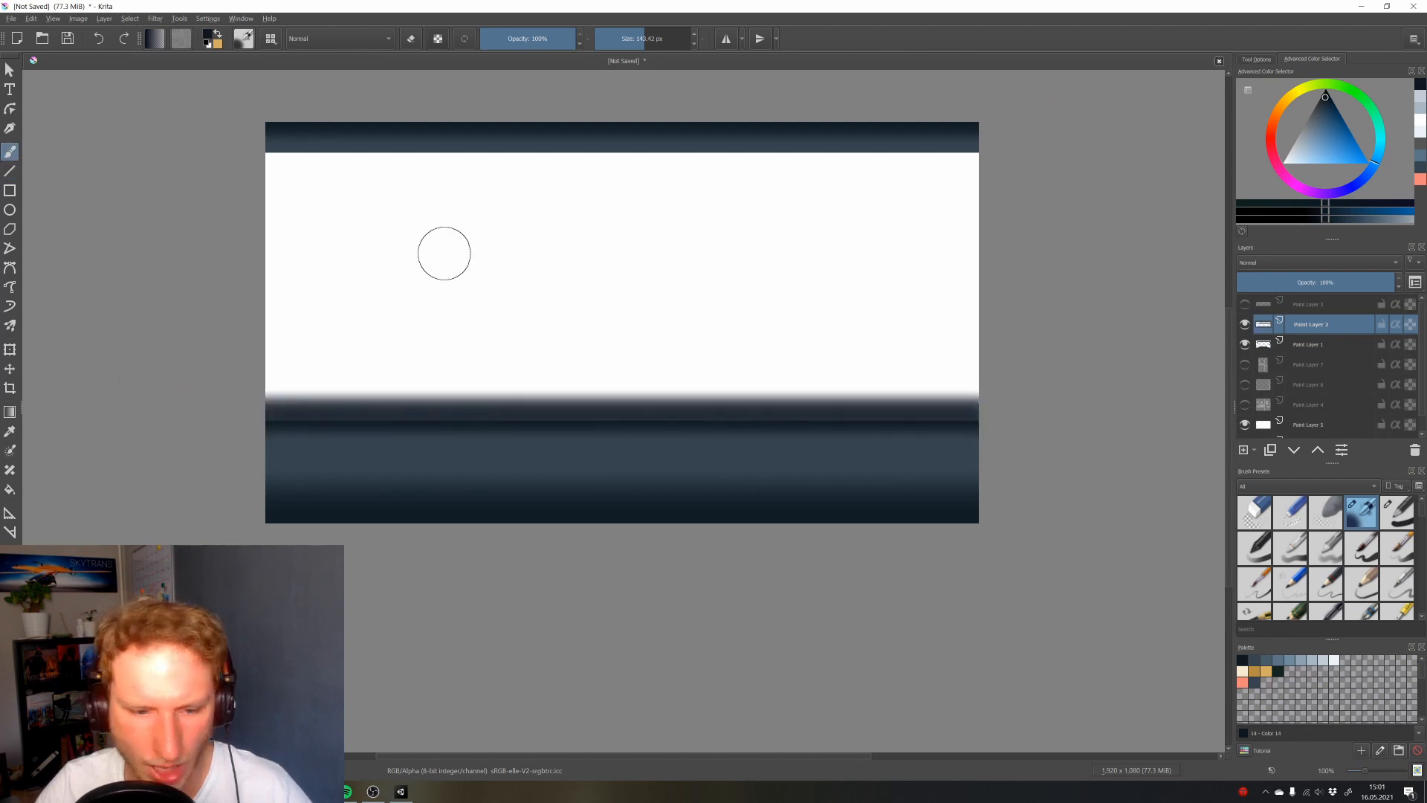
pyautogui.hotkey('ctrl', 'z')
pyautogui.click(1334, 345)
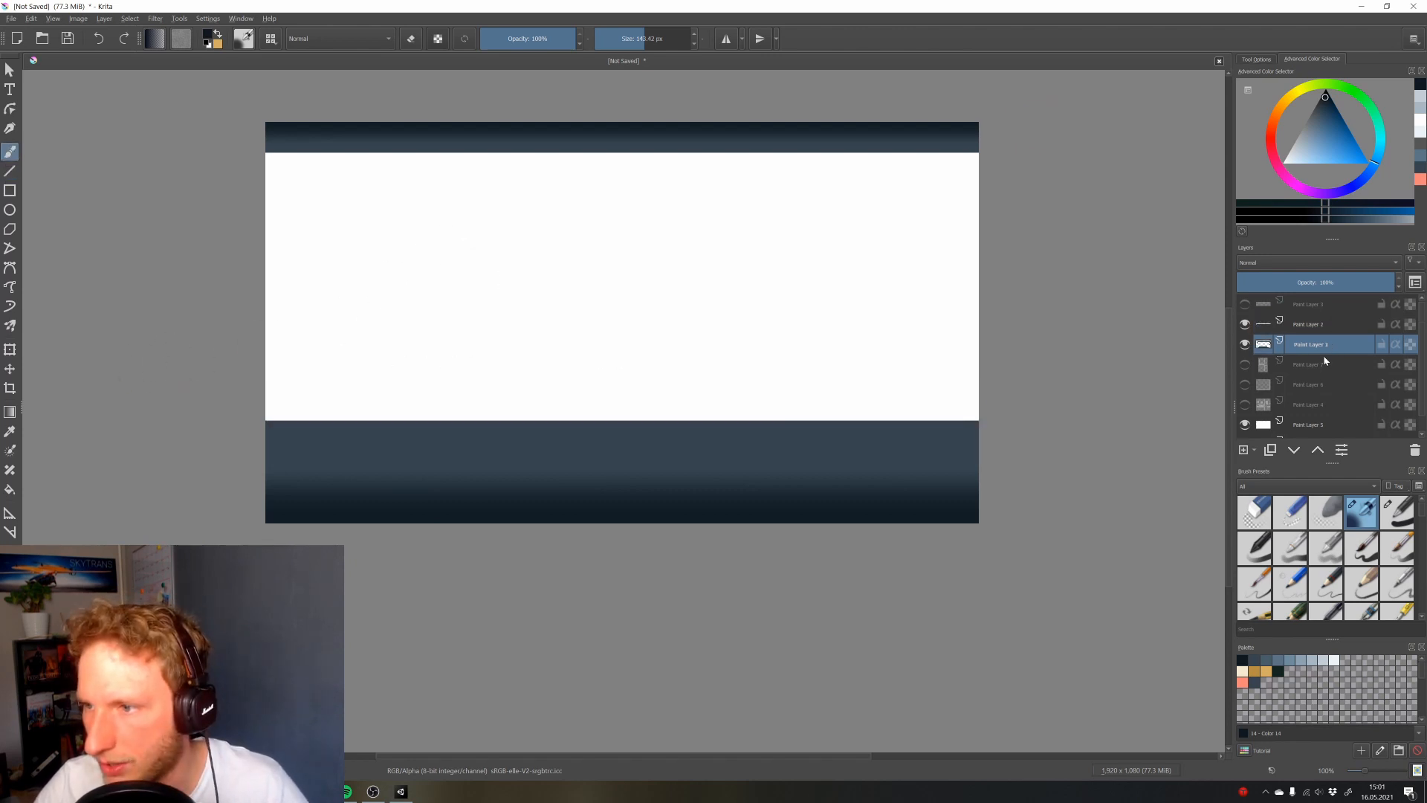
pyautogui.keyDown('ctrl'); pyautogui.click(1266, 350); pyautogui.keyUp('ctrl')
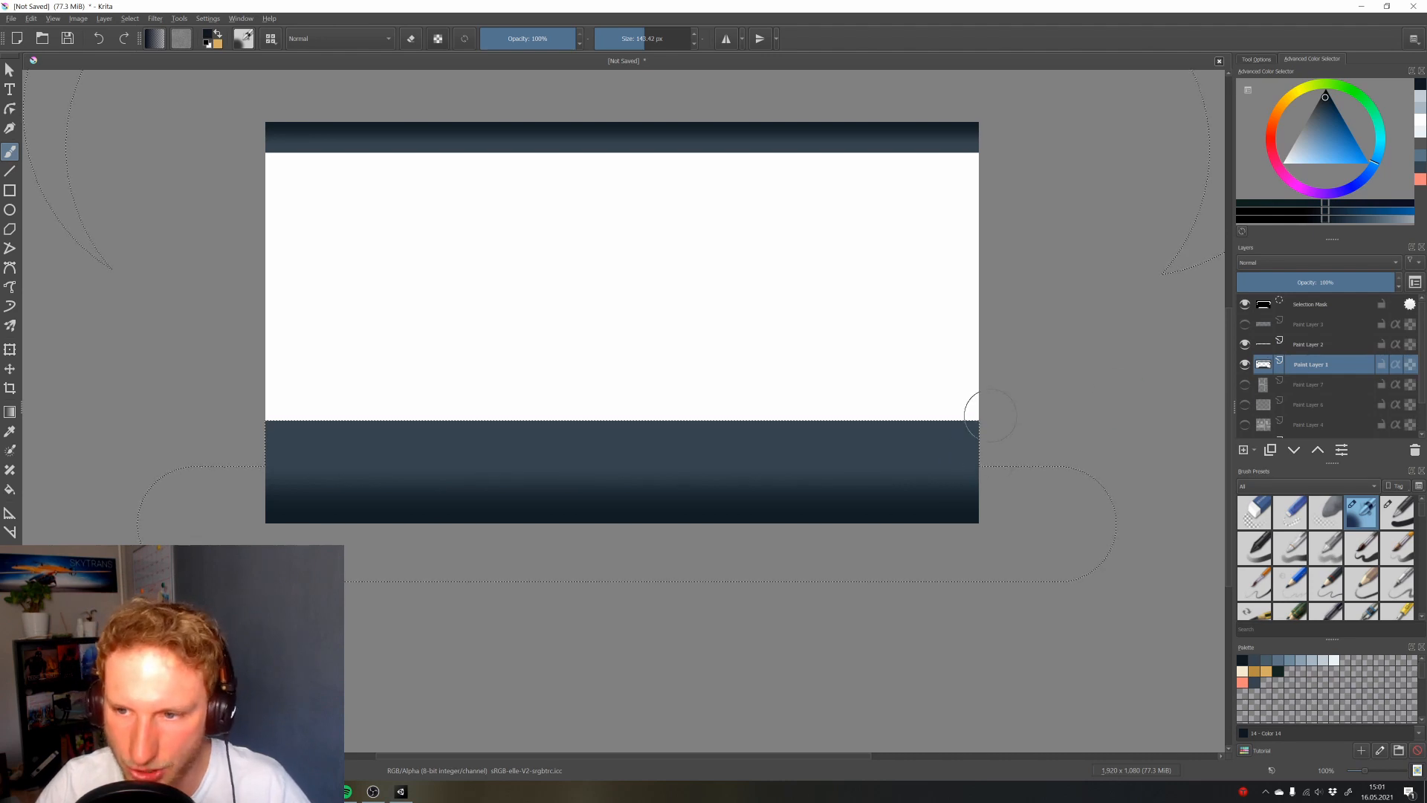
pyautogui.press('v')
pyautogui.moveTo(212, 394); pyautogui.dragTo(1022, 401)
# Select the opaque area of Paint Layer 2 and darken the ceiling's lower edge with a straight full-width airbrush stroke
pyautogui.click(1301, 345)
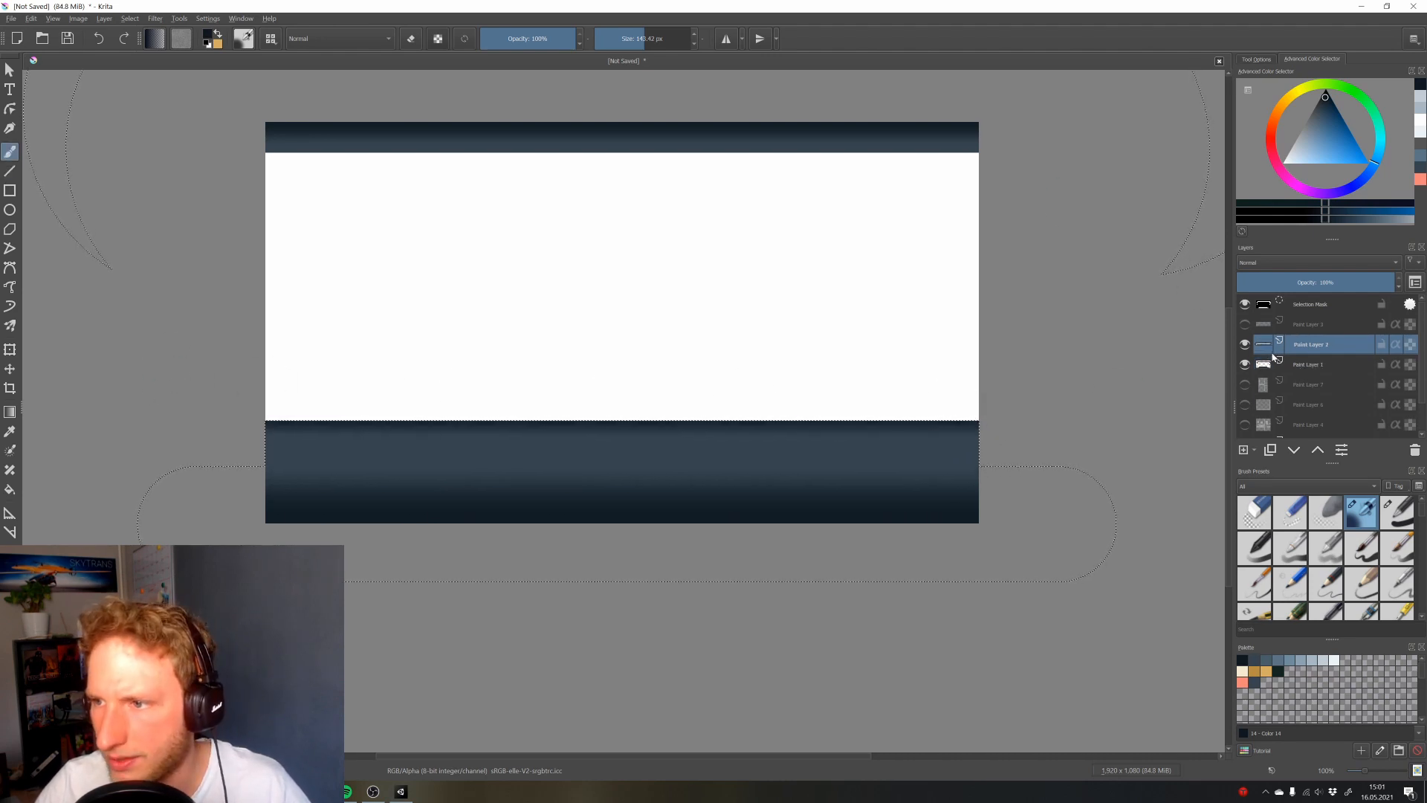
pyautogui.keyDown('ctrl'); pyautogui.click(1263, 344); pyautogui.keyUp('ctrl')
pyautogui.press('v')
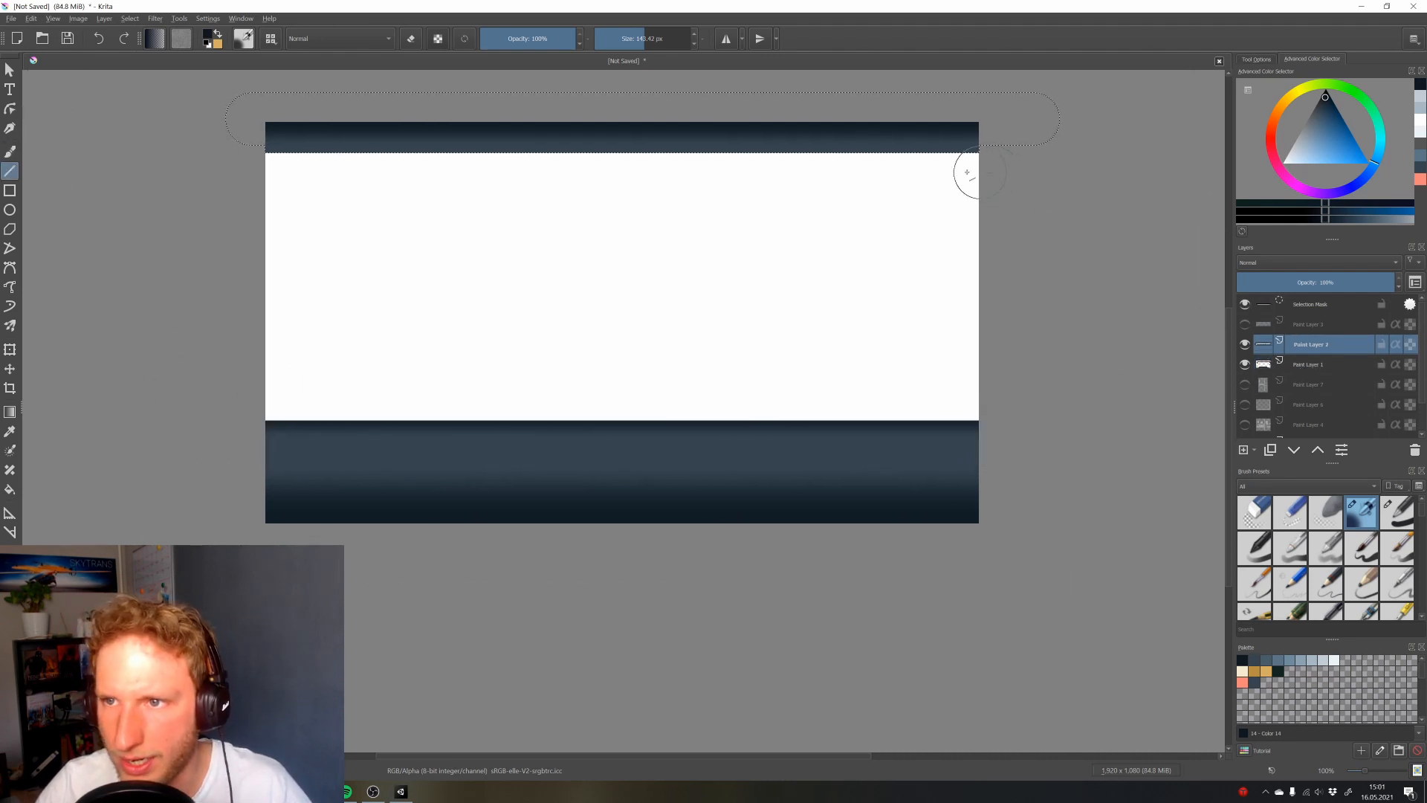
pyautogui.moveTo(978, 174); pyautogui.dragTo(230, 177)
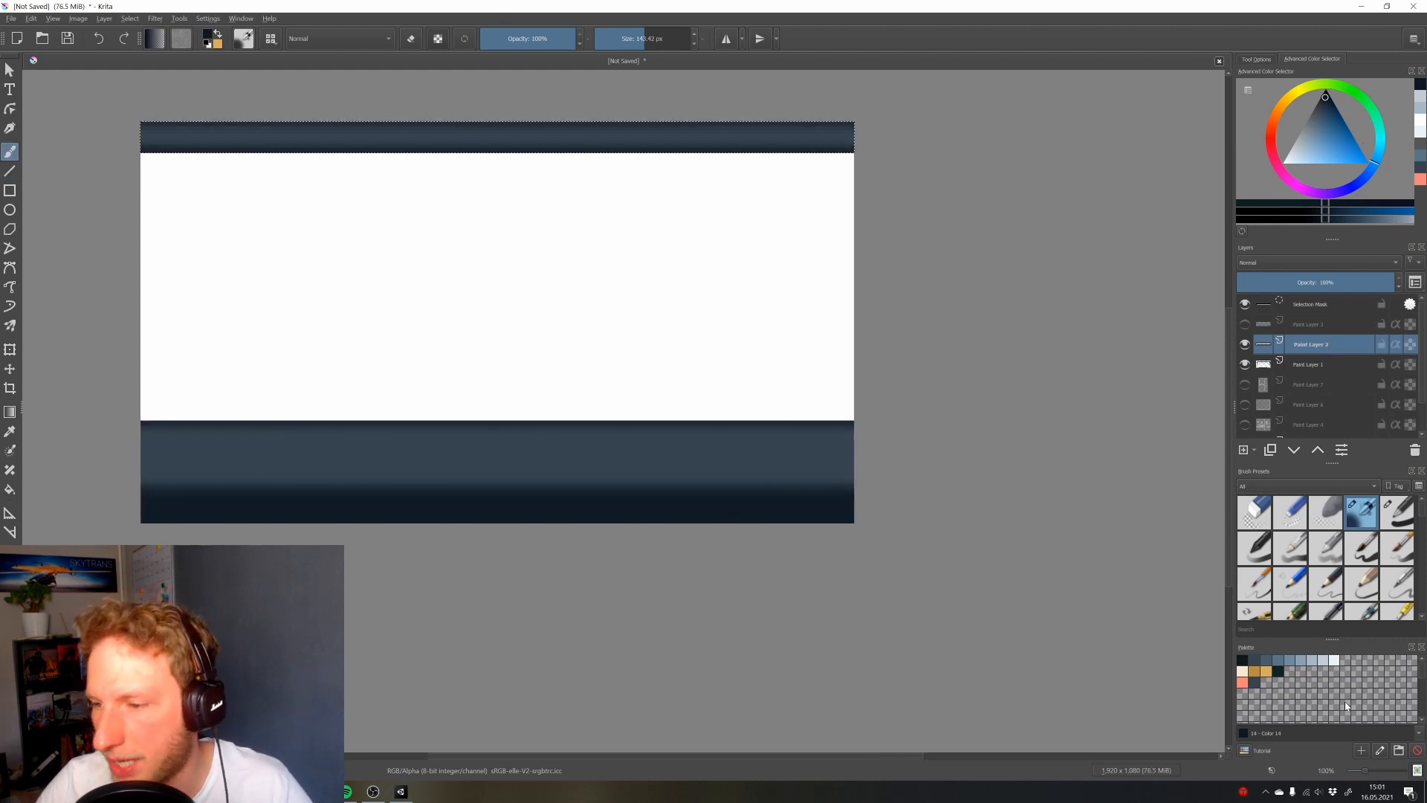
# Paint a full-width highlight along the floor's upper part on Paint Layer 1, using palette Color 4, about 53 px and 71% opacity
pyautogui.click(1290, 660)
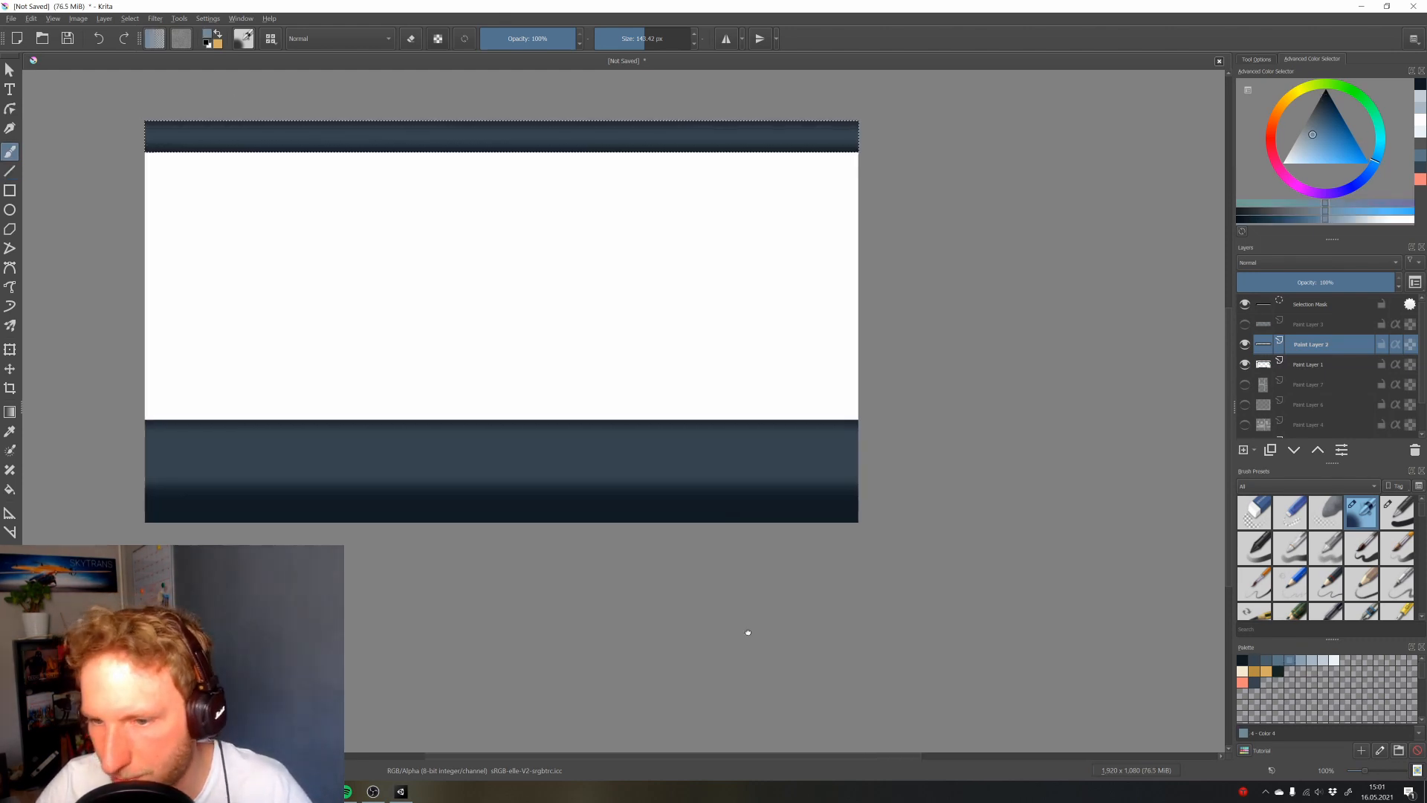
pyautogui.click(630, 41)
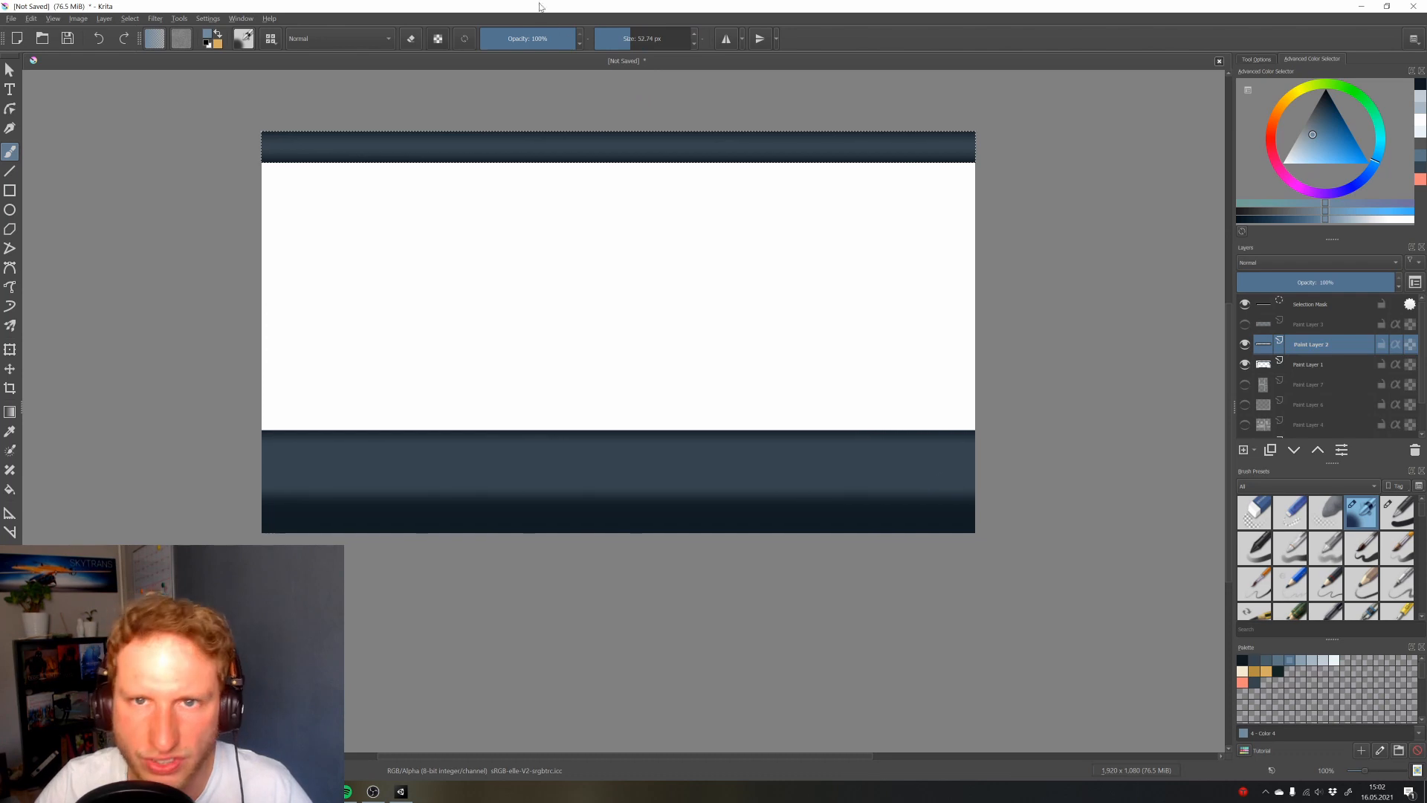
pyautogui.moveTo(567, 43); pyautogui.dragTo(548, 43)
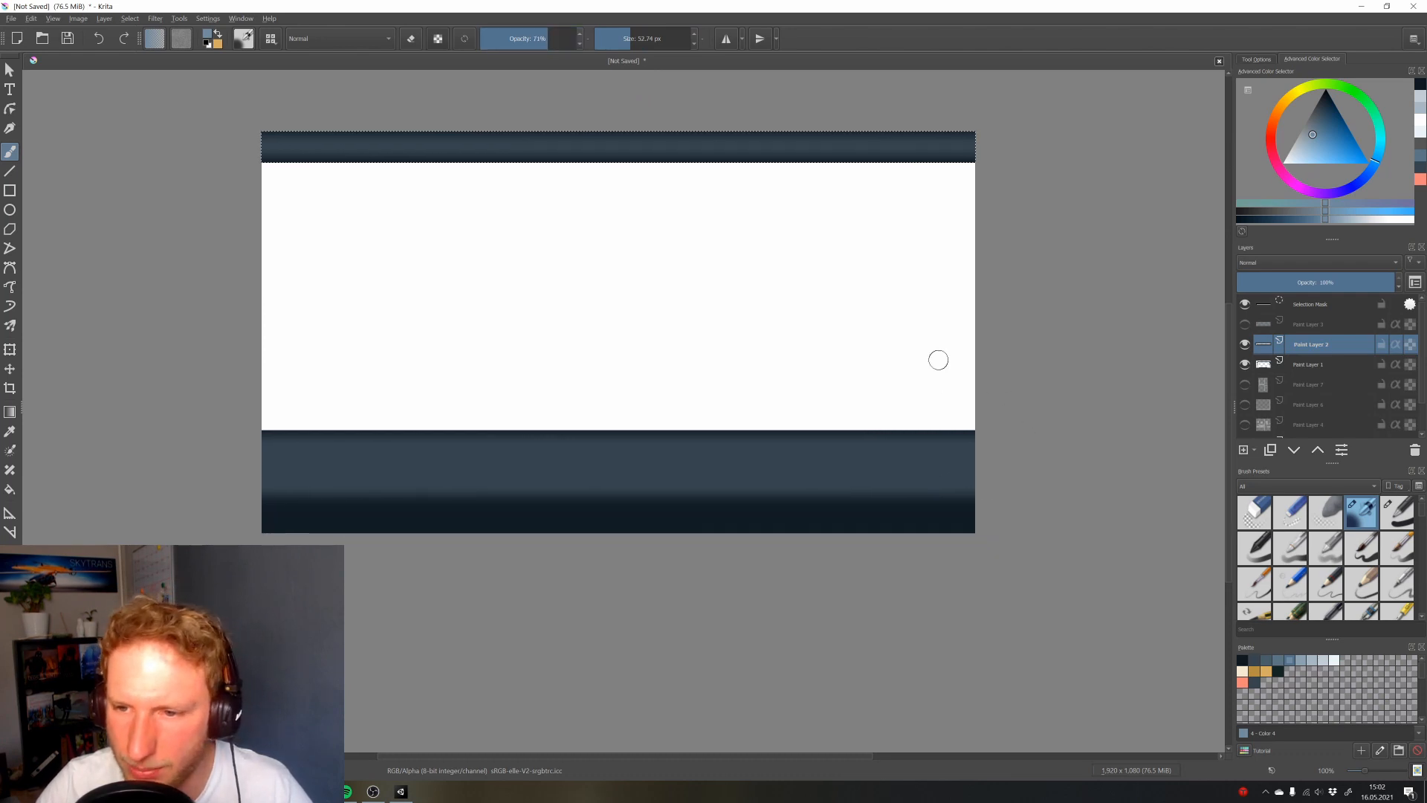
pyautogui.press('pagedown')
pyautogui.moveTo(975, 457); pyautogui.dragTo(266, 459)
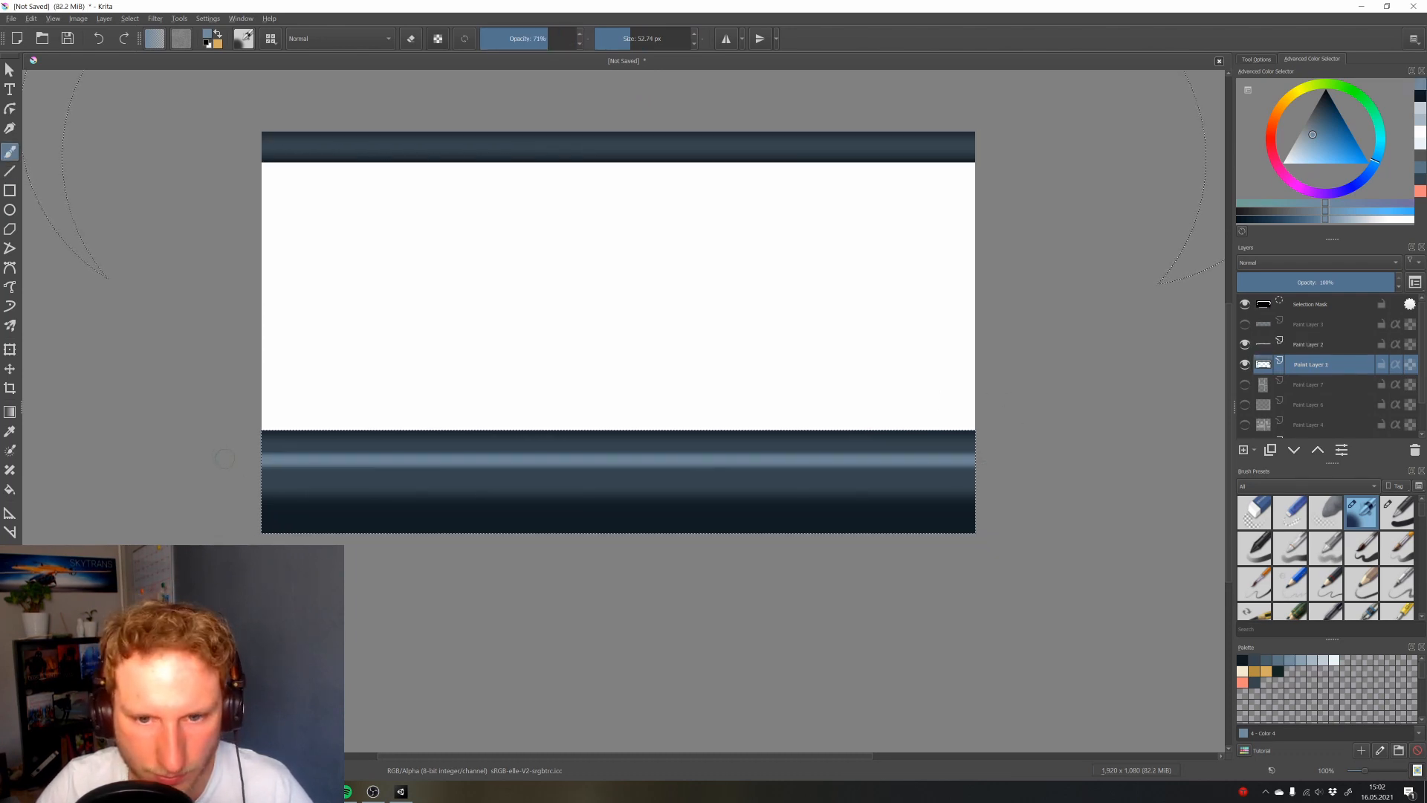
# Paint a thin straight highlight near the ceiling's lower edge within Paint Layer 2's opaque area at about 19 px, and clear the selection
pyautogui.click(1263, 344)
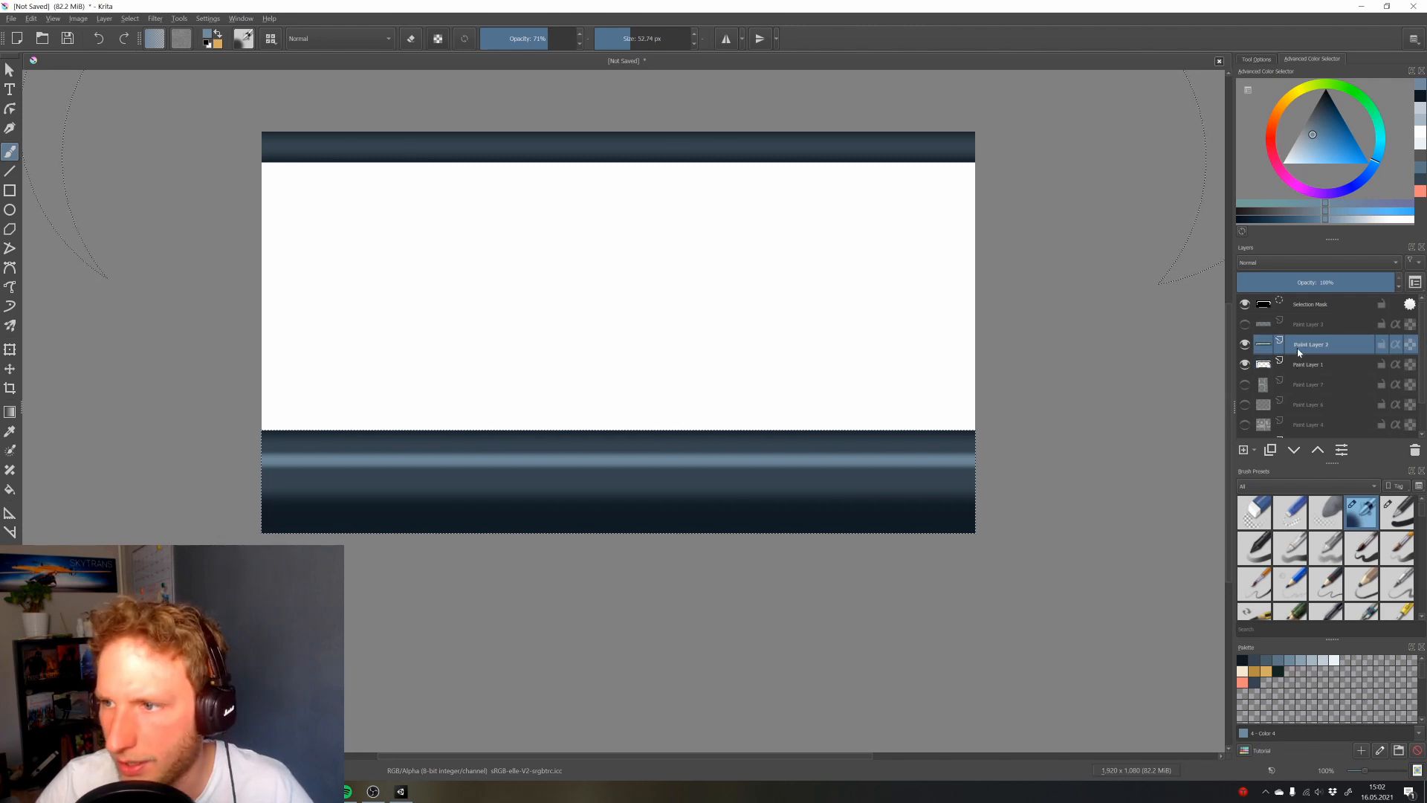
pyautogui.keyDown('ctrl'); pyautogui.click(1263, 344); pyautogui.keyUp('ctrl')
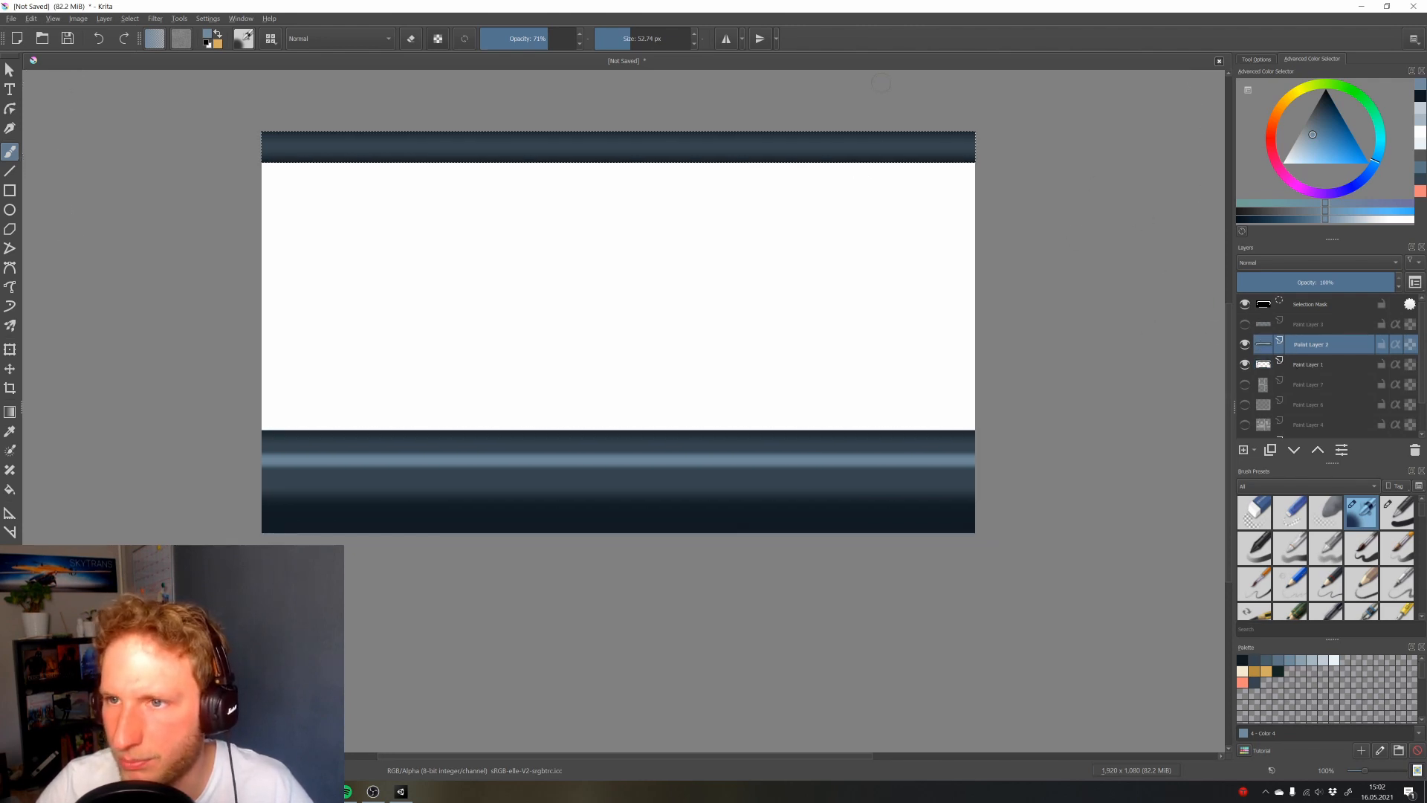
pyautogui.press('v')
pyautogui.press('b')
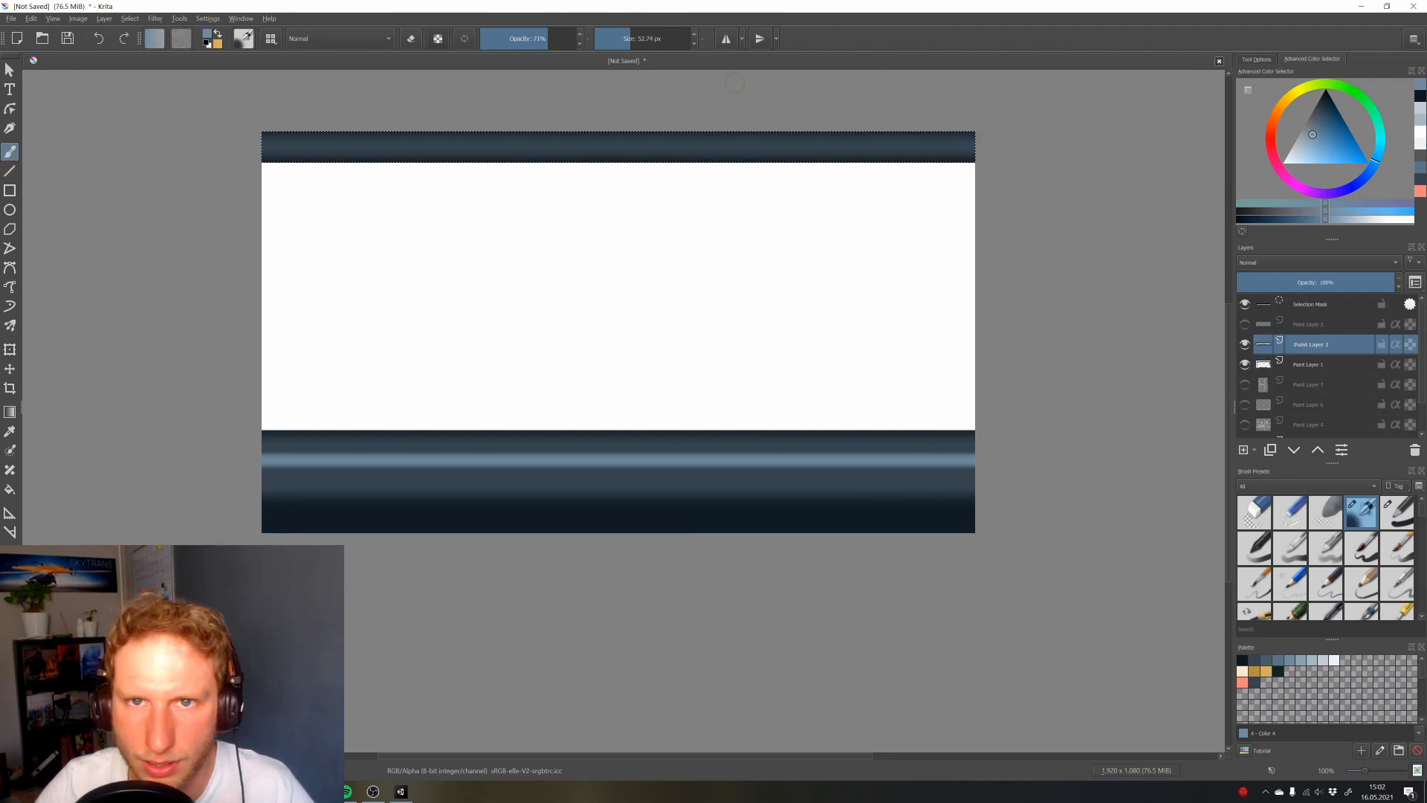
pyautogui.moveTo(679, 27); pyautogui.dragTo(632, 28)
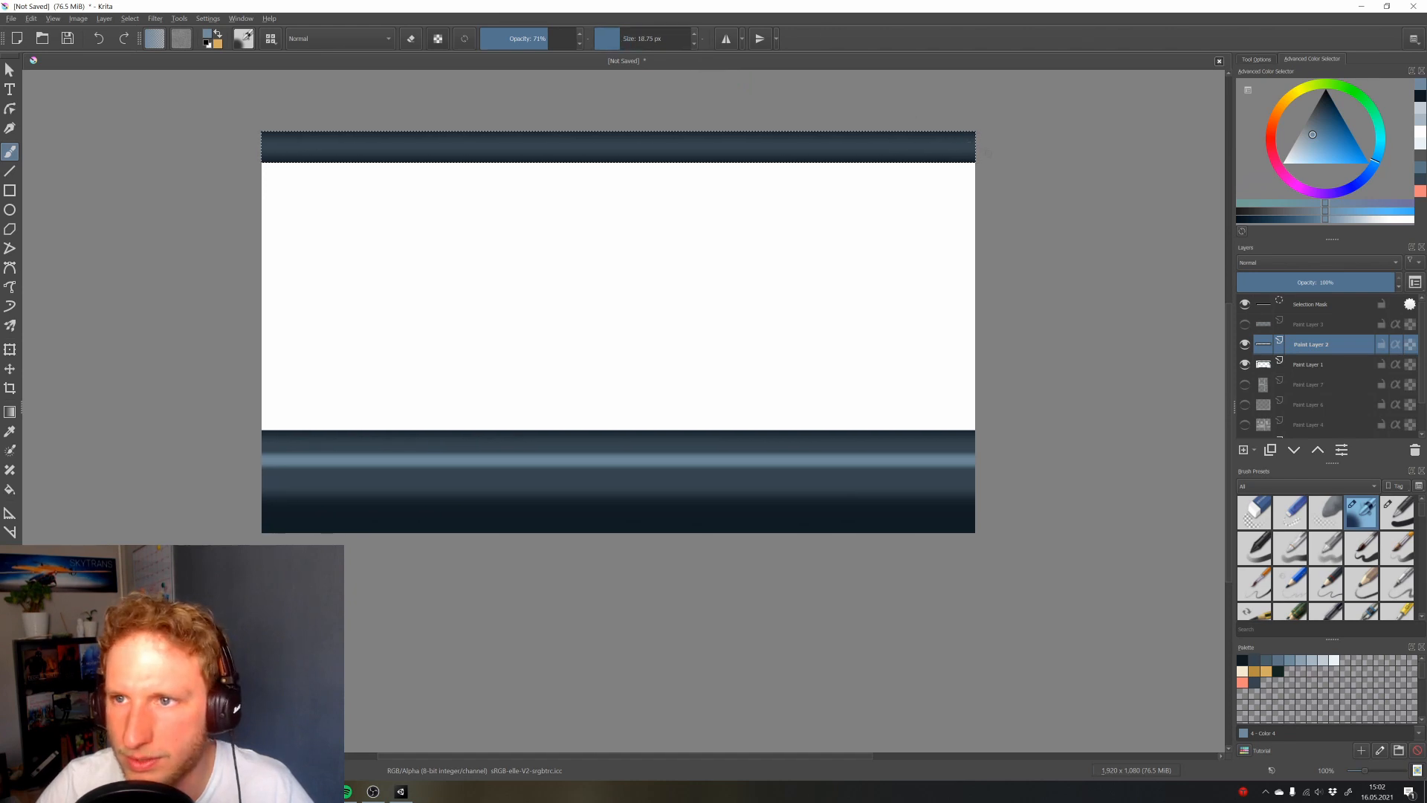
pyautogui.press('v')
pyautogui.moveTo(989, 154); pyautogui.dragTo(163, 152)
pyautogui.press('b')
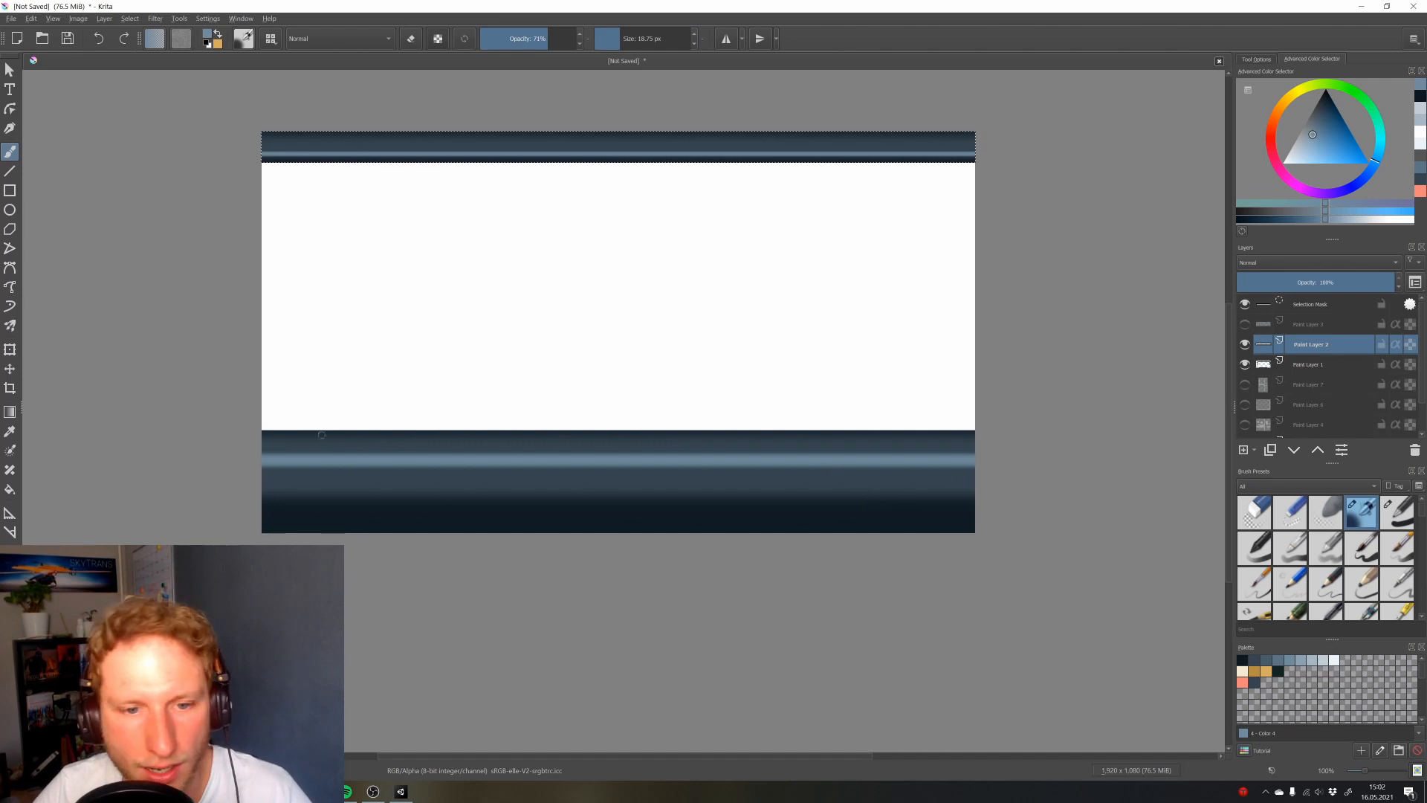
pyautogui.scroll(-1, 321, 435)
pyautogui.moveTo(321, 434); pyautogui.dragTo(496, 495)
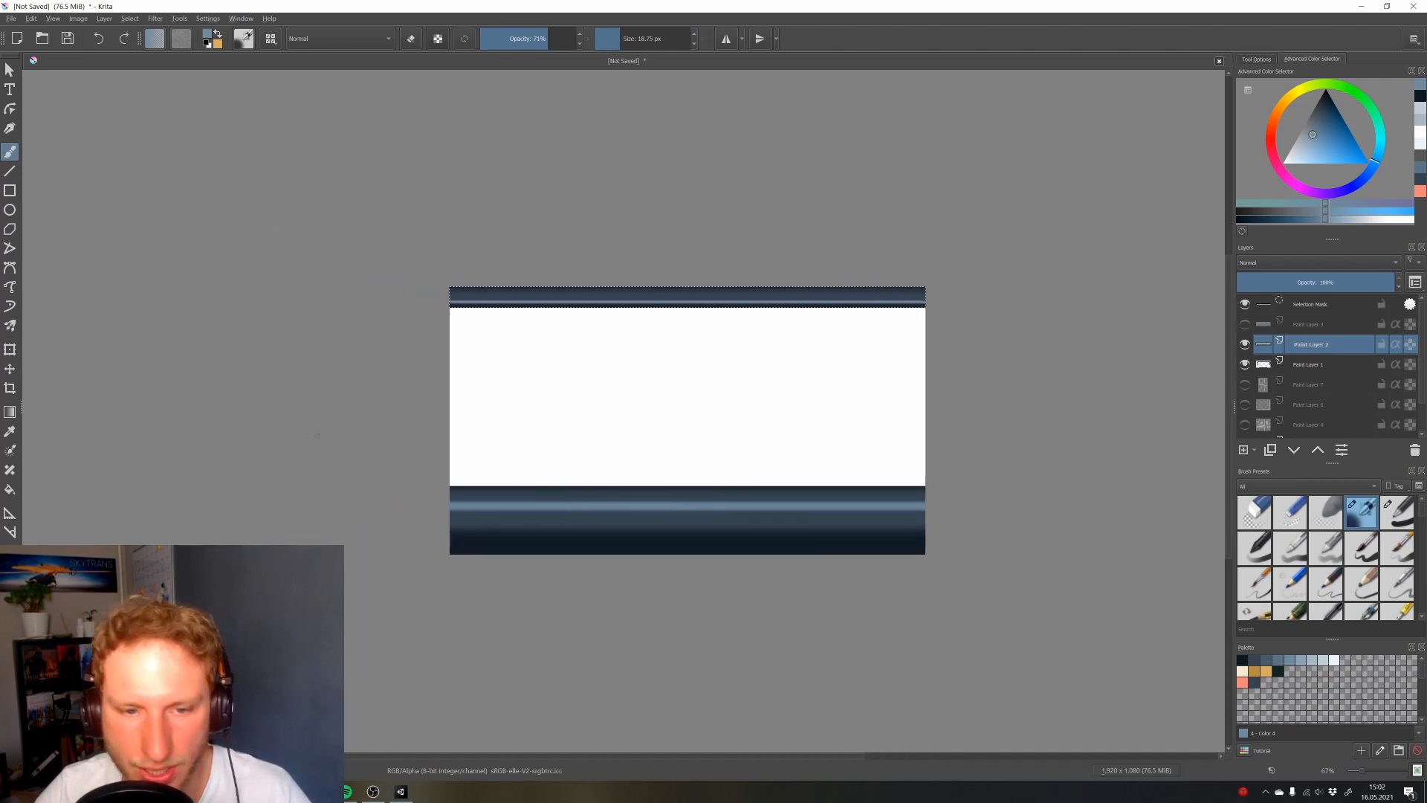
pyautogui.hotkey('ctrl', 'shift', 'a')
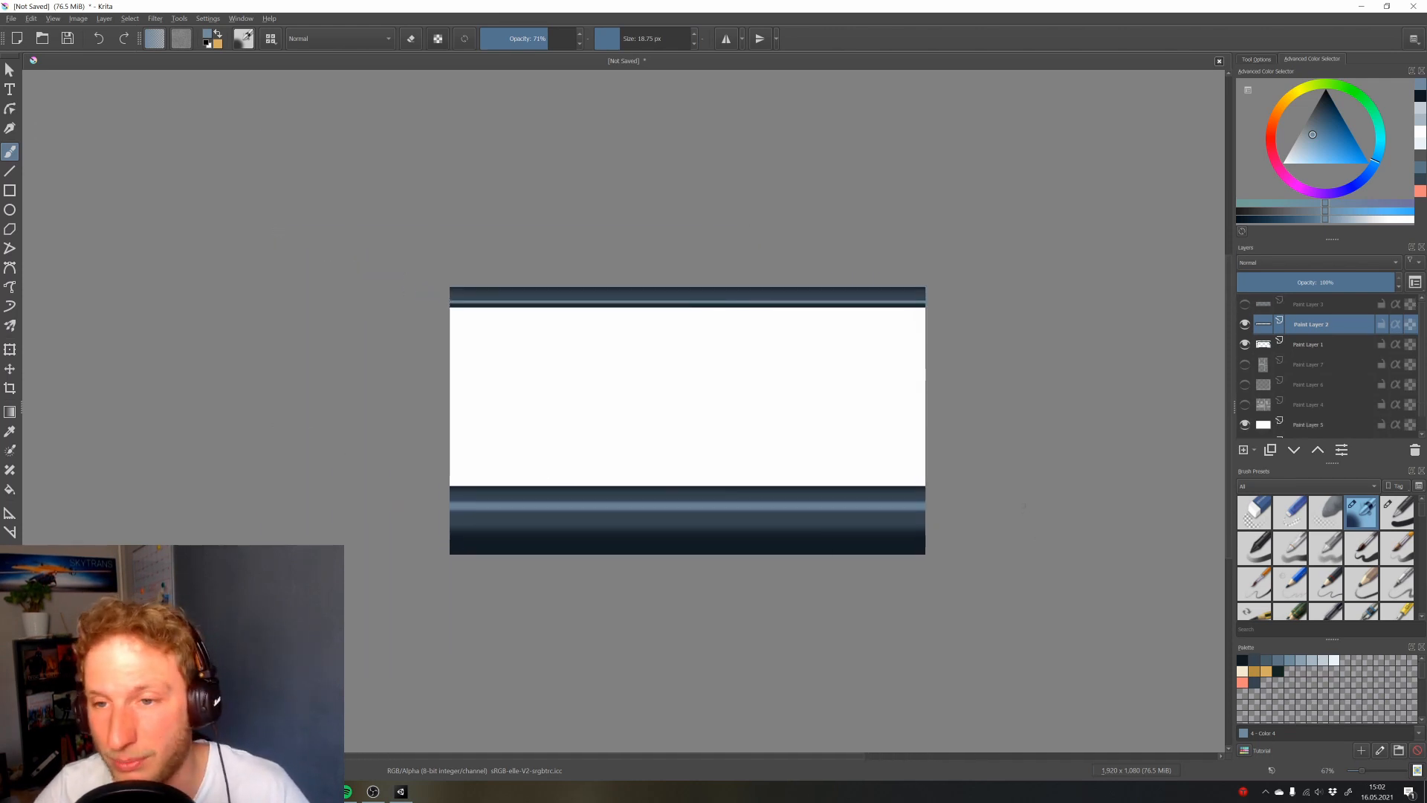
# Browse the brush presets for a texture brush and choose the brown, cloud-like one
pyautogui.scroll(1, 769, 541)
pyautogui.moveTo(745, 533); pyautogui.dragTo(741, 581)
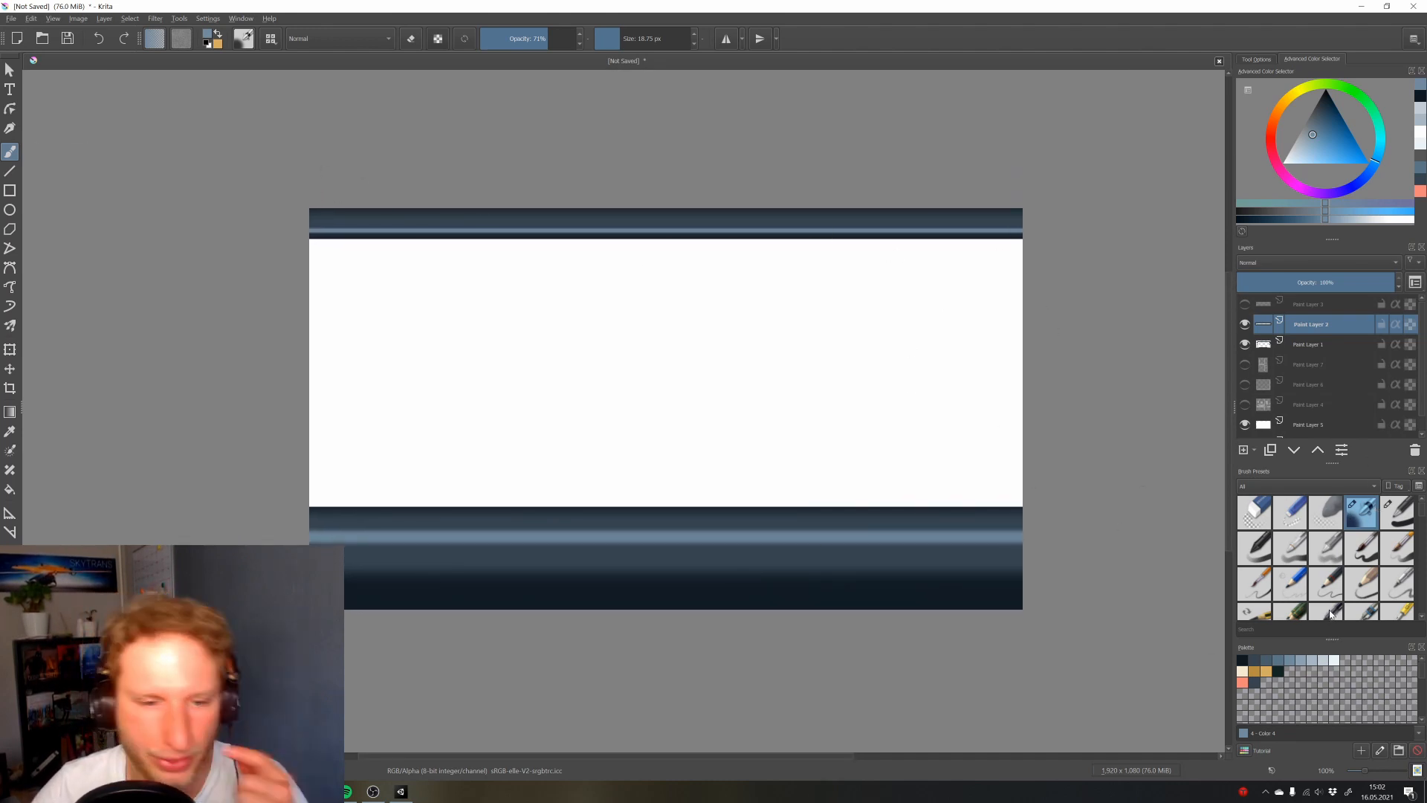
pyautogui.scroll(-4, 1325, 617)
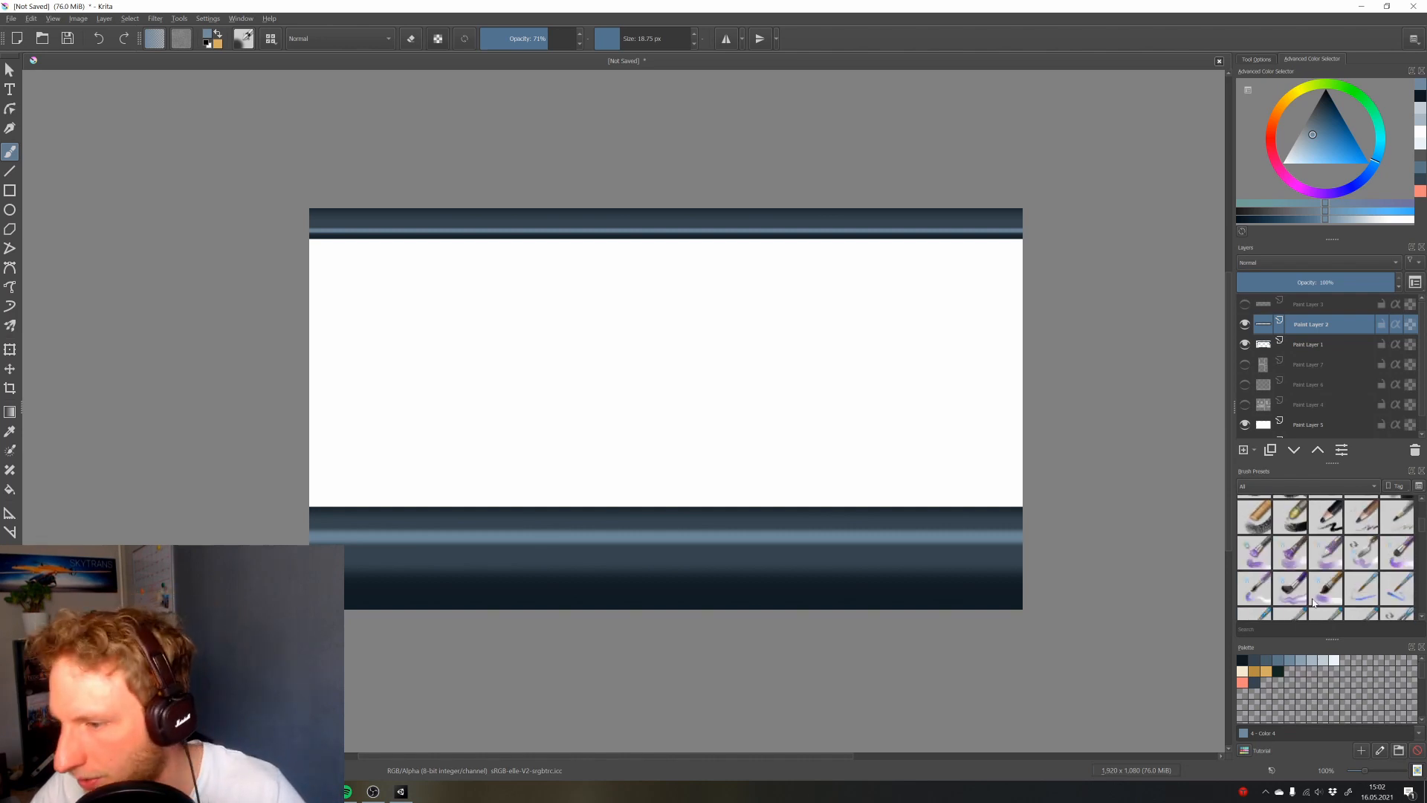
pyautogui.scroll(-5, 1314, 602)
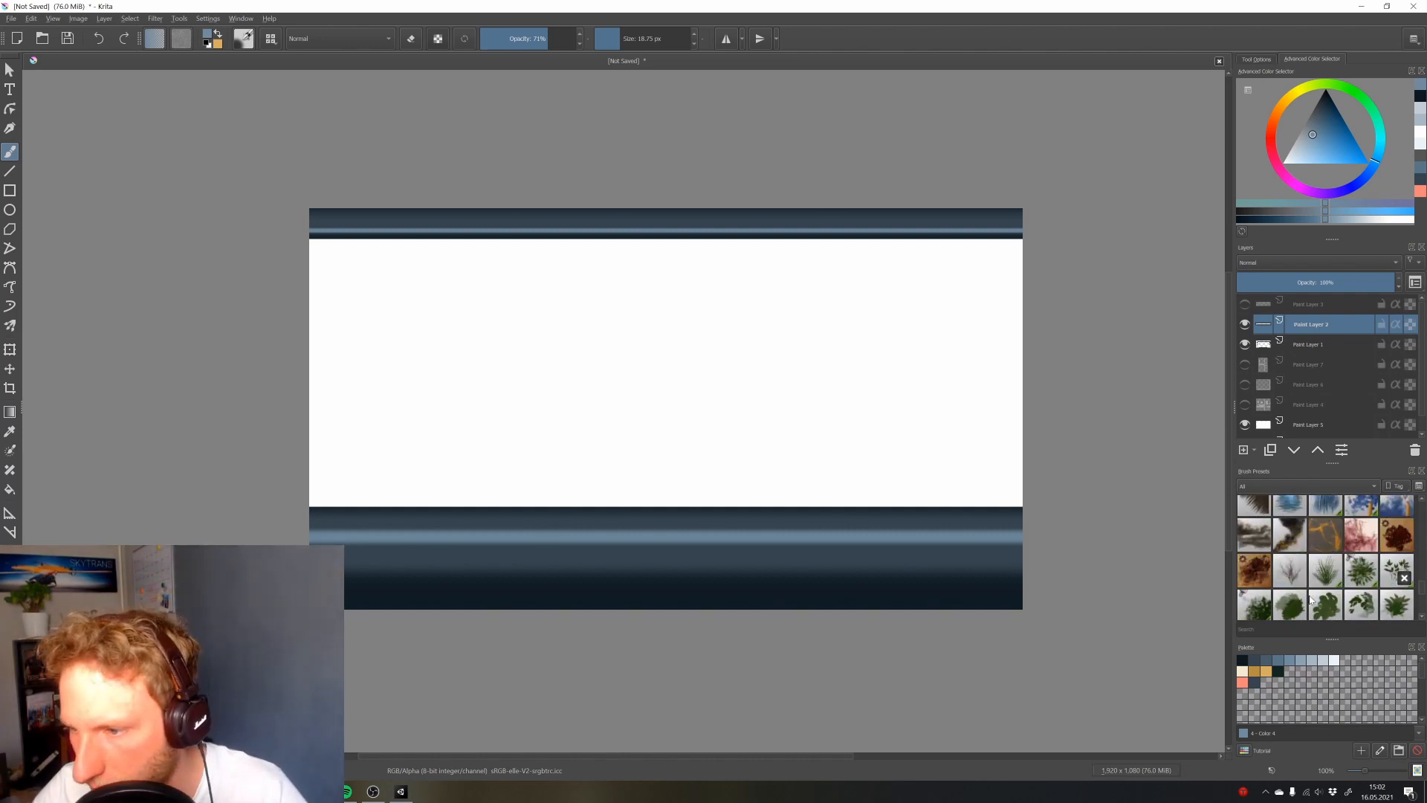
pyautogui.scroll(-2, 1299, 585)
pyautogui.click(1289, 522)
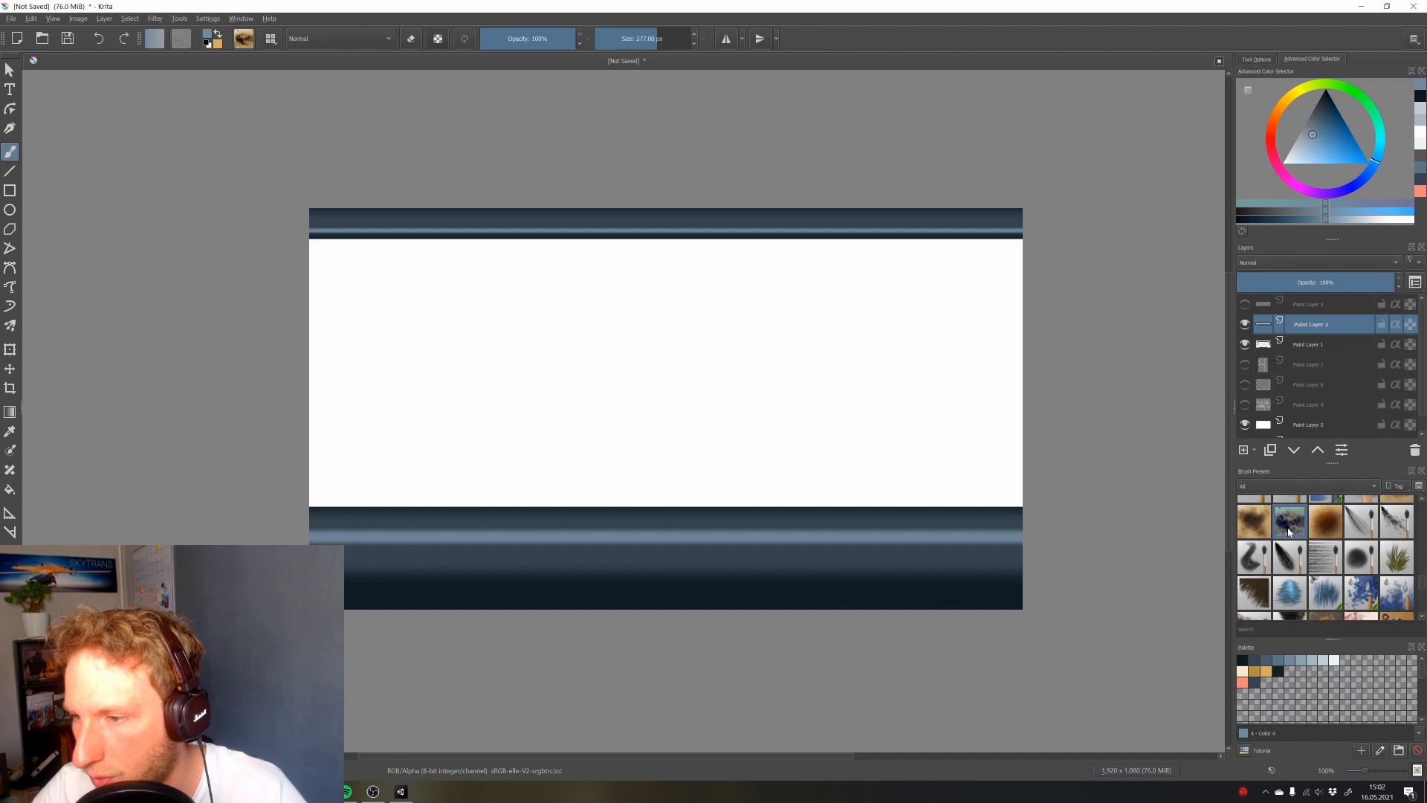
pyautogui.click(1001, 554)
pyautogui.click(1255, 523)
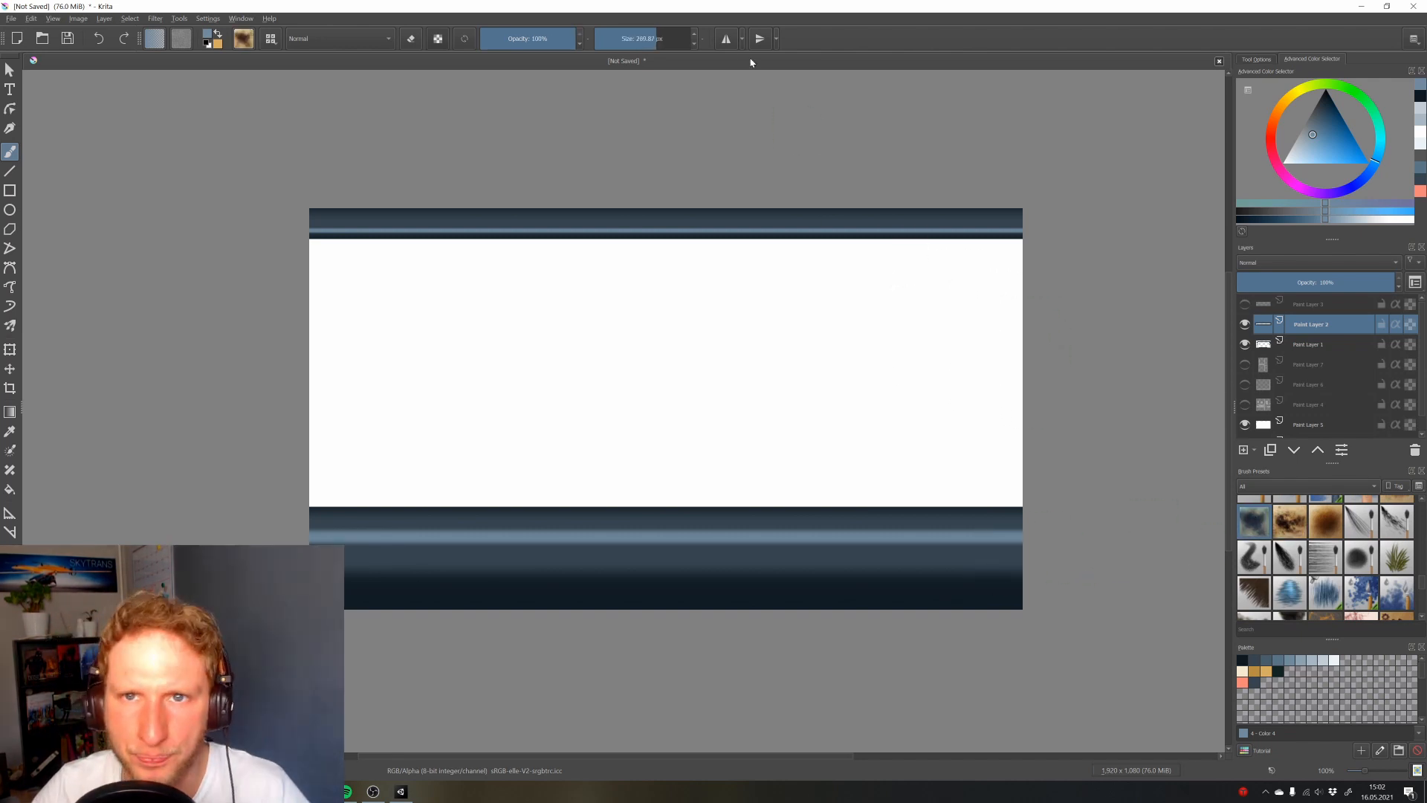
# Try texturing the floor's highlight band on Paint Layer 1 with a straight texture-brush line at about 157 px
pyautogui.click(1303, 347)
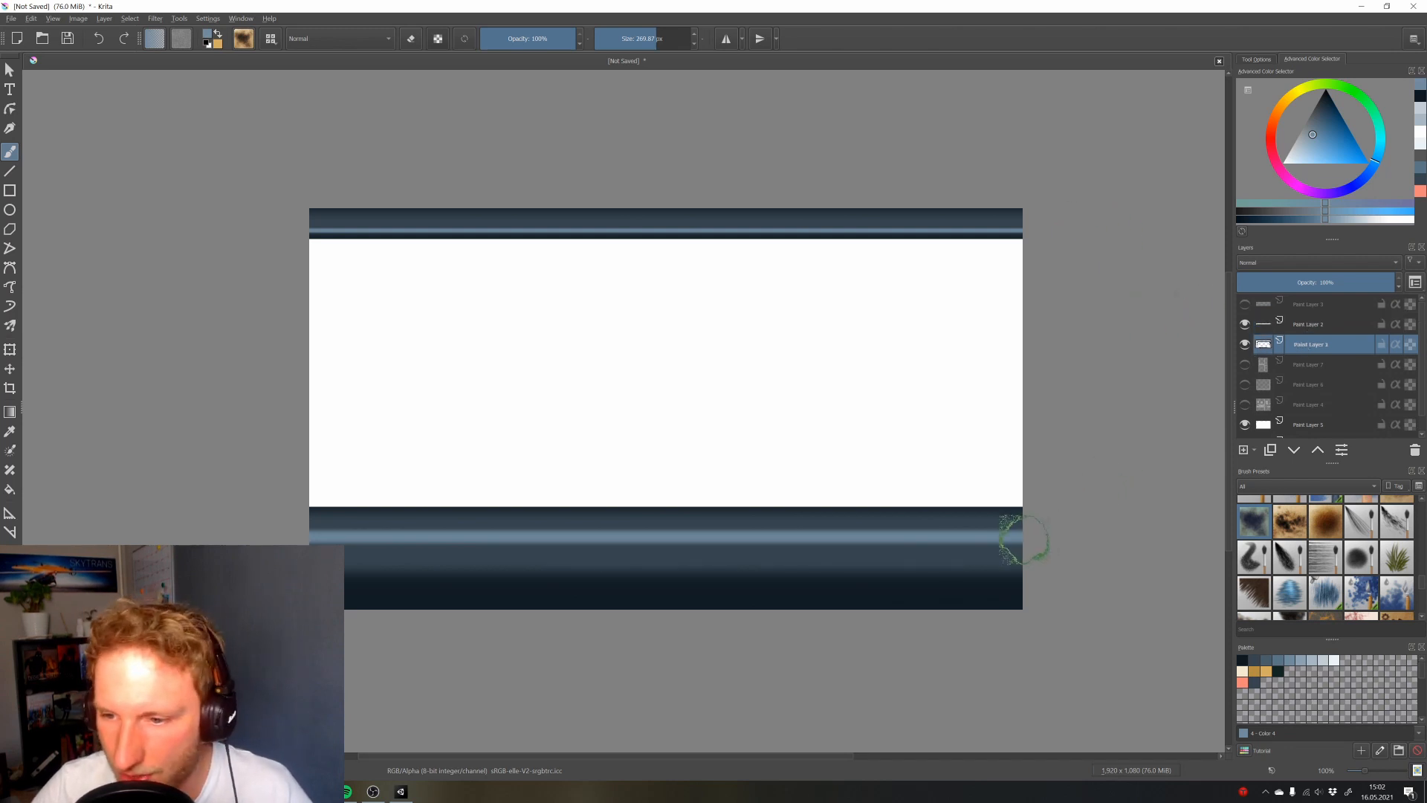
pyautogui.click(646, 37)
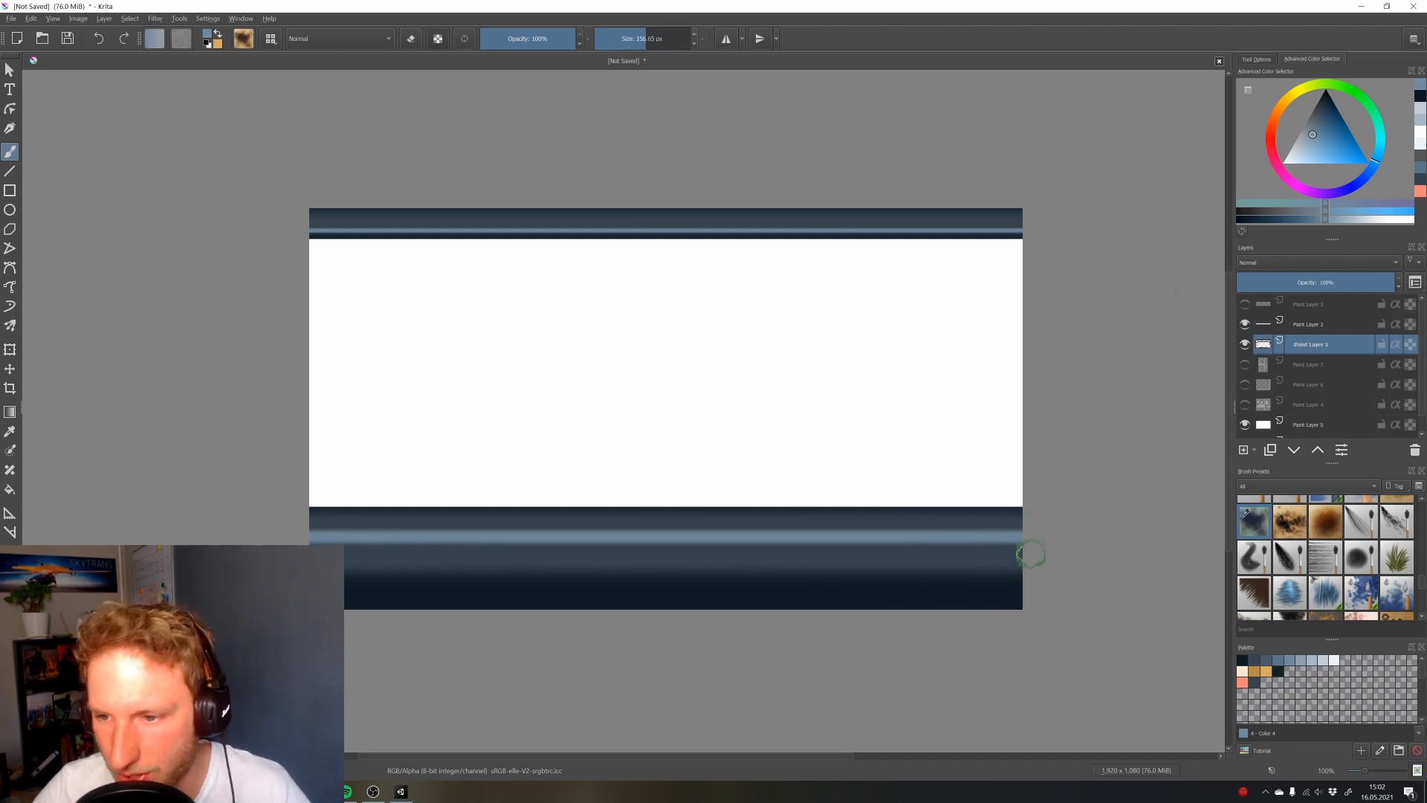
pyautogui.click(10, 171)
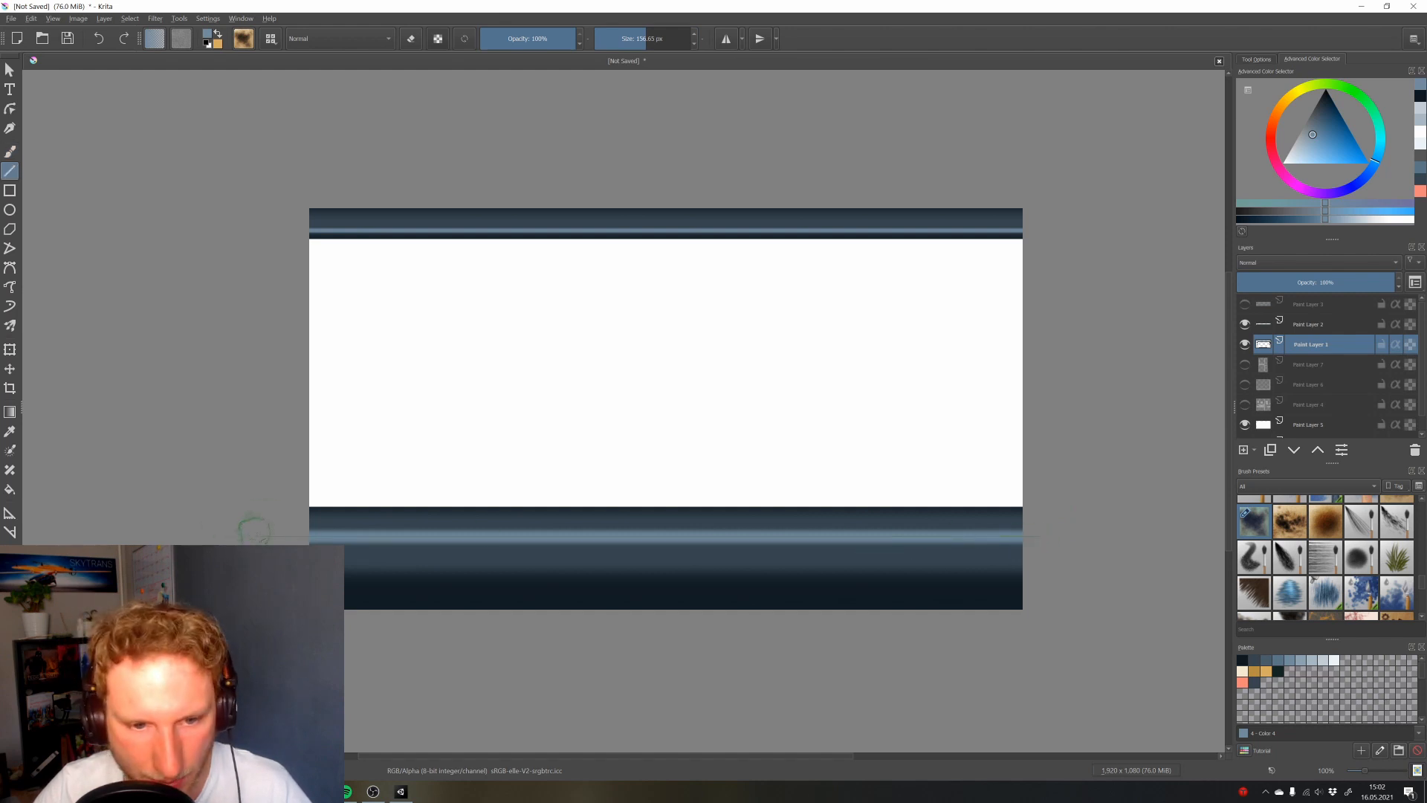
pyautogui.moveTo(255, 534); pyautogui.dragTo(1040, 535)
pyautogui.press('b')
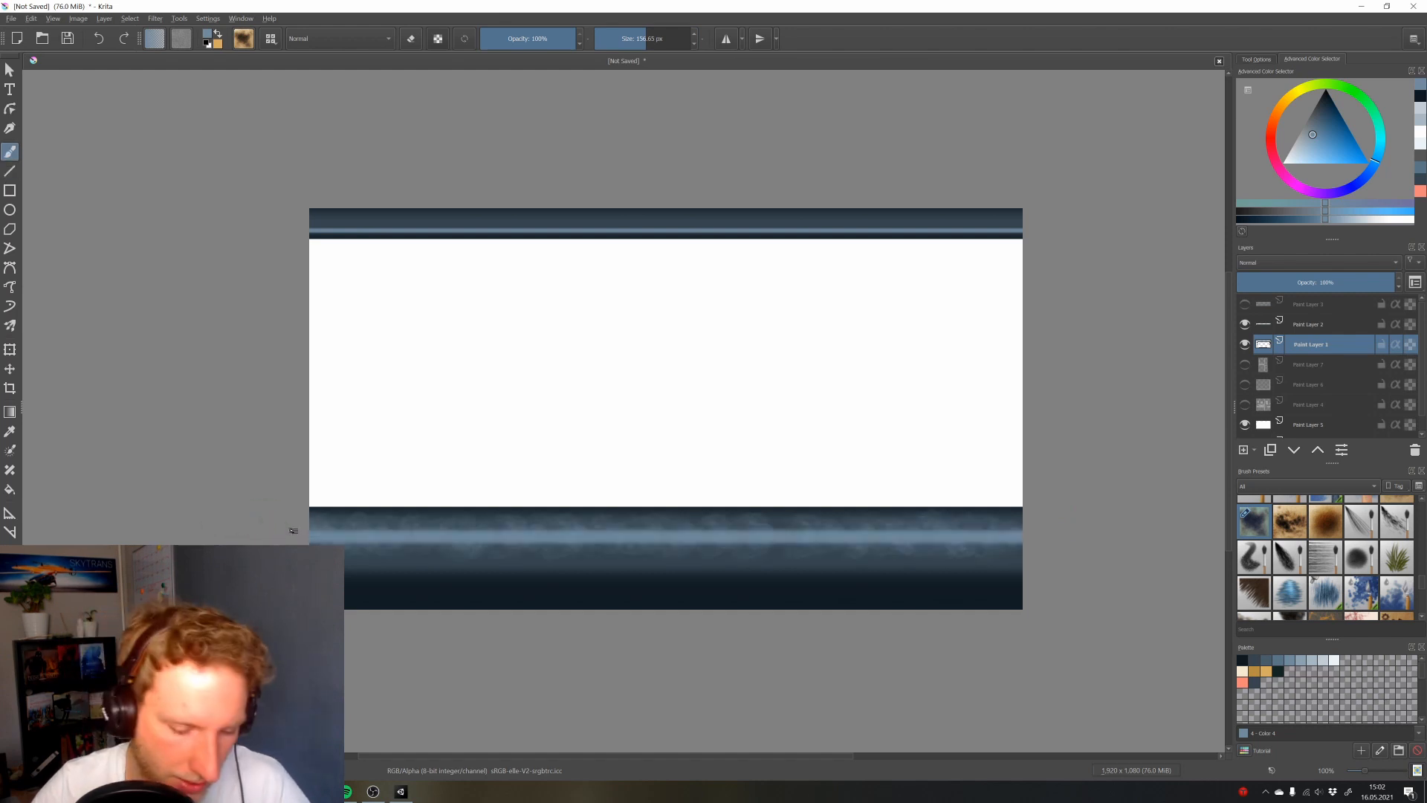
pyautogui.hotkey('ctrl', 'z')
# Try a narrower straight texture-brush line along the floor's highlight band, undo it, and go back to the basic brush presets
pyautogui.click(636, 38)
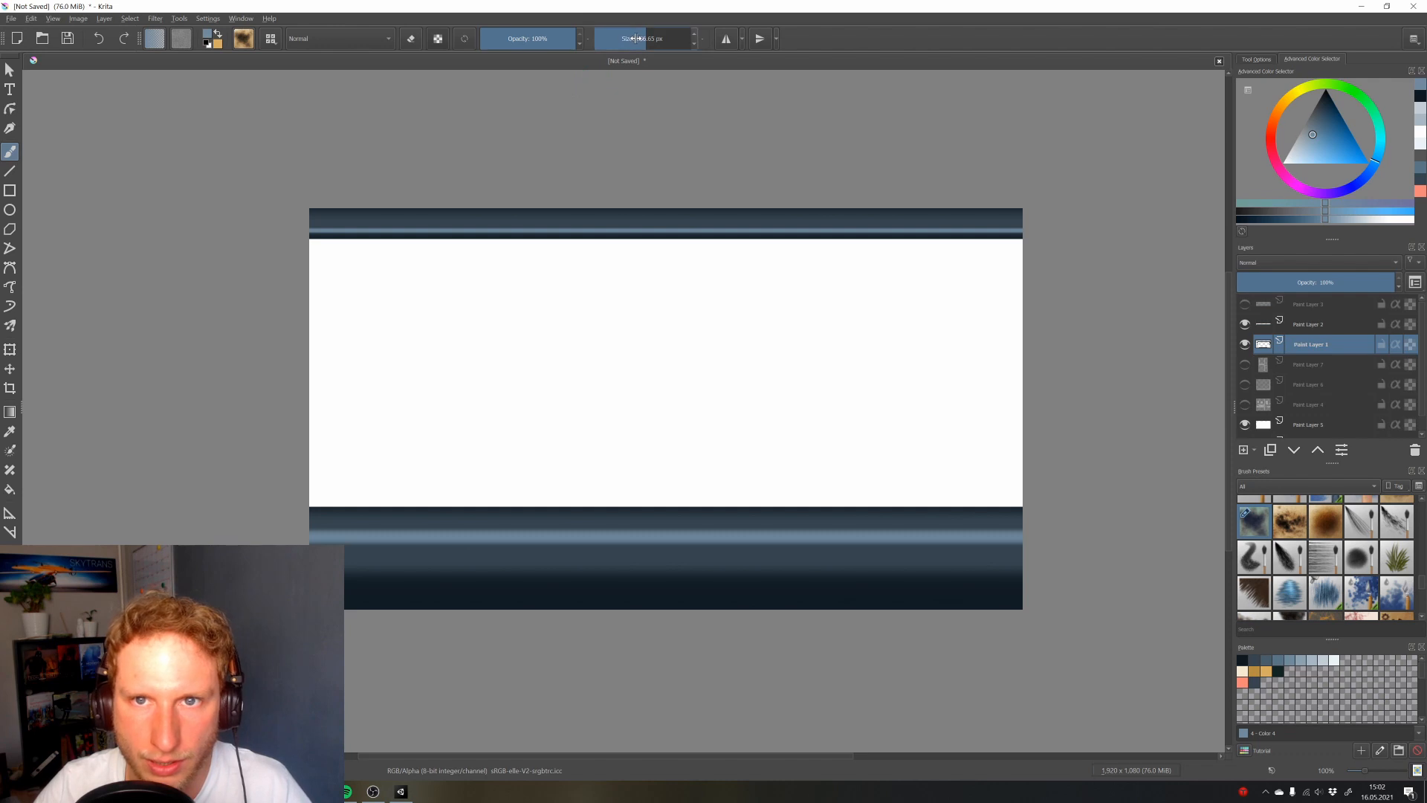
pyautogui.press('v')
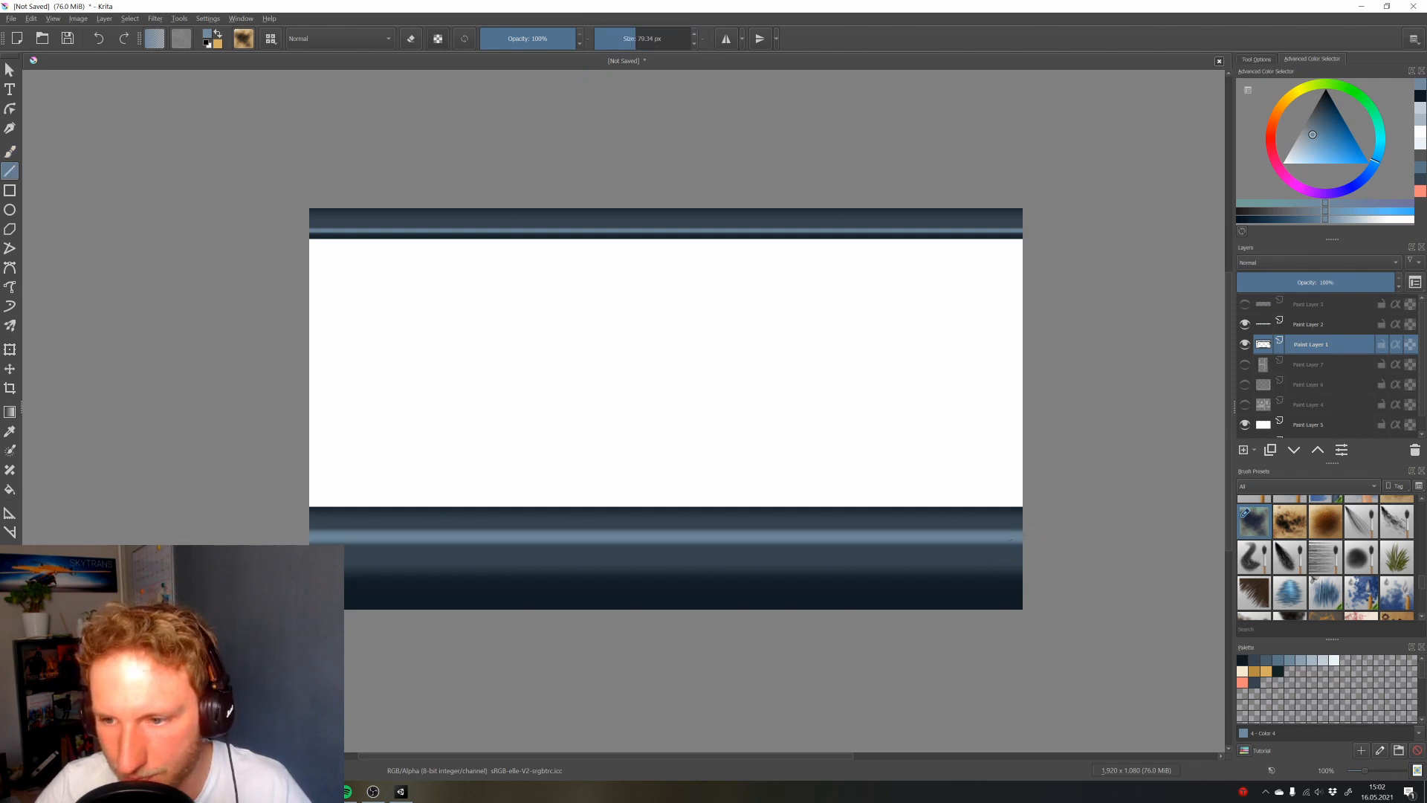
pyautogui.moveTo(300, 538); pyautogui.dragTo(1027, 535)
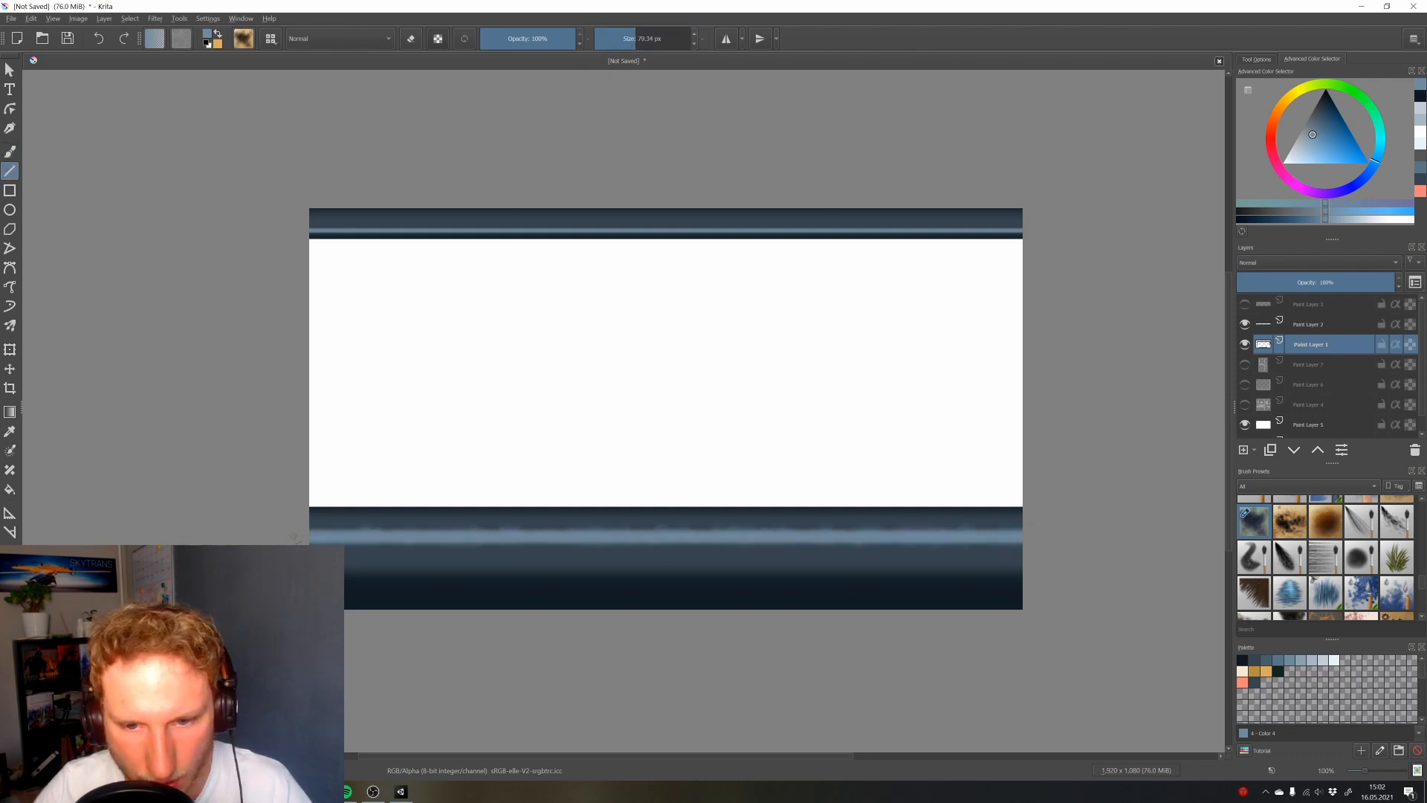
pyautogui.press('b')
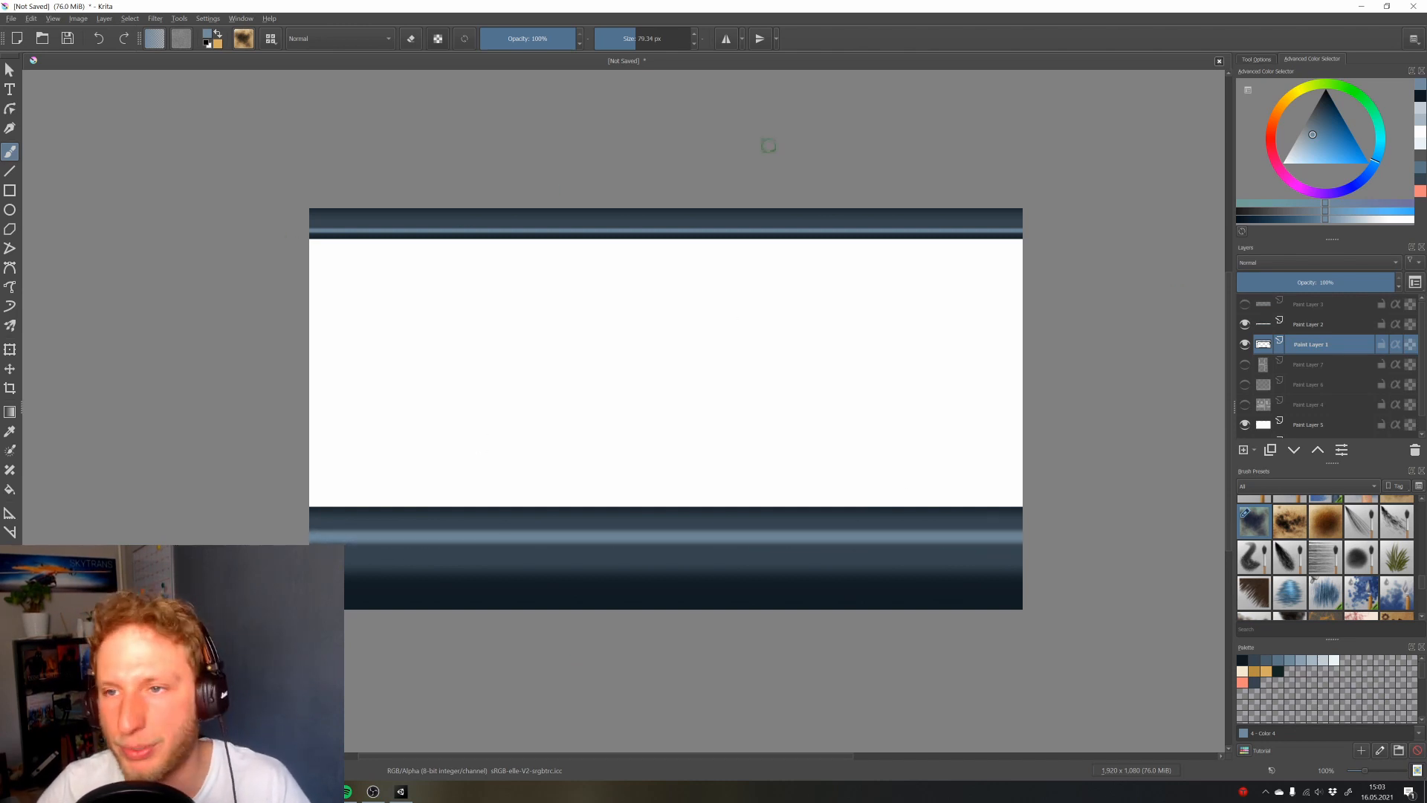
pyautogui.scroll(10, 1355, 570)
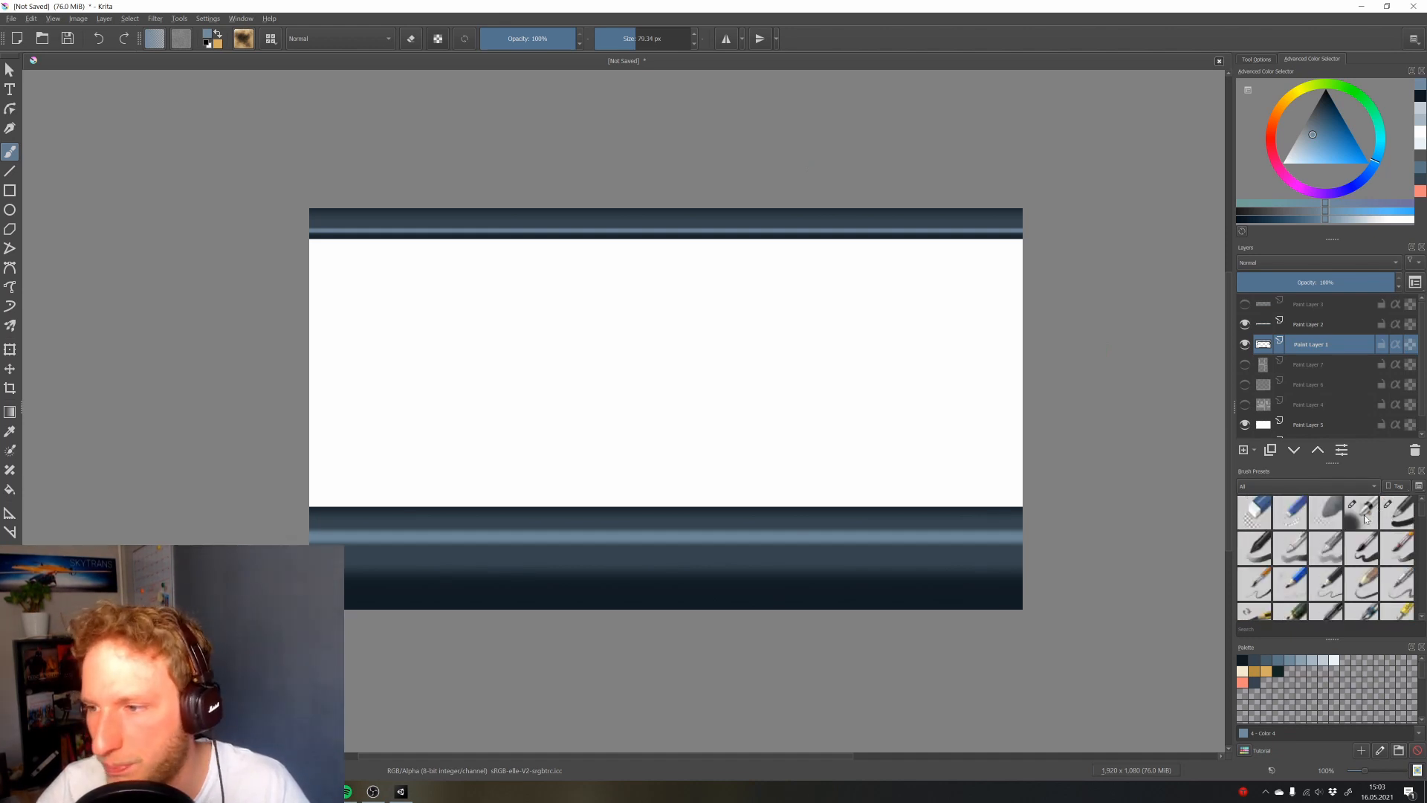
# Choose the soft airbrush preset, show Paint Layer 3, hide Paint Layers 1 and 2, and select the platforms' opaque area on Paint Layer 3
pyautogui.click(1363, 513)
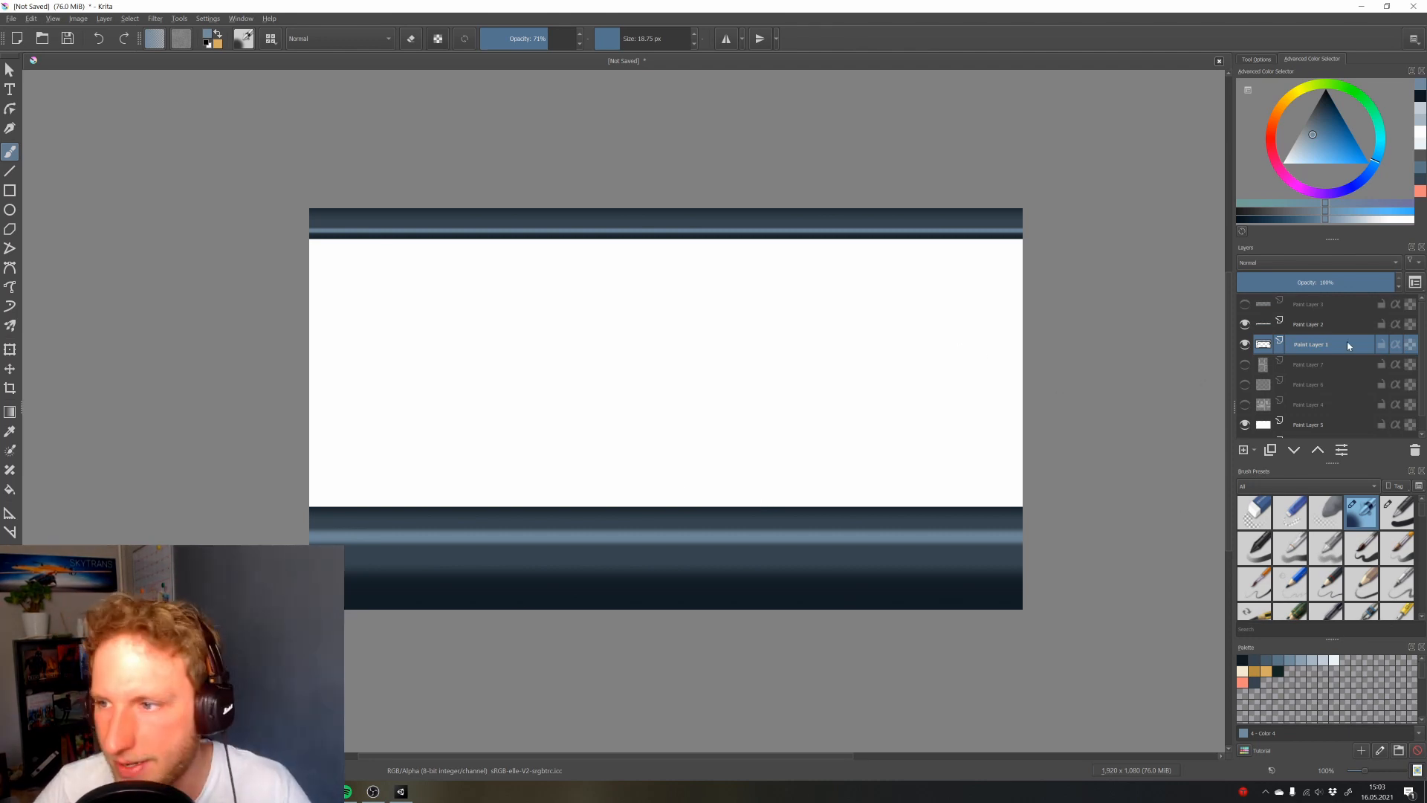
pyautogui.click(1245, 304)
pyautogui.click(1245, 324)
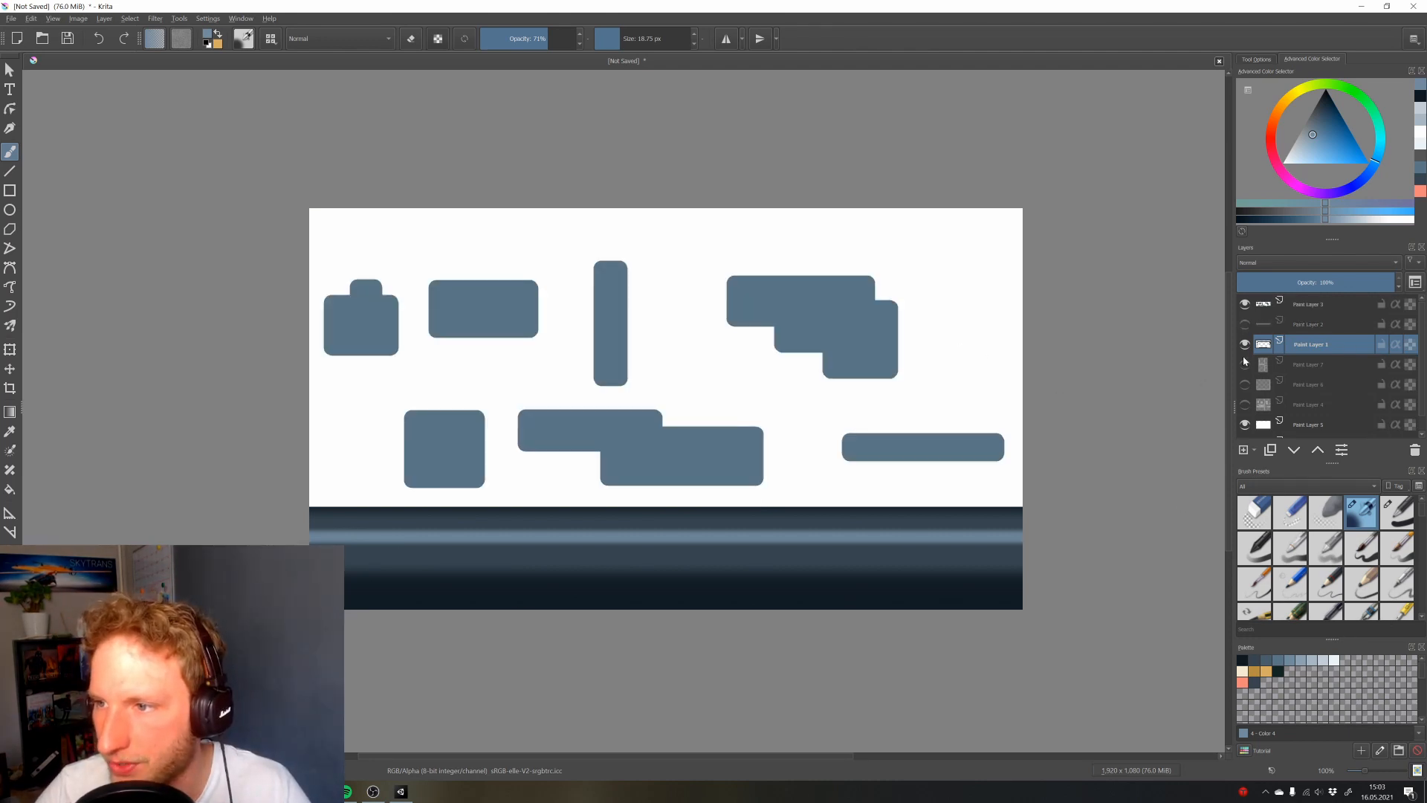
pyautogui.click(1246, 344)
pyautogui.scroll(1, 678, 488)
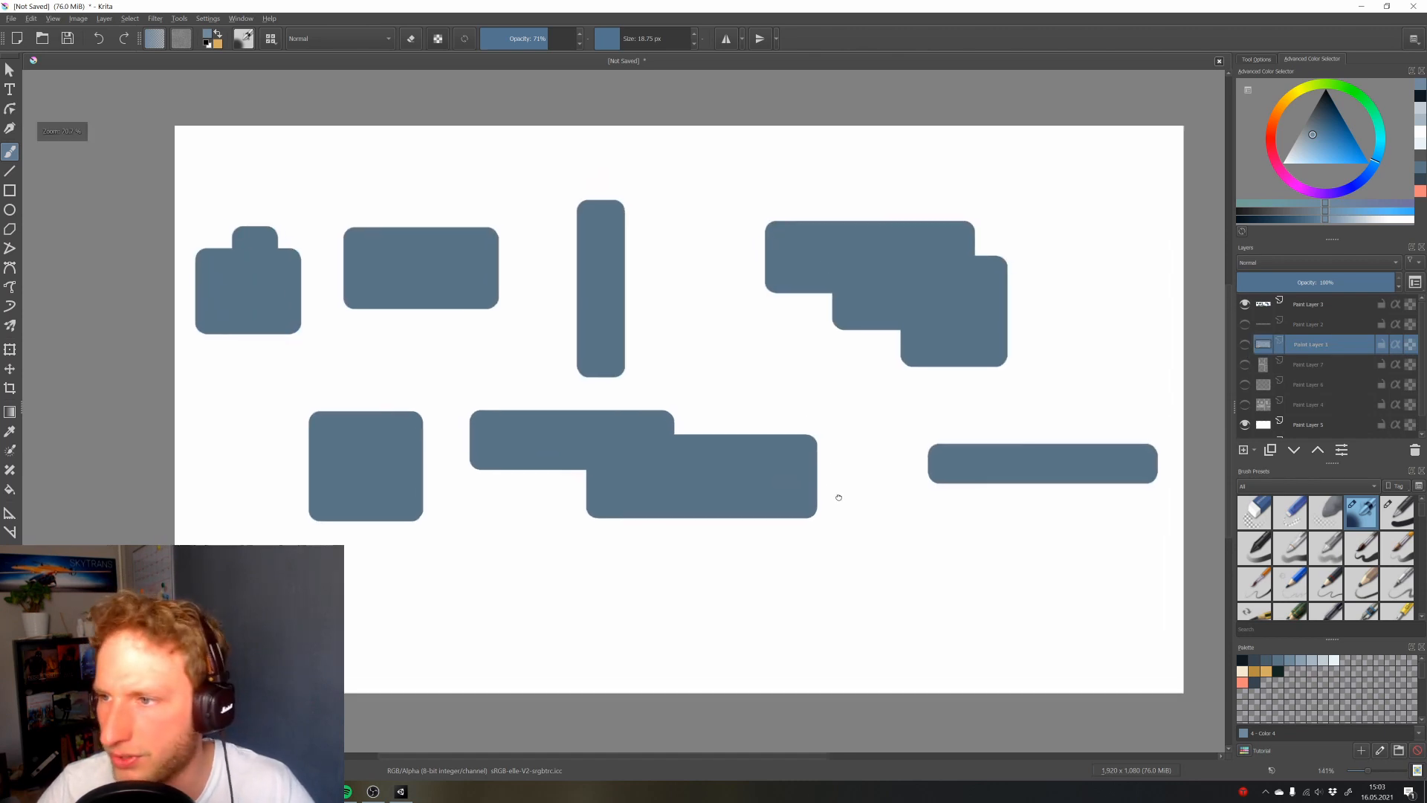
pyautogui.keyDown('ctrl'); pyautogui.click(1266, 347); pyautogui.keyUp('ctrl')
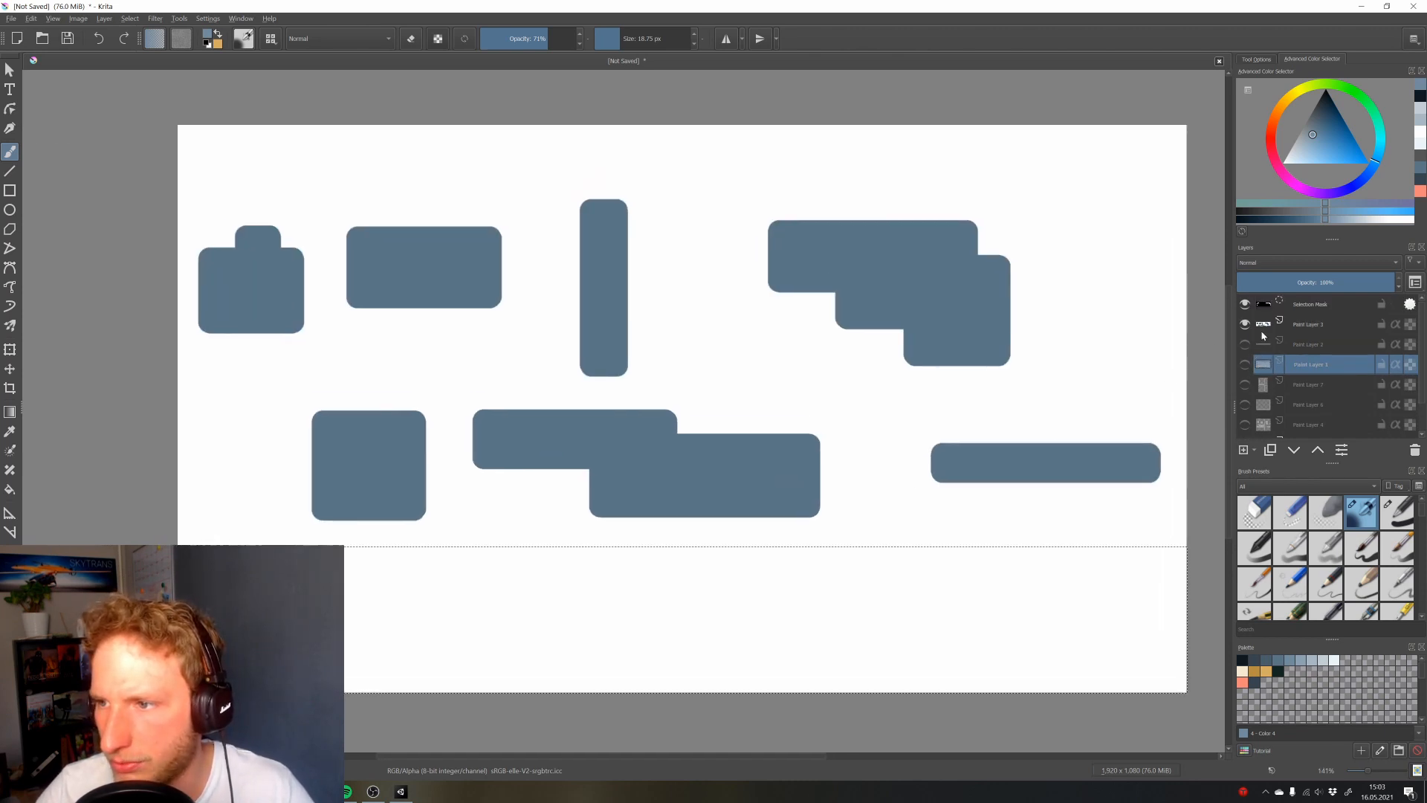
pyautogui.keyDown('ctrl'); pyautogui.click(1269, 327); pyautogui.keyUp('ctrl')
pyautogui.moveTo(793, 542); pyautogui.dragTo(744, 574)
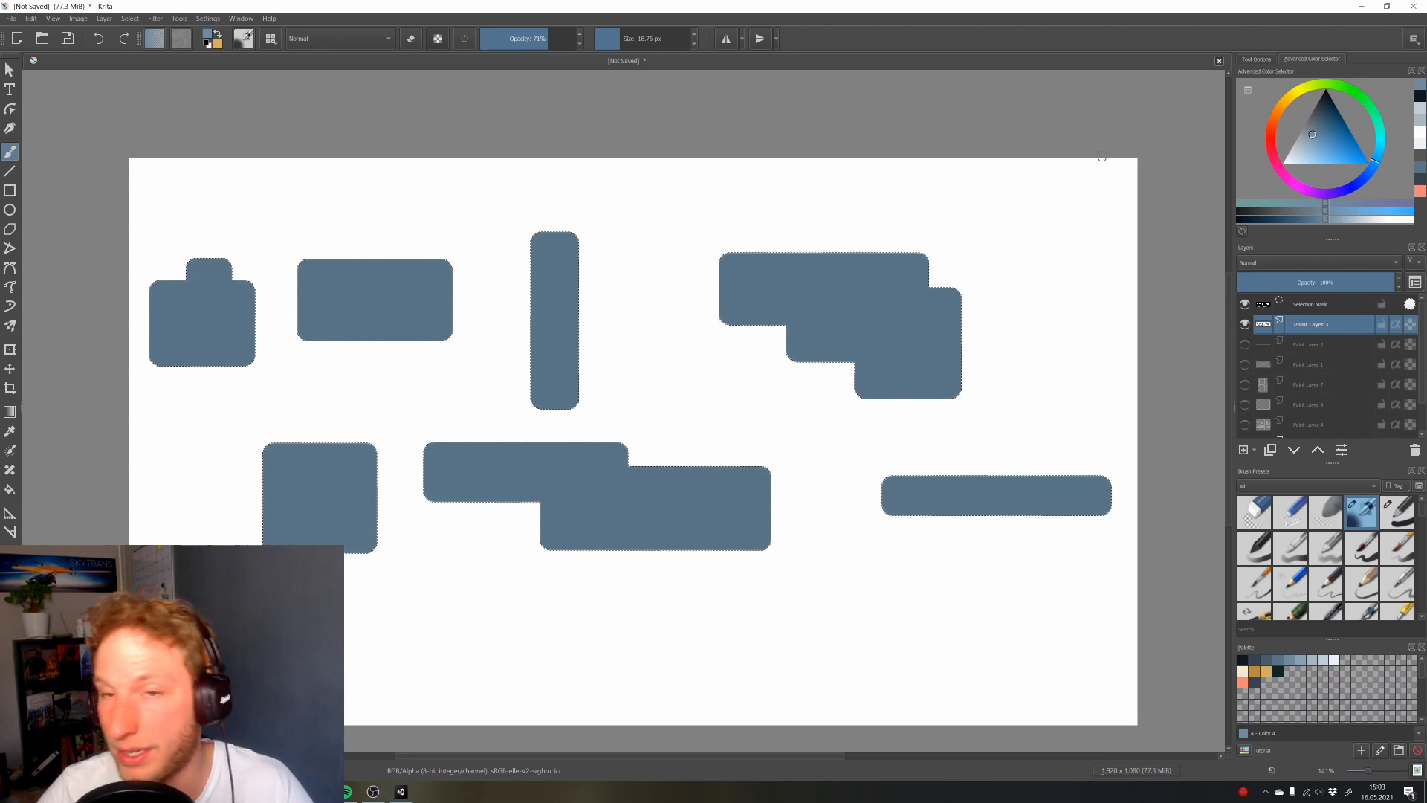
# Airbrush dark slate-blue straight shadows along the upper stepped platform's right, lower and left edges at 100% opacity and about 63 px
pyautogui.click(1256, 660)
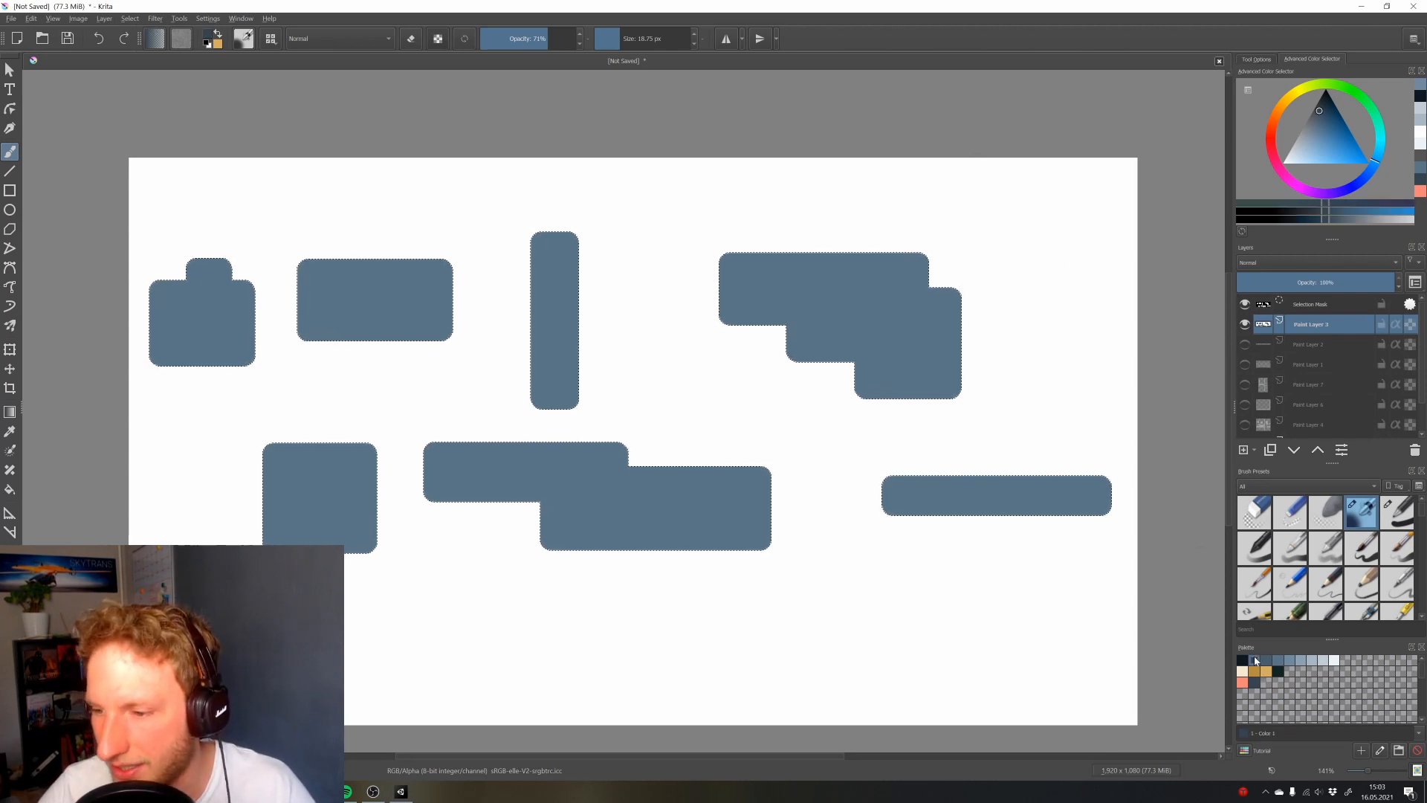
pyautogui.click(631, 39)
pyautogui.moveTo(550, 39); pyautogui.dragTo(651, 65)
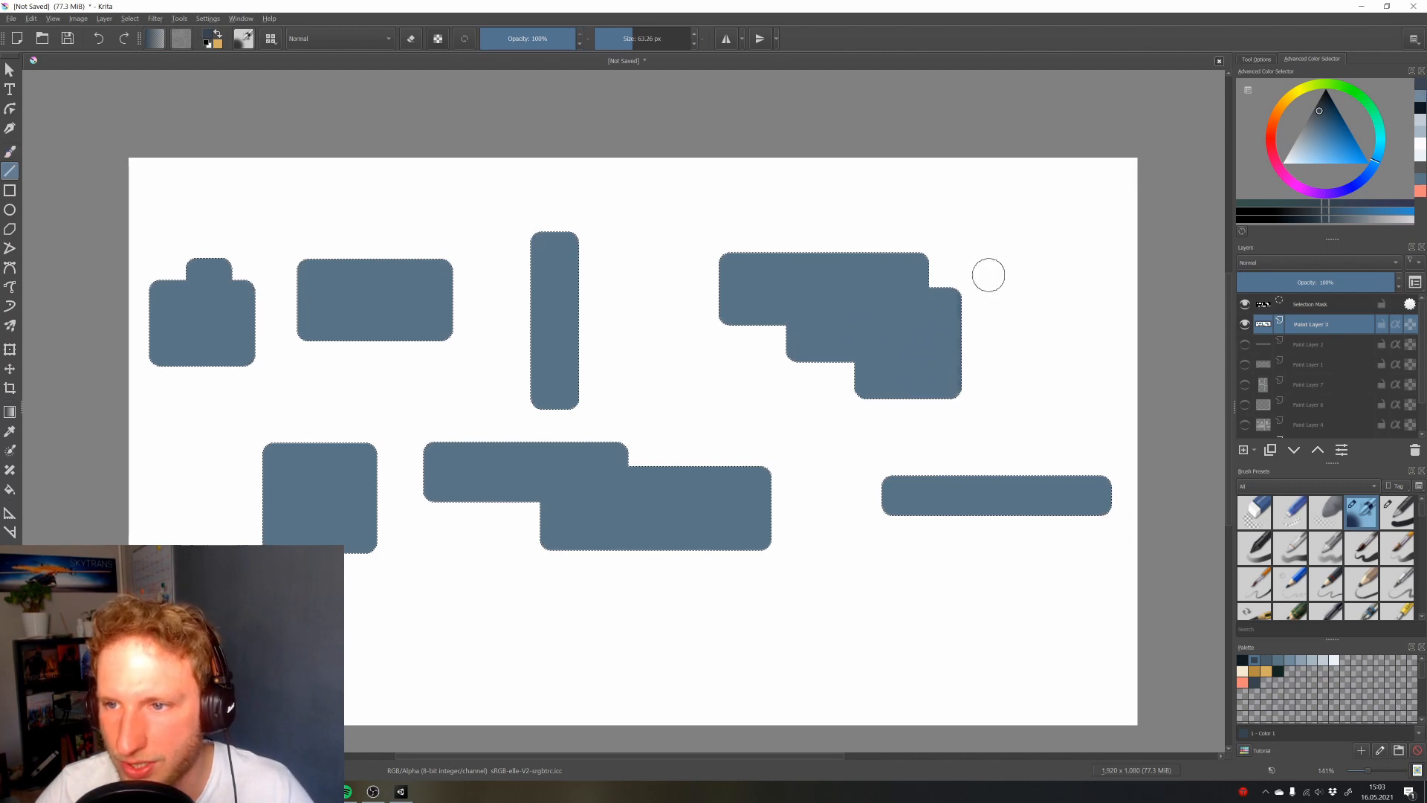
pyautogui.press('v')
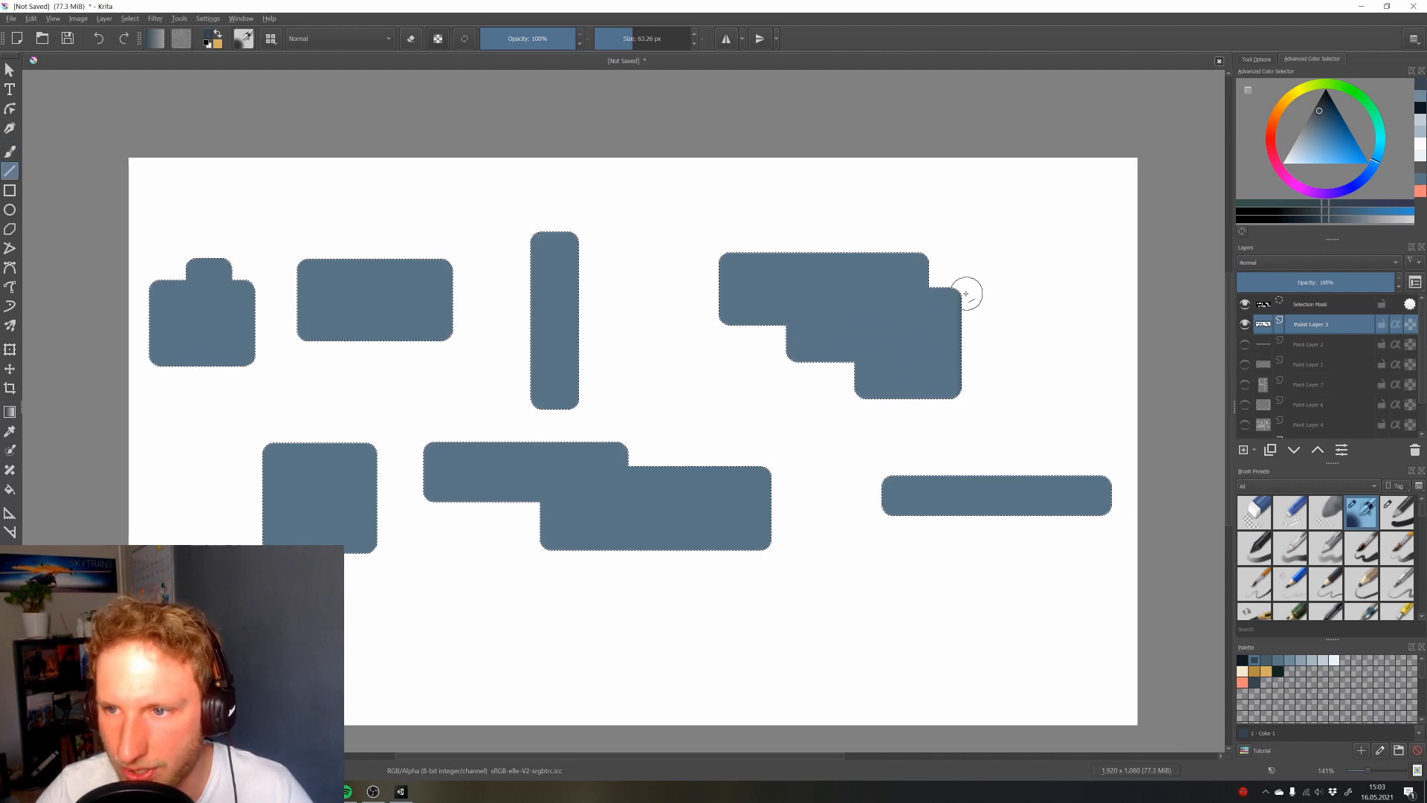
pyautogui.moveTo(970, 429); pyautogui.dragTo(977, 407)
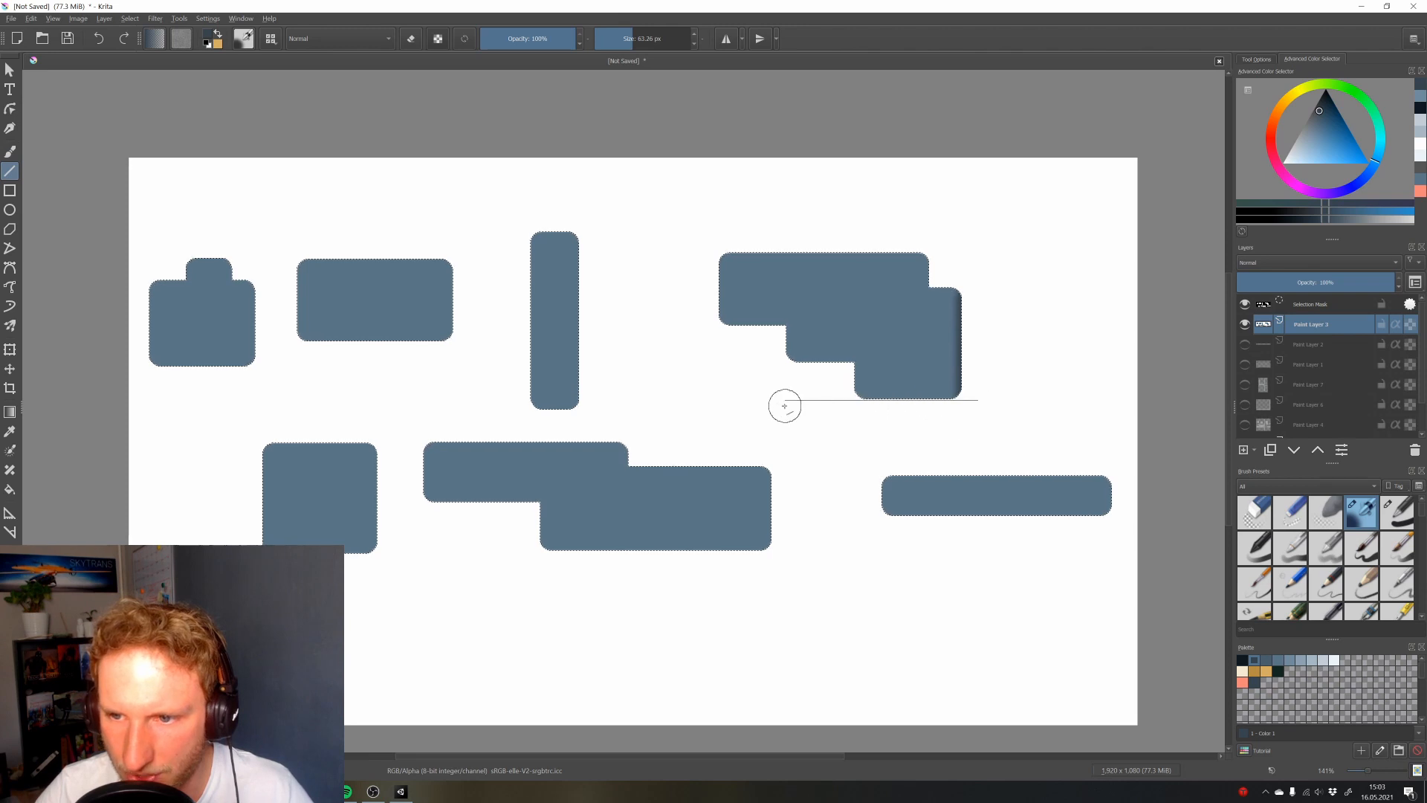
pyautogui.moveTo(784, 405); pyautogui.dragTo(787, 405)
pyautogui.moveTo(745, 359); pyautogui.dragTo(672, 326)
pyautogui.press('v')
pyautogui.press('v')
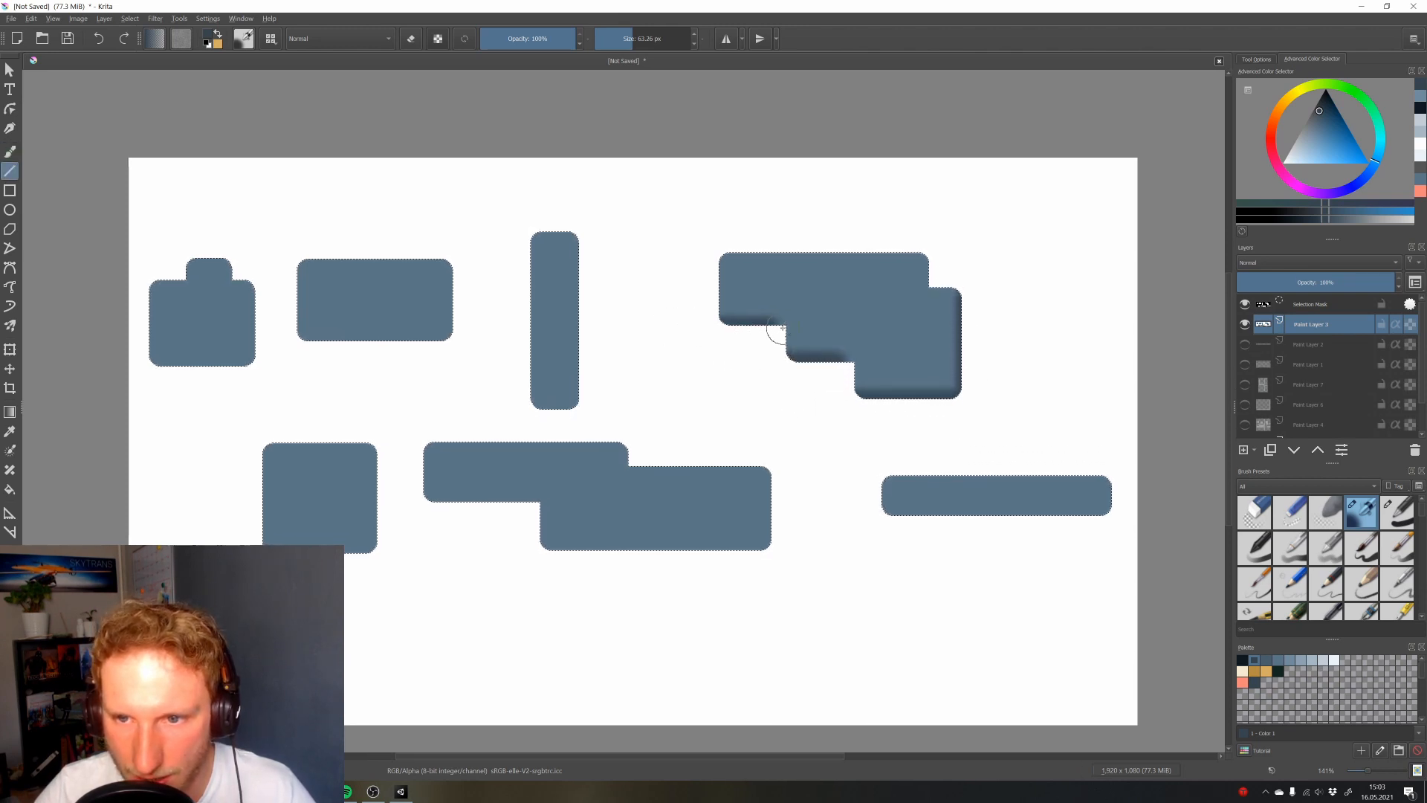
pyautogui.moveTo(783, 357); pyautogui.dragTo(784, 359)
pyautogui.press('v')
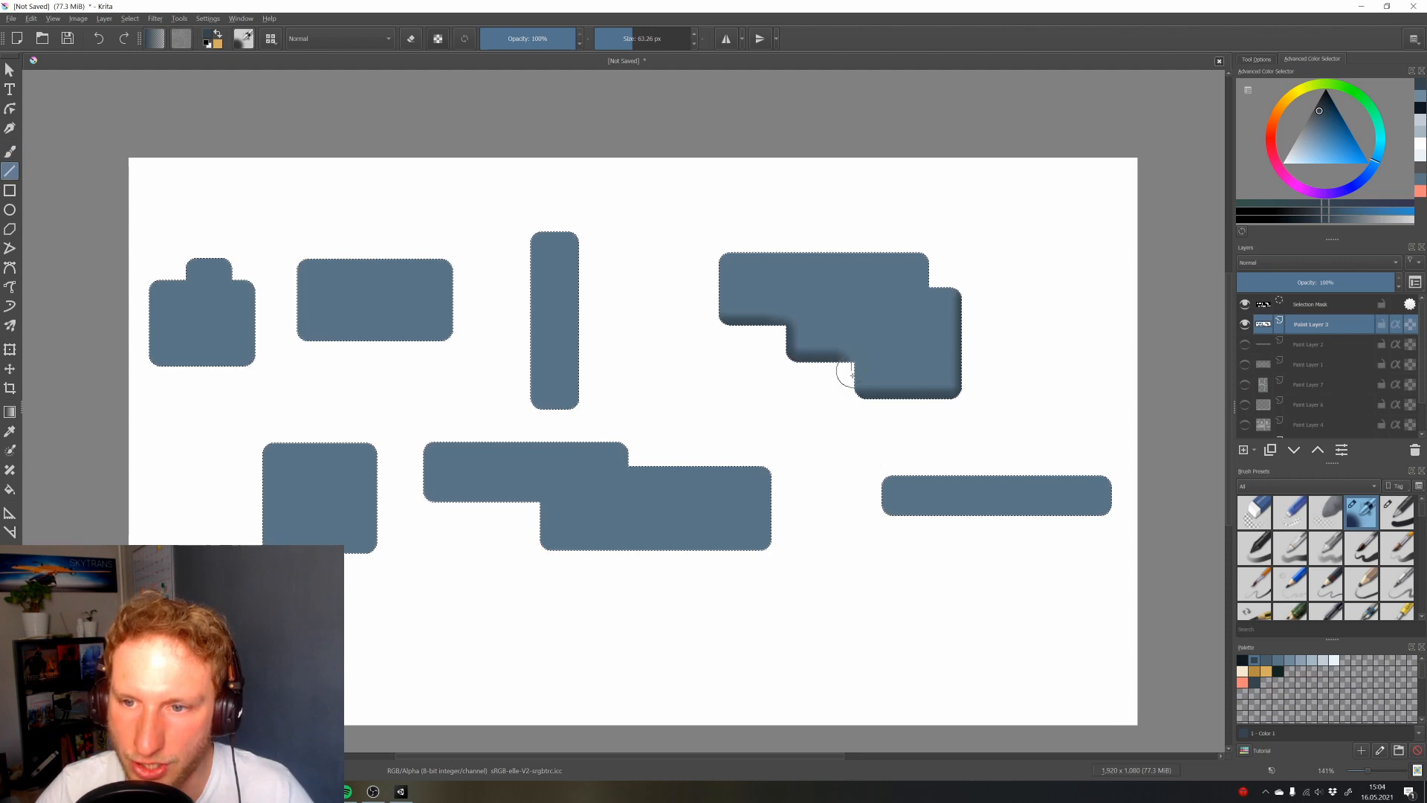
pyautogui.press('b')
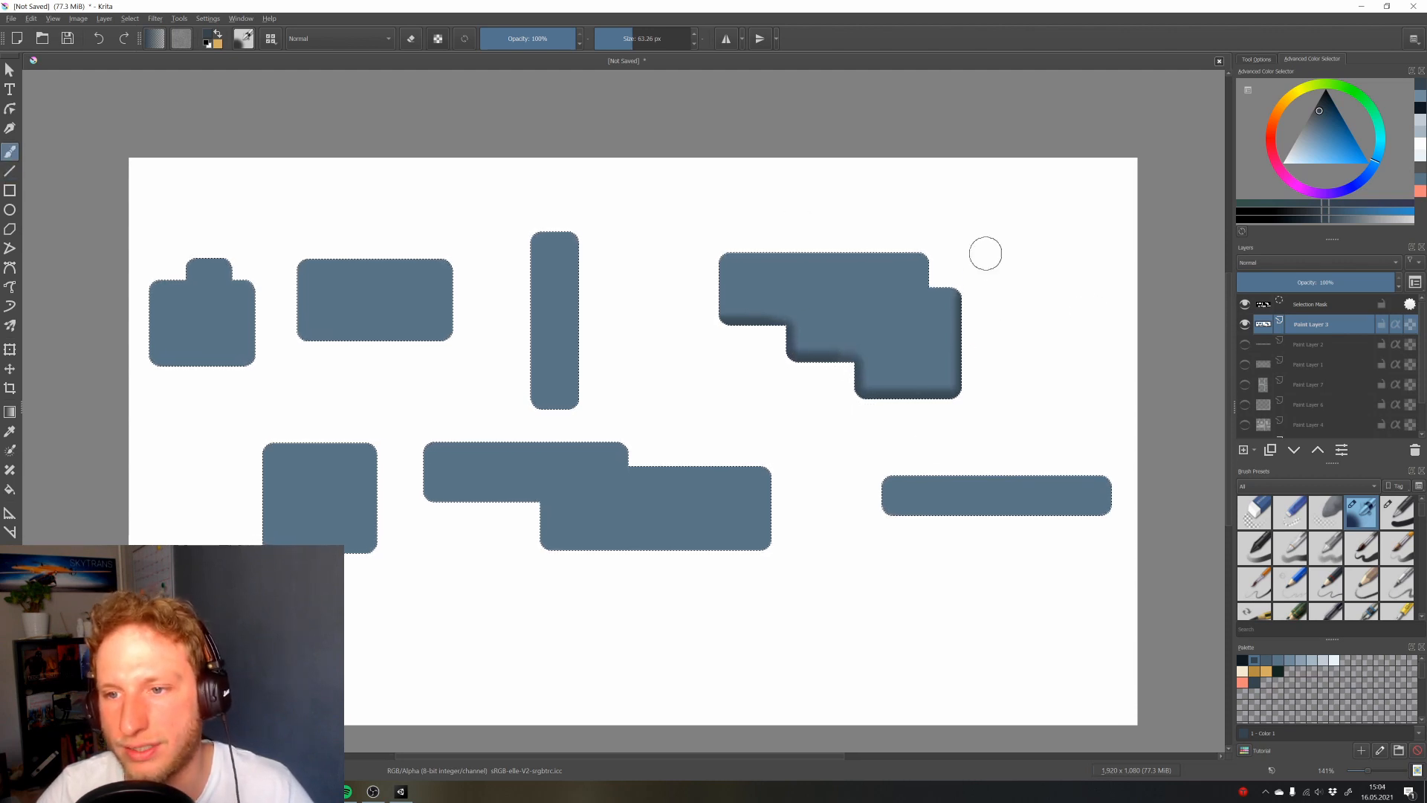
# Airbrush straight dark shadows along the right end and lower edge of the long thin platform
pyautogui.press('v')
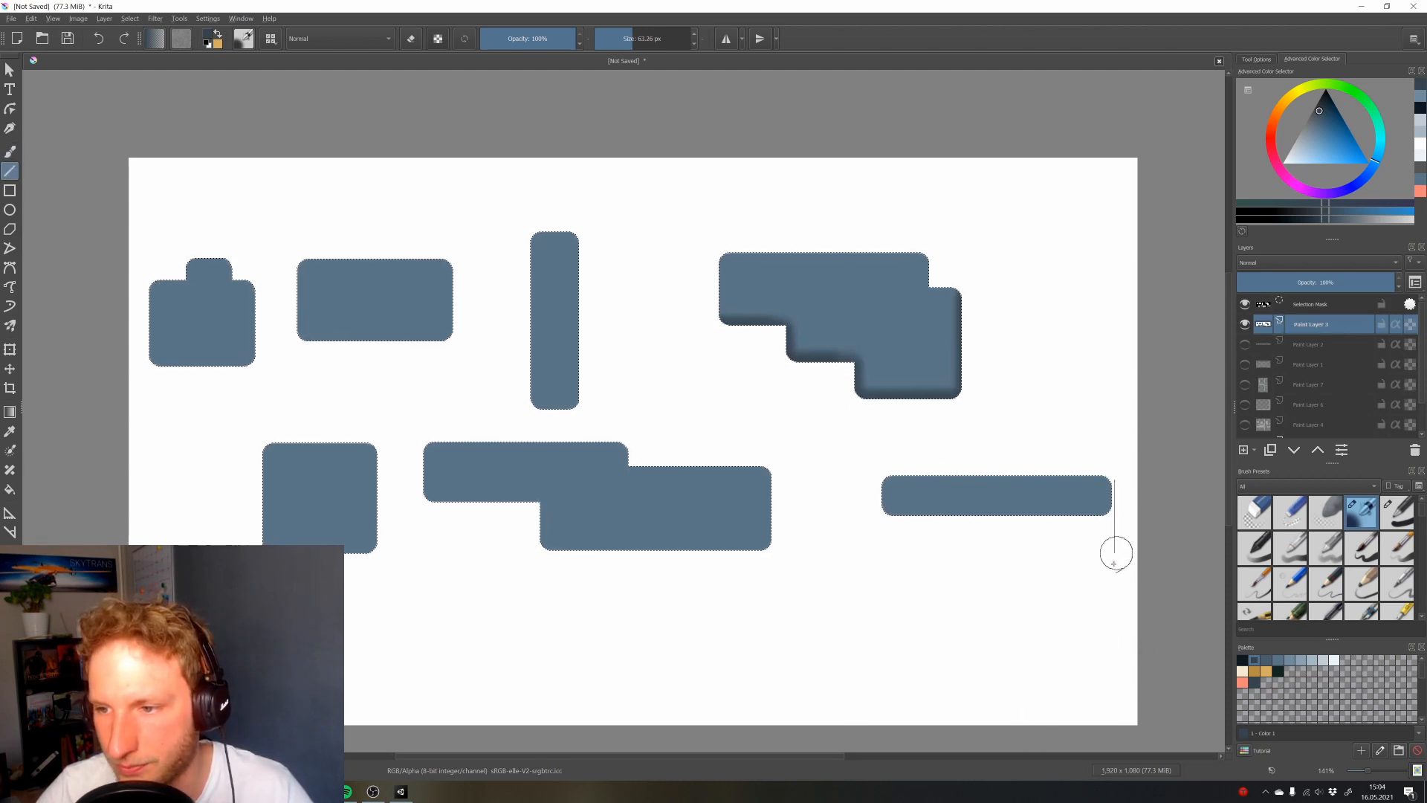
pyautogui.moveTo(1114, 563); pyautogui.dragTo(1112, 520)
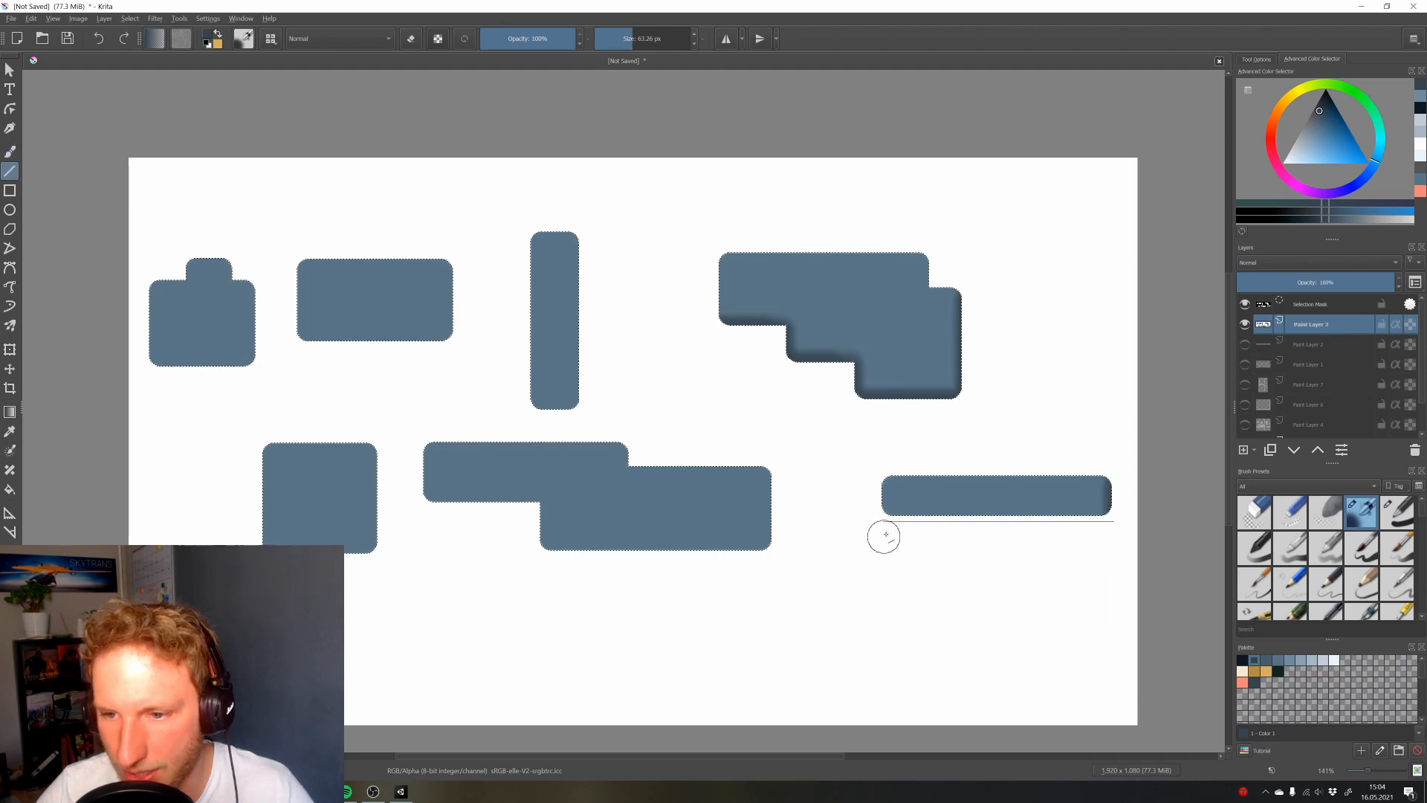
pyautogui.press('b')
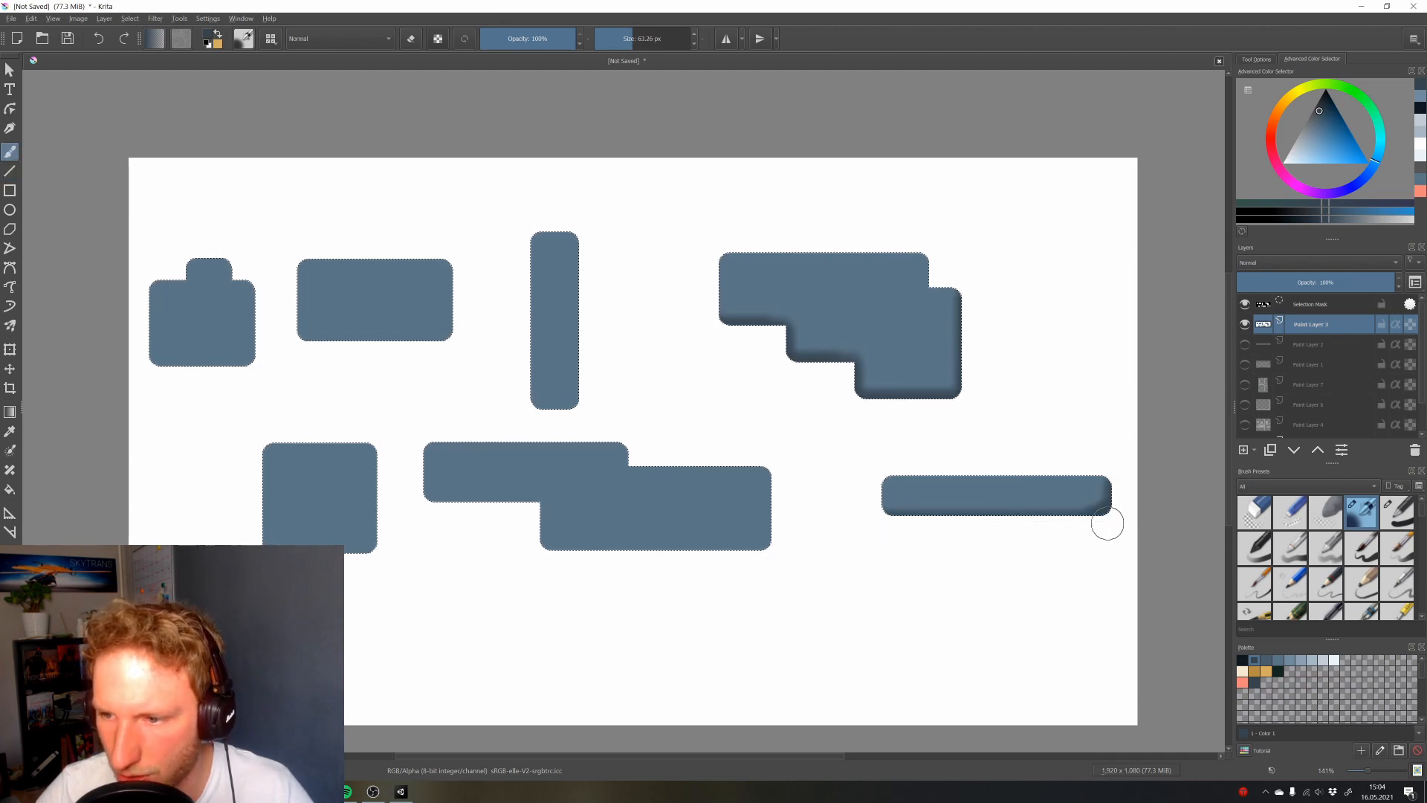
pyautogui.press('v')
pyautogui.press('b')
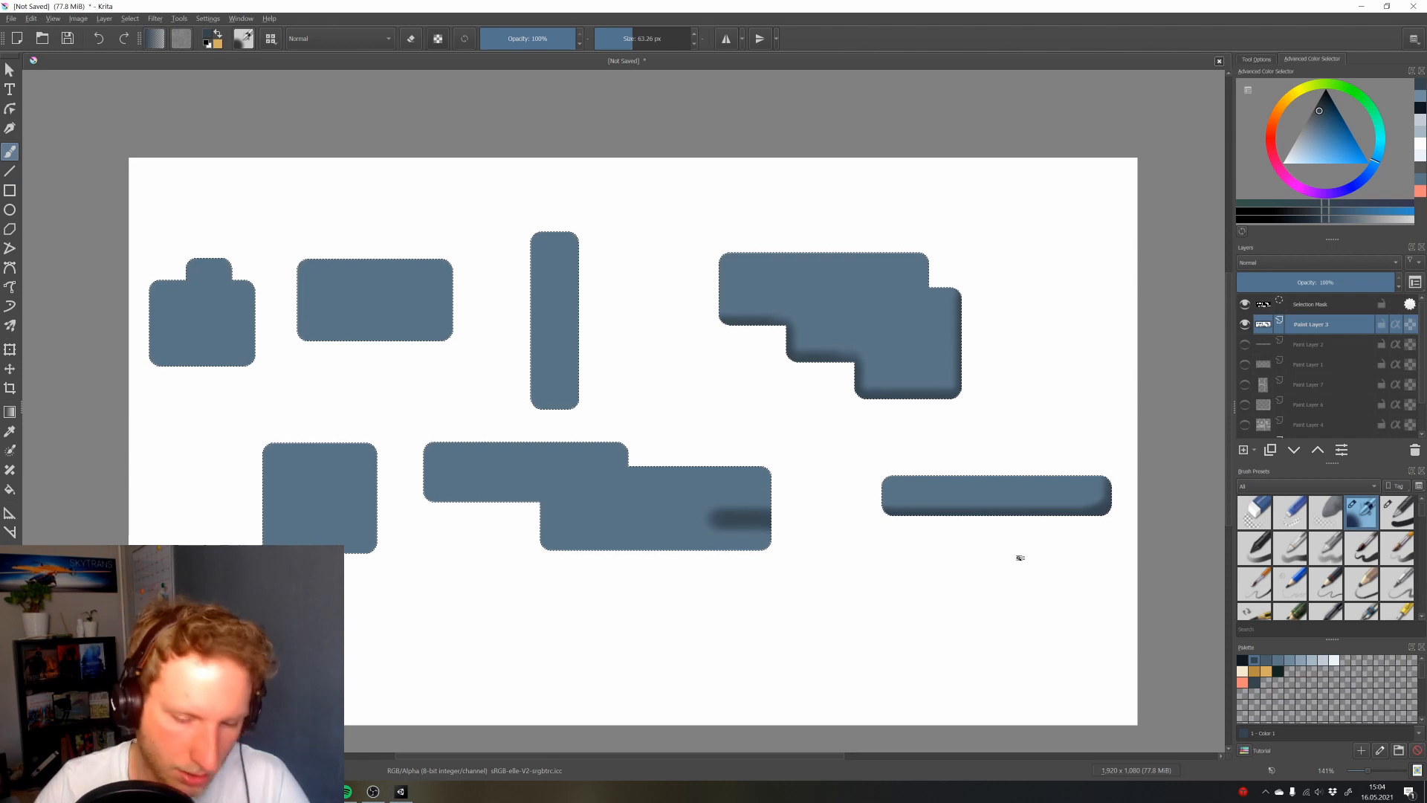
pyautogui.press('v')
pyautogui.moveTo(1123, 523); pyautogui.dragTo(1125, 523)
pyautogui.press('b')
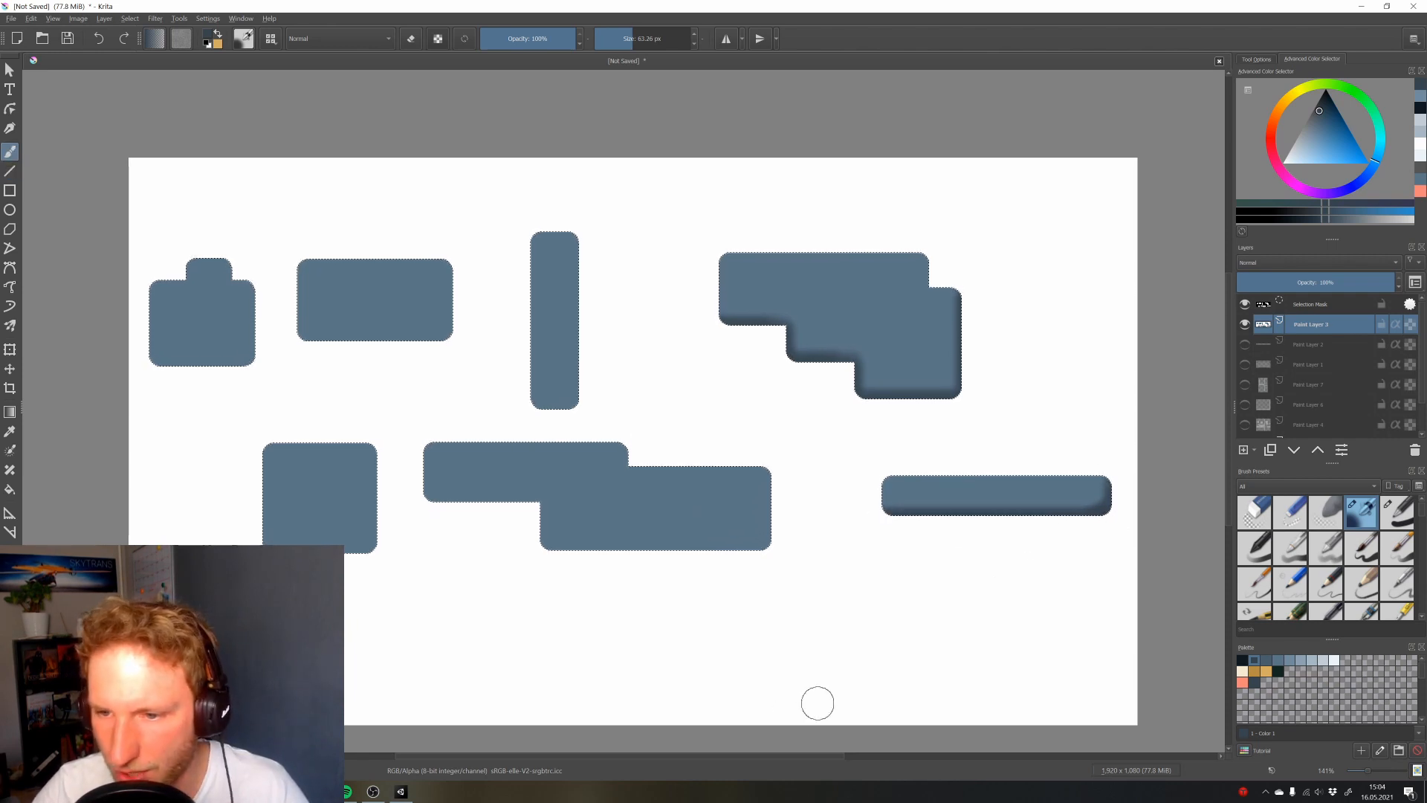
# Try a straight shadow down the left edge of the lower stepped platform's larger block
pyautogui.press('v')
pyautogui.moveTo(532, 504); pyautogui.dragTo(543, 639)
pyautogui.press('b')
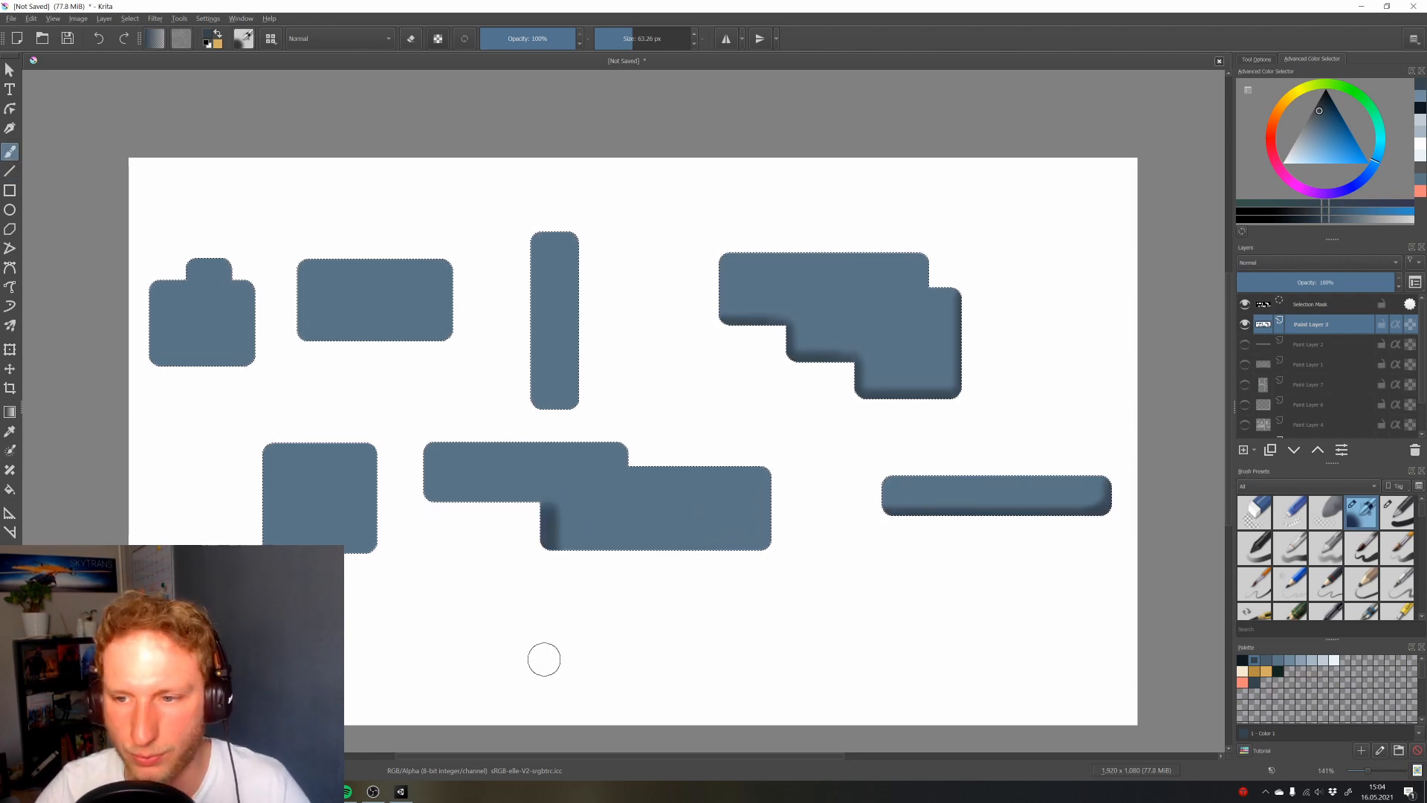
# Airbrush straight dark shadows along the right, lower and stepped inner edges of the lower stepped platform
pyautogui.press('v')
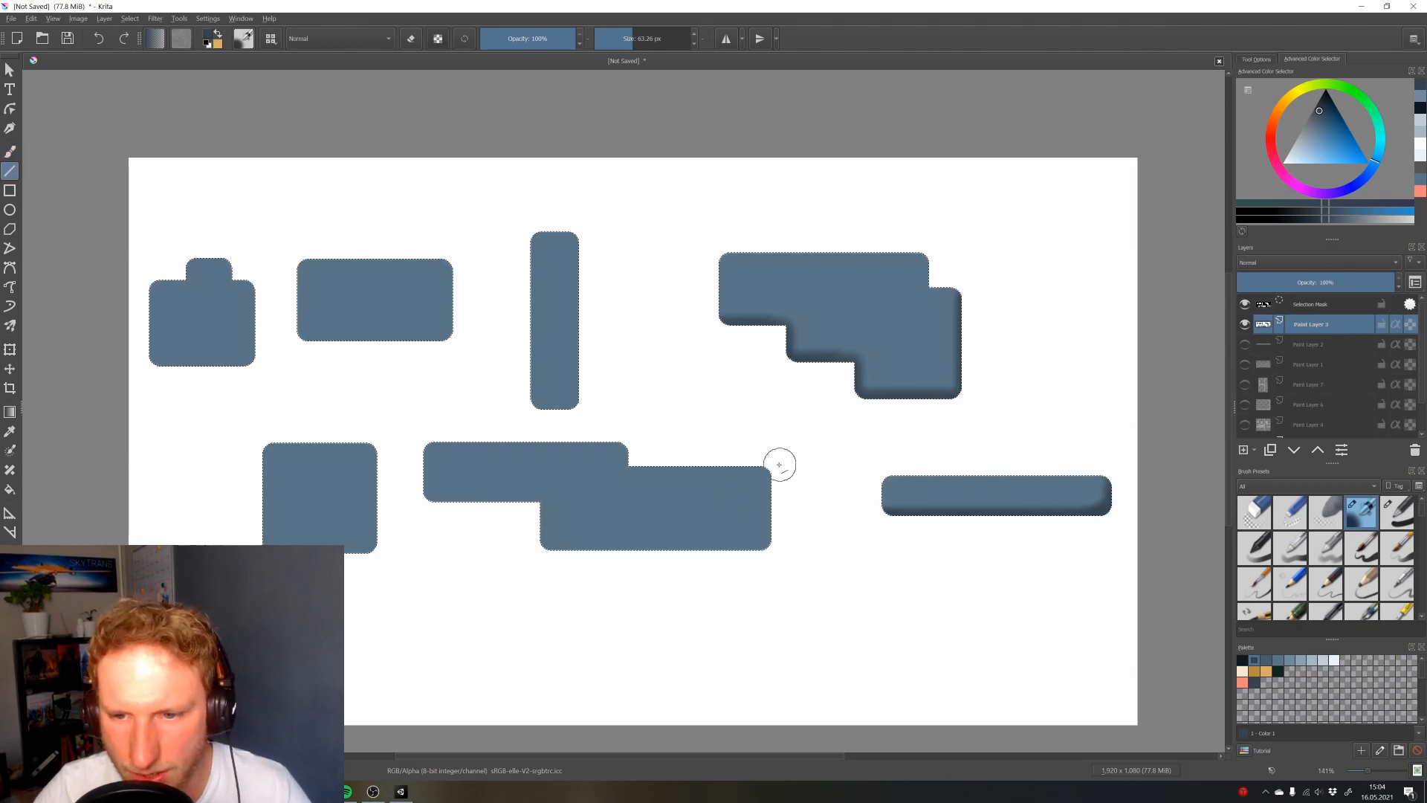
pyautogui.press('b')
pyautogui.moveTo(779, 555); pyautogui.dragTo(445, 563)
pyautogui.press('v')
pyautogui.press('b')
pyautogui.press('v')
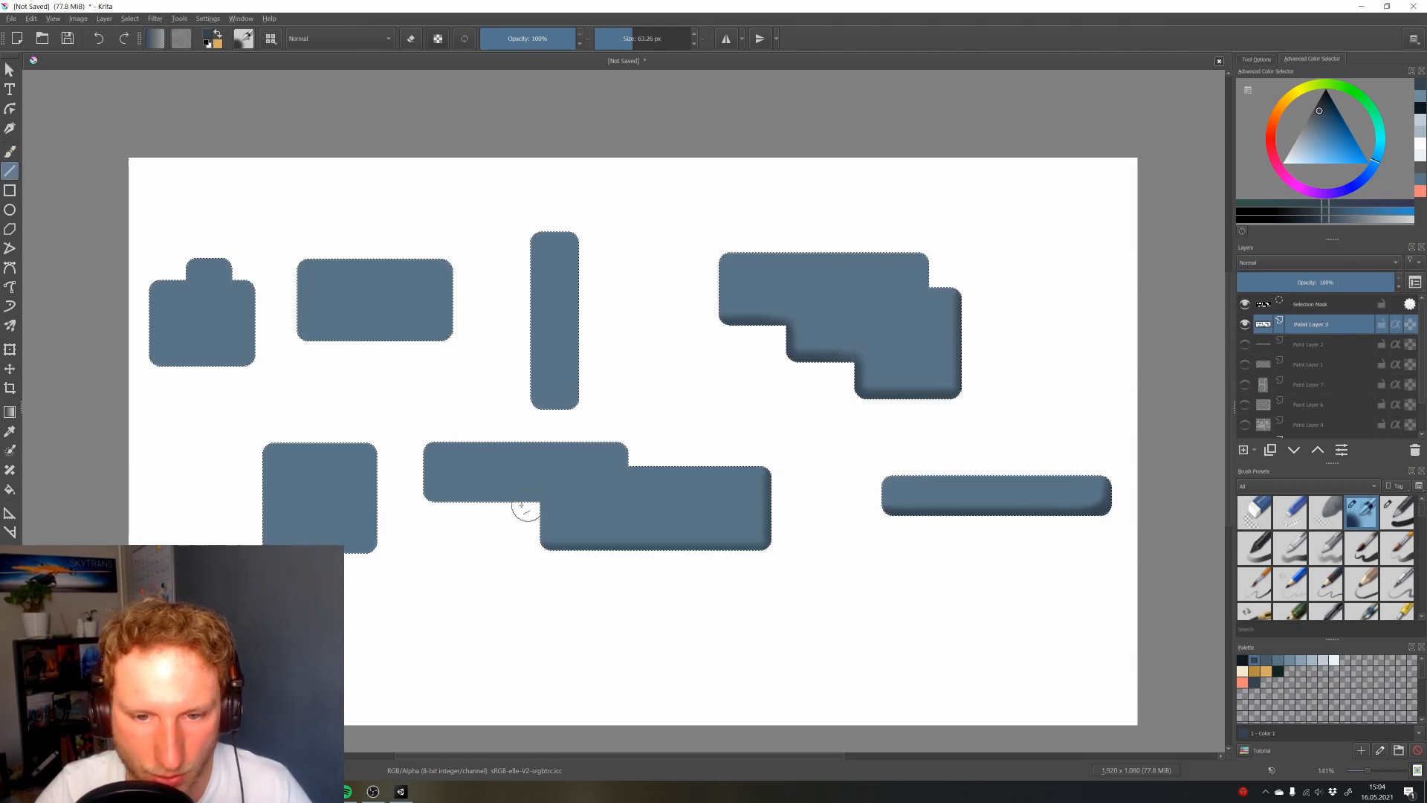
pyautogui.moveTo(526, 510); pyautogui.dragTo(424, 511)
# Airbrush dark shadows along the side and lower edges of the remaining platforms, and hide the selection outline
pyautogui.moveTo(417, 450)
pyautogui.mouseDown()
pyautogui.moveTo(415, 513)
pyautogui.moveTo(263, 556)
pyautogui.mouseUp()
pyautogui.moveTo(260, 553); pyautogui.dragTo(260, 446)
pyautogui.press('b')
pyautogui.moveTo(147, 282)
pyautogui.mouseDown()
pyautogui.moveTo(146, 357)
pyautogui.moveTo(249, 371)
pyautogui.mouseUp()
pyautogui.moveTo(296, 264); pyautogui.dragTo(296, 342)
pyautogui.moveTo(526, 235); pyautogui.dragTo(527, 409)
pyautogui.moveTo(156, 368); pyautogui.dragTo(219, 370)
pyautogui.moveTo(882, 515); pyautogui.dragTo(1102, 515)
pyautogui.hotkey('ctrl', 'h')
pyautogui.scroll(-1, 776, 369)
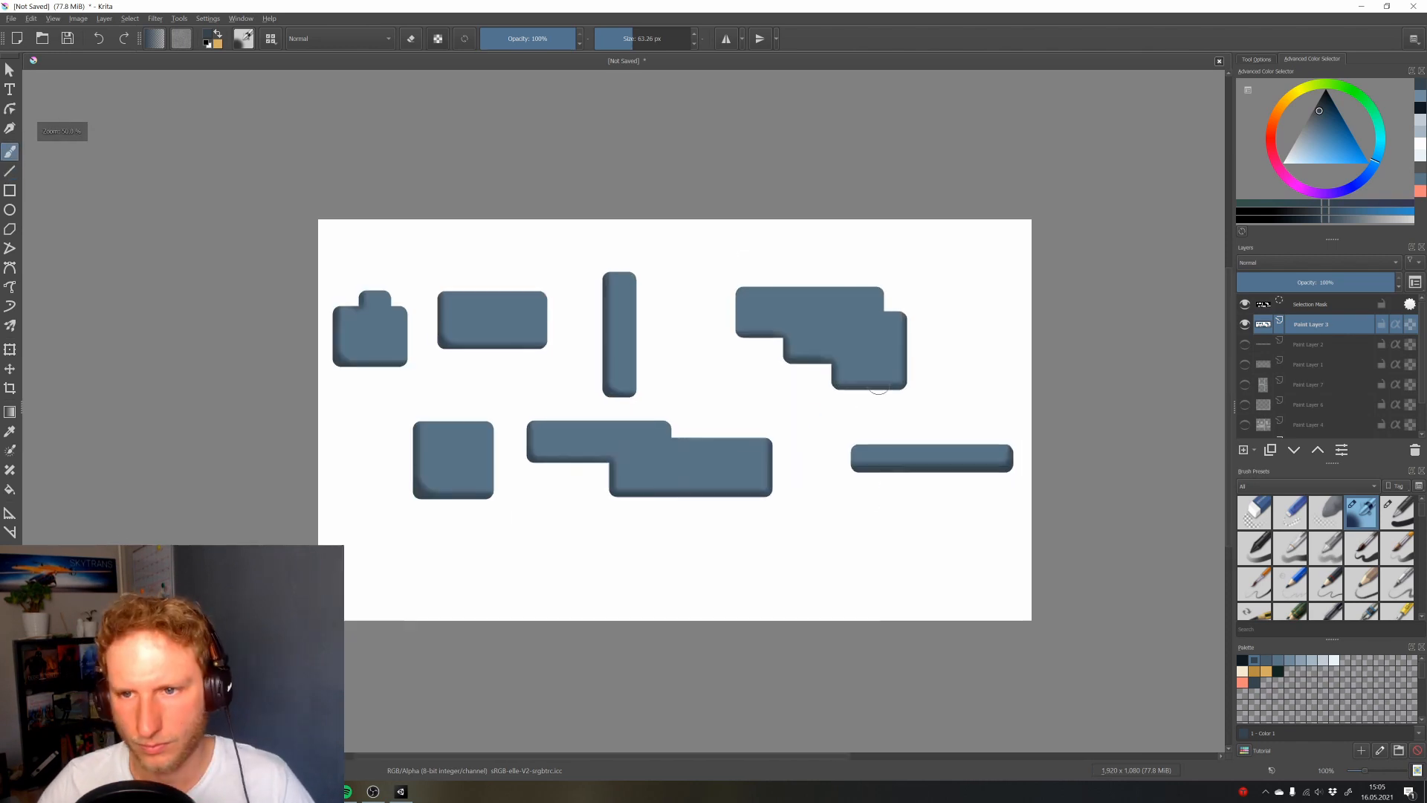
pyautogui.scroll(1, 890, 339)
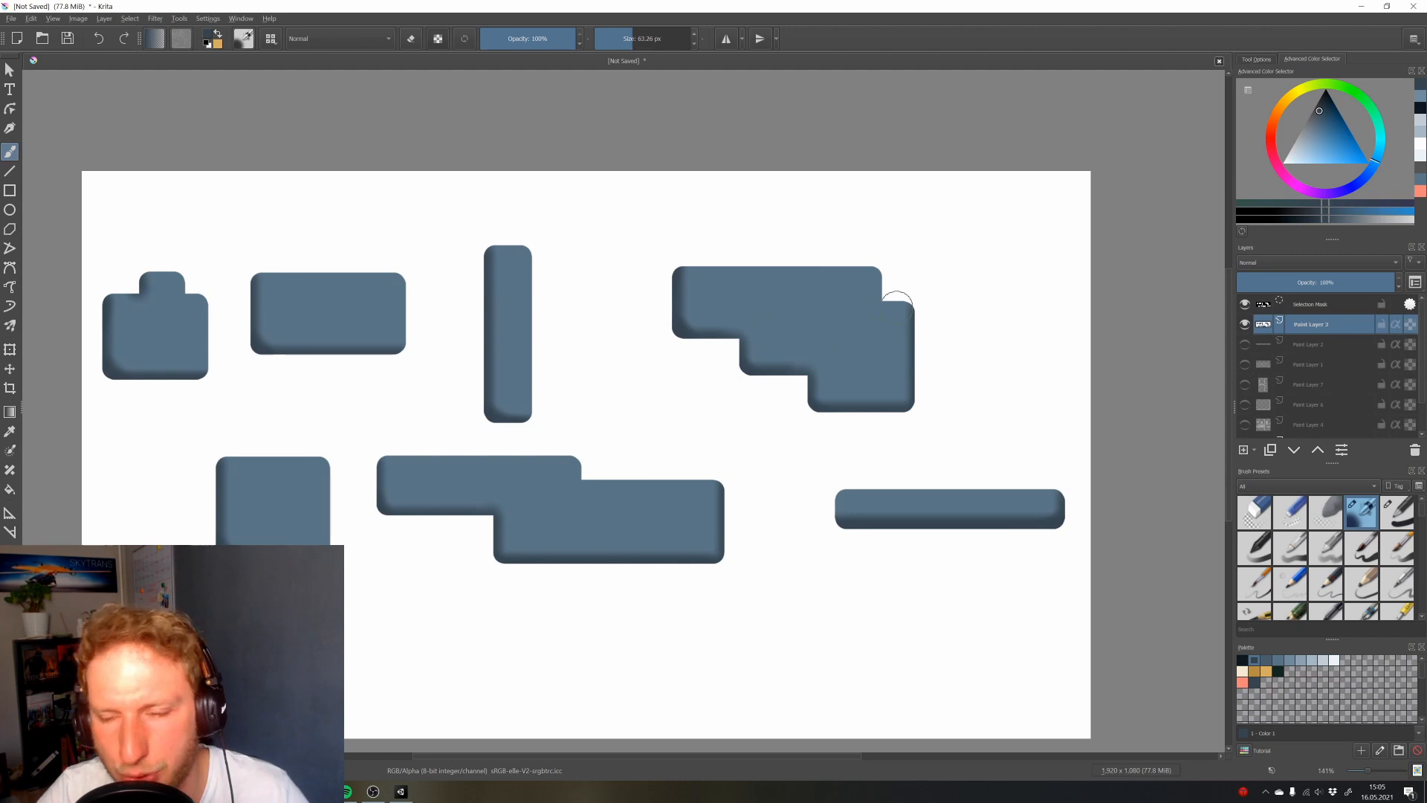
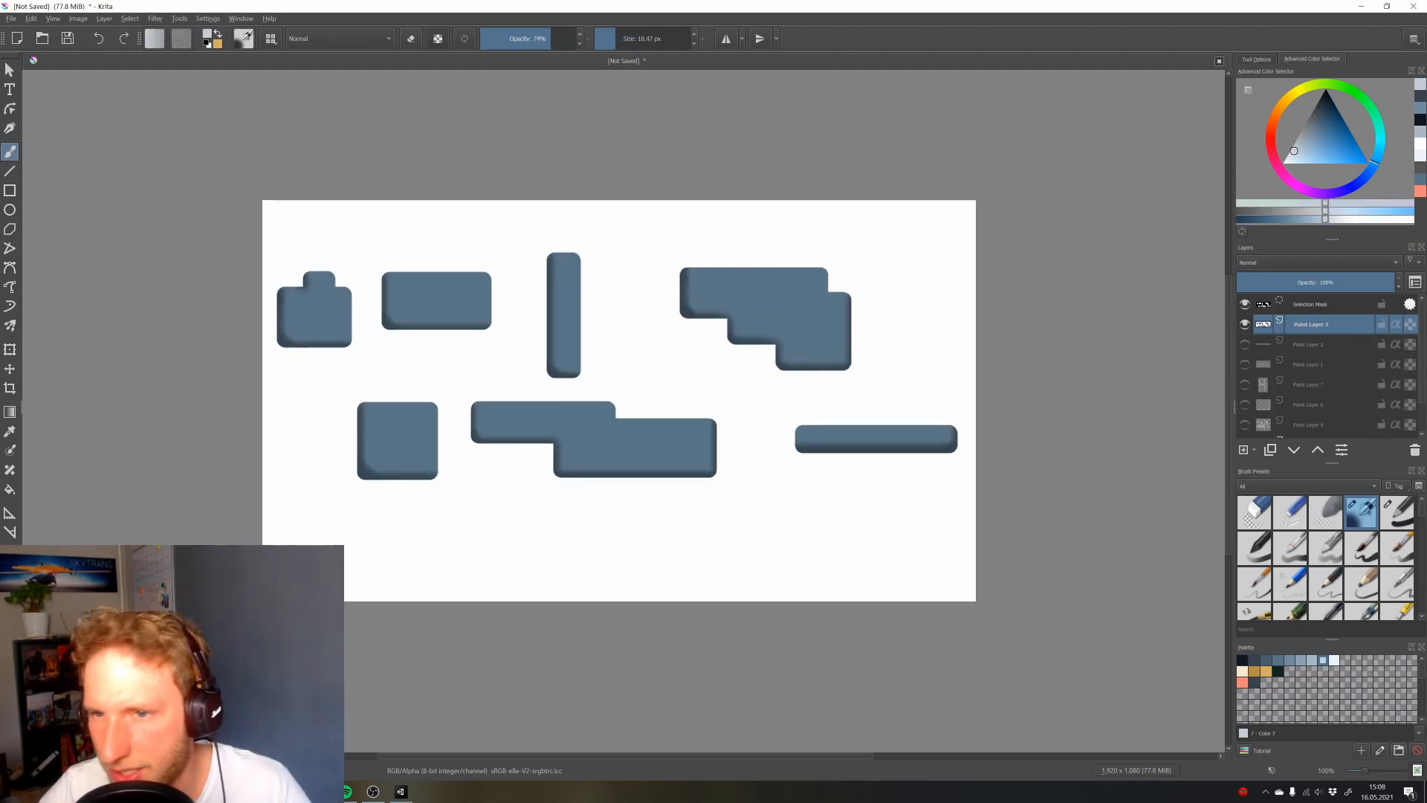
# Add a paint layer above Paint Layer 3 and airbrush a straight dark horizontal band across the upper stepped platform at about 43 px
pyautogui.click(1243, 451)
pyautogui.keyDown('ctrl'); pyautogui.click(740, 327); pyautogui.keyUp('ctrl')
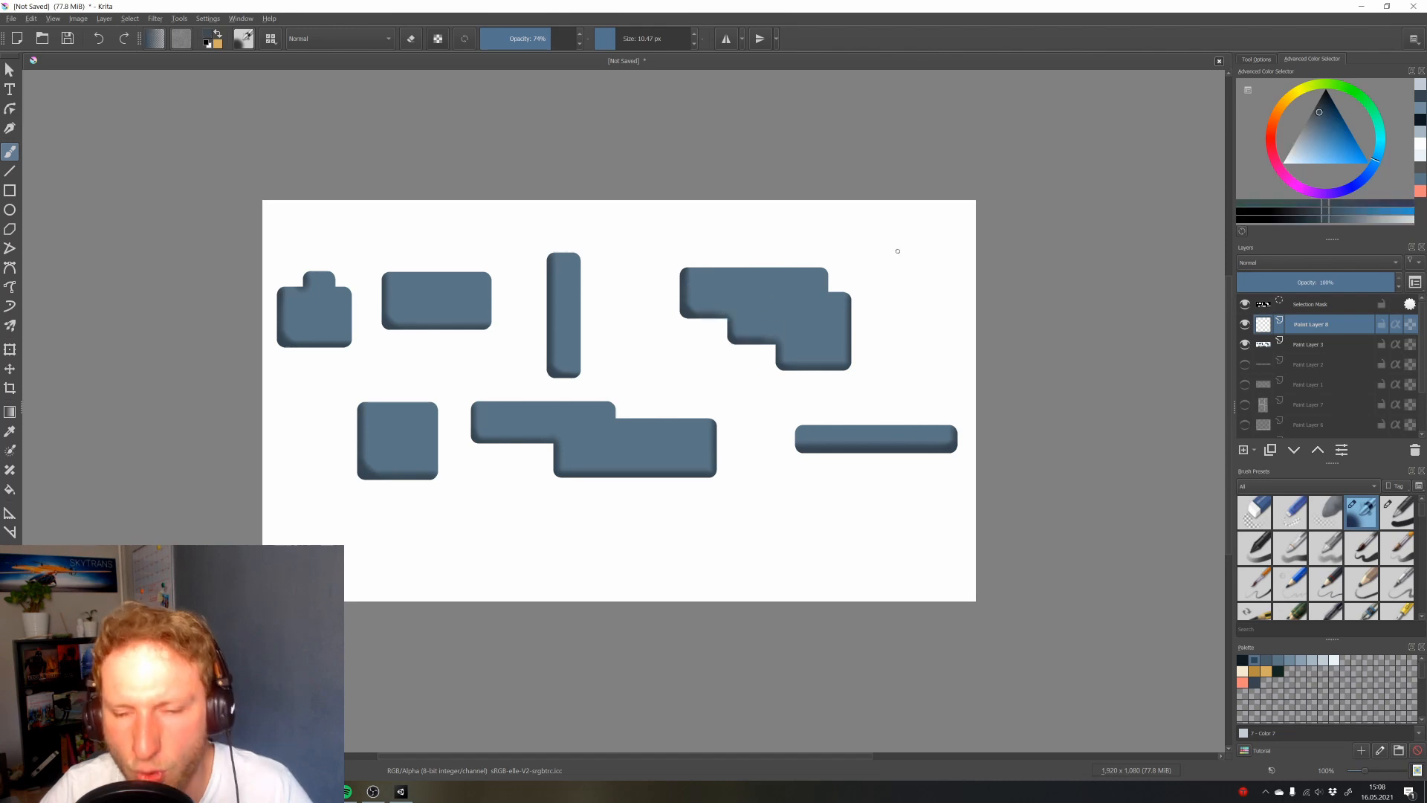
pyautogui.click(628, 38)
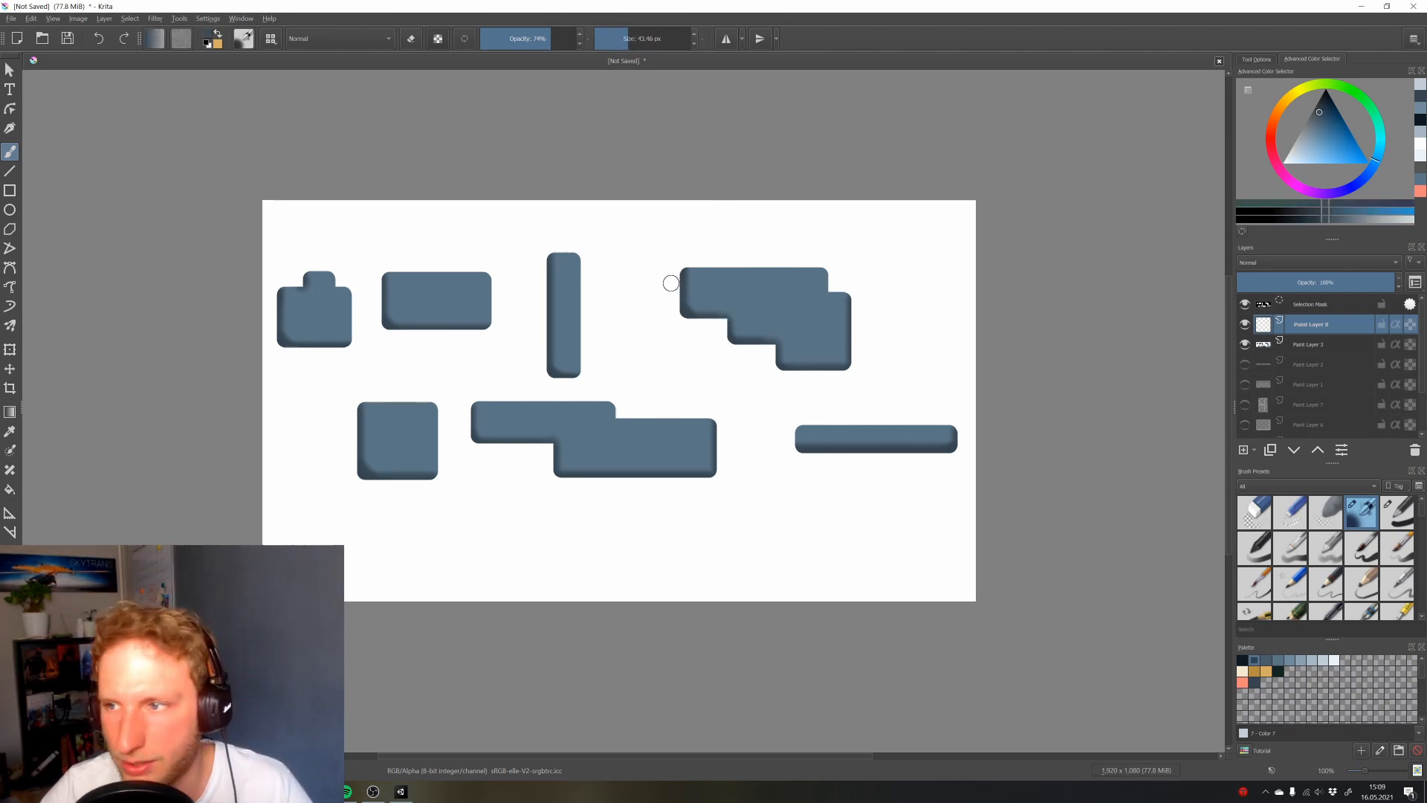
pyautogui.press('v')
pyautogui.moveTo(669, 281); pyautogui.dragTo(940, 298)
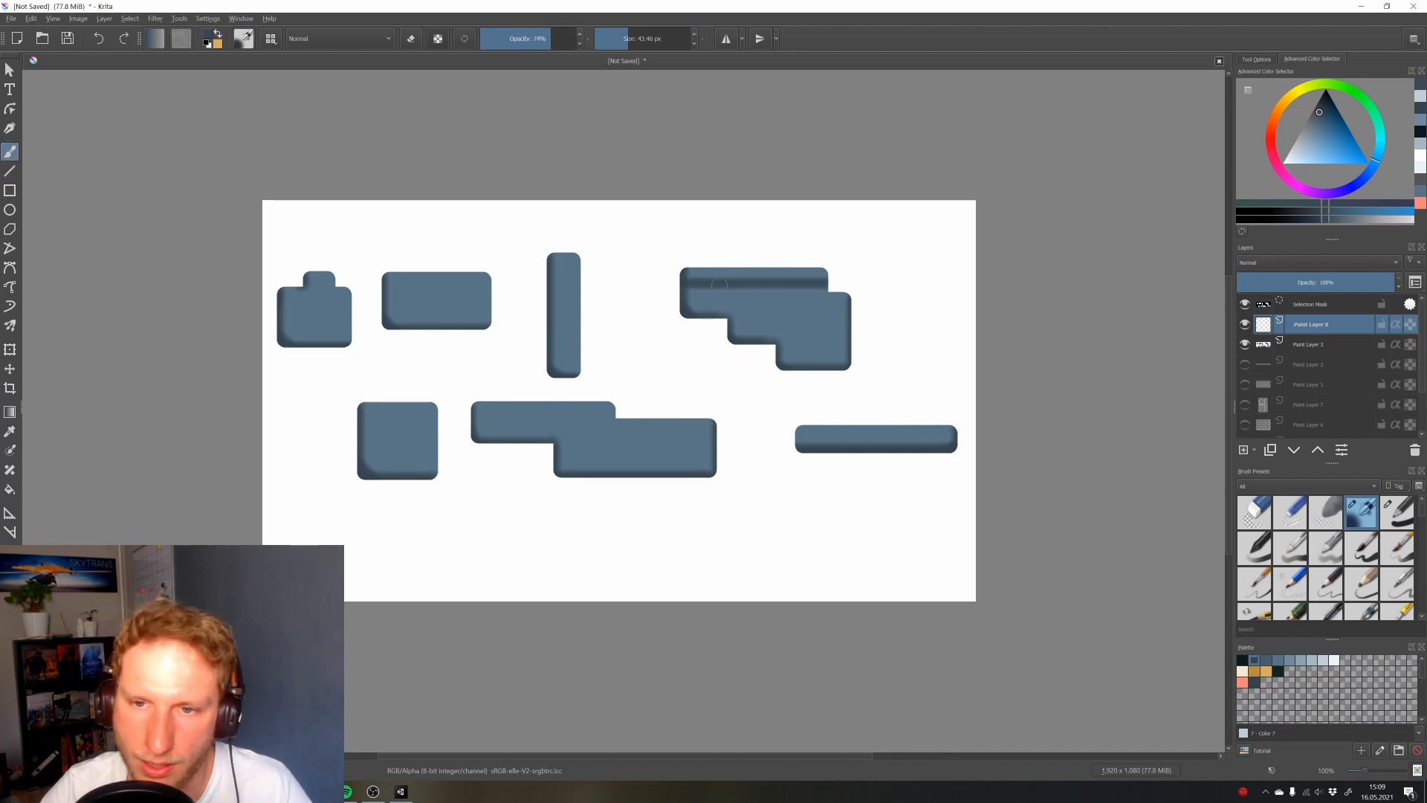
pyautogui.press('v')
pyautogui.moveTo(678, 284); pyautogui.dragTo(885, 282)
pyautogui.press('b')
# Erase the upper half of the dark band with a straight line of the b)_Basic-1 brush to give it a hard top edge
pyautogui.scroll(3, 895, 297)
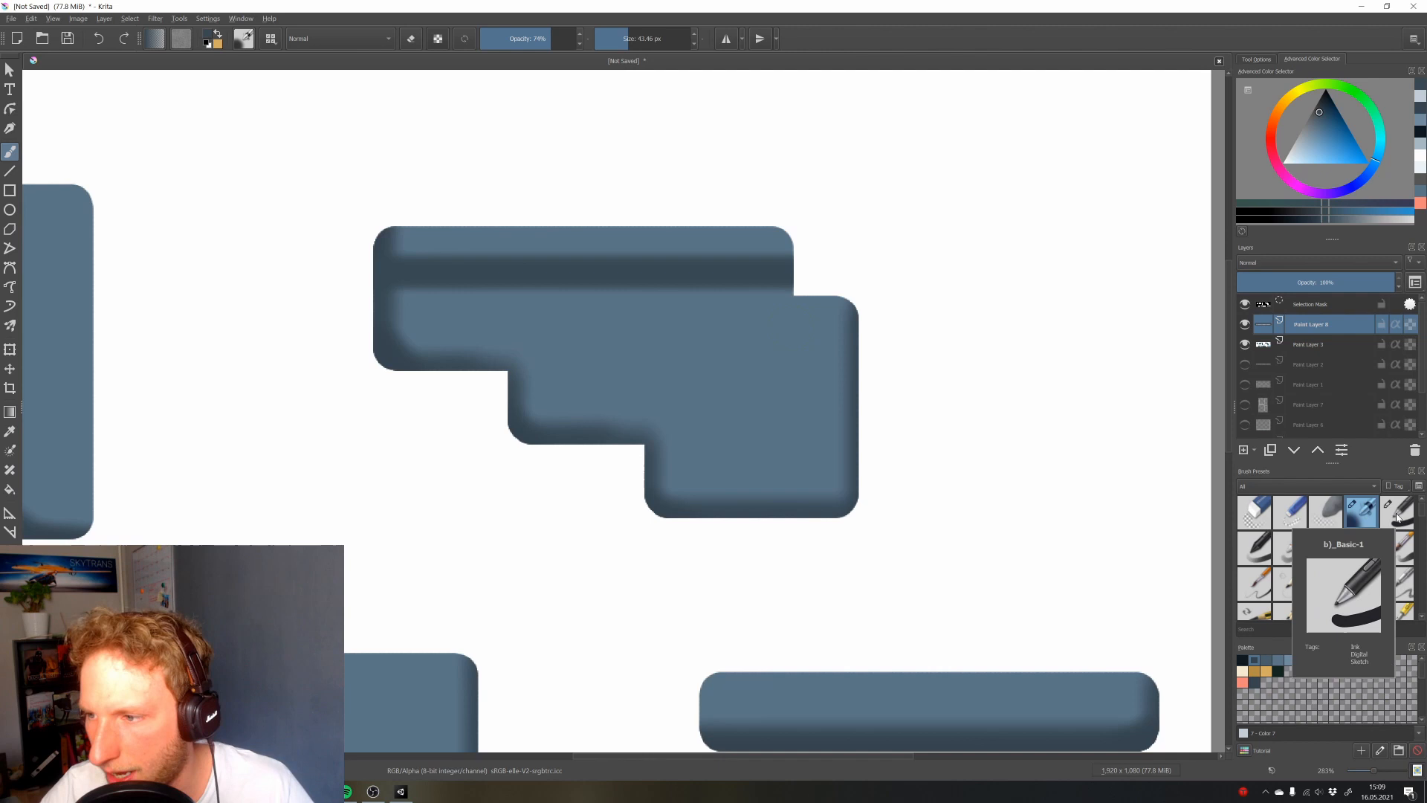
pyautogui.click(1398, 516)
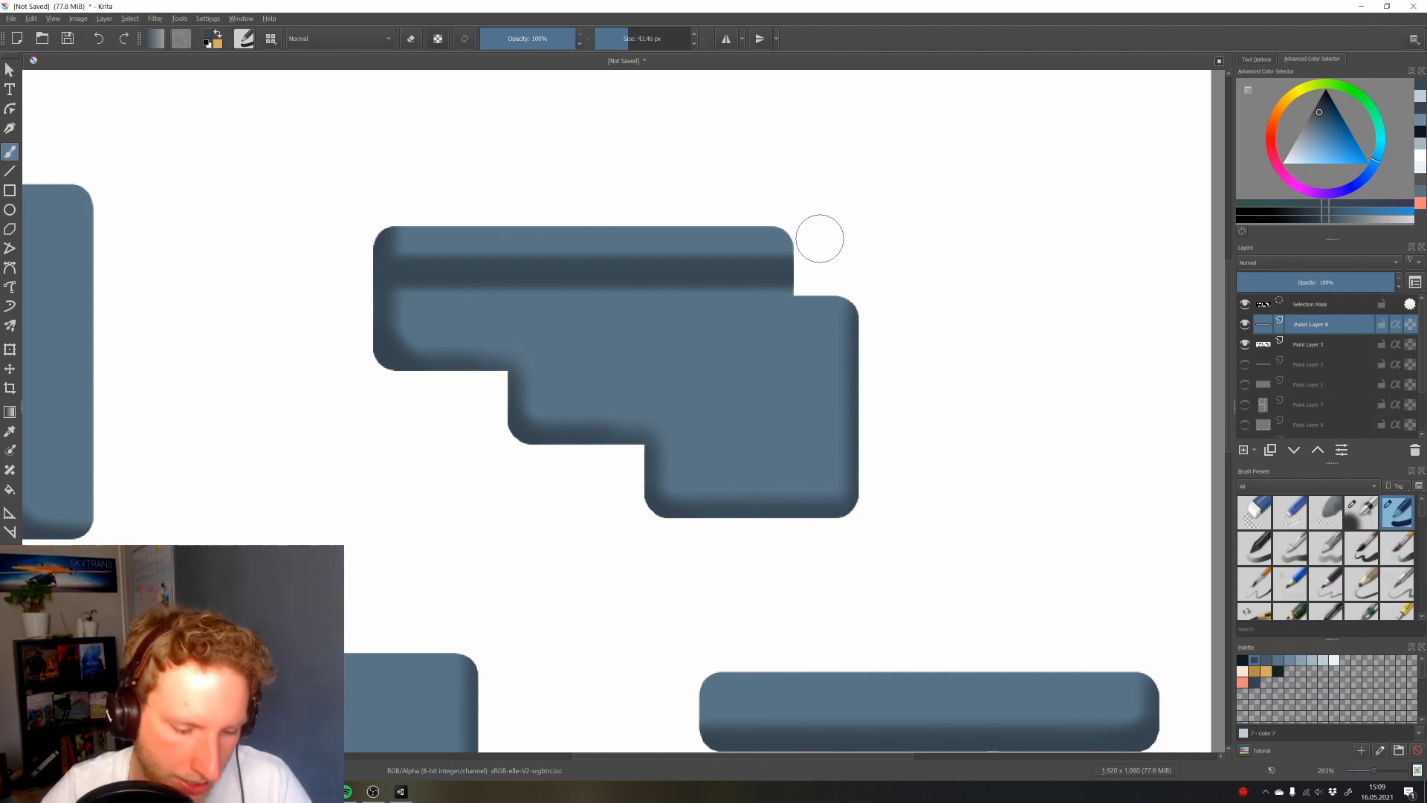
pyautogui.press('e')
pyautogui.press('v')
pyautogui.moveTo(822, 241)
pyautogui.mouseDown()
pyautogui.moveTo(532, 213)
pyautogui.moveTo(295, 218)
pyautogui.mouseUp()
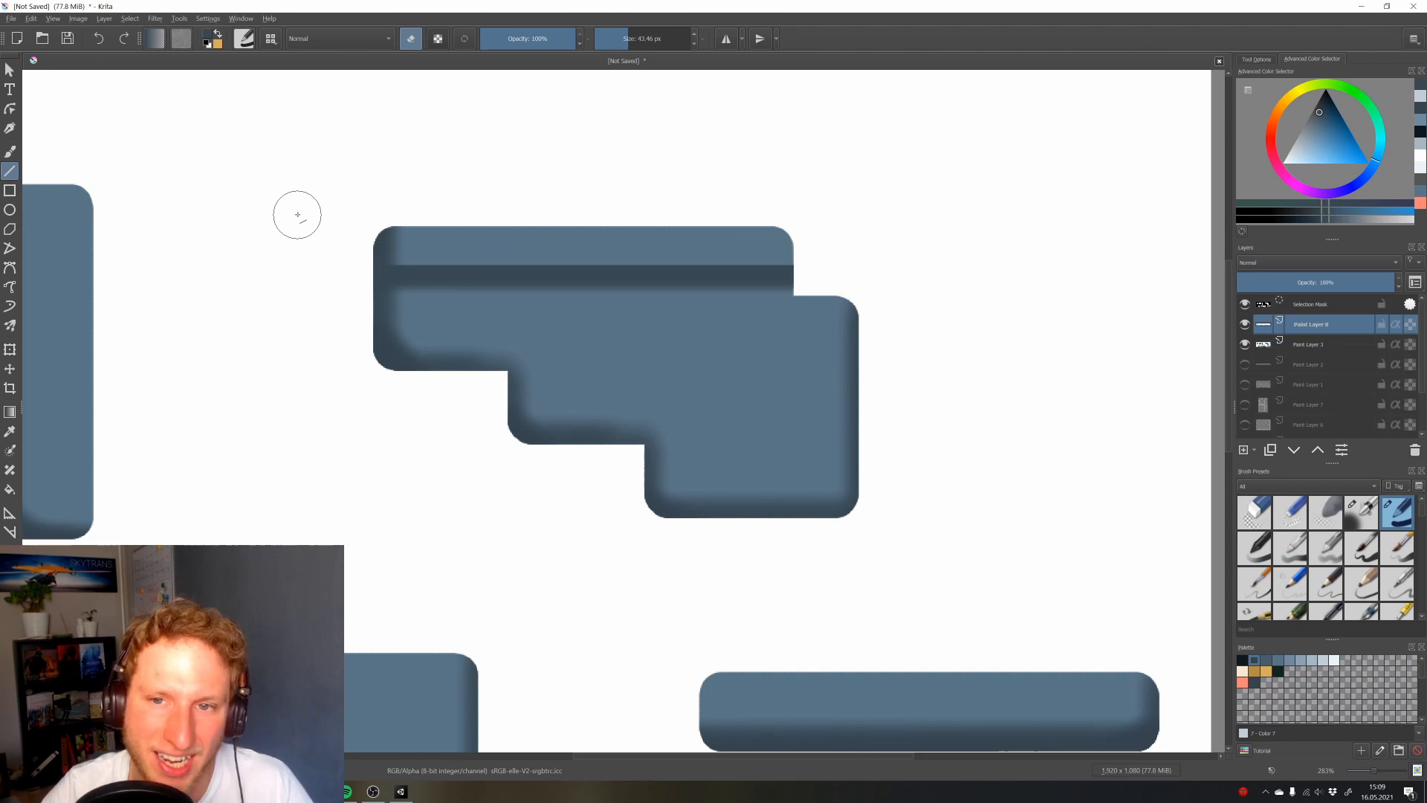
pyautogui.press('b')
# Examine the hard-edged shadow band on the upper stepped platform both close up and from a distance
pyautogui.press('-')
pyautogui.press('-')
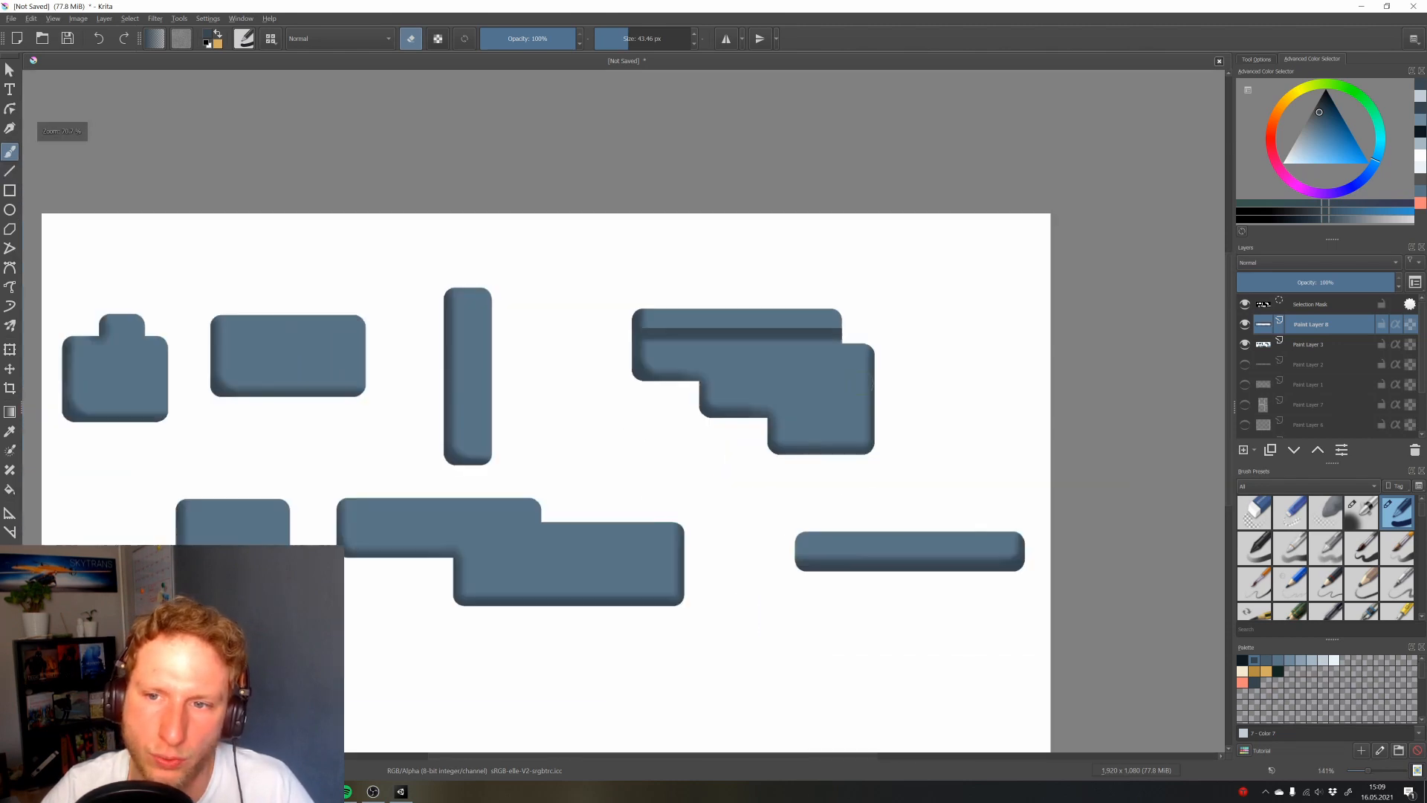
pyautogui.moveTo(872, 383); pyautogui.dragTo(913, 396)
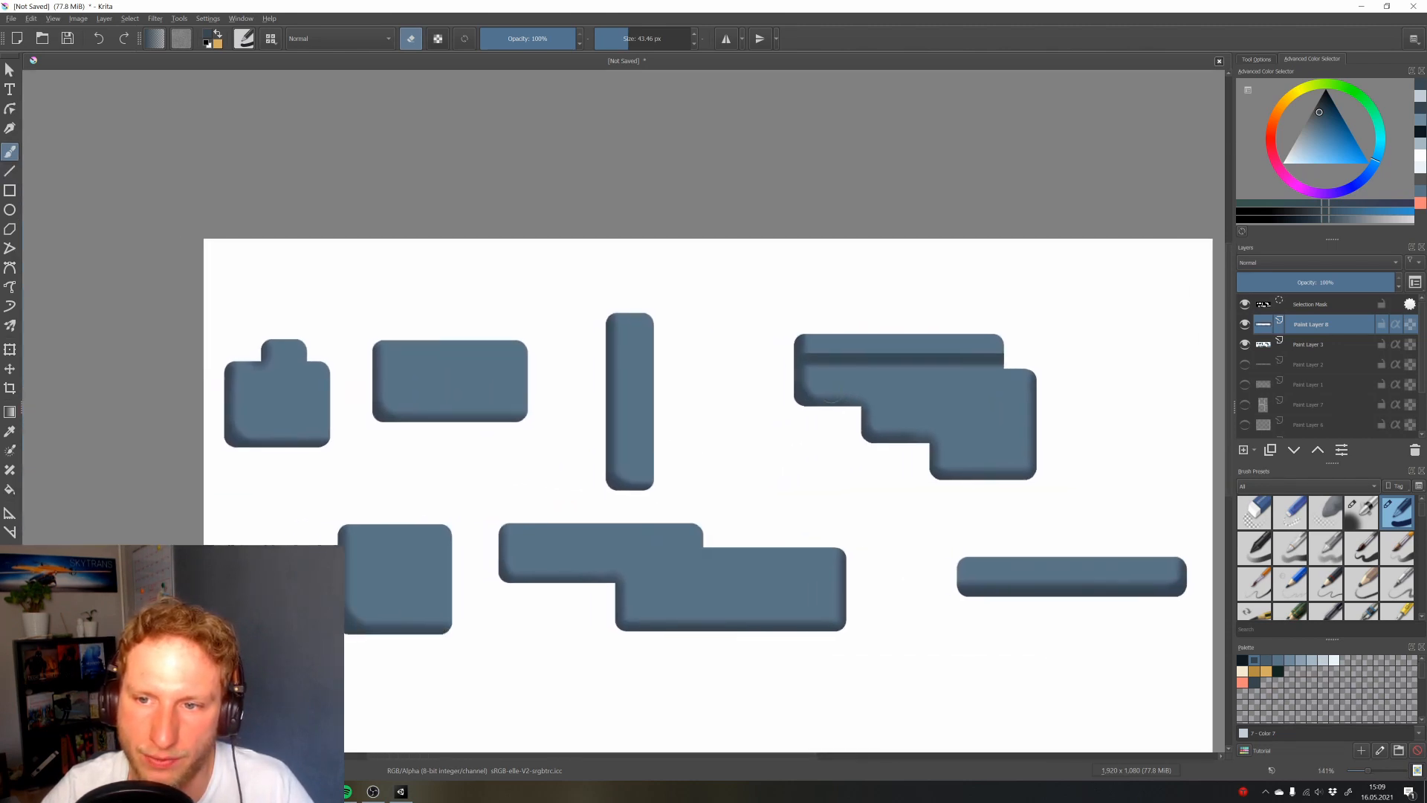
pyautogui.press('+')
pyautogui.press('+')
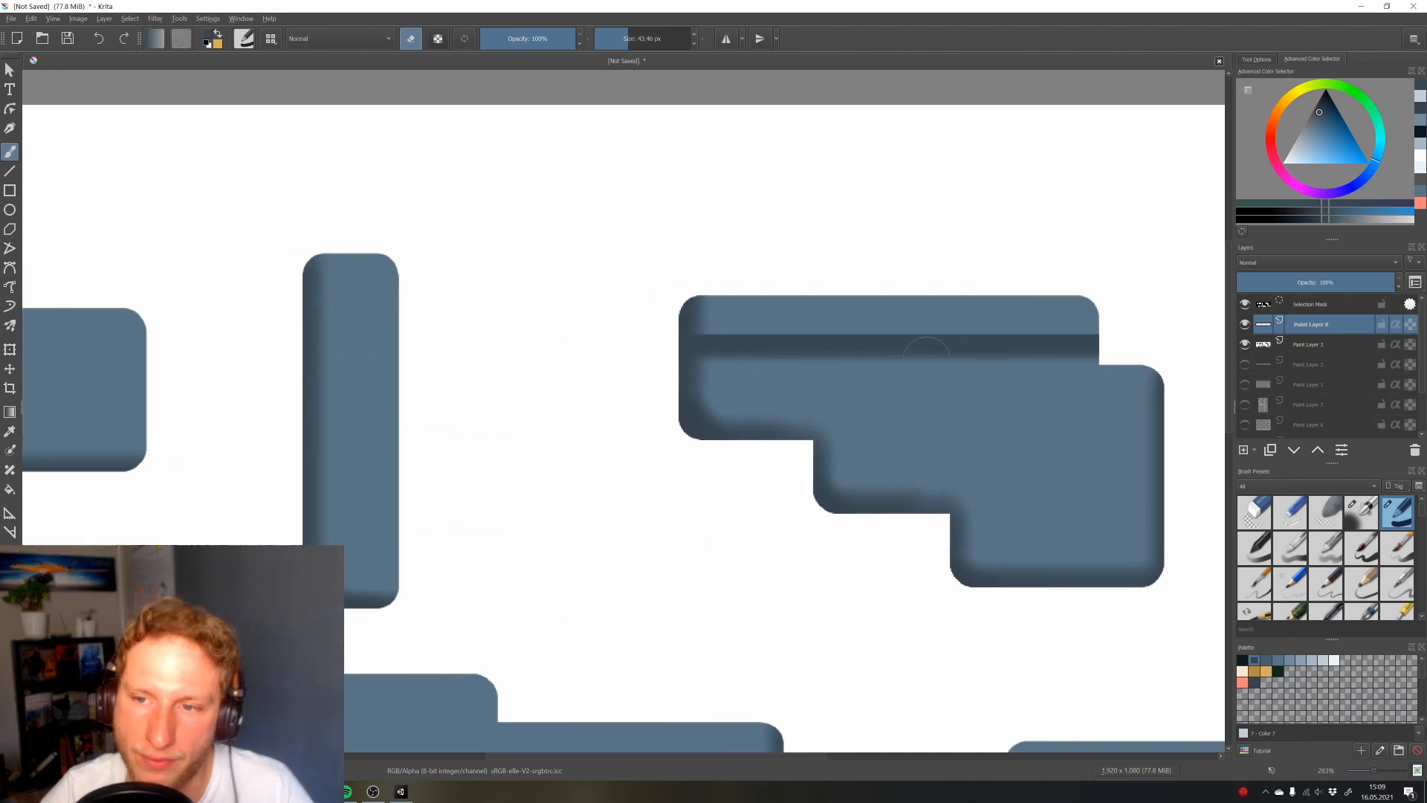
pyautogui.press('-')
pyautogui.press('-')
pyautogui.press('-')
pyautogui.press('-')
pyautogui.press('+')
pyautogui.press('+')
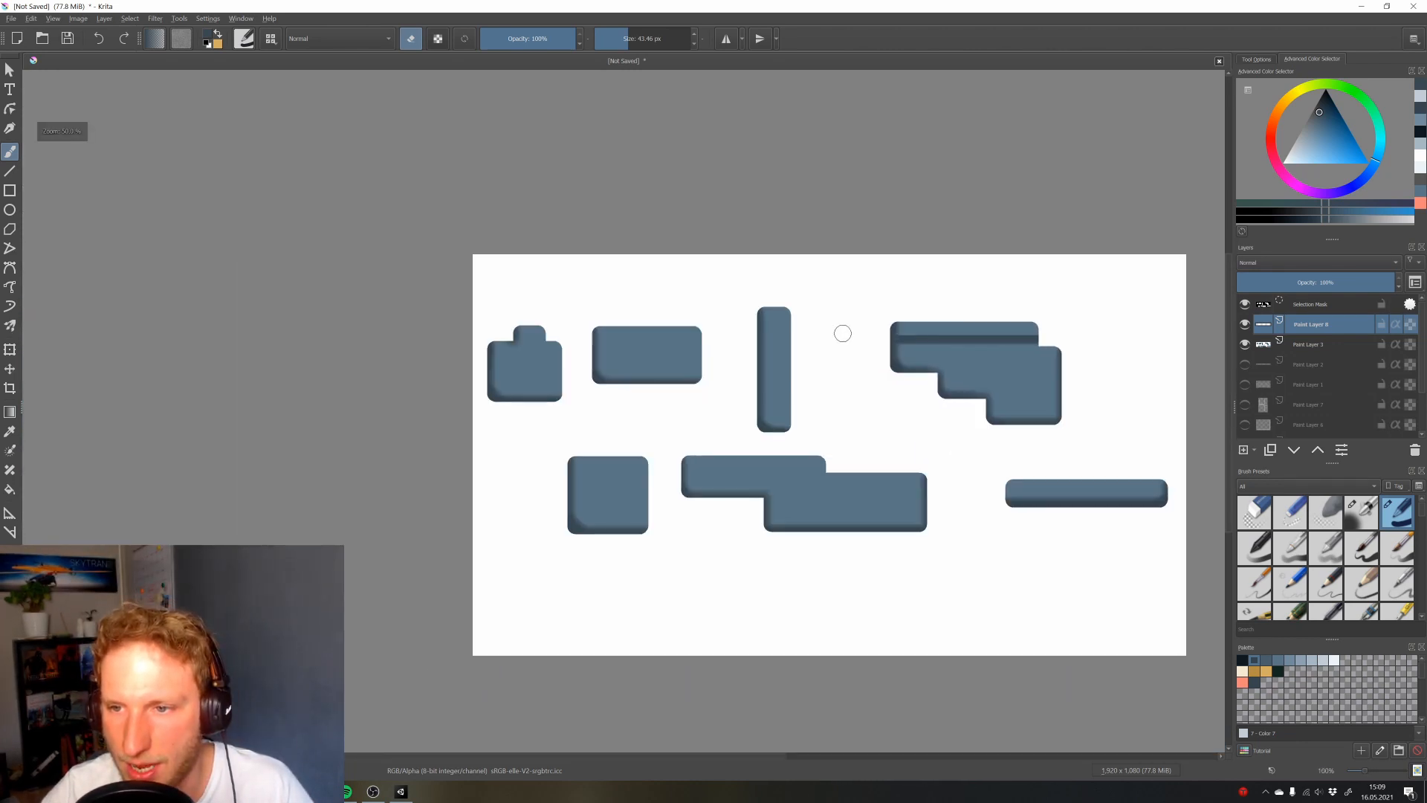
# Return to painting with the soft airbrush and add two straight horizontal shadow bands near the top and bottom of the tall vertical platform
pyautogui.press('/')
pyautogui.press('v')
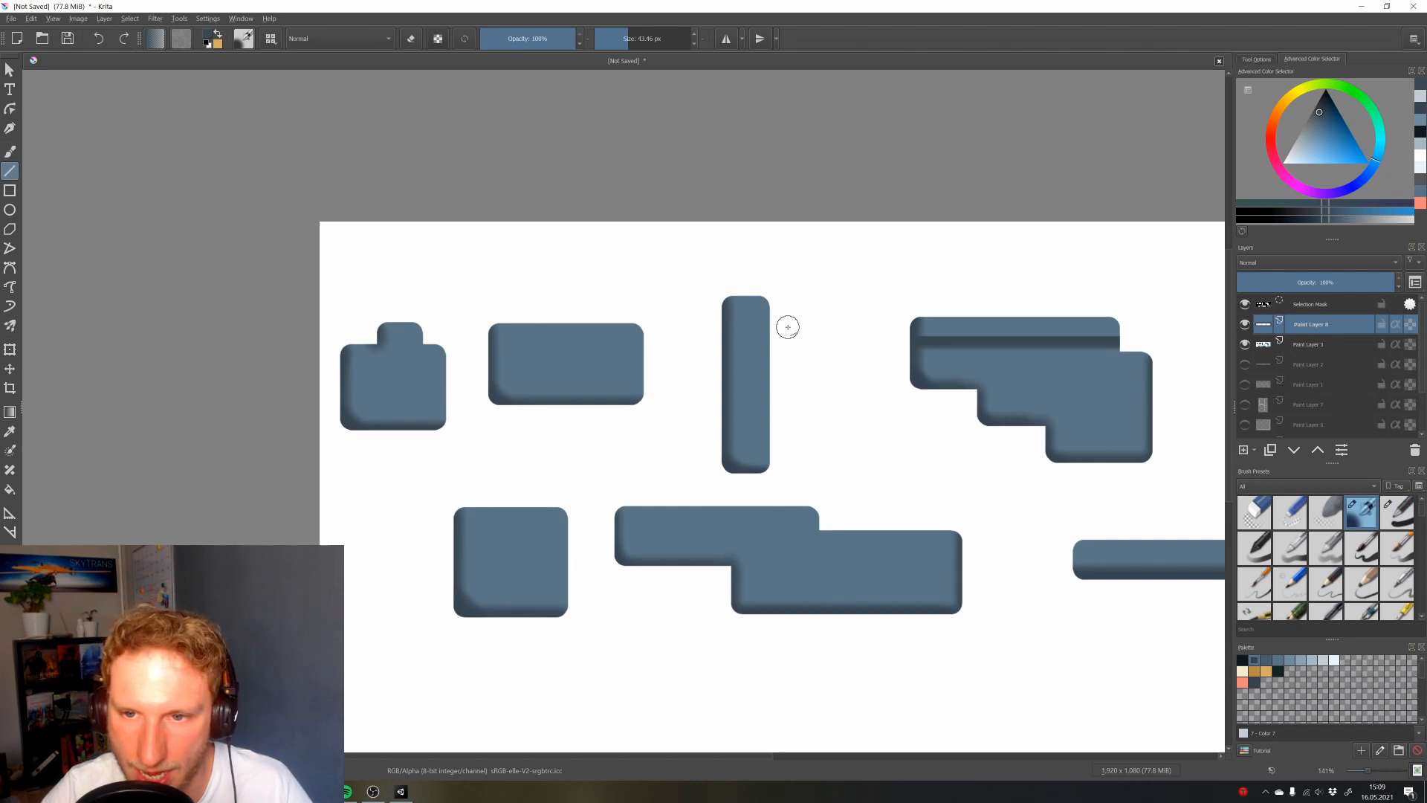
pyautogui.moveTo(787, 325); pyautogui.dragTo(695, 326)
pyautogui.moveTo(777, 421); pyautogui.dragTo(654, 420)
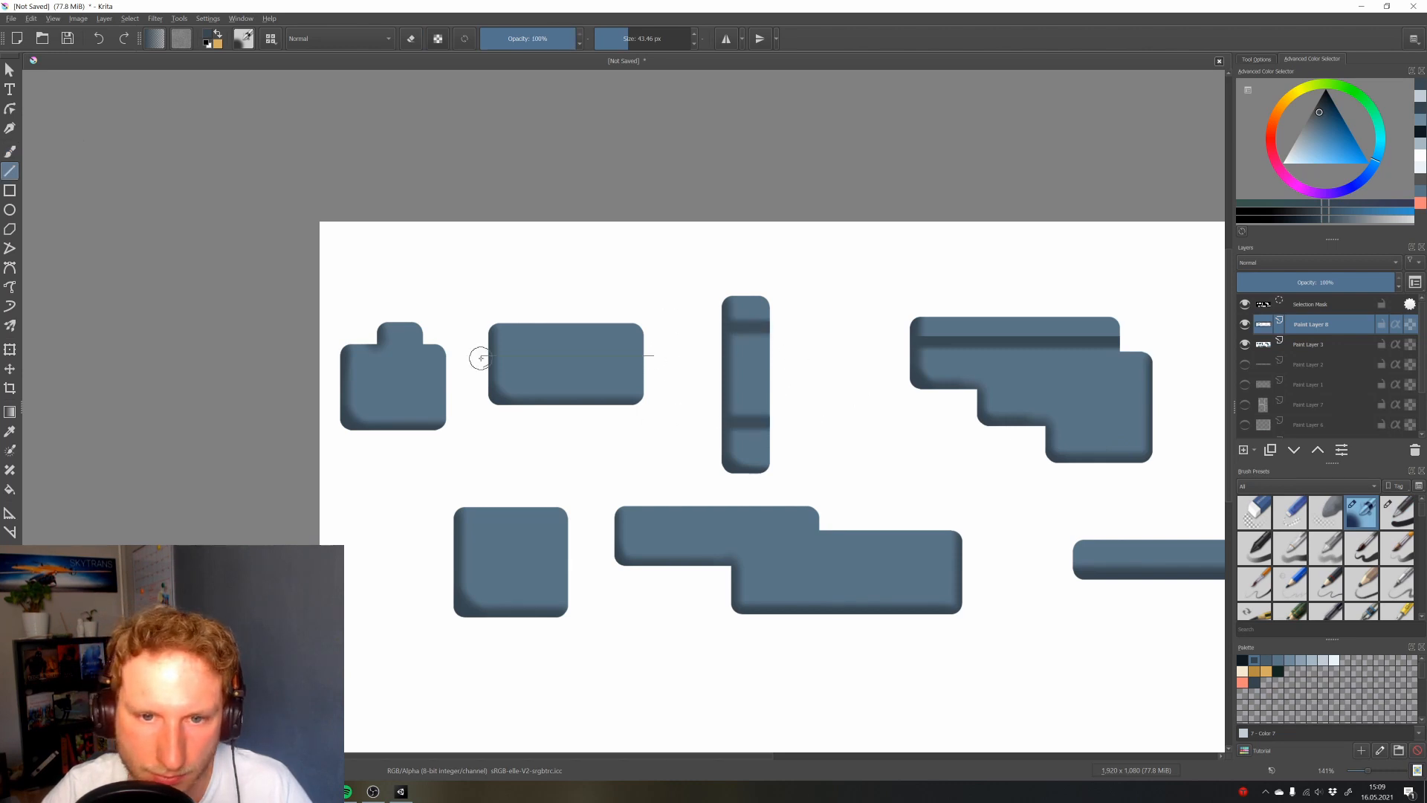
# Airbrush straight horizontal shadow bands across the wide rectangle, small notched block, square, lower two-step platform and long thin bar
pyautogui.moveTo(477, 357); pyautogui.dragTo(653, 364)
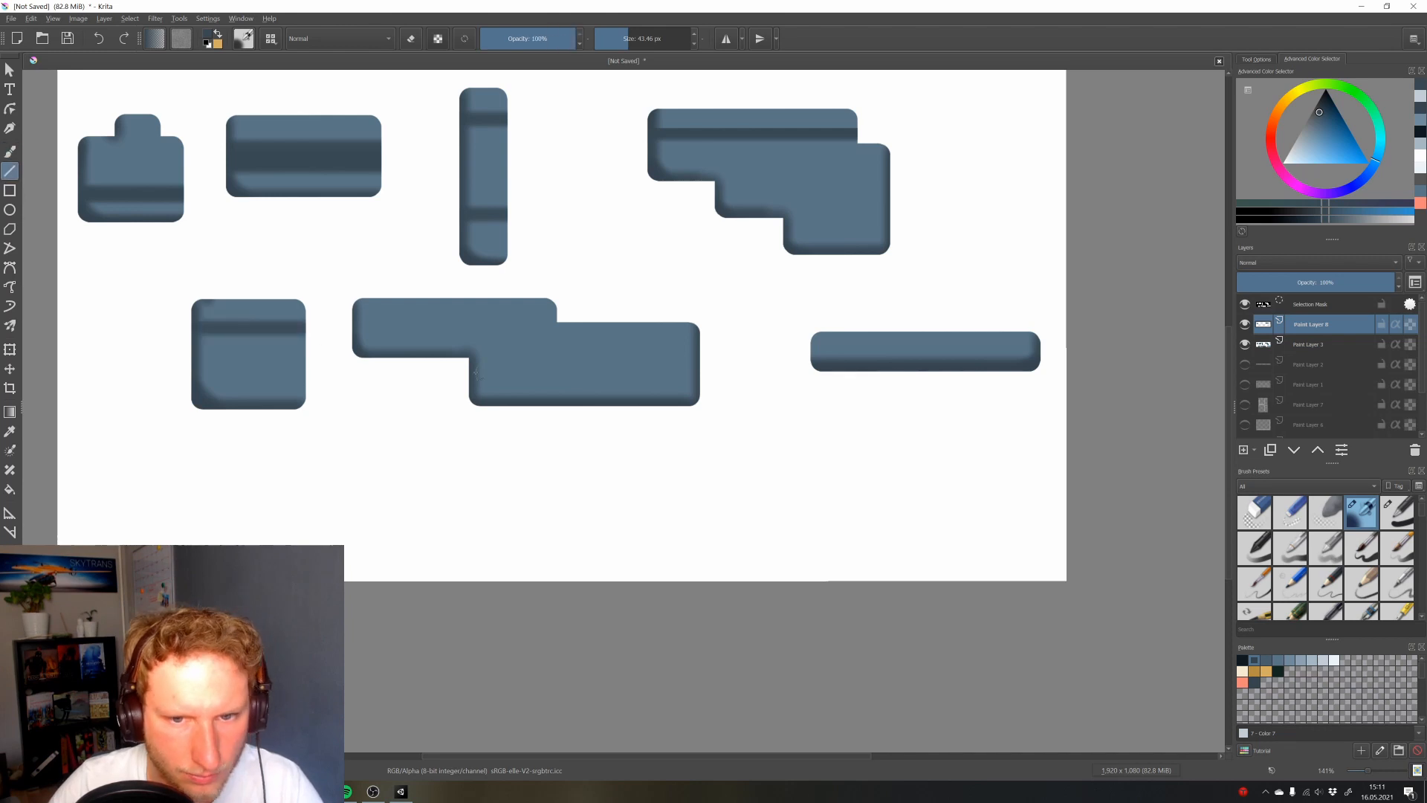
pyautogui.moveTo(477, 376); pyautogui.dragTo(695, 377)
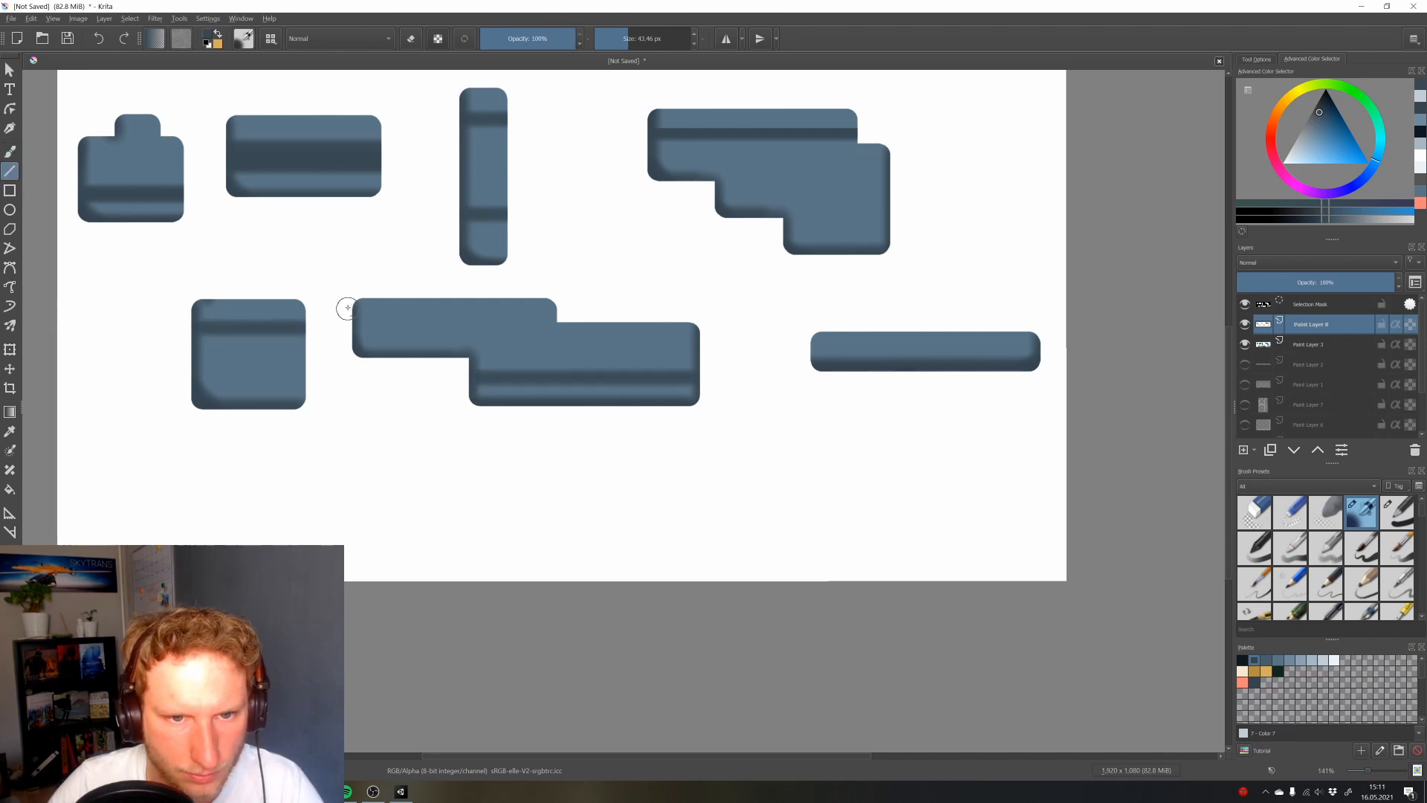
pyautogui.moveTo(804, 343); pyautogui.dragTo(1035, 342)
# Erase the upper part of the shadow bands on the thin bar, lower two-step platform and square with straight hard-brush lines
pyautogui.press('/')
pyautogui.hotkey('ctrl', 'z')
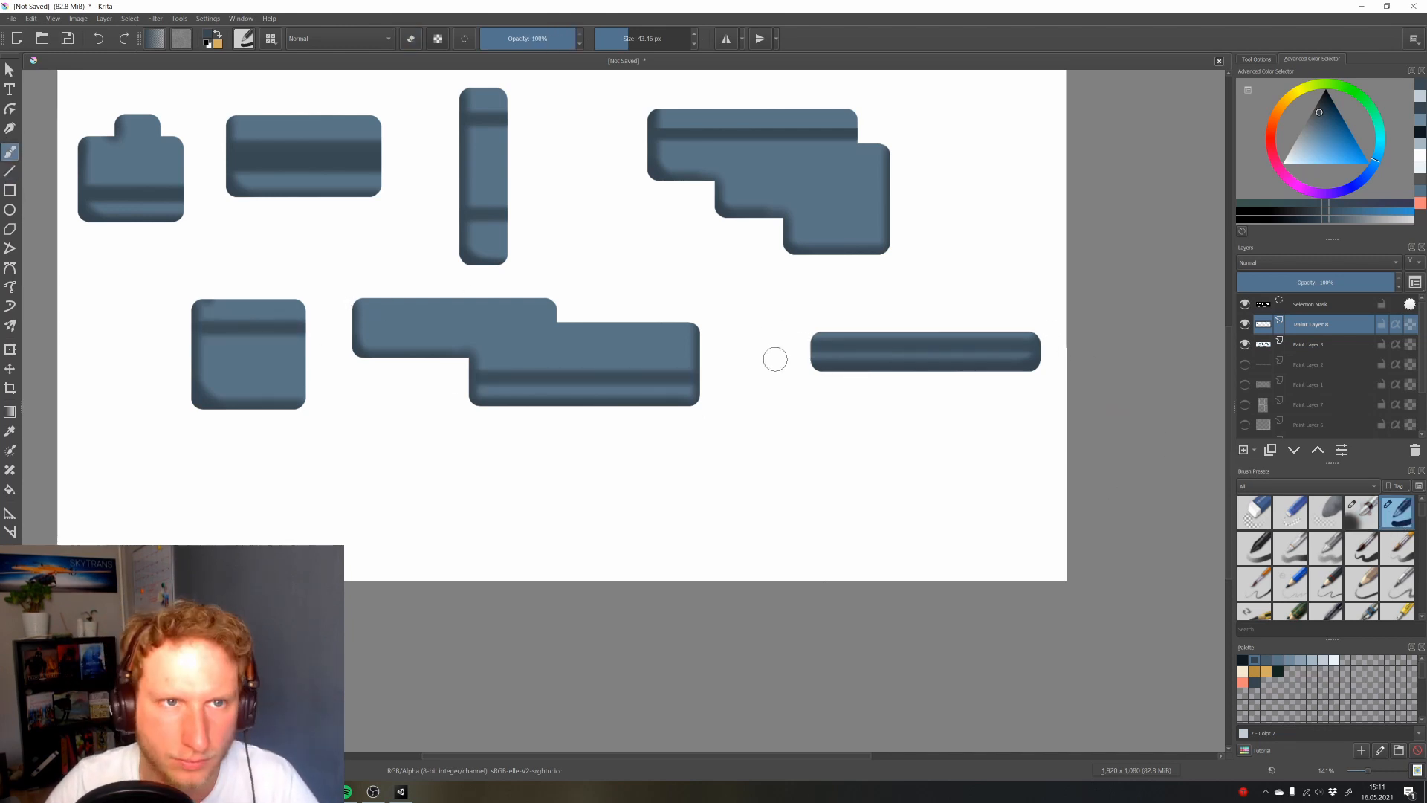
pyautogui.press('e')
pyautogui.press('v')
pyautogui.moveTo(801, 329); pyautogui.dragTo(1034, 330)
pyautogui.moveTo(710, 362); pyautogui.dragTo(473, 362)
pyautogui.moveTo(308, 313); pyautogui.dragTo(194, 313)
# Erase the upper part of the bands on the wide rectangle, notched block and tall vertical platform to give them hard top edges
pyautogui.press('v')
pyautogui.moveTo(387, 138)
pyautogui.mouseDown()
pyautogui.moveTo(221, 138)
pyautogui.moveTo(75, 180)
pyautogui.mouseUp()
pyautogui.moveTo(449, 106); pyautogui.dragTo(513, 106)
pyautogui.moveTo(449, 200); pyautogui.dragTo(513, 200)
pyautogui.moveTo(521, 208); pyautogui.dragTo(557, 251)
pyautogui.scroll(-4, 669, 374)
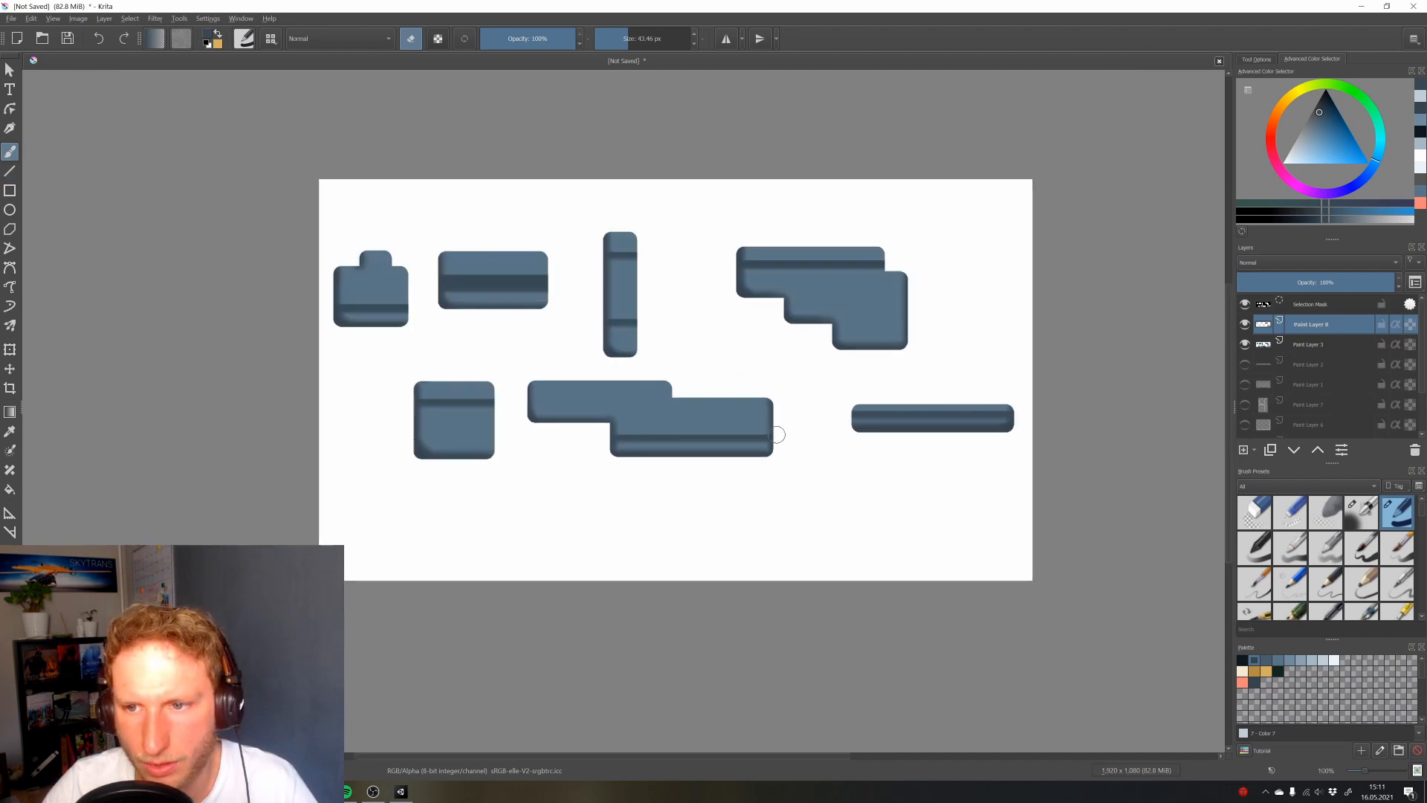
pyautogui.scroll(5, 658, 375)
pyautogui.moveTo(658, 374); pyautogui.dragTo(618, 372)
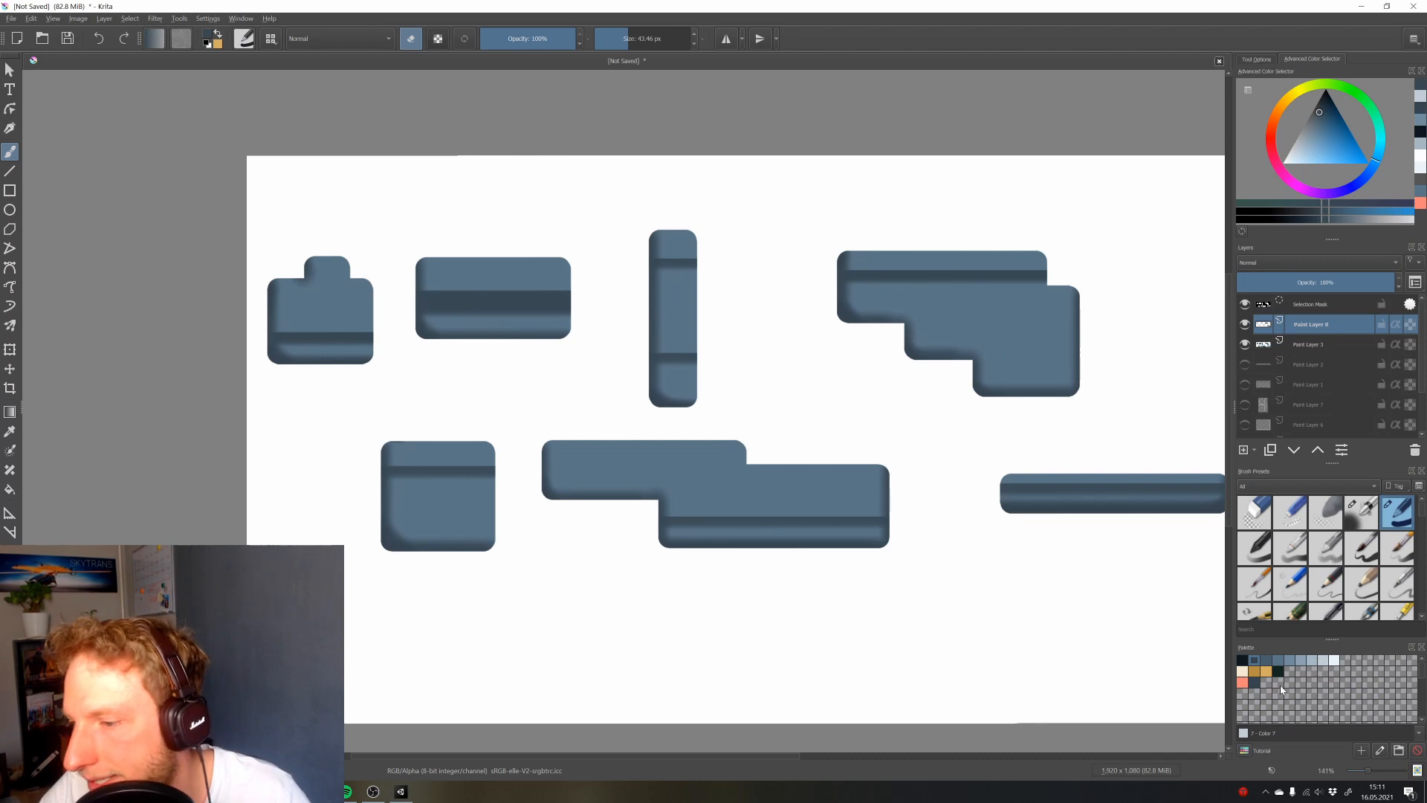
# Choose the darker ochre palette colour, add a paint layer above the shadow bands and set the brush size to about 22 px
pyautogui.click(1262, 673)
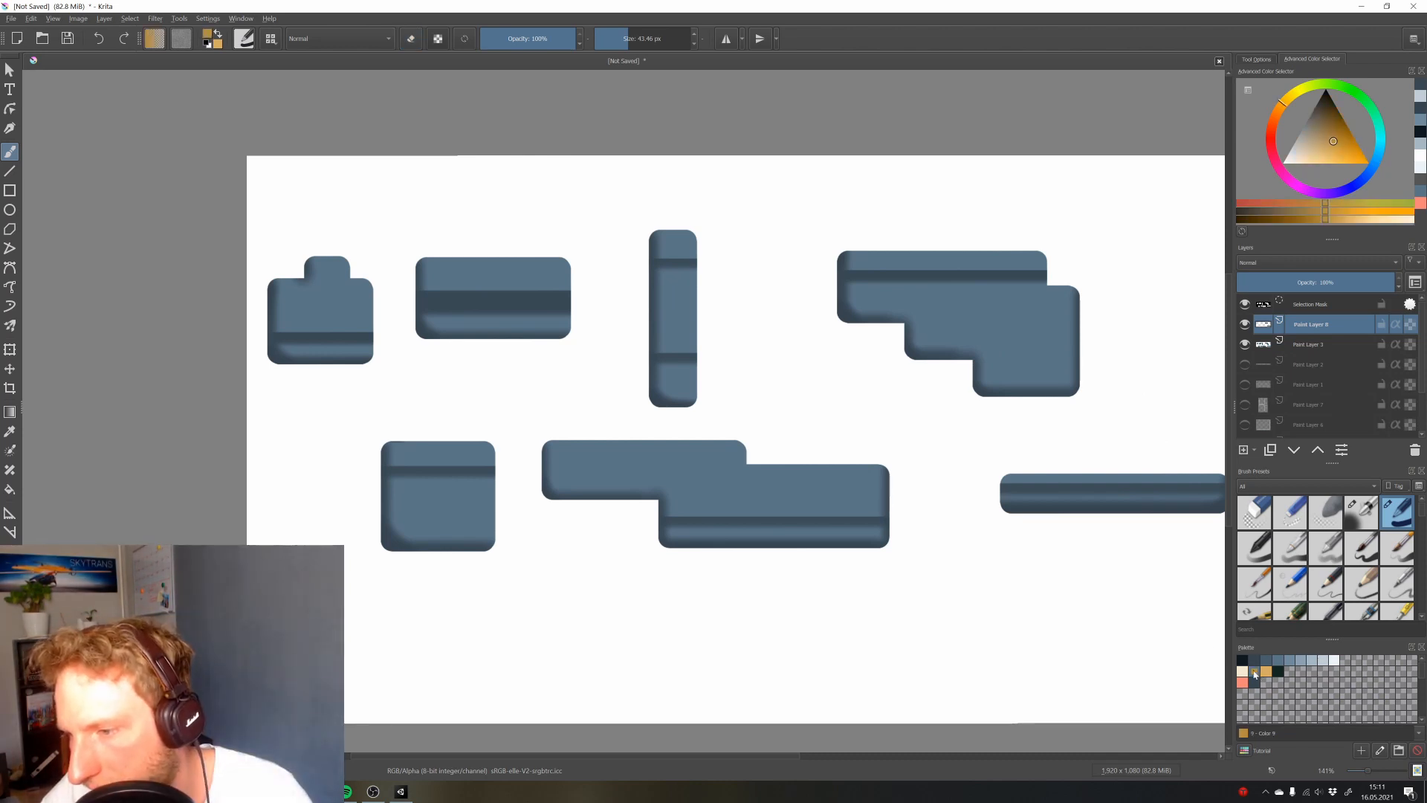
pyautogui.moveTo(1051, 596); pyautogui.dragTo(1081, 648)
pyautogui.moveTo(753, 525); pyautogui.dragTo(657, 466)
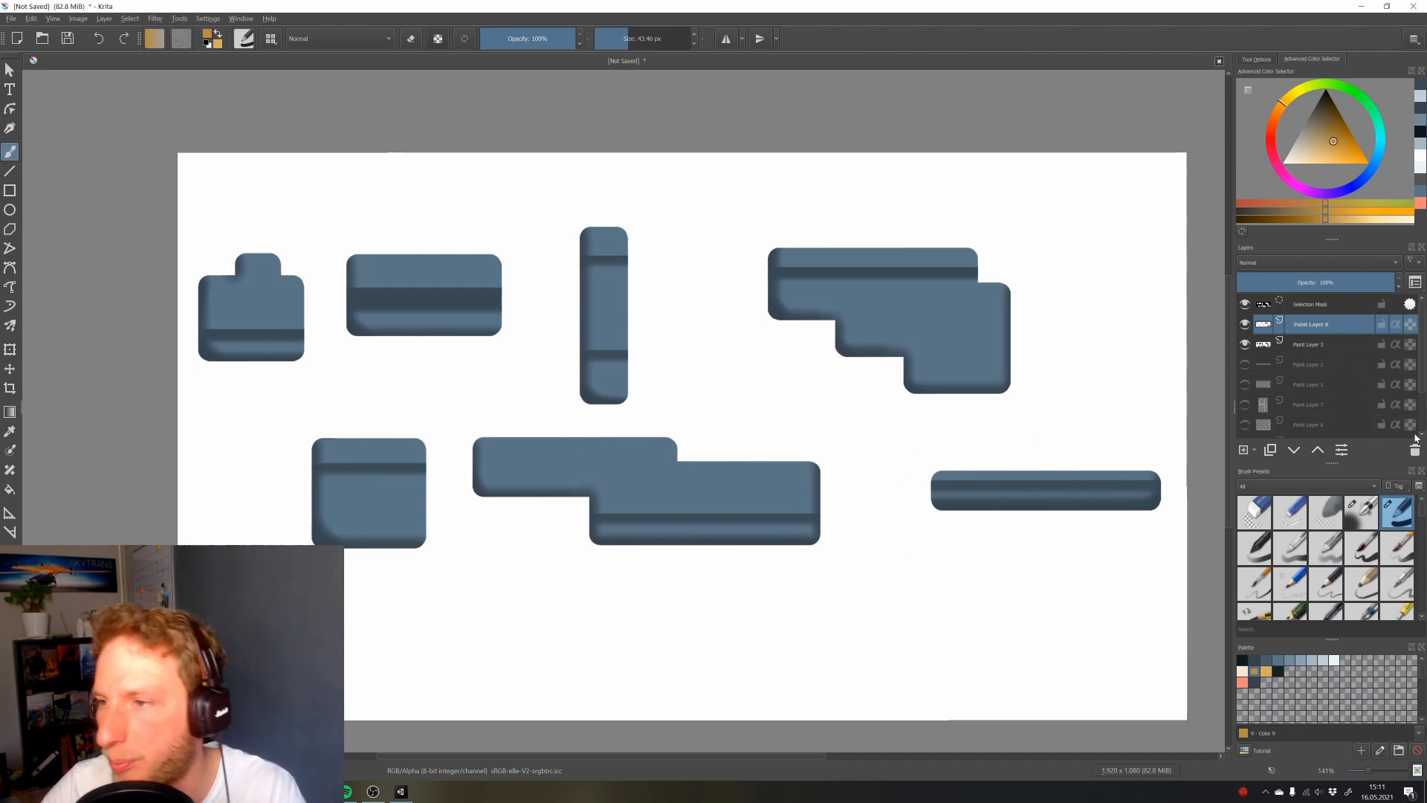
pyautogui.click(1241, 452)
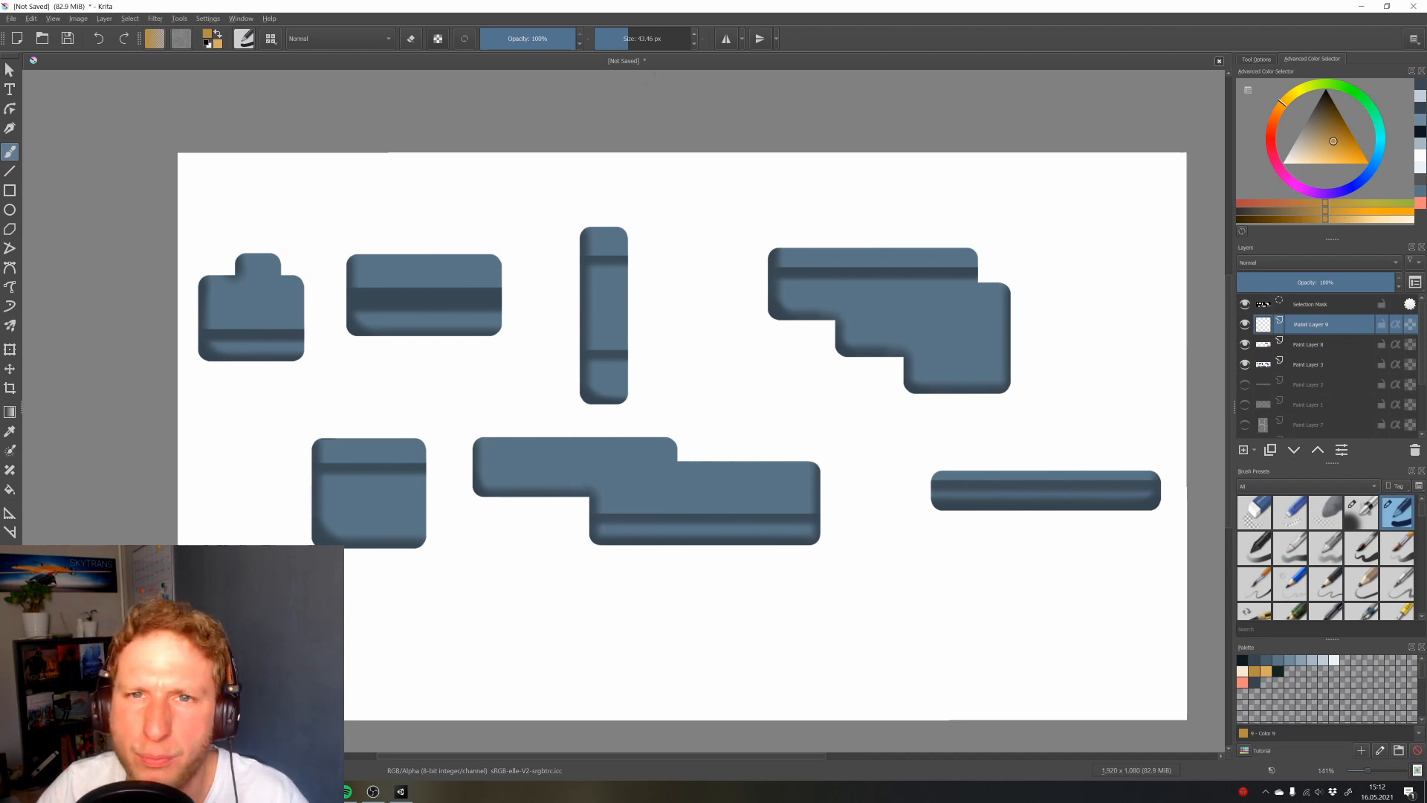
pyautogui.moveTo(616, 42); pyautogui.dragTo(608, 42)
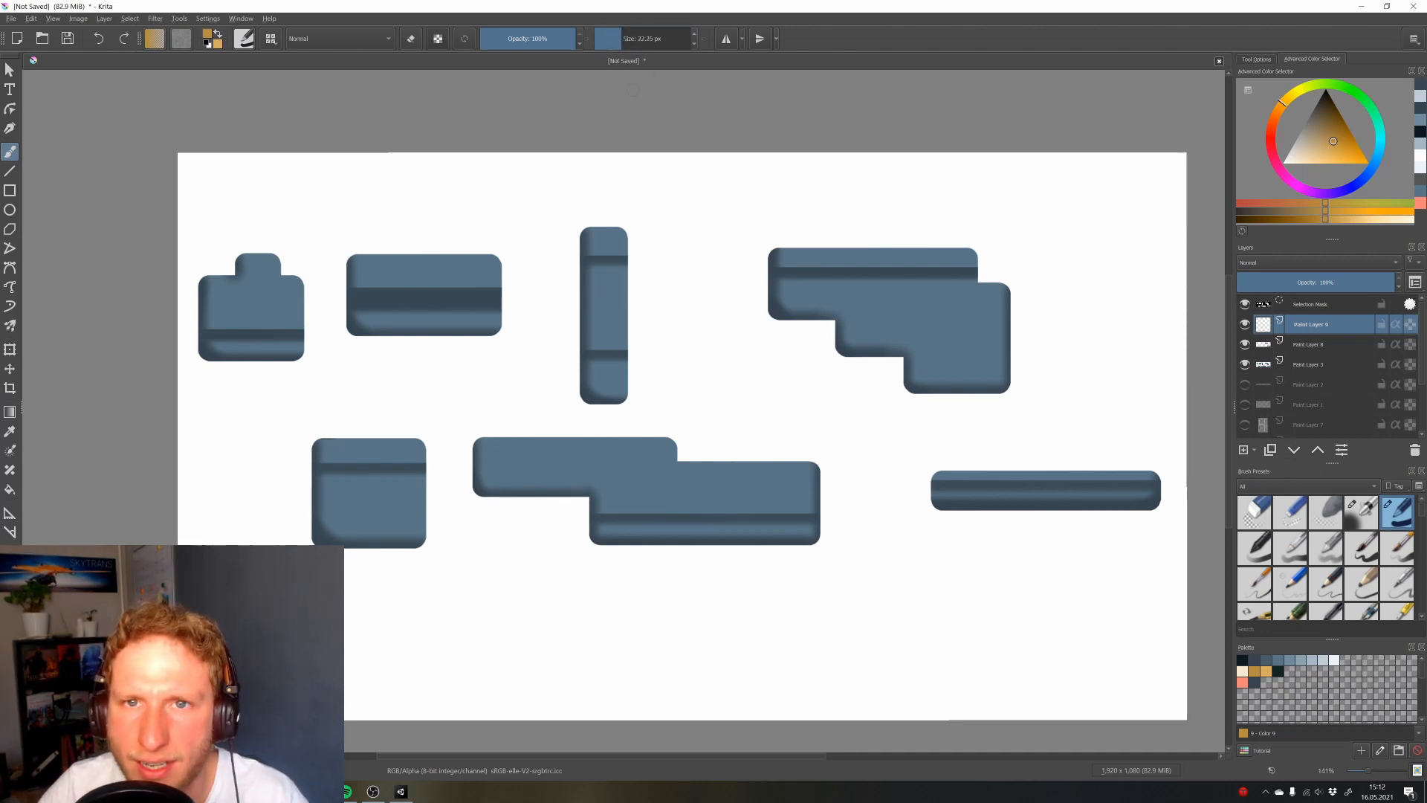
pyautogui.press('v')
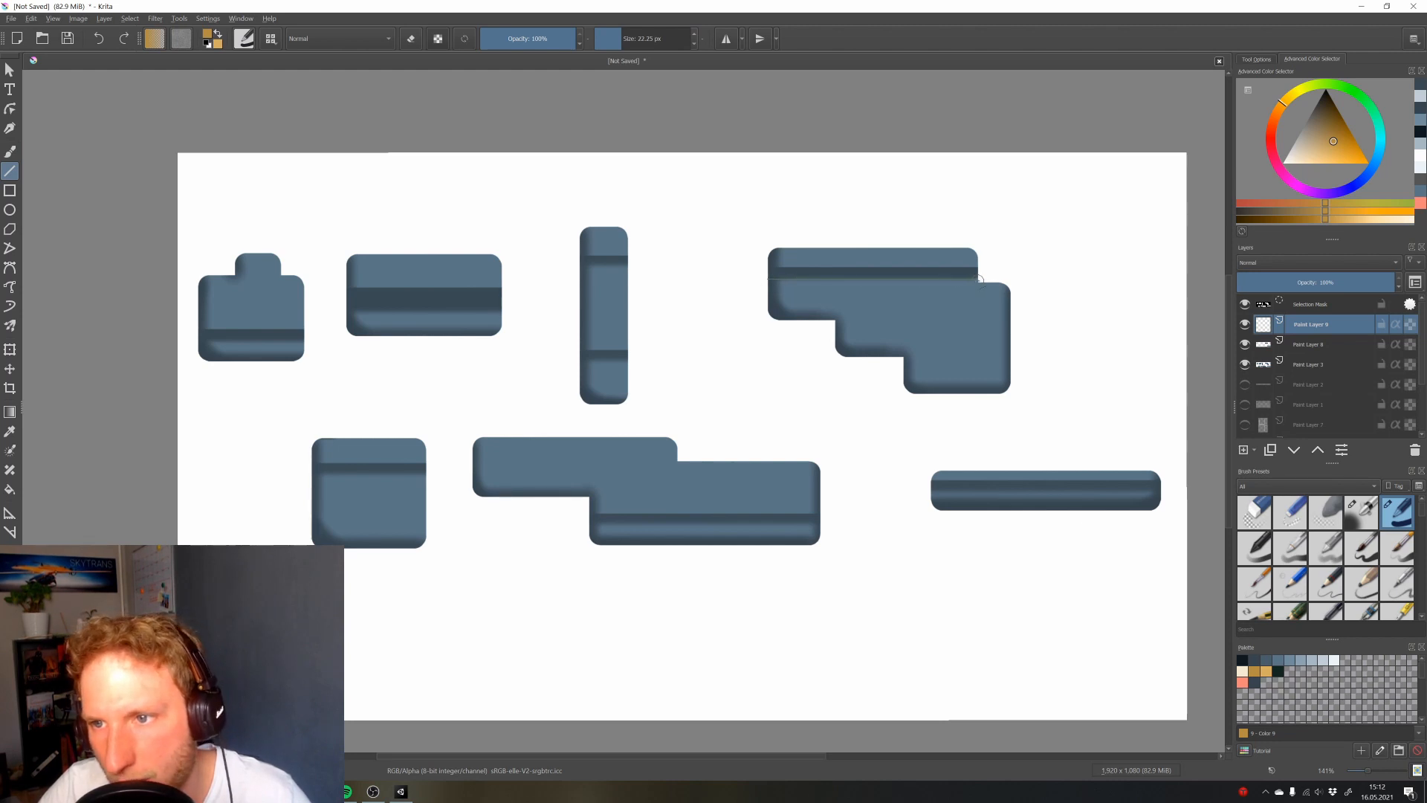
pyautogui.moveTo(983, 279); pyautogui.dragTo(981, 279)
pyautogui.press('b')
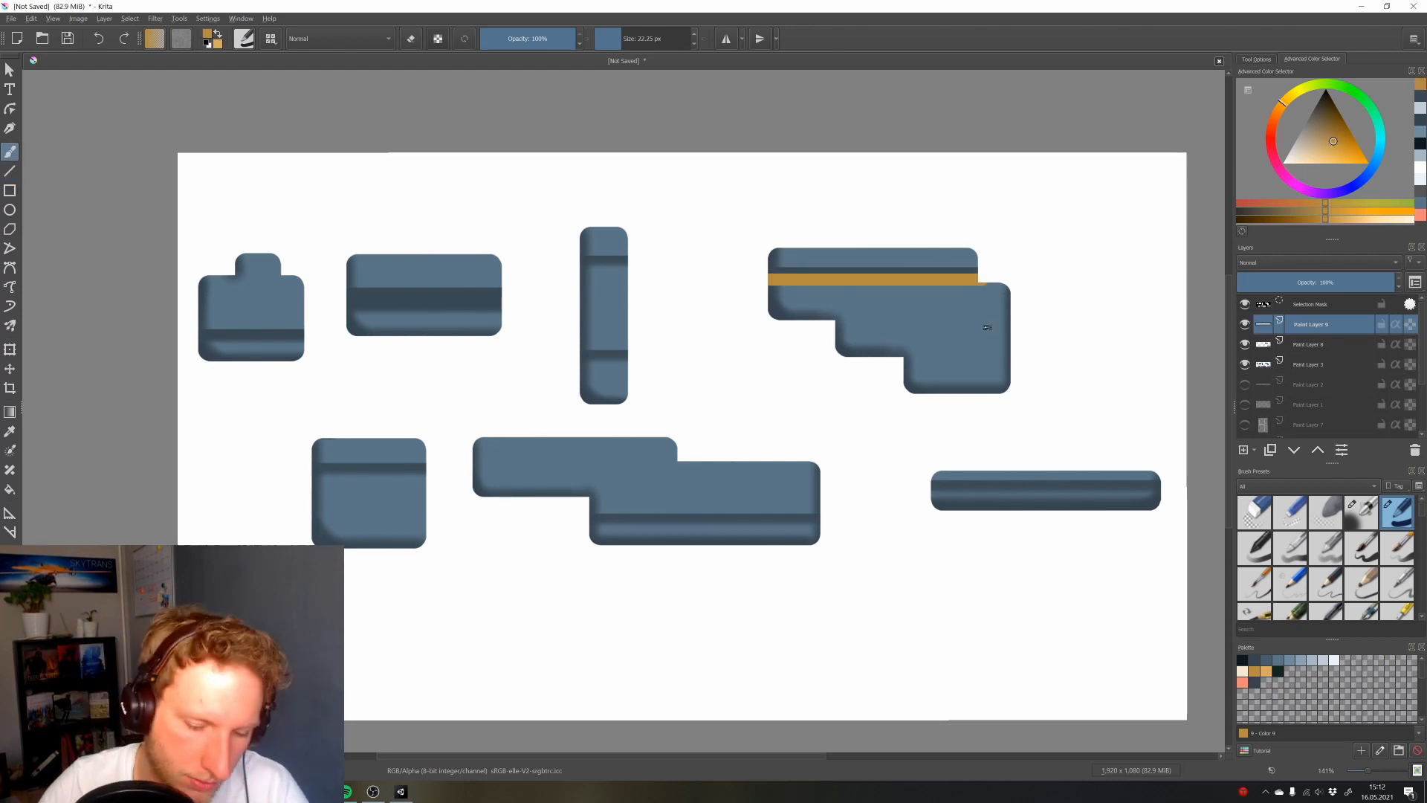
pyautogui.hotkey('ctrl', 'z')
# Clear the selection and draw straight ochre lines across the upper and lowest steps of the upper stepped platform
pyautogui.hotkey('ctrl', 'shift', 'a')
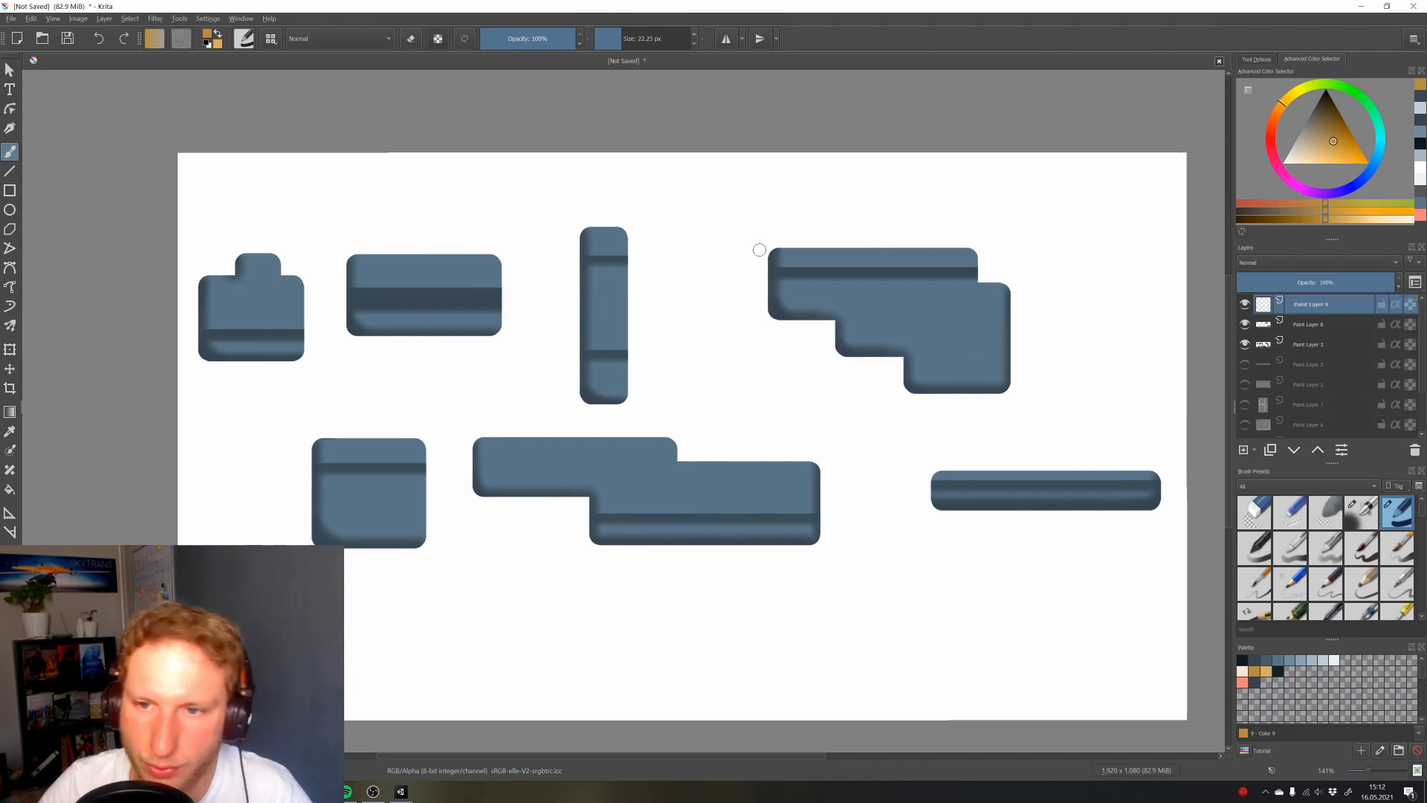
pyautogui.press('v')
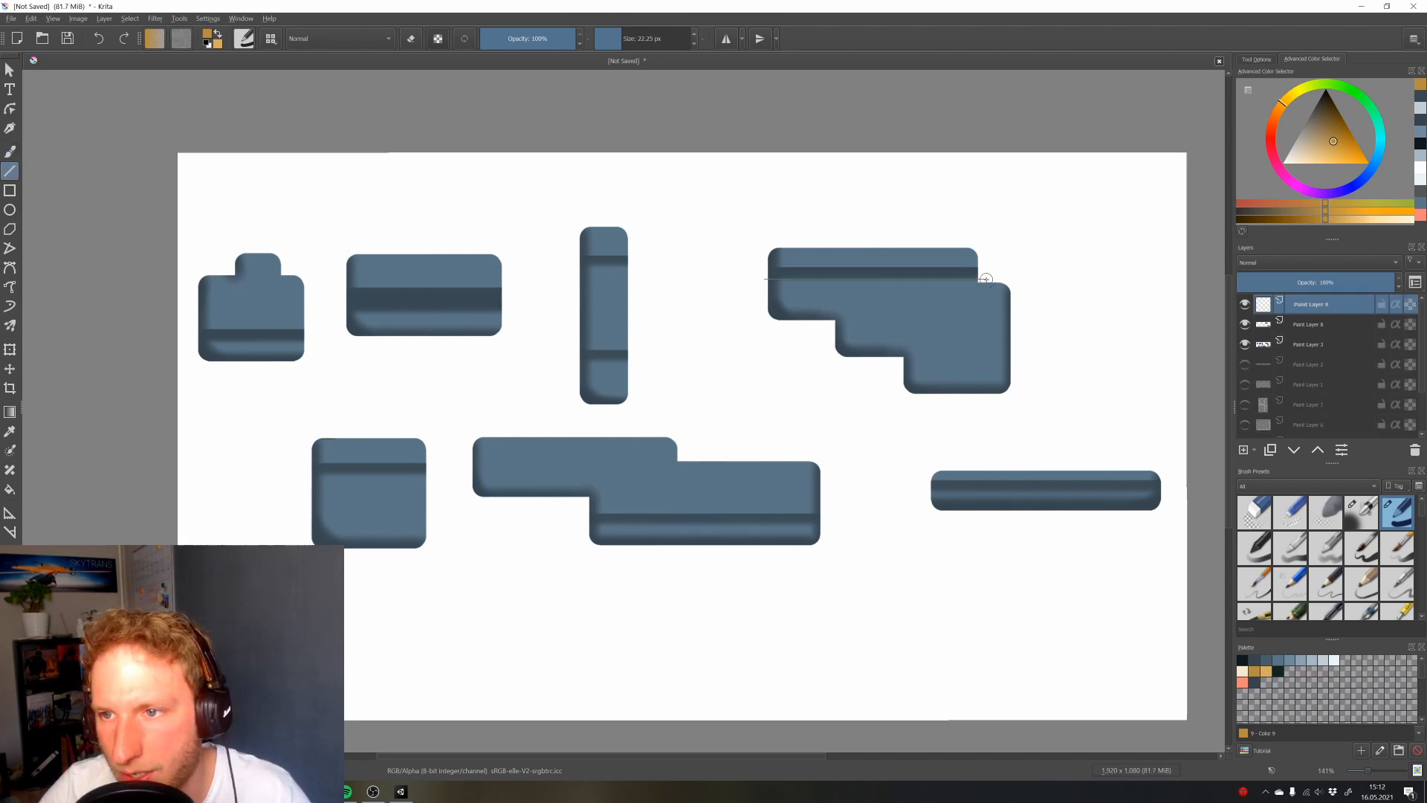
pyautogui.moveTo(986, 279); pyautogui.dragTo(987, 280)
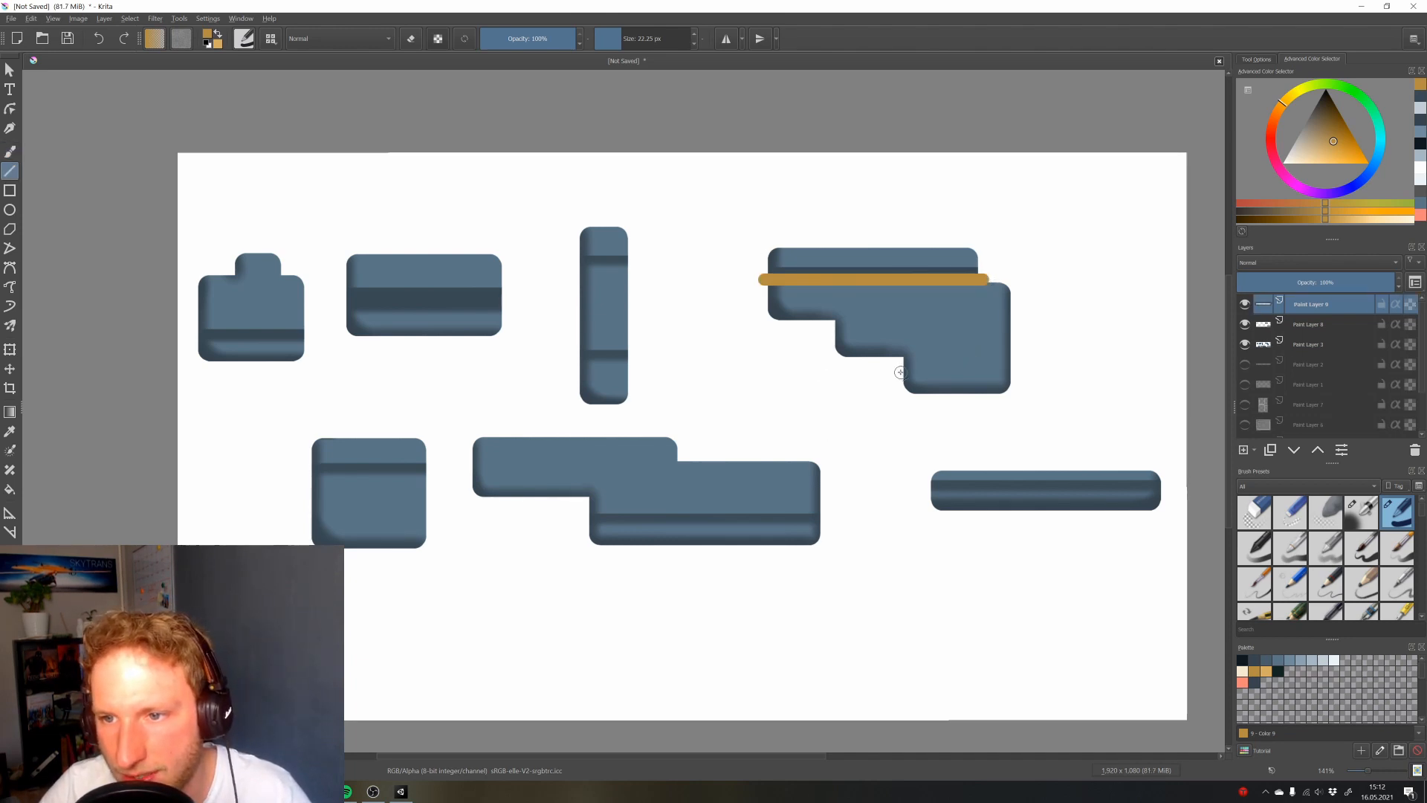
pyautogui.moveTo(1014, 378); pyautogui.dragTo(1020, 371)
pyautogui.press('b')
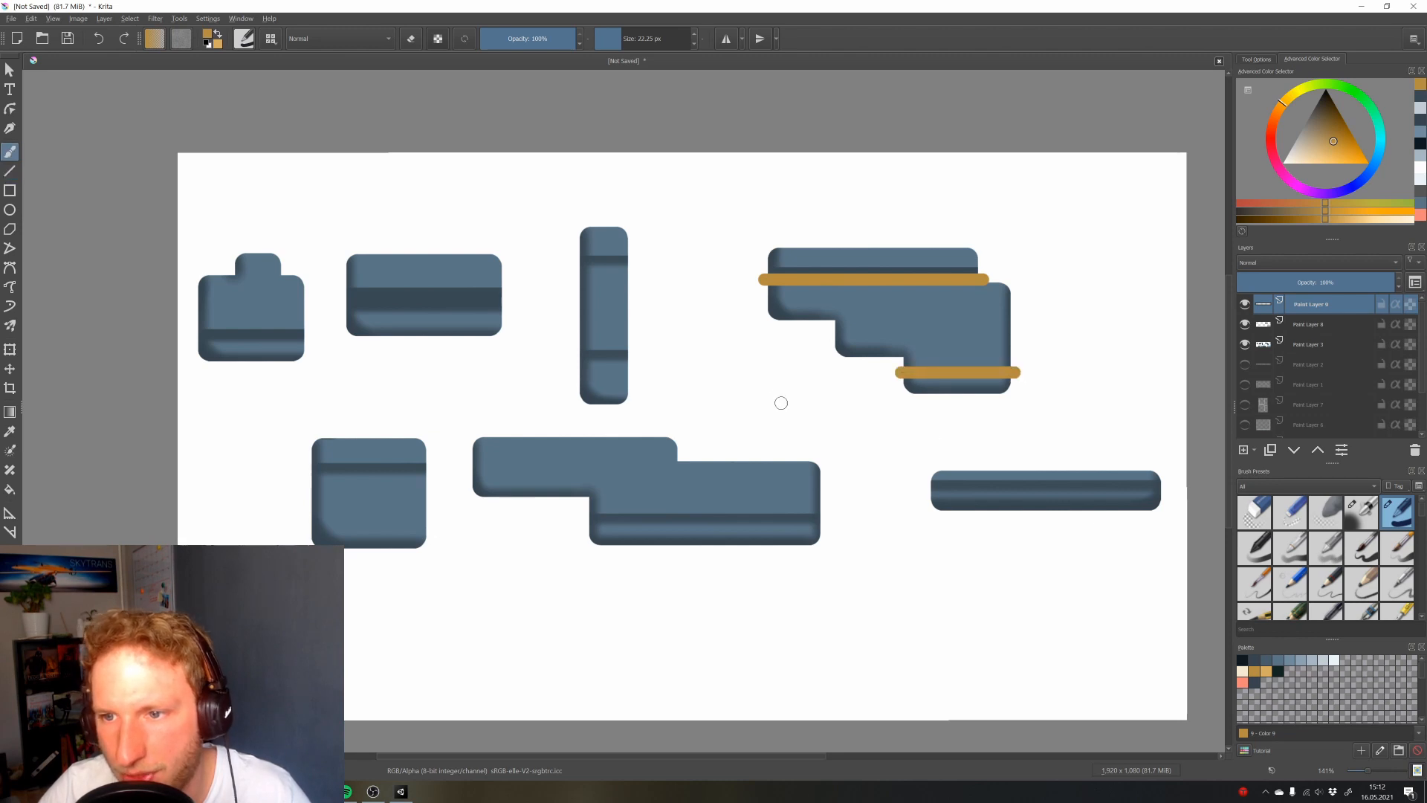
# Draw straight horizontal ochre lines across the long thin bar and near the bottom edge of the lower two-step platform
pyautogui.press('v')
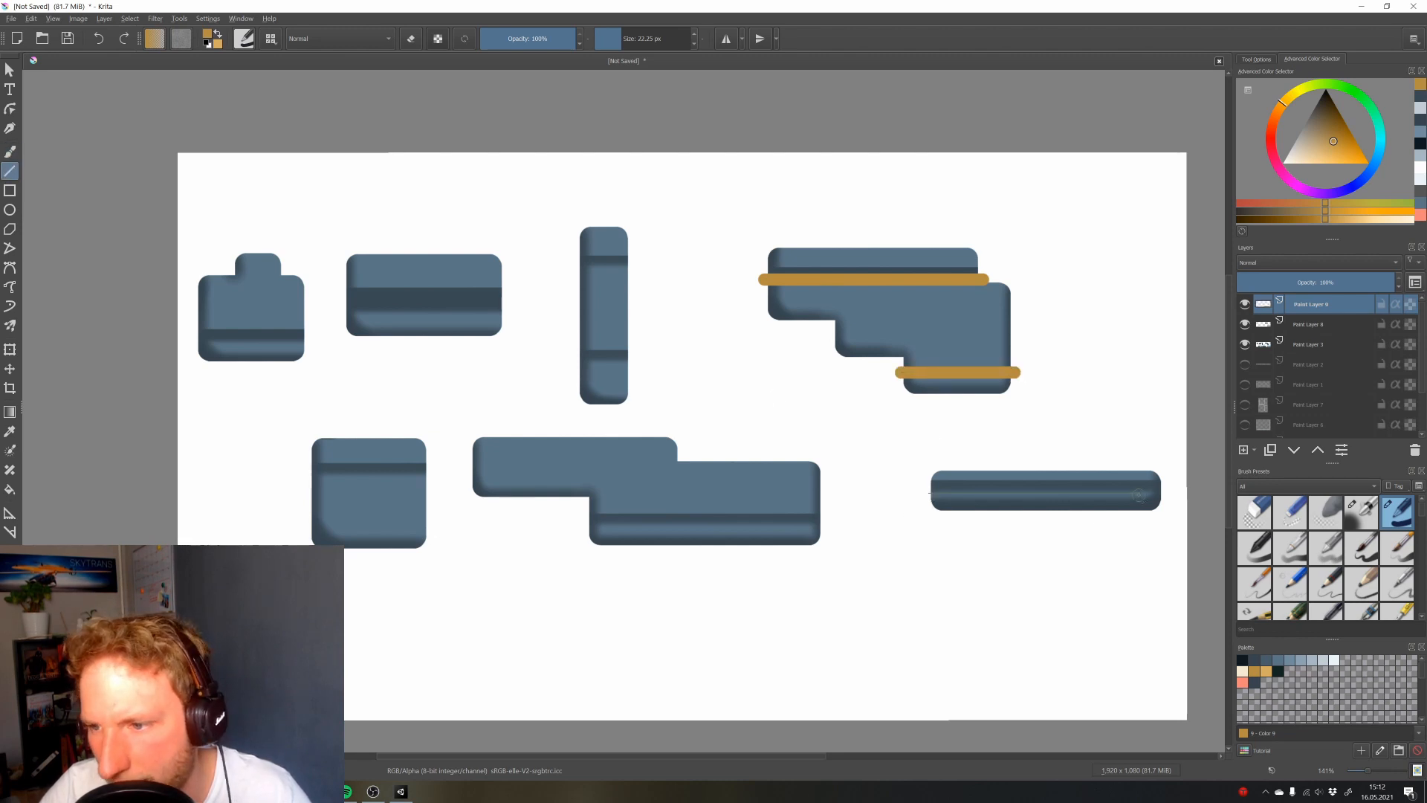
pyautogui.moveTo(1139, 494); pyautogui.dragTo(1166, 493)
pyautogui.moveTo(588, 522); pyautogui.dragTo(822, 520)
pyautogui.hotkey('ctrl', 'z')
pyautogui.moveTo(587, 535)
pyautogui.mouseDown()
pyautogui.moveTo(863, 533)
pyautogui.moveTo(826, 533)
pyautogui.mouseUp()
pyautogui.hotkey('ctrl', 'z')
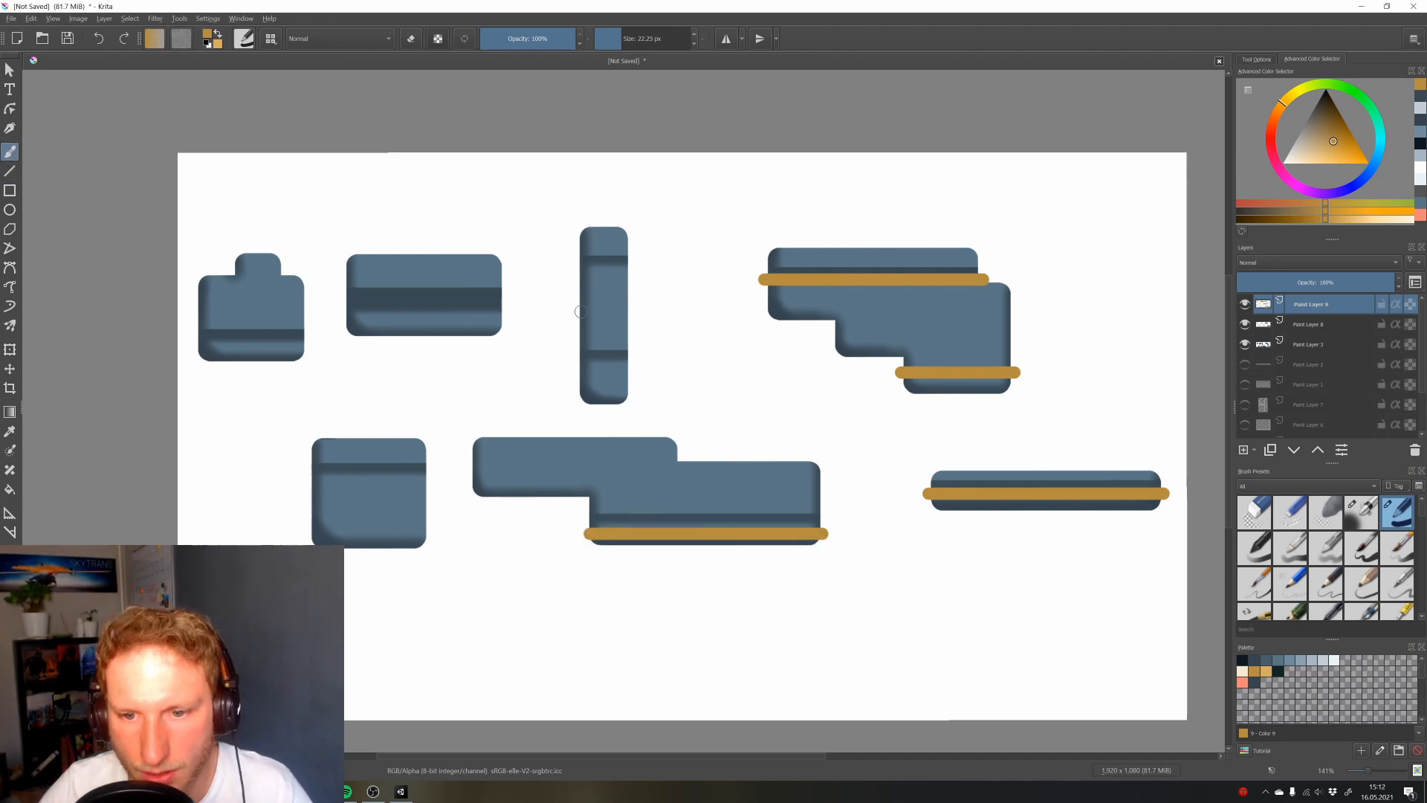
# Draw three horizontal ochre lines across the tall vertical platform between its two shadow bands
pyautogui.moveTo(630, 339); pyautogui.dragTo(631, 338)
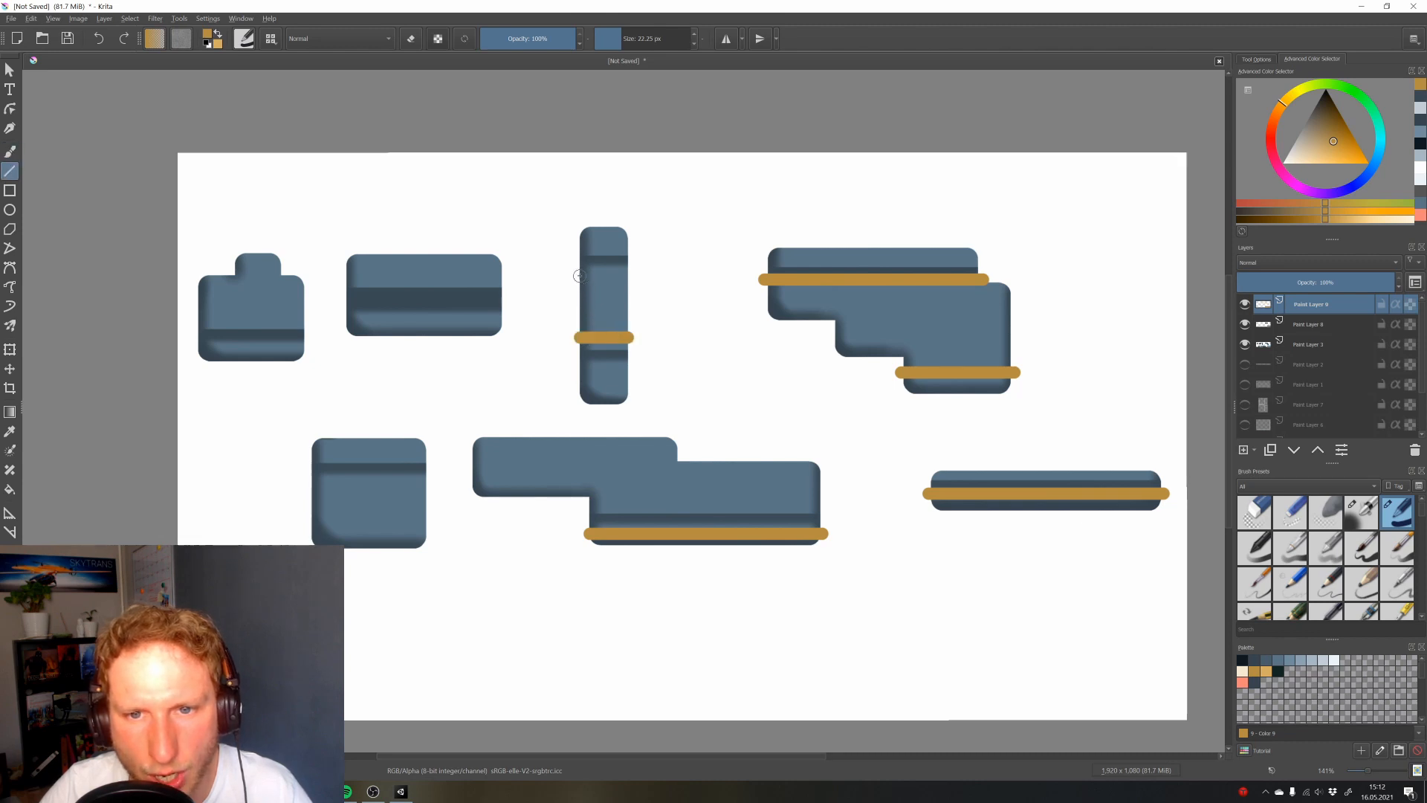
pyautogui.moveTo(630, 276); pyautogui.dragTo(629, 306)
pyautogui.press('b')
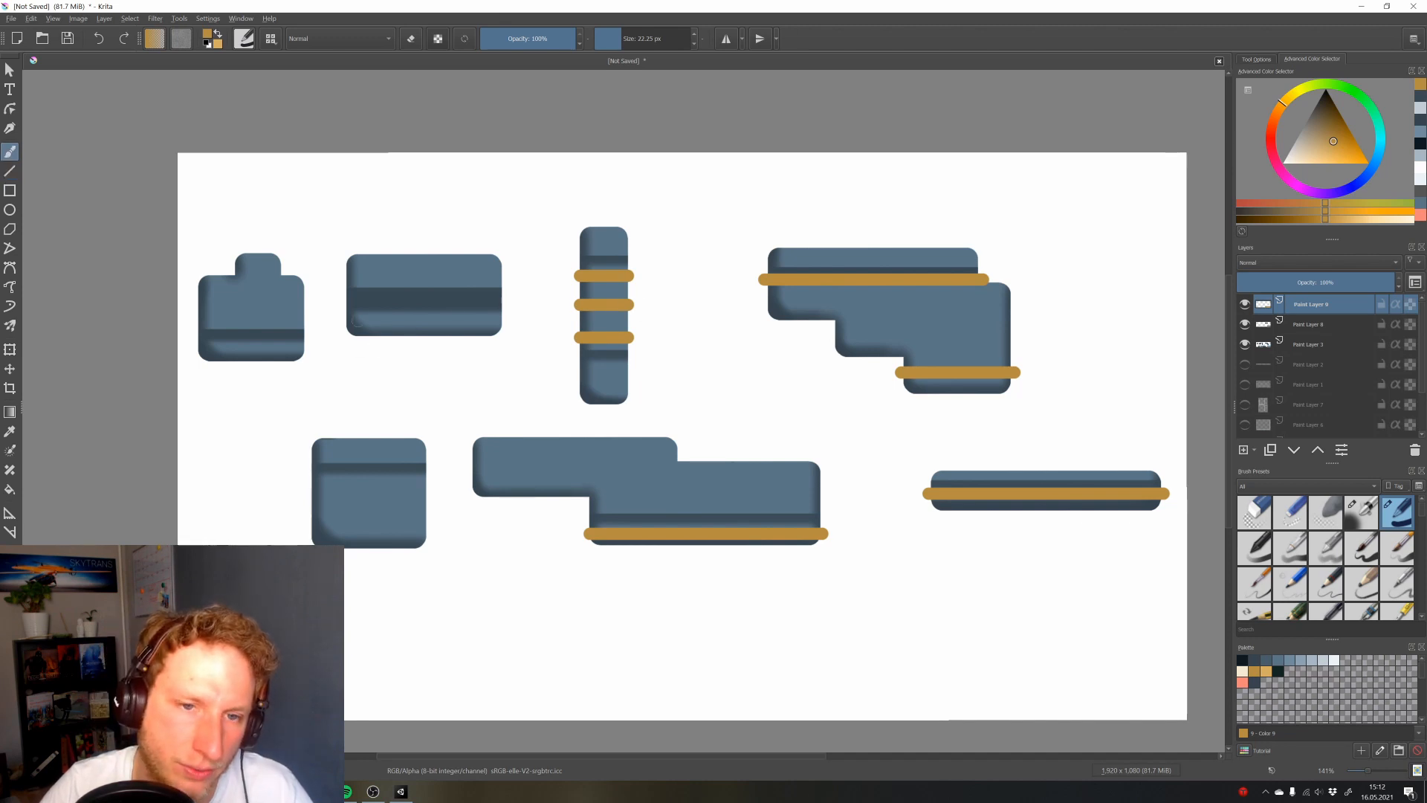
# Draw one horizontal ochre line across the wide rectangle, one across the notched block and two across the square platform
pyautogui.press('v')
pyautogui.moveTo(344, 296); pyautogui.dragTo(508, 297)
pyautogui.moveTo(310, 296); pyautogui.dragTo(193, 297)
pyautogui.moveTo(307, 498)
pyautogui.mouseDown()
pyautogui.moveTo(431, 496)
pyautogui.moveTo(426, 520)
pyautogui.mouseUp()
pyautogui.press('b')
pyautogui.scroll(-1, 578, 416)
pyautogui.moveTo(662, 353)
pyautogui.mouseDown()
pyautogui.moveTo(578, 416)
pyautogui.moveTo(662, 404)
pyautogui.moveTo(628, 404)
pyautogui.mouseUp()
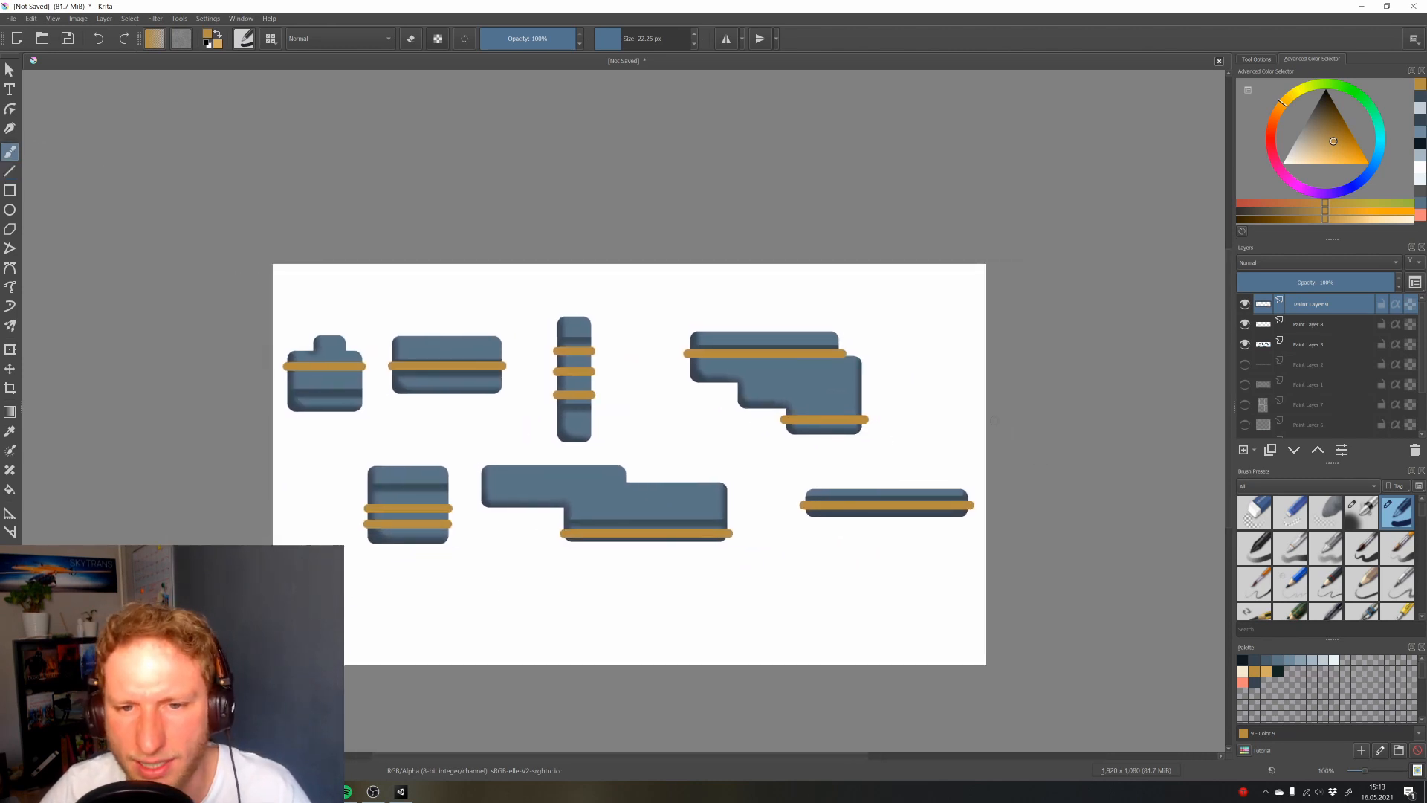
# Select the opaque area of the gold stripes layer and choose the soft airbrush preset at 22.25 px
pyautogui.scroll(3, 869, 411)
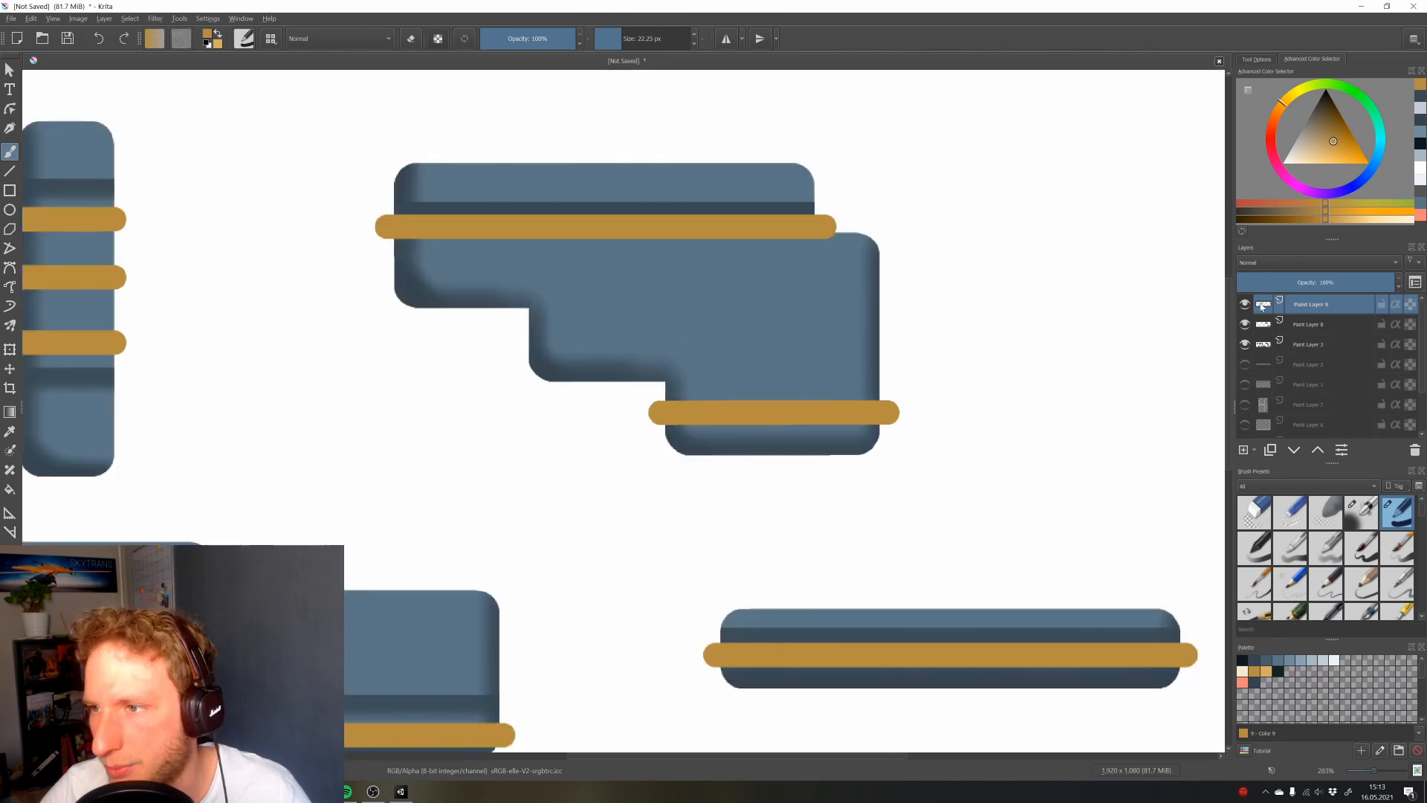
pyautogui.keyDown('ctrl'); pyautogui.click(1258, 305); pyautogui.keyUp('ctrl')
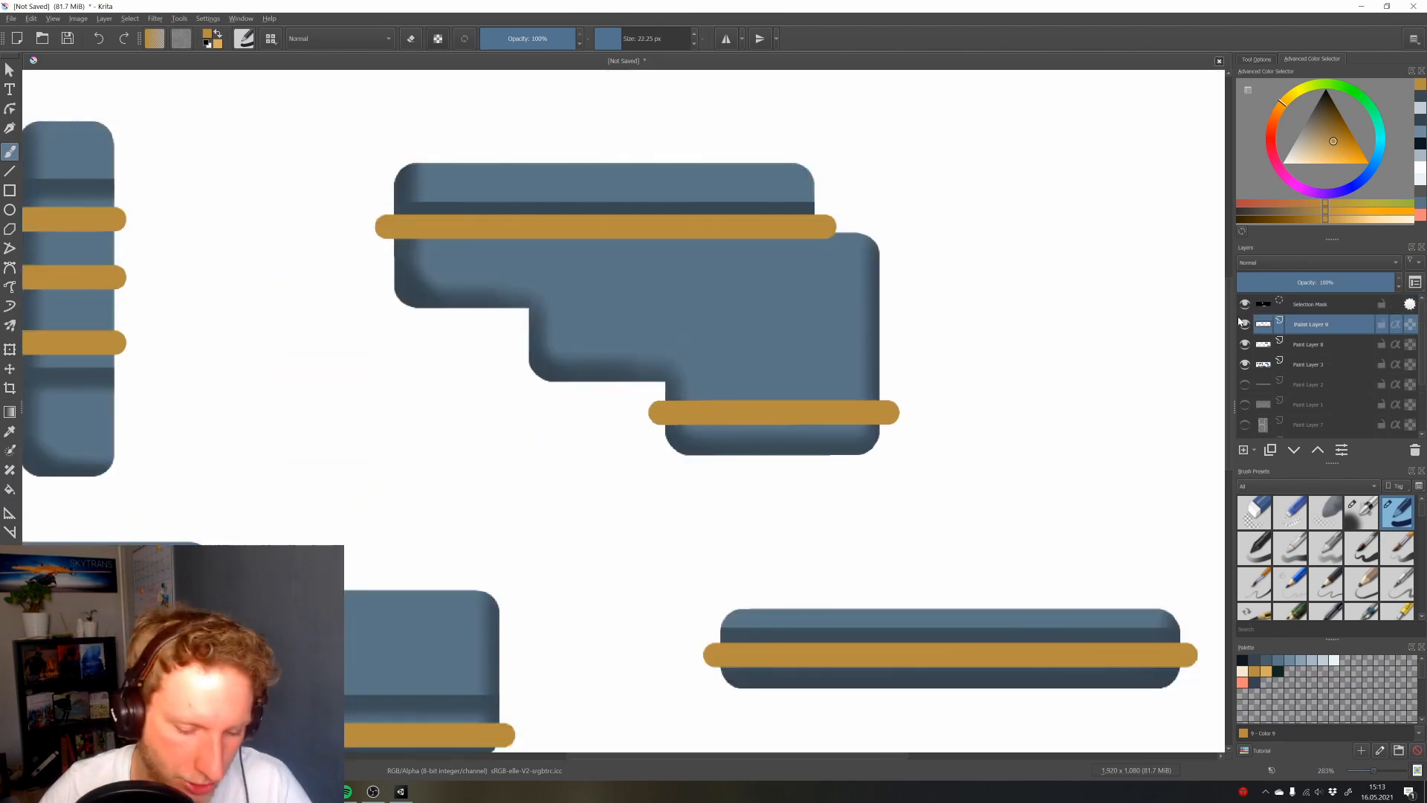
pyautogui.click(1369, 520)
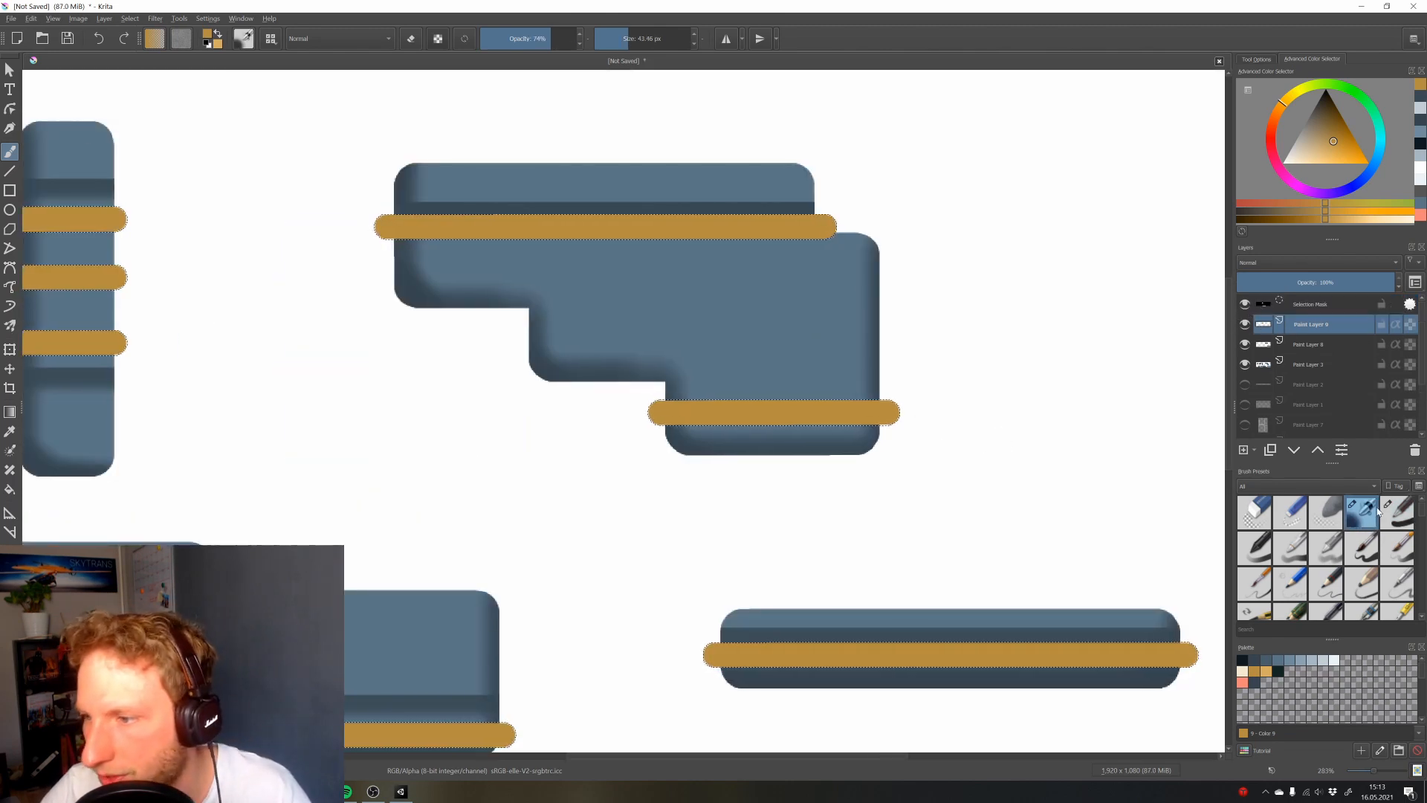
pyautogui.click(621, 38)
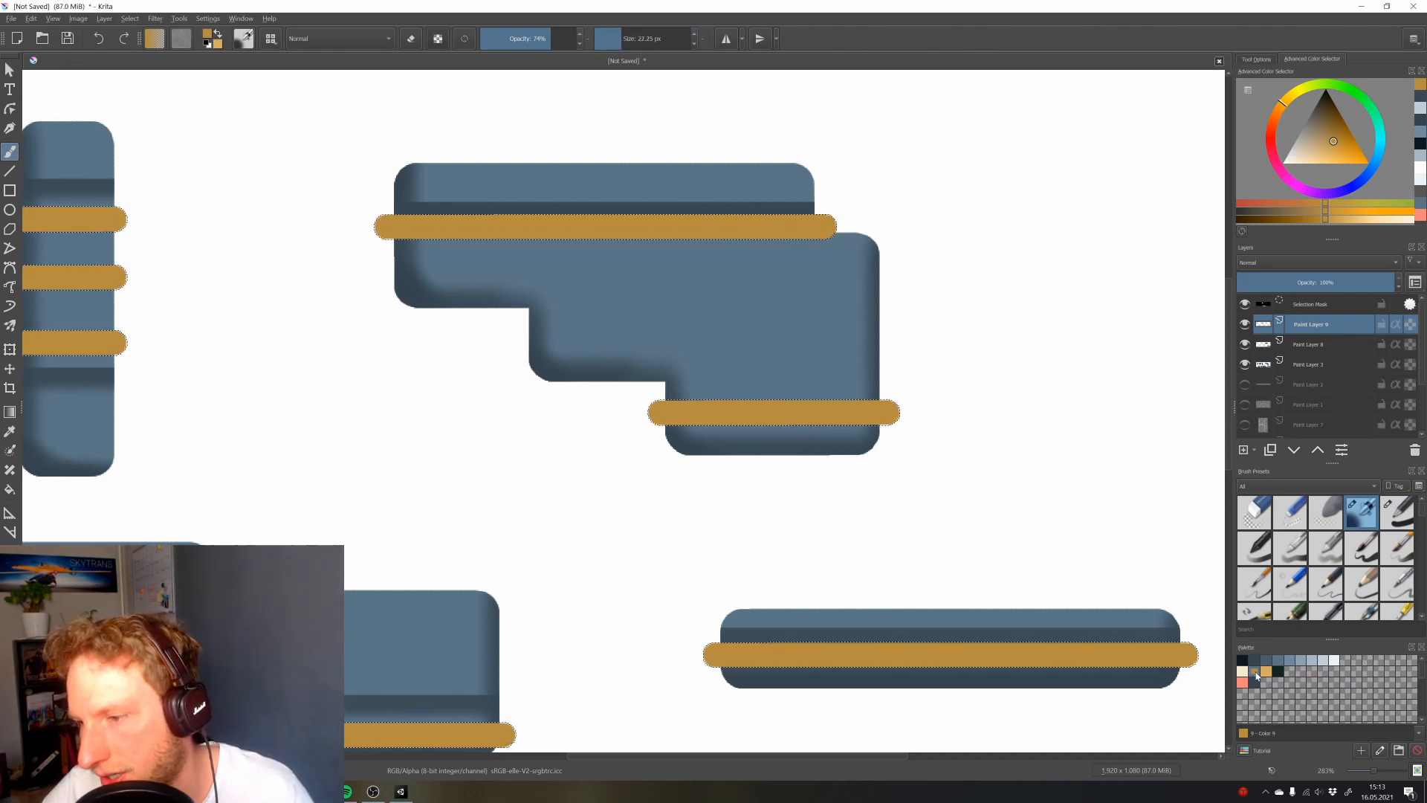
pyautogui.moveTo(805, 451); pyautogui.dragTo(835, 417)
pyautogui.press('v')
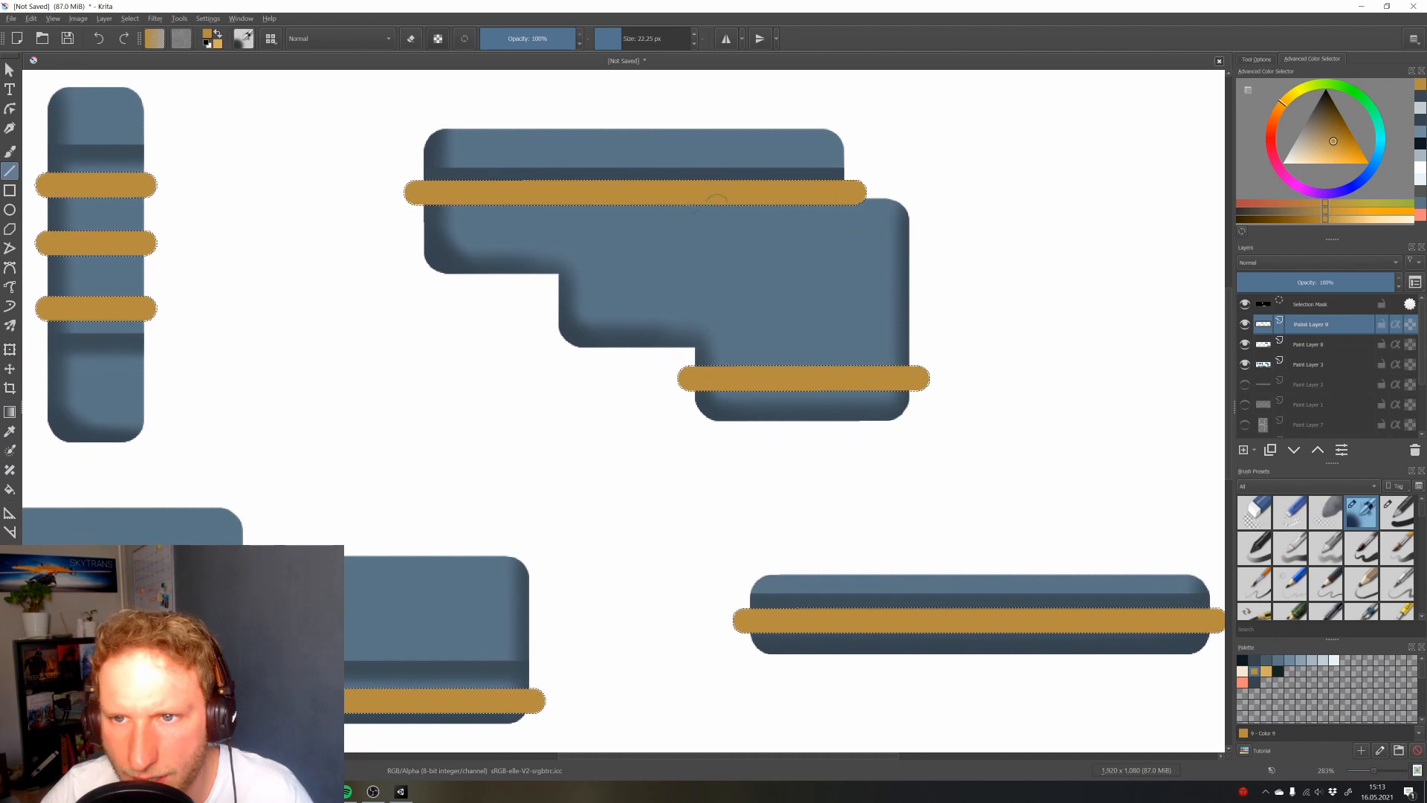
pyautogui.press('b')
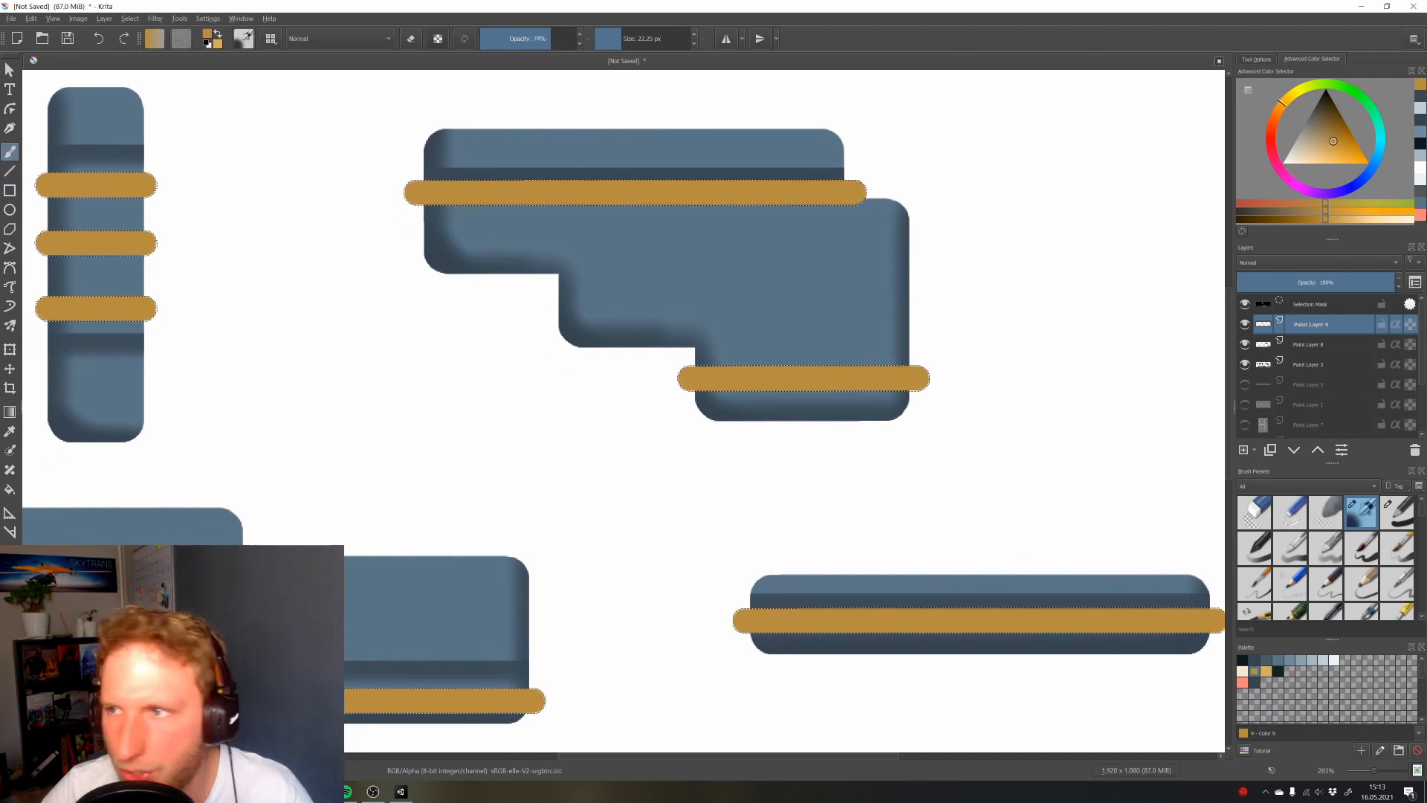
pyautogui.scroll(-2, 980, 521)
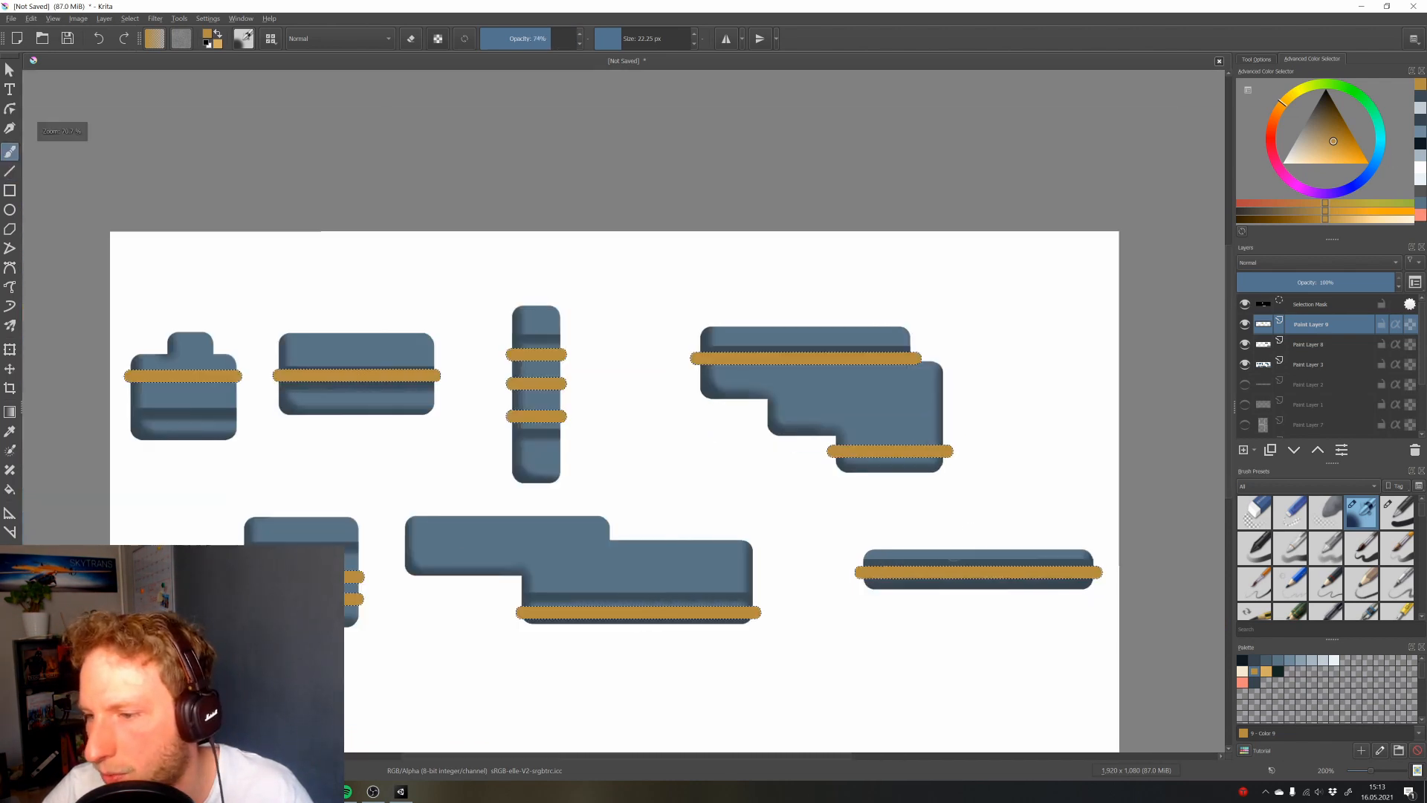
pyautogui.moveTo(855, 587); pyautogui.dragTo(912, 530)
# Clear the selection and set the soft airbrush to 47% opacity and a size of about 185 px
pyautogui.hotkey('ctrl', 'shift', 'a')
pyautogui.scroll(3, 956, 395)
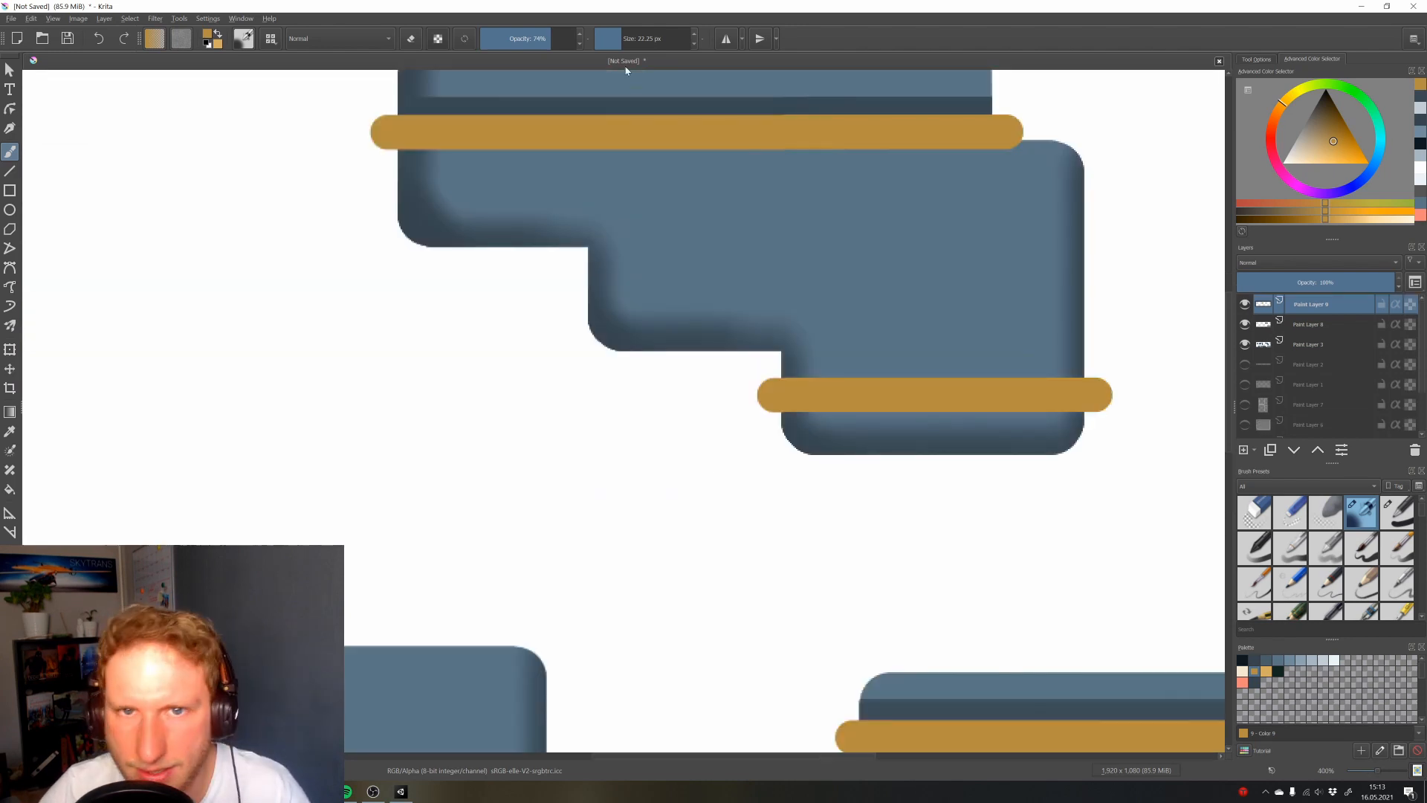
pyautogui.click(525, 45)
pyautogui.click(649, 42)
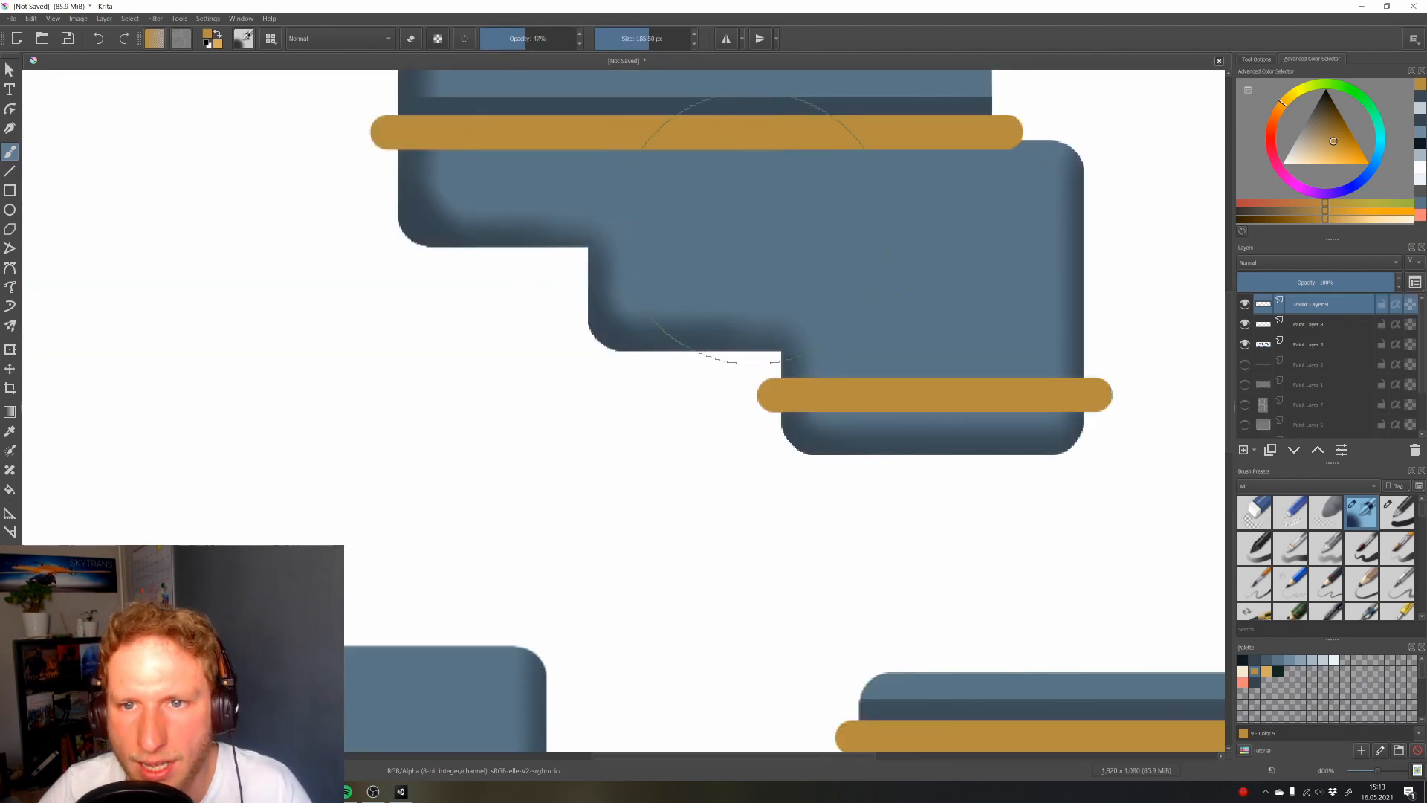
# Sample a brown shadow colour from a soft gold test stroke over the stepped block's dark edge, and undo the test strokes
pyautogui.moveTo(810, 198)
pyautogui.mouseDown()
pyautogui.moveTo(828, 303)
pyautogui.moveTo(892, 253)
pyautogui.moveTo(814, 248)
pyautogui.mouseUp()
pyautogui.hotkey('ctrl', 'z')
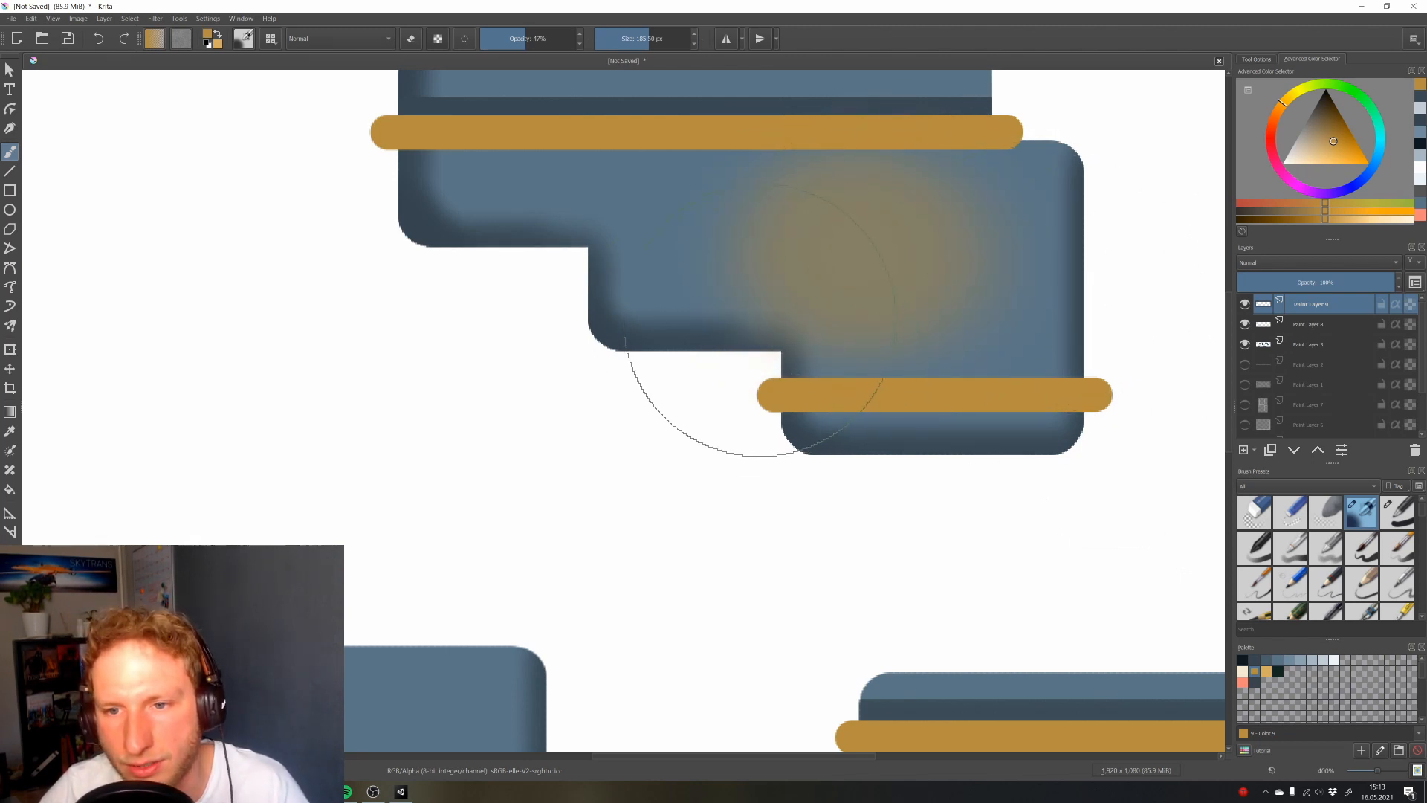
pyautogui.moveTo(749, 335); pyautogui.dragTo(668, 322)
pyautogui.keyDown('ctrl'); pyautogui.click(703, 333); pyautogui.keyUp('ctrl')
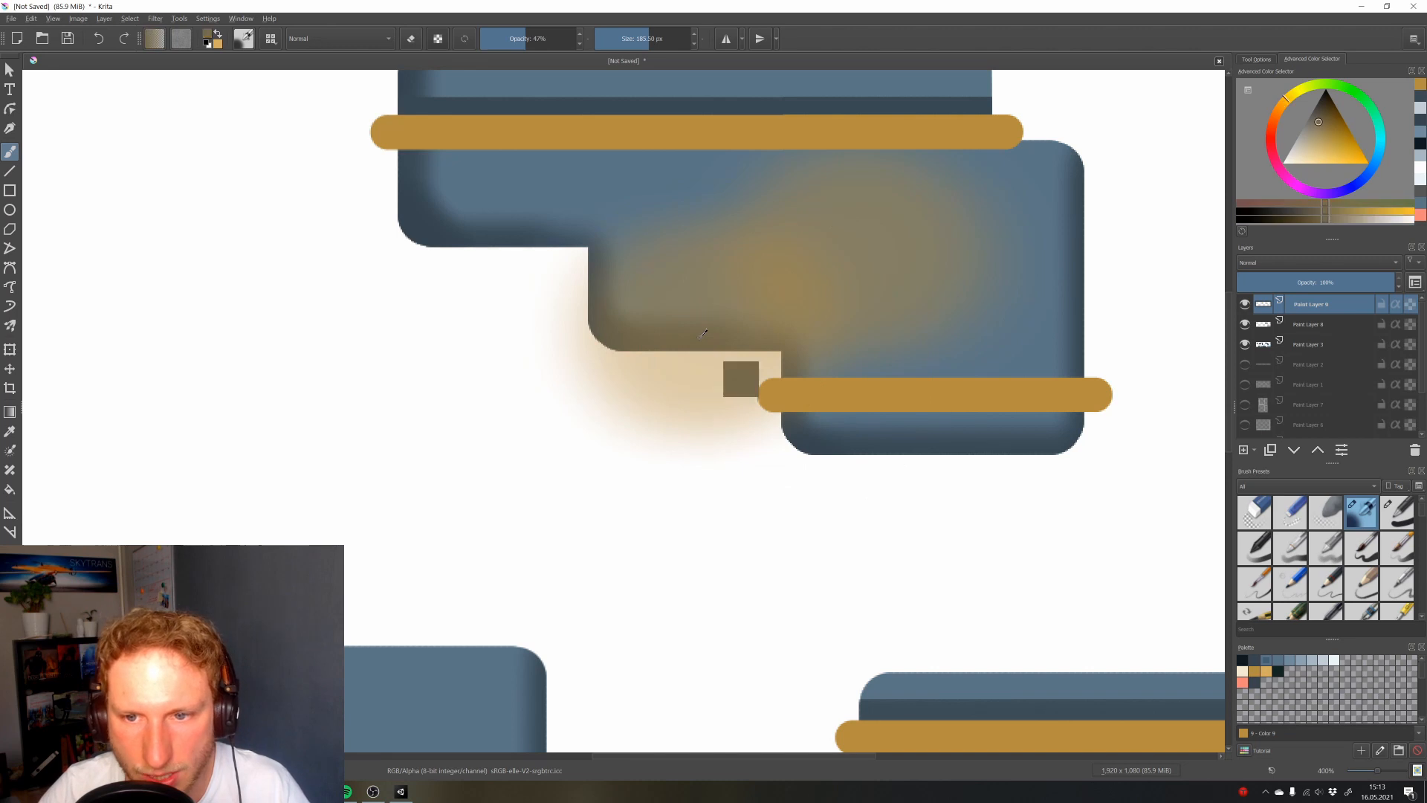
pyautogui.hotkey('ctrl', 'z')
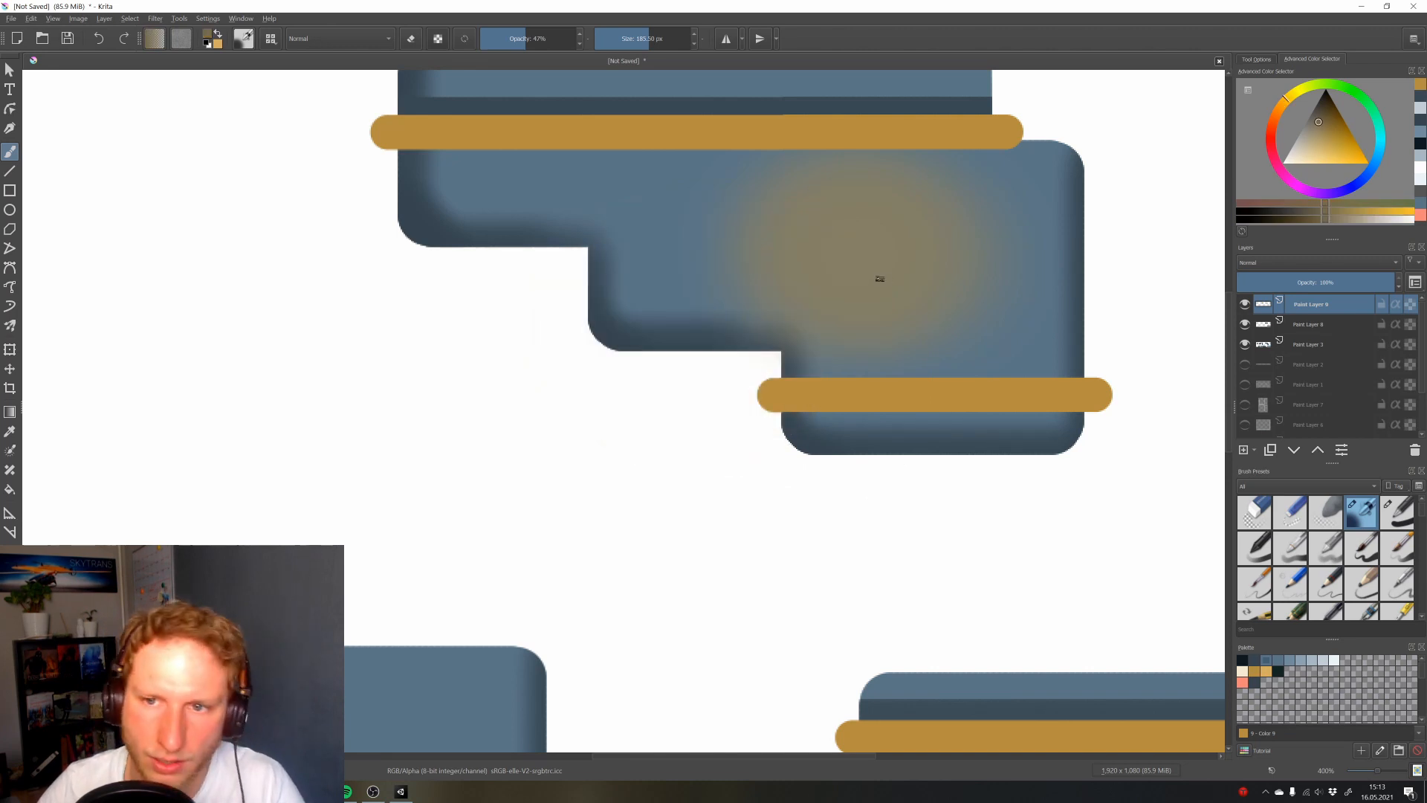
pyautogui.hotkey('ctrl', 'z')
# Reduce the brush to 28.29 px, select the gold stripes' opaque area and shade the lower edges of the stepped block's stripes
pyautogui.moveTo(635, 41); pyautogui.dragTo(615, 42)
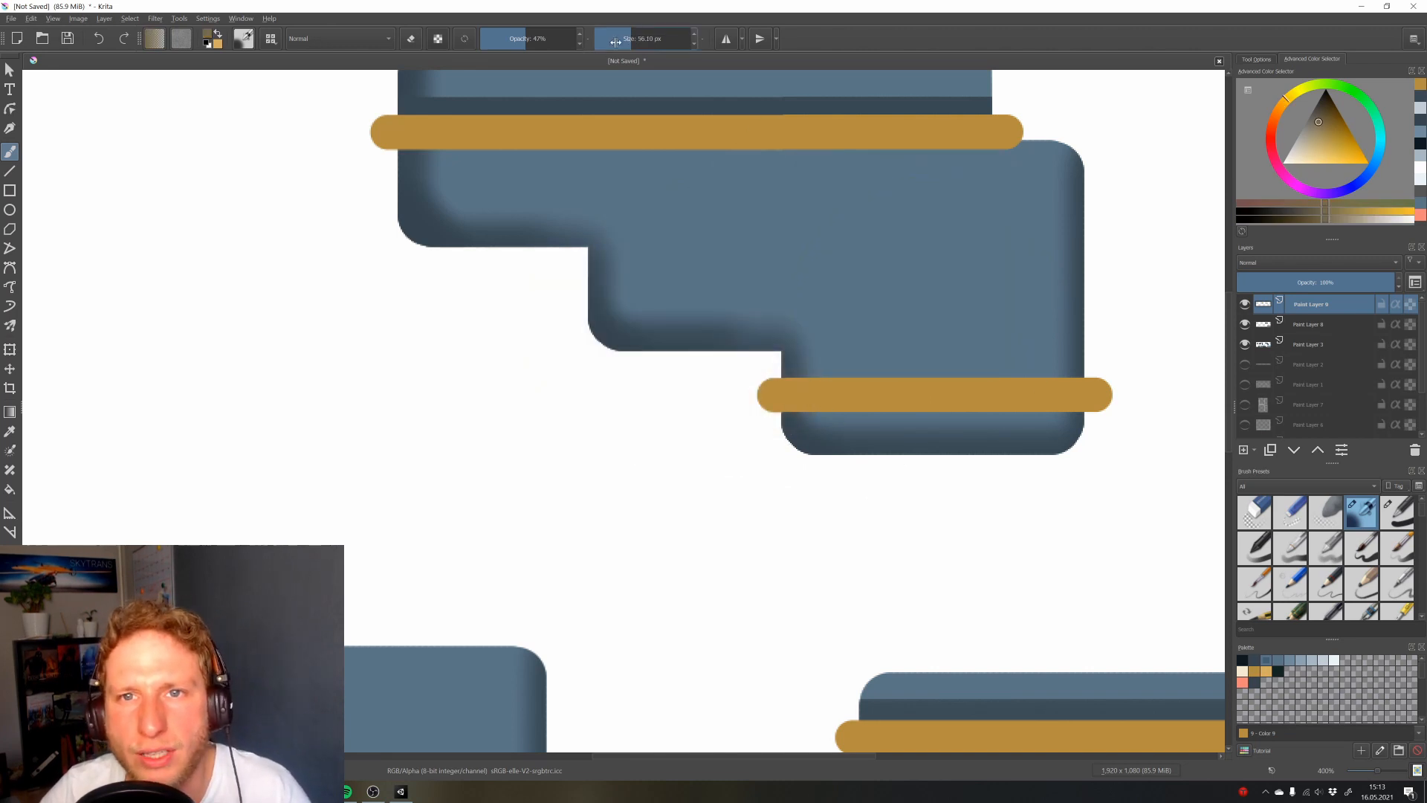
pyautogui.click(624, 41)
pyautogui.moveTo(929, 208); pyautogui.dragTo(1003, 261)
pyautogui.keyDown('ctrl'); pyautogui.click(1264, 304); pyautogui.keyUp('ctrl')
pyautogui.press('v')
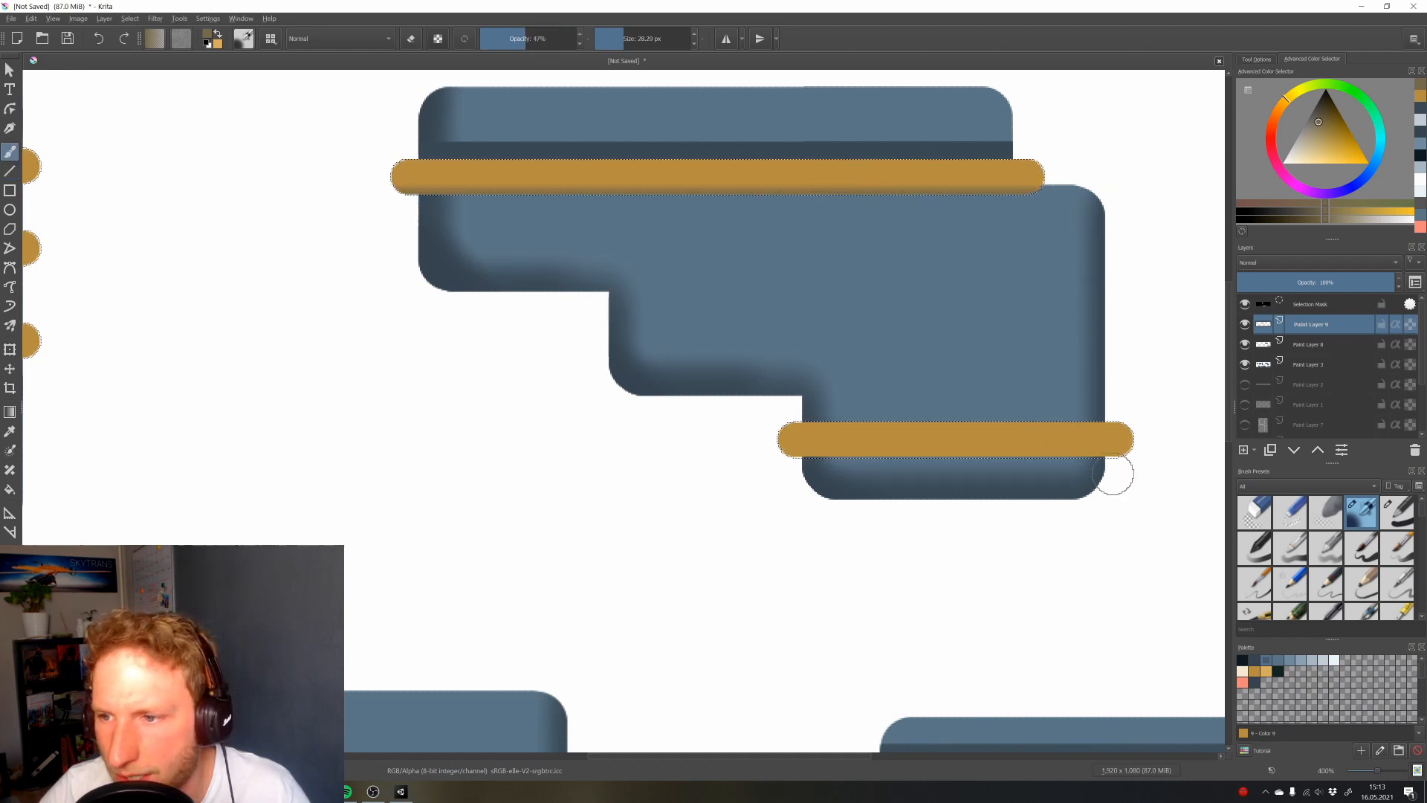
pyautogui.moveTo(1134, 457); pyautogui.dragTo(648, 438)
# Shade the upper edges of the stepped block's two gold stripes with straight brown lines
pyautogui.moveTo(723, 405); pyautogui.dragTo(736, 497)
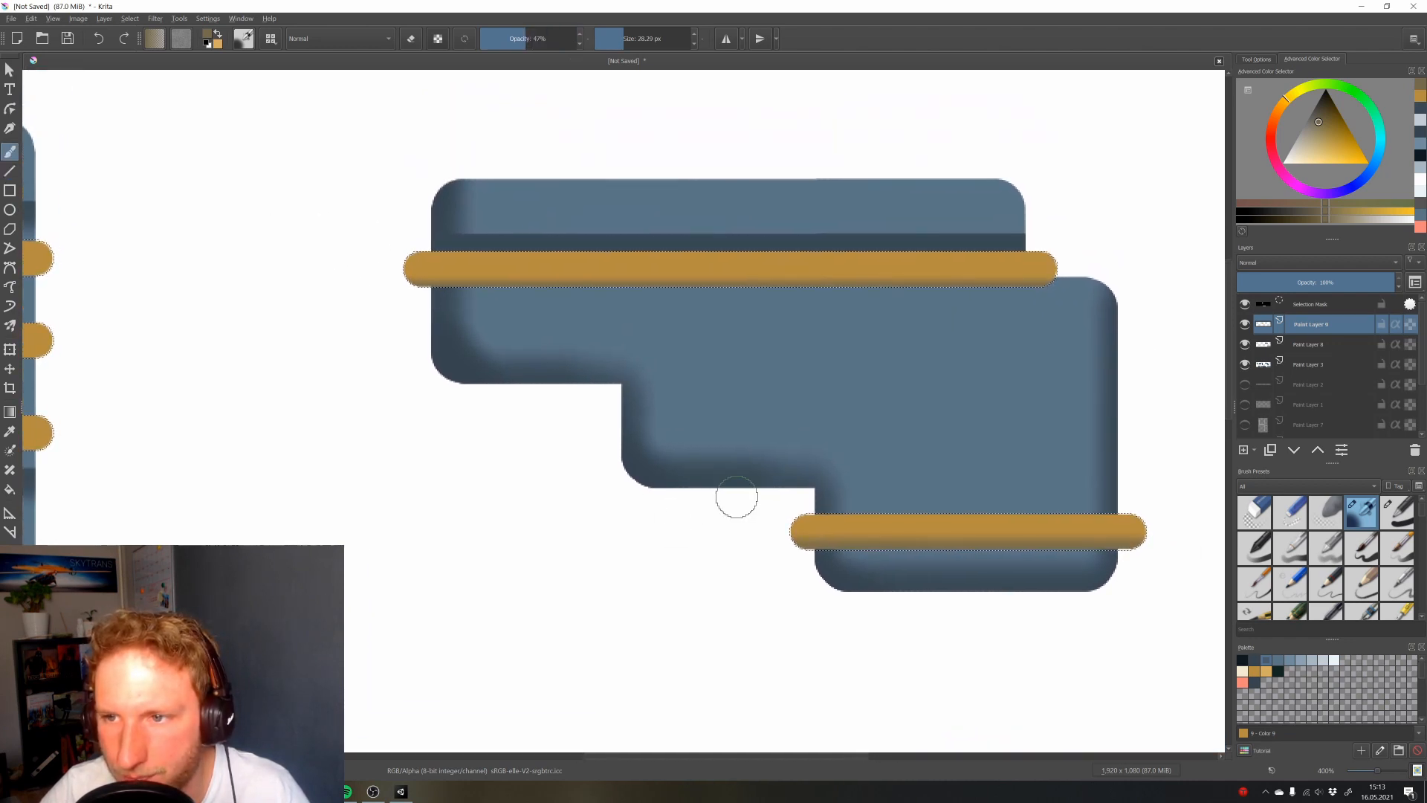
pyautogui.press('v')
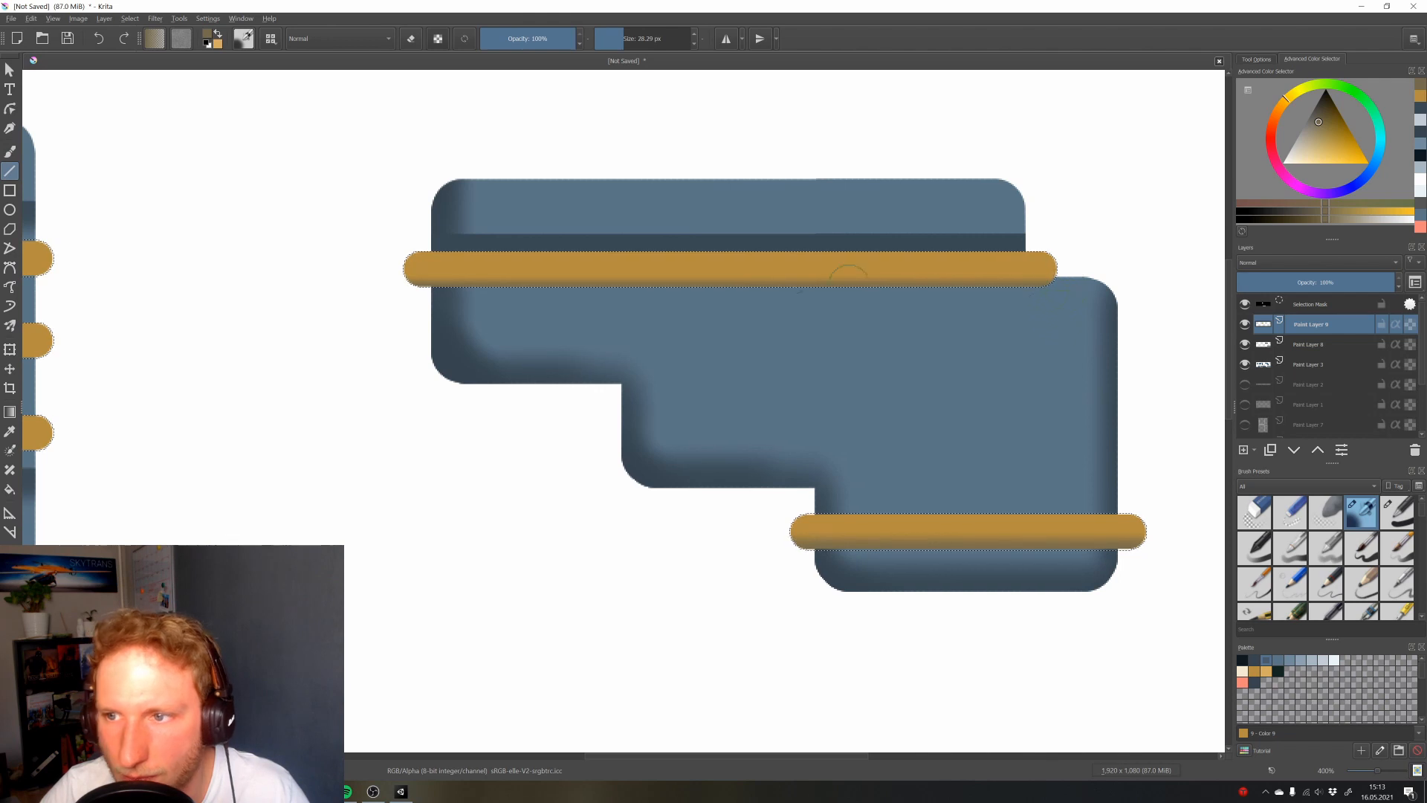
pyautogui.moveTo(398, 243); pyautogui.dragTo(1063, 242)
pyautogui.press('v')
pyautogui.moveTo(790, 501); pyautogui.dragTo(1186, 501)
# Shade the lower edges of the three gold stripes on the tall narrow block with straight lines
pyautogui.moveTo(261, 430); pyautogui.dragTo(918, 400)
pyautogui.press('v')
pyautogui.moveTo(484, 440); pyautogui.dragTo(876, 462)
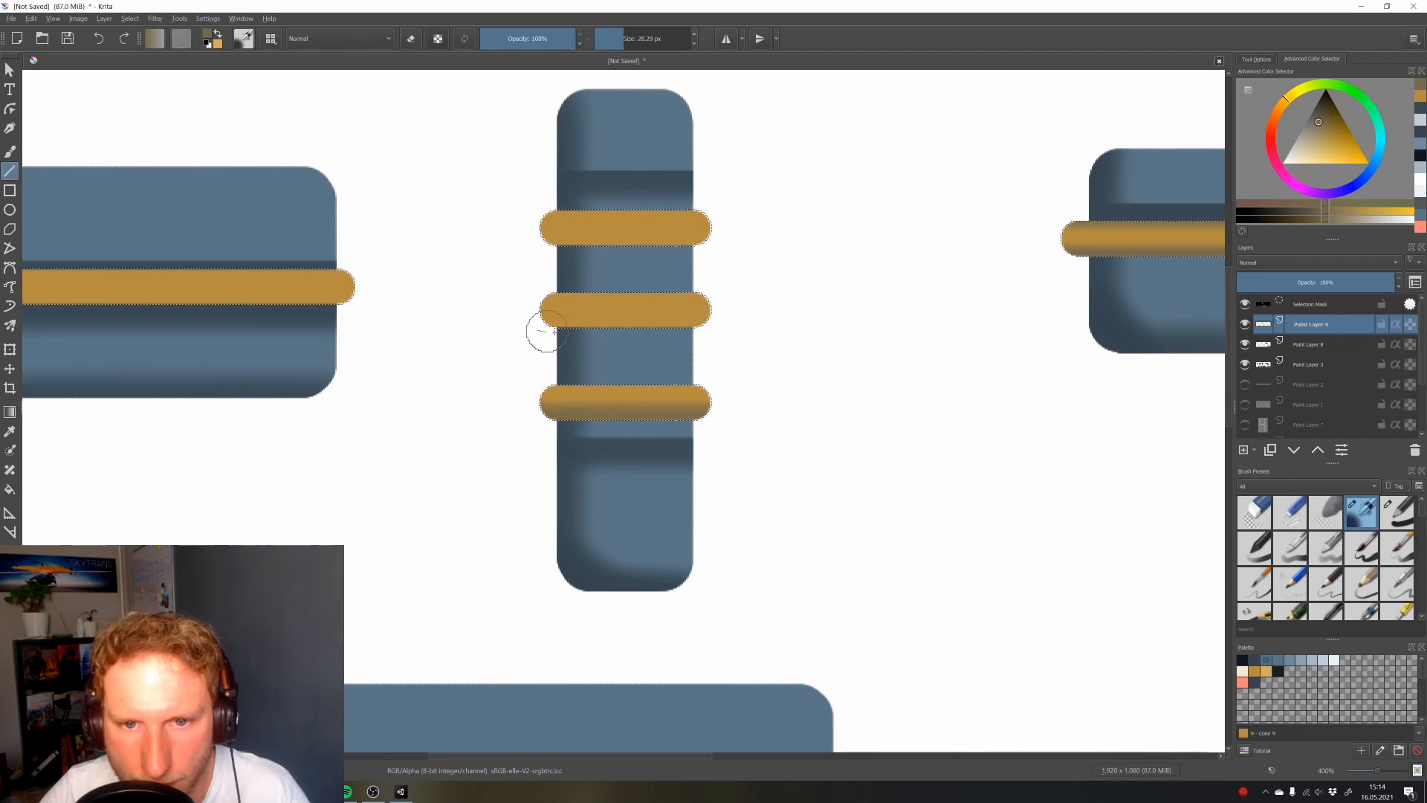
pyautogui.moveTo(548, 332); pyautogui.dragTo(732, 334)
pyautogui.moveTo(541, 247); pyautogui.dragTo(732, 249)
# Shade the lower edge of the gold stripe on the wide rectangular block in the upper row
pyautogui.moveTo(312, 312); pyautogui.dragTo(910, 271)
pyautogui.press('v')
pyautogui.moveTo(484, 280); pyautogui.dragTo(957, 301)
pyautogui.press('v')
# Shade the lower edges of the two gold stripes on the square block in the lower row
pyautogui.moveTo(402, 727); pyautogui.dragTo(446, 334)
pyautogui.scroll(-1, 446, 335)
pyautogui.moveTo(436, 417); pyautogui.dragTo(688, 417)
pyautogui.press('v')
pyautogui.moveTo(436, 459); pyautogui.dragTo(765, 461)
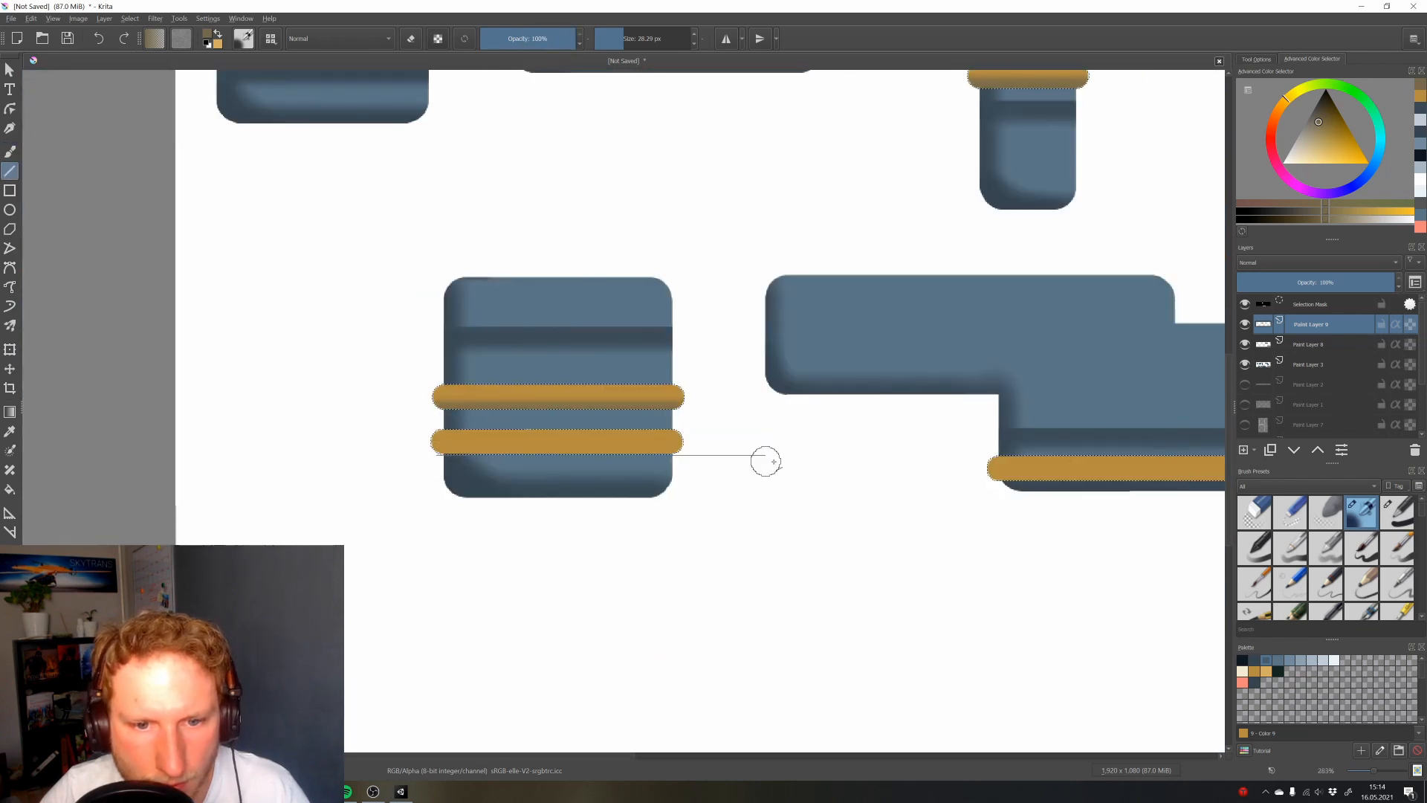
# Shade the remaining edges of the gold stripes on the tall narrow block and the wide block
pyautogui.scroll(-3, 665, 391)
pyautogui.scroll(3, 1167, 386)
pyautogui.press('v')
pyautogui.moveTo(312, 96); pyautogui.dragTo(896, 418)
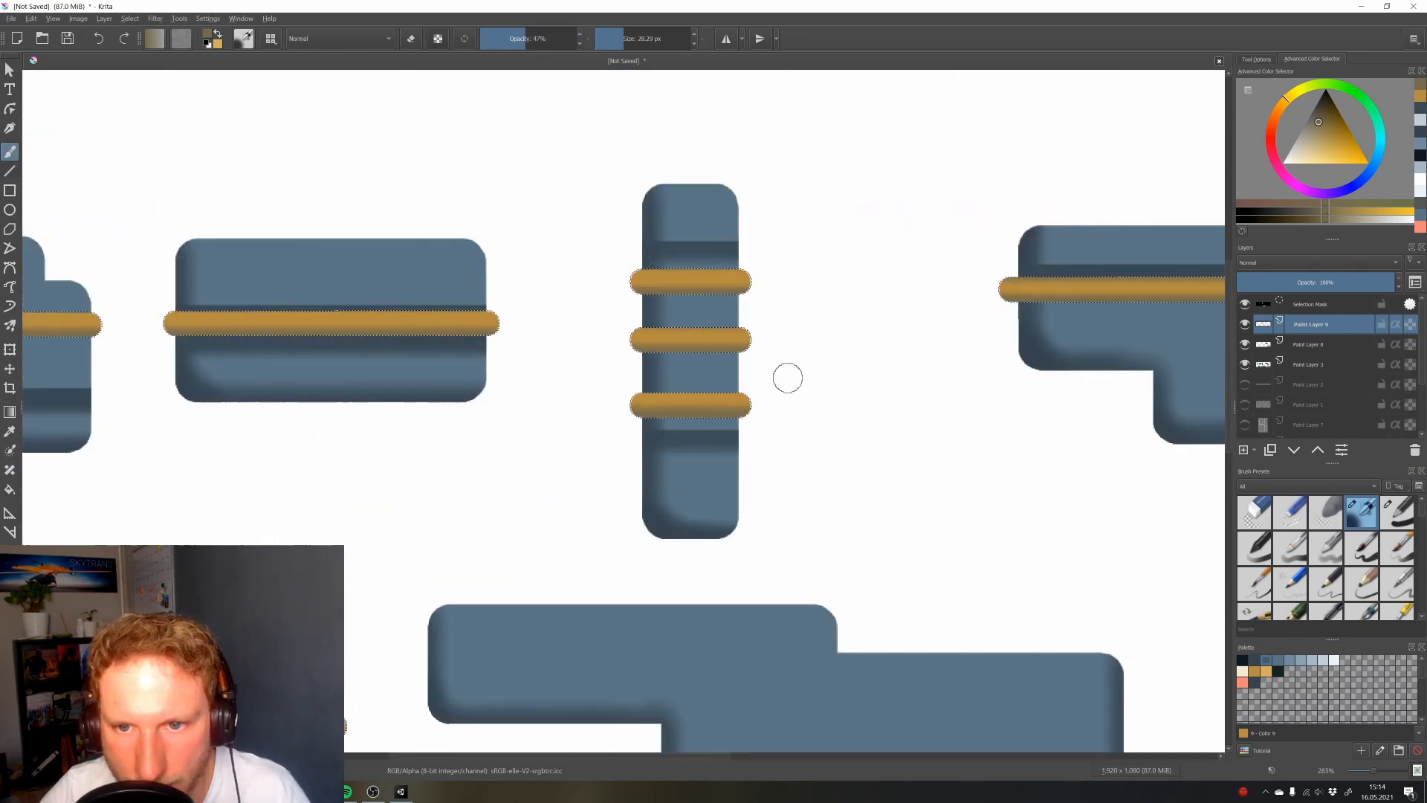
pyautogui.press('v')
pyautogui.moveTo(637, 382); pyautogui.dragTo(877, 431)
pyautogui.press('v')
pyautogui.moveTo(410, 350); pyautogui.dragTo(825, 382)
# Shade the upper edges of the square block's two gold stripes
pyautogui.moveTo(341, 346); pyautogui.dragTo(356, 7)
pyautogui.press('v')
pyautogui.moveTo(345, 376); pyautogui.dragTo(632, 388)
pyautogui.moveTo(346, 420); pyautogui.dragTo(652, 436)
# Choose a pale gold highlight colour based on the lighter gold swatch, with 78% opacity and a 5.81 px brush
pyautogui.moveTo(1174, 297); pyautogui.dragTo(622, 251)
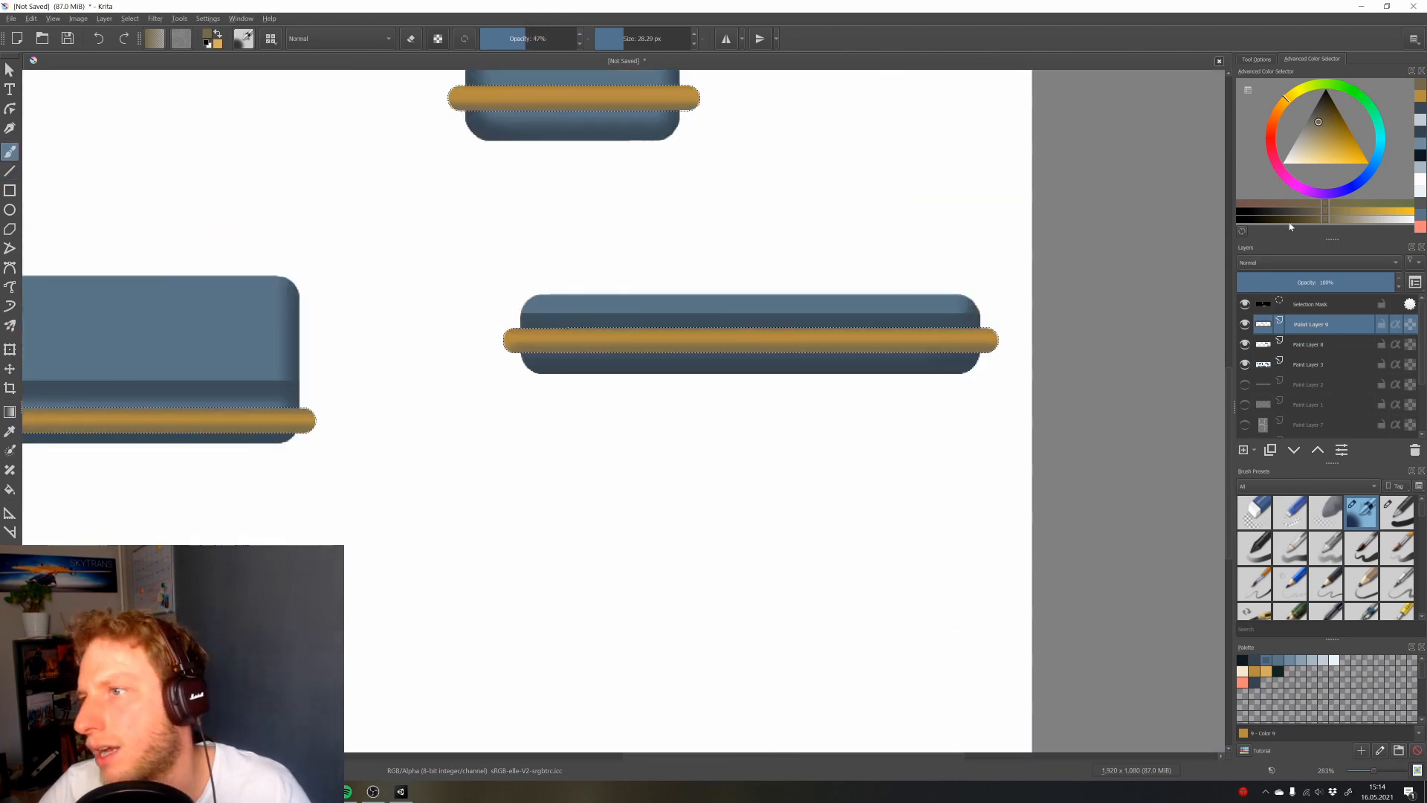
pyautogui.click(1268, 672)
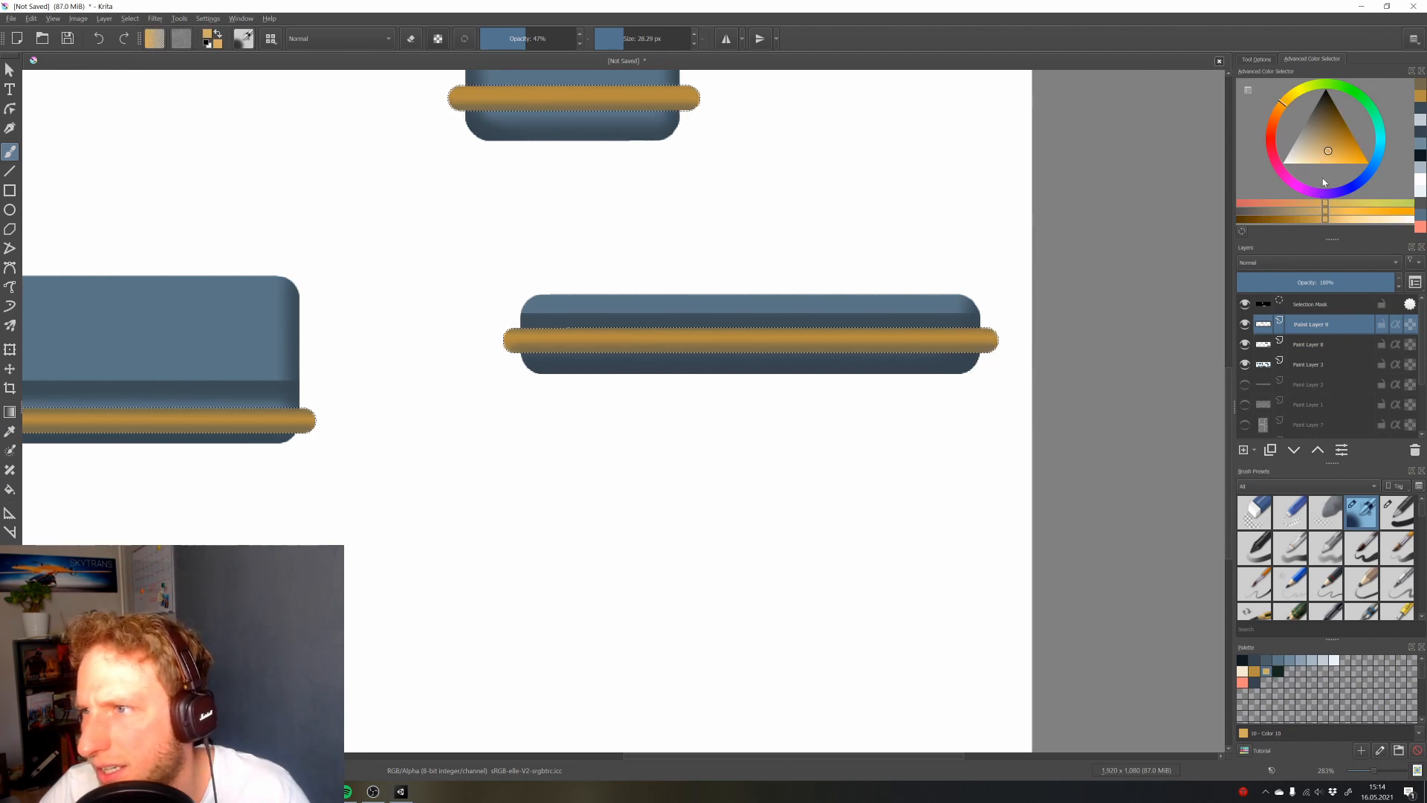
pyautogui.click(1313, 155)
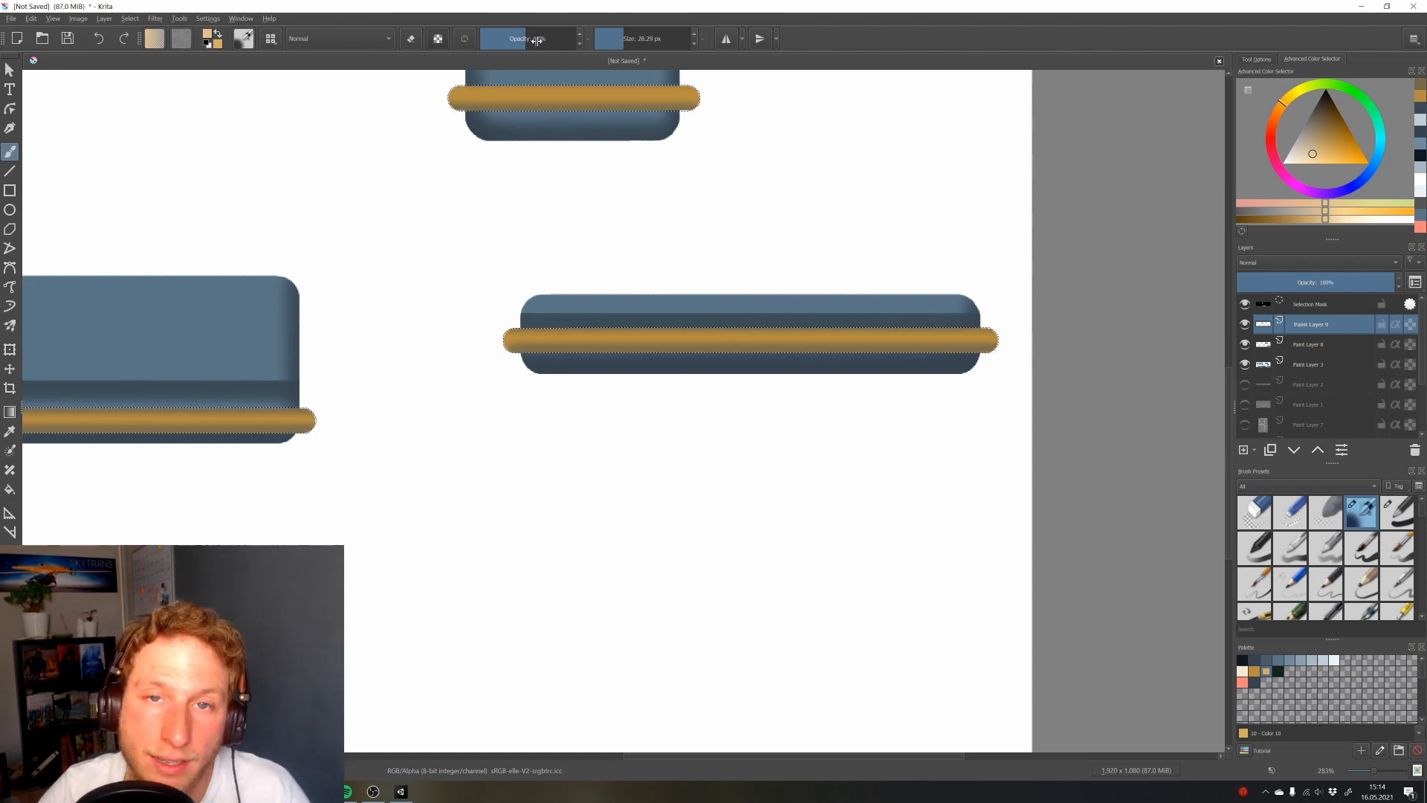
pyautogui.moveTo(536, 41); pyautogui.dragTo(616, 38)
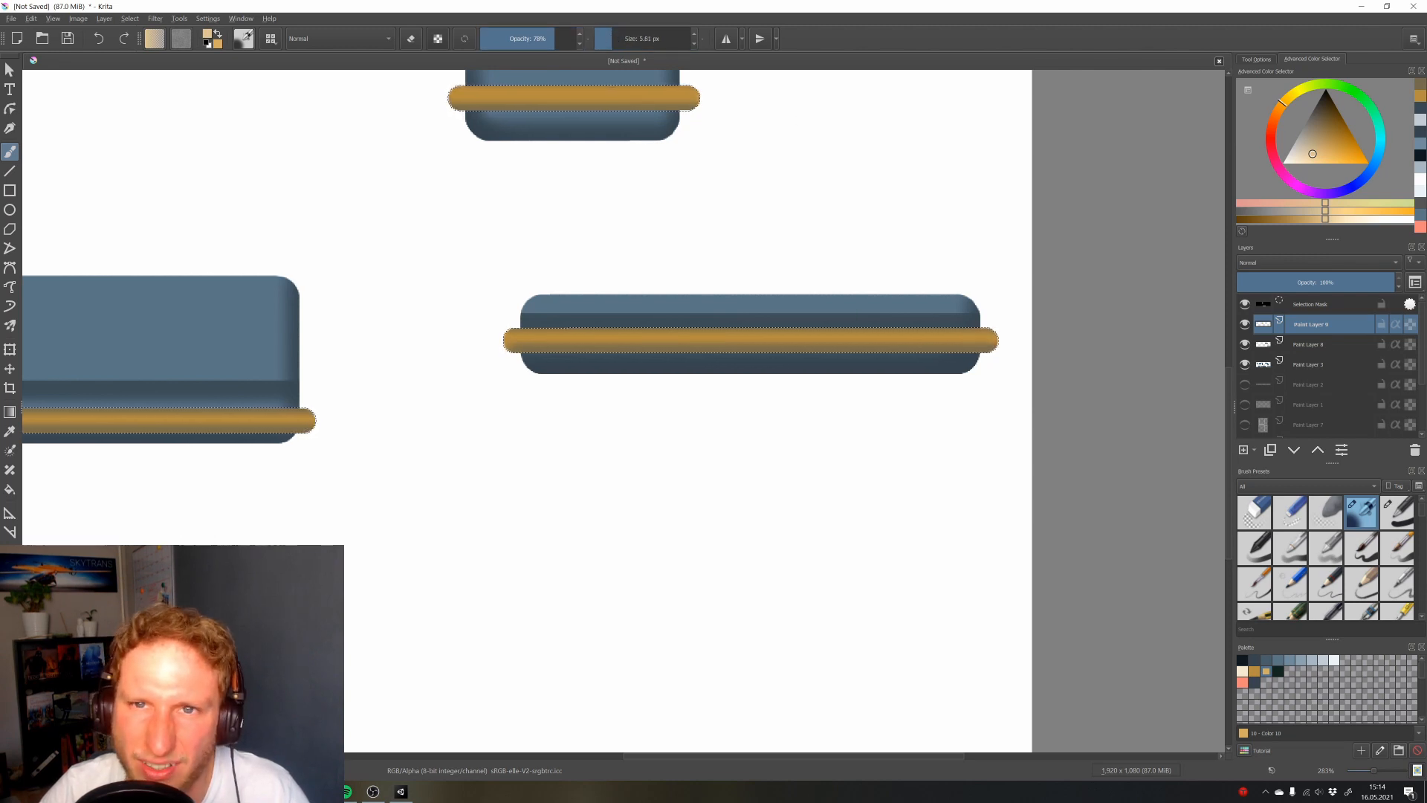
# Draw a thin straight highlight along the gold stripe on the long thin block
pyautogui.press('v')
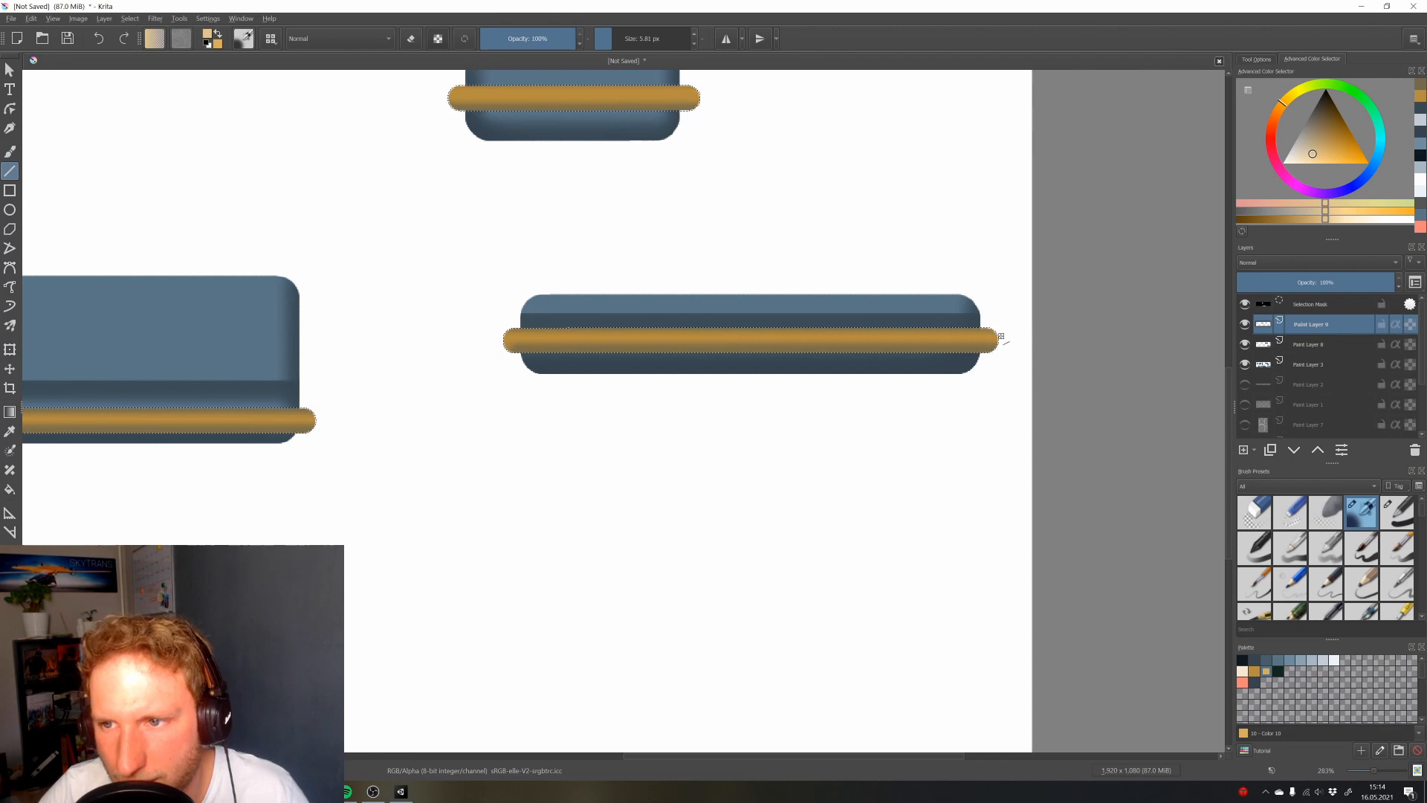
pyautogui.press('b')
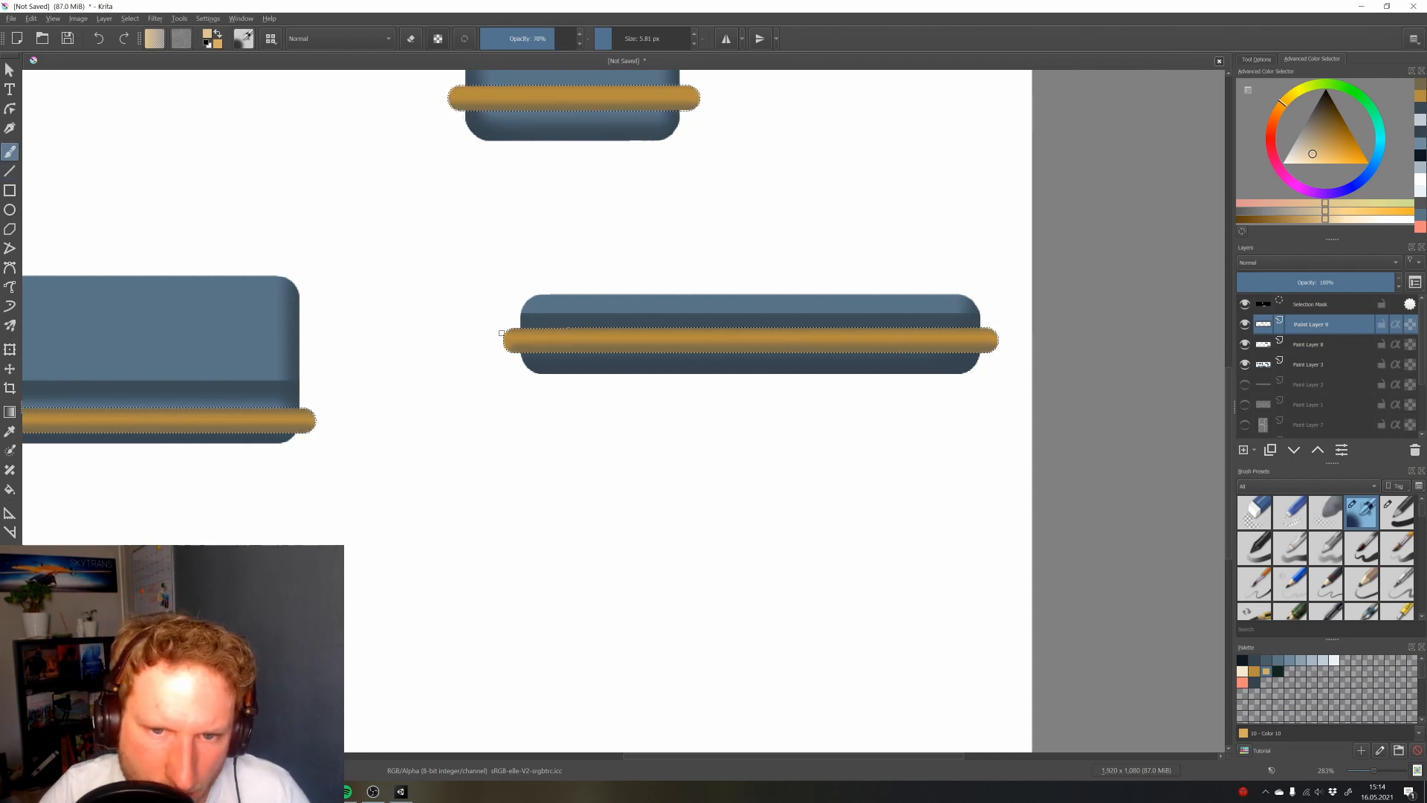
pyautogui.press('v')
pyautogui.moveTo(501, 333); pyautogui.dragTo(1013, 337)
pyautogui.press('b')
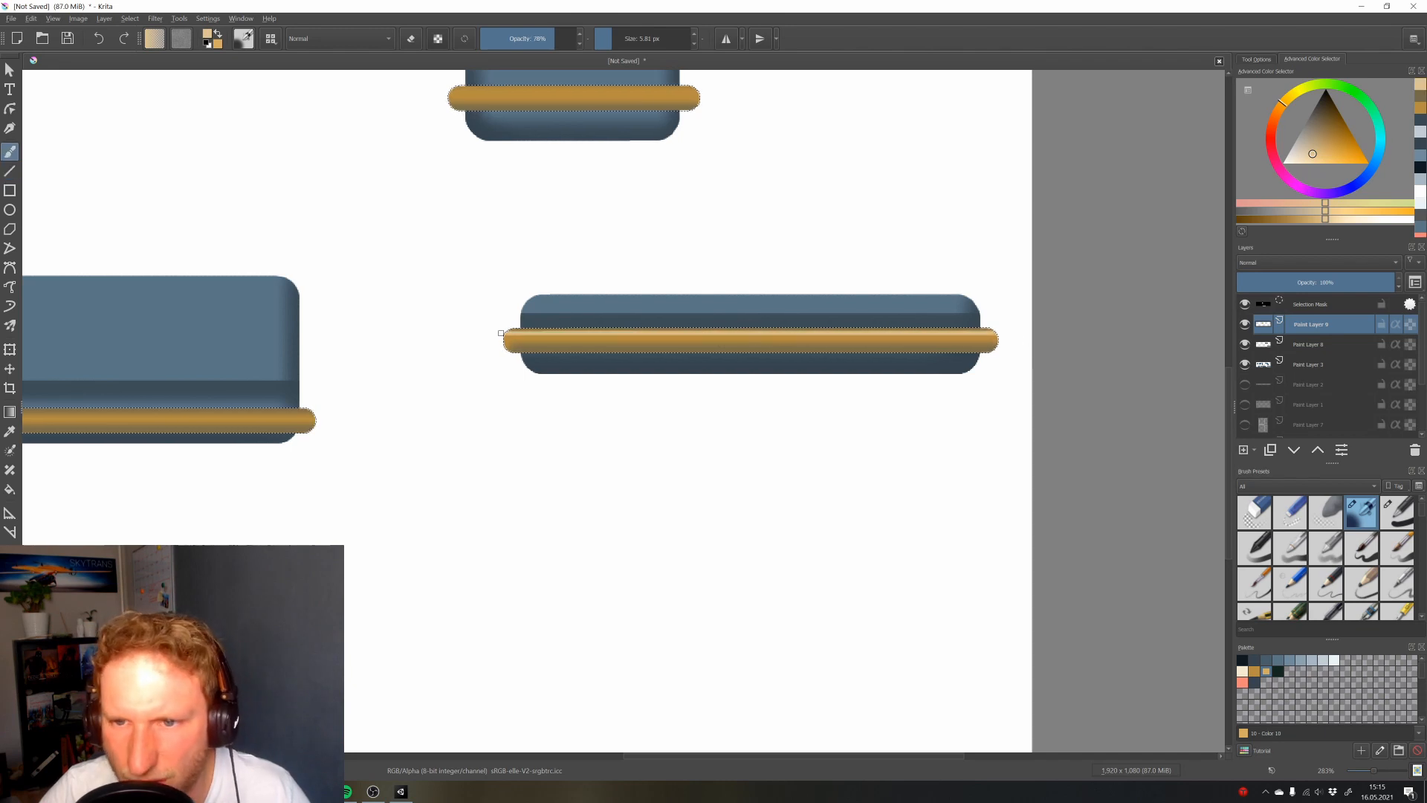
# Draw a thin pale highlight along the gold stripe of the stepped block in the lower row
pyautogui.scroll(-5, 455, 382)
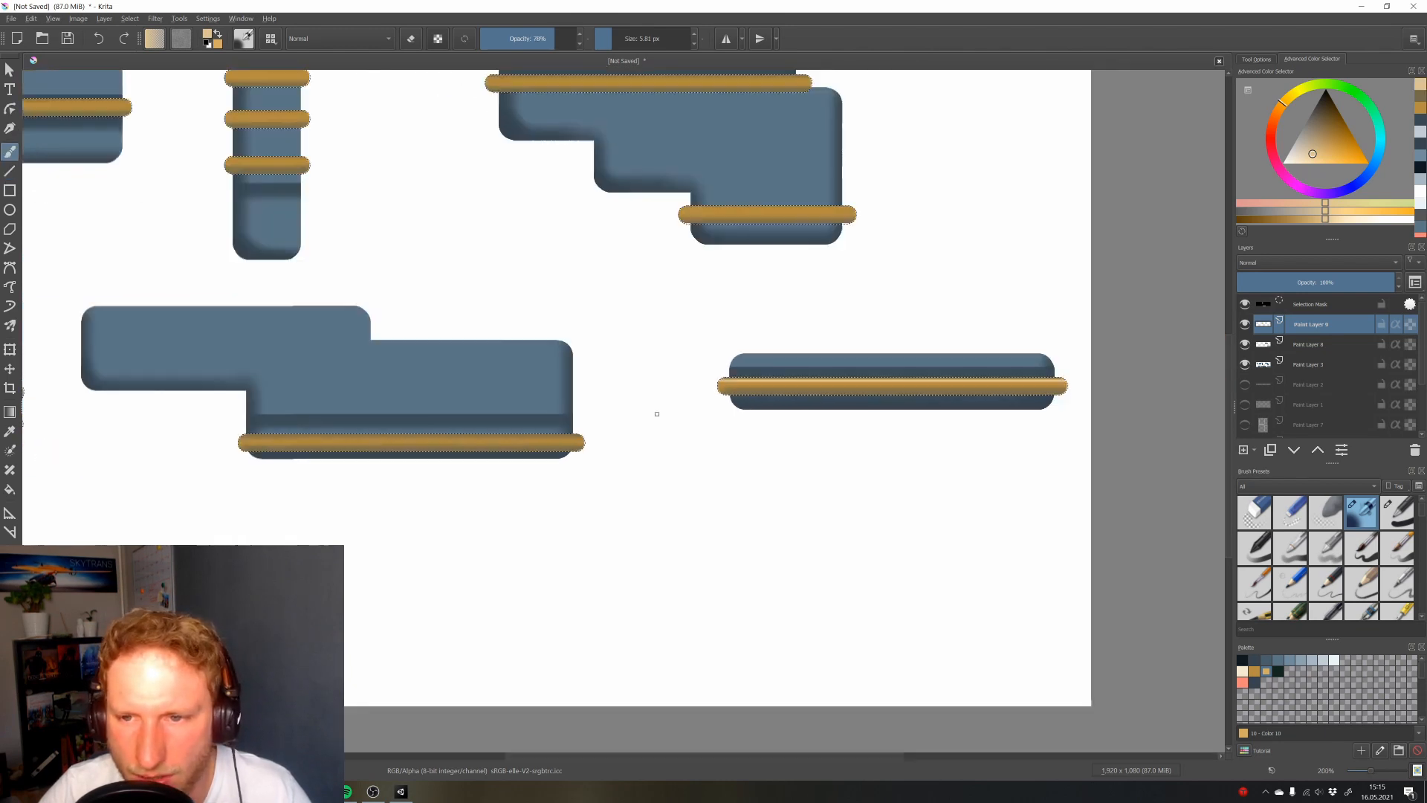
pyautogui.scroll(5, 669, 437)
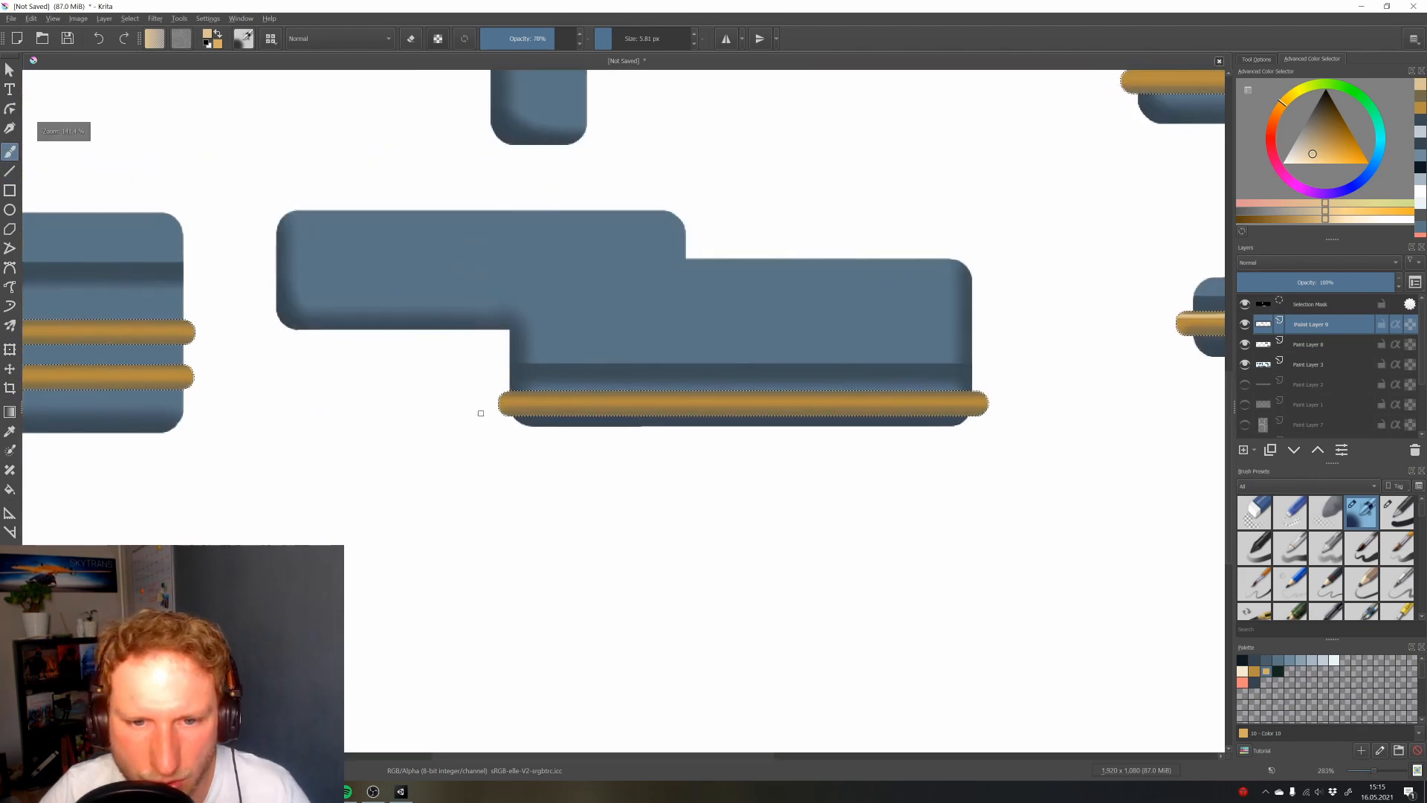
pyautogui.press('v')
pyautogui.moveTo(716, 405); pyautogui.dragTo(1024, 397)
pyautogui.press('b')
# Draw thin pale highlights along both gold stripes of the square block
pyautogui.moveTo(582, 370); pyautogui.dragTo(904, 400)
pyautogui.press('v')
pyautogui.moveTo(262, 357); pyautogui.dragTo(562, 381)
pyautogui.press('b')
pyautogui.press('v')
pyautogui.moveTo(255, 402)
pyautogui.mouseDown()
pyautogui.moveTo(542, 402)
pyautogui.moveTo(689, 613)
pyautogui.mouseUp()
pyautogui.press('b')
# Highlight the gold stripes on the notched block and the wide block in the upper row
pyautogui.moveTo(396, 439); pyautogui.dragTo(500, 585)
pyautogui.press('v')
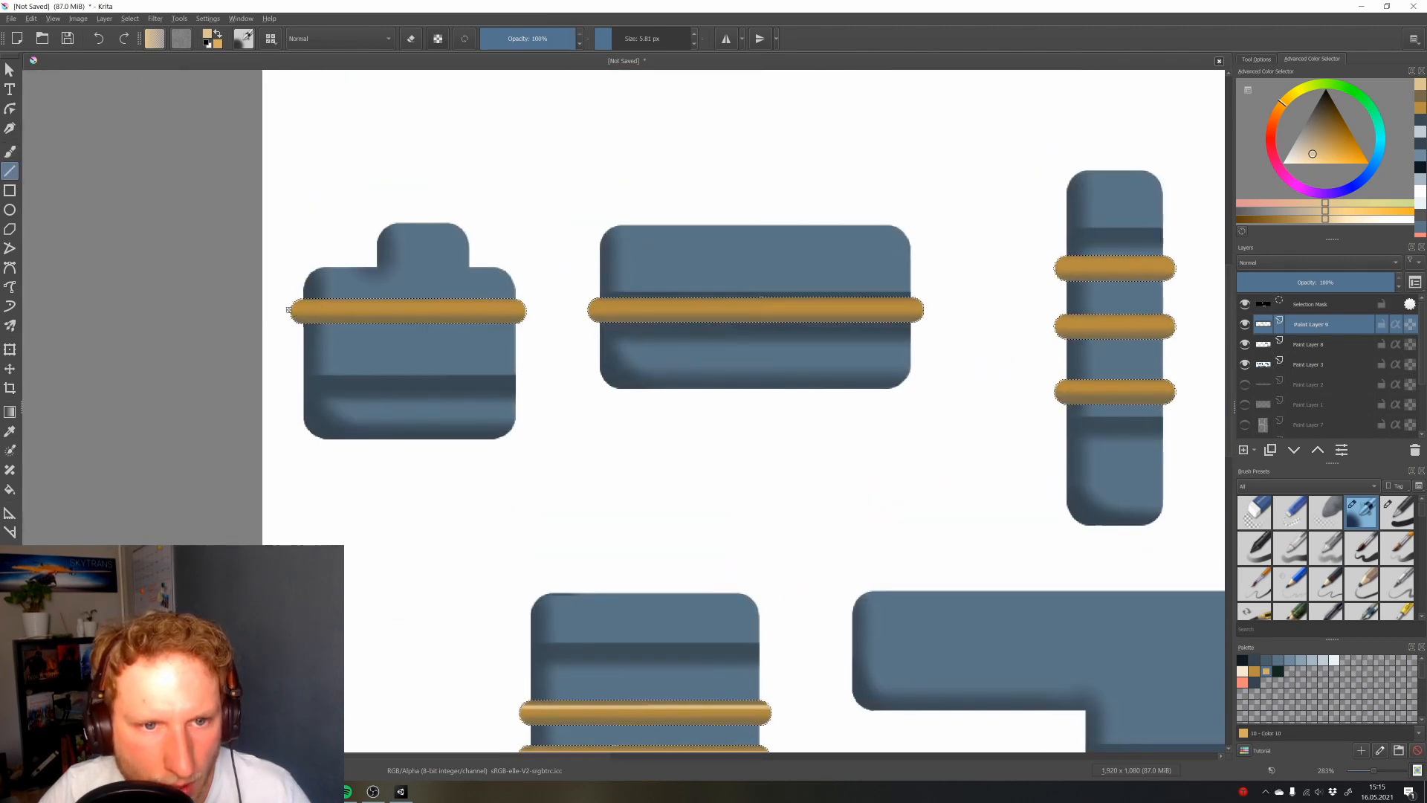
pyautogui.moveTo(291, 306); pyautogui.dragTo(948, 308)
pyautogui.press('b')
pyautogui.press('v')
pyautogui.press('b')
# Draw thin pale highlights along the three gold stripes of the tall narrow block
pyautogui.moveTo(931, 335); pyautogui.dragTo(567, 309)
pyautogui.press('v')
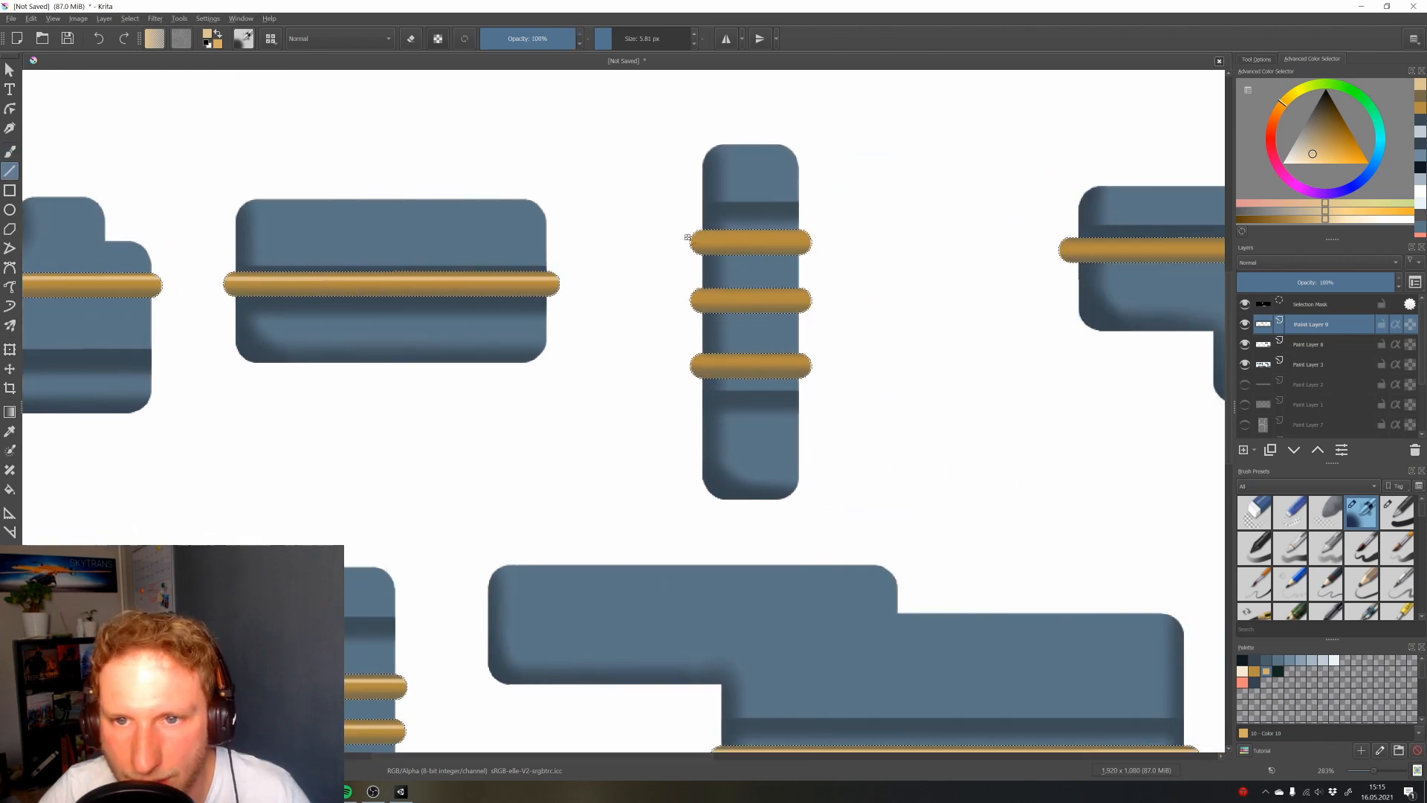
pyautogui.moveTo(689, 235); pyautogui.dragTo(866, 242)
pyautogui.press('b')
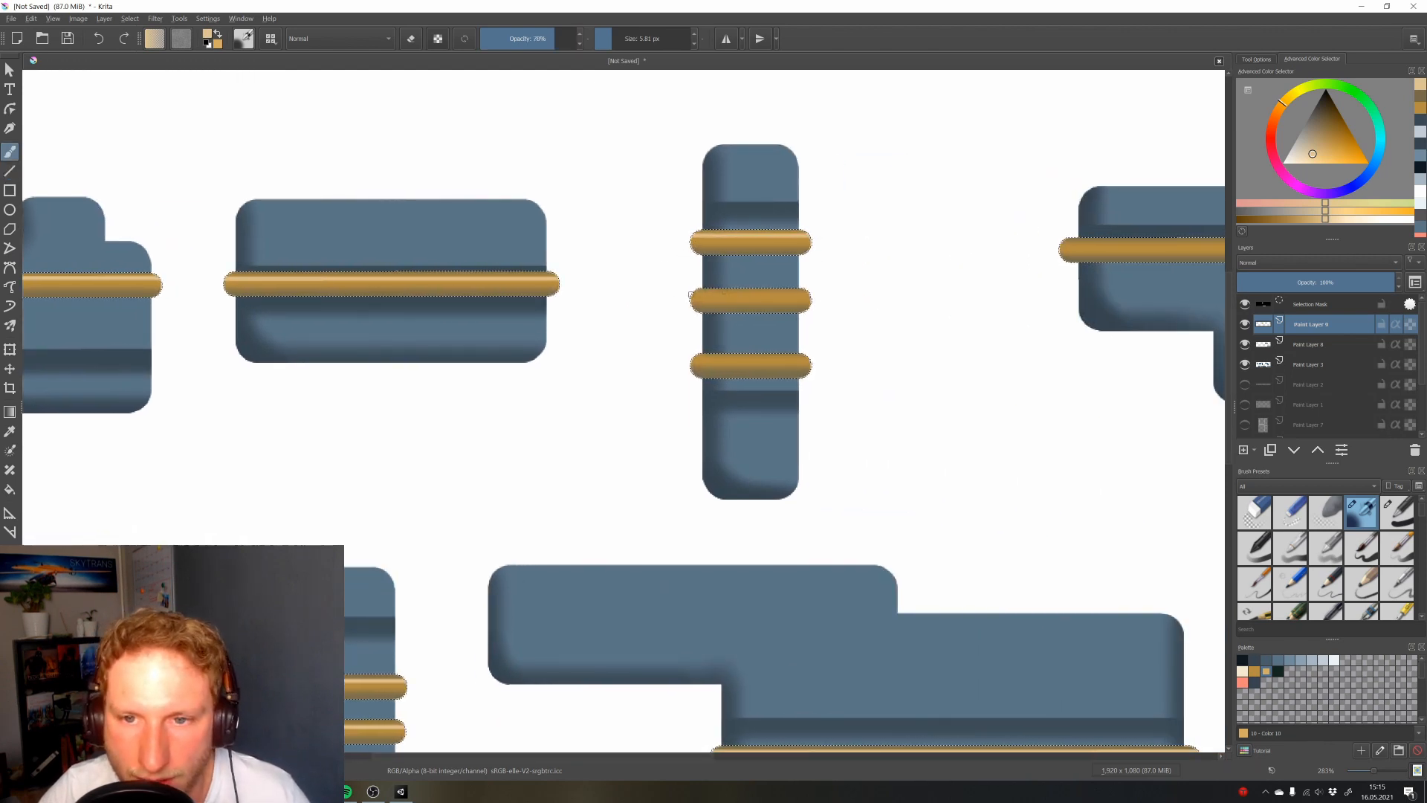
pyautogui.press('v')
pyautogui.moveTo(691, 295); pyautogui.dragTo(813, 299)
pyautogui.press('b')
pyautogui.press('v')
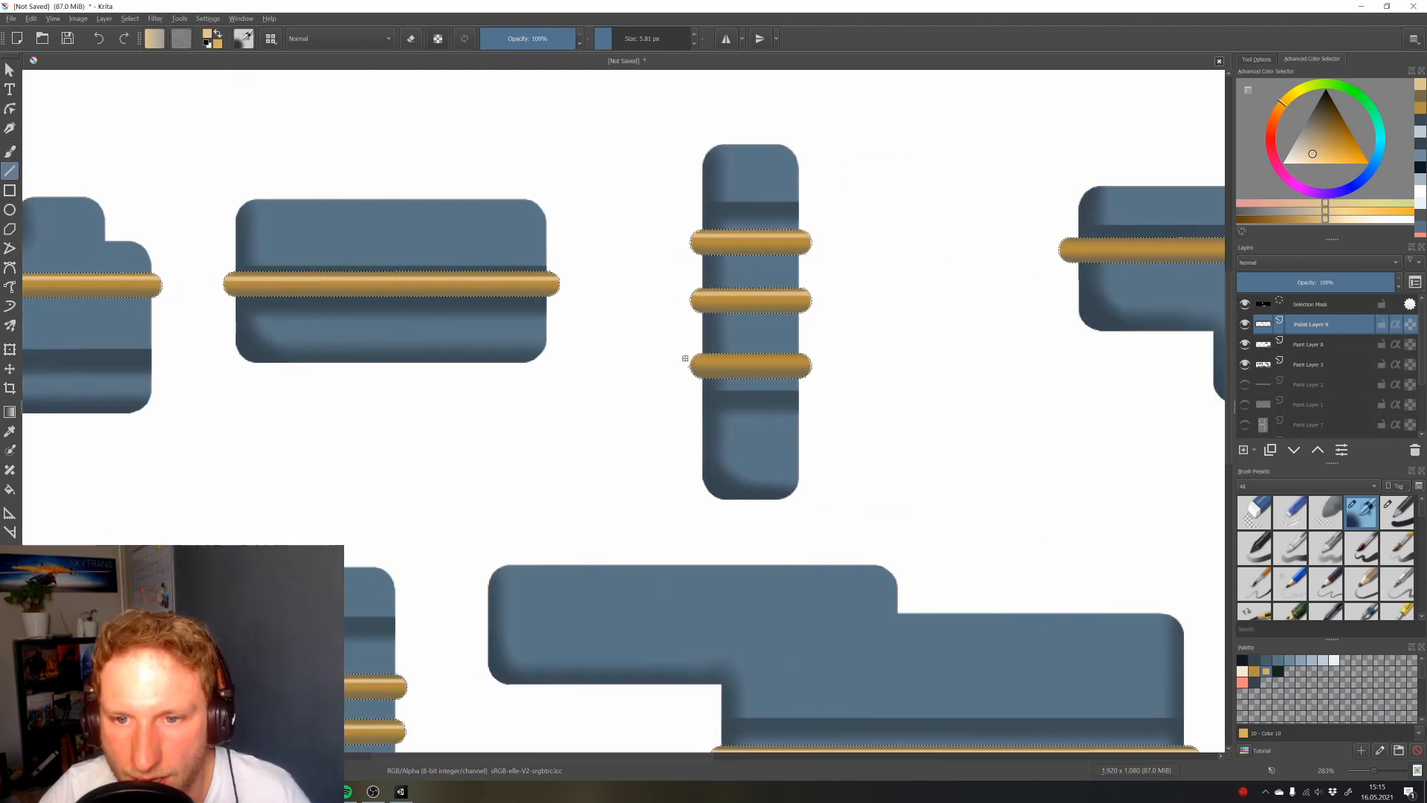
pyautogui.moveTo(688, 358); pyautogui.dragTo(874, 360)
pyautogui.press('b')
# Draw thin pale highlights along the two gold stripes of the upper row's stepped block
pyautogui.moveTo(854, 361); pyautogui.dragTo(280, 342)
pyautogui.press('v')
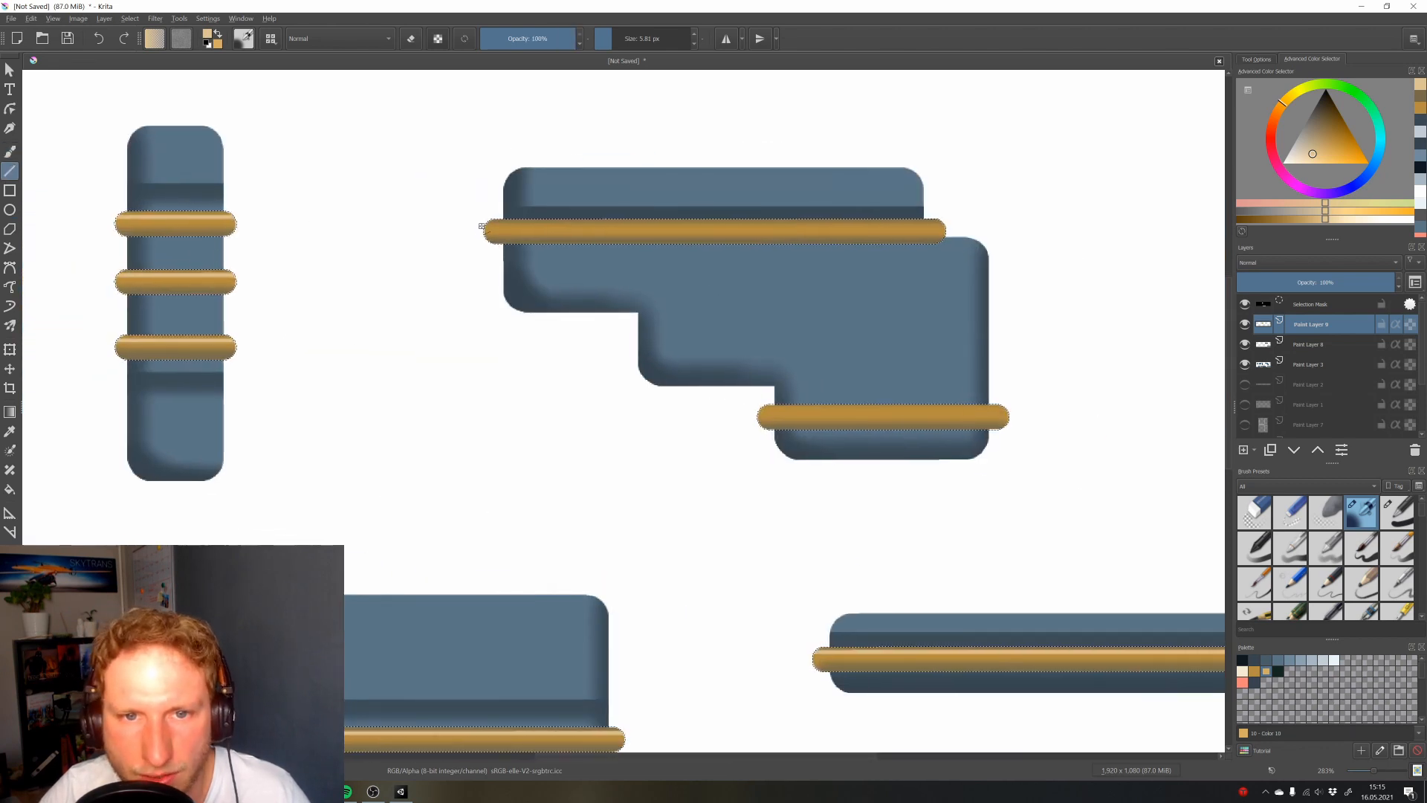
pyautogui.moveTo(482, 226); pyautogui.dragTo(944, 228)
pyautogui.press('b')
pyautogui.press('v')
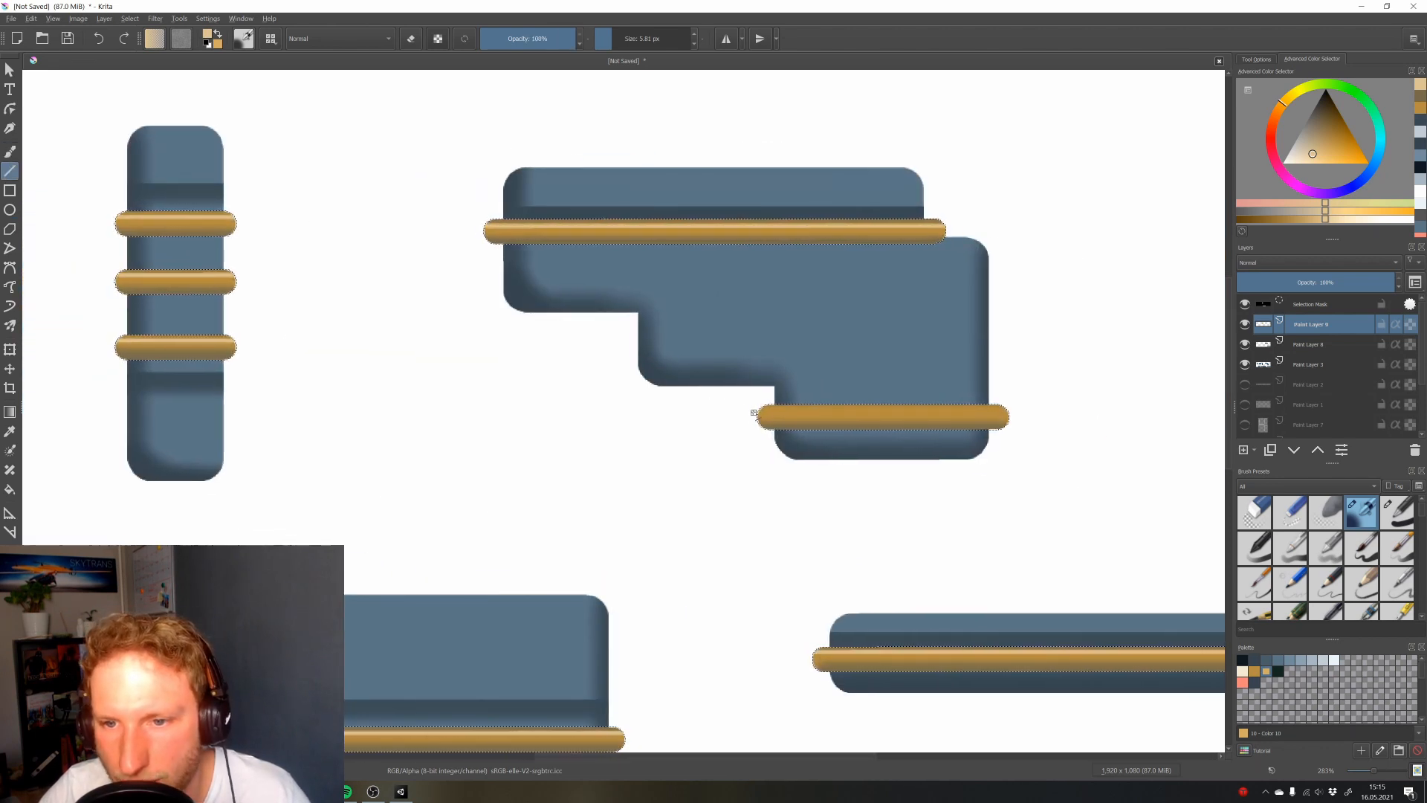
pyautogui.moveTo(754, 413); pyautogui.dragTo(1009, 411)
pyautogui.press('b')
pyautogui.scroll(-5, 945, 493)
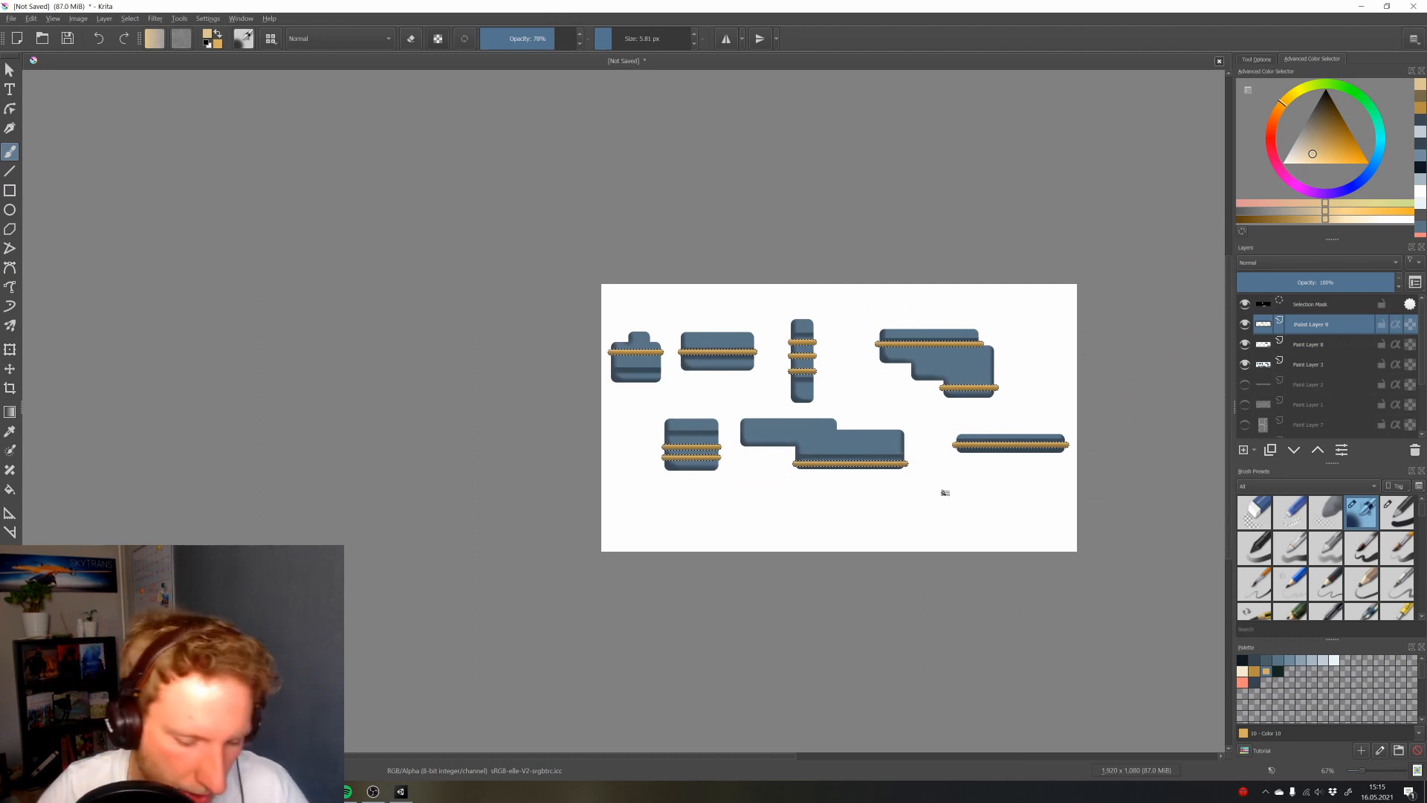
# Clear the selection around the gold stripes
pyautogui.hotkey('ctrl', 'shift', 'a')
pyautogui.moveTo(880, 504)
pyautogui.mouseDown()
pyautogui.moveTo(768, 475)
pyautogui.moveTo(871, 498)
pyautogui.mouseUp()
pyautogui.scroll(1, 877, 490)
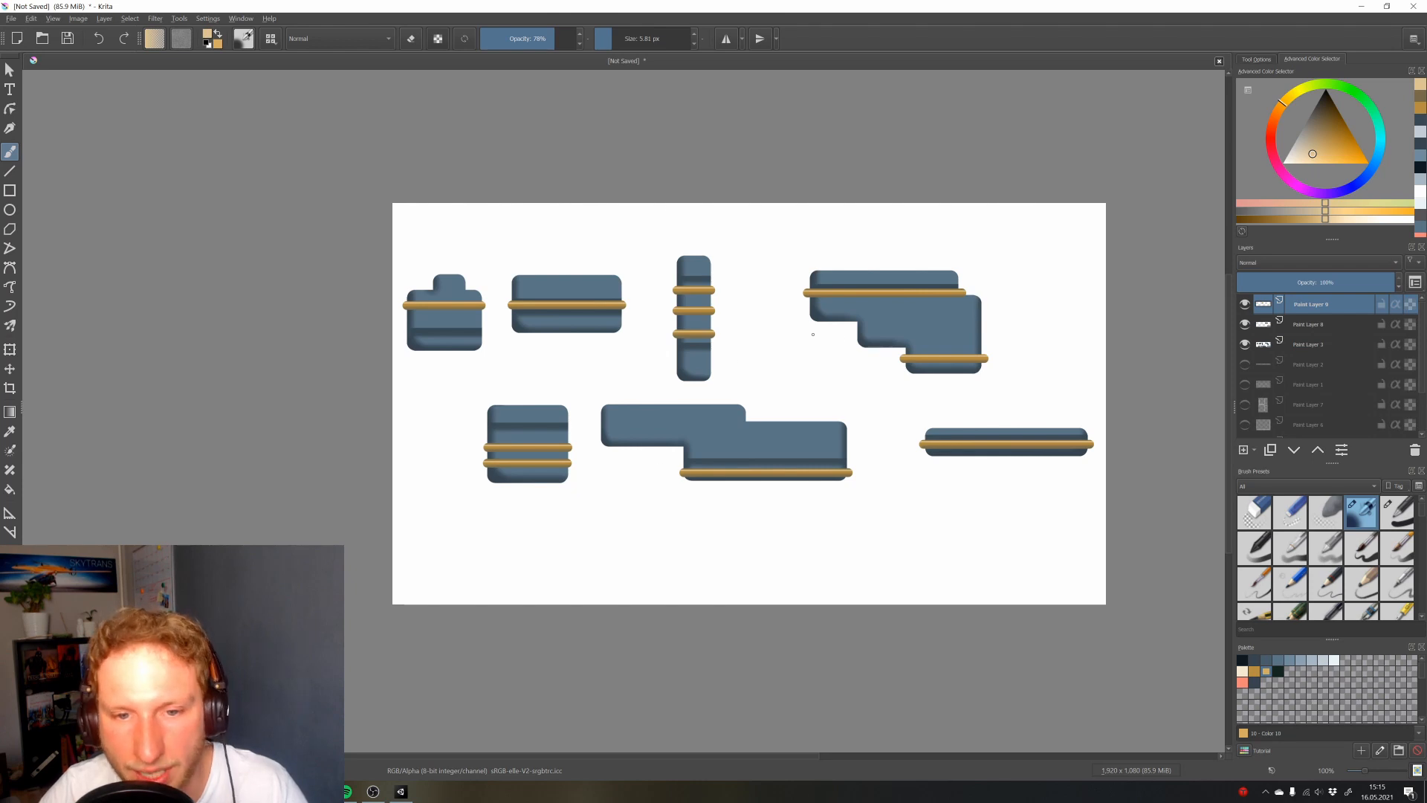
# Add a new paint layer directly above the blue blocks' layer and select the blocks' outlines from Paint Layer 3
pyautogui.click(1314, 344)
pyautogui.click(1244, 449)
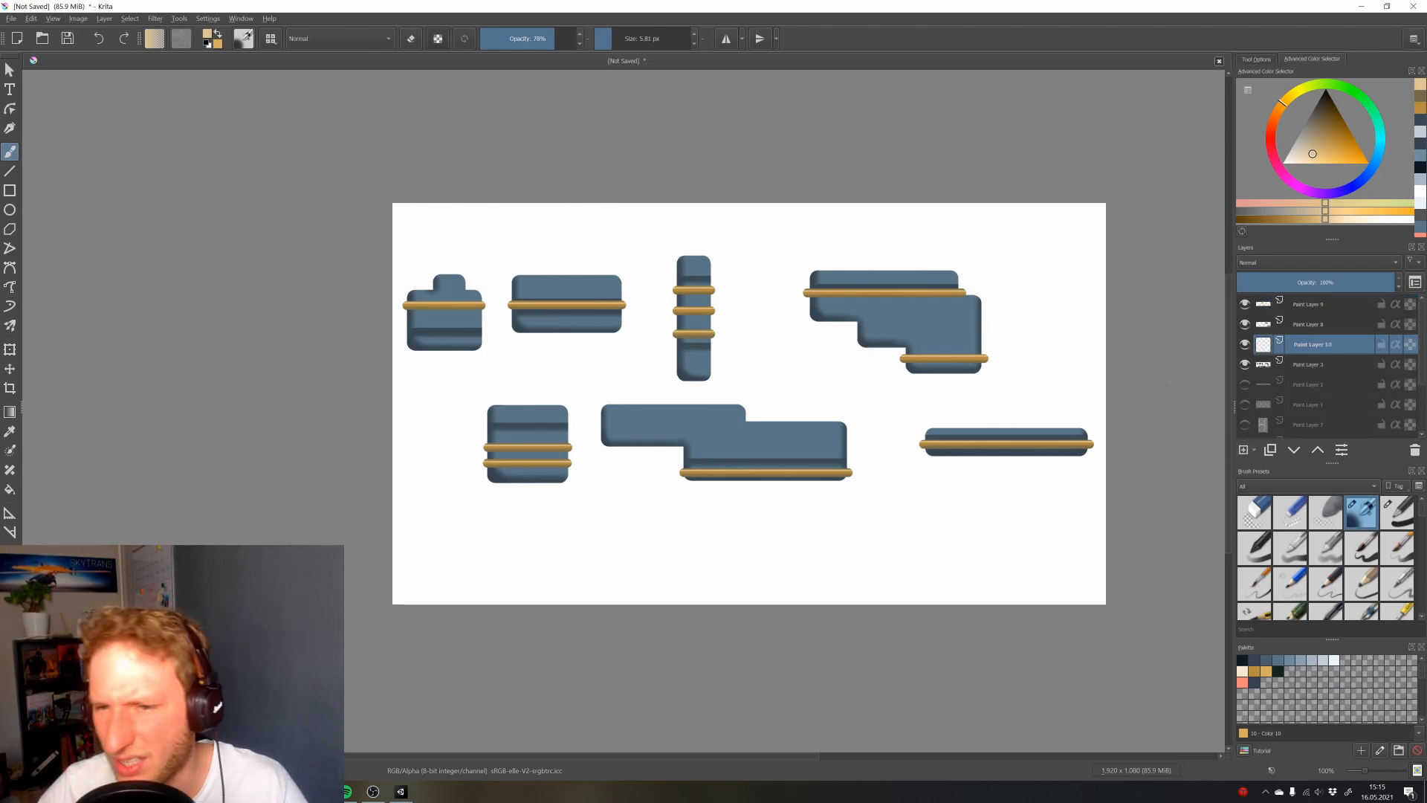
pyautogui.keyDown('ctrl'); pyautogui.click(1263, 365); pyautogui.keyUp('ctrl')
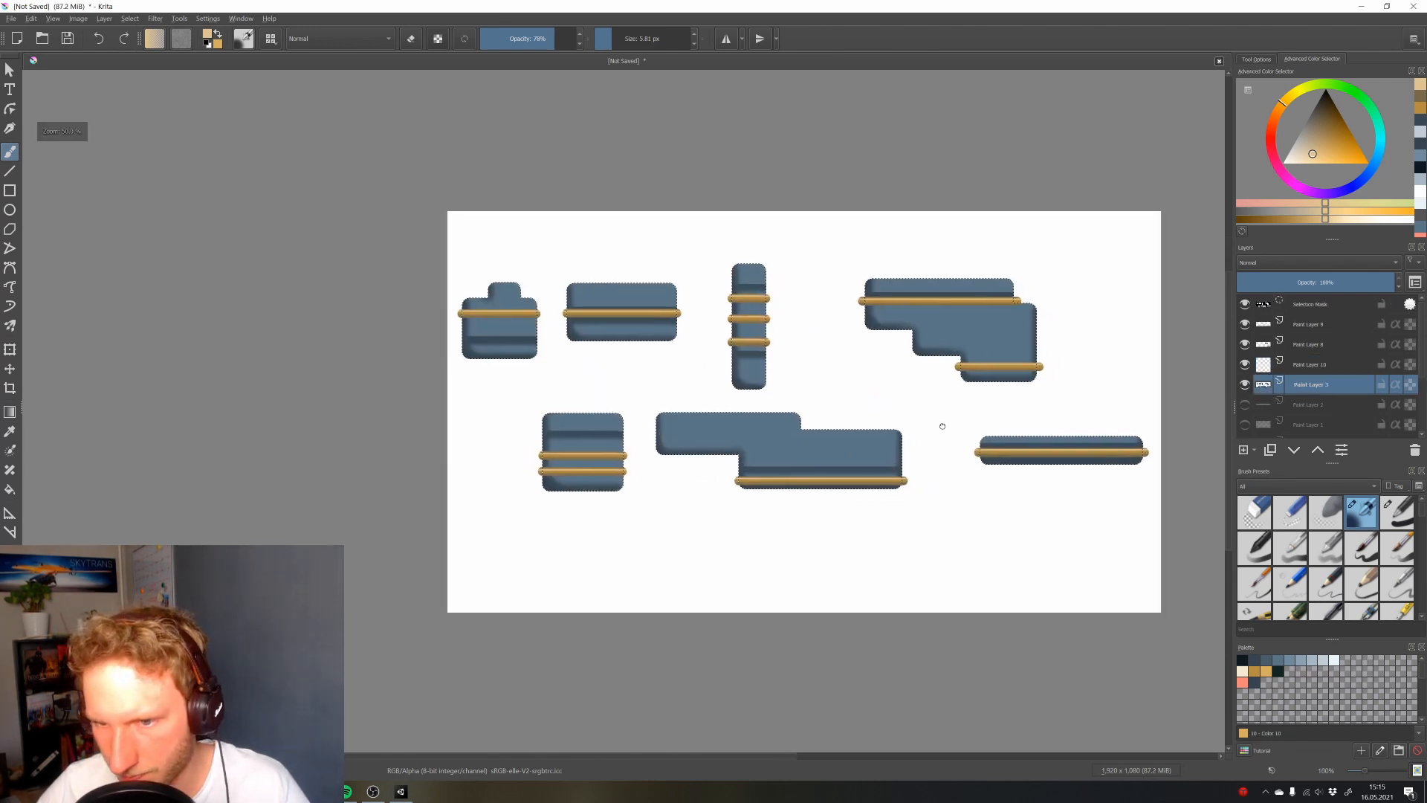
# Choose a splatter brush preset and the pale grey-blue palette colour for texturing the blocks
pyautogui.scroll(-3, 1354, 589)
pyautogui.scroll(-5, 1355, 590)
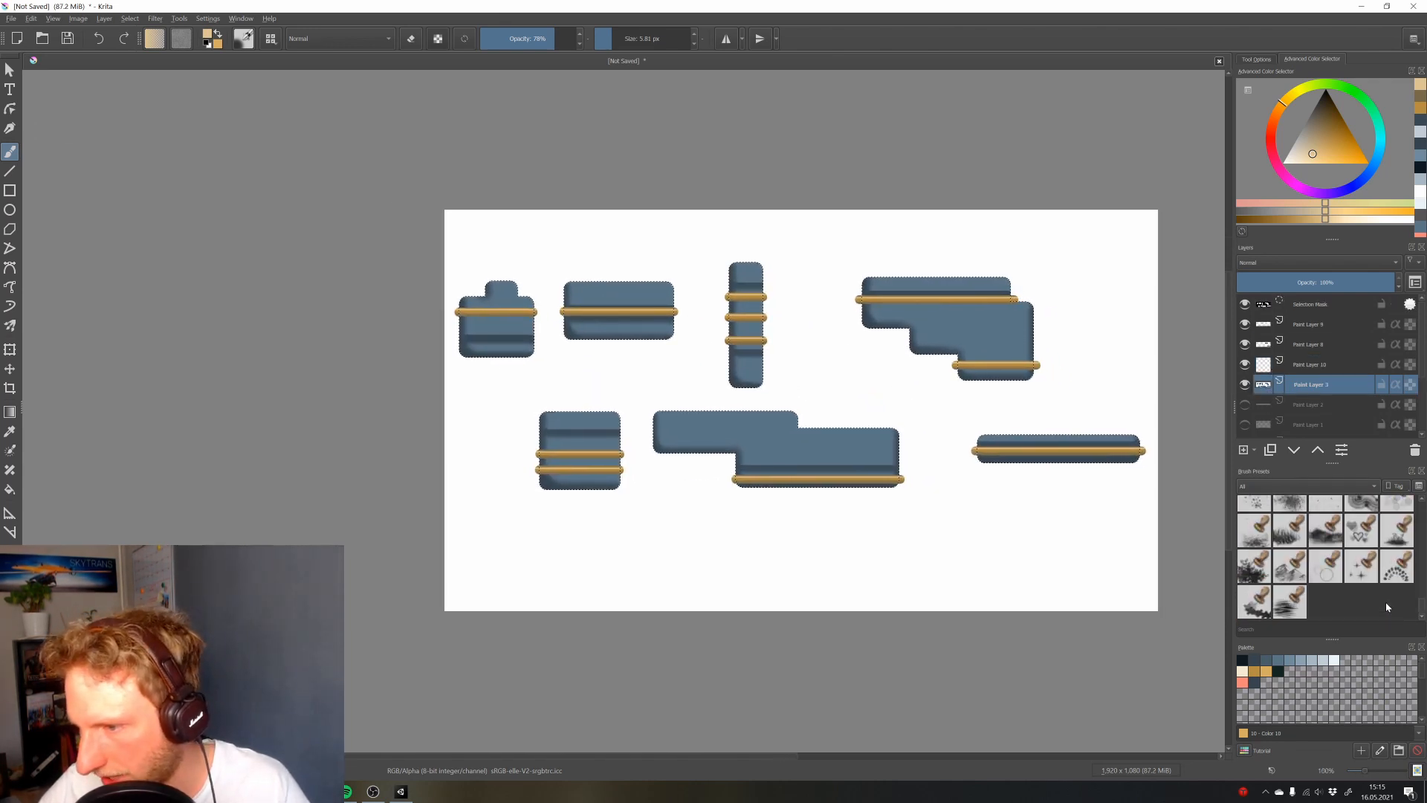
pyautogui.scroll(2, 1263, 558)
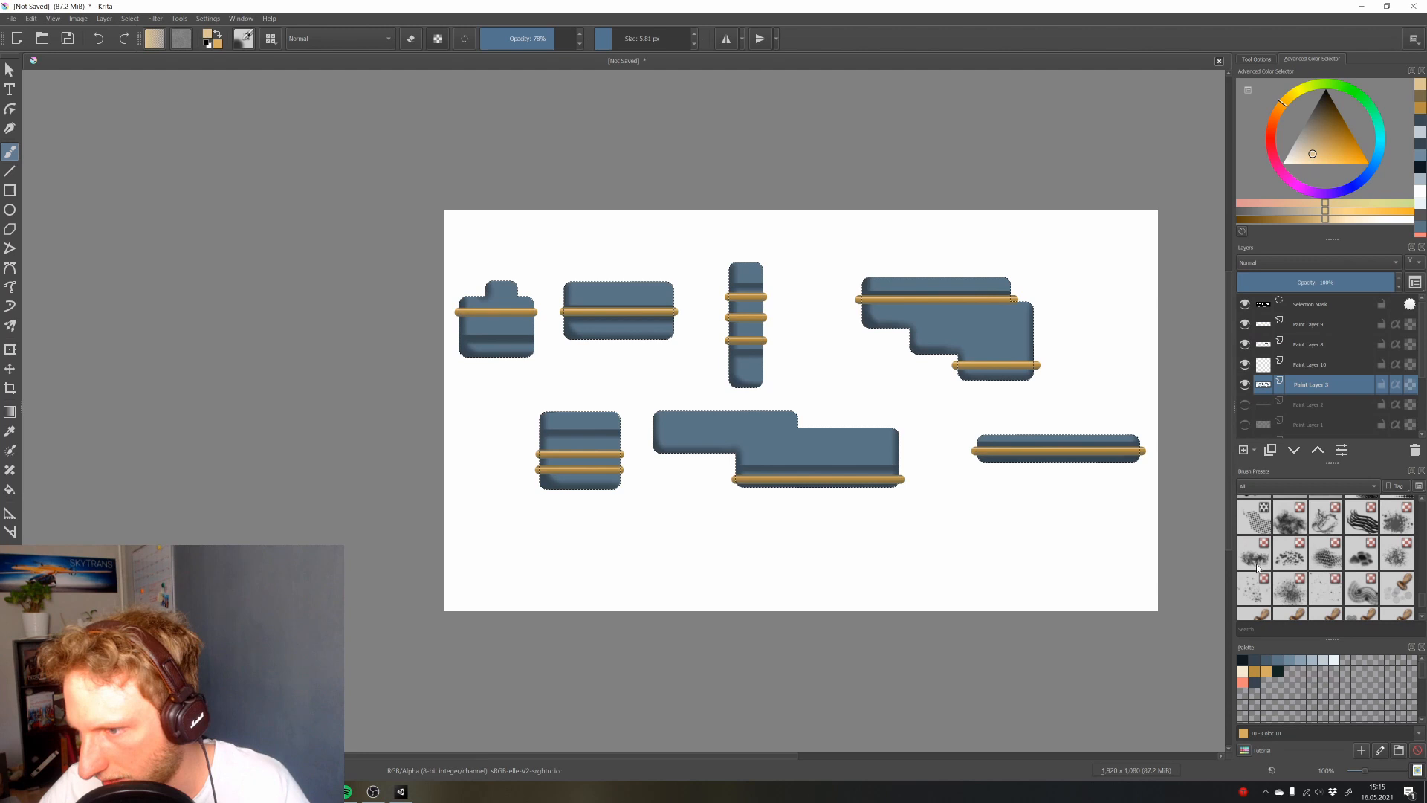
pyautogui.click(1288, 595)
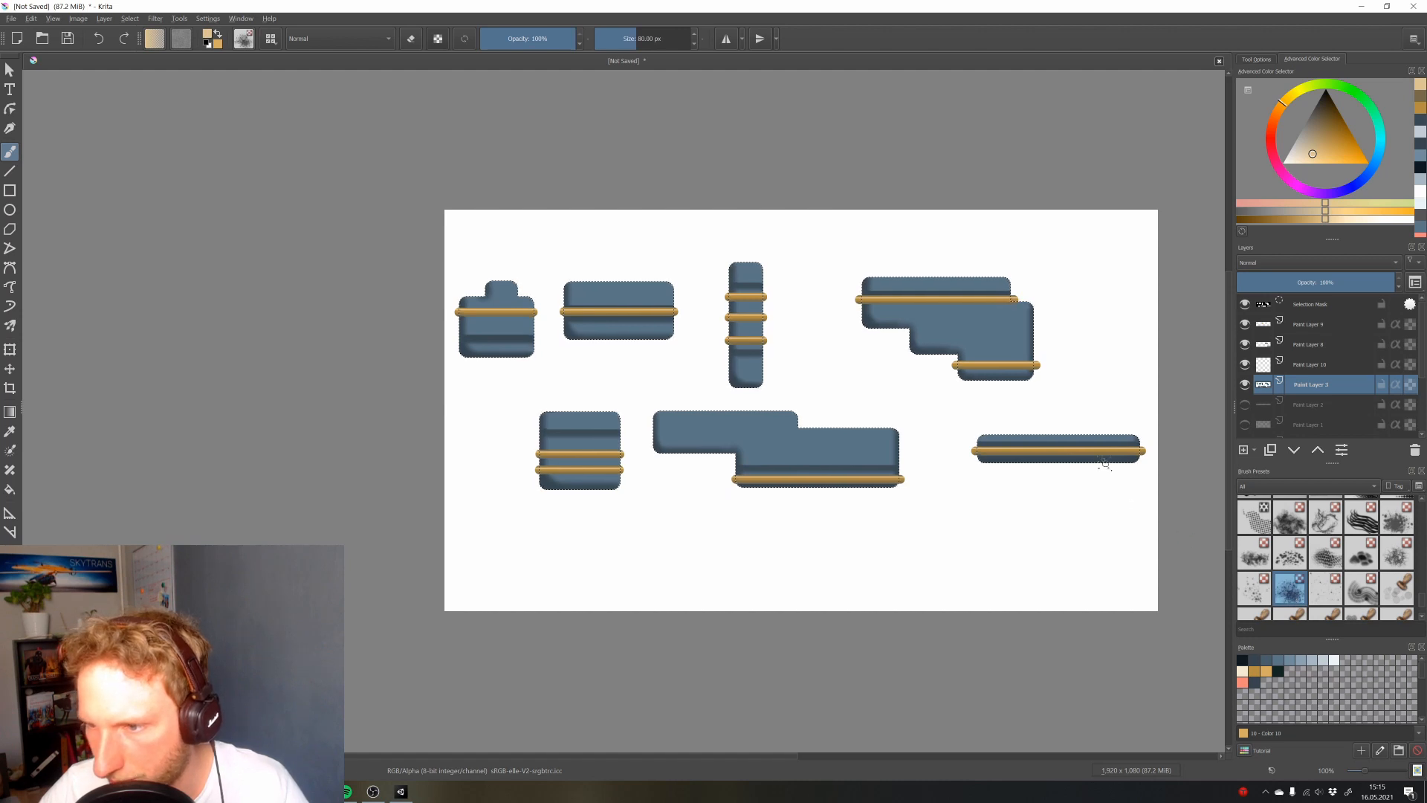
pyautogui.moveTo(1100, 476); pyautogui.dragTo(1030, 469)
pyautogui.hotkey('ctrl', 'z')
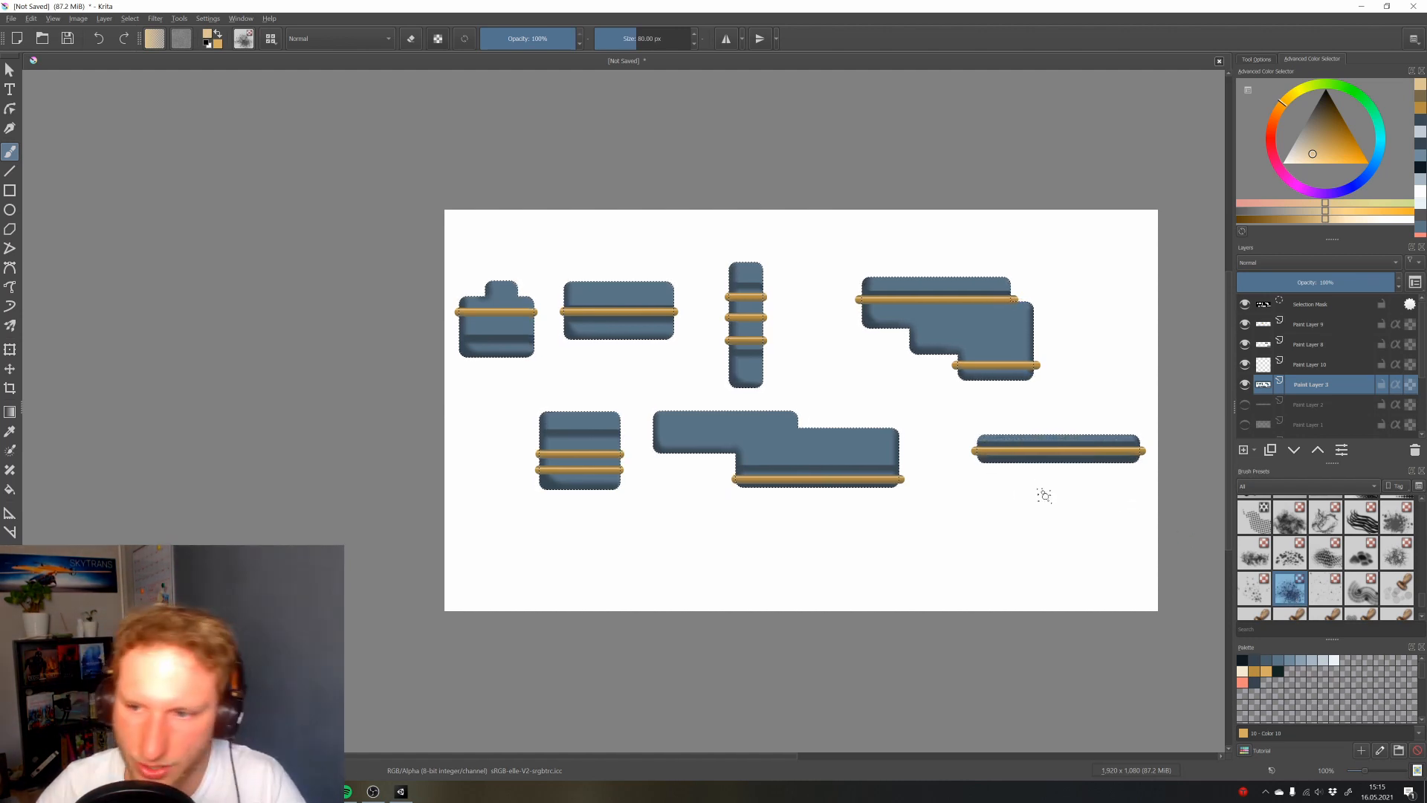
pyautogui.click(1313, 661)
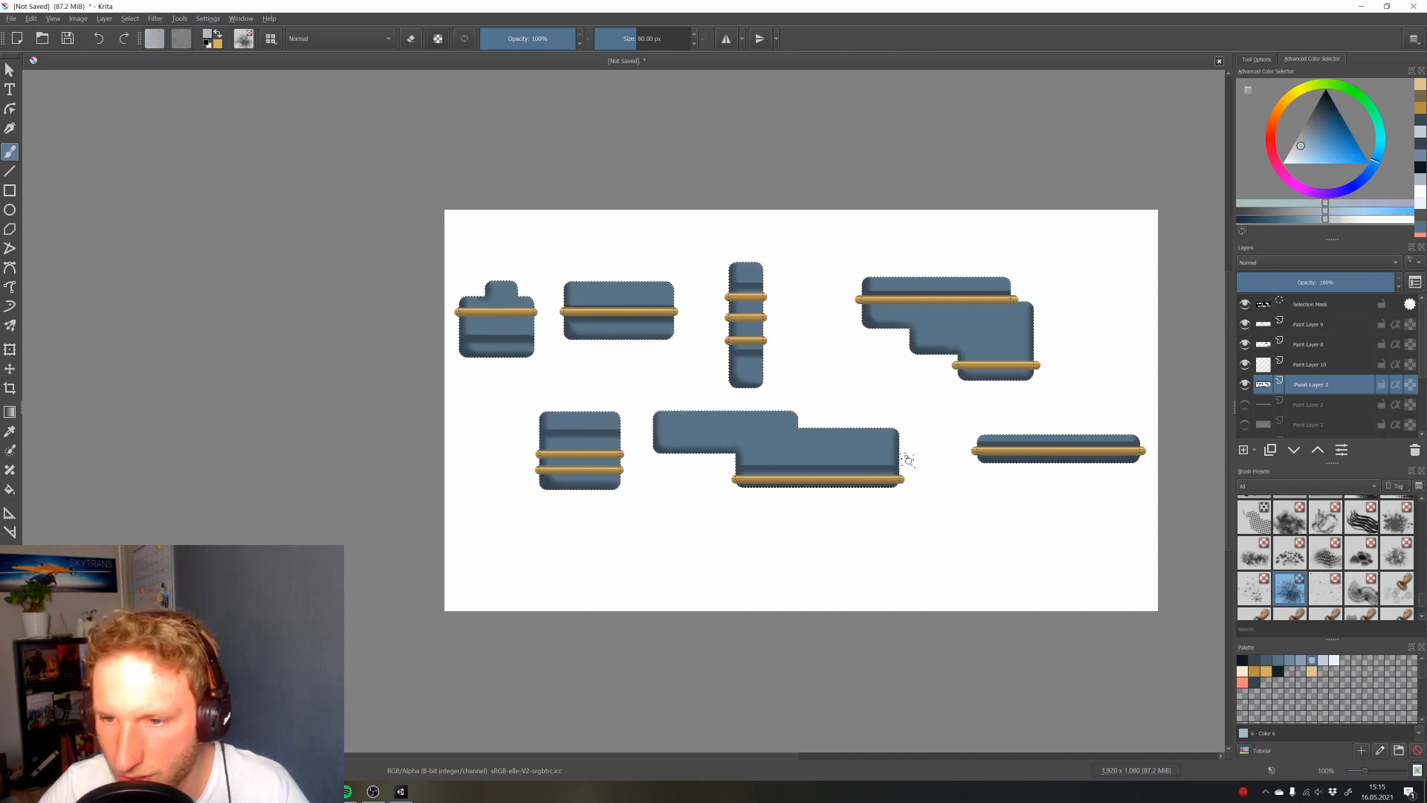
# Try pale speckles on the lower row's stepped block, undo them and reduce the splatter brush size to 59.61 px
pyautogui.moveTo(905, 456); pyautogui.dragTo(743, 446)
pyautogui.hotkey('ctrl', 'z')
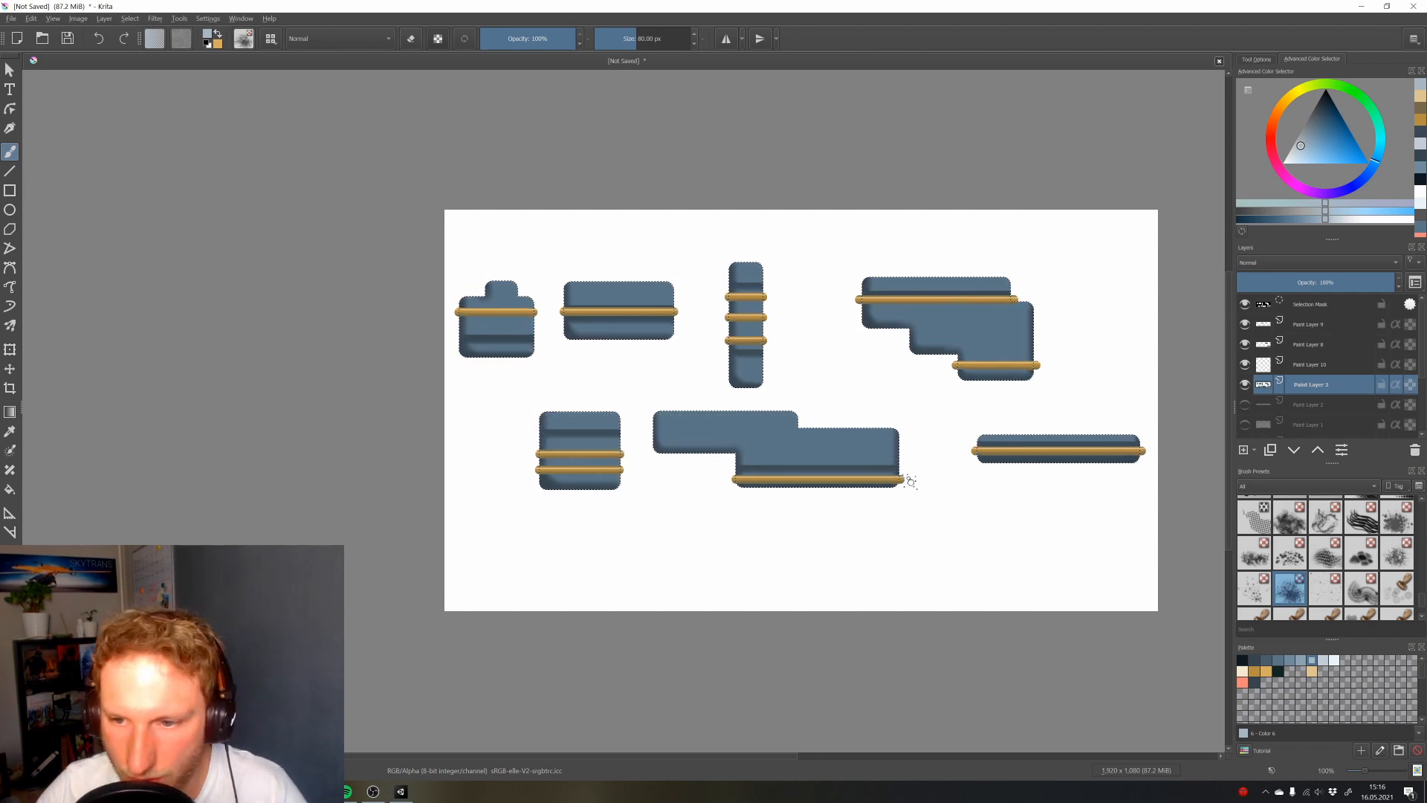
pyautogui.press('v')
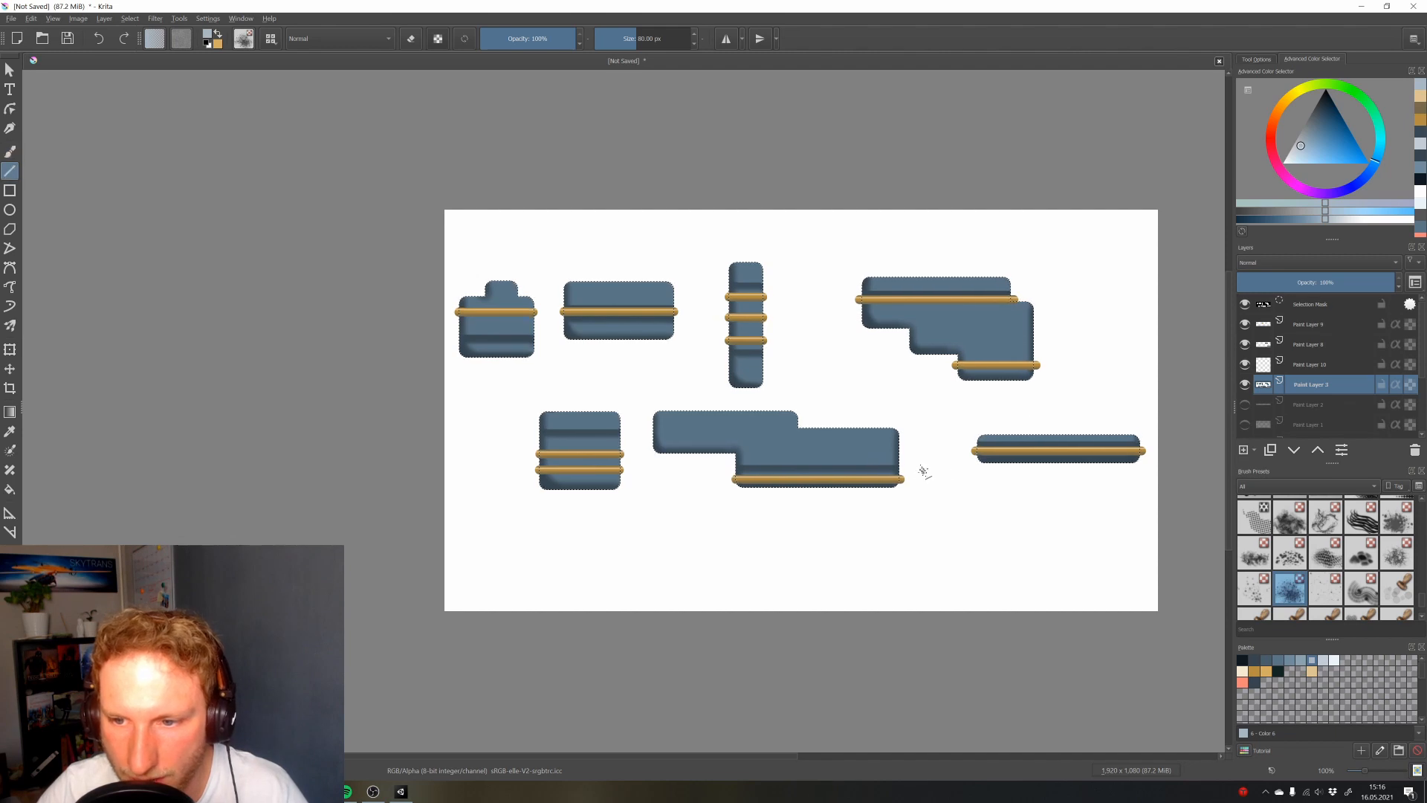
pyautogui.press('b')
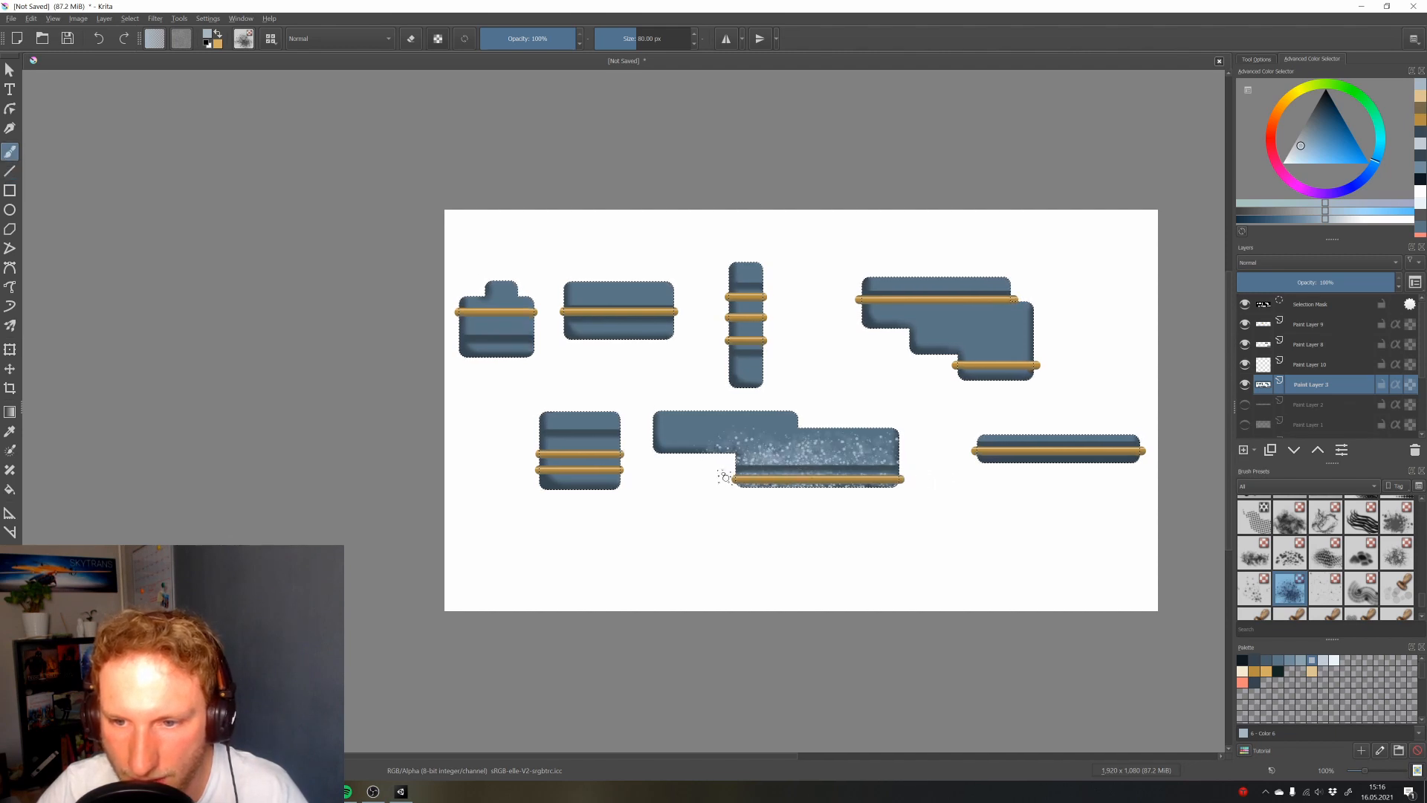
pyautogui.hotkey('ctrl', 'z')
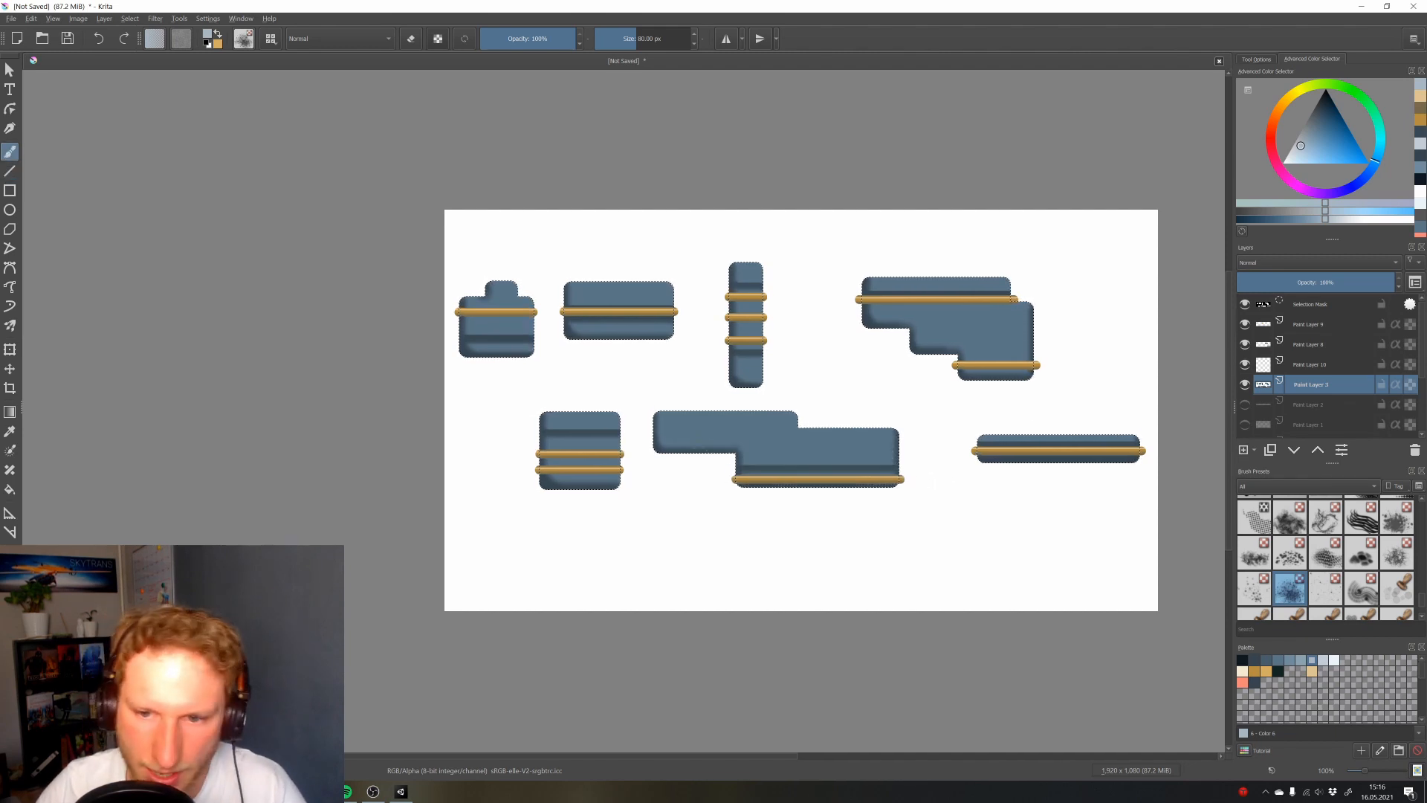
pyautogui.click(631, 39)
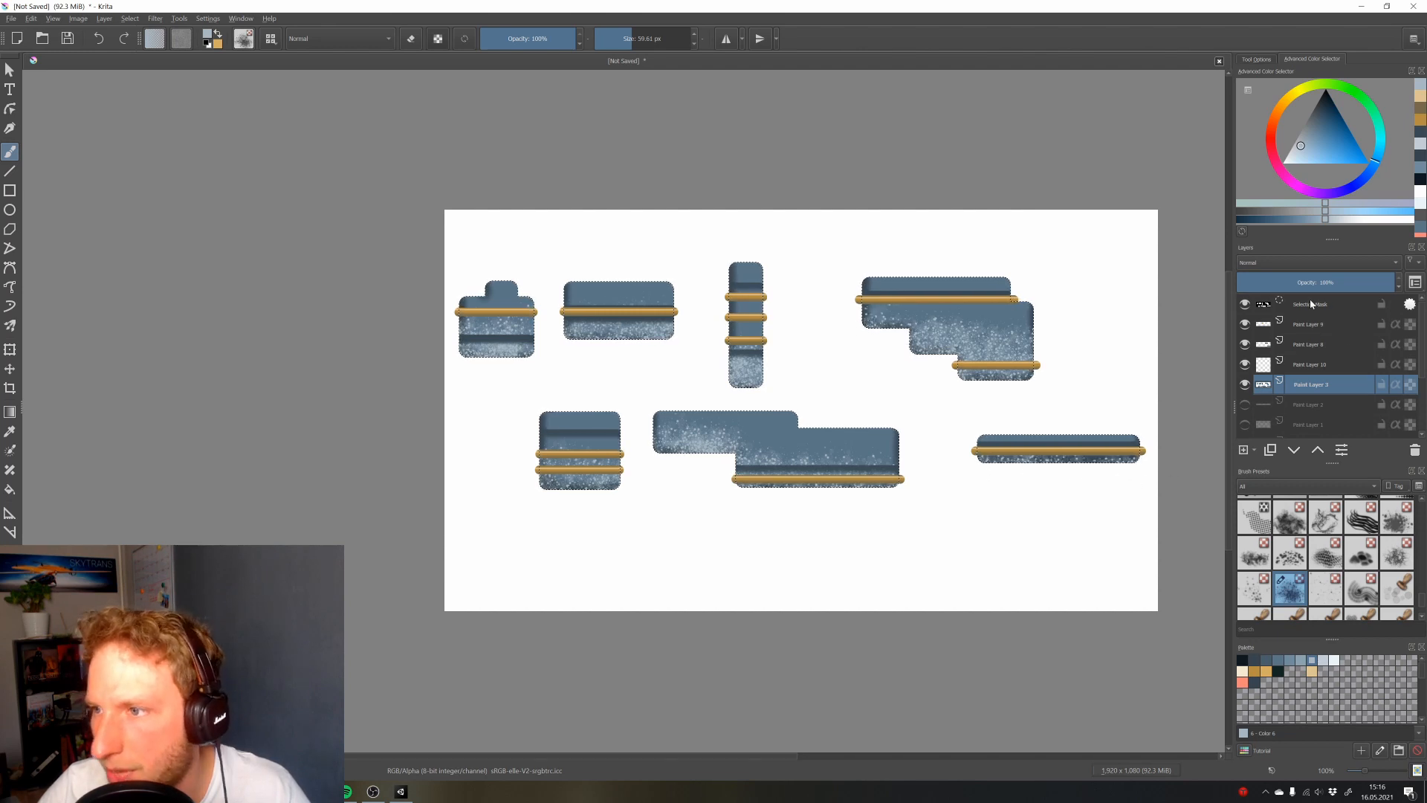
# Try lowering the blue blocks' layer opacity, and undo that change along with all speckles painted on Paint Layer 3
pyautogui.moveTo(1316, 282); pyautogui.dragTo(1306, 283)
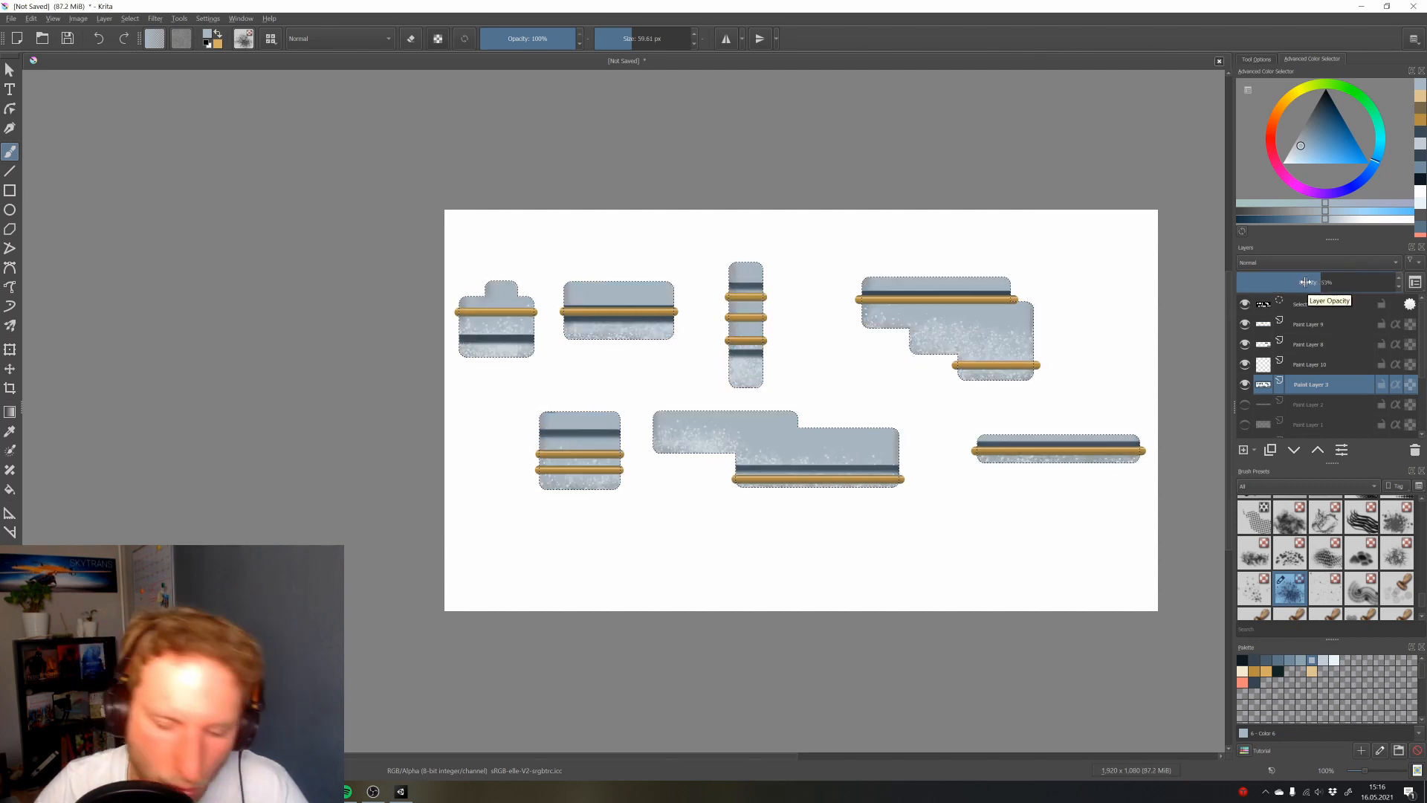
pyautogui.hotkey('ctrl', 'z')
pyautogui.hotkey('ctrl', 'z')
pyautogui.hotkey('ctrl', 'z')
pyautogui.hotkey('ctrl', 'z')
pyautogui.hotkey('ctrl', 'z')
pyautogui.hotkey('ctrl', 'z')
pyautogui.hotkey('ctrl', 'z')
pyautogui.hotkey('ctrl', 'z')
pyautogui.hotkey('ctrl', 'z')
pyautogui.hotkey('ctrl', 'z')
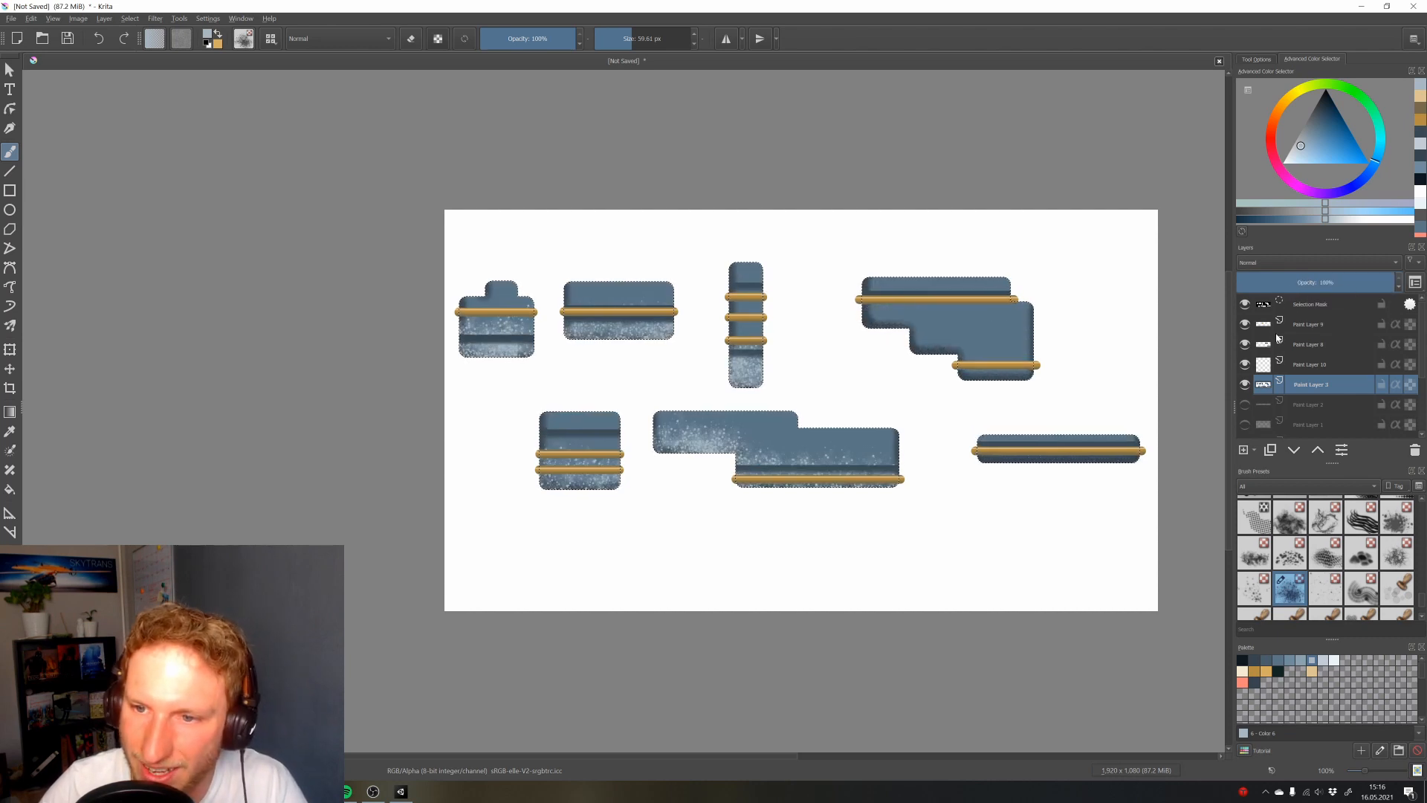
pyautogui.hotkey('ctrl', 'z')
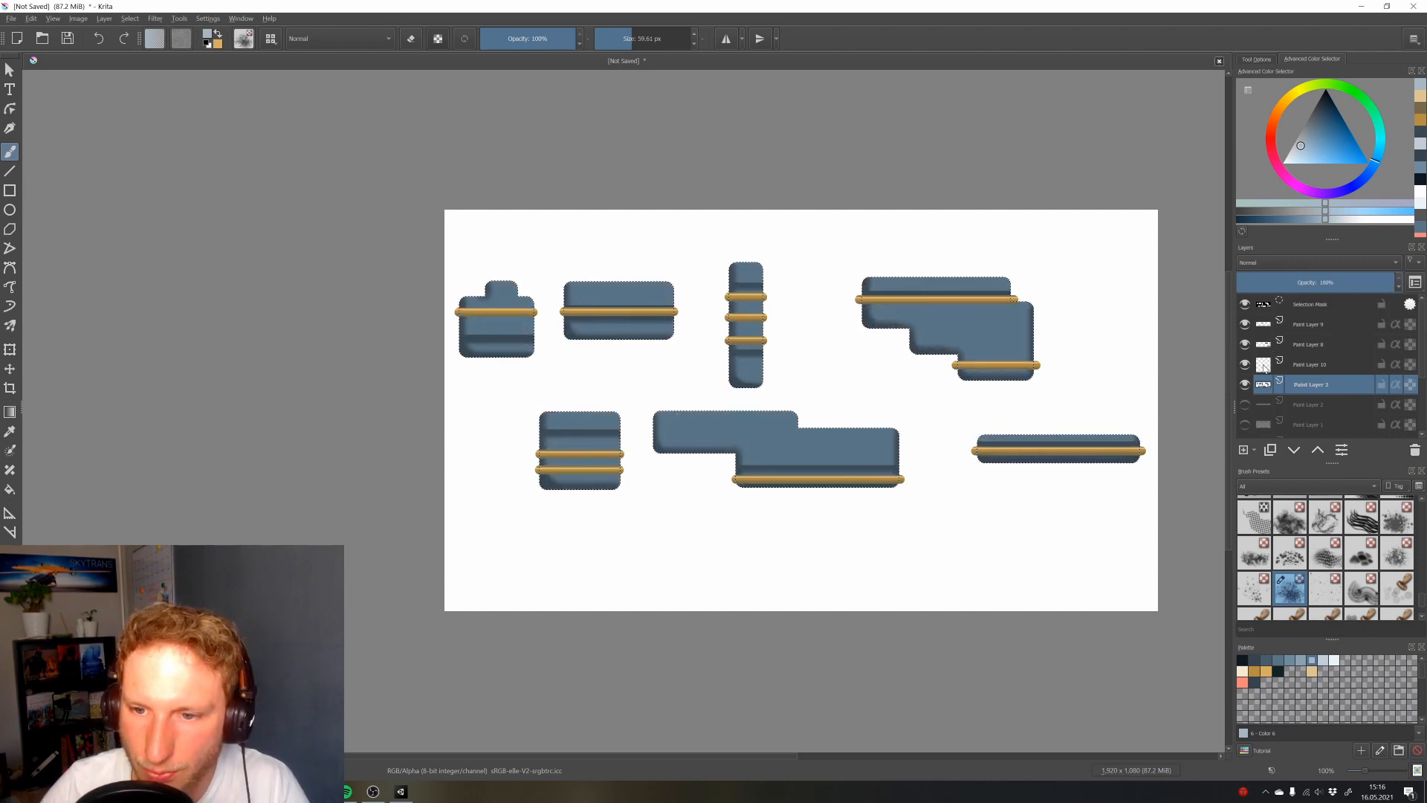
# Spray pale speckles over the lower parts of all blocks on Paint Layer 10 and lower that layer's opacity to about 48%
pyautogui.click(1264, 364)
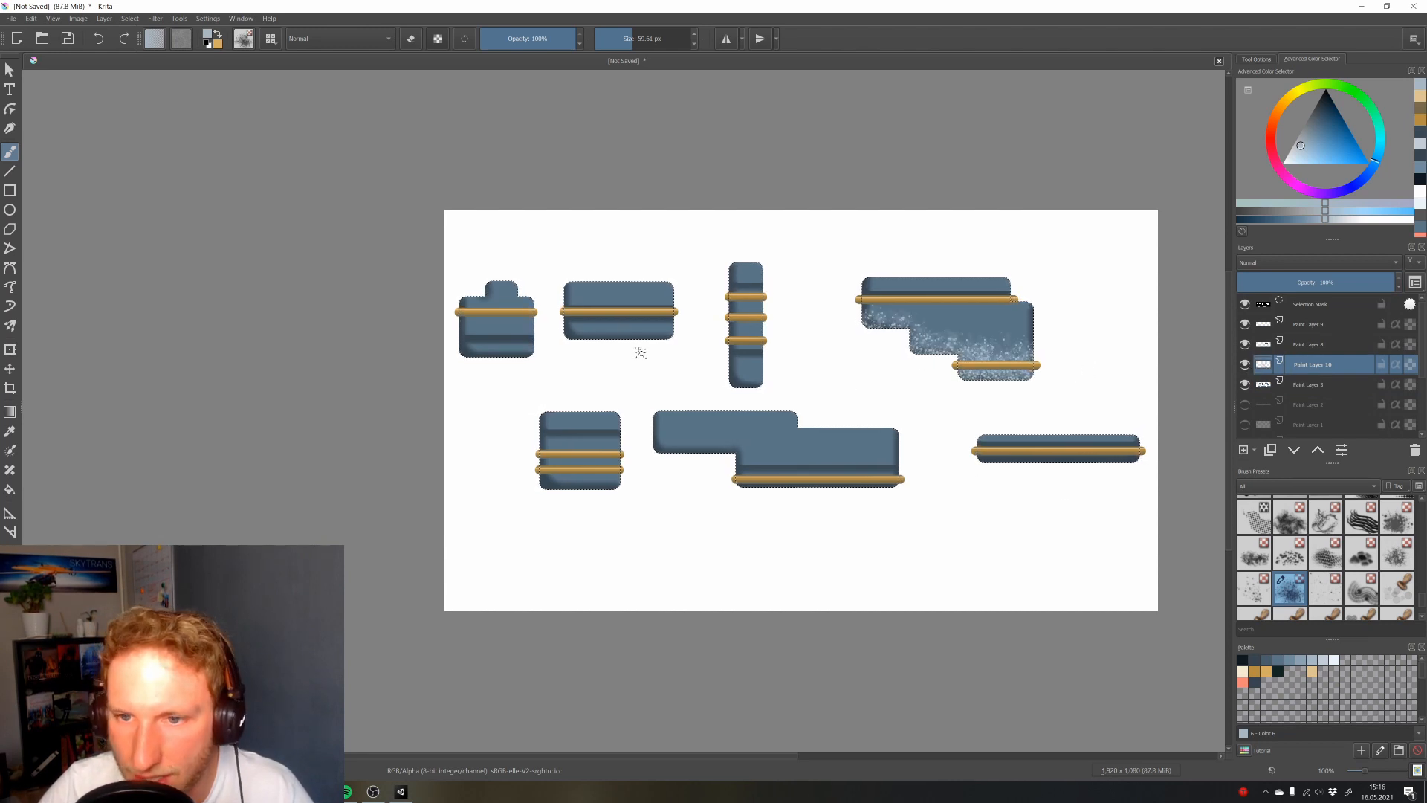
pyautogui.moveTo(640, 353)
pyautogui.mouseDown()
pyautogui.moveTo(806, 384)
pyautogui.moveTo(559, 341)
pyautogui.moveTo(633, 344)
pyautogui.mouseUp()
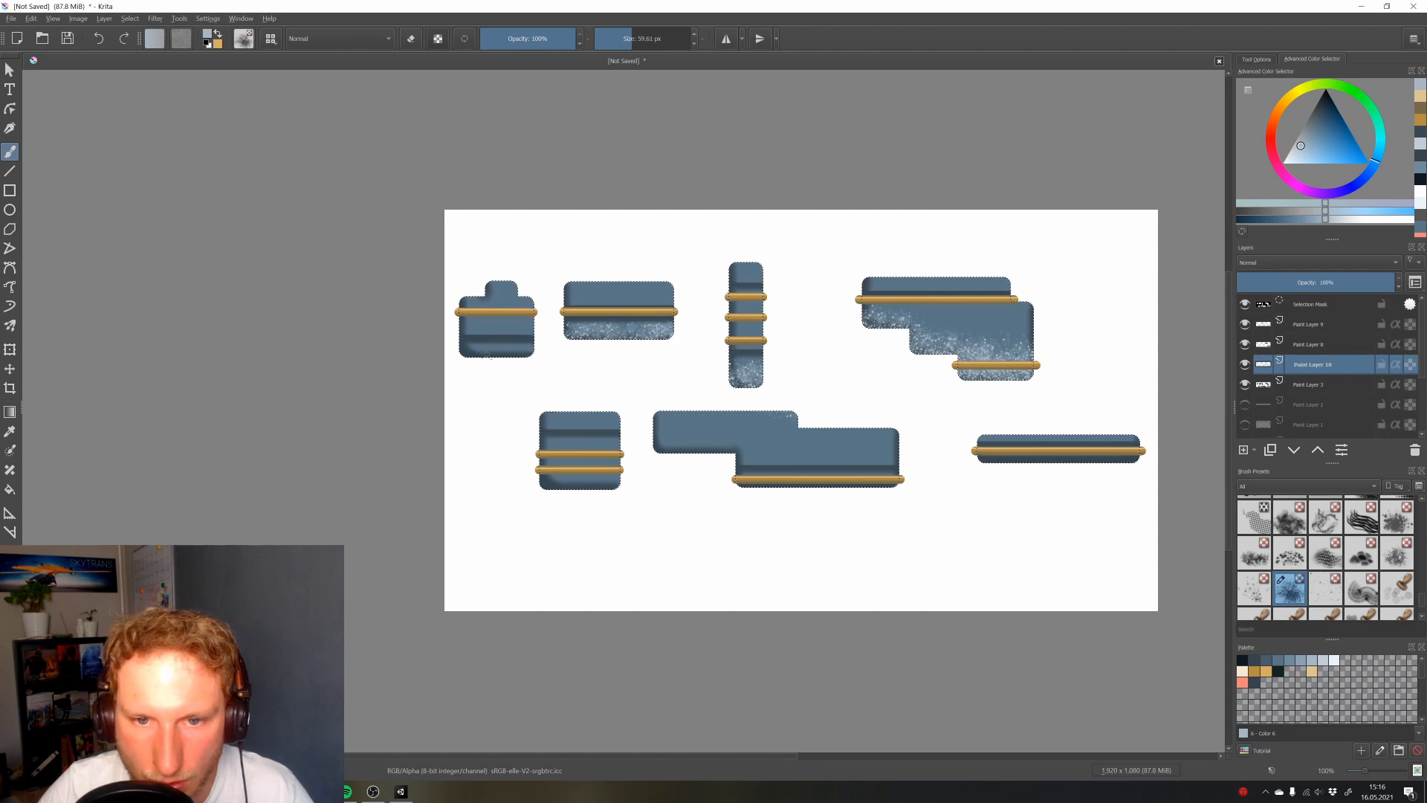
pyautogui.moveTo(494, 481); pyautogui.dragTo(594, 486)
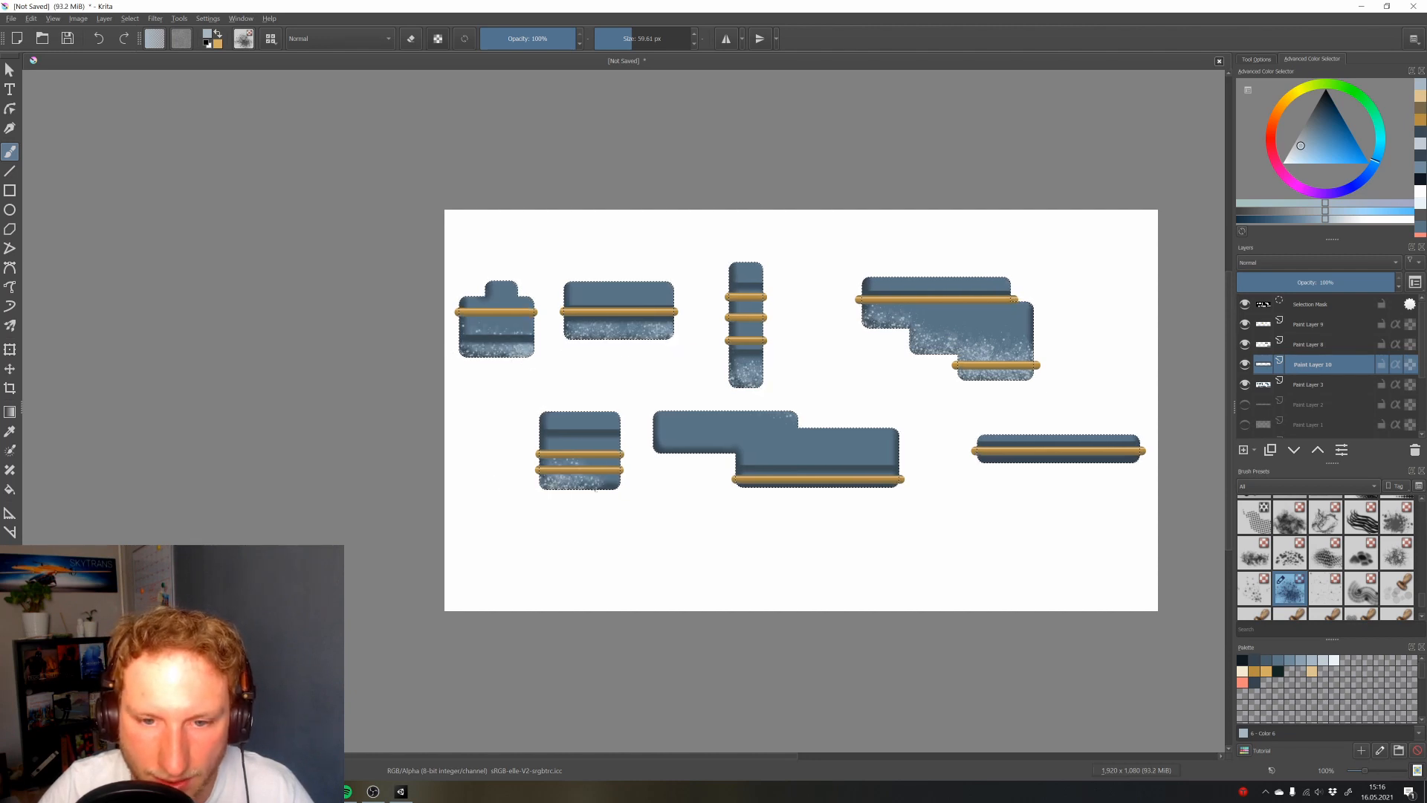
pyautogui.moveTo(658, 449); pyautogui.dragTo(689, 460)
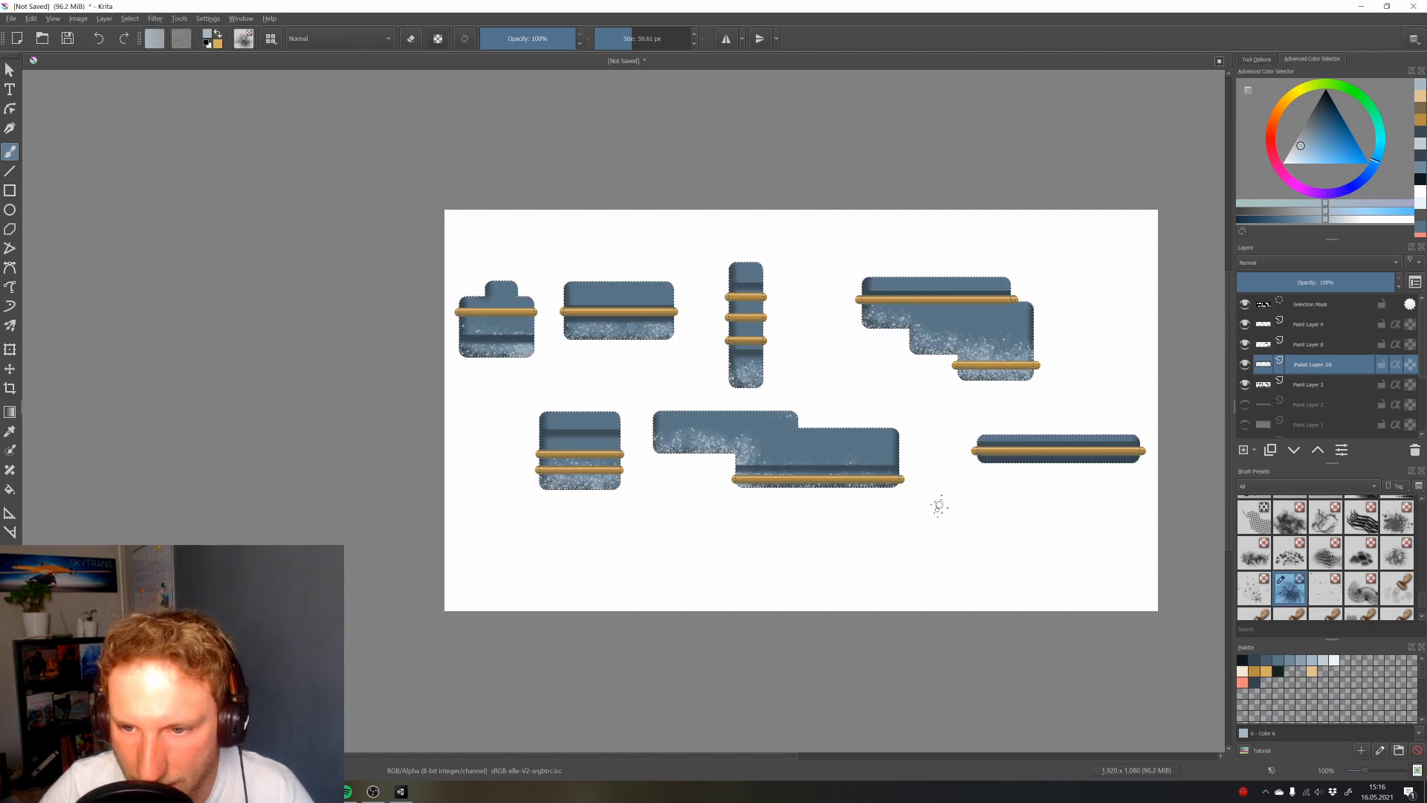
pyautogui.moveTo(981, 468); pyautogui.dragTo(1115, 477)
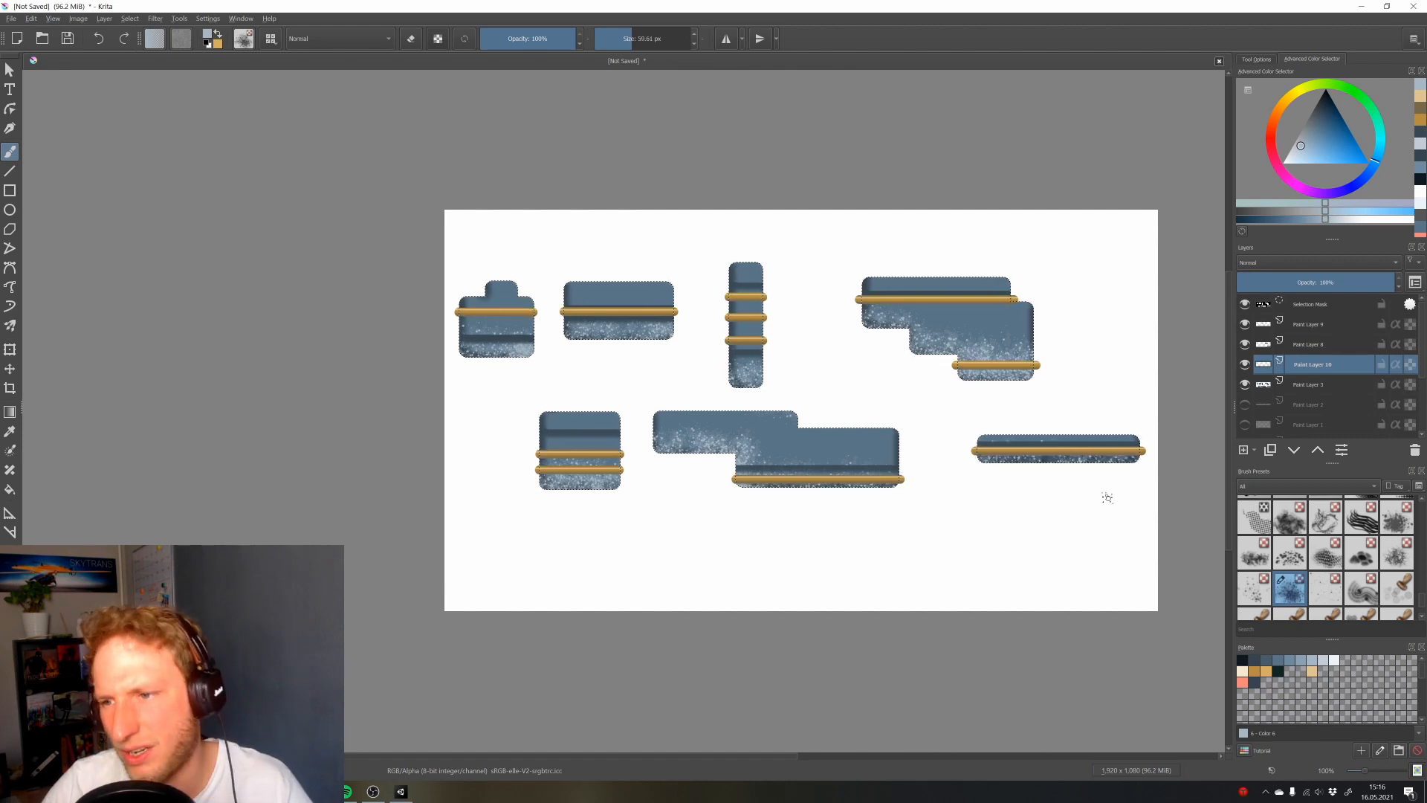
pyautogui.moveTo(1371, 281); pyautogui.dragTo(1314, 286)
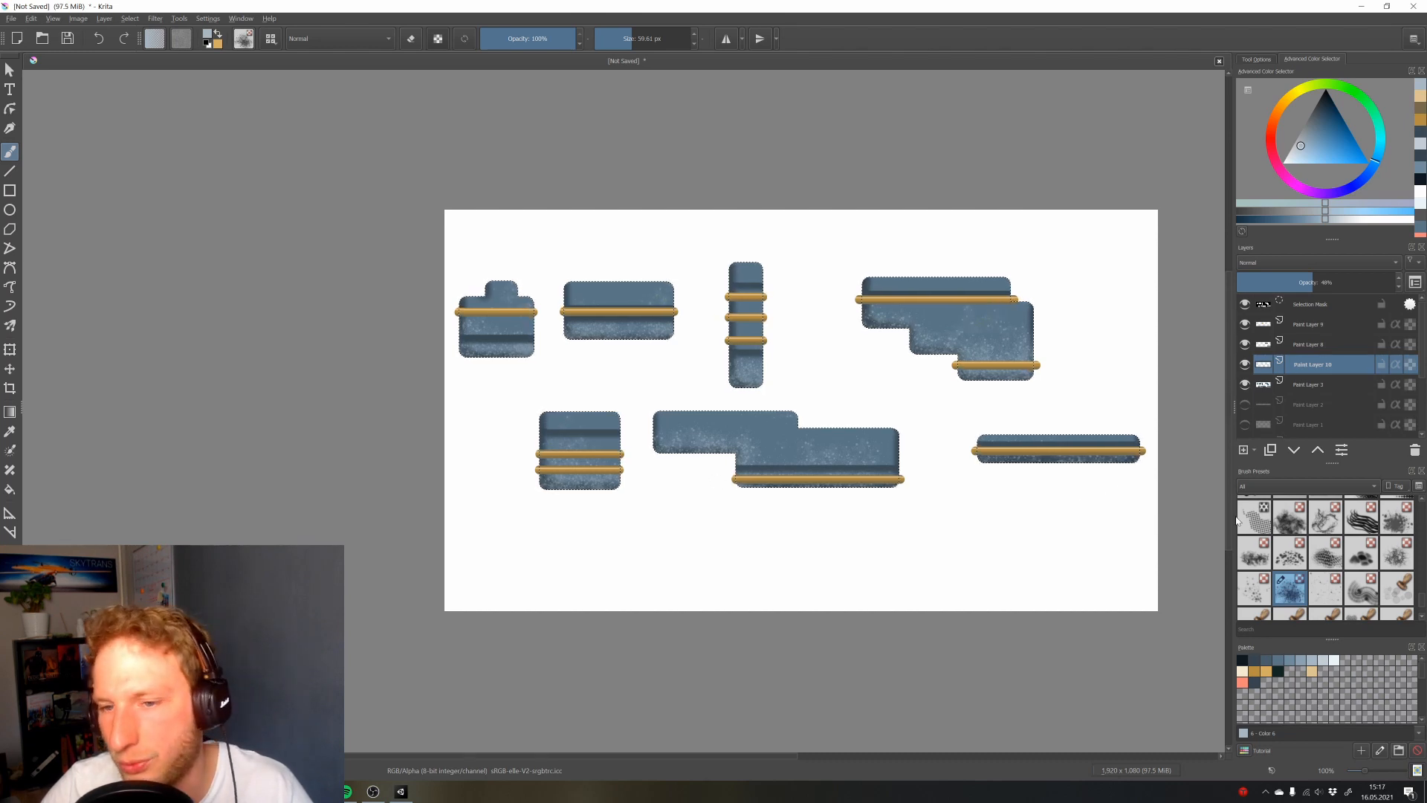
# On Paint Layer 3, shade the upper edges of the upper stepped block and the tall narrow block with a large soft brush in sampled dark blue
pyautogui.click(1325, 385)
pyautogui.scroll(10, 1384, 535)
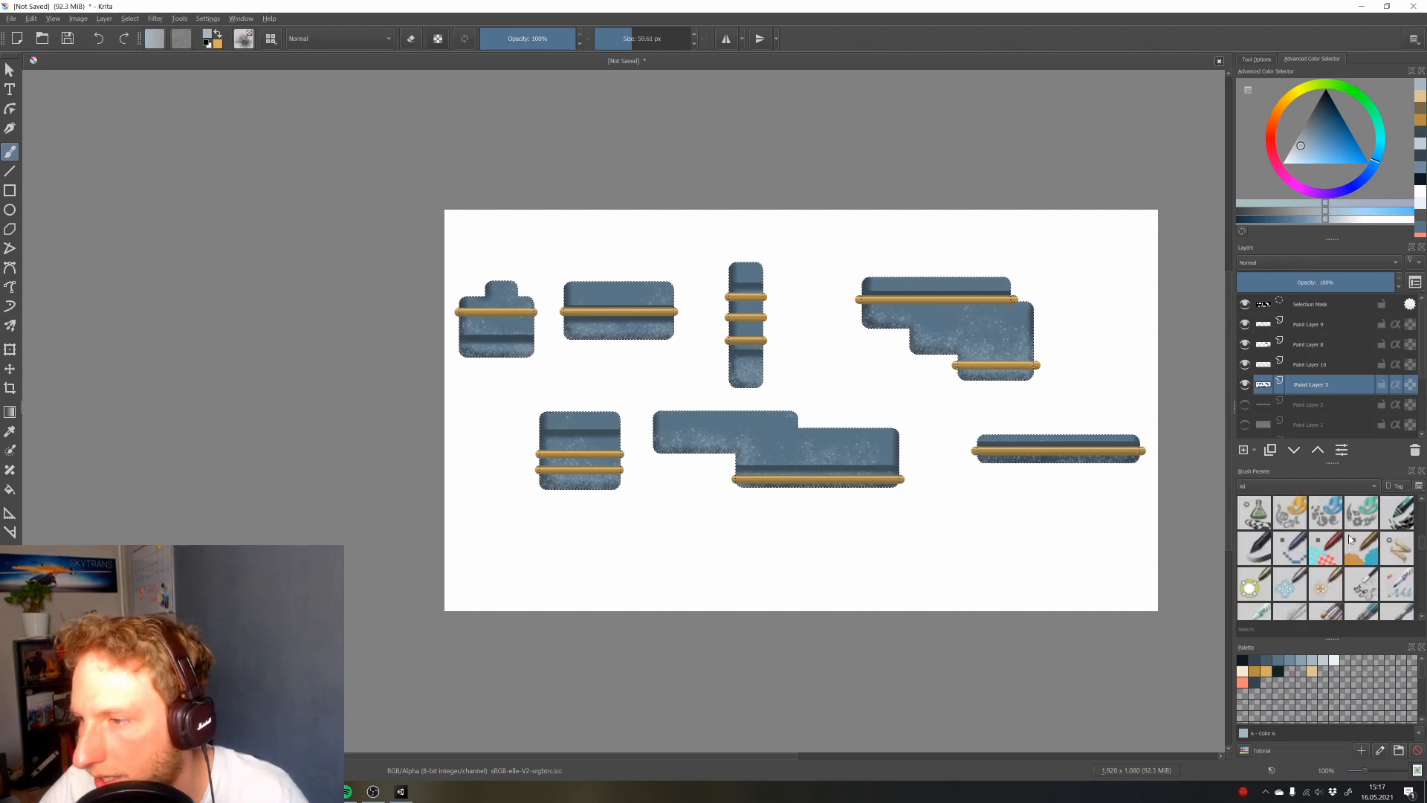
pyautogui.click(1367, 515)
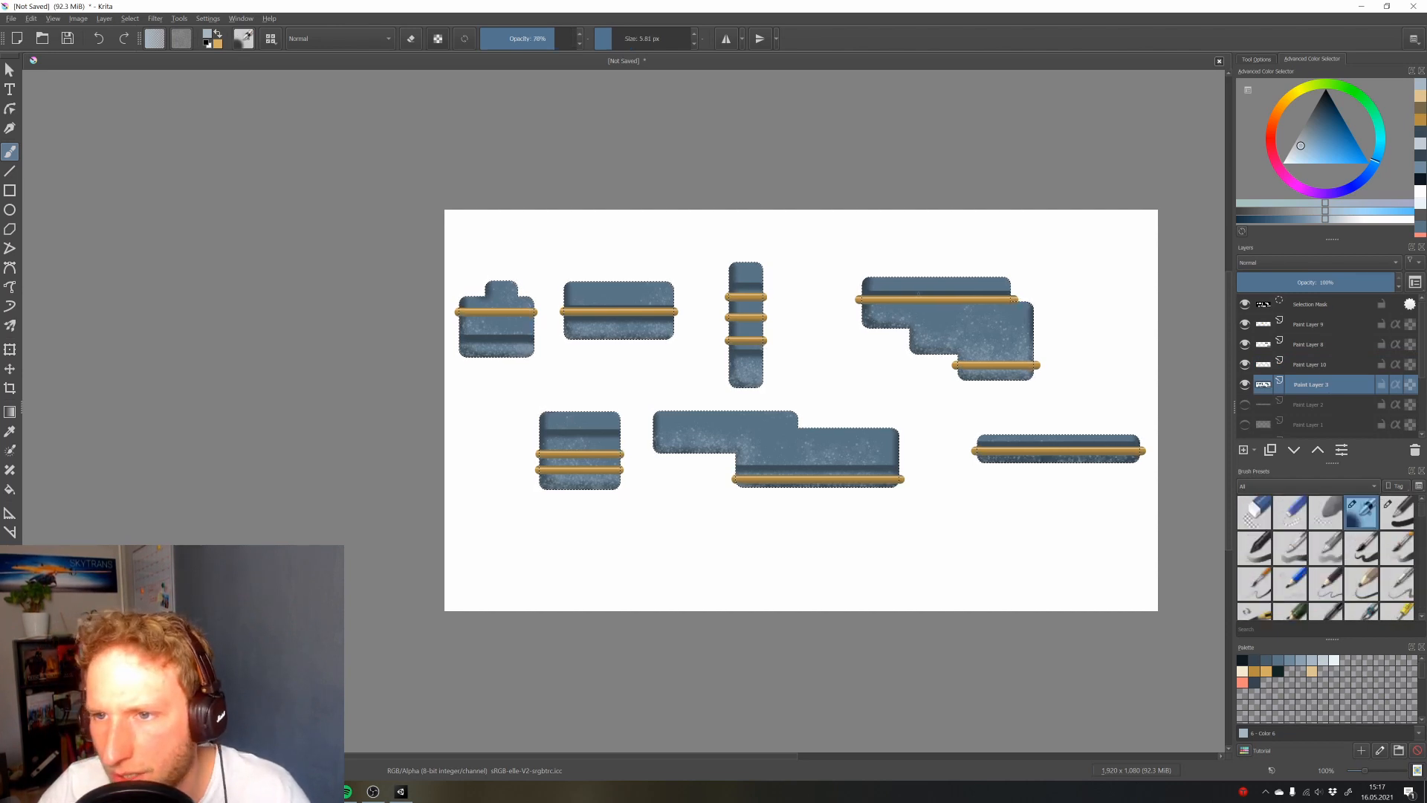
pyautogui.click(629, 39)
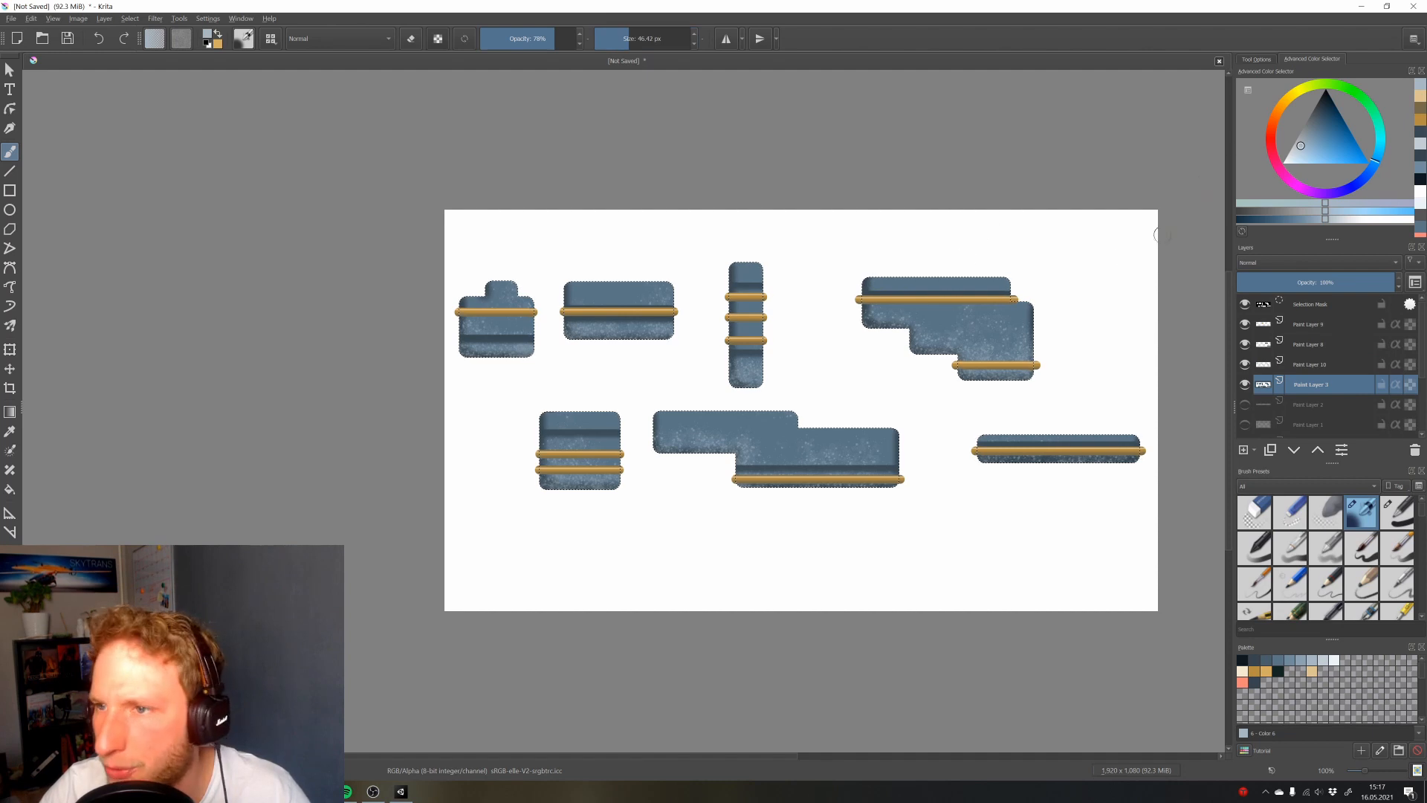
pyautogui.keyDown('ctrl'); pyautogui.click(993, 288); pyautogui.keyUp('ctrl')
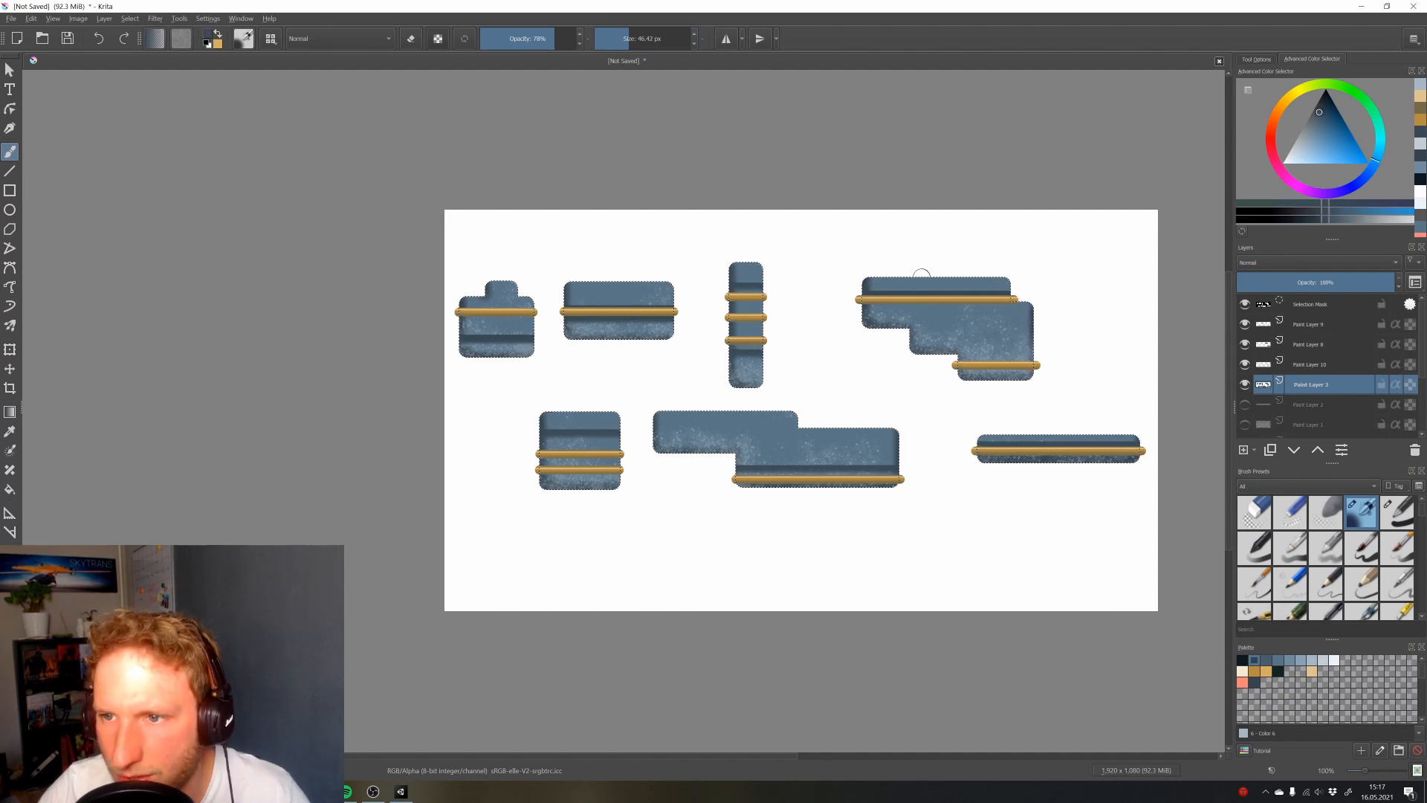
pyautogui.press('v')
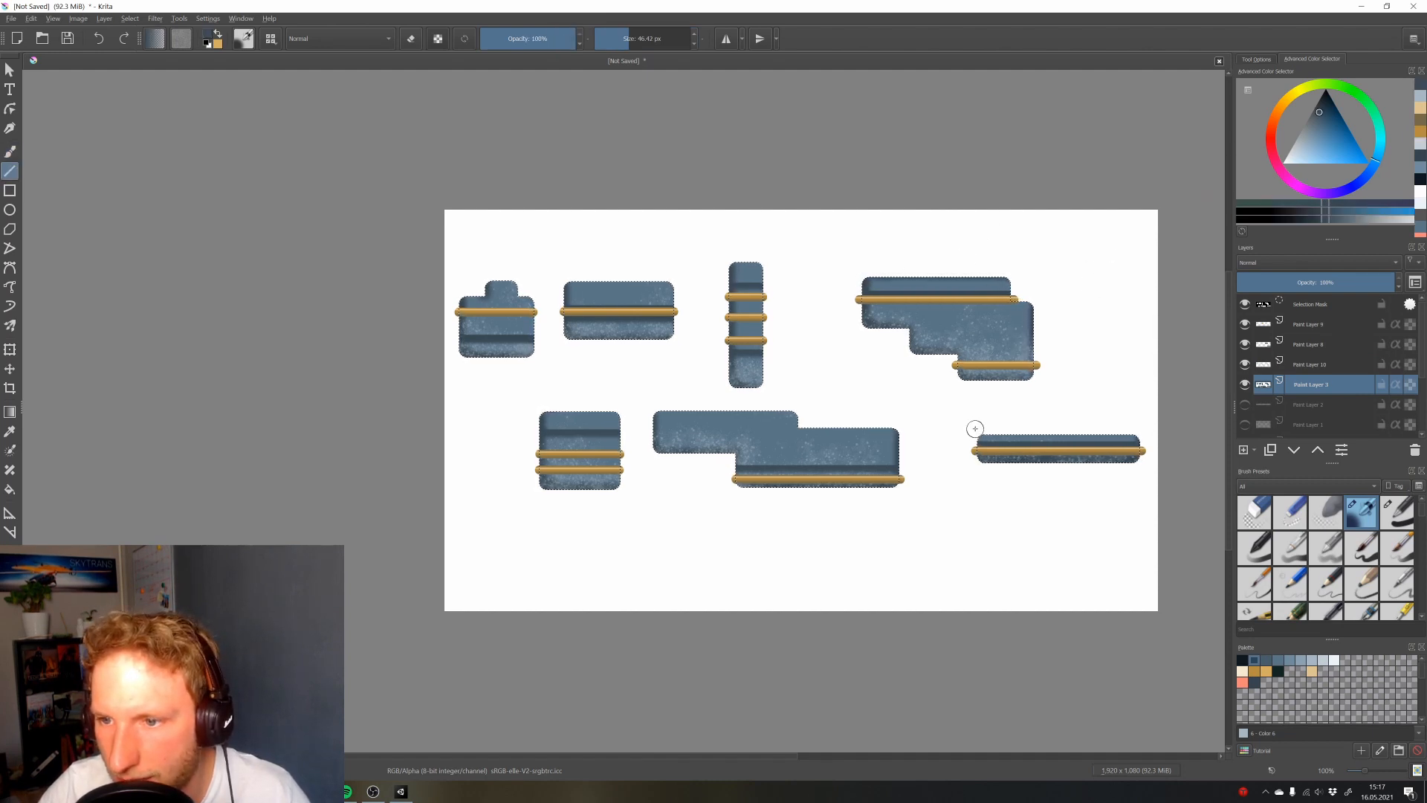
pyautogui.moveTo(1187, 426); pyautogui.dragTo(1197, 430)
pyautogui.press('v')
pyautogui.moveTo(720, 263)
pyautogui.mouseDown()
pyautogui.moveTo(773, 263)
pyautogui.moveTo(710, 281)
pyautogui.mouseUp()
pyautogui.press('v')
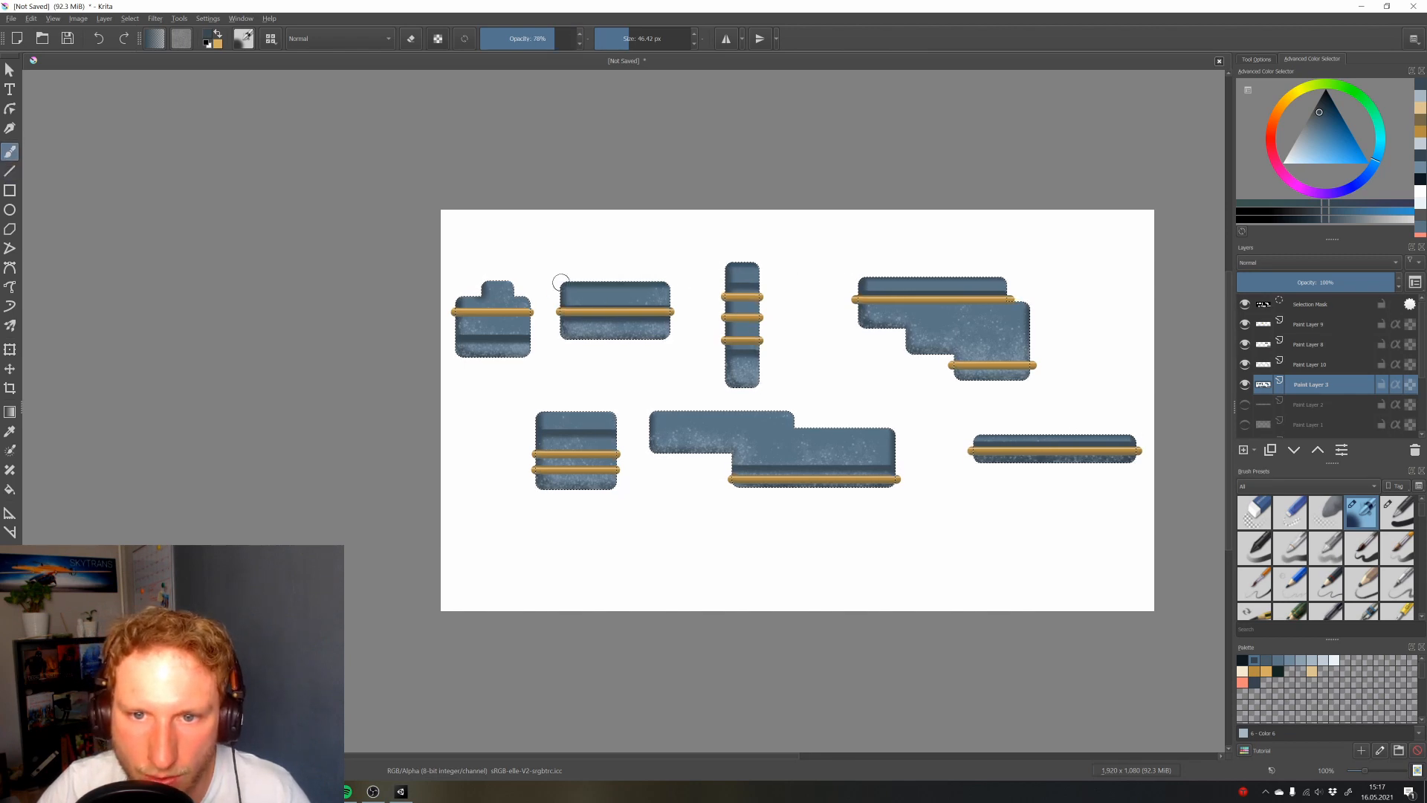
# Shade the upper edges of the wide block and the notched block with the same soft dark blue
pyautogui.press('v')
pyautogui.moveTo(535, 281)
pyautogui.mouseDown()
pyautogui.moveTo(482, 296)
pyautogui.moveTo(542, 299)
pyautogui.mouseUp()
pyautogui.press('v')
pyautogui.press('v')
pyautogui.press('v')
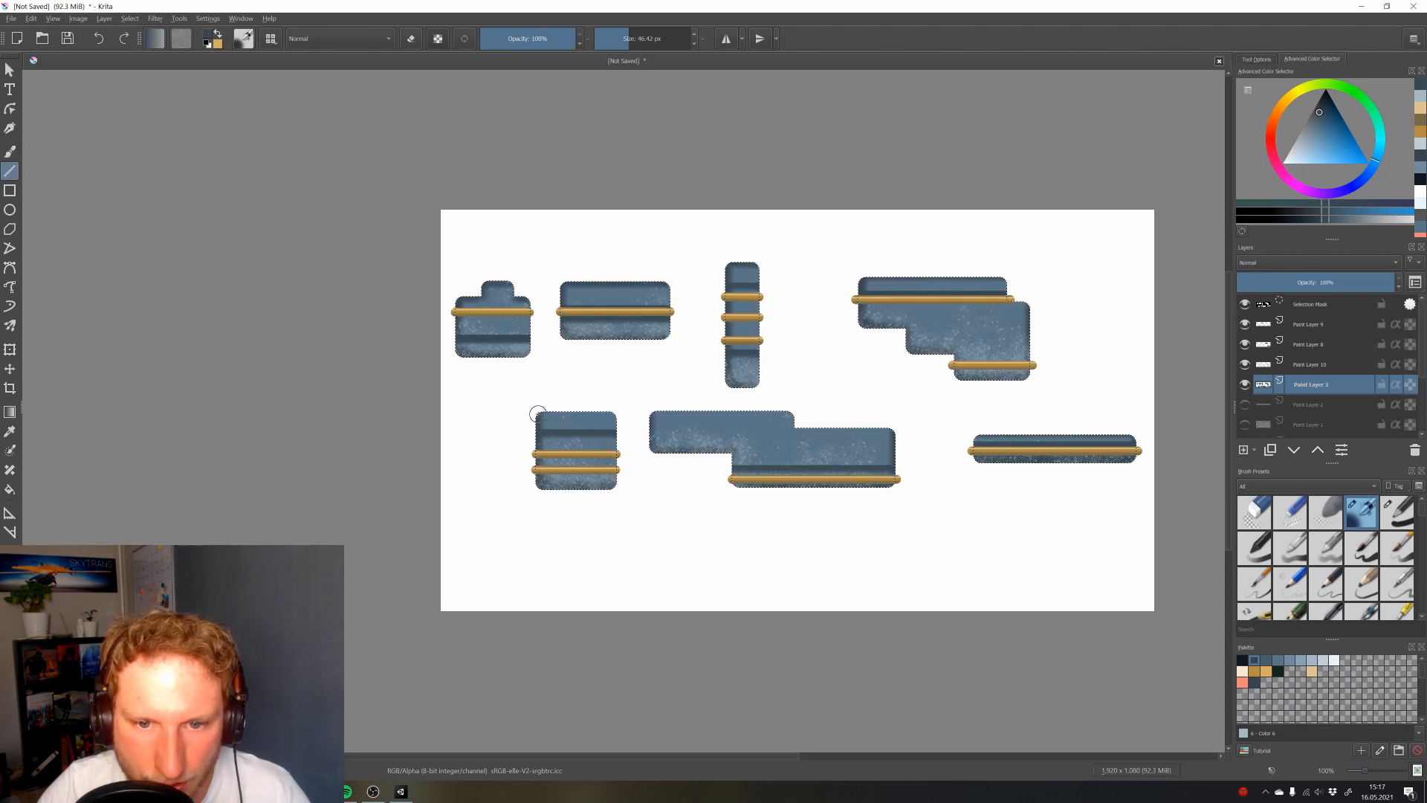
# Shade the upper edges of the square block, the lower row's stepped block and the thin bar in dark blue
pyautogui.moveTo(616, 405); pyautogui.dragTo(901, 432)
pyautogui.press('v')
pyautogui.press('v')
pyautogui.press('v')
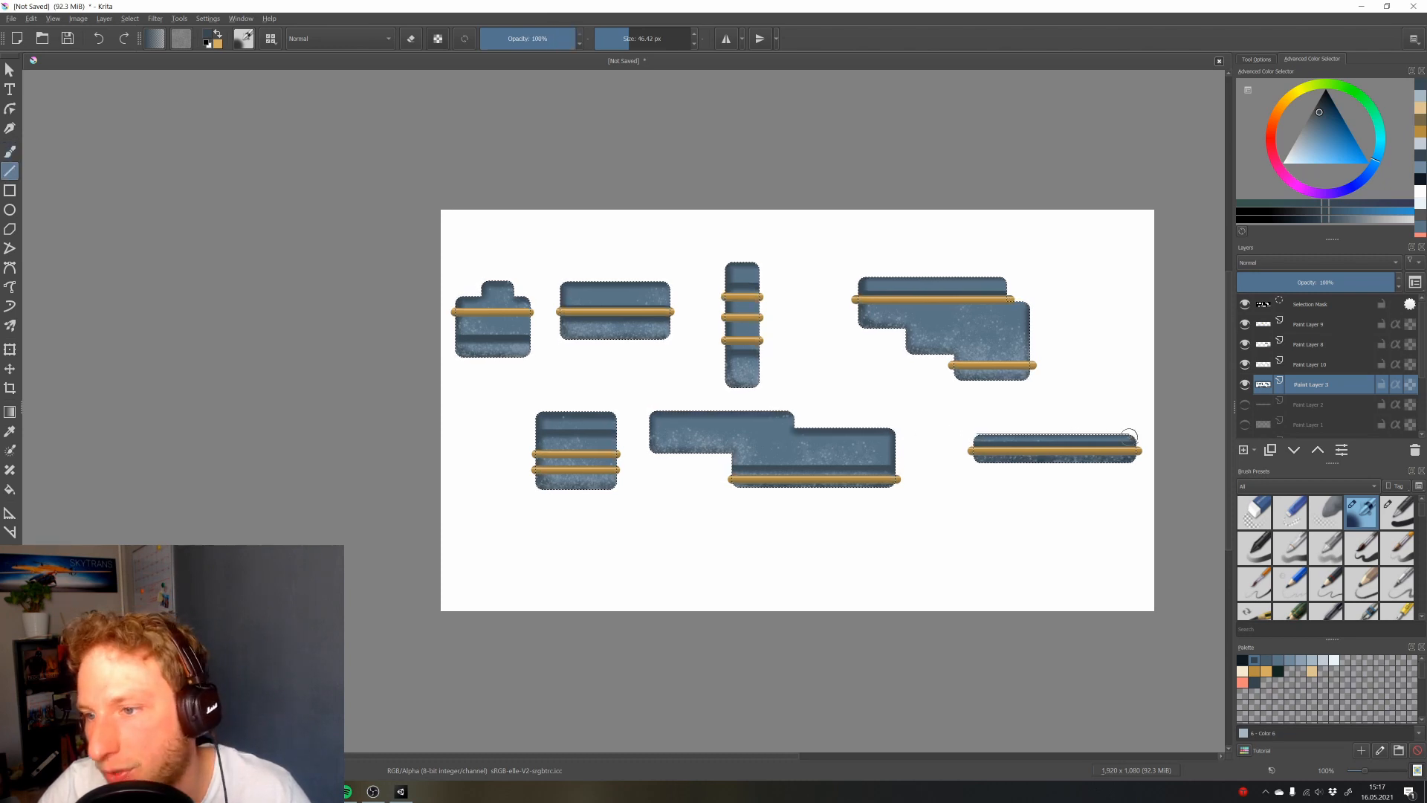
pyautogui.press('b')
pyautogui.scroll(-1, 1039, 389)
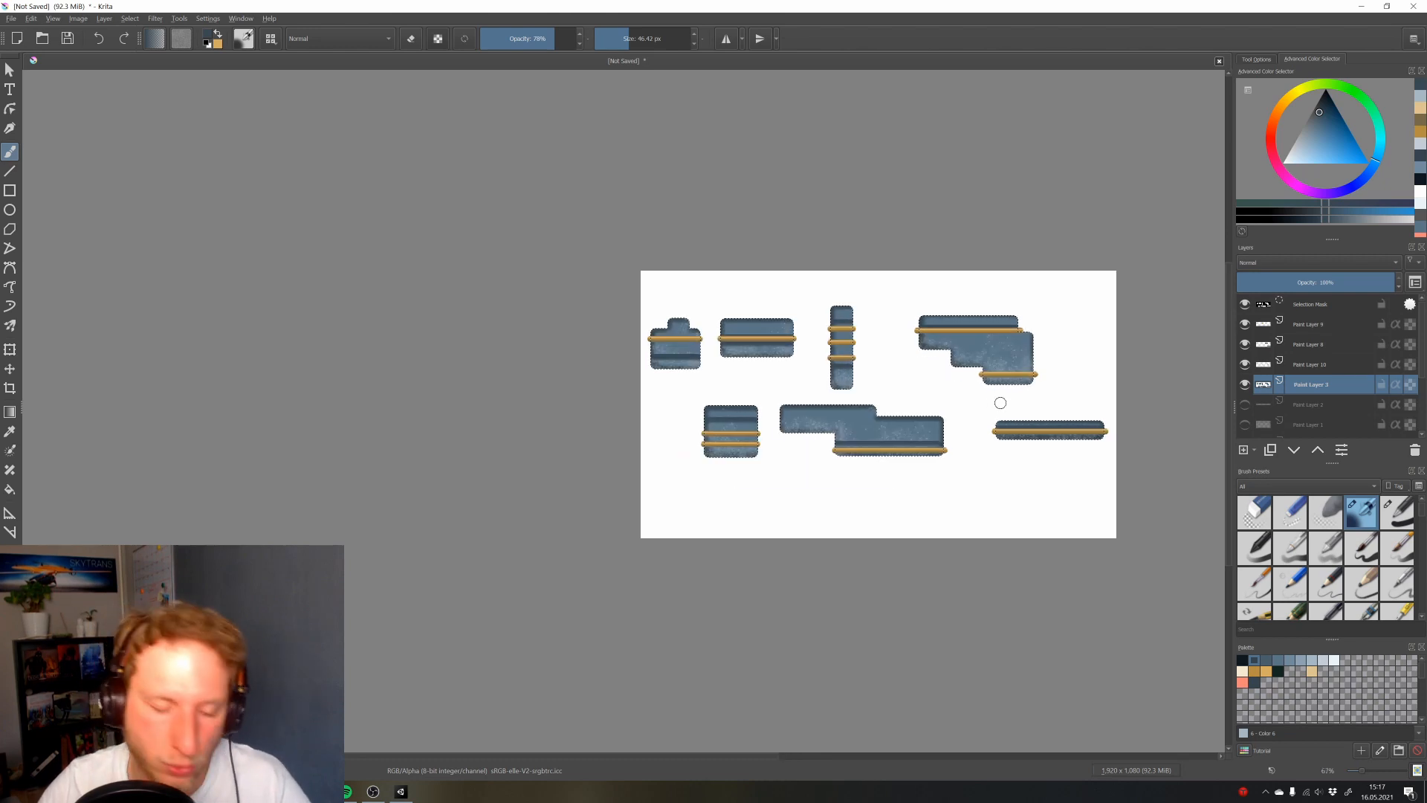
# Clear the selection around the blocks and inspect their speckled, shaded surfaces up close
pyautogui.hotkey('ctrl', 'shift', 'a')
pyautogui.moveTo(961, 401); pyautogui.dragTo(828, 372)
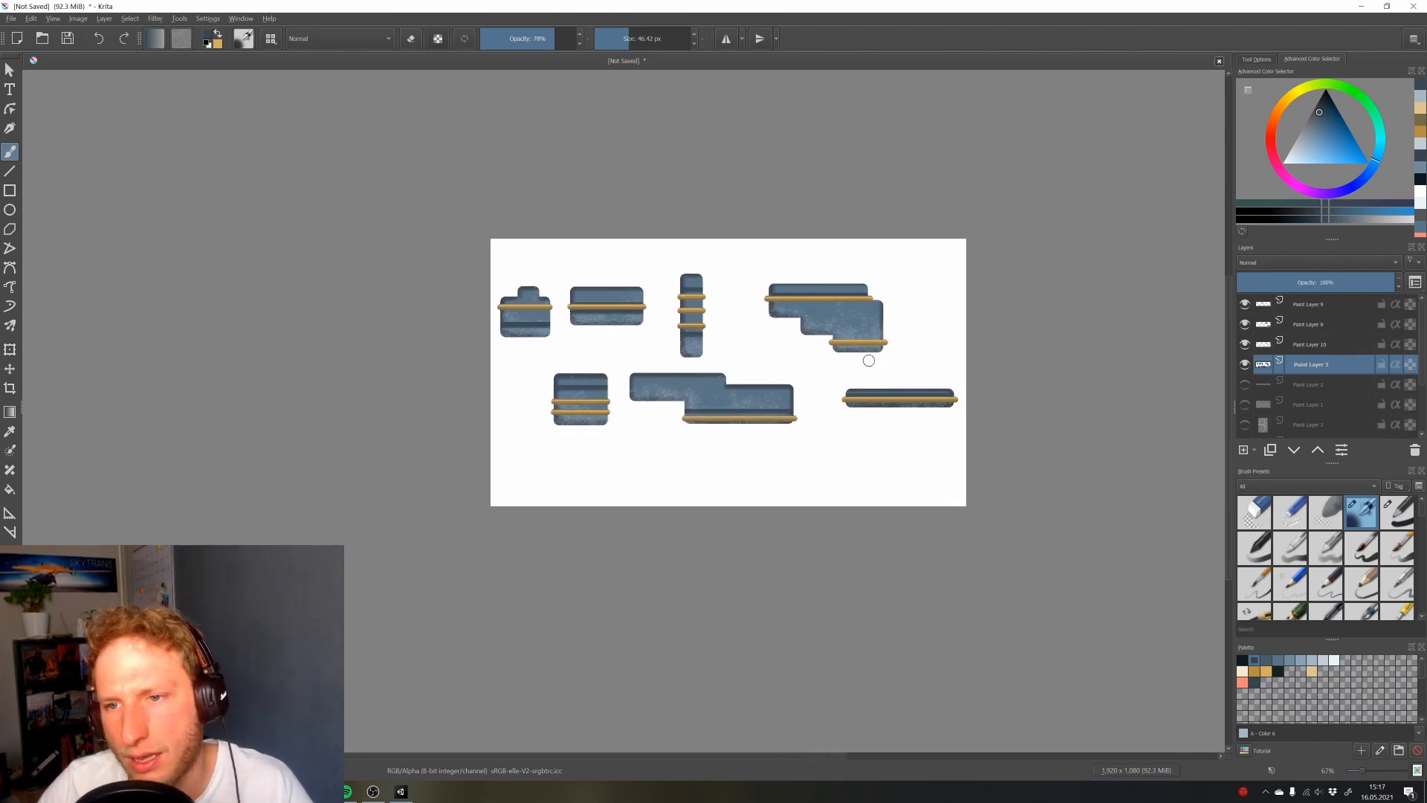
pyautogui.scroll(3, 786, 336)
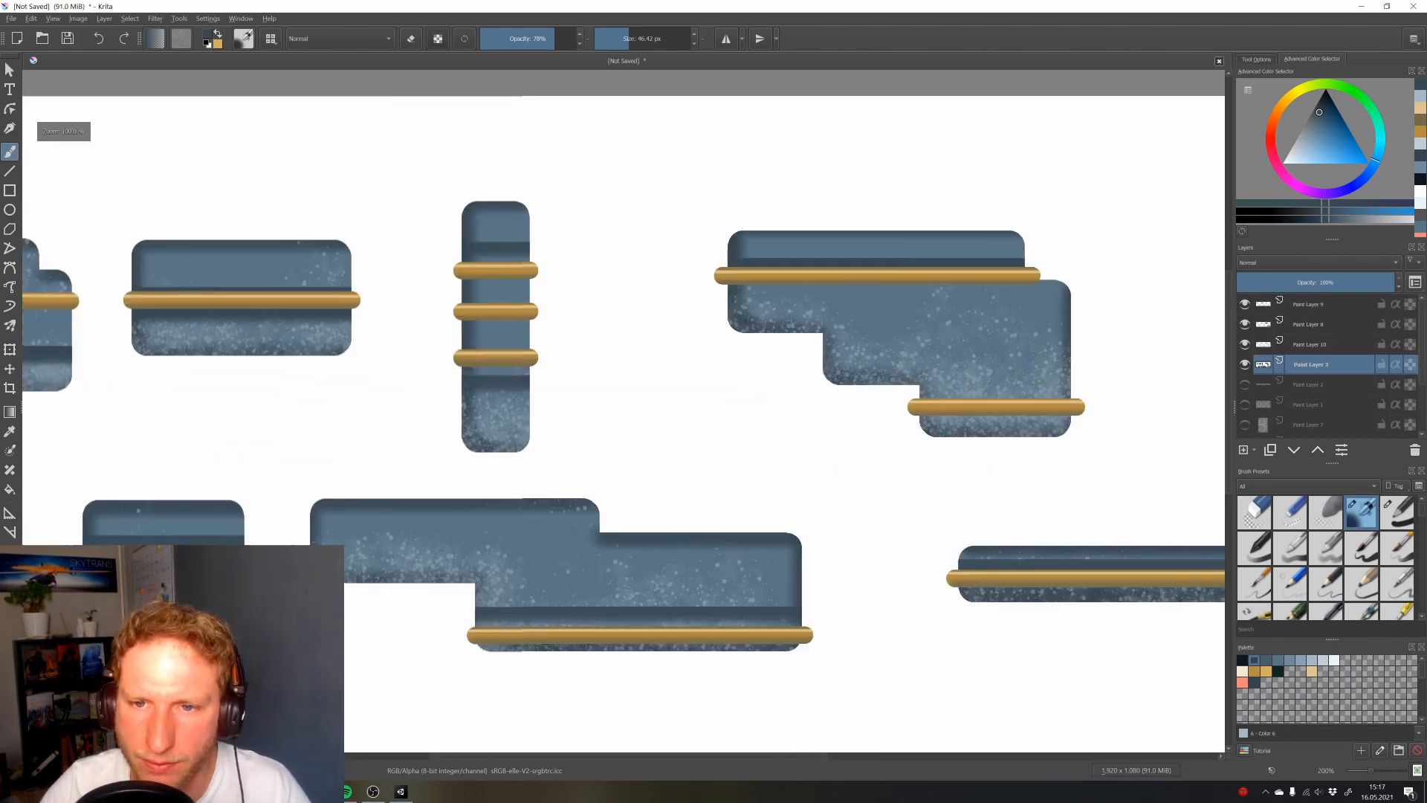
pyautogui.moveTo(578, 320); pyautogui.dragTo(703, 321)
pyautogui.moveTo(1035, 310); pyautogui.dragTo(958, 307)
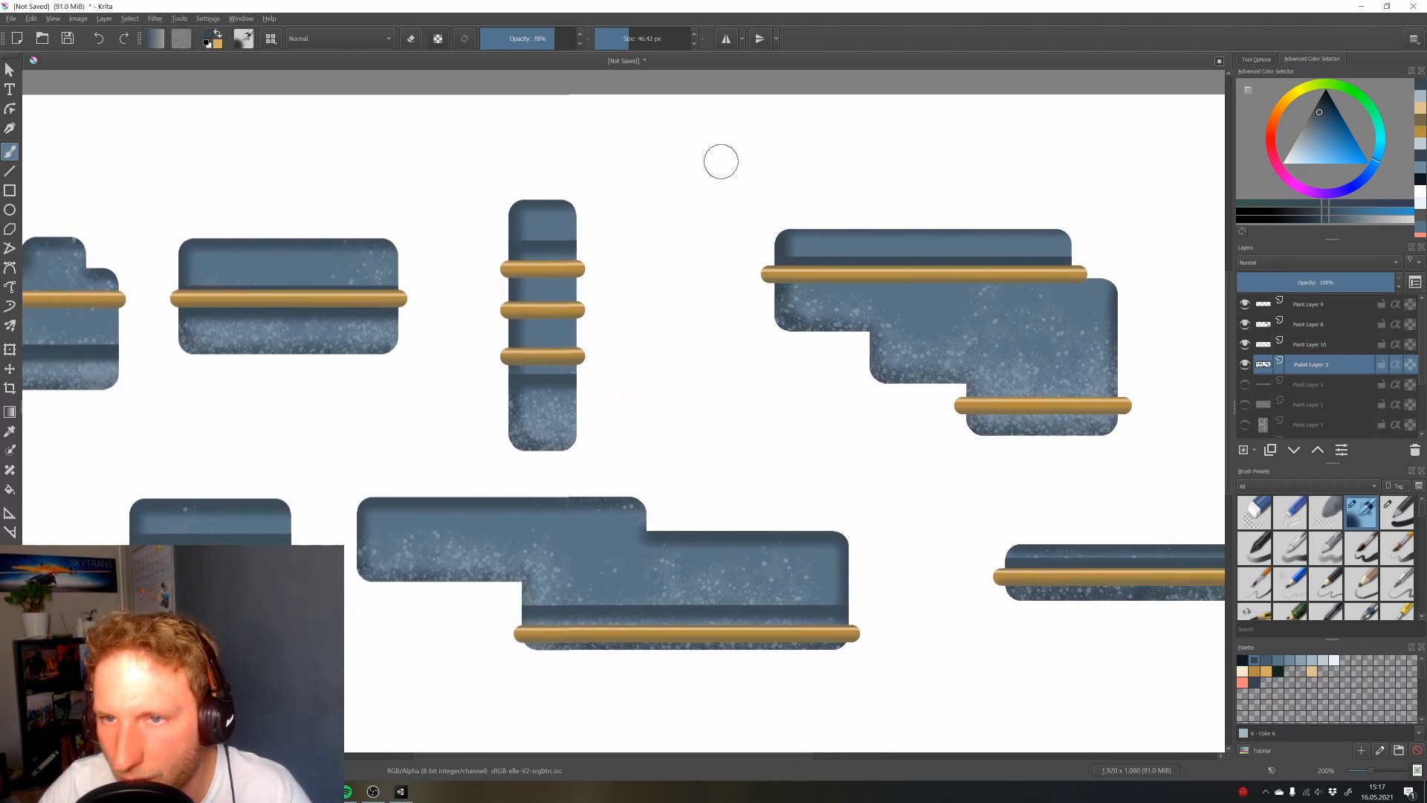
# Reduce the brush to 22.25 px and try a straight dark shadow line under the upper gold stripe of the large stepped block
pyautogui.click(621, 38)
pyautogui.press('v')
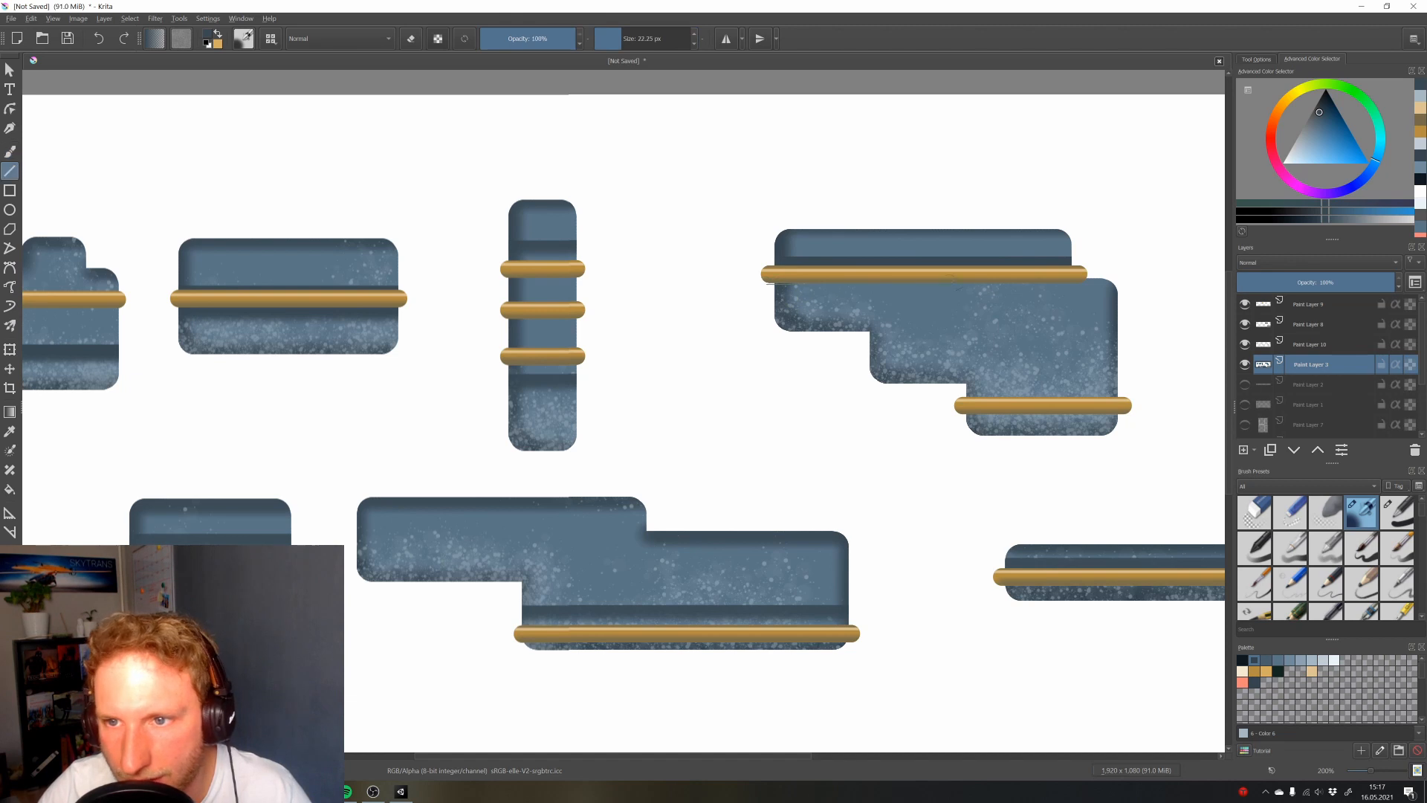
pyautogui.moveTo(765, 285)
pyautogui.mouseDown()
pyautogui.moveTo(1124, 288)
pyautogui.moveTo(1078, 285)
pyautogui.mouseUp()
pyautogui.moveTo(1014, 403); pyautogui.dragTo(987, 371)
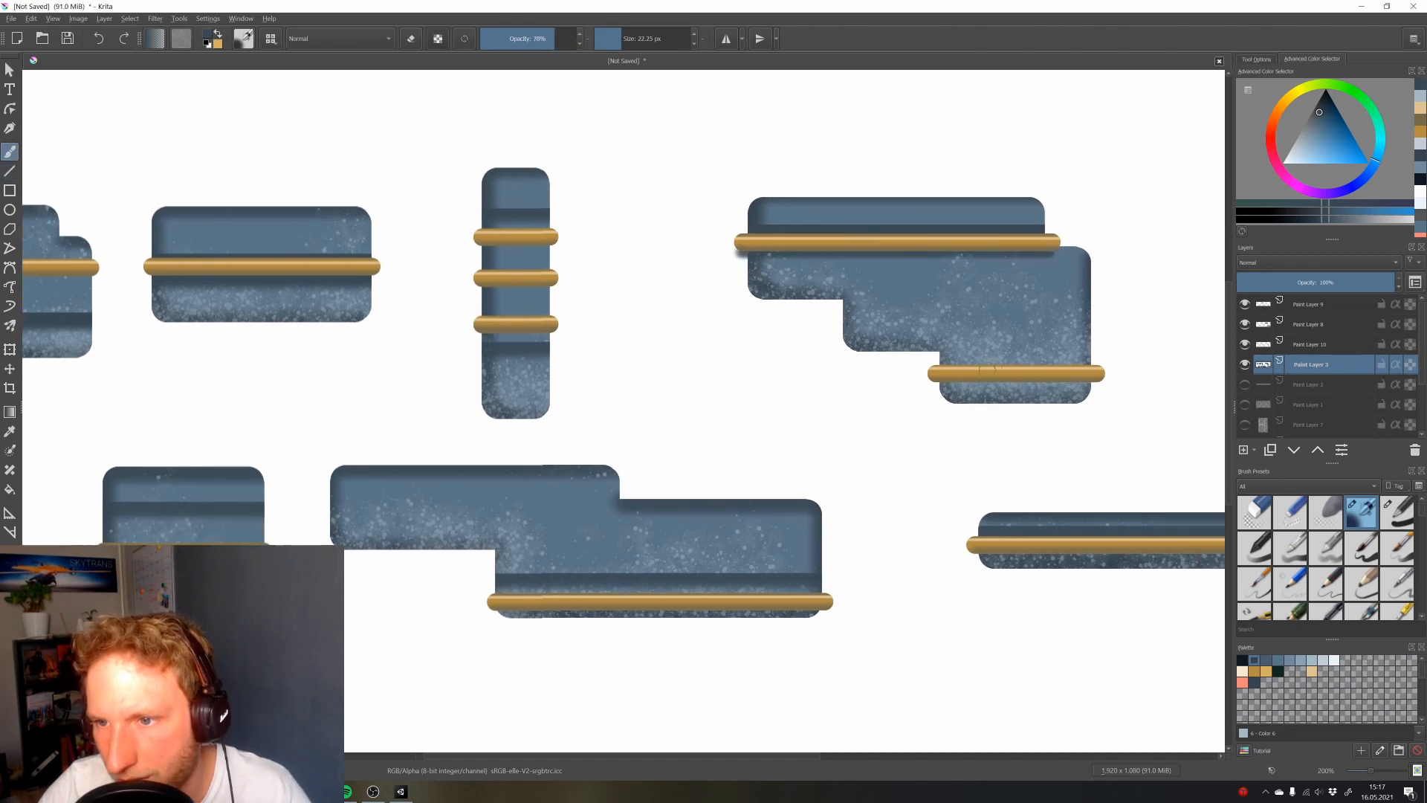
# Select the block shapes from Paint Layer 3 and try shadow lines beneath the large stepped block's stripes inside the selection
pyautogui.keyDown('ctrl'); pyautogui.click(1262, 364); pyautogui.keyUp('ctrl')
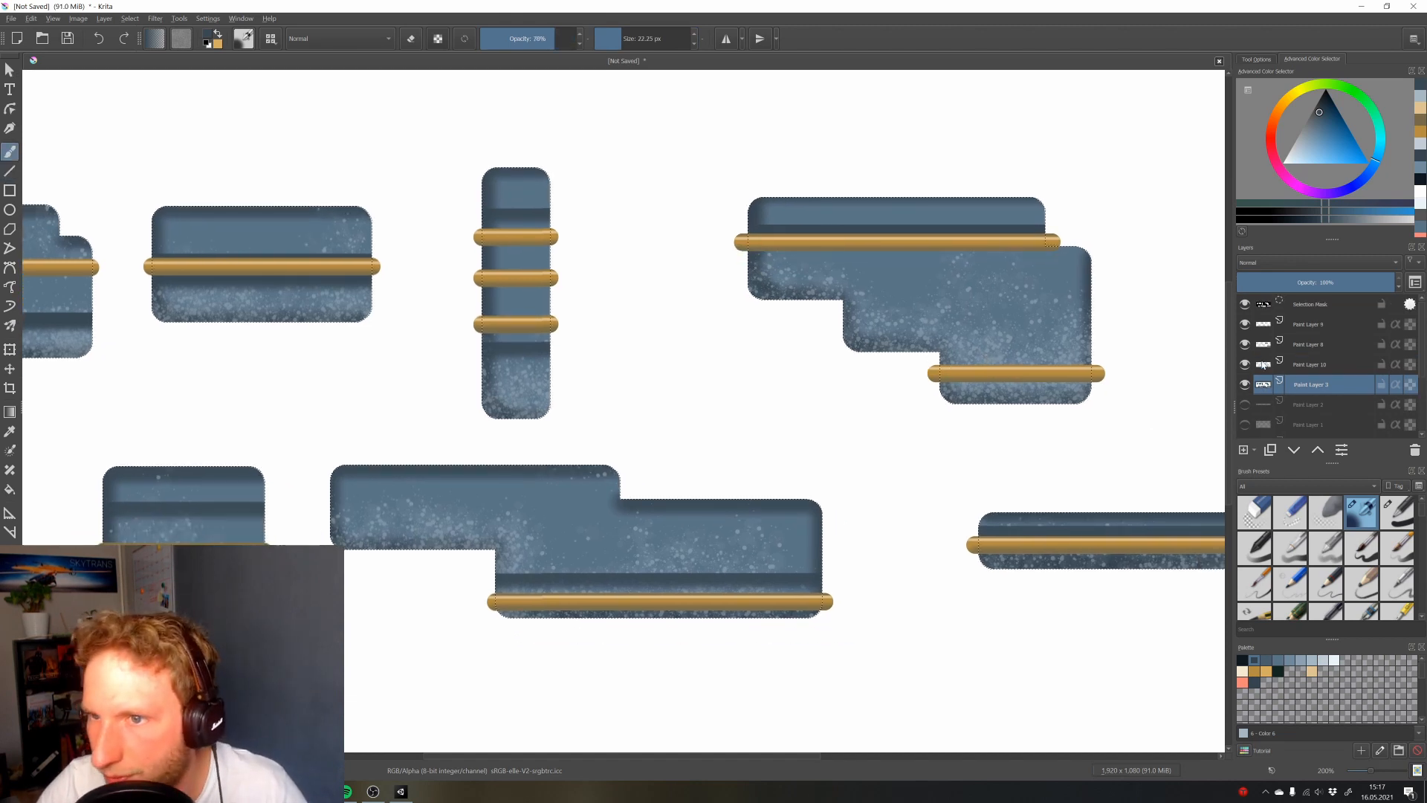
pyautogui.press('v')
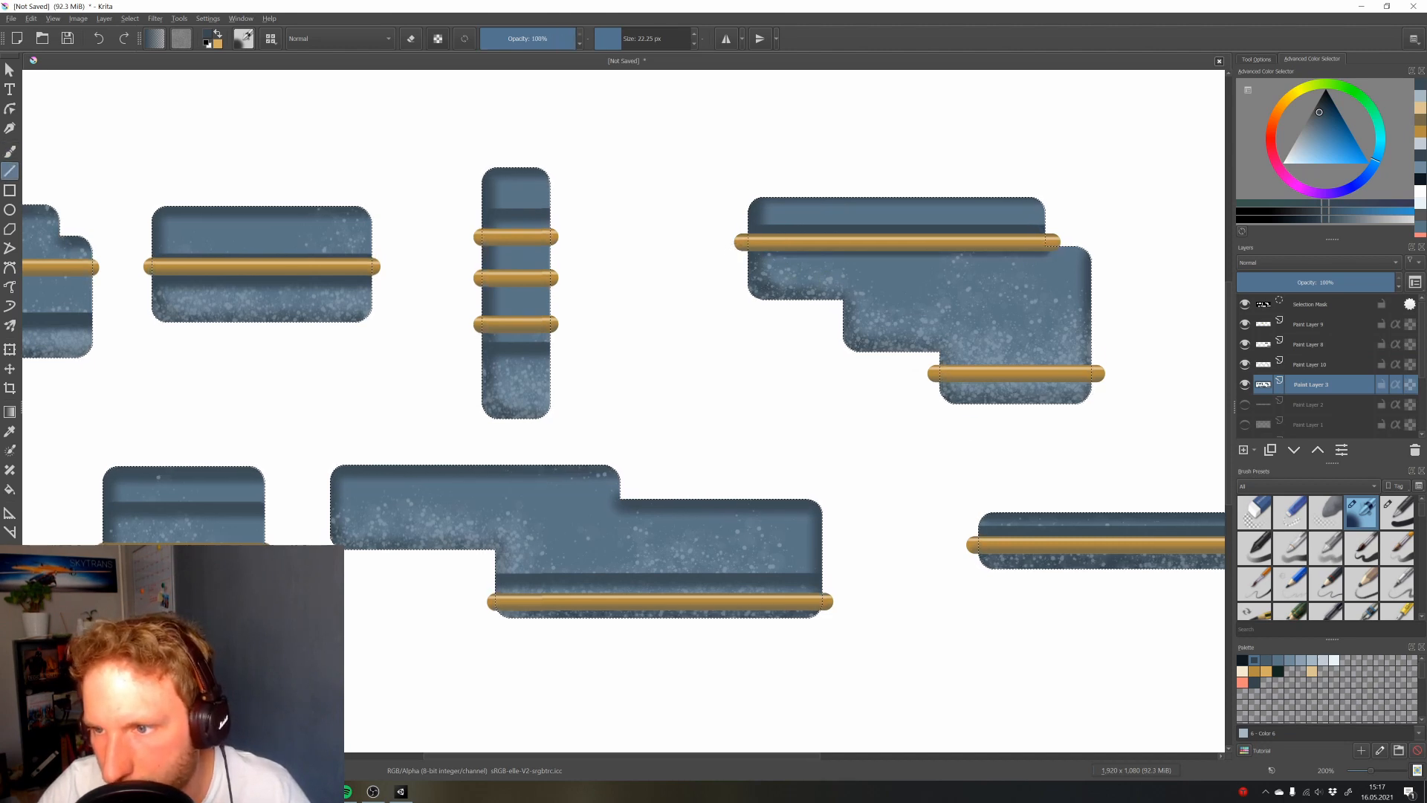
pyautogui.moveTo(1118, 386); pyautogui.dragTo(1117, 386)
pyautogui.press('b')
pyautogui.moveTo(1097, 416); pyautogui.dragTo(1023, 382)
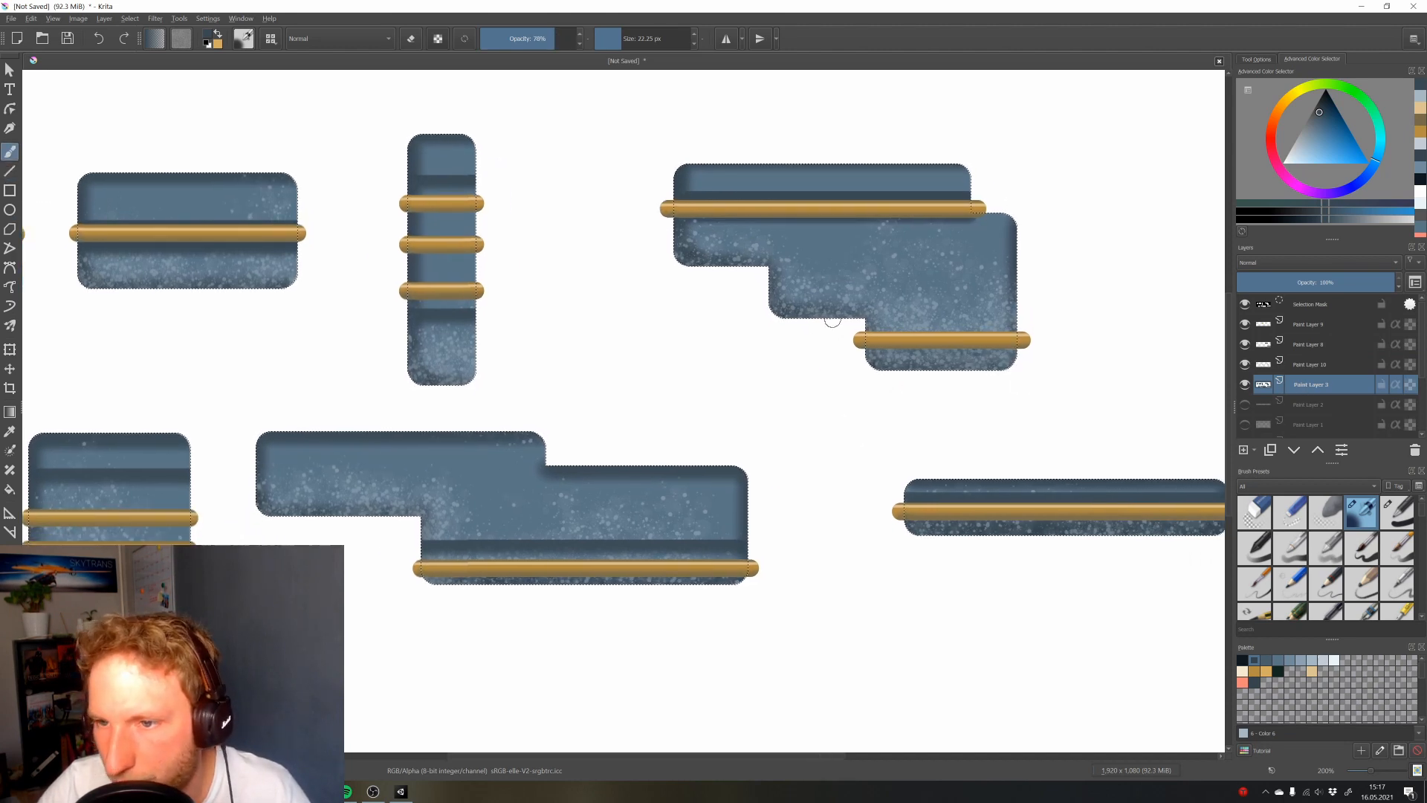
pyautogui.press('v')
pyautogui.press('b')
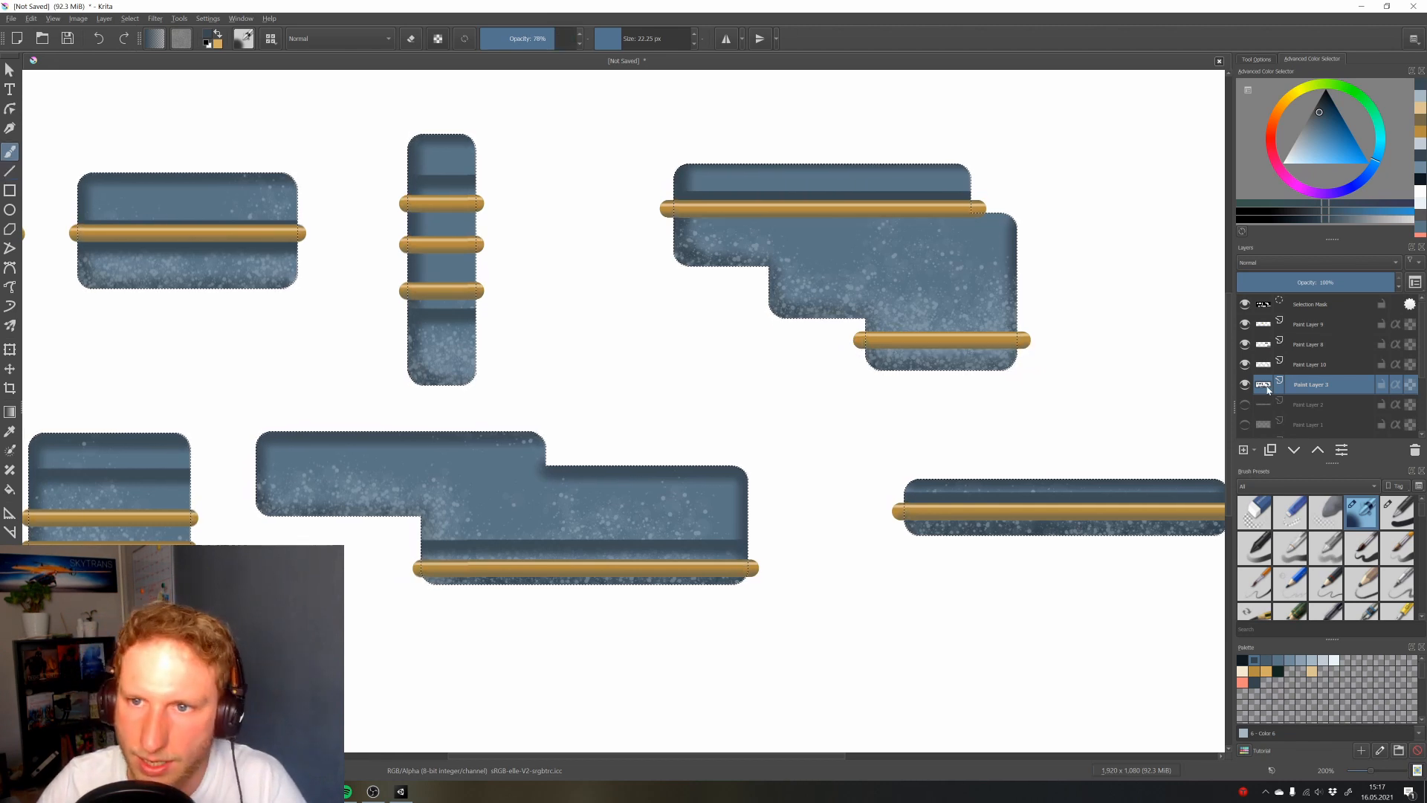
# Add a new layer above Paint Layer 10 and draw a soft dark shadow line under the large stepped block's upper stripe
pyautogui.click(1315, 365)
pyautogui.click(1242, 452)
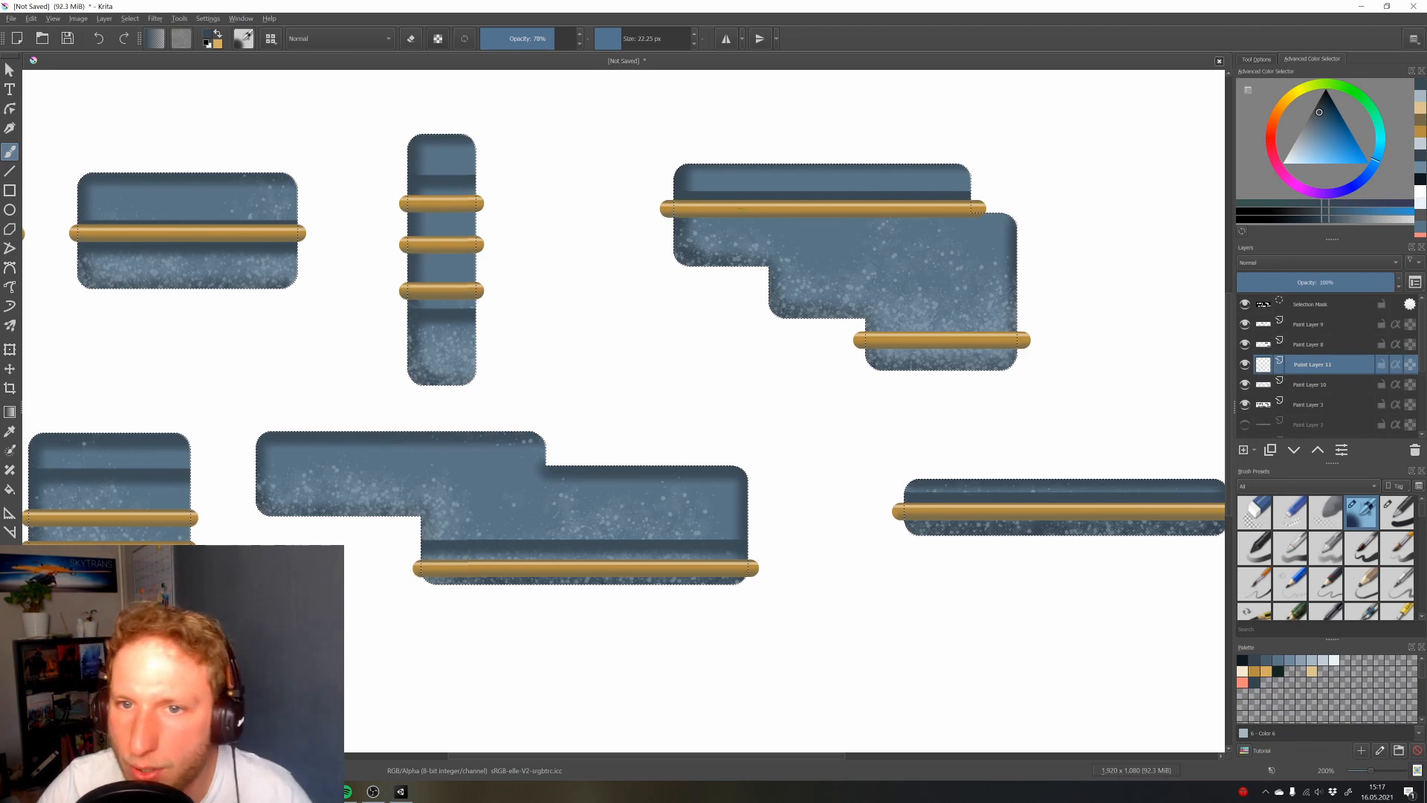
pyautogui.press('v')
pyautogui.moveTo(681, 213); pyautogui.dragTo(972, 214)
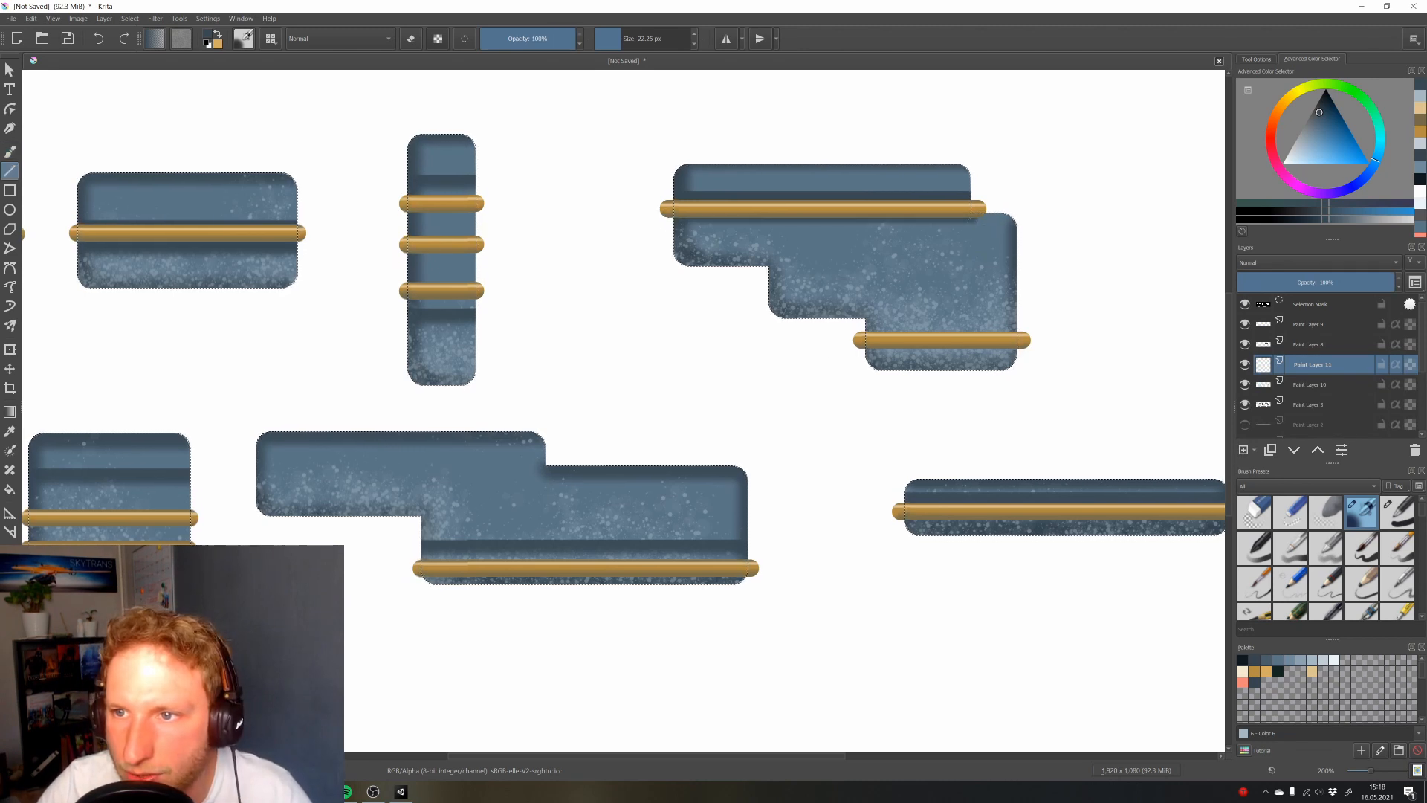
pyautogui.press('b')
pyautogui.press('v')
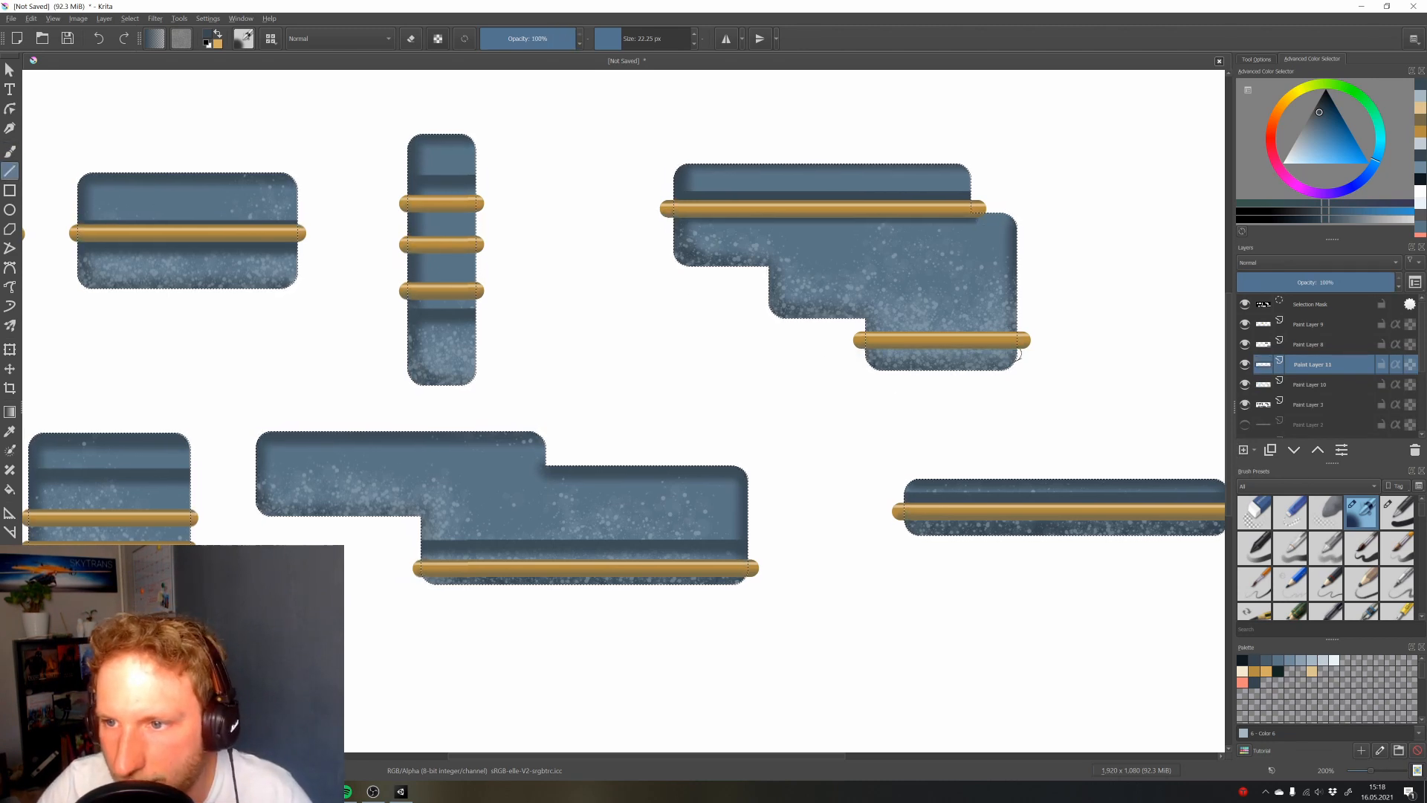
# Draw matching straight shadow lines beneath the large stepped block's lower stripe and the stripes of the lower row, including the square block
pyautogui.moveTo(1013, 353); pyautogui.dragTo(1017, 354)
pyautogui.moveTo(900, 483)
pyautogui.mouseDown()
pyautogui.moveTo(727, 393)
pyautogui.moveTo(1065, 435)
pyautogui.mouseUp()
pyautogui.moveTo(248, 488)
pyautogui.mouseDown()
pyautogui.moveTo(634, 411)
pyautogui.moveTo(970, 413)
pyautogui.mouseUp()
pyautogui.press('v')
pyautogui.moveTo(196, 396); pyautogui.dragTo(859, 410)
pyautogui.press('v')
pyautogui.press('v')
pyautogui.moveTo(671, 368); pyautogui.dragTo(844, 373)
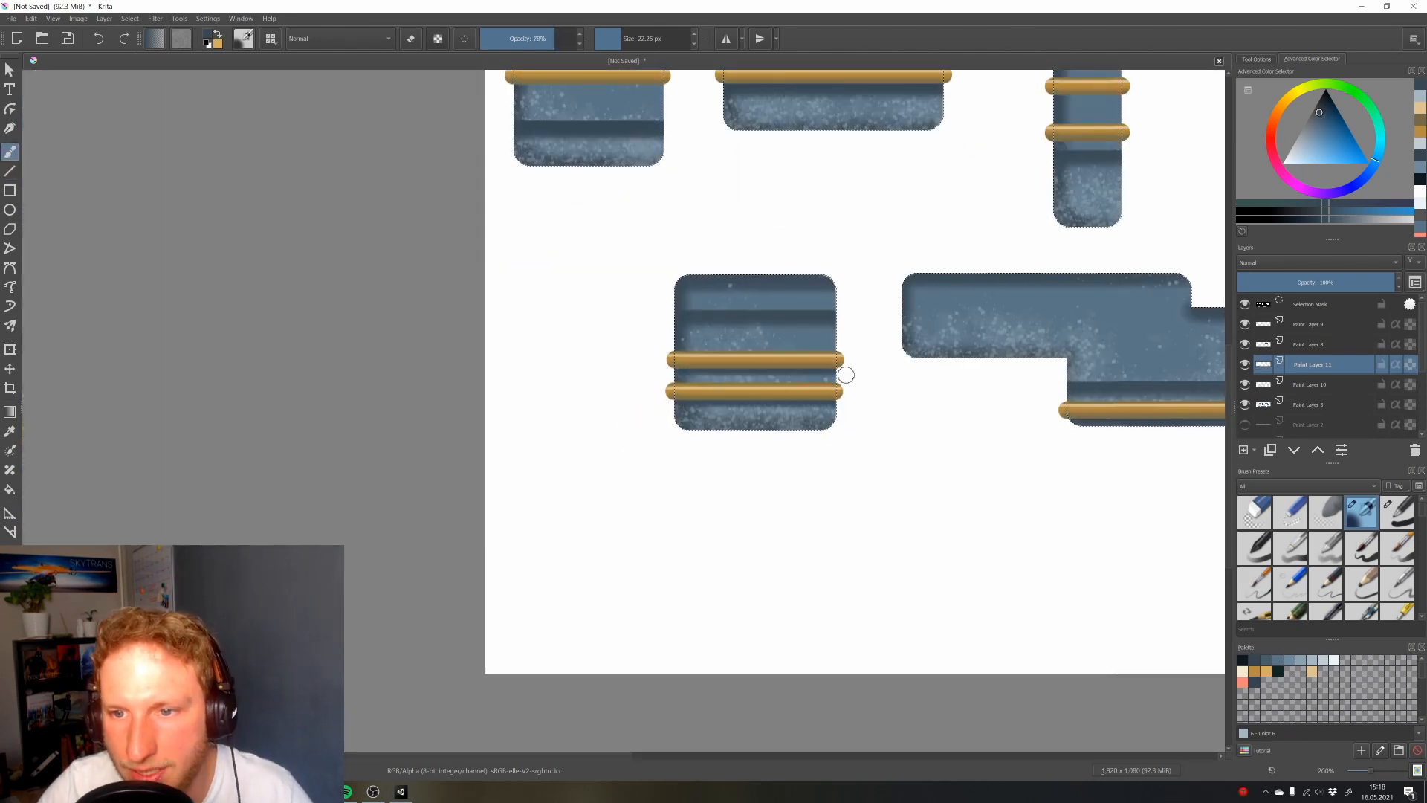
# Draw one straight shadow line running beneath the gold stripes of the small stepped block and the wide block
pyautogui.moveTo(539, 240); pyautogui.dragTo(684, 414)
pyautogui.press('v')
pyautogui.moveTo(655, 261); pyautogui.dragTo(1141, 262)
pyautogui.press('v')
# Draw straight shadow lines beneath each of the three gold stripes on the tall narrow block
pyautogui.moveTo(1050, 267); pyautogui.dragTo(728, 274)
pyautogui.press('v')
pyautogui.moveTo(873, 239); pyautogui.dragTo(1002, 238)
pyautogui.press('v')
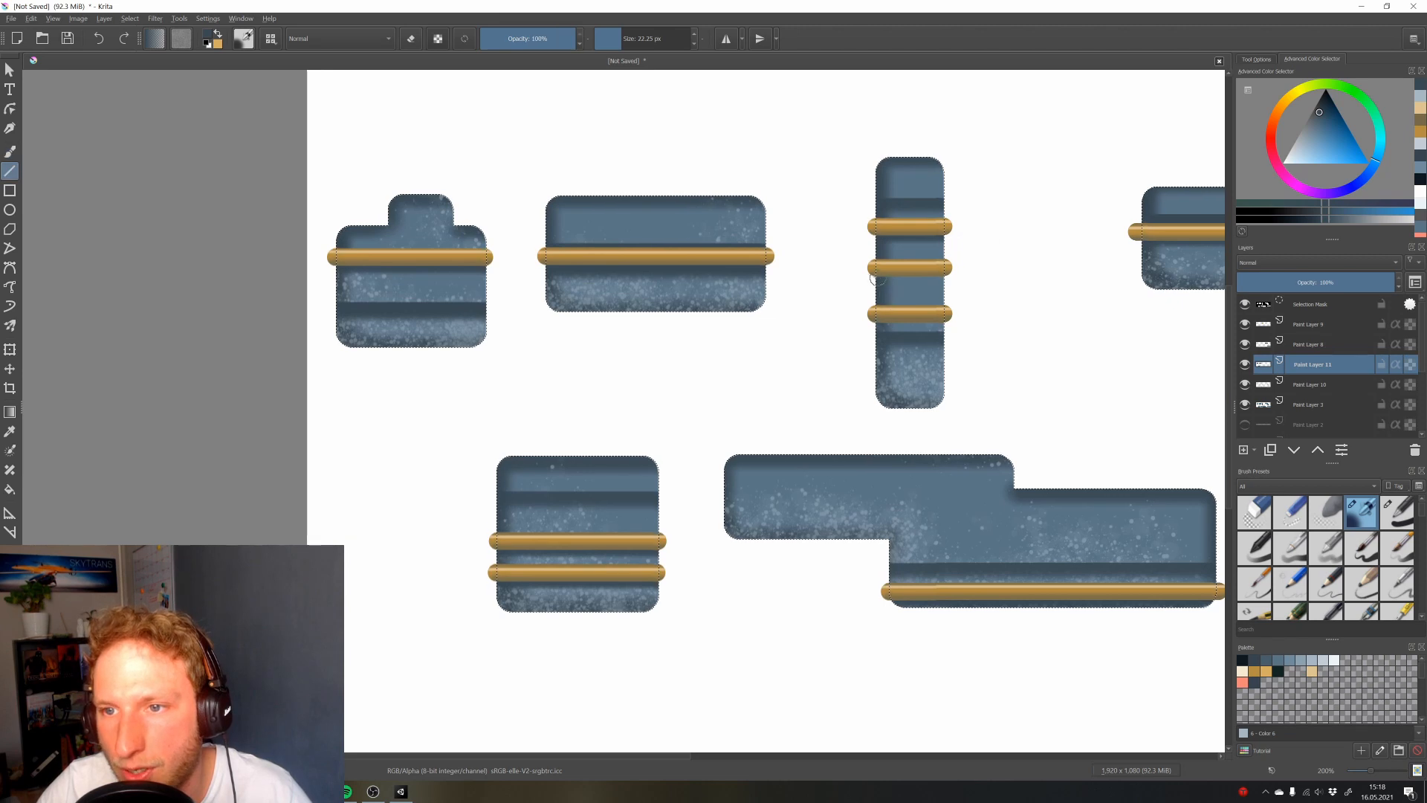
pyautogui.moveTo(869, 278); pyautogui.dragTo(1024, 274)
pyautogui.press('v')
pyautogui.moveTo(877, 324); pyautogui.dragTo(1004, 327)
# Lower the stripe-shadow layer's opacity to about 70% and clear the selection around the blocks
pyautogui.moveTo(933, 336); pyautogui.dragTo(569, 345)
pyautogui.moveTo(1299, 290)
pyautogui.mouseDown()
pyautogui.moveTo(1364, 286)
pyautogui.moveTo(1350, 286)
pyautogui.mouseUp()
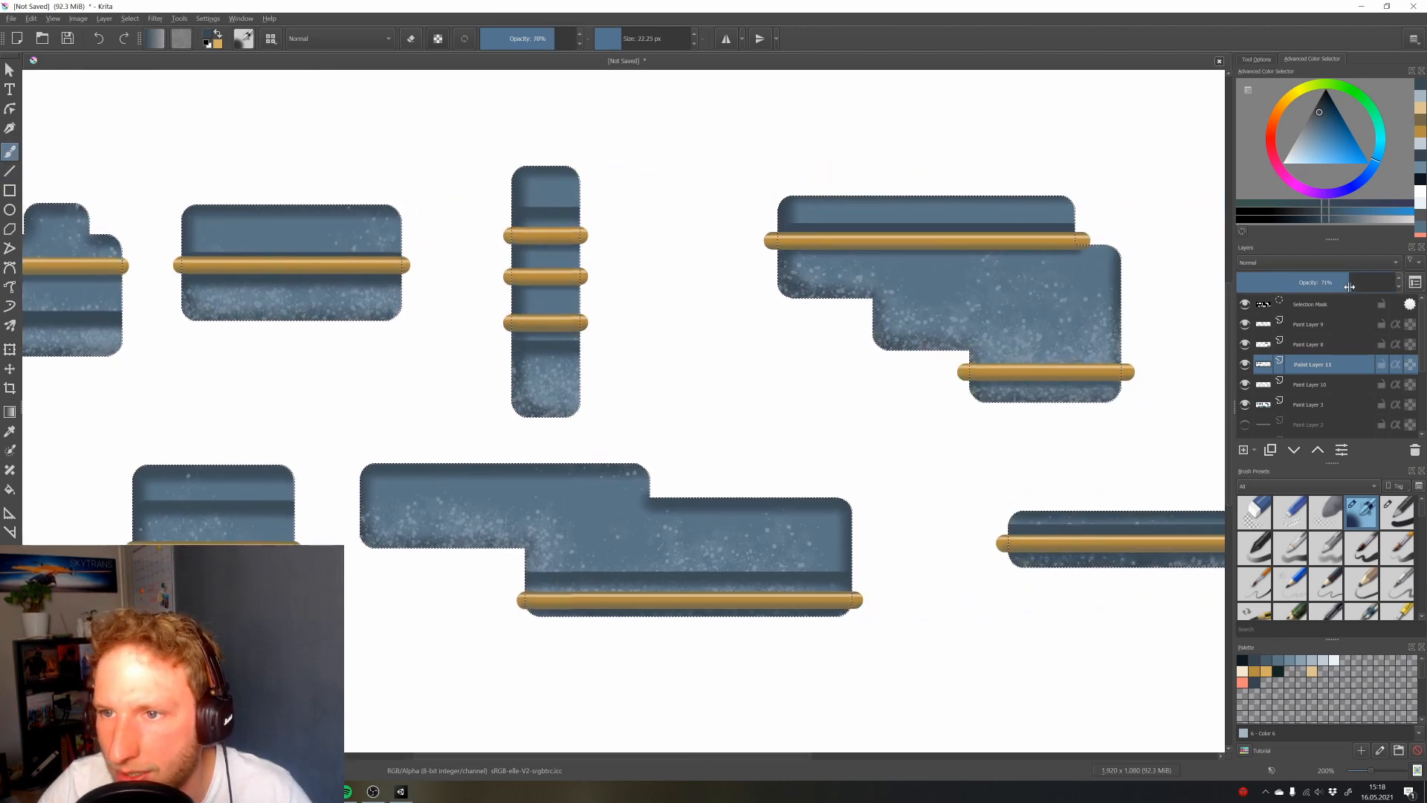
pyautogui.scroll(-5, 921, 401)
pyautogui.scroll(1, 908, 387)
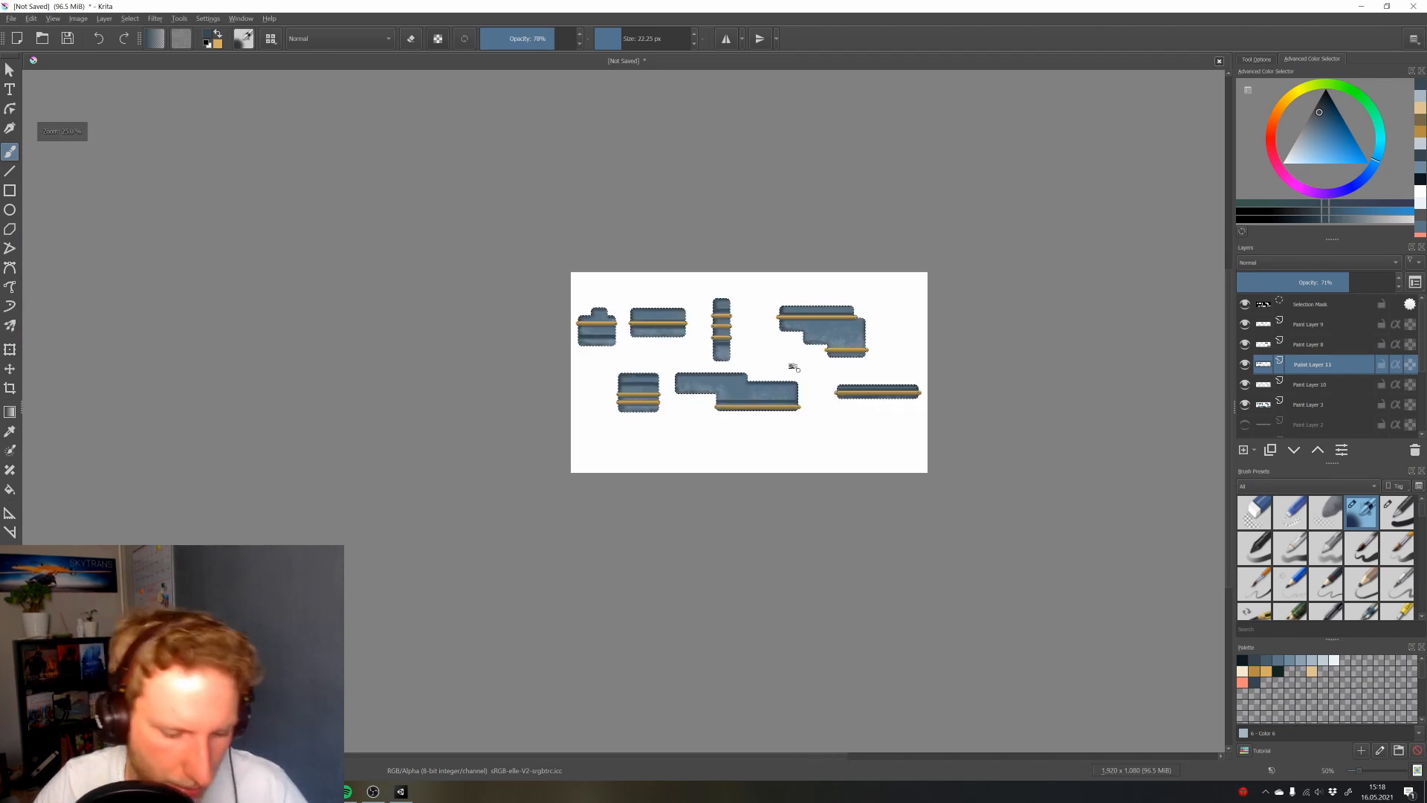
pyautogui.hotkey('ctrl', 'shift', 'a')
pyautogui.scroll(2, 976, 430)
pyautogui.moveTo(976, 431); pyautogui.dragTo(998, 435)
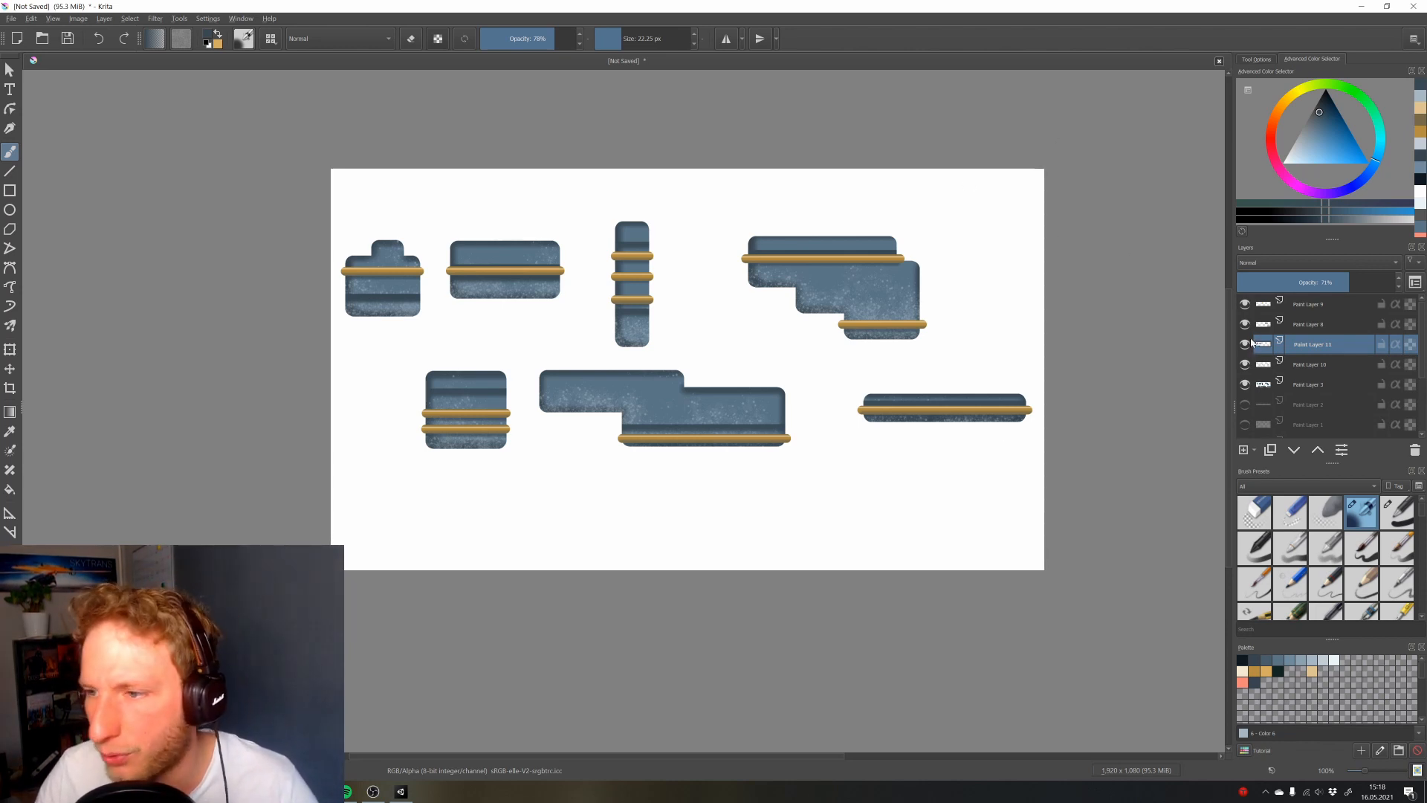
# Merge the five block layers, from Paint Layer 9 down to Paint Layer 3, into a single layer
pyautogui.click(1317, 305)
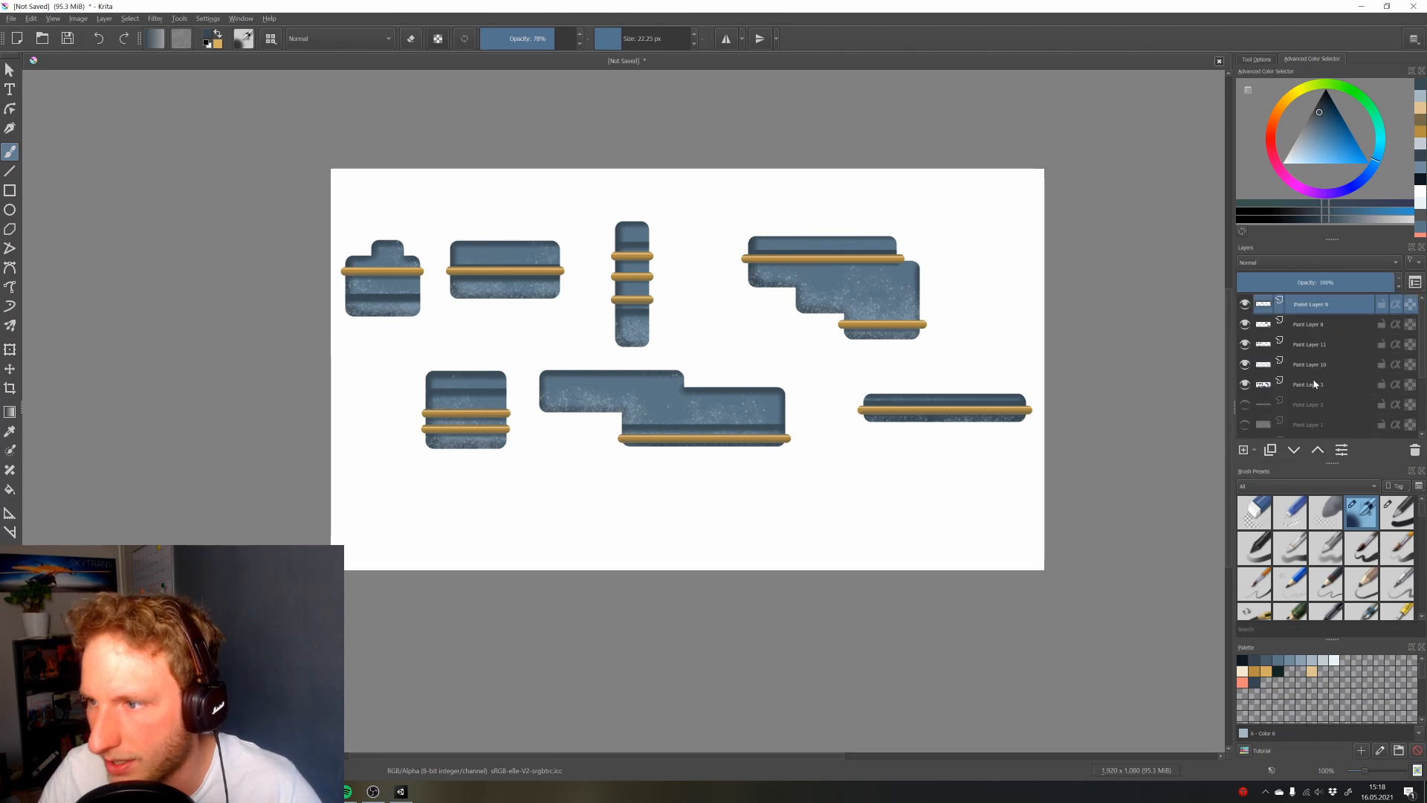
pyautogui.keyDown('shift'); pyautogui.click(1315, 385); pyautogui.keyUp('shift')
pyautogui.rightClick(1306, 319)
pyautogui.click(1293, 436)
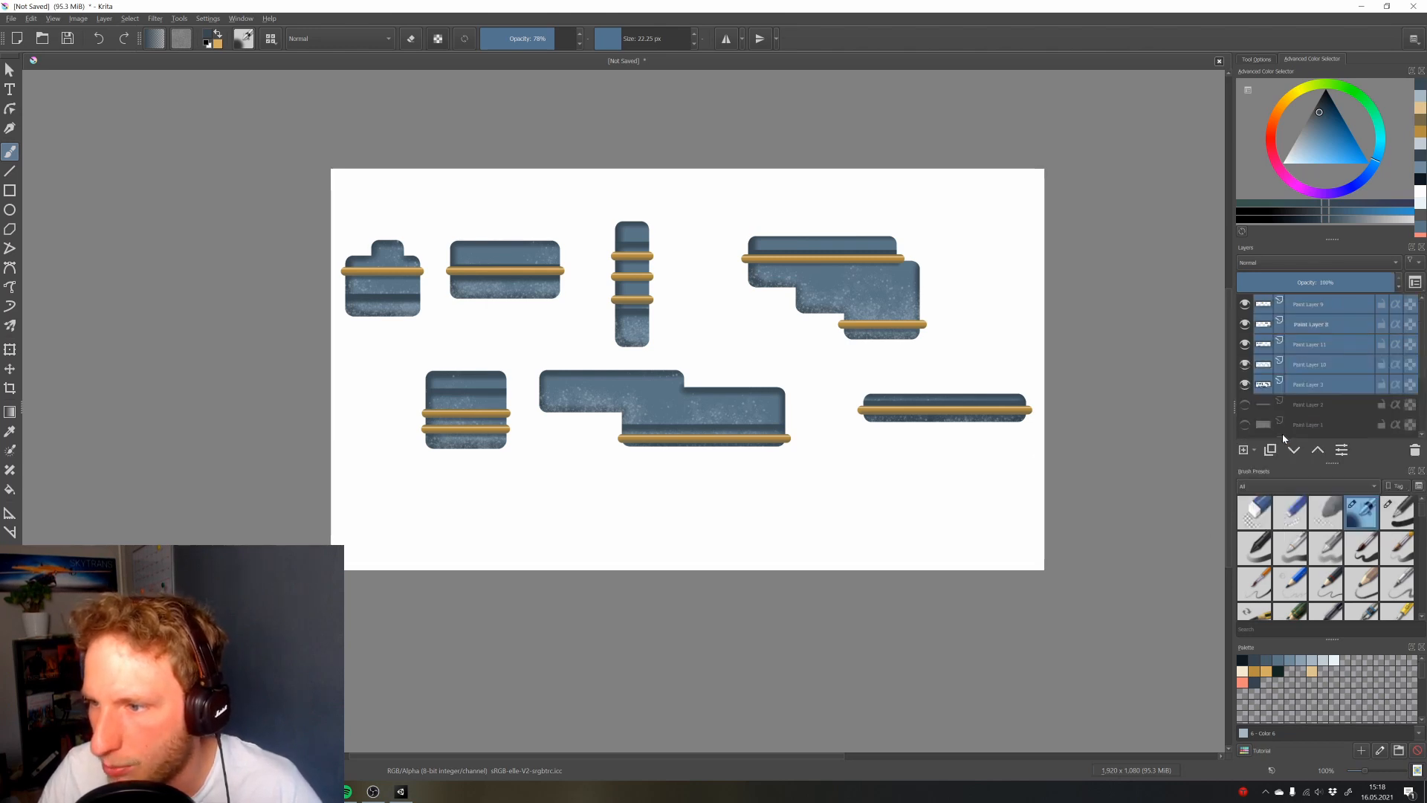
# Check the merged blocks against Paint Layer 2, then hide both and show only Paint Layer 1's wide blue band
pyautogui.click(1247, 306)
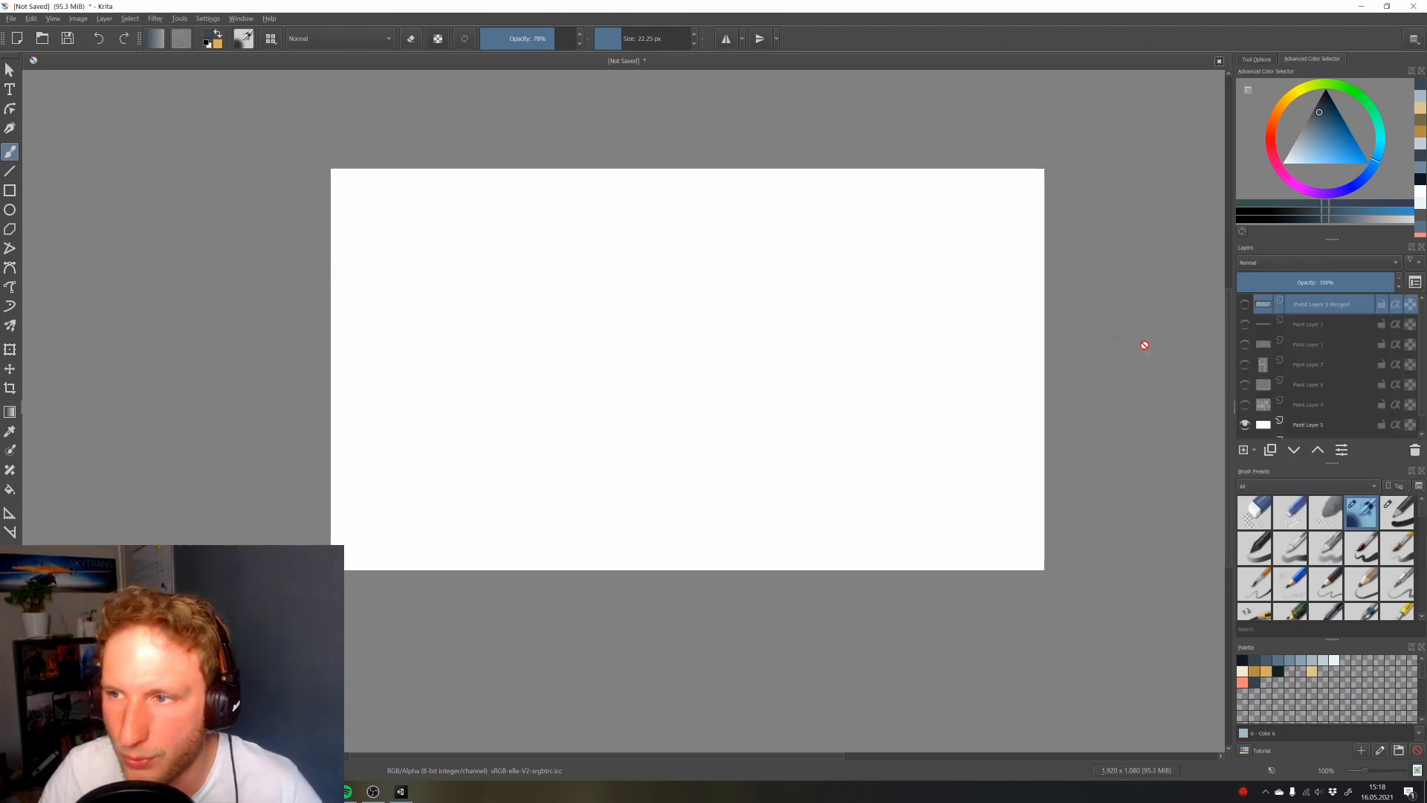
pyautogui.click(1245, 305)
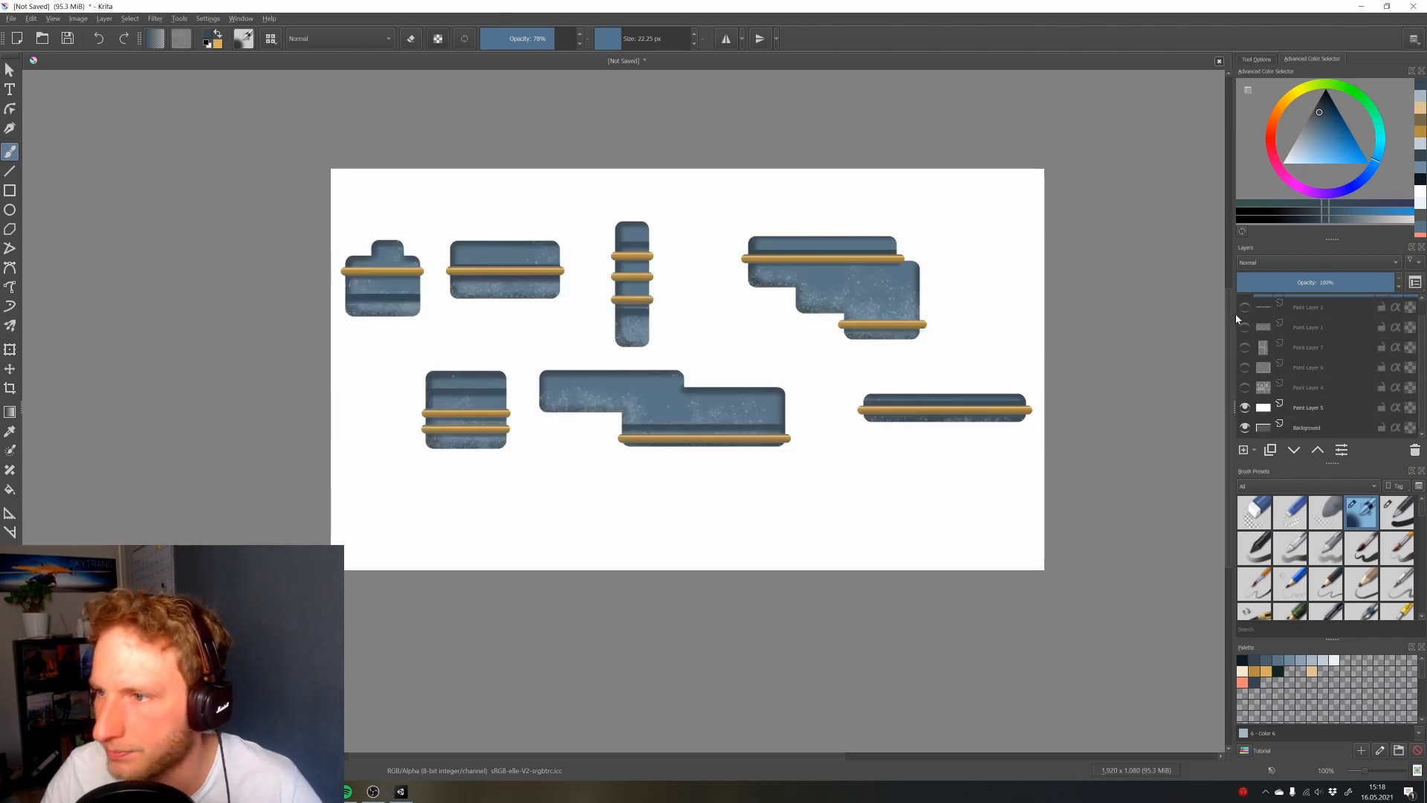
pyautogui.click(1245, 325)
pyautogui.click(1246, 306)
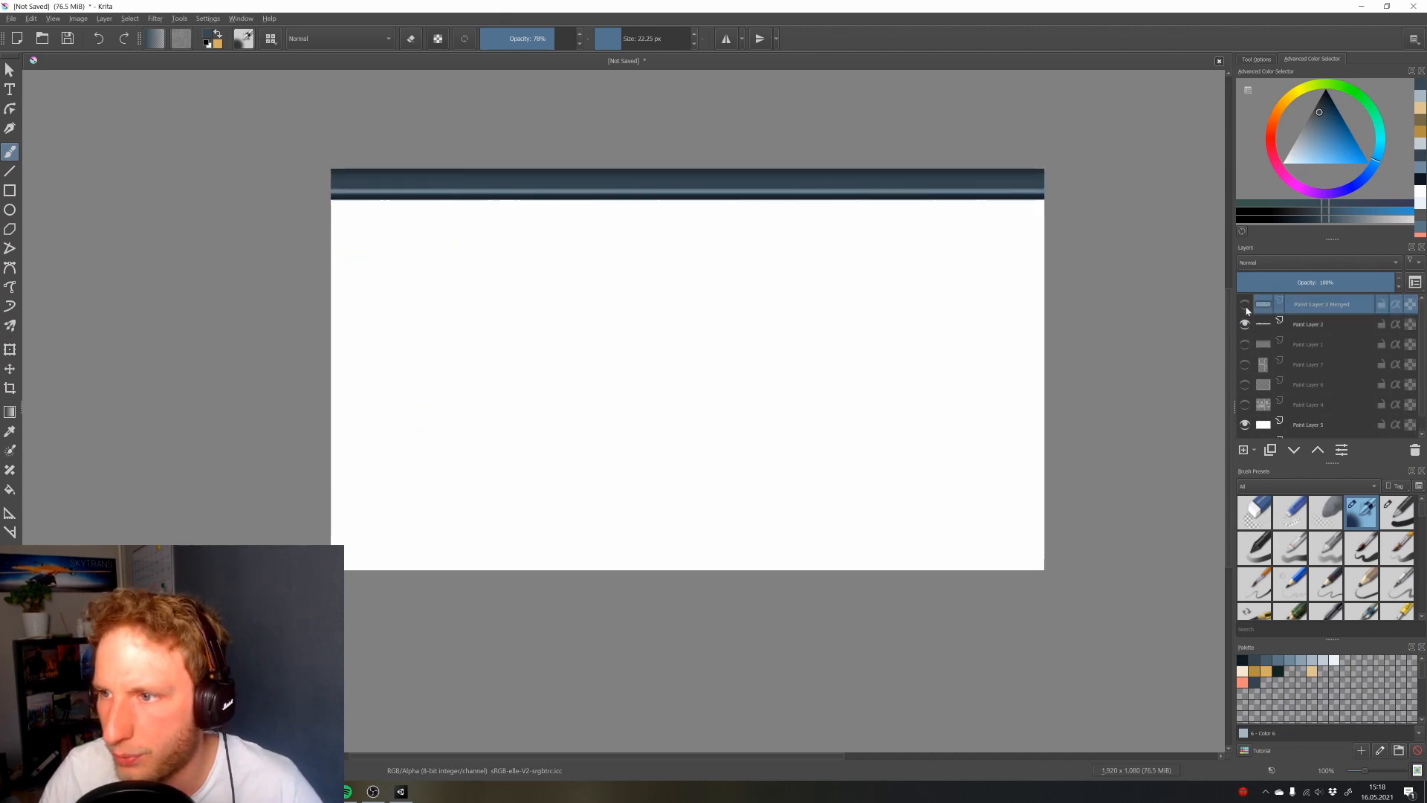
pyautogui.click(1245, 305)
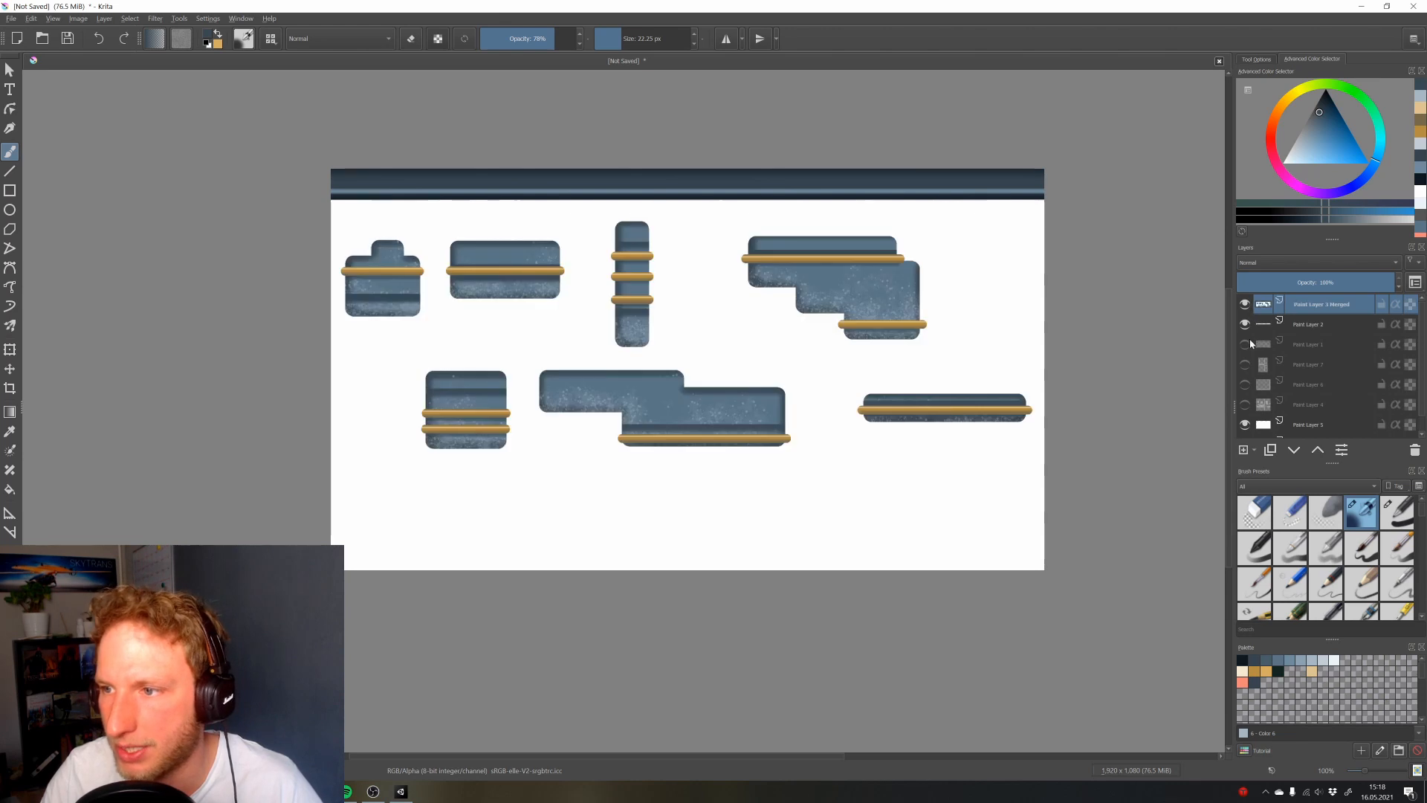
pyautogui.click(1245, 325)
pyautogui.click(1245, 305)
pyautogui.click(1245, 345)
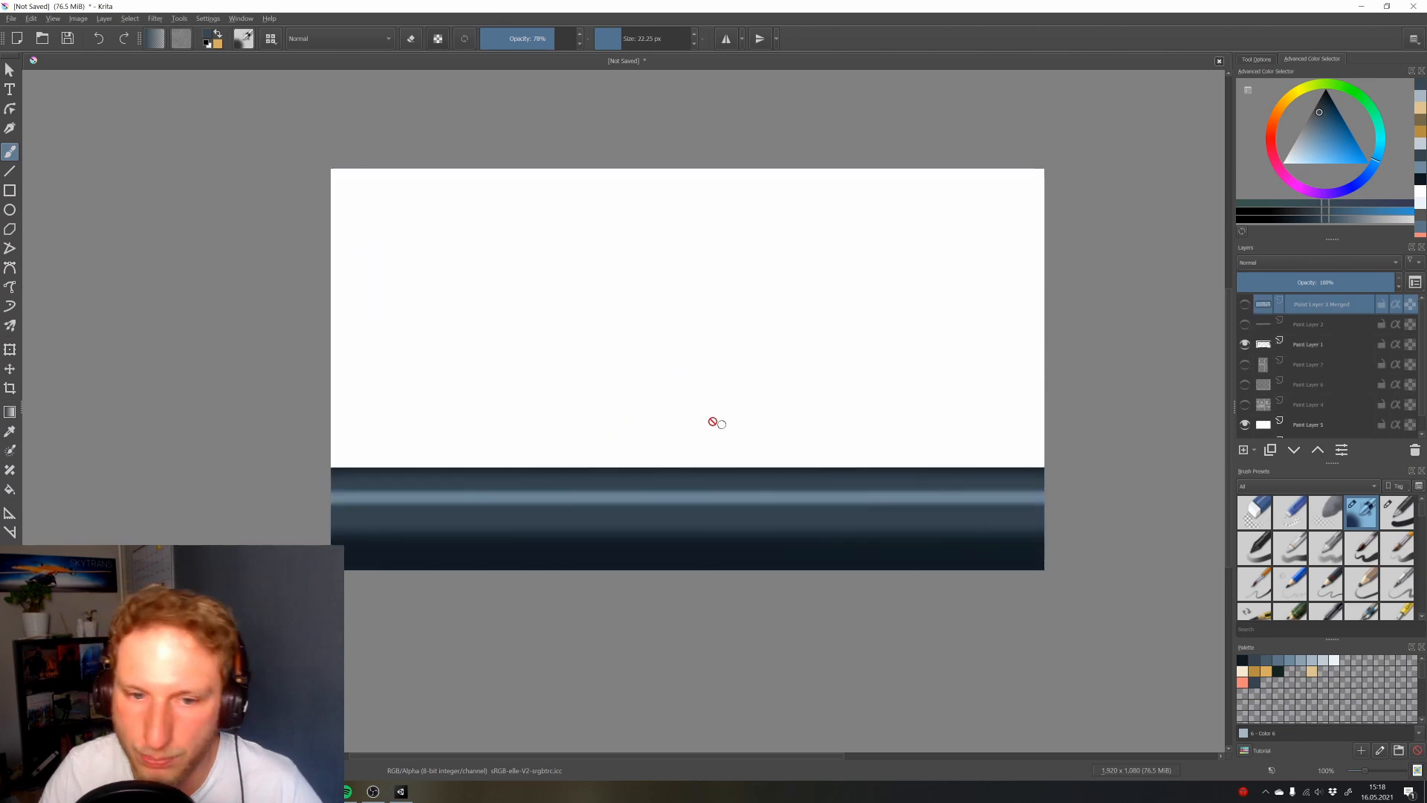
# Pick the light gold, enlarge the brush, and add a new active layer above Paint Layer 1, with that layer's painted area selected
pyautogui.click(1266, 671)
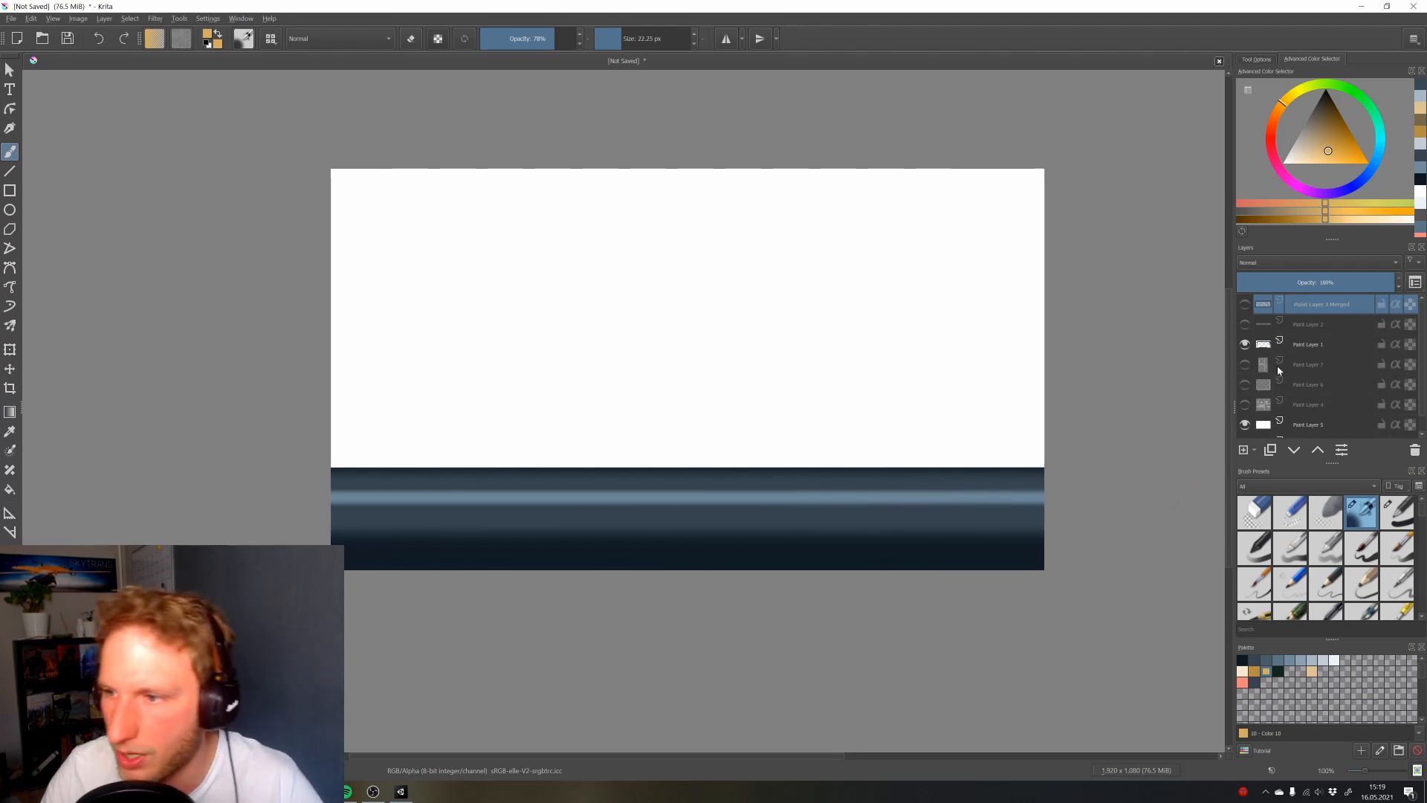
pyautogui.click(1272, 346)
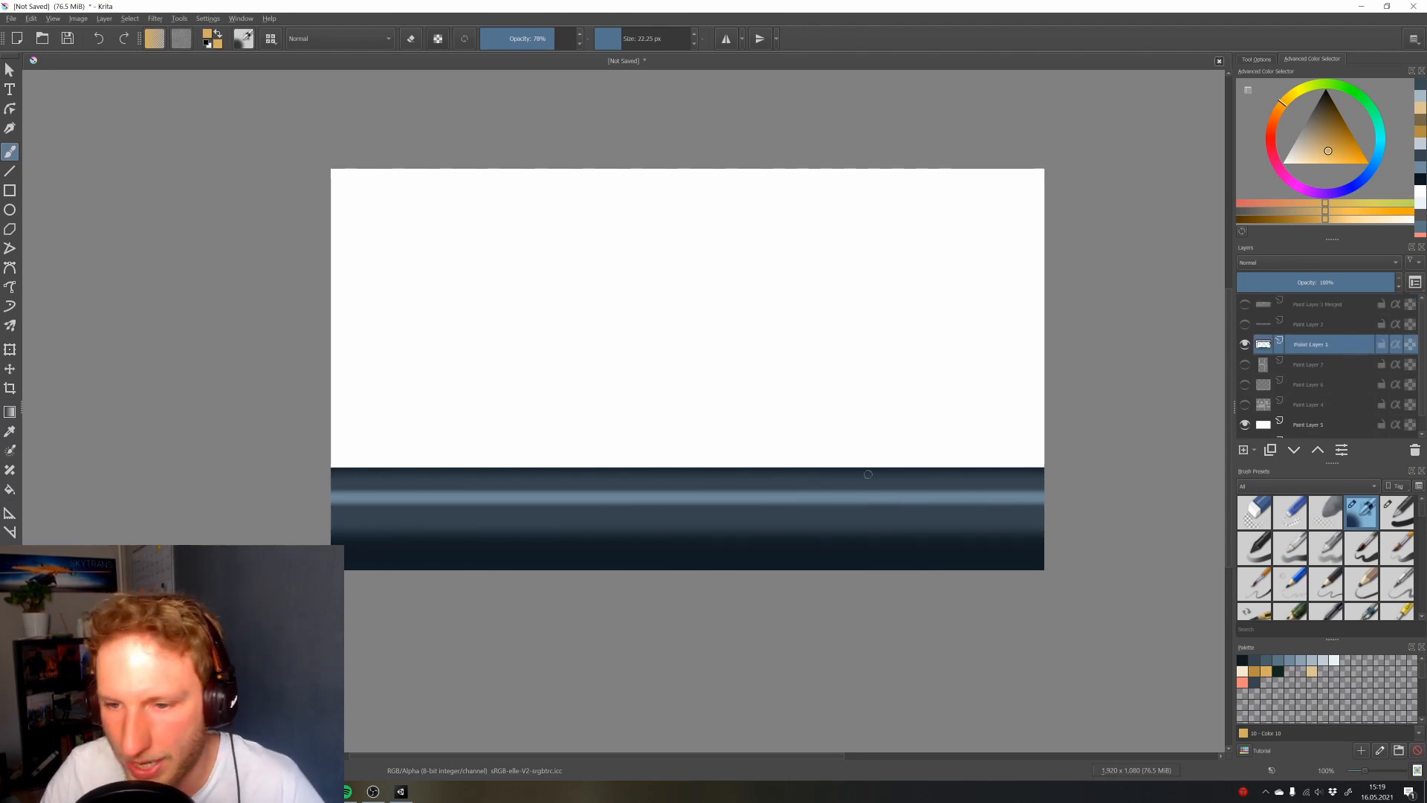
pyautogui.click(632, 41)
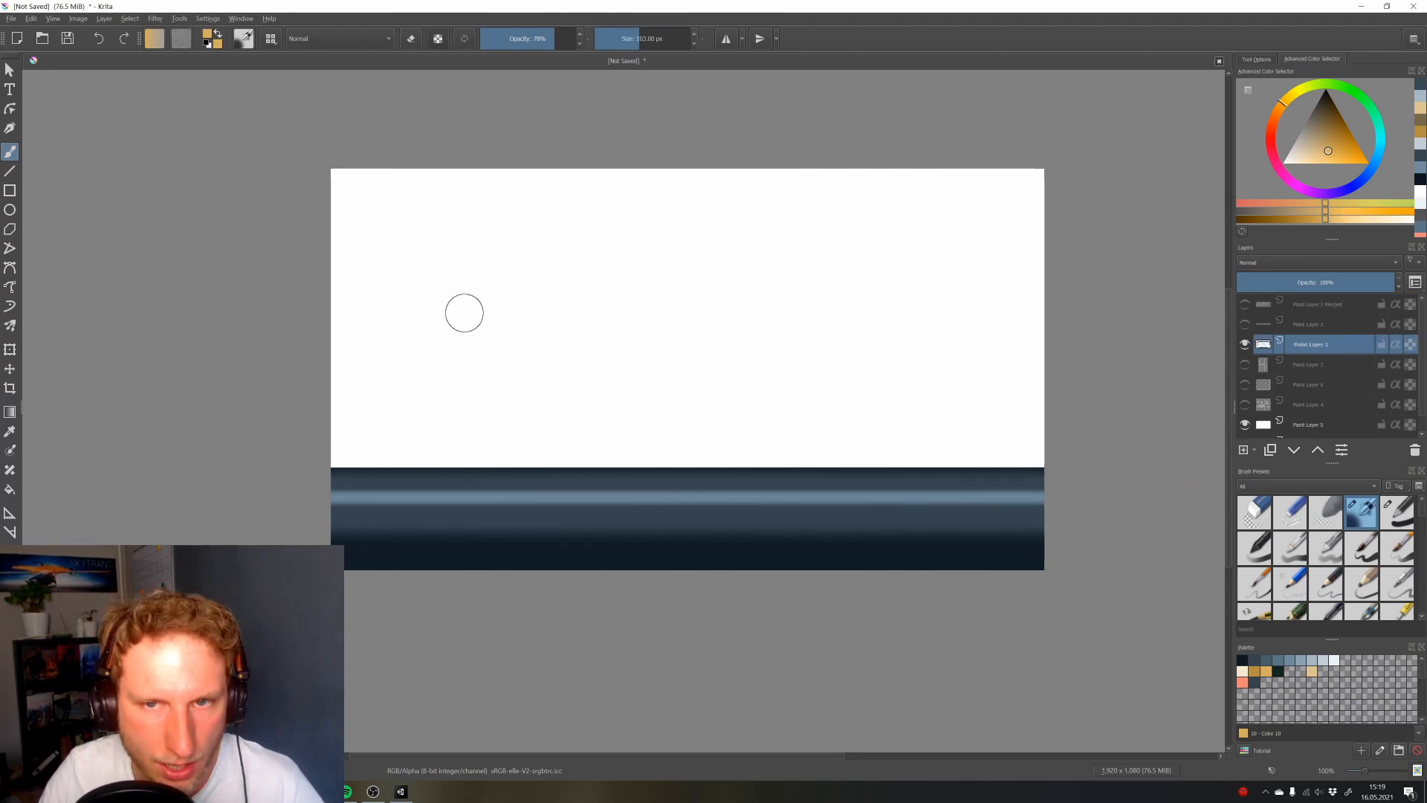
pyautogui.click(631, 37)
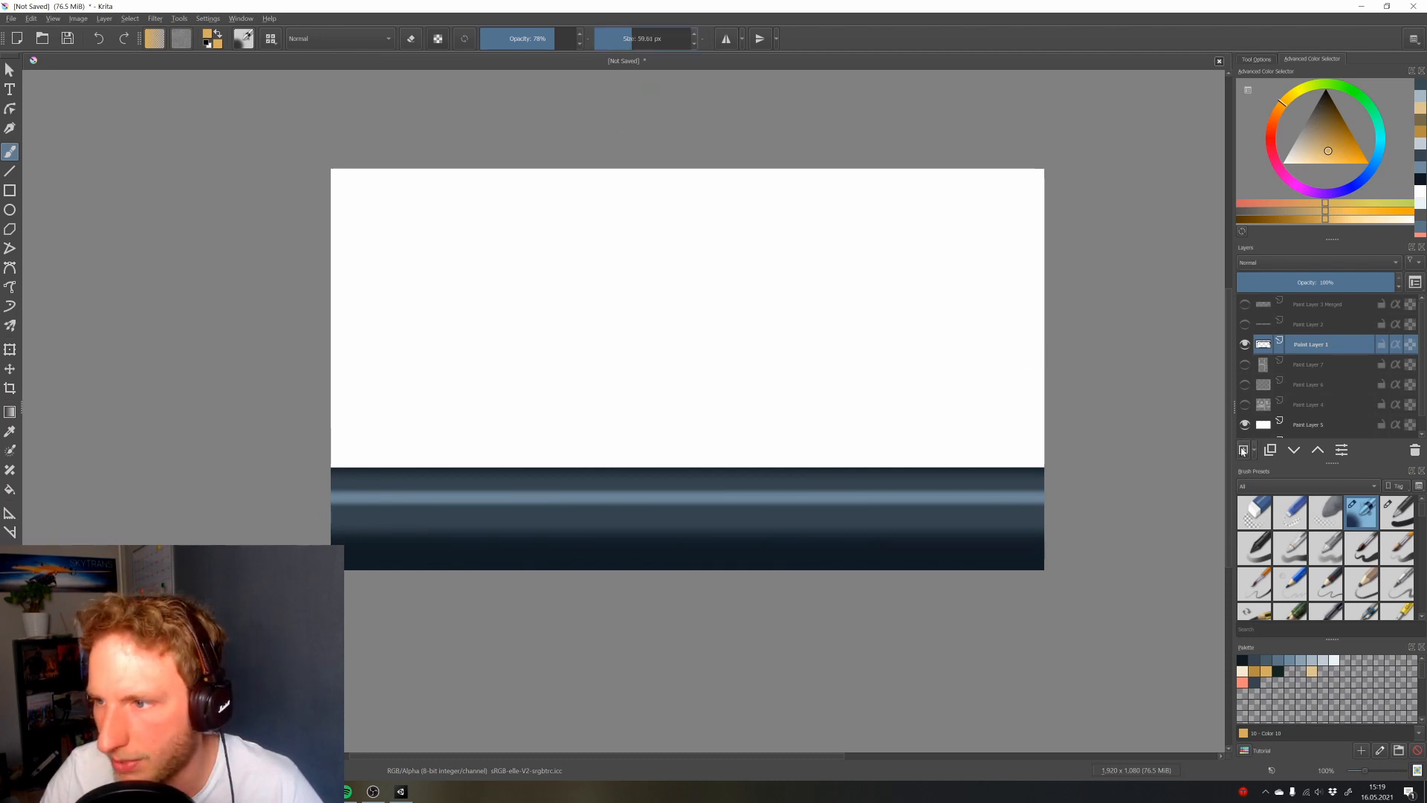
pyautogui.click(1244, 451)
pyautogui.keyDown('ctrl'); pyautogui.click(1266, 367); pyautogui.keyUp('ctrl')
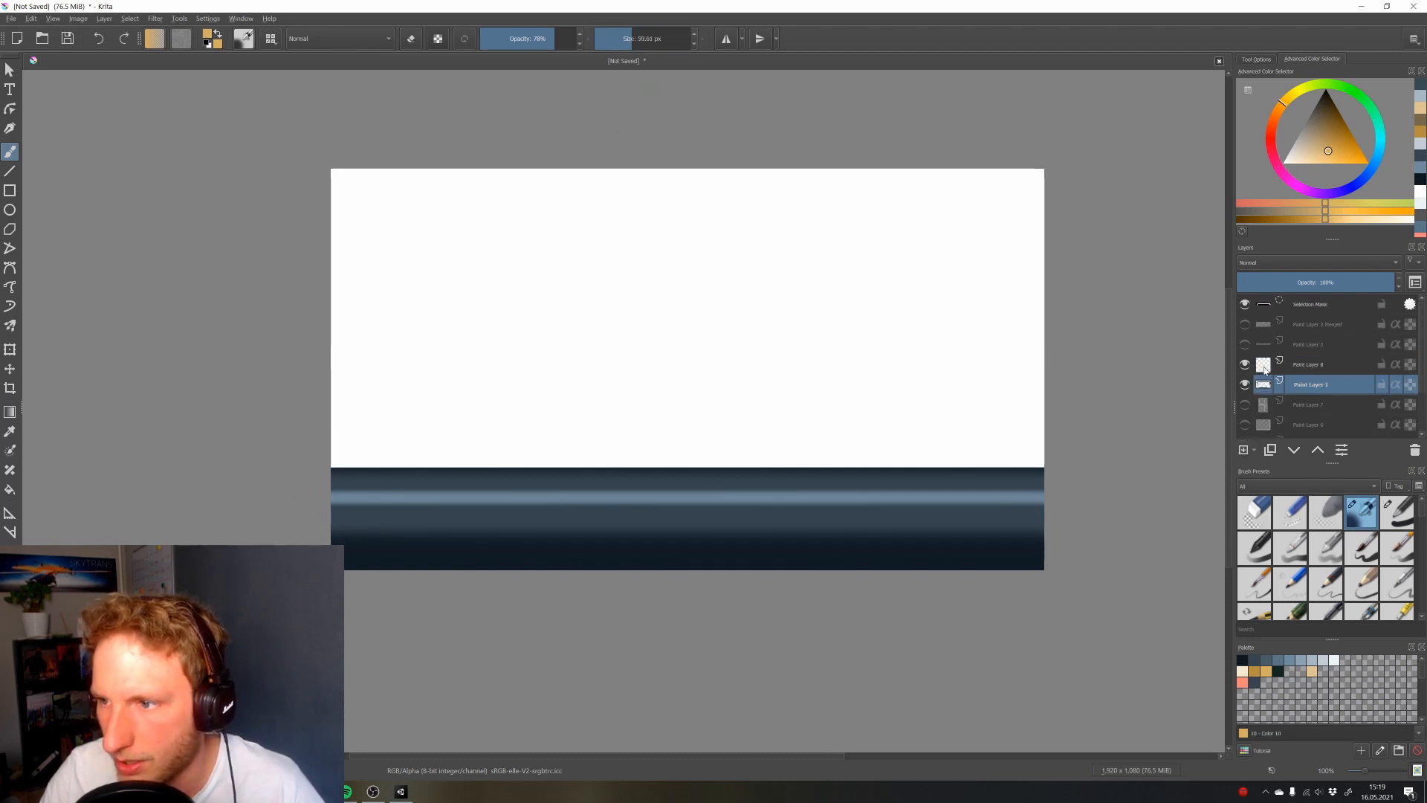
pyautogui.press('pageup')
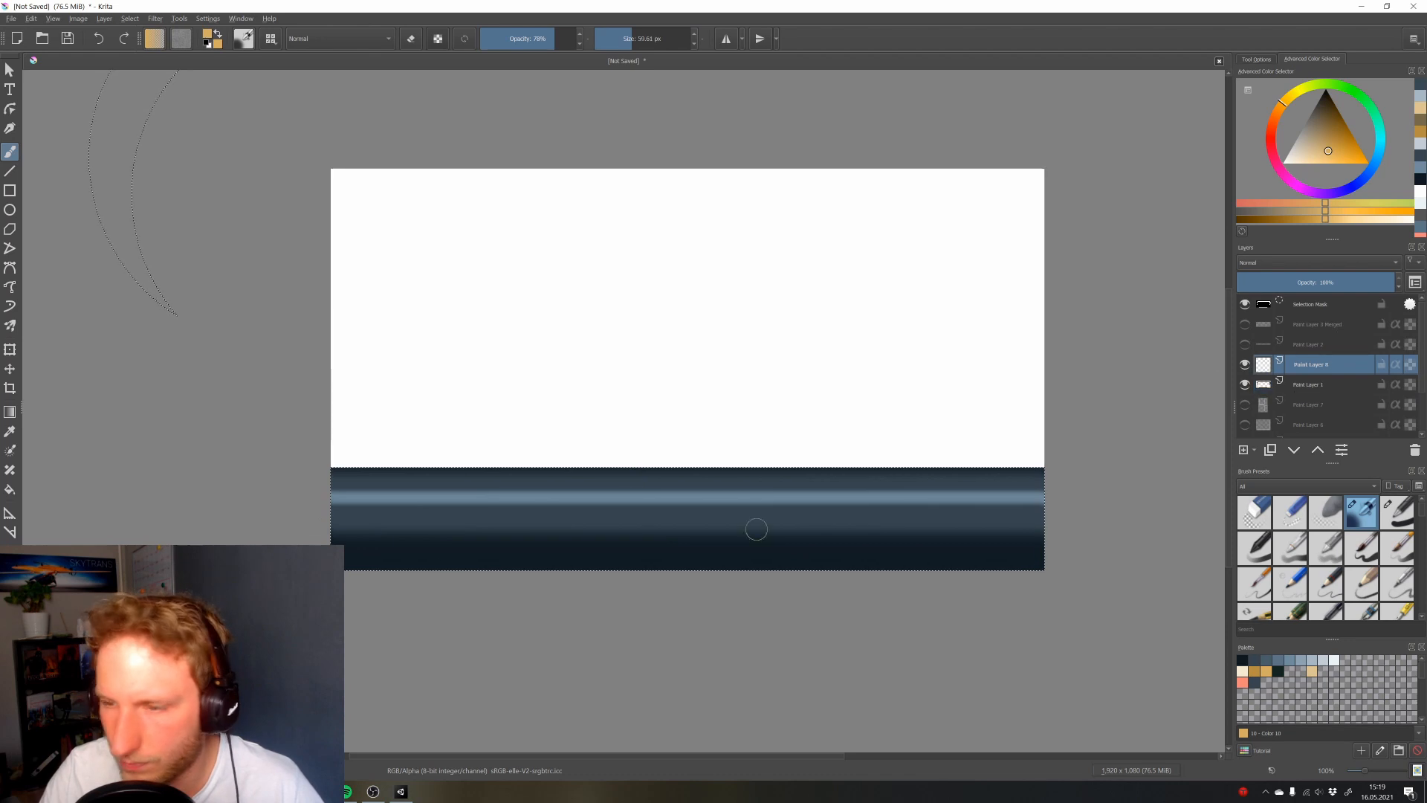
# Try a soft-edged straight gold stripe across the upper part of the blue band
pyautogui.press('v')
pyautogui.moveTo(1064, 495); pyautogui.dragTo(1064, 492)
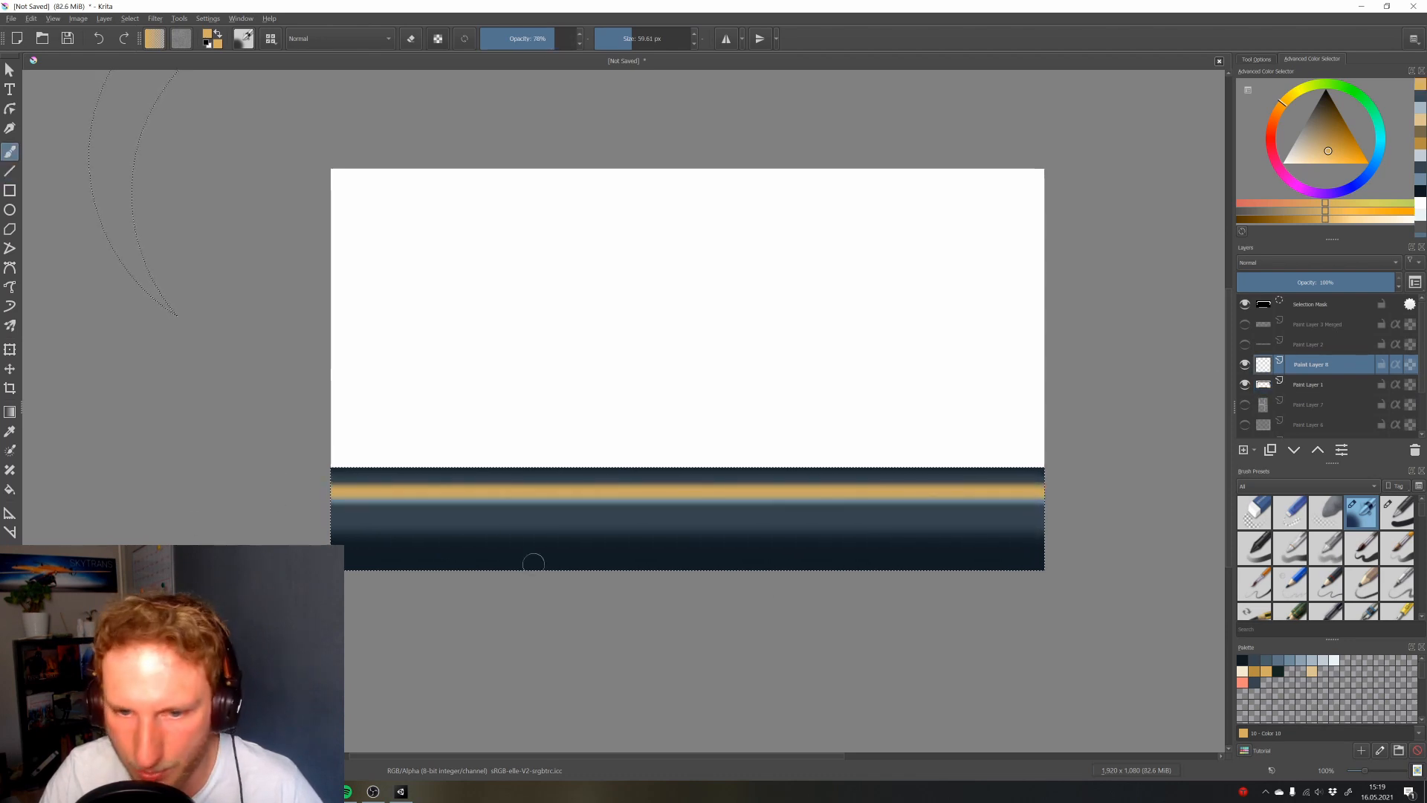
pyautogui.hotkey('ctrl', 'z')
# Switch to a hard-edged brush of about 52 px and draw two straight gold stripes across the band's upper and lower parts
pyautogui.click(1407, 523)
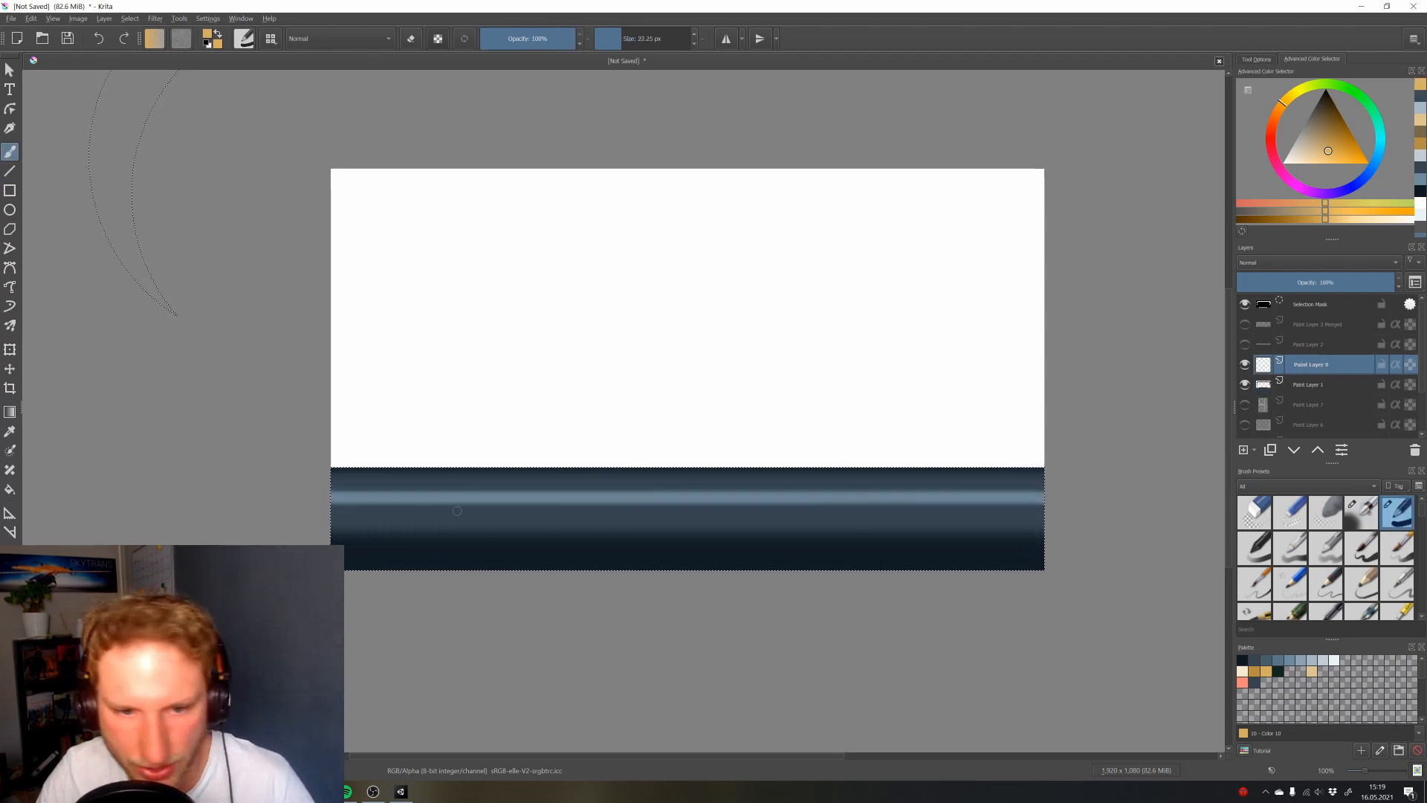
pyautogui.click(629, 34)
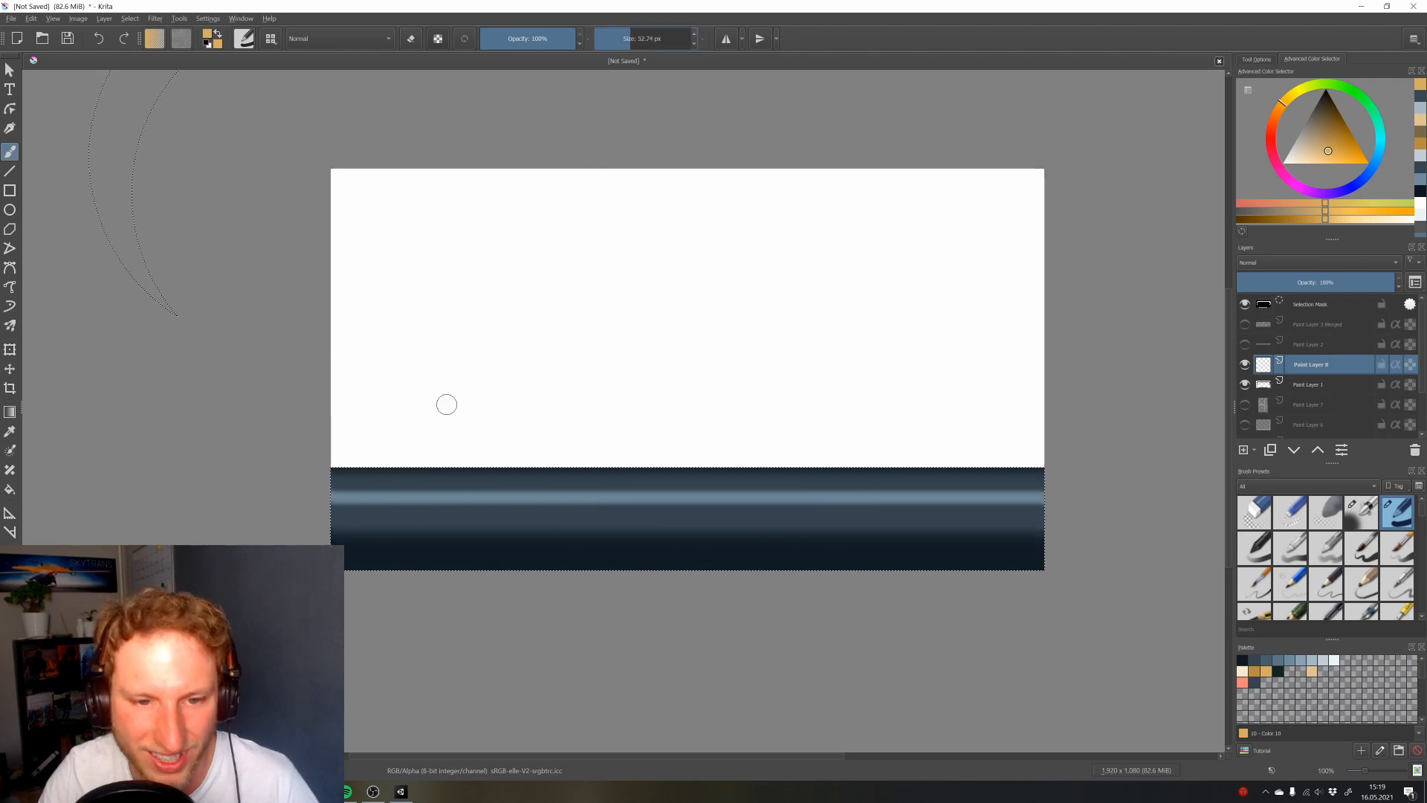
pyautogui.press('v')
pyautogui.moveTo(308, 487); pyautogui.dragTo(1032, 484)
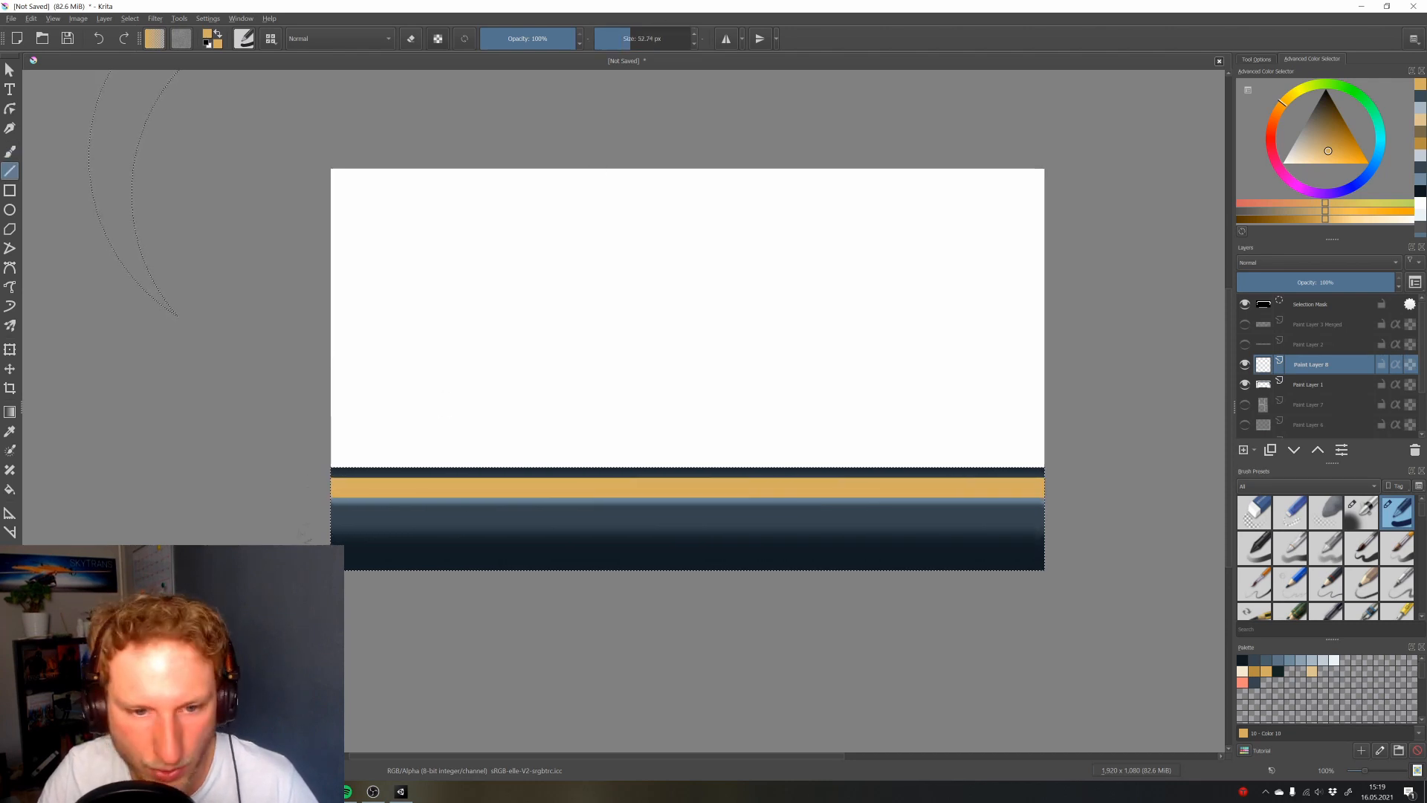
pyautogui.moveTo(309, 540); pyautogui.dragTo(1126, 543)
pyautogui.press('b')
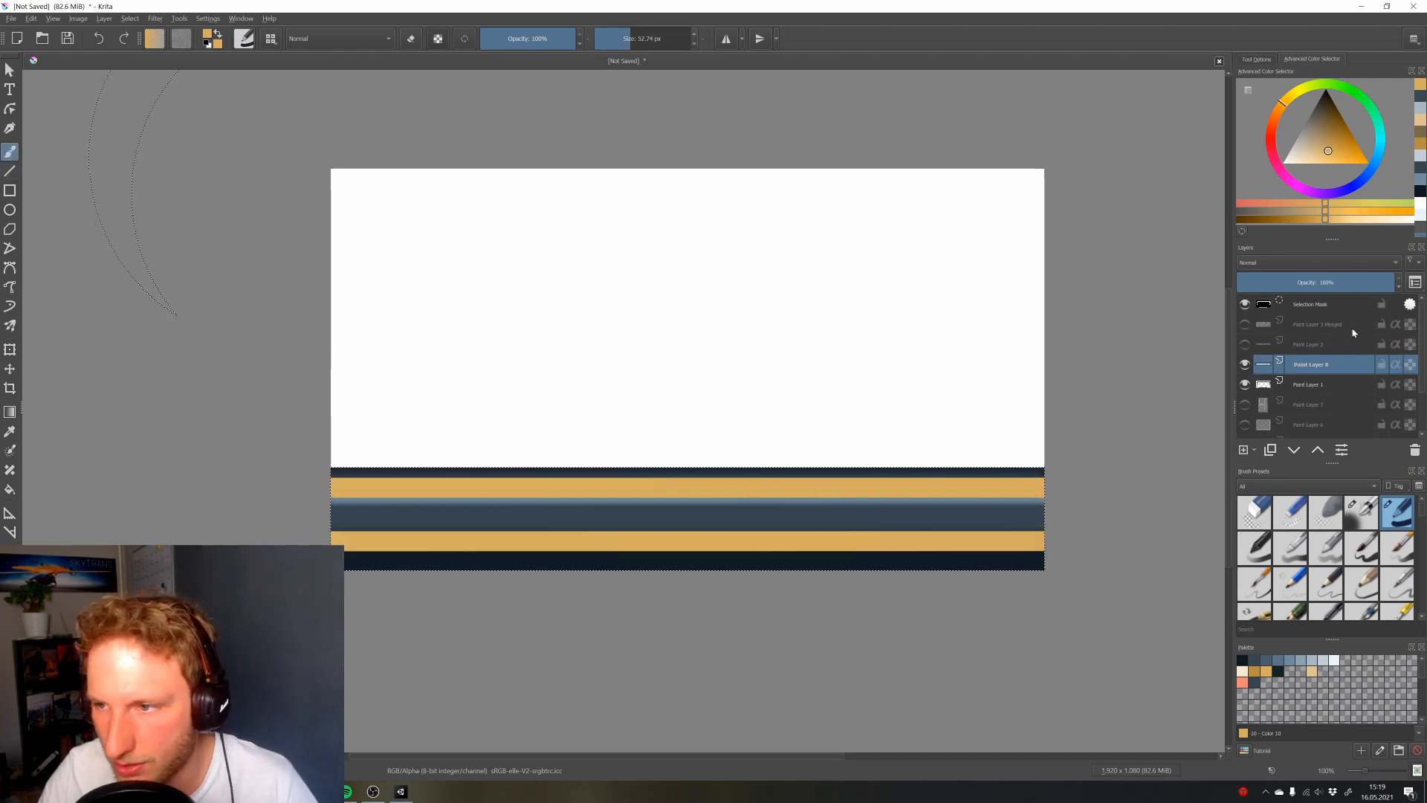
# Draw a thinner gold stripe of about 24 px between the two wide stripes and pick the darker gold from the palette
pyautogui.click(622, 38)
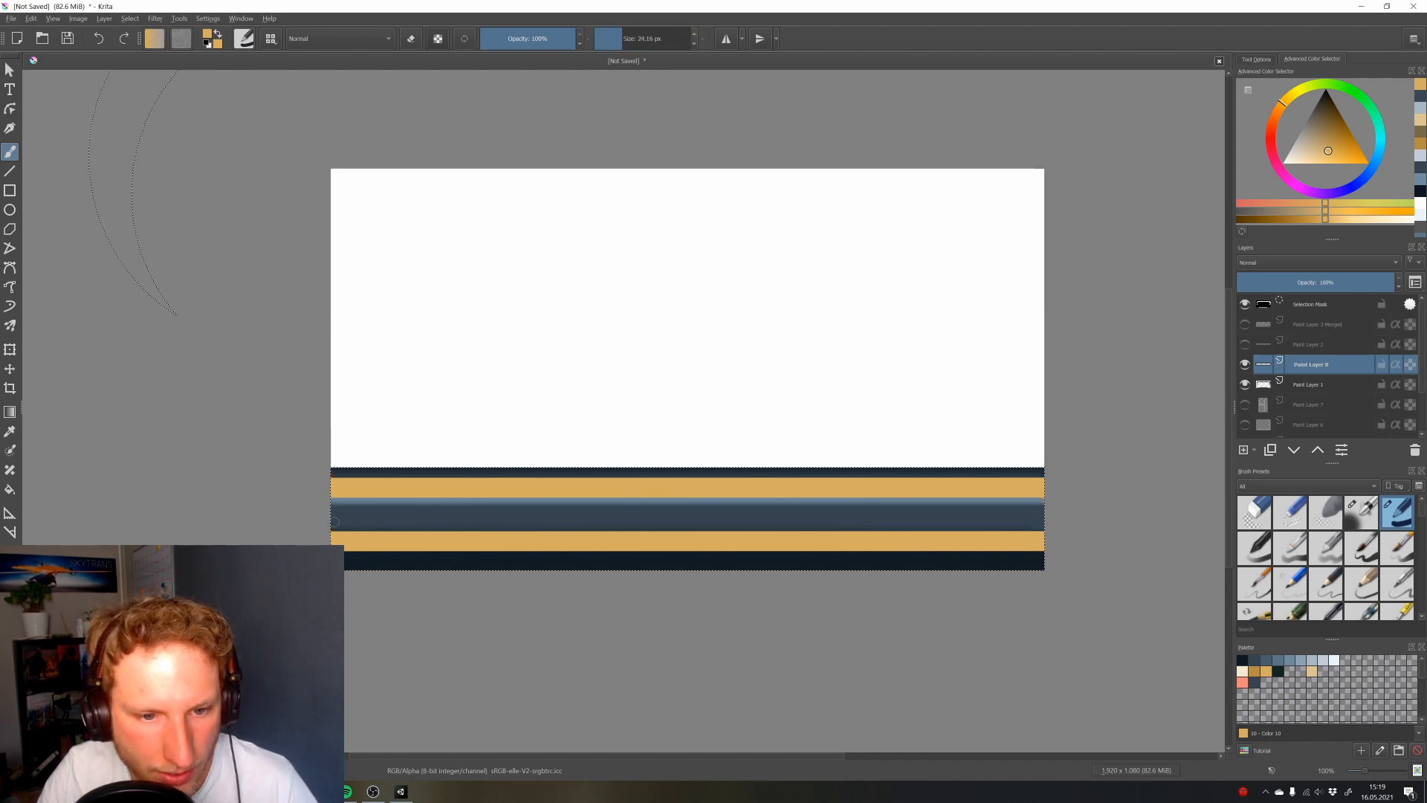
pyautogui.press('v')
pyautogui.moveTo(321, 521); pyautogui.dragTo(1114, 520)
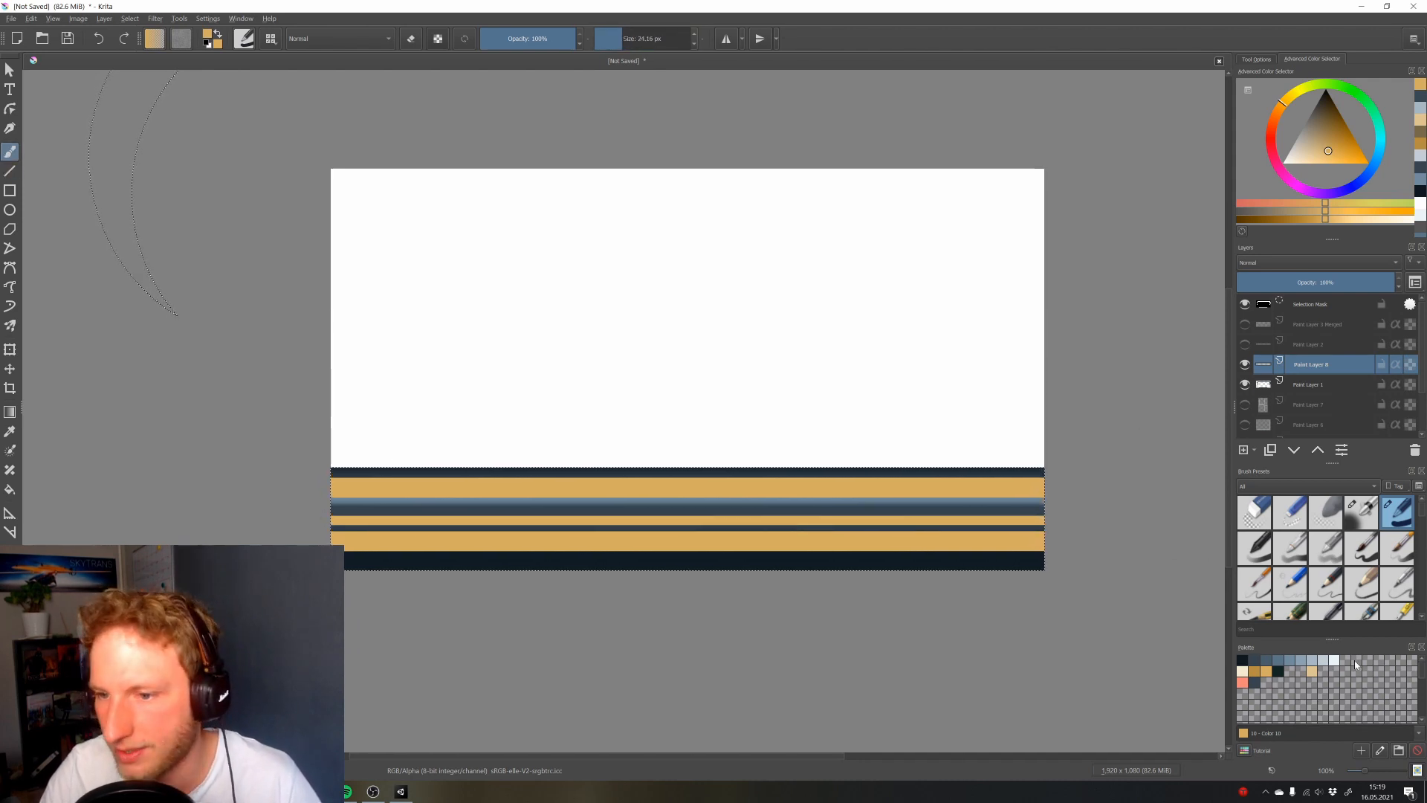
pyautogui.click(1254, 670)
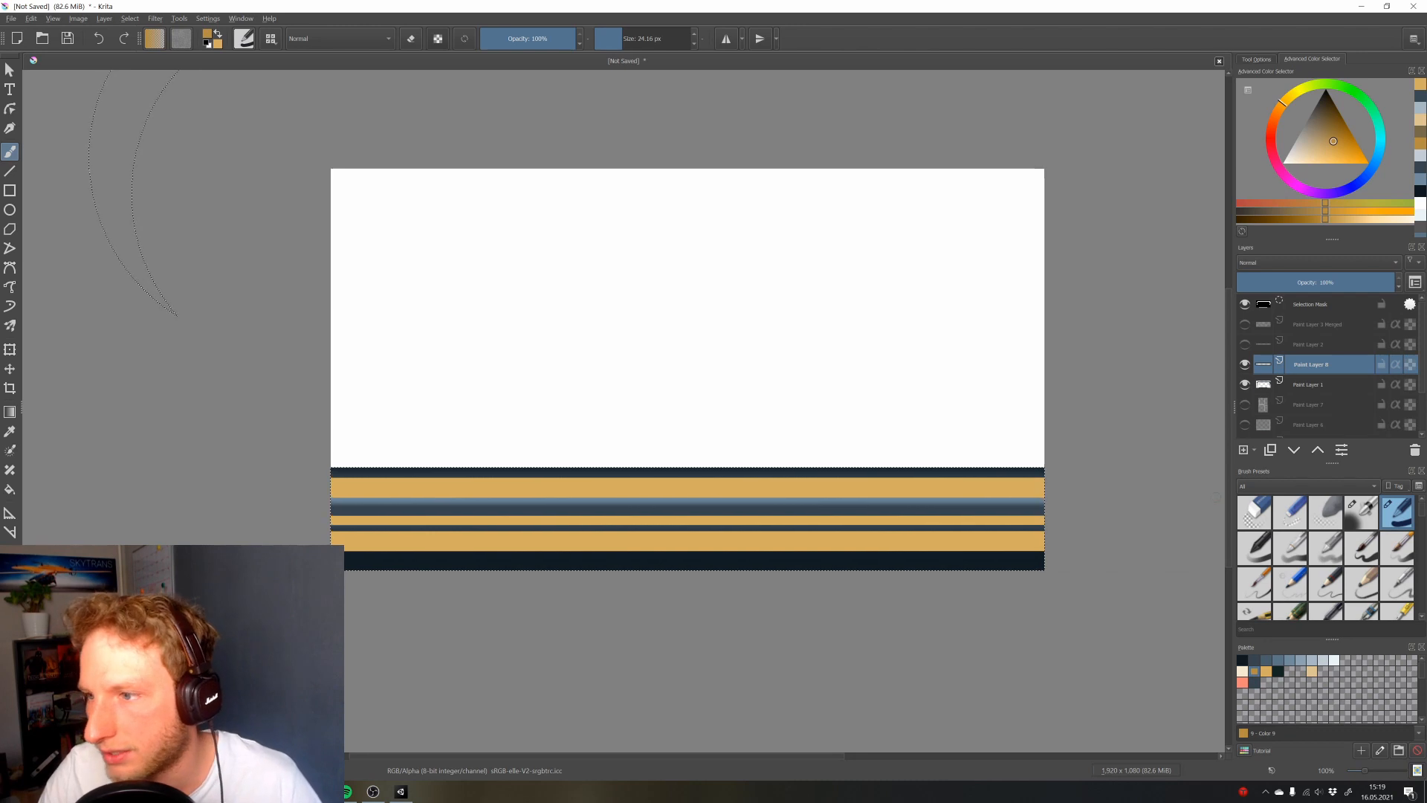
# Select the gold stripes' painted area and shade the lower edges of the two wide stripes with a soft-edged brush in darker gold
pyautogui.keyDown('ctrl'); pyautogui.click(1257, 368); pyautogui.keyUp('ctrl')
pyautogui.click(1350, 519)
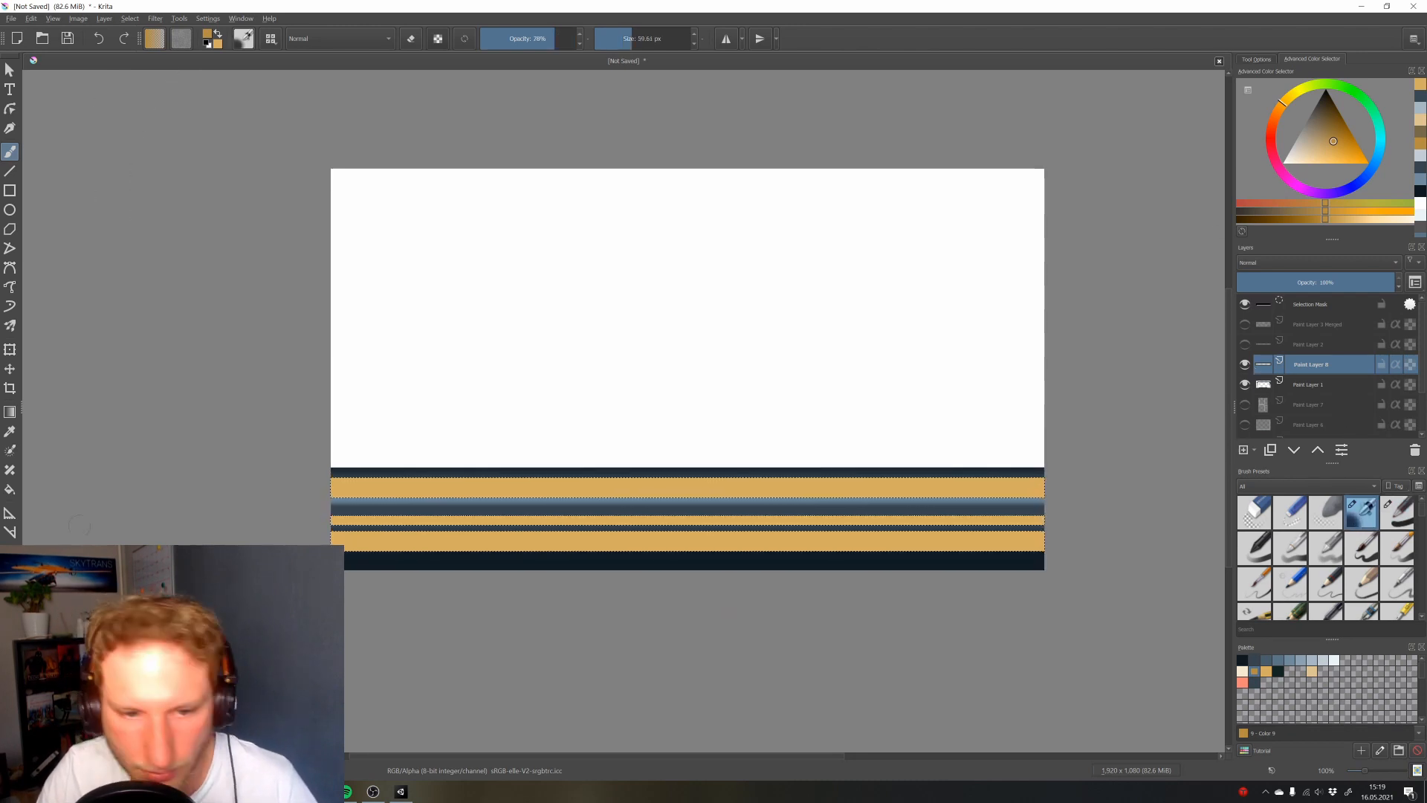
pyautogui.press('v')
pyautogui.moveTo(321, 556); pyautogui.dragTo(1189, 556)
pyautogui.press('v')
pyautogui.moveTo(305, 530); pyautogui.dragTo(1189, 529)
pyautogui.press('v')
pyautogui.moveTo(282, 503); pyautogui.dragTo(1115, 503)
# Reduce the soft brush to about 19 px and shade the thin middle stripe's lower edge in darker gold
pyautogui.moveTo(626, 39); pyautogui.dragTo(619, 40)
pyautogui.moveTo(744, 505)
pyautogui.mouseDown()
pyautogui.moveTo(629, 506)
pyautogui.moveTo(744, 504)
pyautogui.mouseUp()
pyautogui.press('v')
pyautogui.moveTo(282, 525); pyautogui.dragTo(999, 521)
pyautogui.press('v')
pyautogui.press('v')
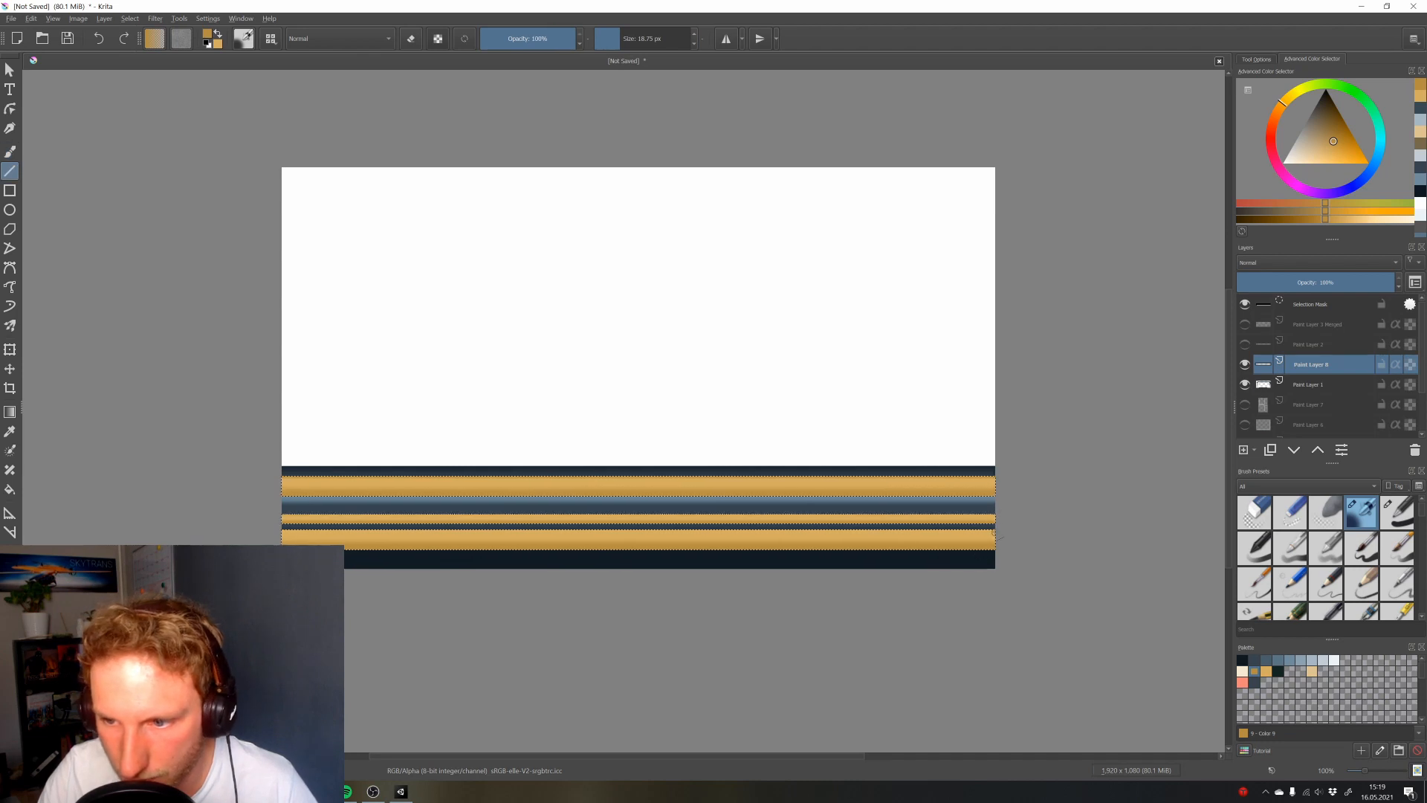
pyautogui.moveTo(283, 526); pyautogui.dragTo(998, 526)
# Draw straight pale gold highlights of about 8 px along the upper part of the stripes, and clear the selection
pyautogui.click(1312, 672)
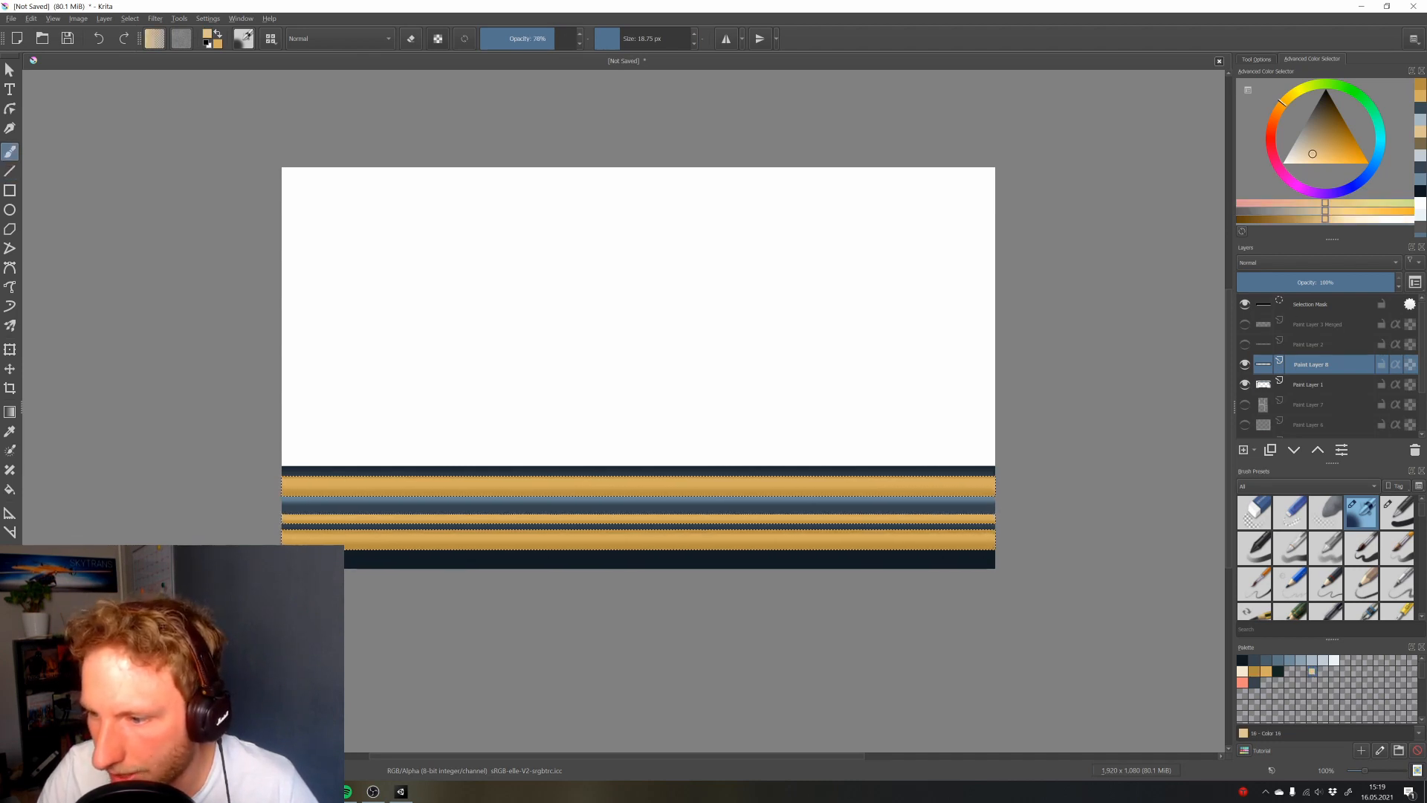
pyautogui.click(614, 39)
pyautogui.press('v')
pyautogui.moveTo(997, 481); pyautogui.dragTo(276, 481)
pyautogui.press('v')
pyautogui.moveTo(471, 467); pyautogui.dragTo(339, 467)
pyautogui.moveTo(226, 534); pyautogui.dragTo(955, 533)
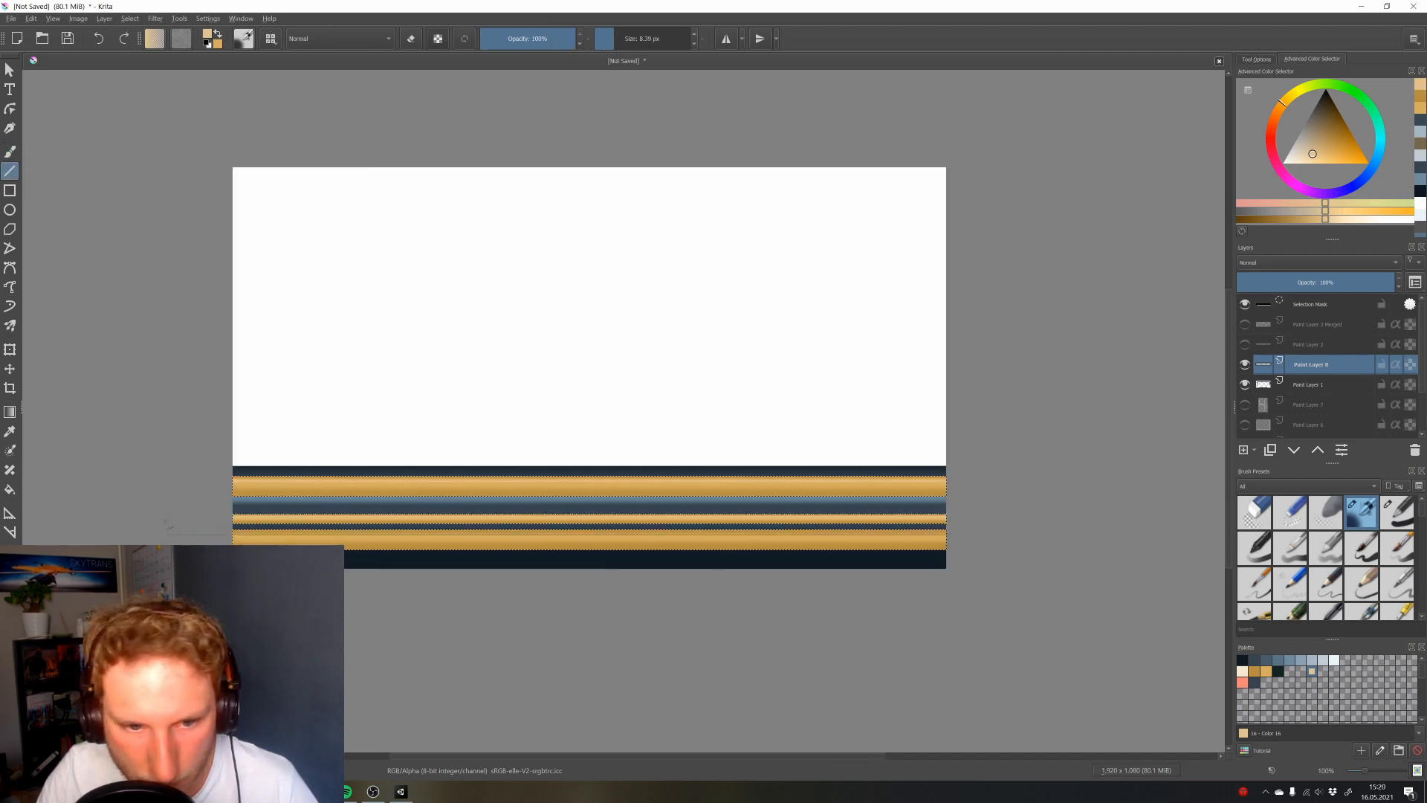
pyautogui.moveTo(905, 582); pyautogui.dragTo(908, 586)
pyautogui.hotkey('ctrl', 'shift', 'a')
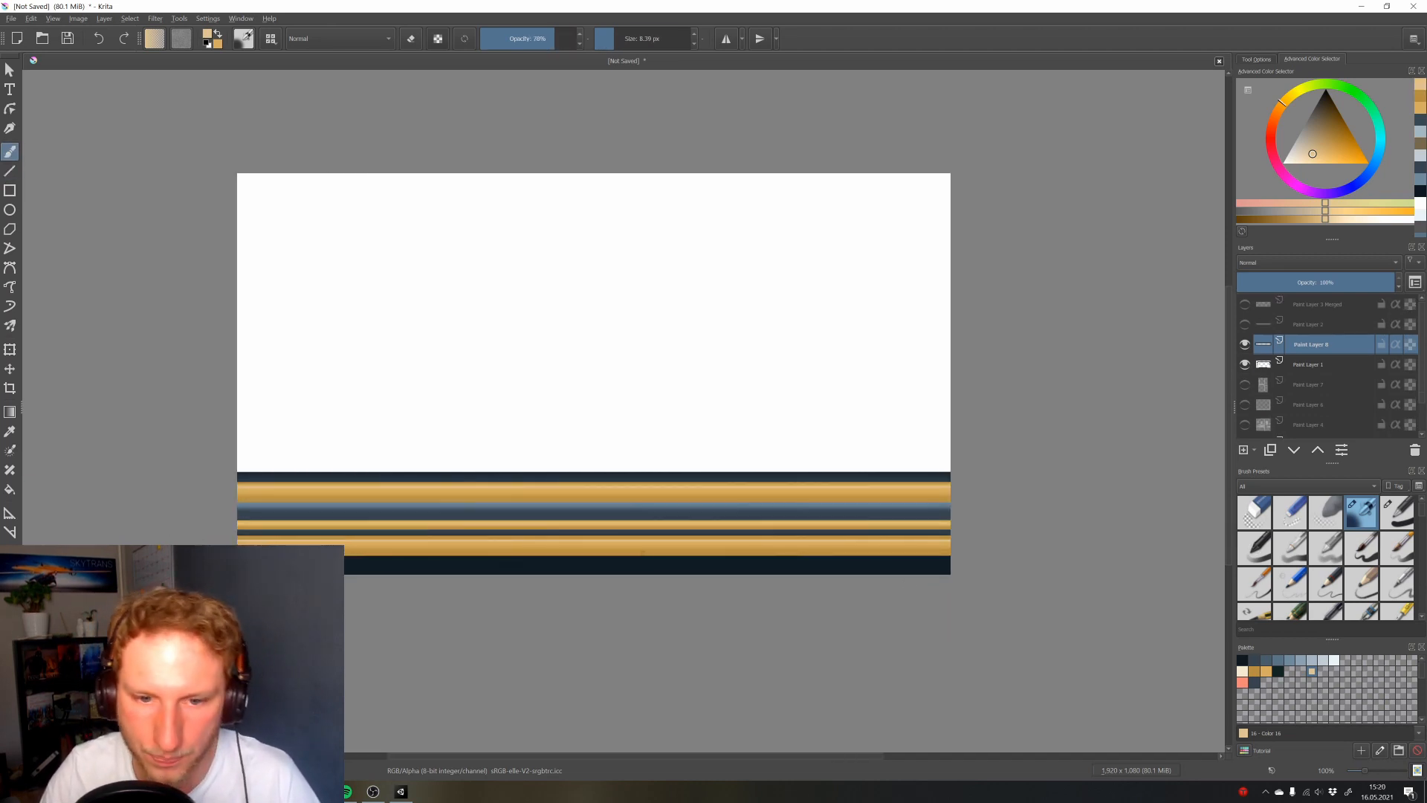
# Show the merged block layer temporarily to sample the dark brownish gold from a block's stripe, and hide it again
pyautogui.moveTo(788, 509); pyautogui.dragTo(838, 518)
pyautogui.moveTo(700, 481); pyautogui.dragTo(789, 462)
pyautogui.scroll(2, 788, 463)
pyautogui.moveTo(802, 544); pyautogui.dragTo(802, 516)
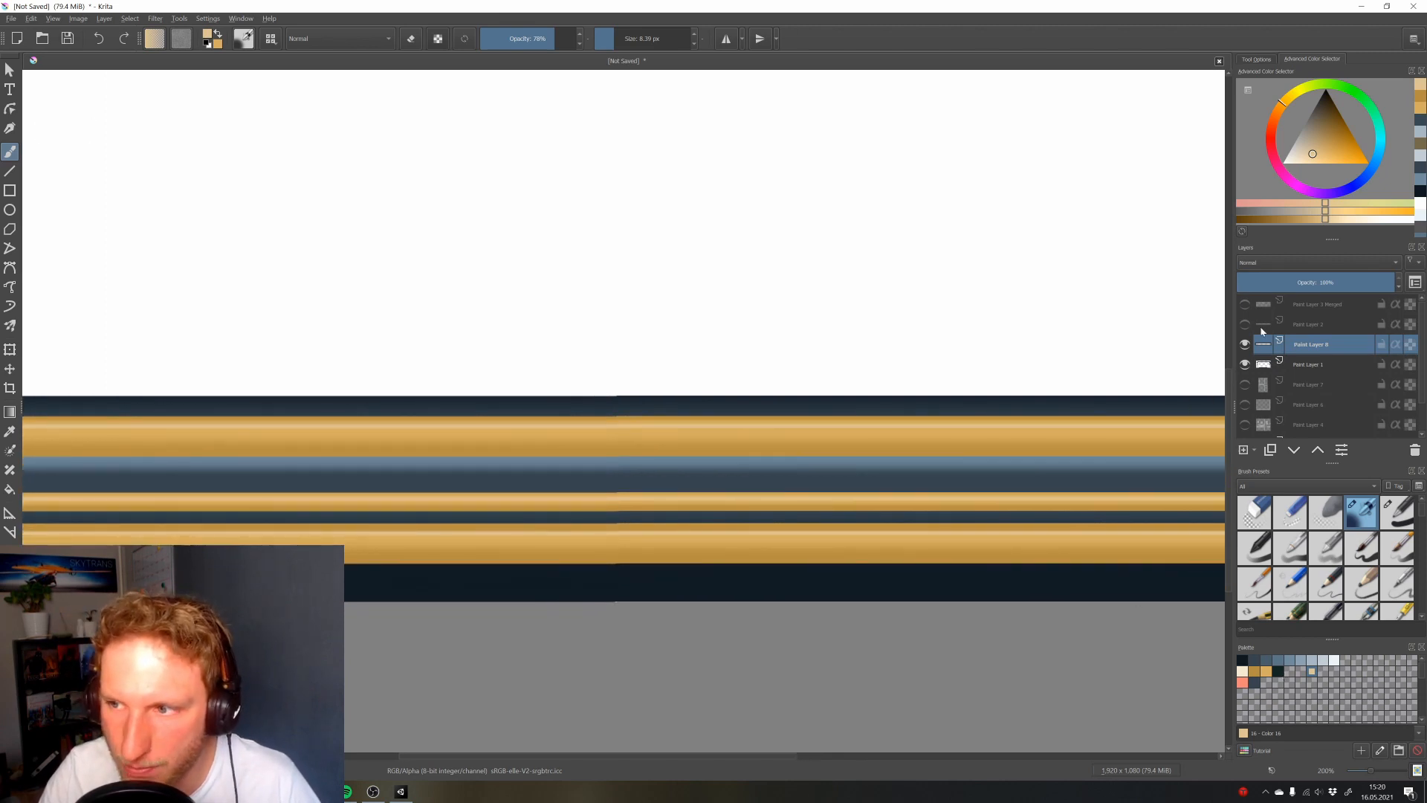
pyautogui.click(1245, 304)
pyautogui.keyDown('ctrl'); pyautogui.click(819, 341); pyautogui.keyUp('ctrl')
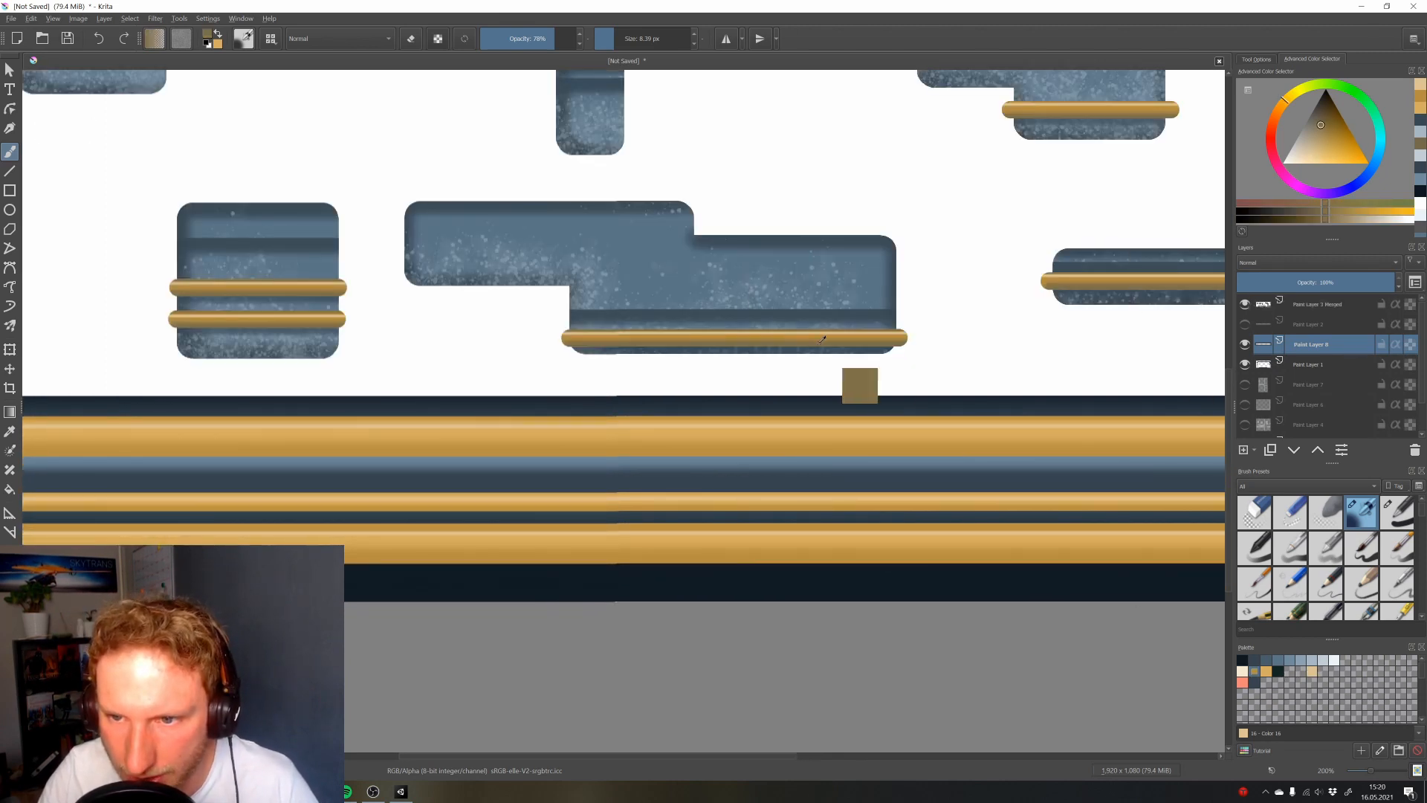
pyautogui.keyDown('ctrl'); pyautogui.click(819, 342); pyautogui.keyUp('ctrl')
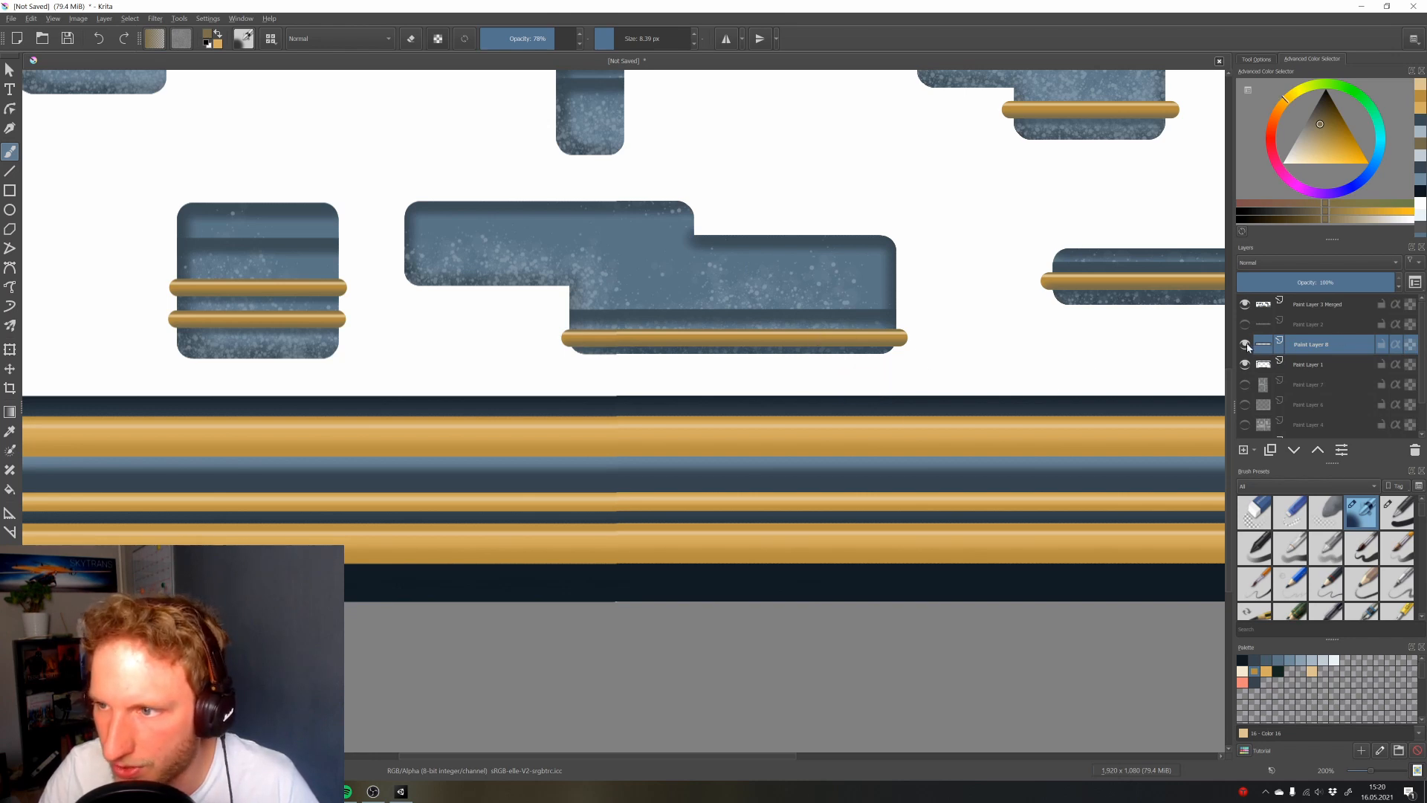
pyautogui.click(1245, 304)
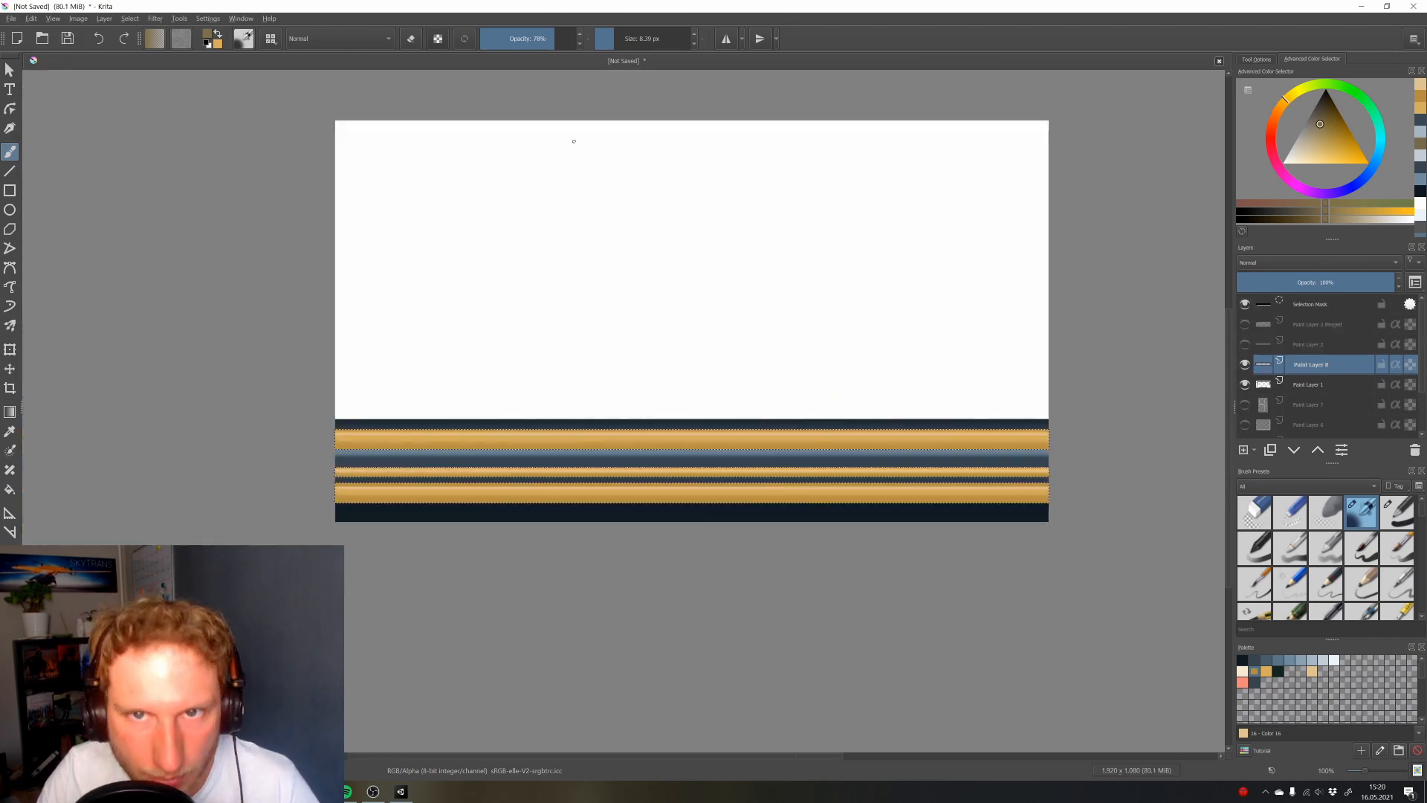
# With the stripes' painted area selected, draw a straight brownish shadow of about 22 px along the lowest stripe's lower edge
pyautogui.click(620, 43)
pyautogui.press('v')
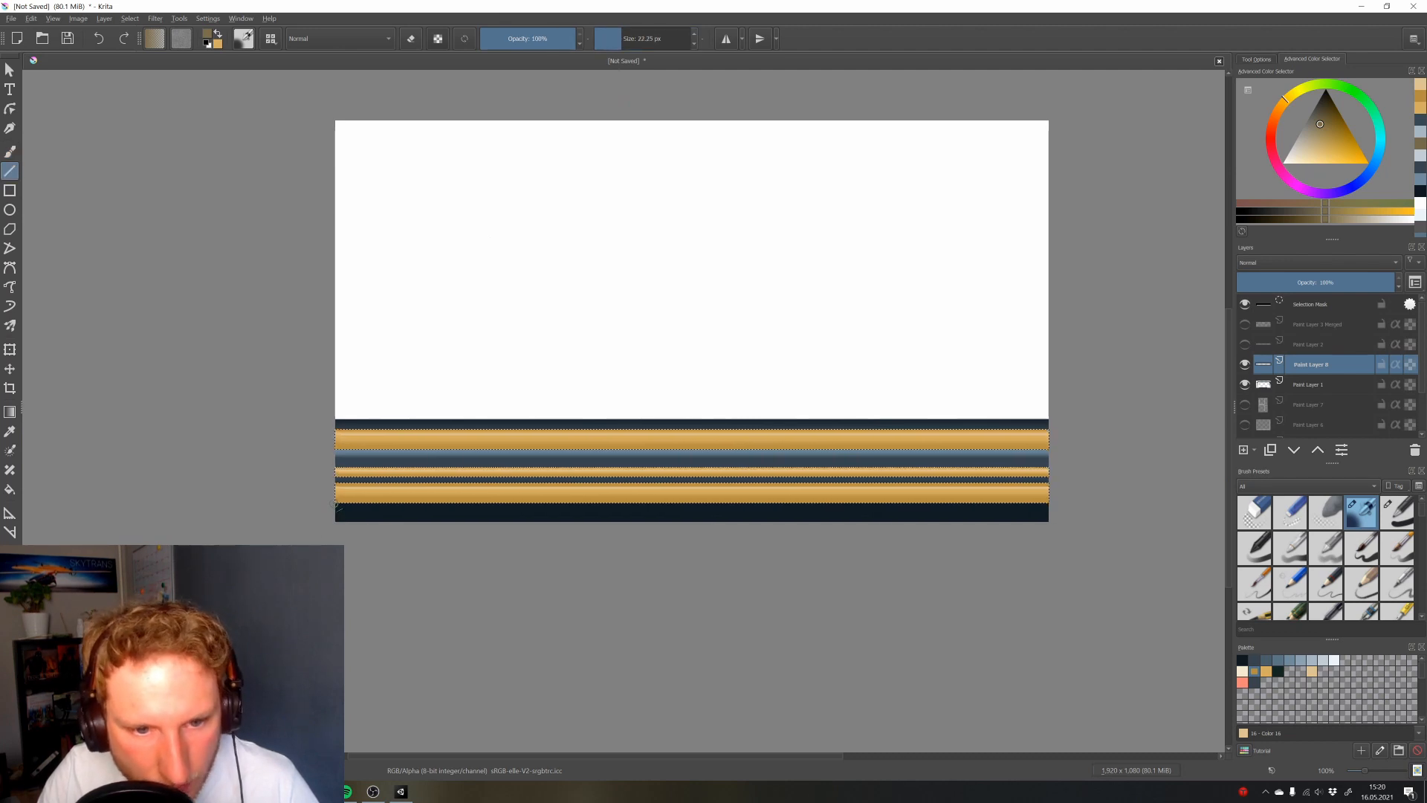
pyautogui.moveTo(1033, 502); pyautogui.dragTo(1048, 503)
pyautogui.press('v')
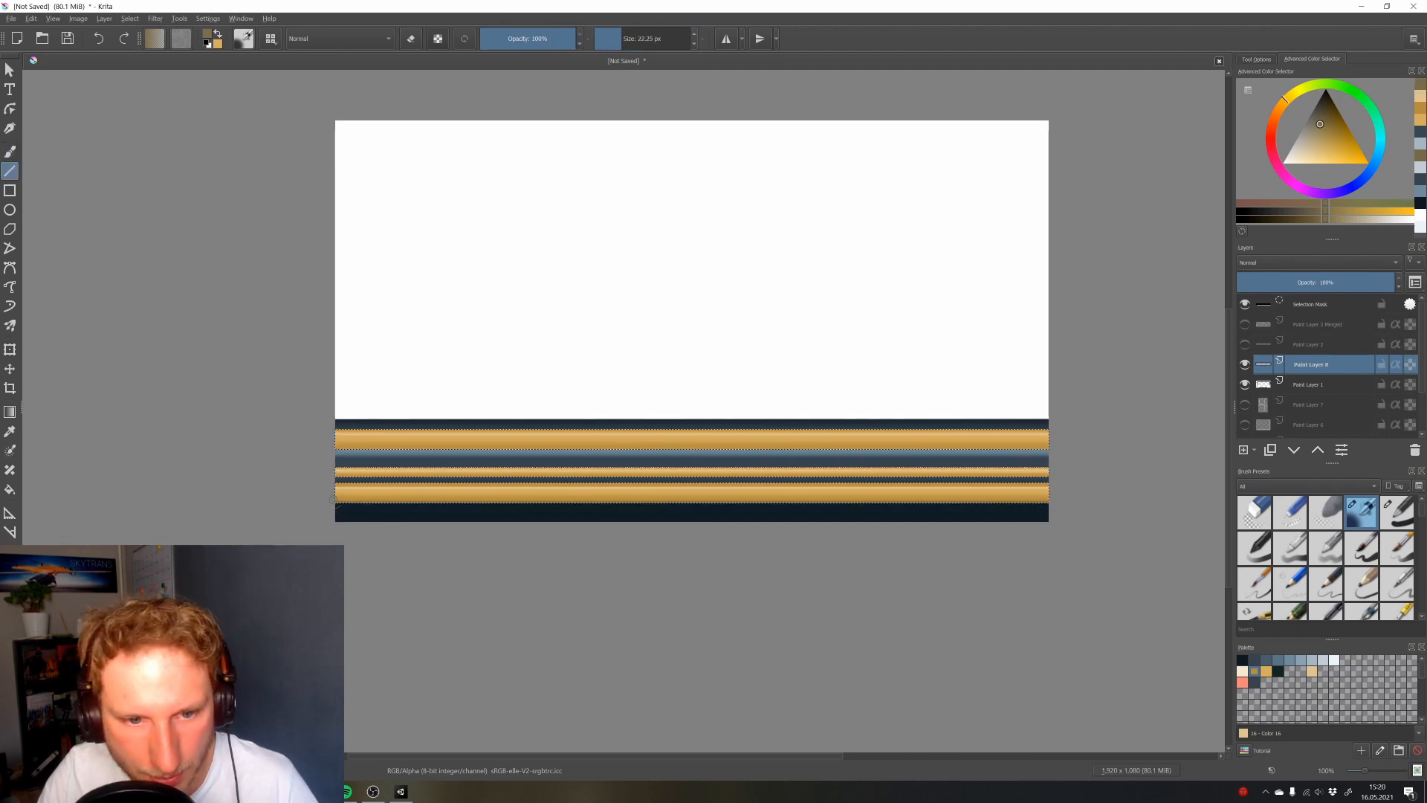
pyautogui.moveTo(332, 499); pyautogui.dragTo(1050, 500)
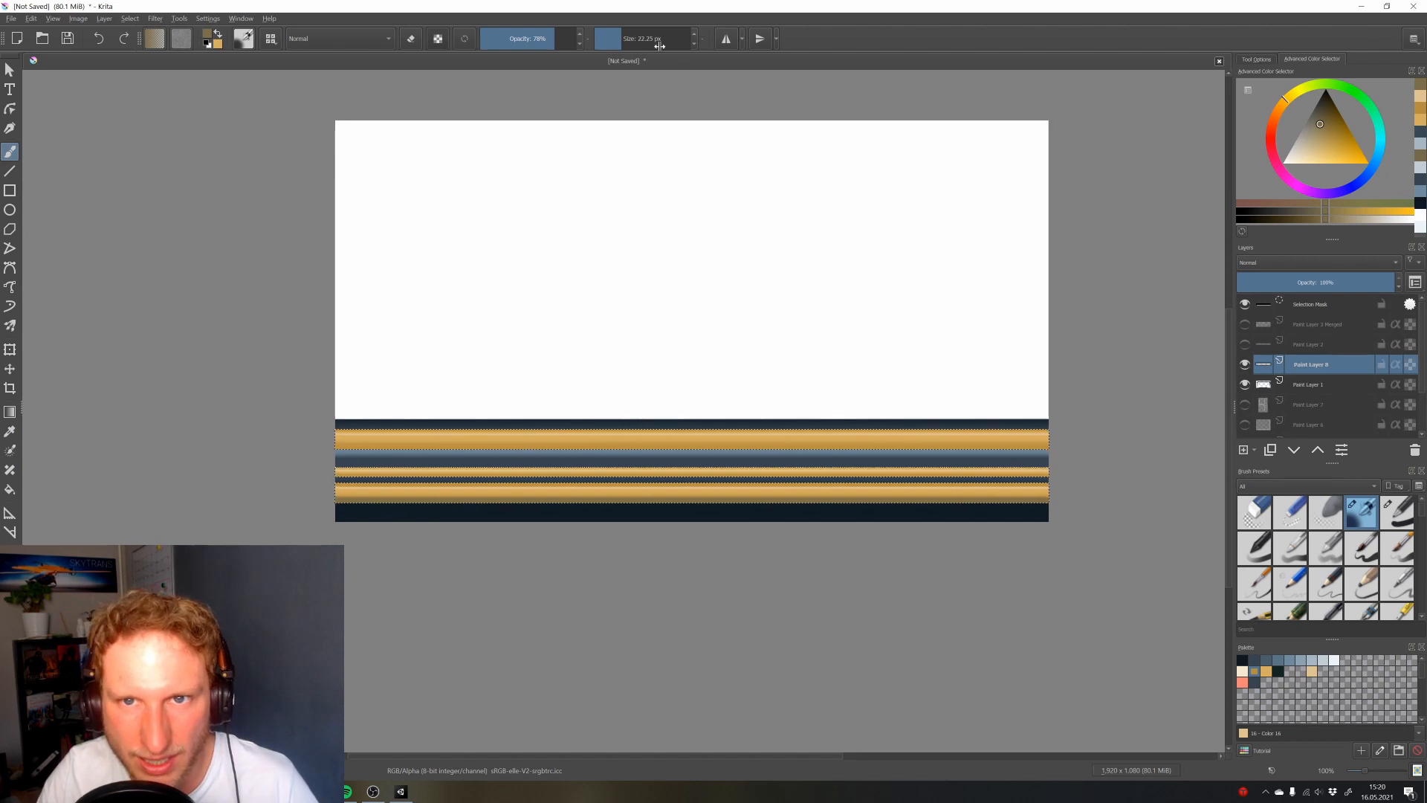
# Enlarge the soft brush to about 60 px and deepen the brownish shadows along the lower edges of both wide stripes
pyautogui.click(632, 43)
pyautogui.press('v')
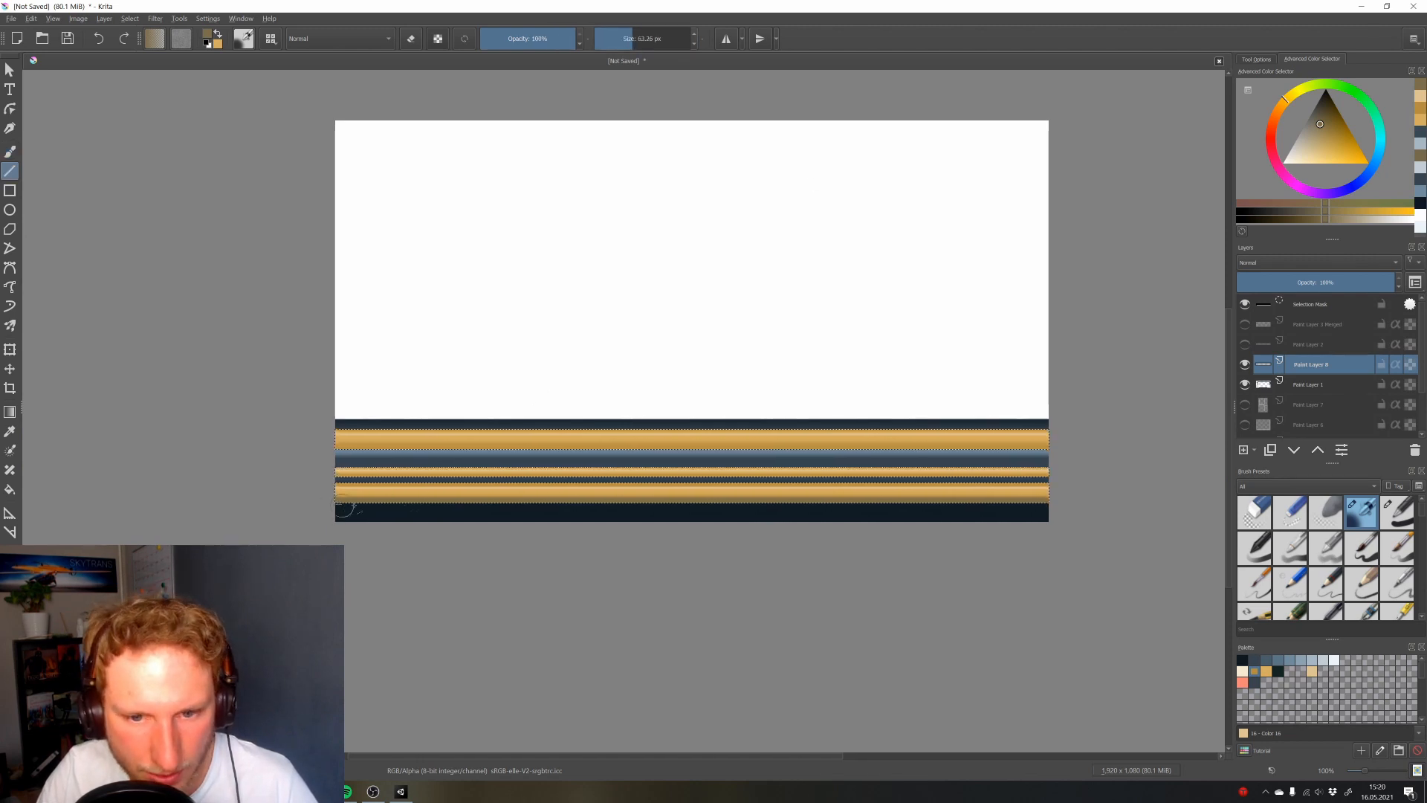
pyautogui.moveTo(348, 510); pyautogui.dragTo(1046, 505)
pyautogui.press('v')
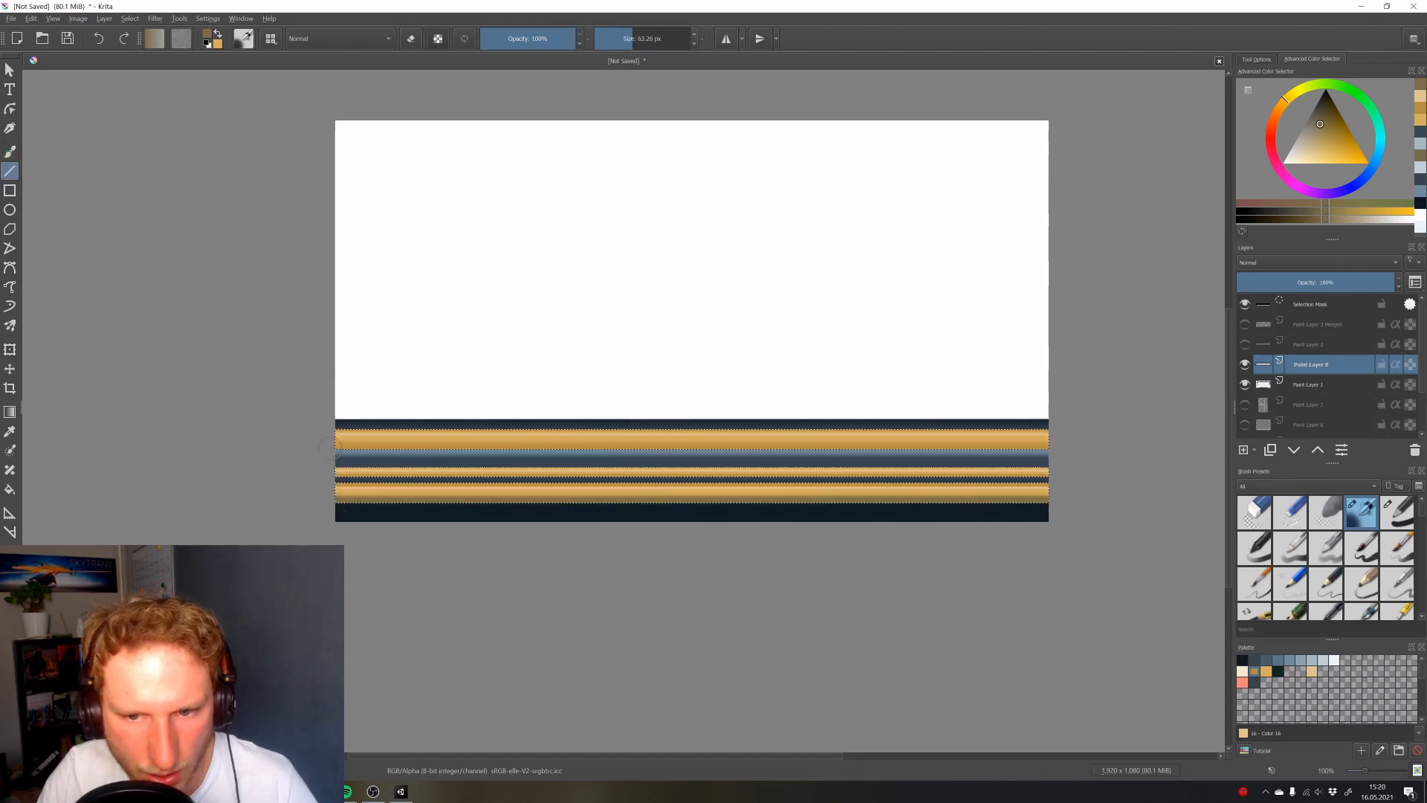
pyautogui.moveTo(329, 445); pyautogui.dragTo(1044, 446)
# Reduce the brush to about 17 px, shade the thin middle stripe's lower edge in brownish gold, and clear the selection
pyautogui.click(555, 39)
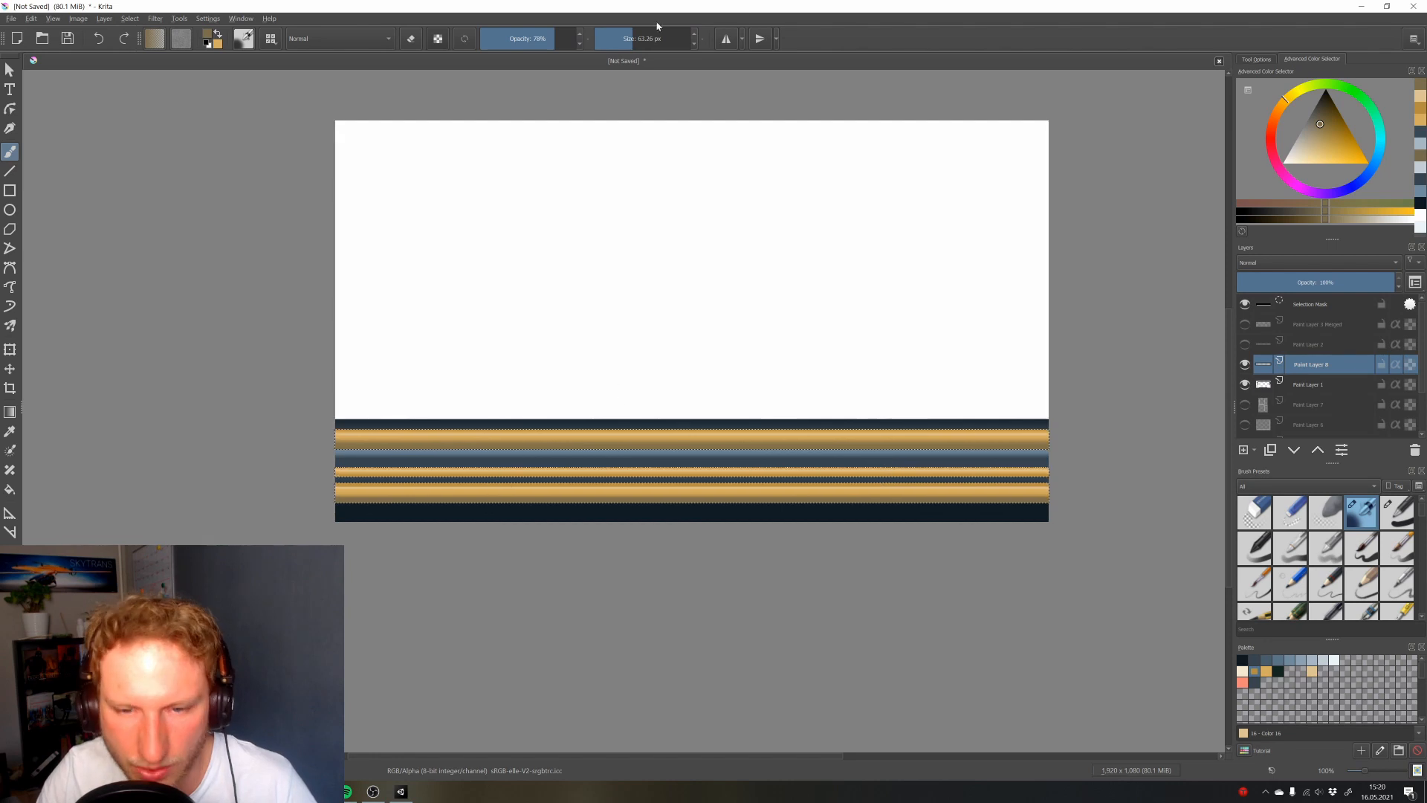
pyautogui.click(624, 41)
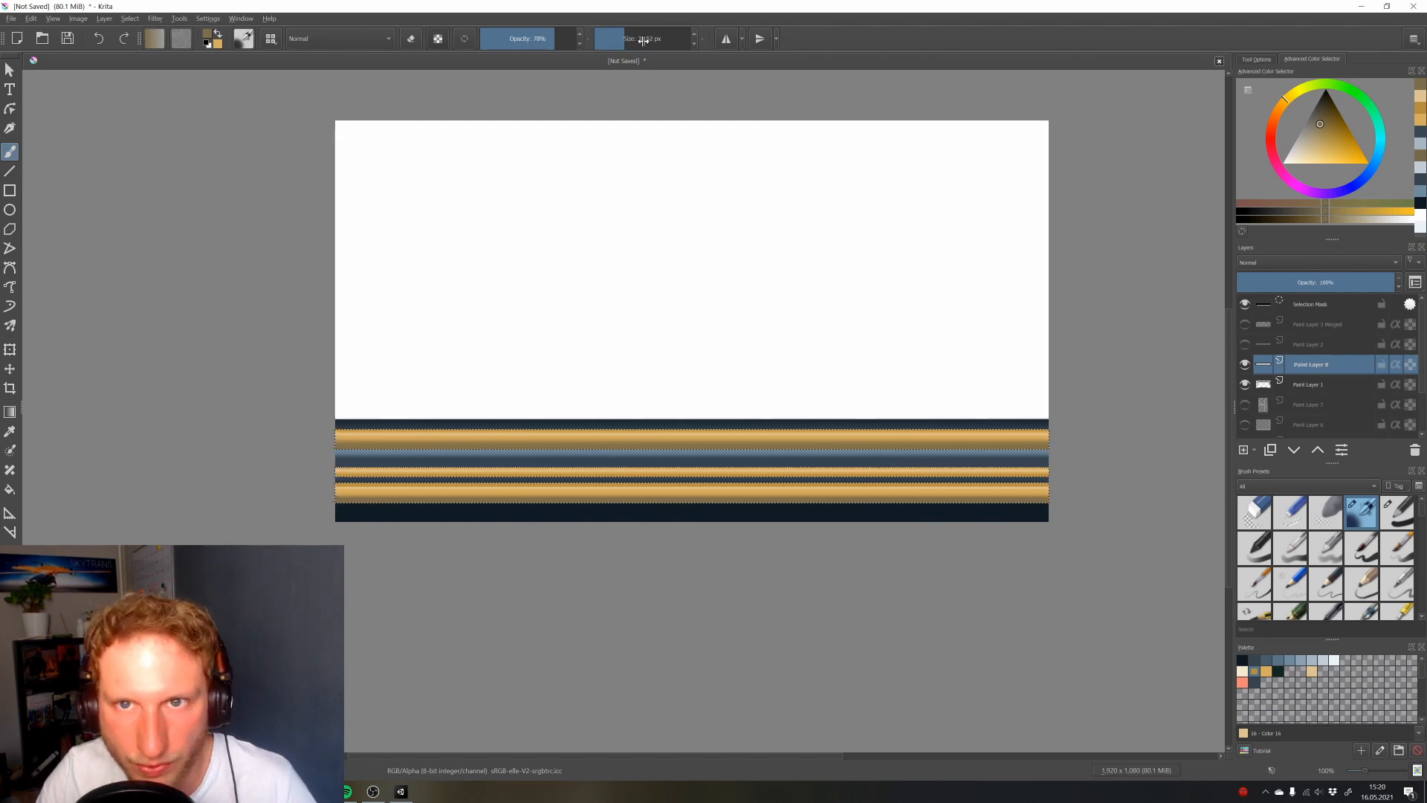
pyautogui.click(618, 39)
pyautogui.press('v')
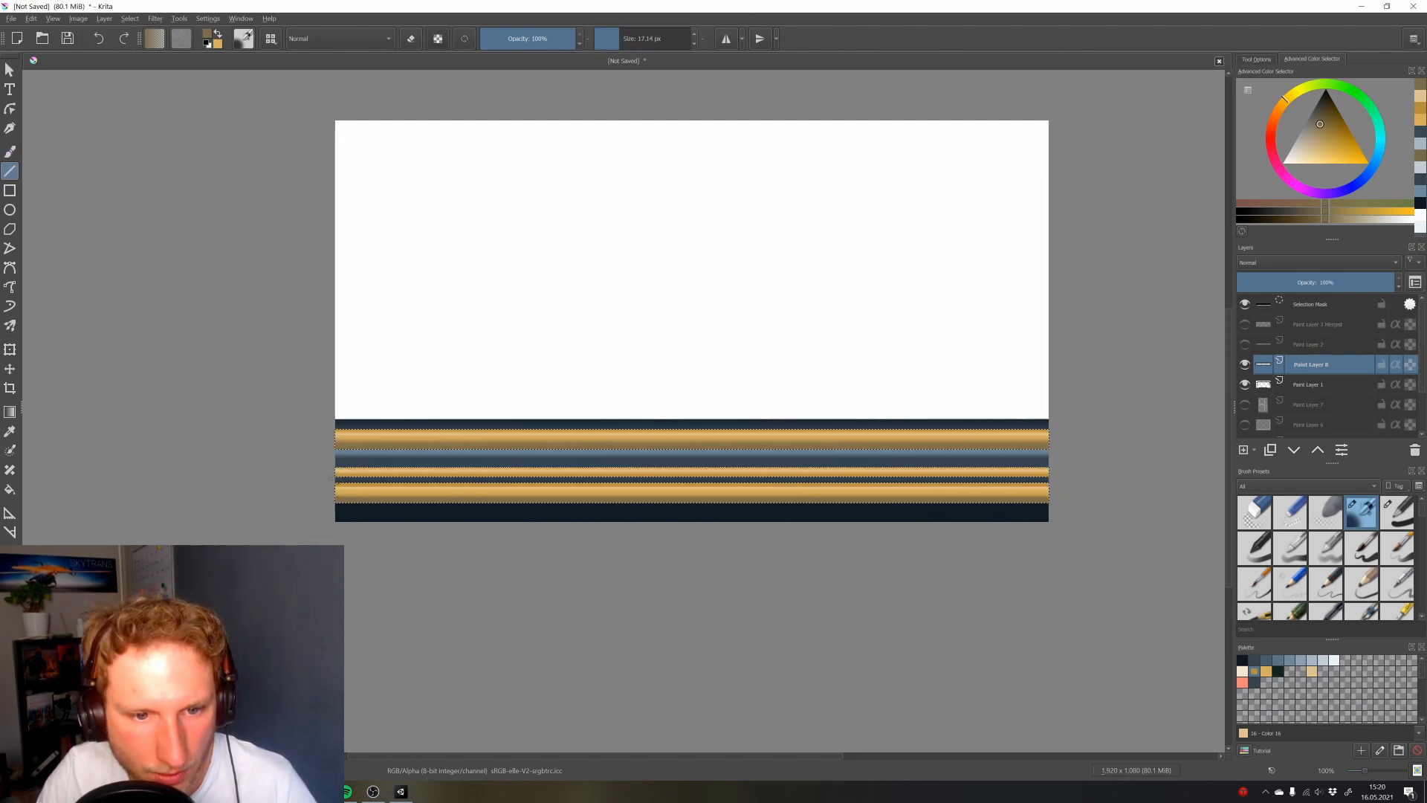
pyautogui.hotkey('ctrl', 'shift', 'a')
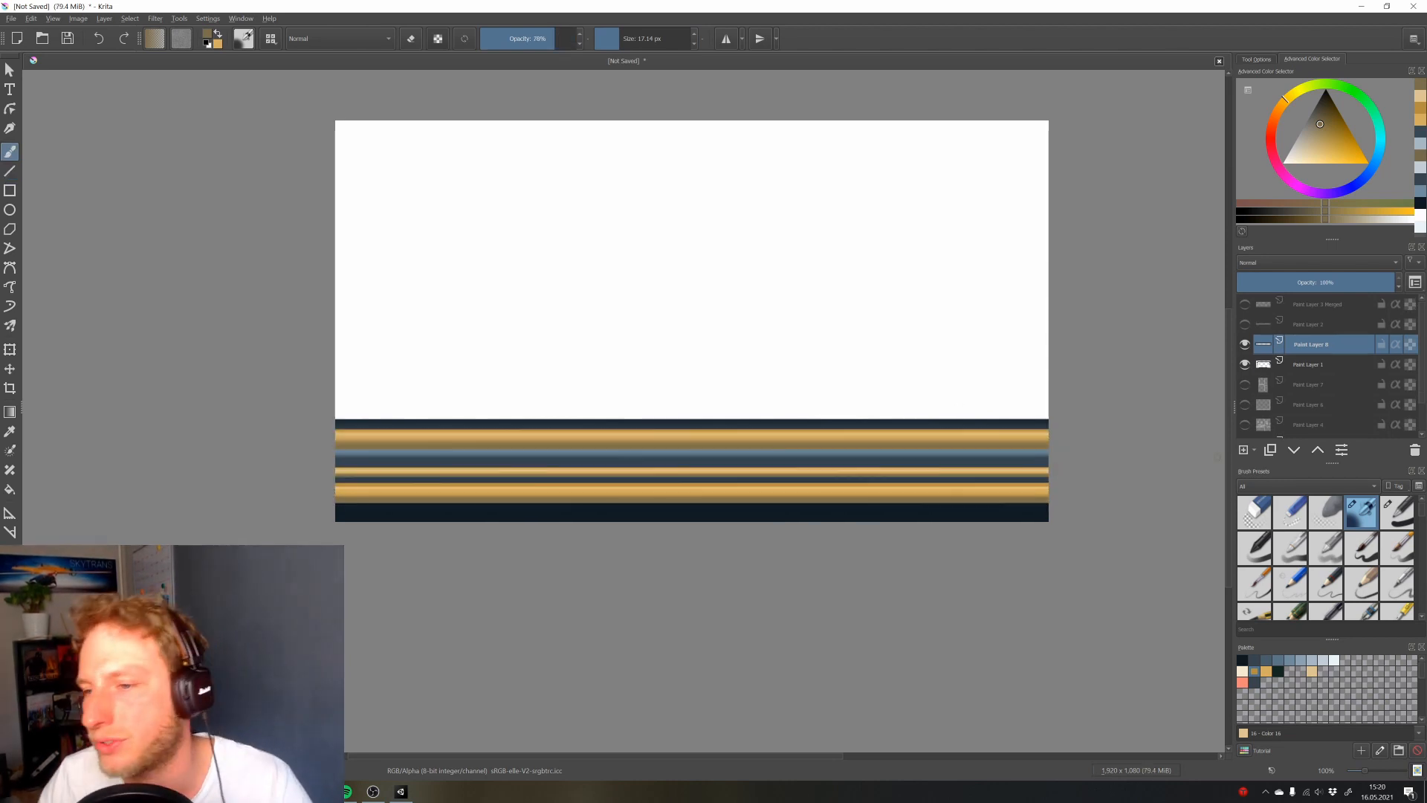
# Show all hidden layers and examine how the gold-striped band looks with the blocks, upper band and background pipes
pyautogui.click(1245, 324)
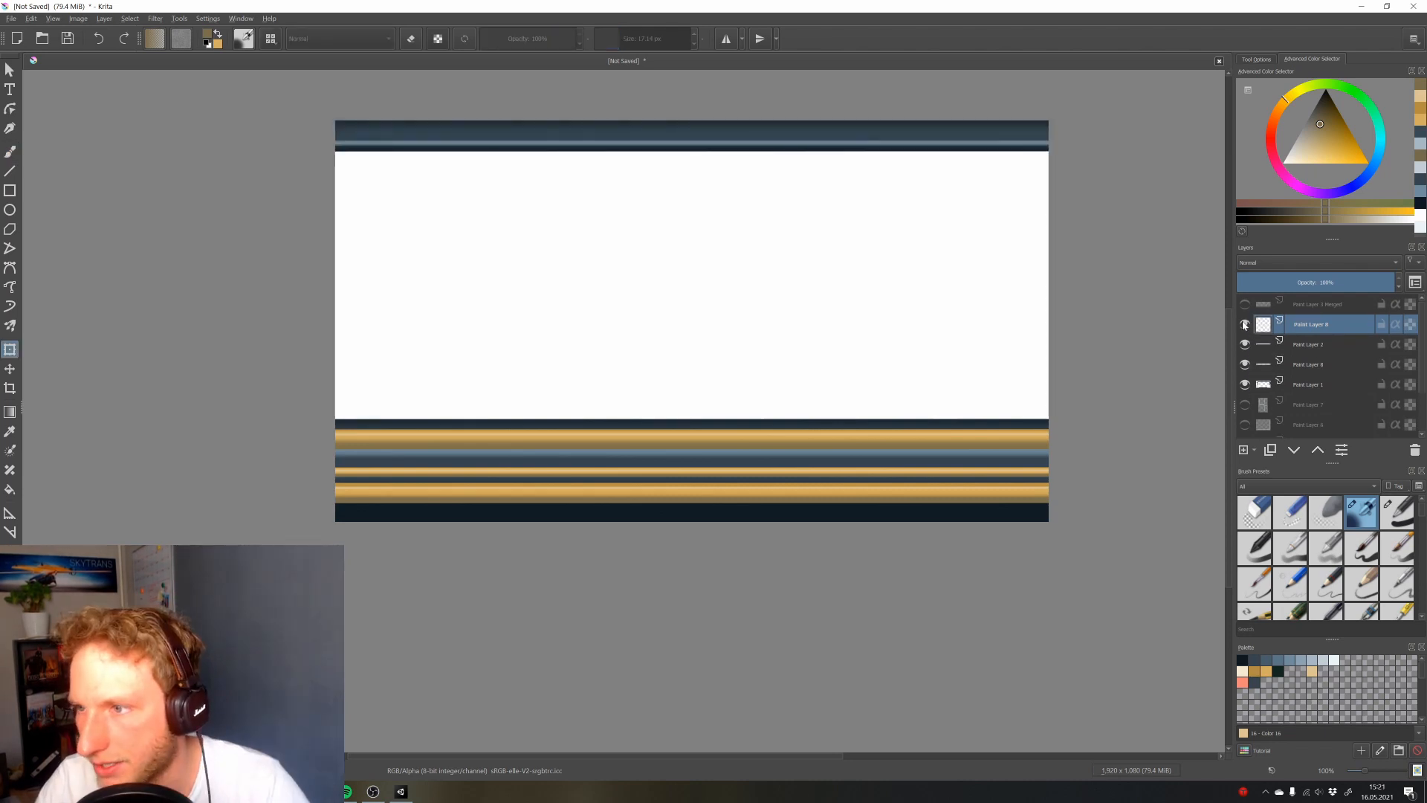
pyautogui.click(1245, 304)
pyautogui.moveTo(1248, 406); pyautogui.dragTo(1246, 398)
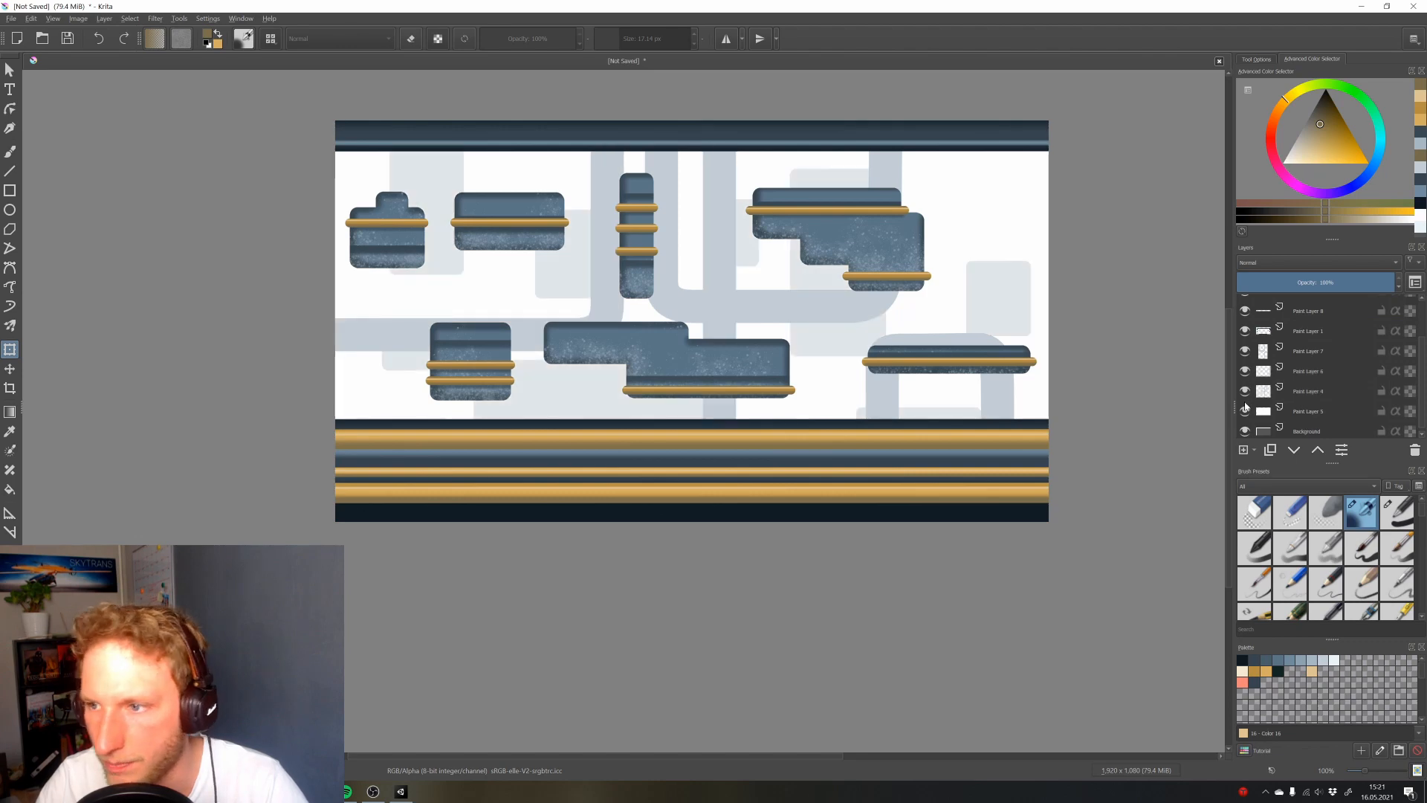
pyautogui.scroll(1, 707, 409)
pyautogui.scroll(-3, 627, 557)
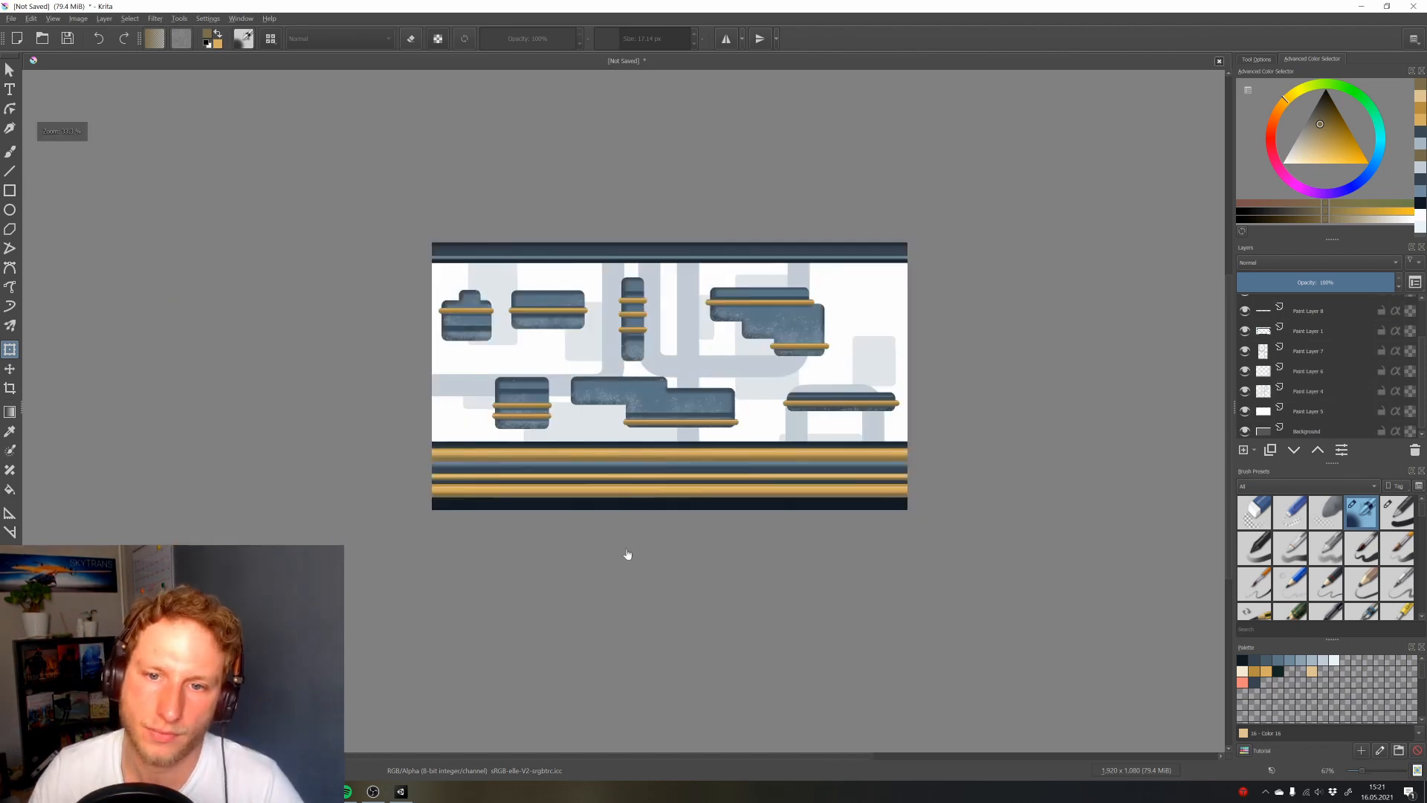
pyautogui.scroll(1, 593, 577)
pyautogui.scroll(2, 595, 528)
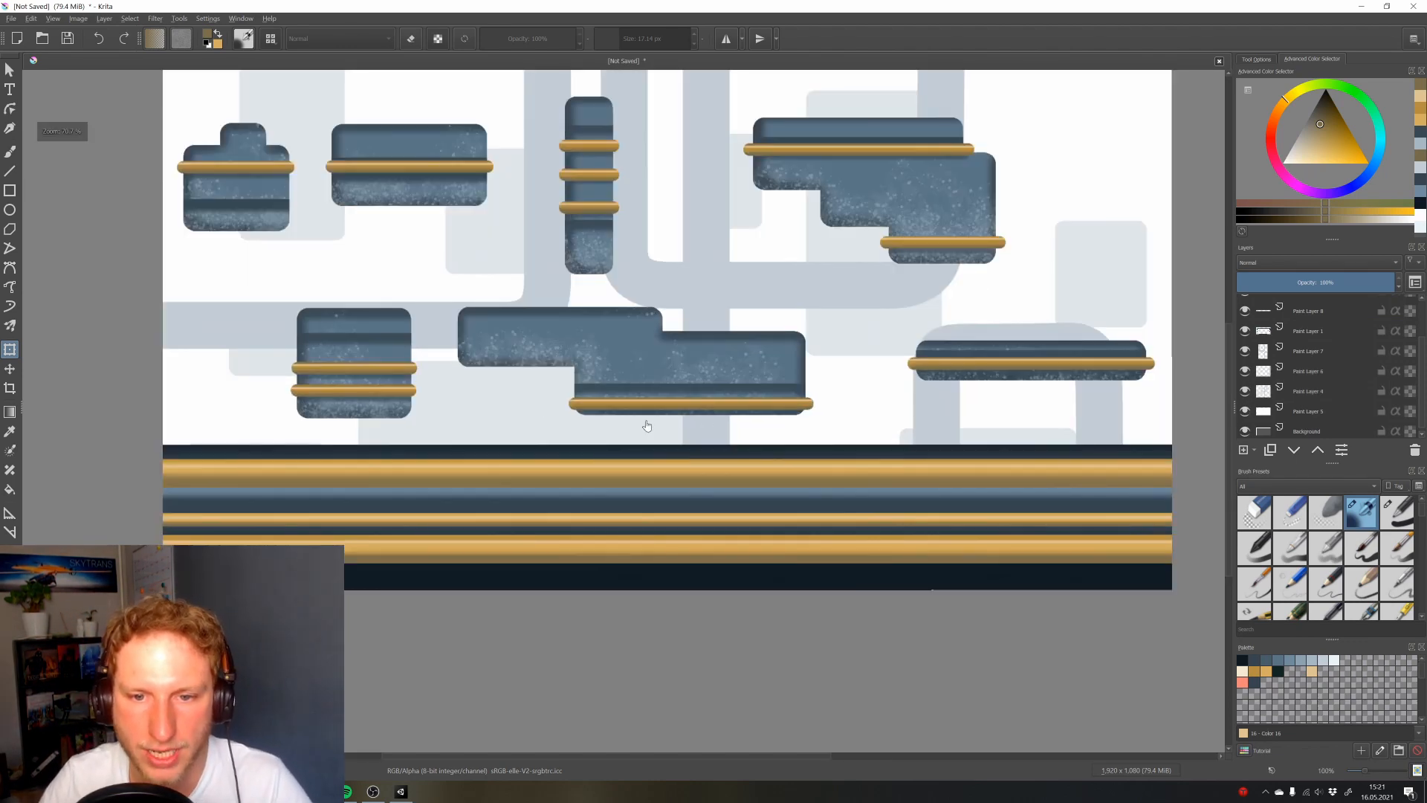
pyautogui.scroll(1, 743, 483)
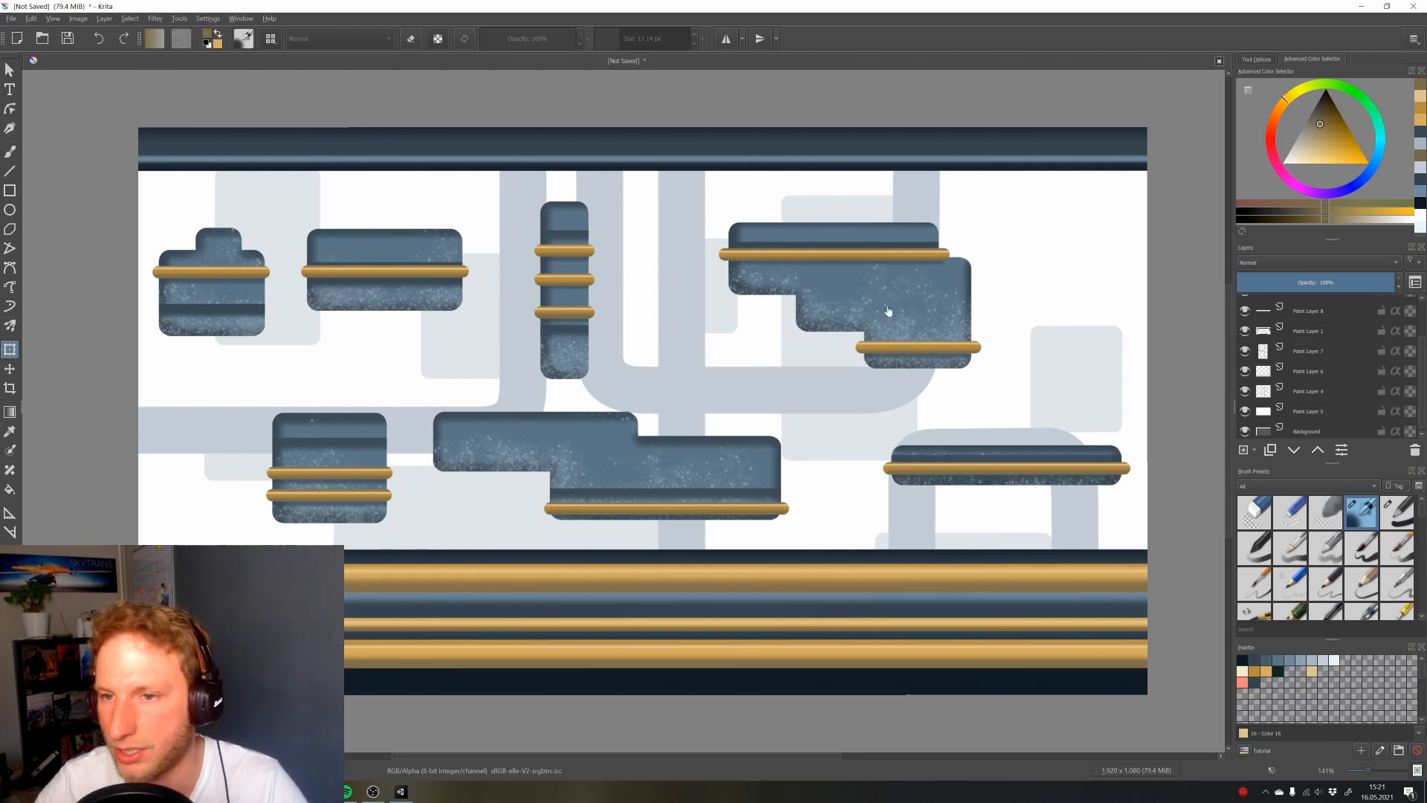
# Hide the block, stripe and band layers, and select the painted area of the pipes on Paint Layer 7
pyautogui.click(1245, 316)
pyautogui.scroll(2, 1246, 323)
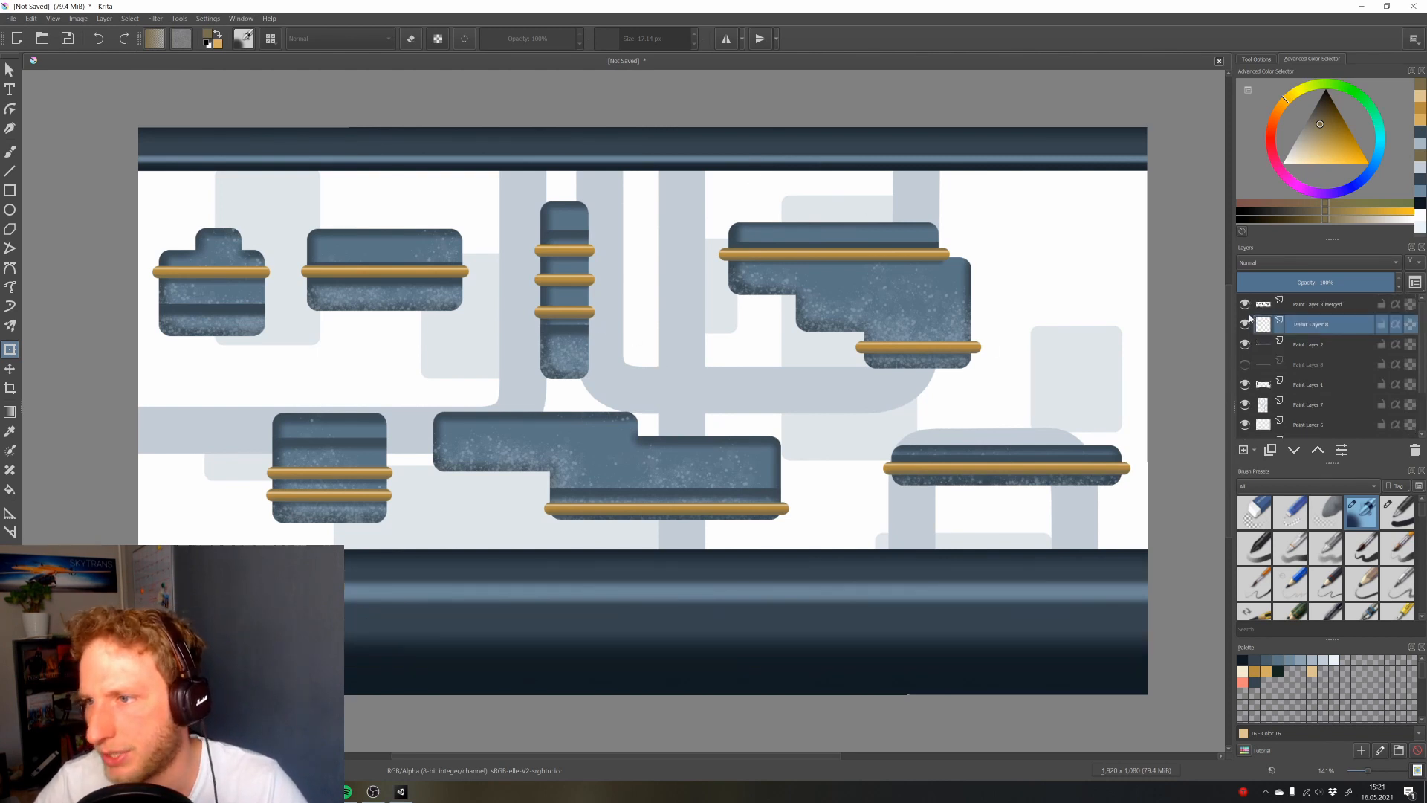
pyautogui.click(1245, 324)
pyautogui.click(1245, 303)
pyautogui.click(1245, 344)
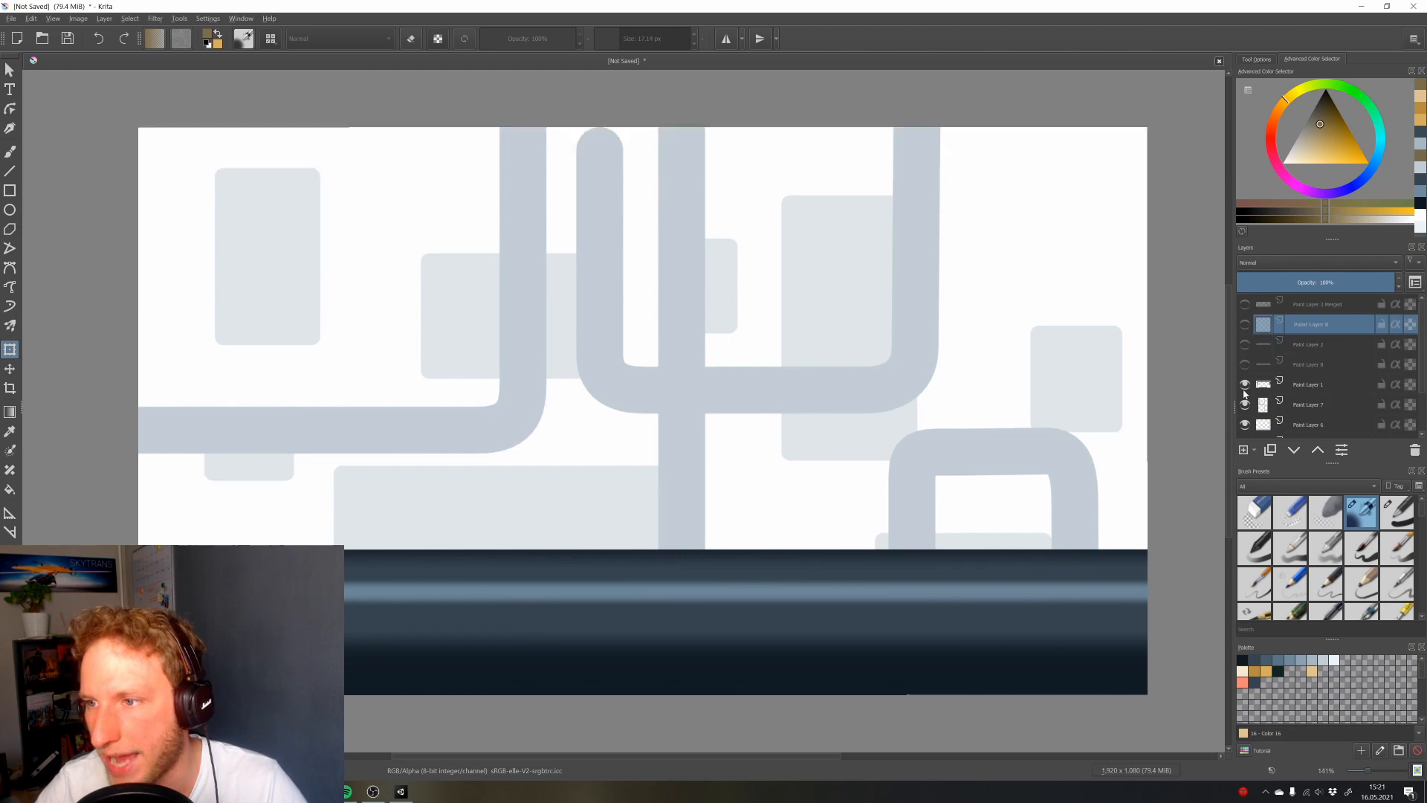
pyautogui.click(1245, 384)
pyautogui.click(1287, 410)
pyautogui.keyDown('ctrl'); pyautogui.click(1263, 408); pyautogui.keyUp('ctrl')
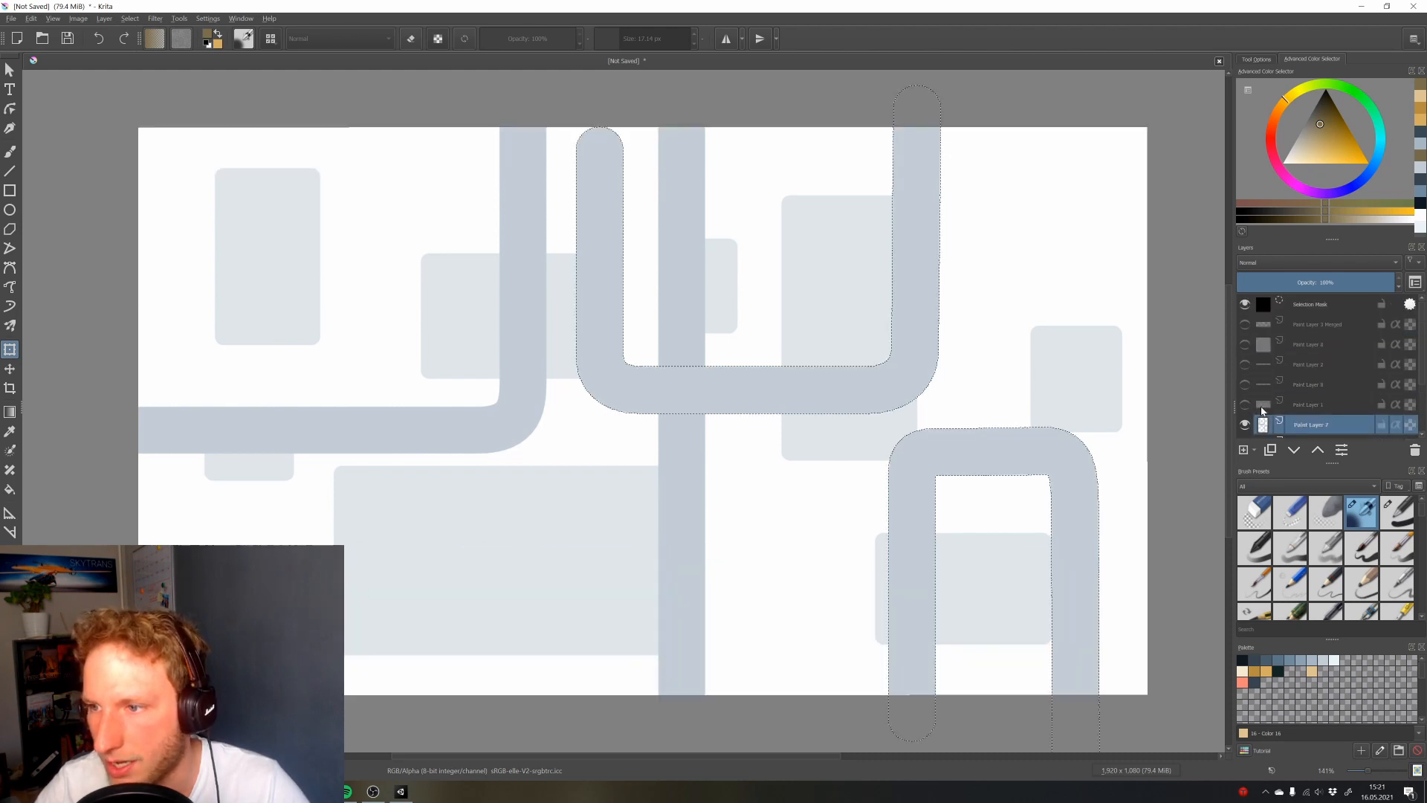
pyautogui.scroll(-1, 1264, 412)
pyautogui.keyDown('ctrl'); pyautogui.click(1301, 394); pyautogui.keyUp('ctrl')
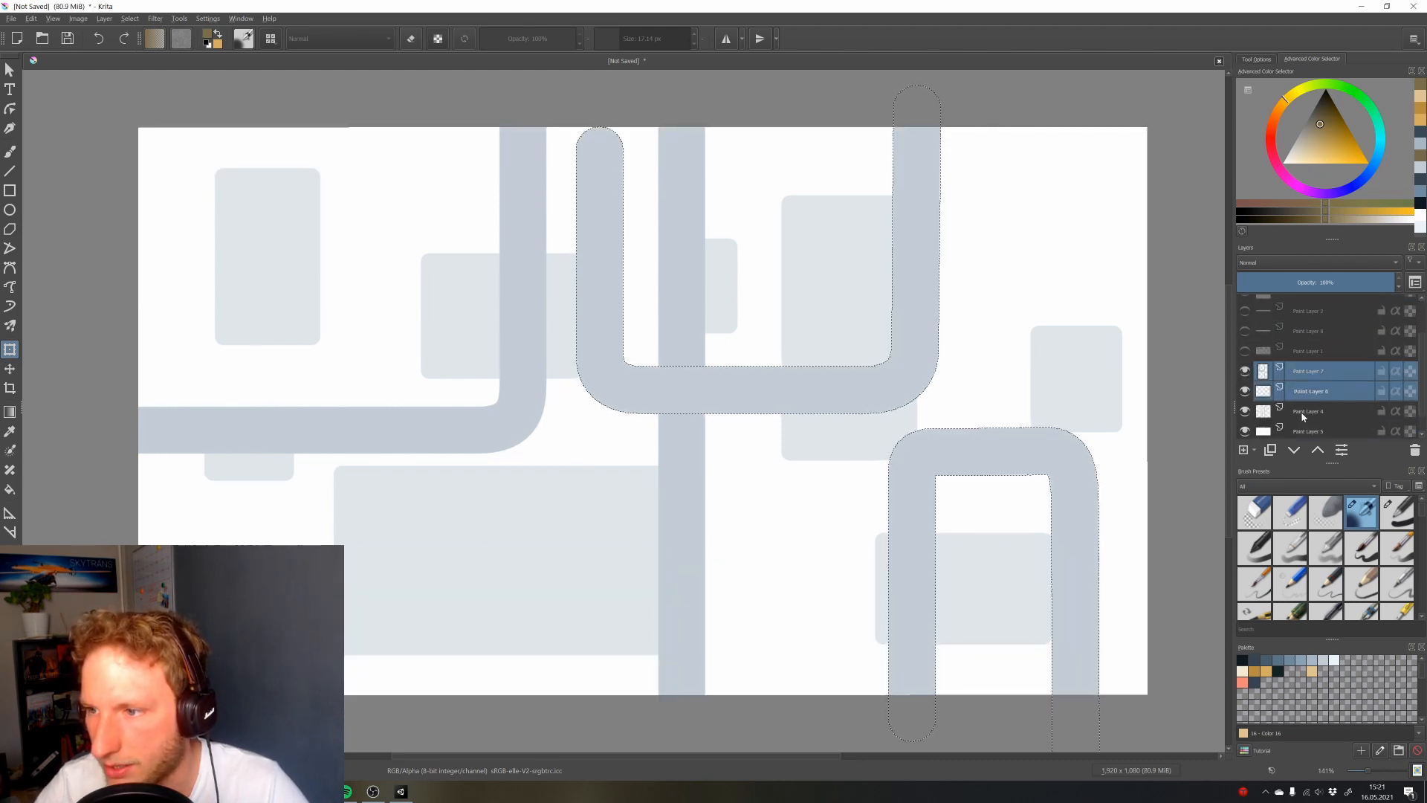
pyautogui.scroll(-1, 1302, 417)
pyautogui.rightClick(1301, 347)
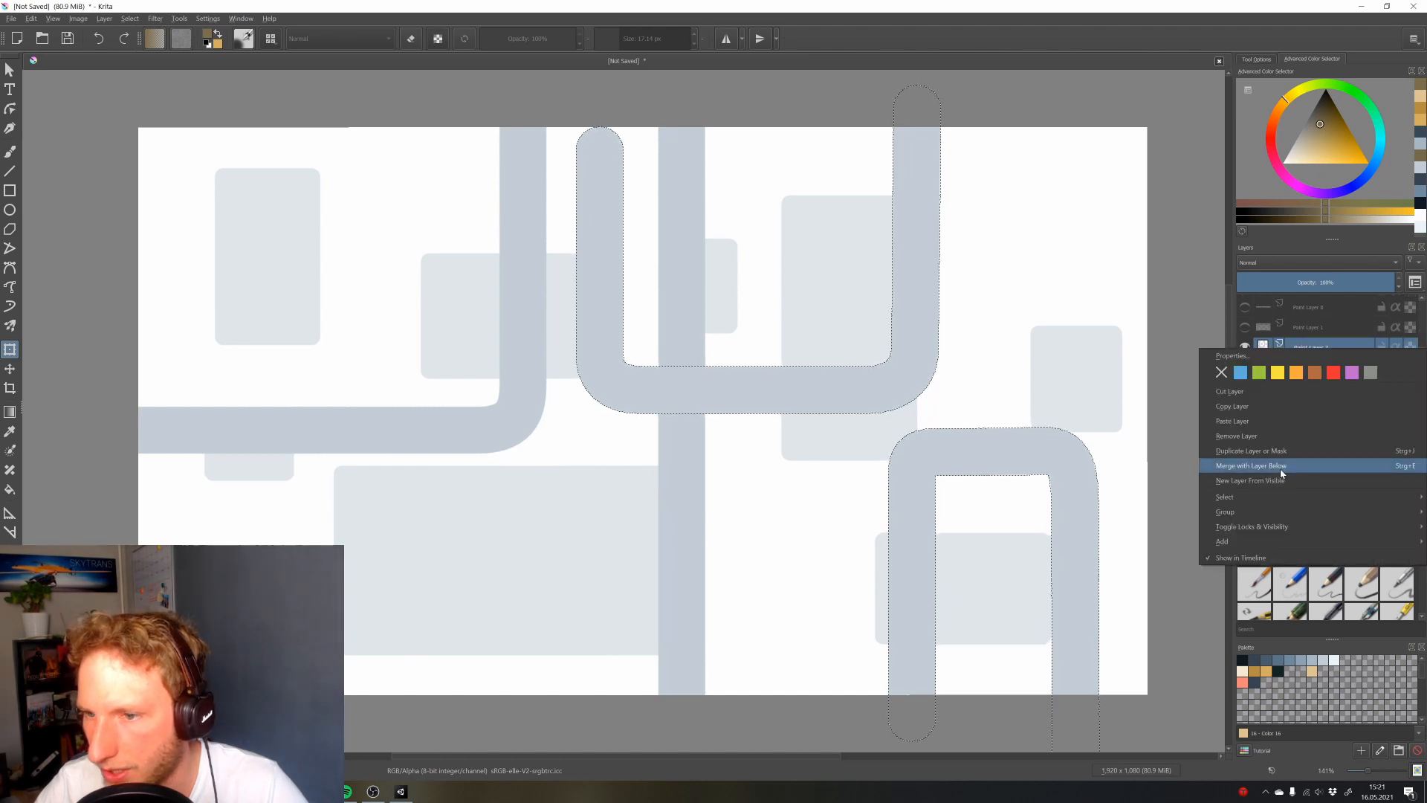
pyautogui.click(1295, 239)
pyautogui.click(1311, 349)
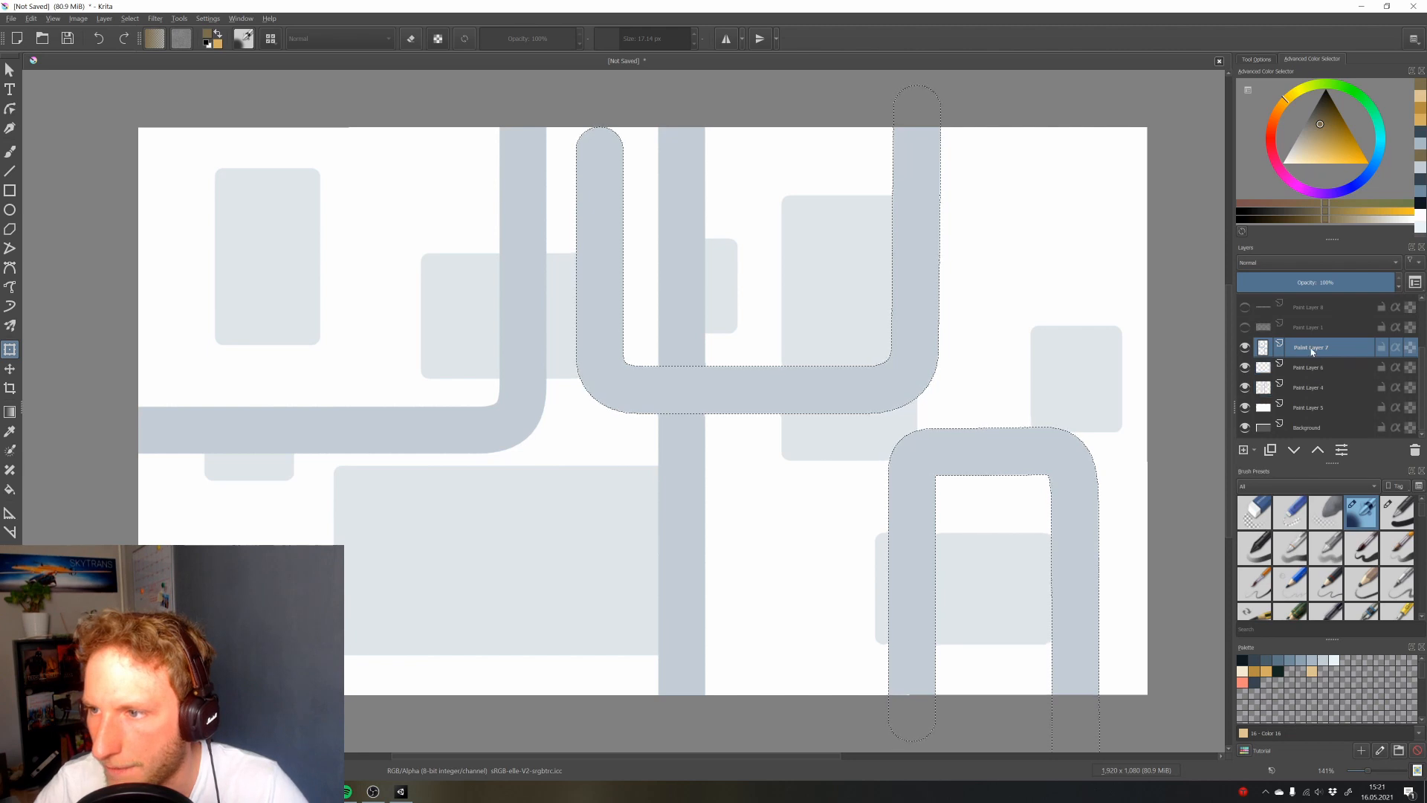
# Hide the other pipe layer and the pale rectangle layer, and pick the medium blue from the palette
pyautogui.click(1245, 368)
pyautogui.click(1245, 387)
pyautogui.scroll(-2, 1089, 465)
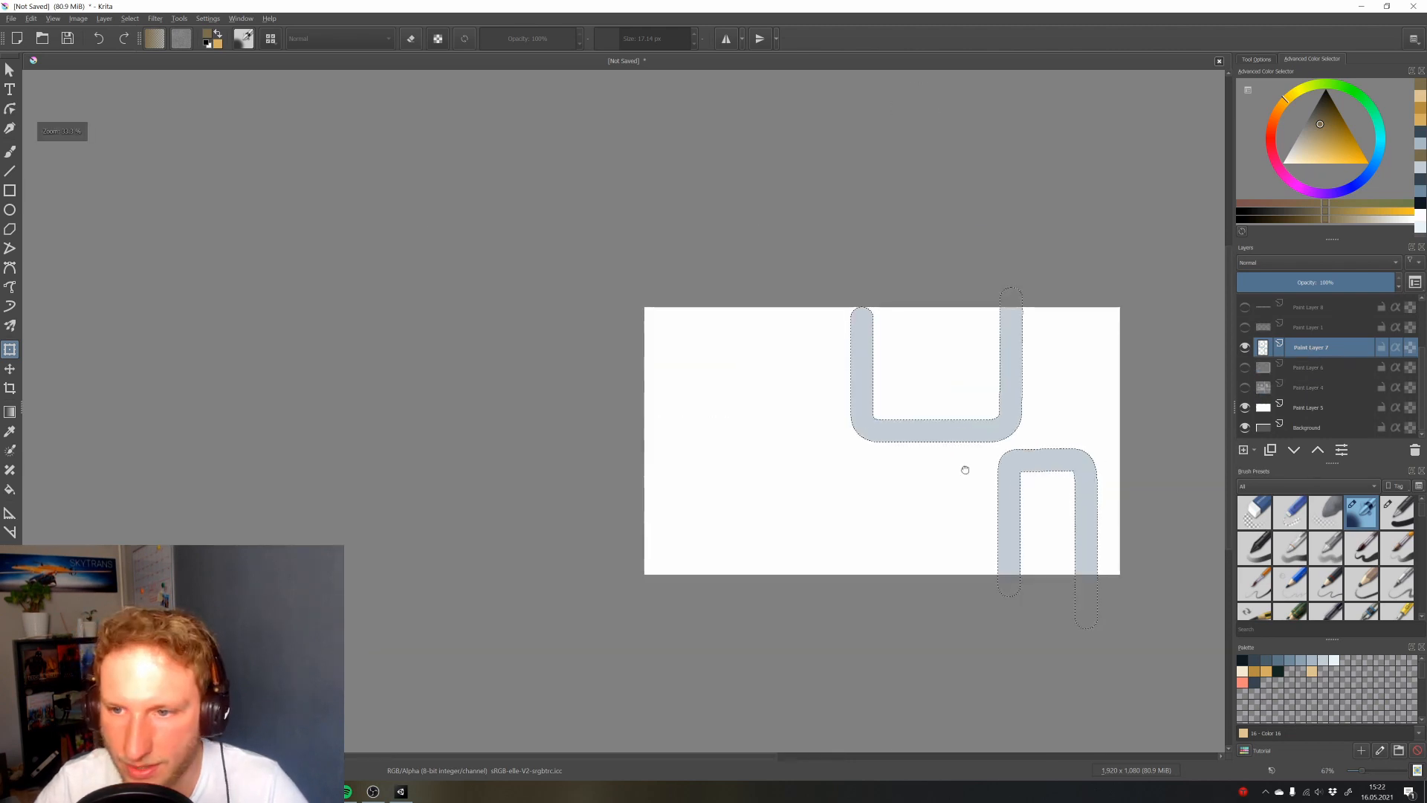
pyautogui.moveTo(965, 469); pyautogui.dragTo(880, 447)
pyautogui.moveTo(906, 379); pyautogui.dragTo(839, 355)
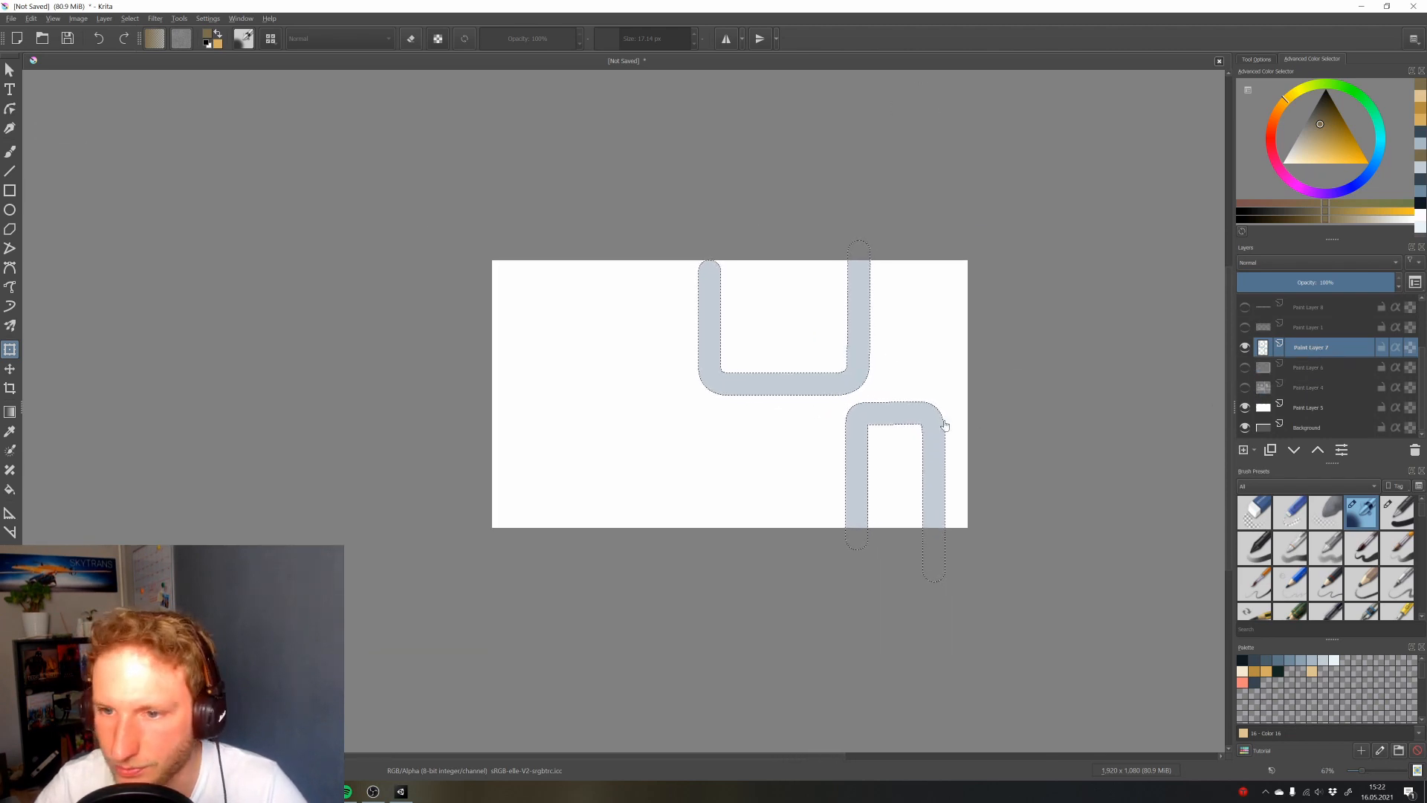
pyautogui.scroll(1, 944, 424)
pyautogui.click(1286, 671)
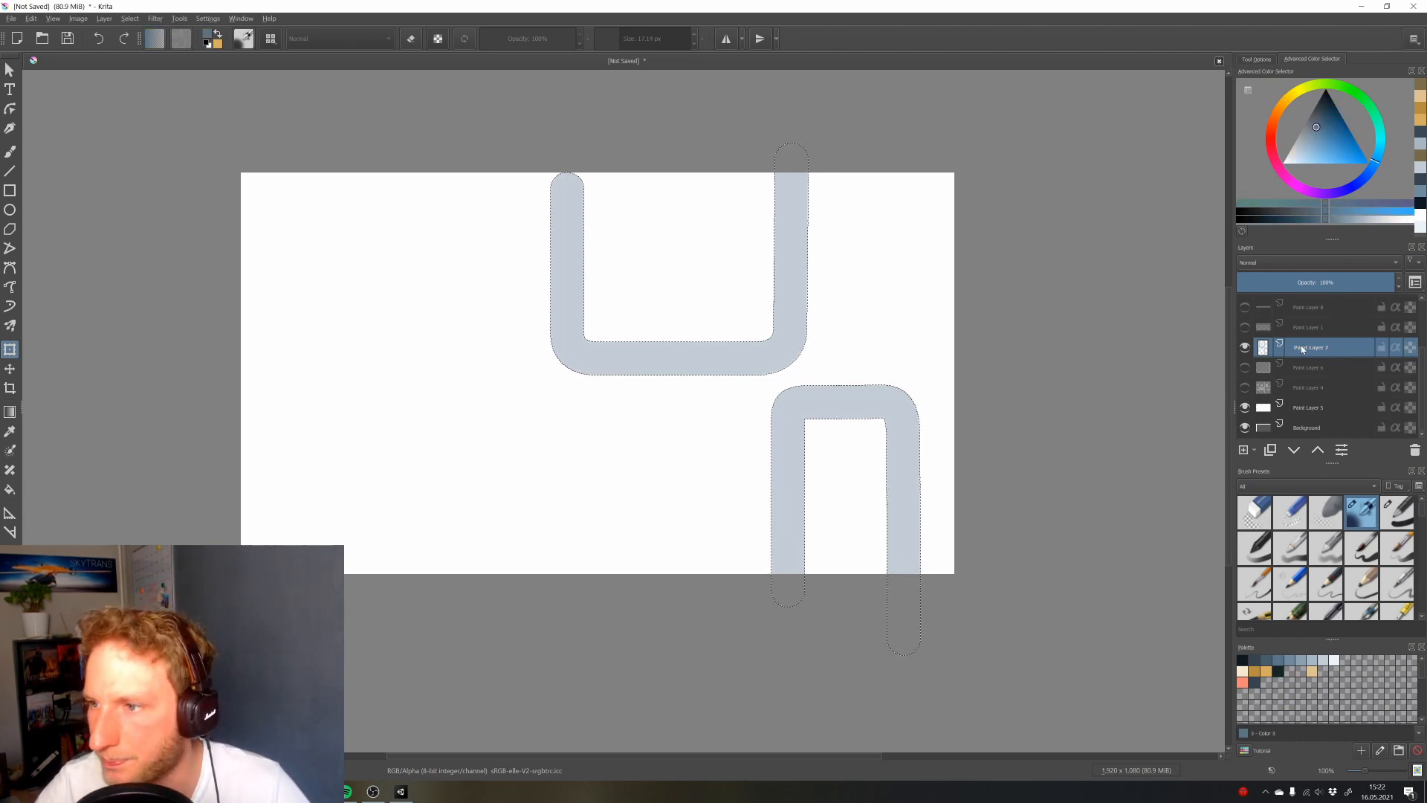
# Shade the left edges of the arch-shaped pipe's legs and the lower edge of its crossbar with a large soft blue brush
pyautogui.press('b')
pyautogui.click(647, 39)
pyautogui.hotkey('ctrl', 'z')
pyautogui.moveTo(877, 565); pyautogui.dragTo(873, 414)
pyautogui.press('v')
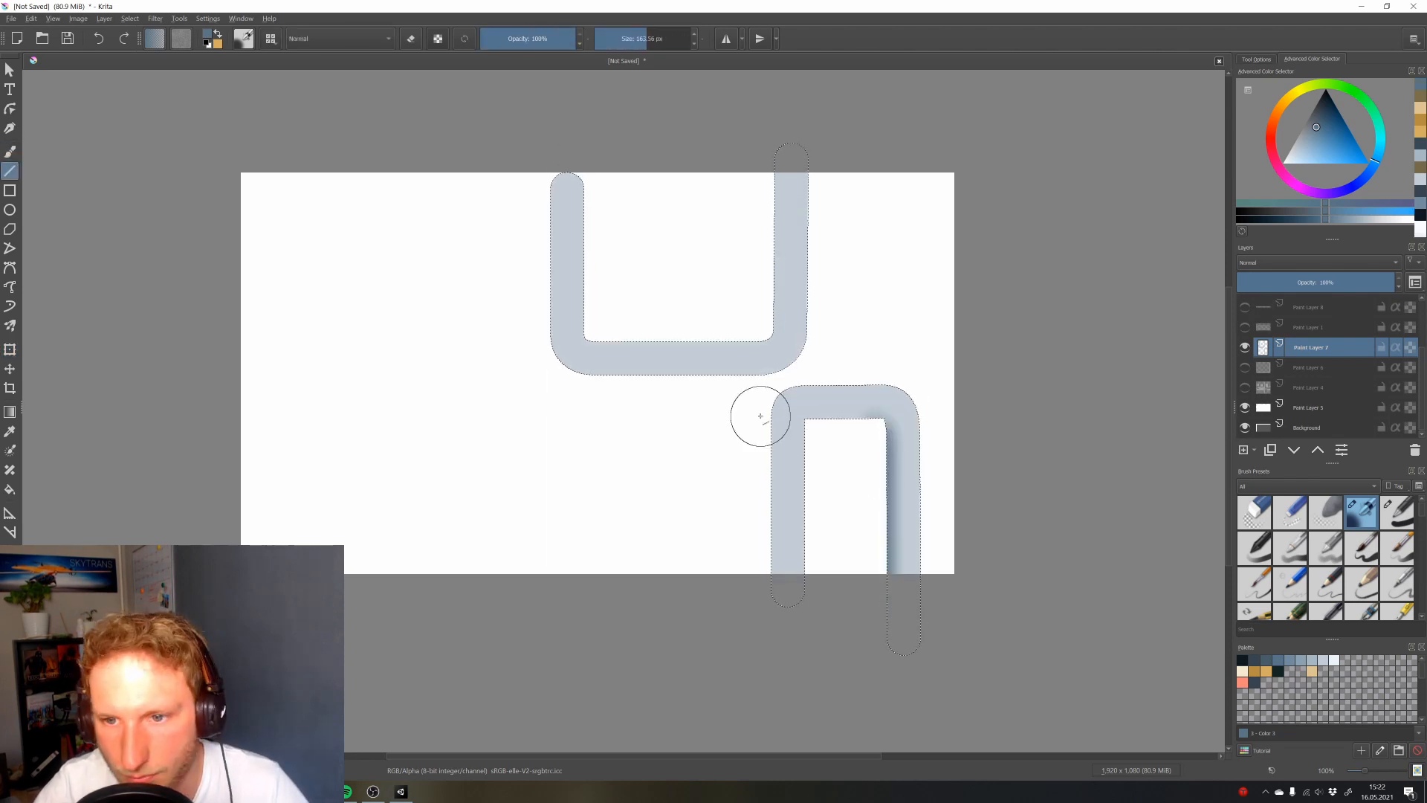
pyautogui.moveTo(758, 417); pyautogui.dragTo(758, 572)
pyautogui.moveTo(818, 435); pyautogui.dragTo(878, 423)
# Shade the U-shaped pipe's vertical parts and lower edge with soft, straight blue strokes
pyautogui.moveTo(777, 349); pyautogui.dragTo(778, 198)
pyautogui.moveTo(567, 186); pyautogui.dragTo(567, 356)
pyautogui.moveTo(558, 382); pyautogui.dragTo(668, 382)
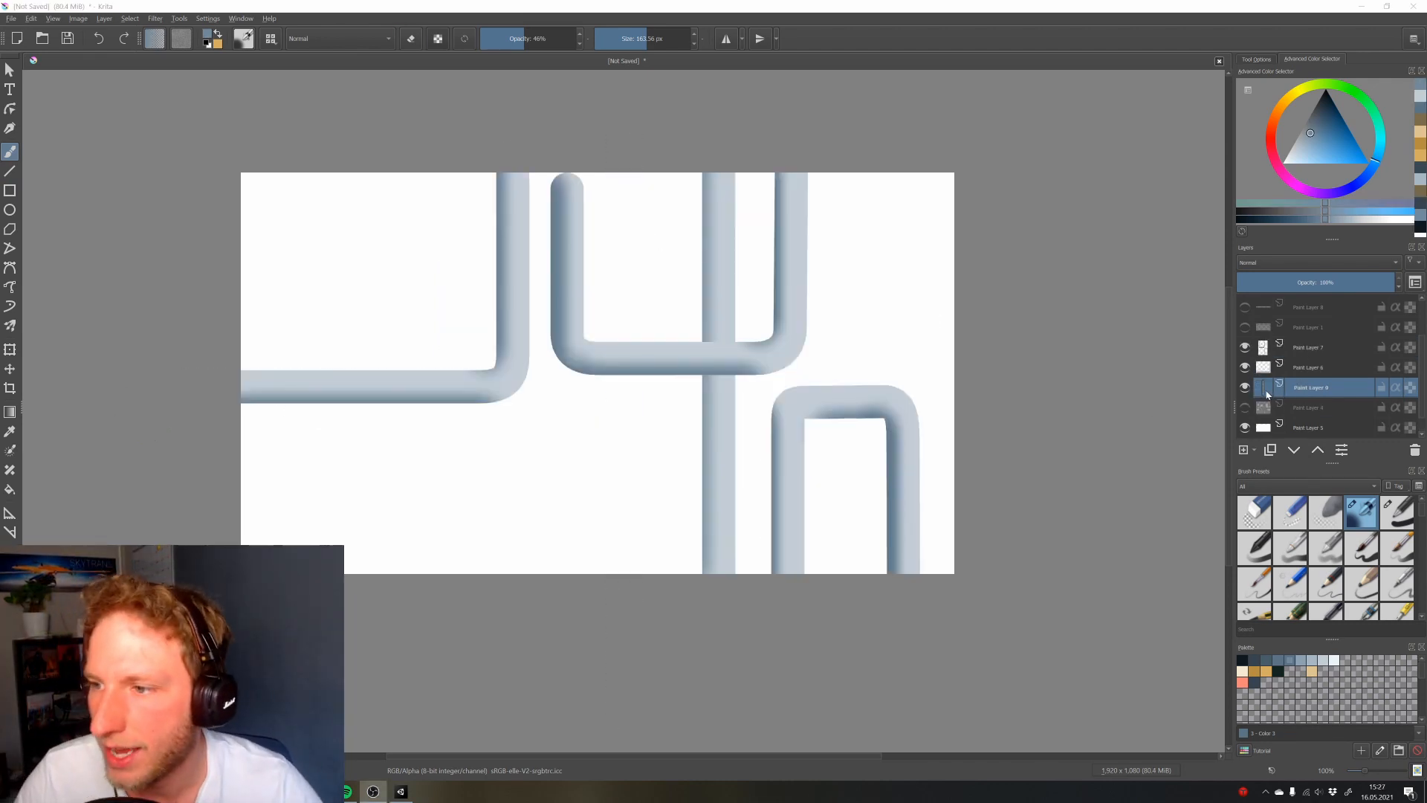
# Select the straight vertical pipe's painted area and draw a near-white highlight down its length with a 22.25 px soft brush
pyautogui.keyDown('ctrl'); pyautogui.click(1263, 387); pyautogui.keyUp('ctrl')
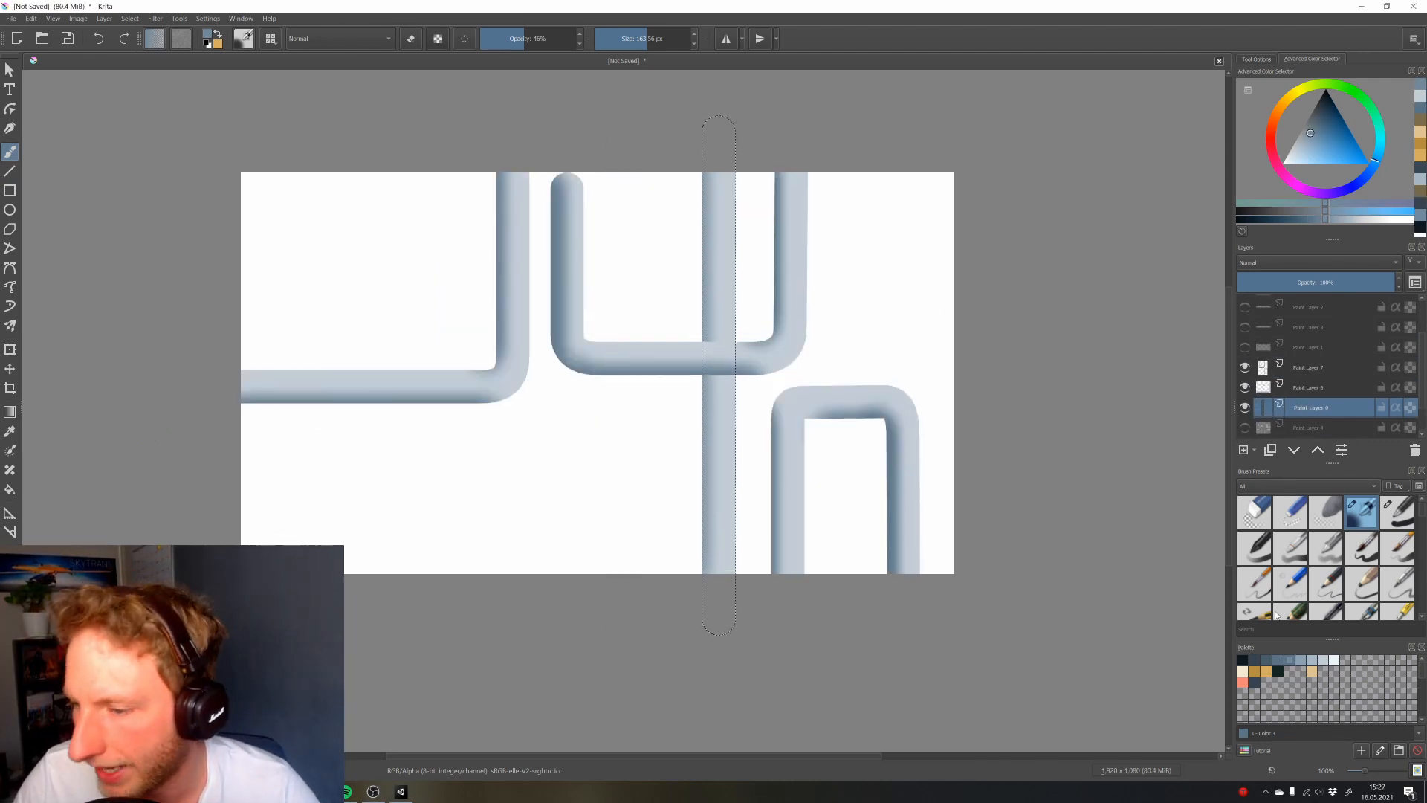
pyautogui.click(1334, 660)
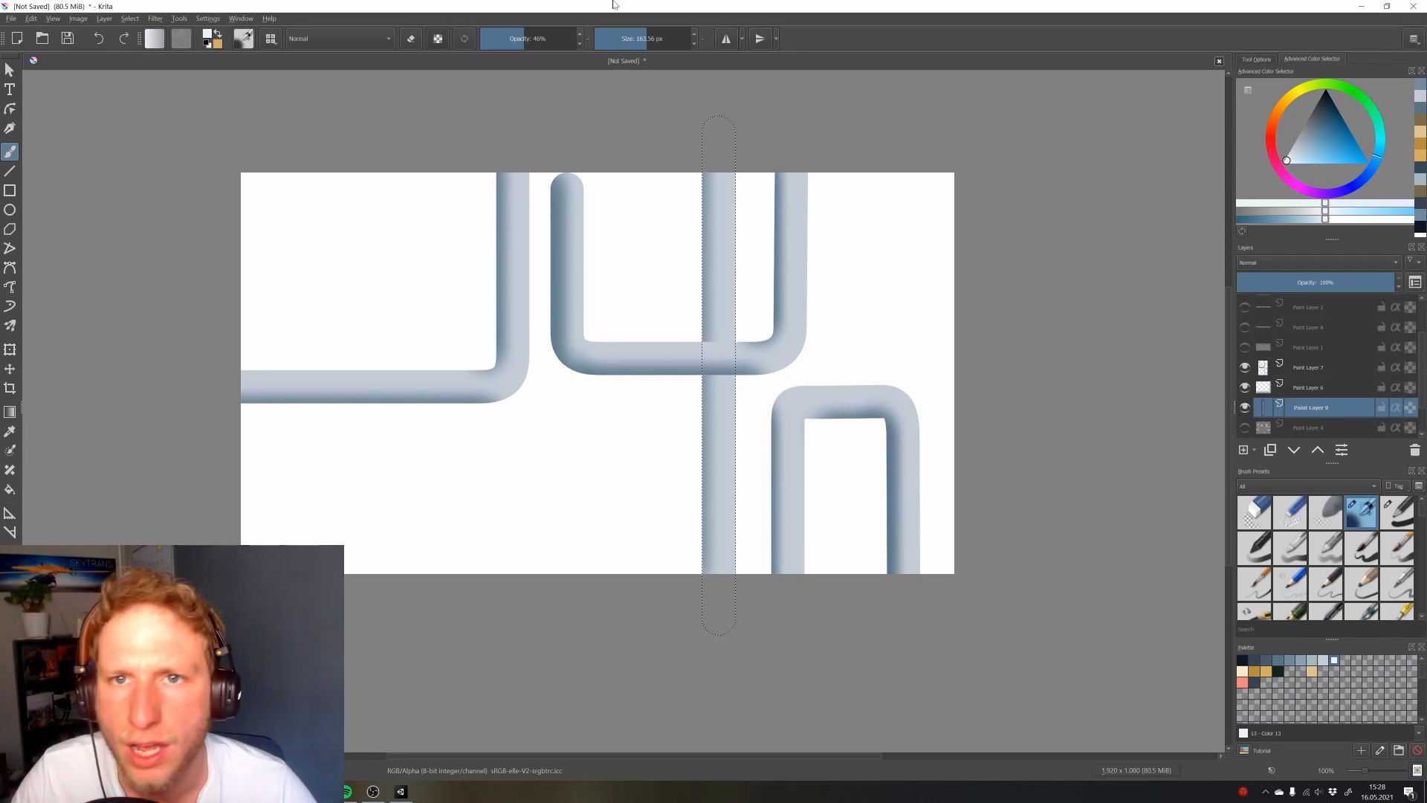
pyautogui.moveTo(626, 35); pyautogui.dragTo(606, 36)
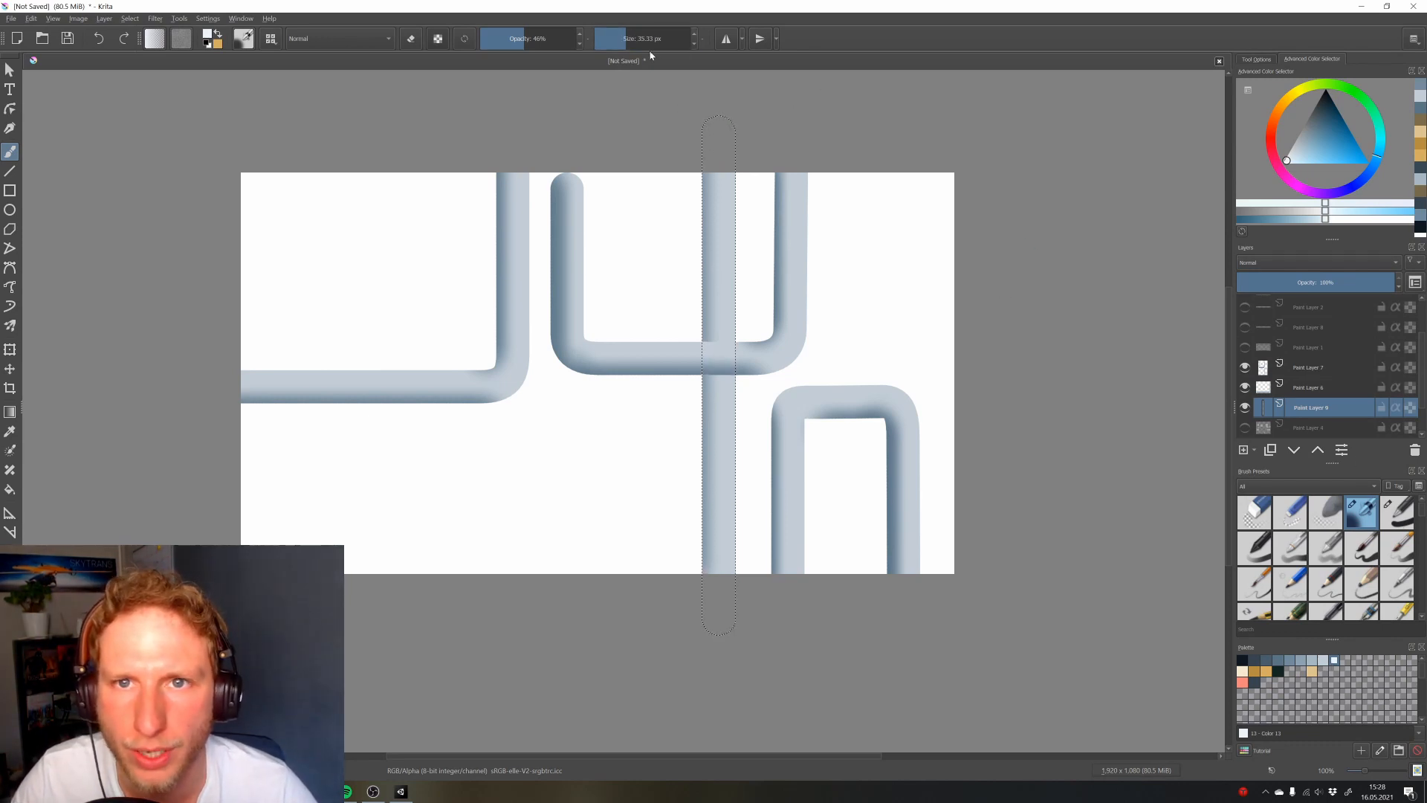
pyautogui.click(621, 38)
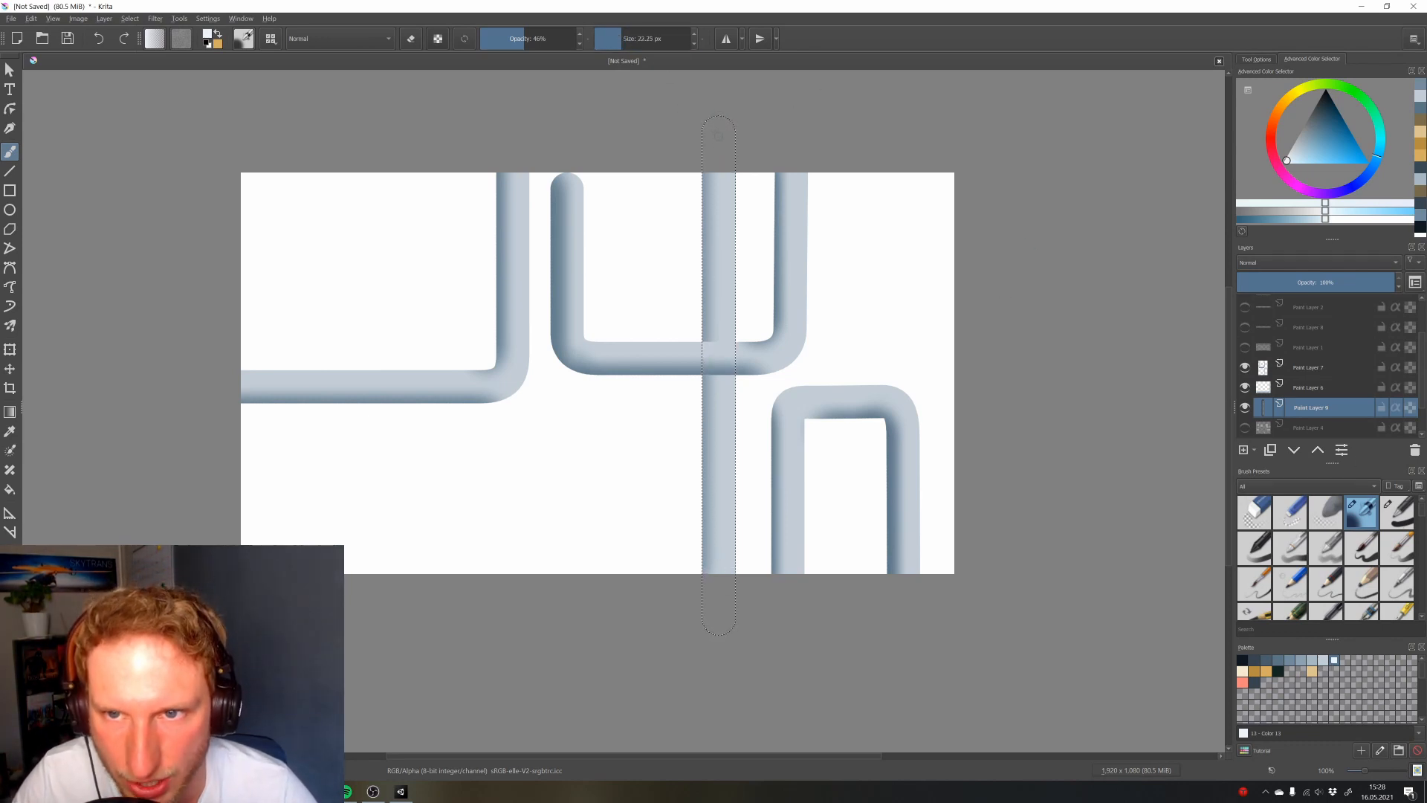
pyautogui.press('v')
pyautogui.moveTo(727, 116); pyautogui.dragTo(724, 631)
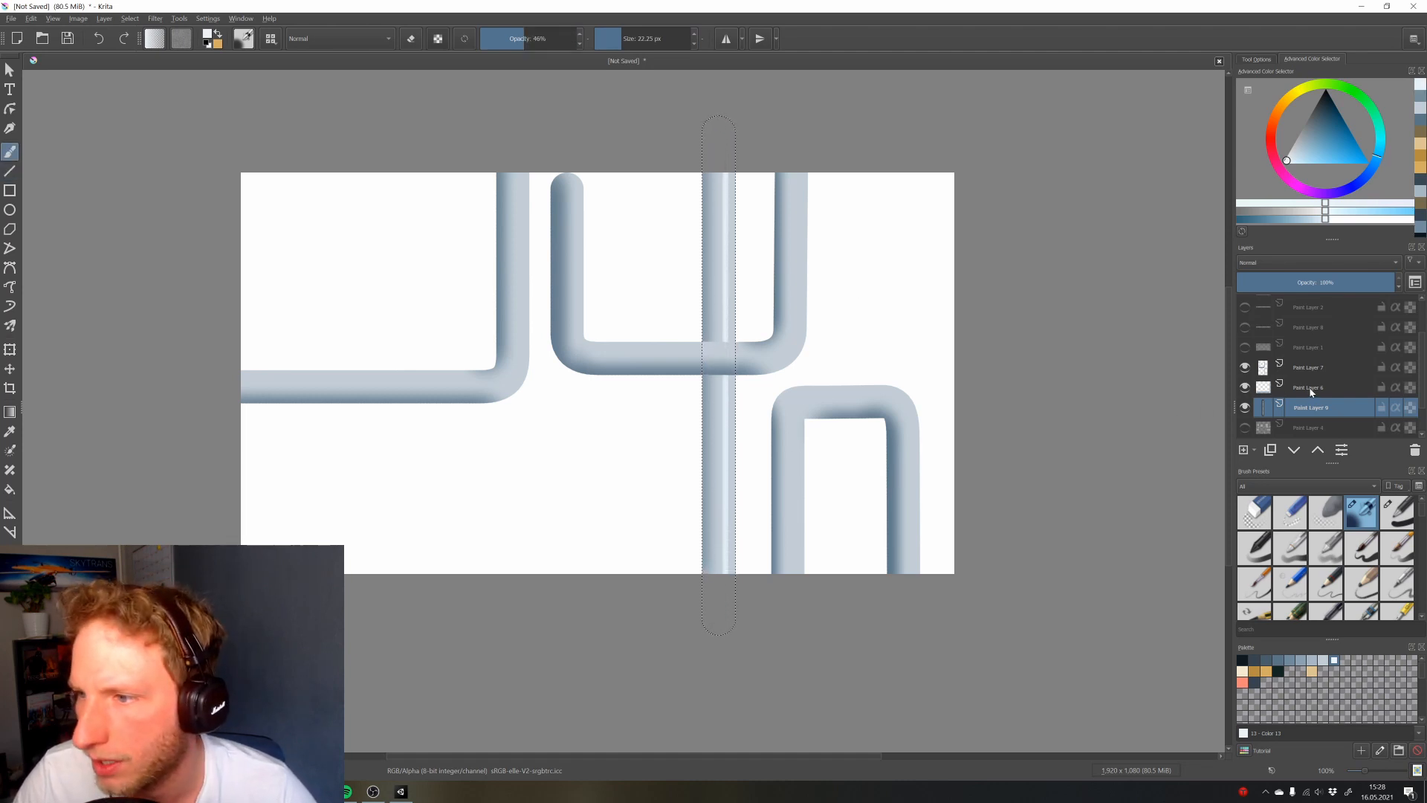
# Select the elbow pipe's painted area on its layer and draw a near-white highlight along its vertical part, bend and horizontal part
pyautogui.click(1311, 389)
pyautogui.keyDown('ctrl'); pyautogui.click(1267, 393); pyautogui.keyUp('ctrl')
pyautogui.press('v')
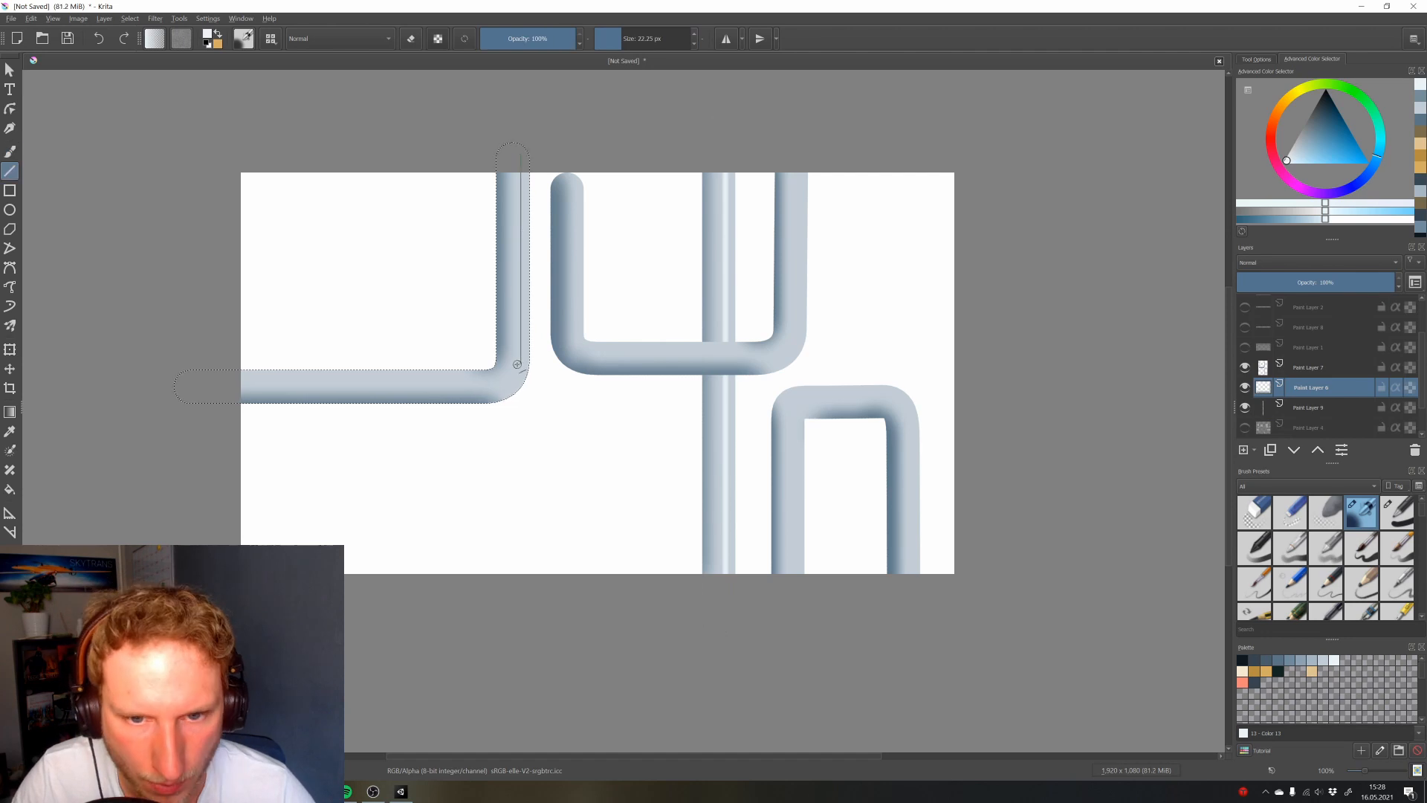
pyautogui.moveTo(520, 364); pyautogui.dragTo(519, 153)
pyautogui.press('v')
pyautogui.moveTo(493, 390); pyautogui.dragTo(194, 391)
pyautogui.moveTo(487, 392); pyautogui.dragTo(512, 384)
pyautogui.moveTo(519, 360)
pyautogui.mouseDown()
pyautogui.moveTo(520, 382)
pyautogui.moveTo(460, 392)
pyautogui.mouseUp()
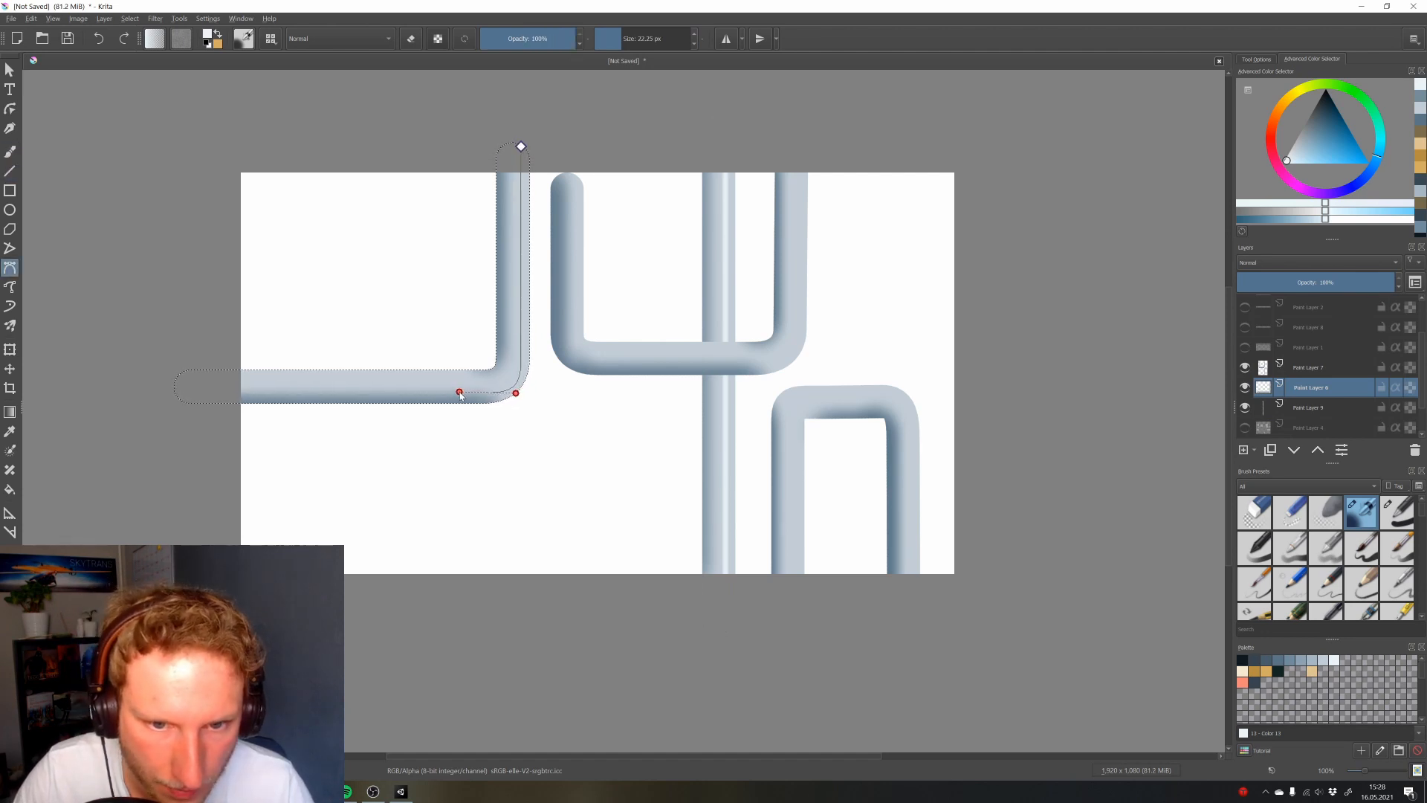
pyautogui.click(800, 153)
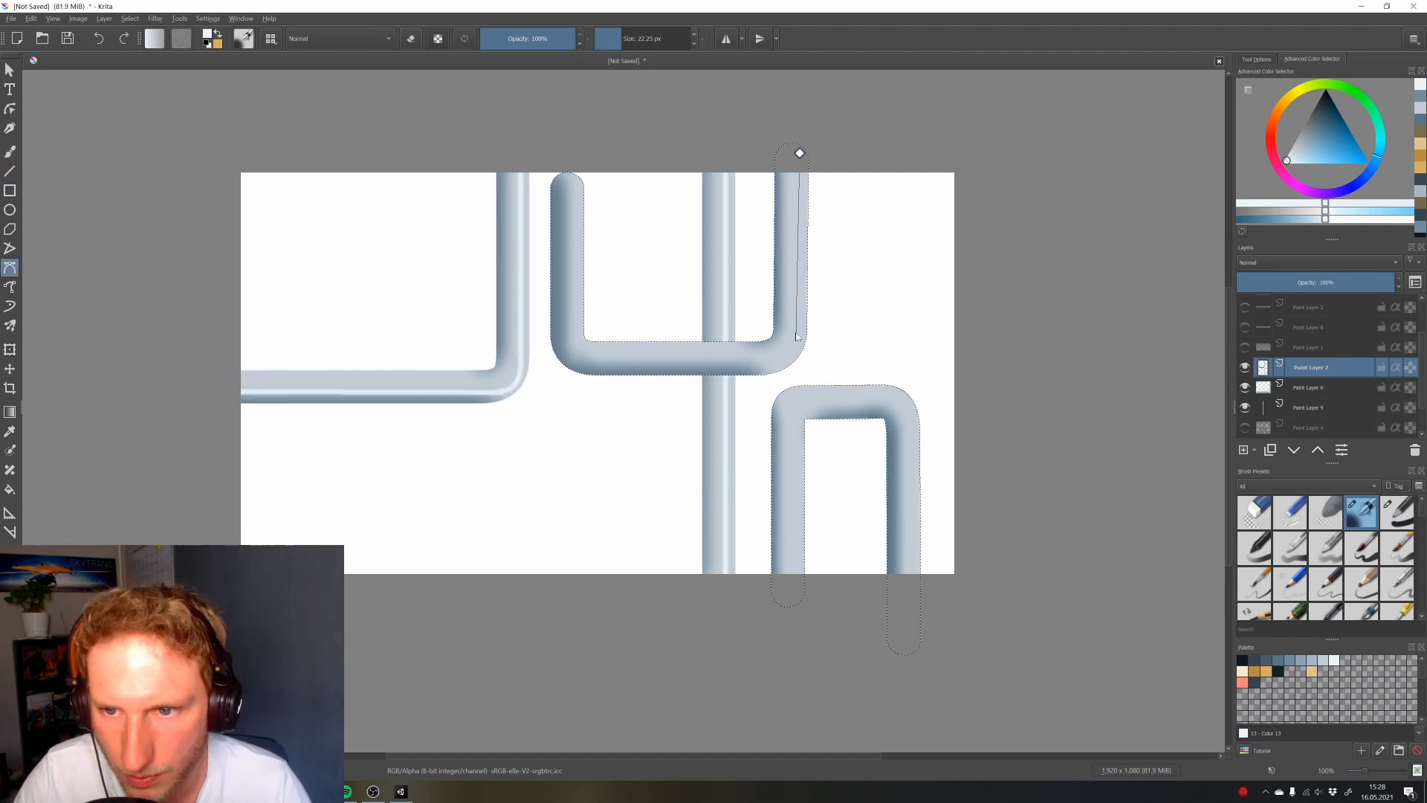
pyautogui.moveTo(799, 327); pyautogui.dragTo(799, 349)
pyautogui.moveTo(766, 364); pyautogui.dragTo(740, 361)
pyautogui.moveTo(577, 360); pyautogui.dragTo(562, 364)
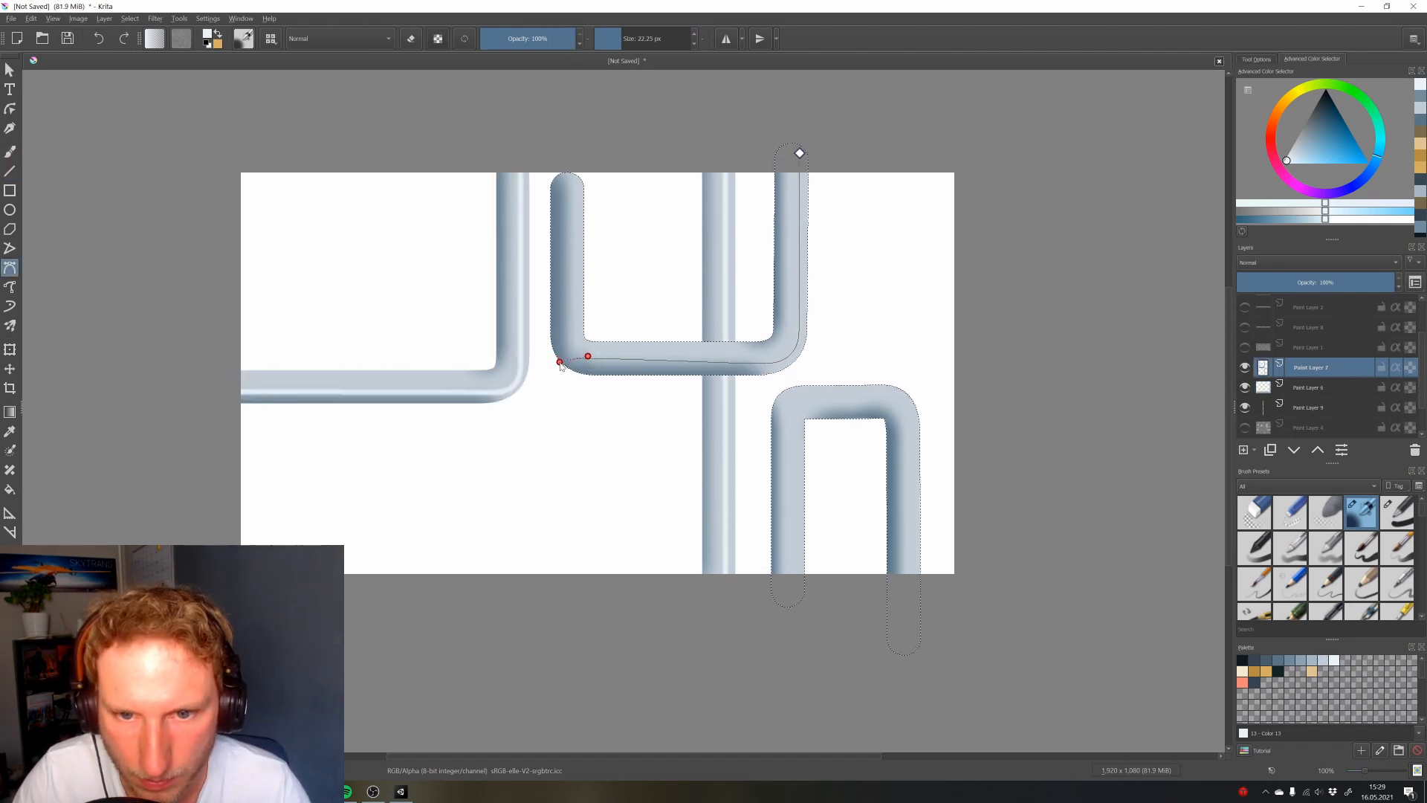
pyautogui.hotkey('ctrl', 'z')
pyautogui.hotkey('ctrl', 'z')
pyautogui.hotkey('ctrl', 'z')
# Draw a curved near-white highlight along the U-shaped pipe, undo it and redraw it
pyautogui.click(801, 141)
pyautogui.moveTo(800, 322); pyautogui.dragTo(800, 338)
pyautogui.moveTo(767, 364); pyautogui.dragTo(746, 364)
pyautogui.moveTo(591, 362); pyautogui.dragTo(571, 327)
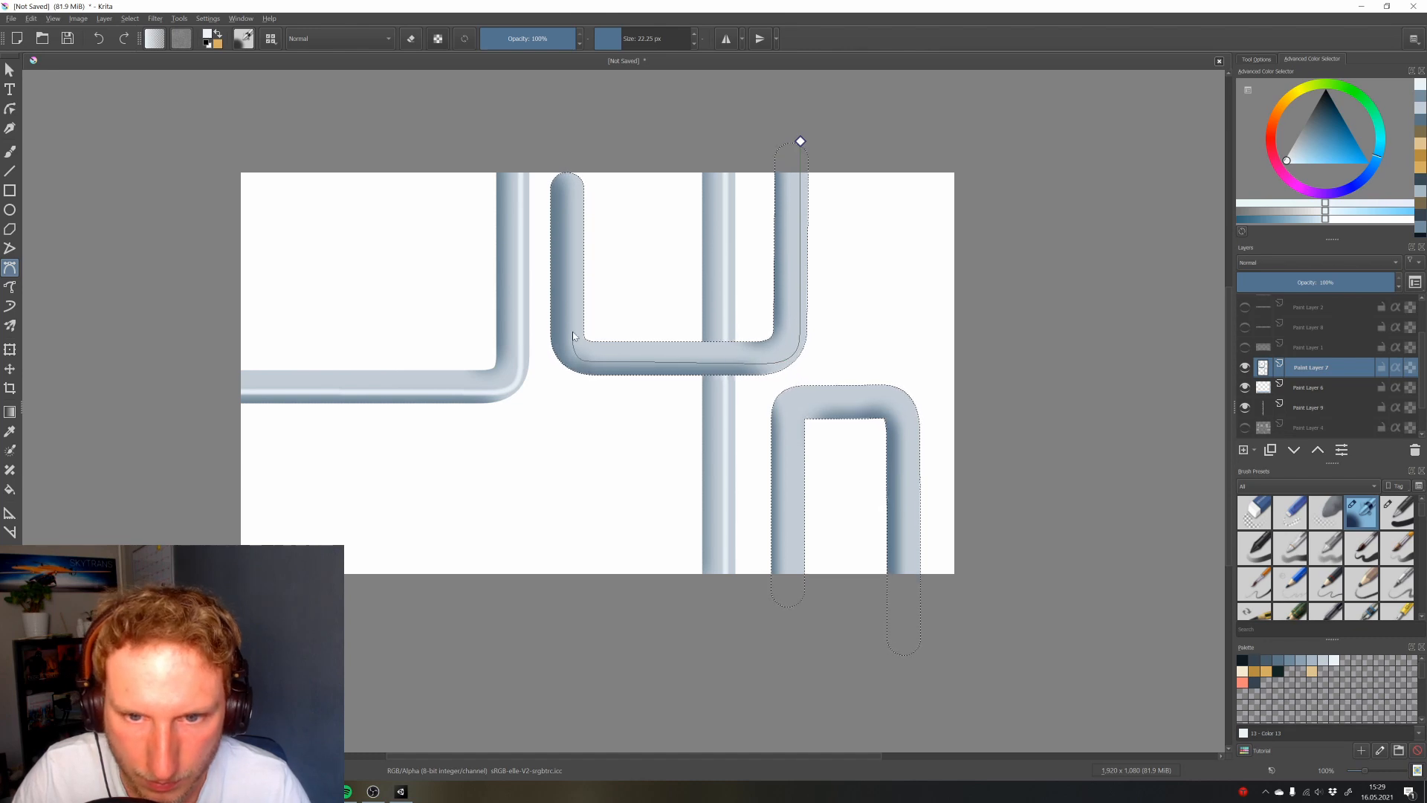
pyautogui.doubleClick(576, 151)
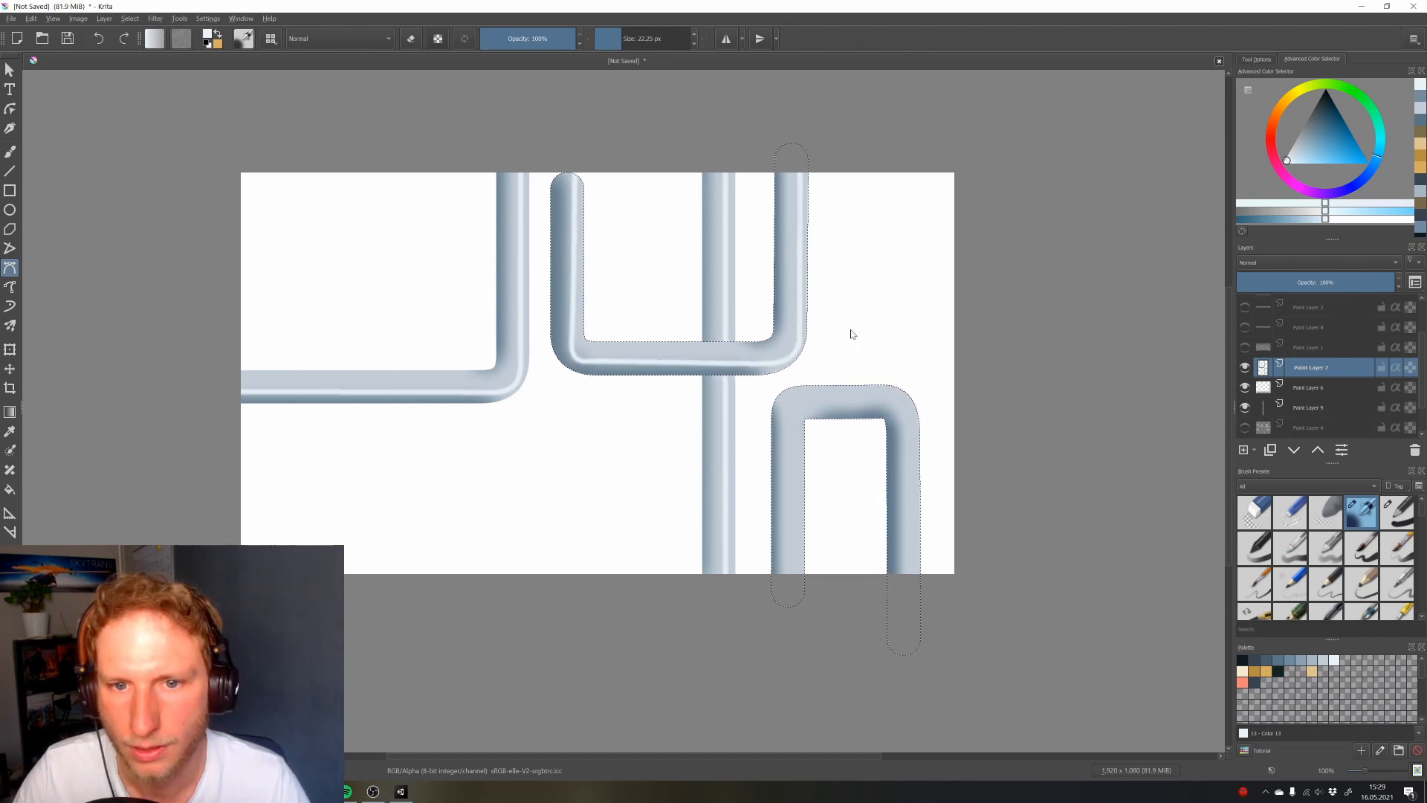
pyautogui.hotkey('ctrl', 'z')
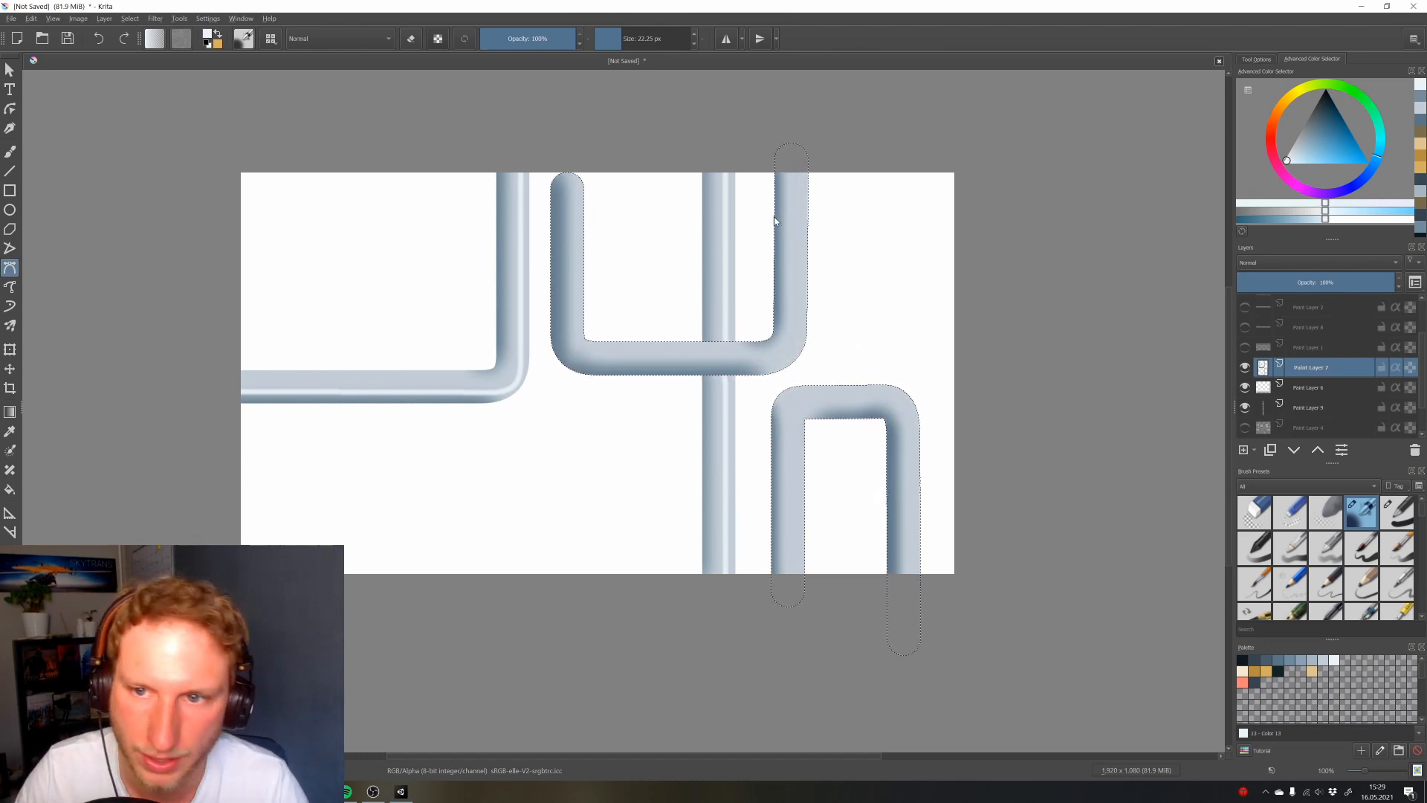
pyautogui.click(799, 139)
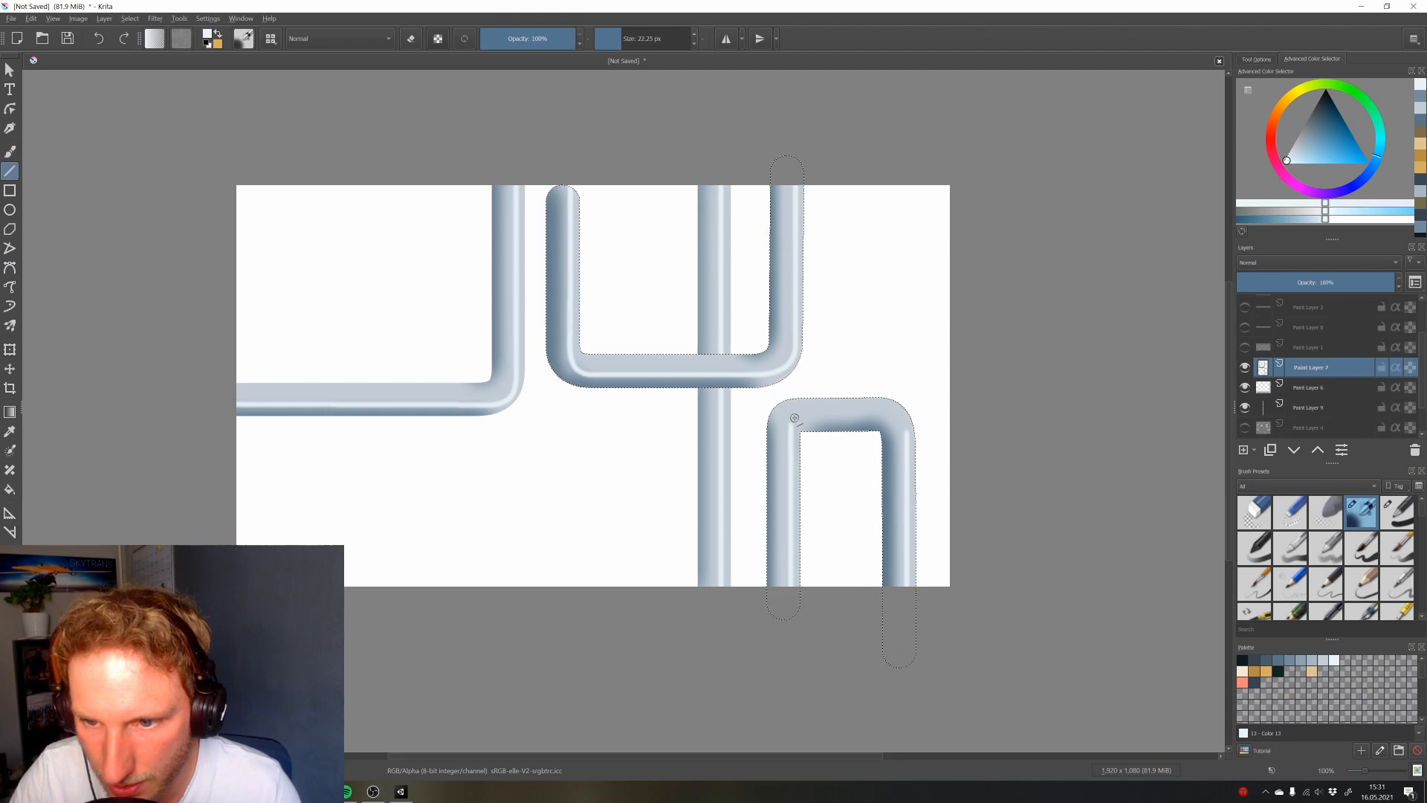
# Choose a spatter-style brush preset and set the colour to a grey-blue slightly darker than the pale rectangles
pyautogui.scroll(4, 792, 428)
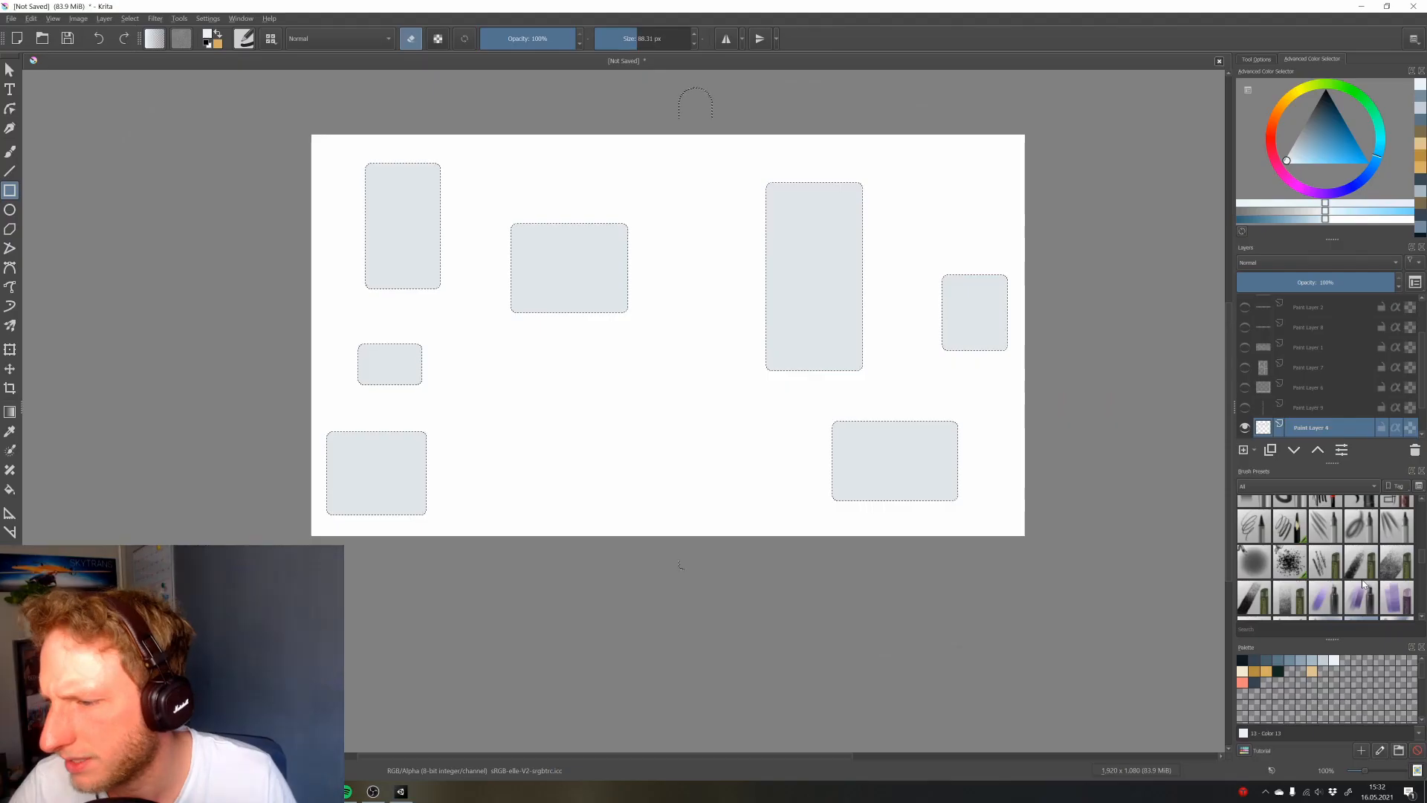
pyautogui.scroll(-2, 1299, 585)
pyautogui.scroll(2, 1299, 585)
pyautogui.click(1290, 502)
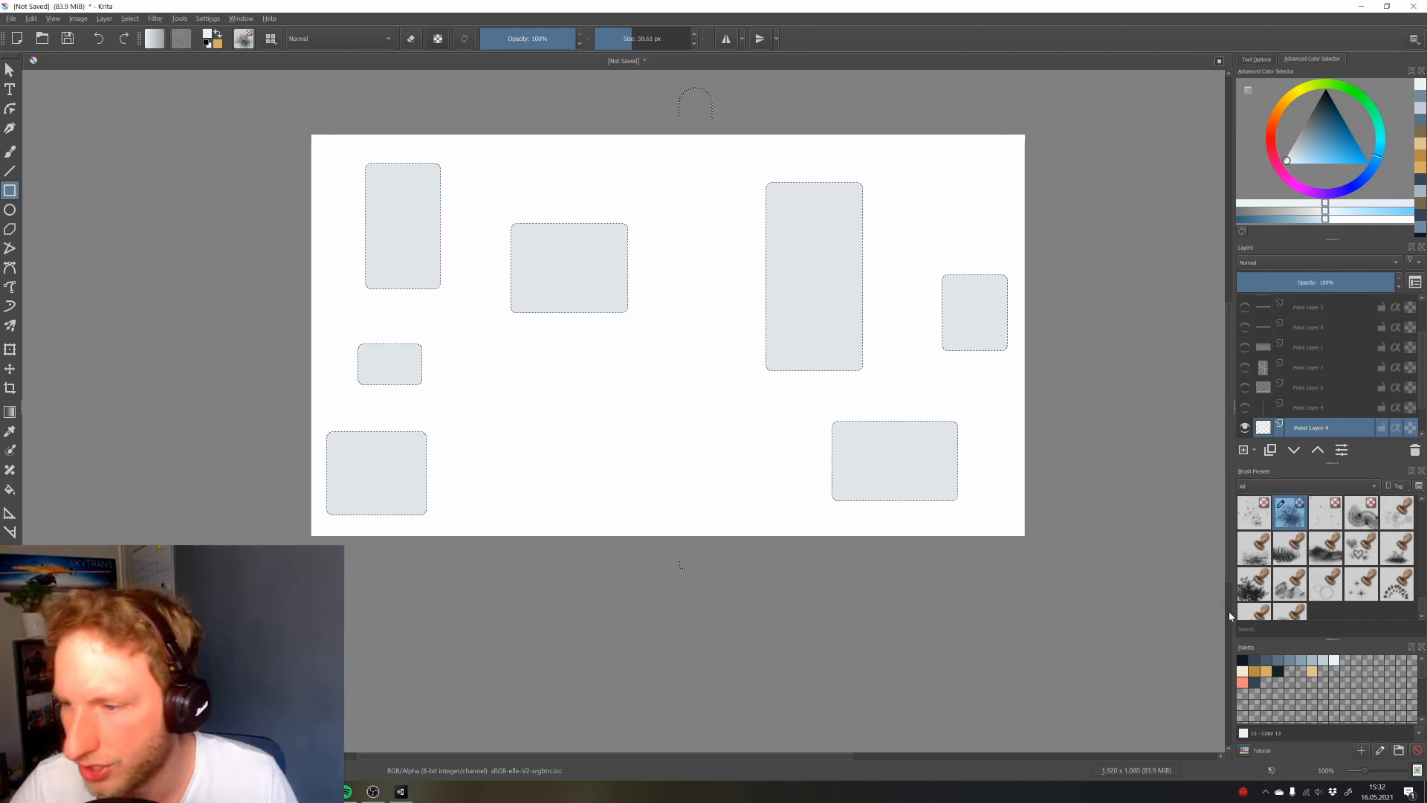
pyautogui.keyDown('ctrl'); pyautogui.click(918, 443); pyautogui.keyUp('ctrl')
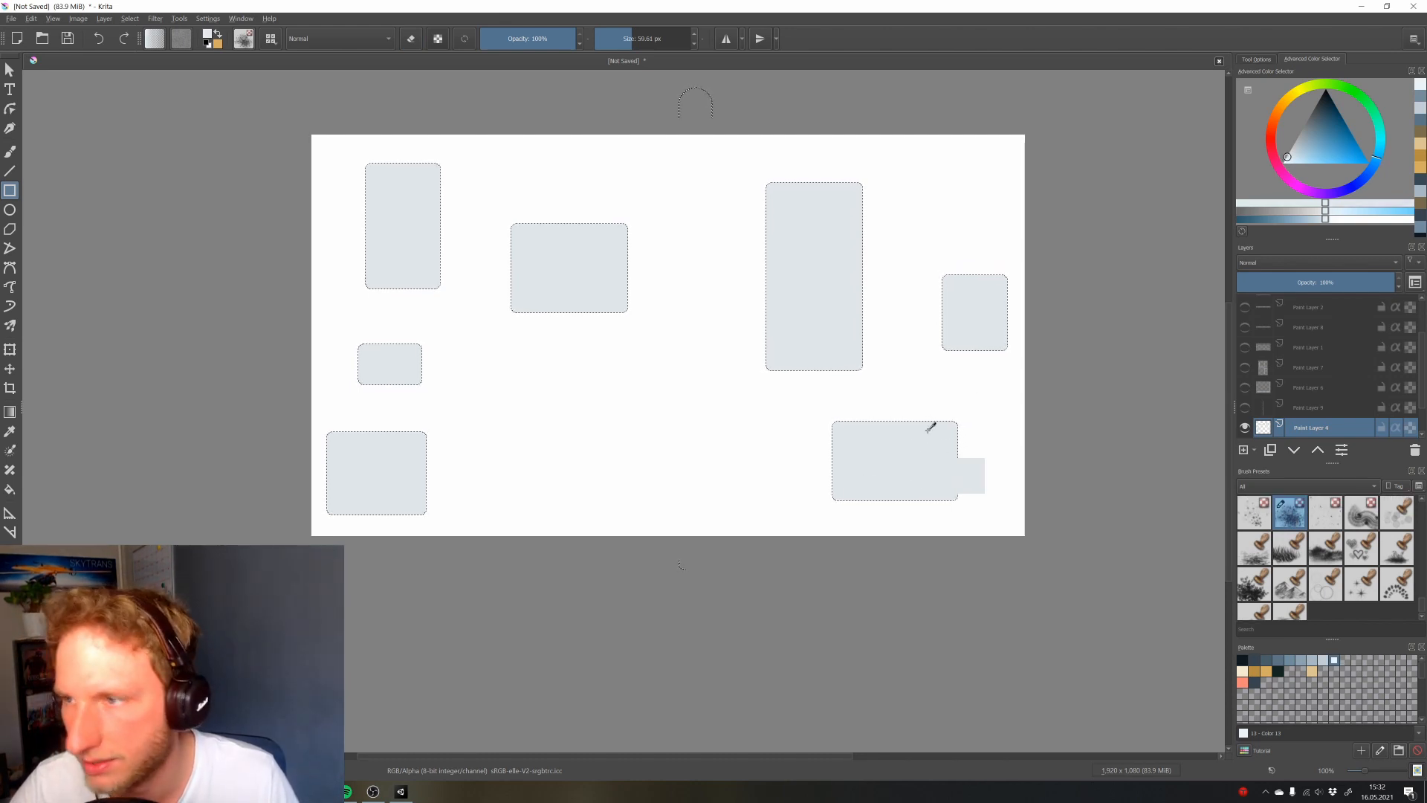
pyautogui.click(1294, 152)
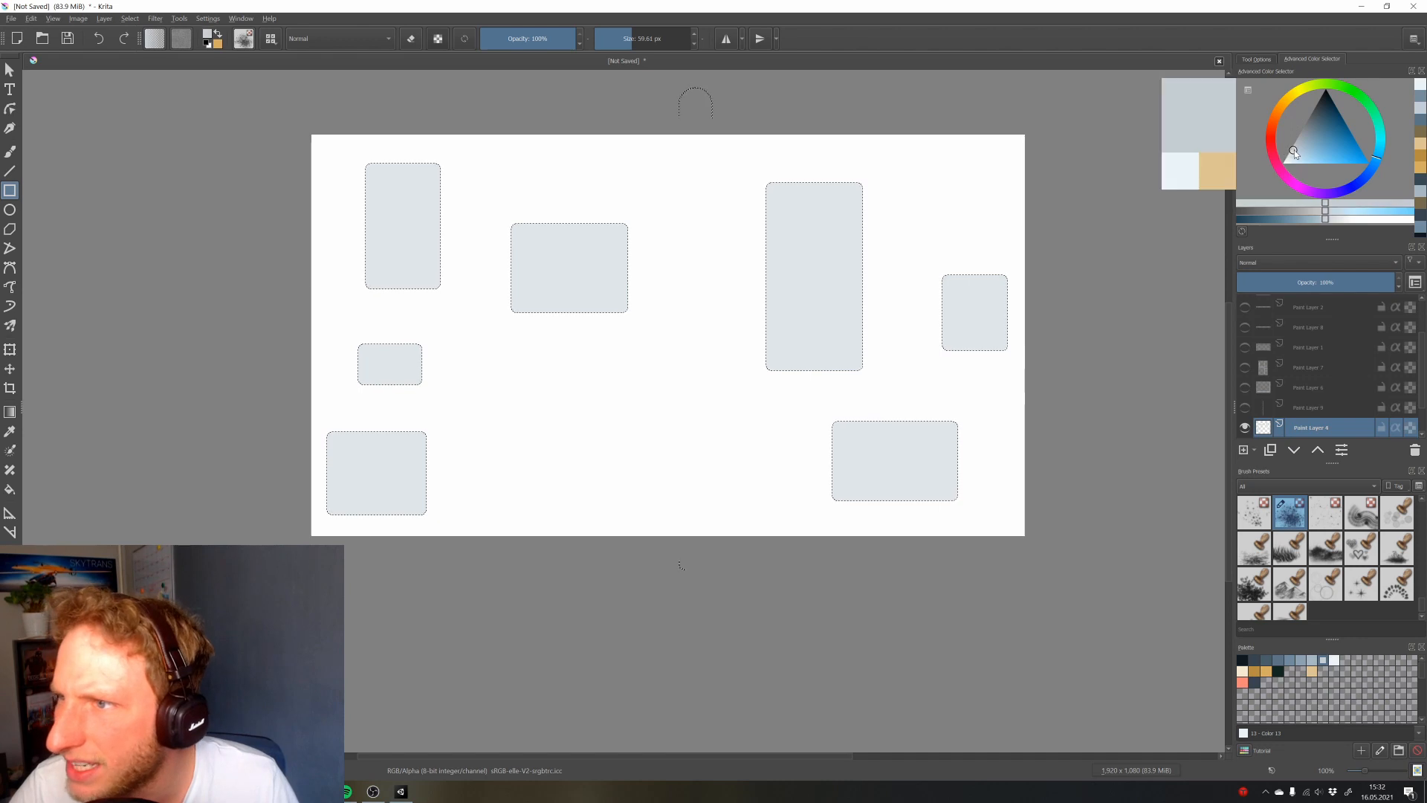
pyautogui.moveTo(952, 481); pyautogui.dragTo(860, 451)
pyautogui.hotkey('ctrl', 'z')
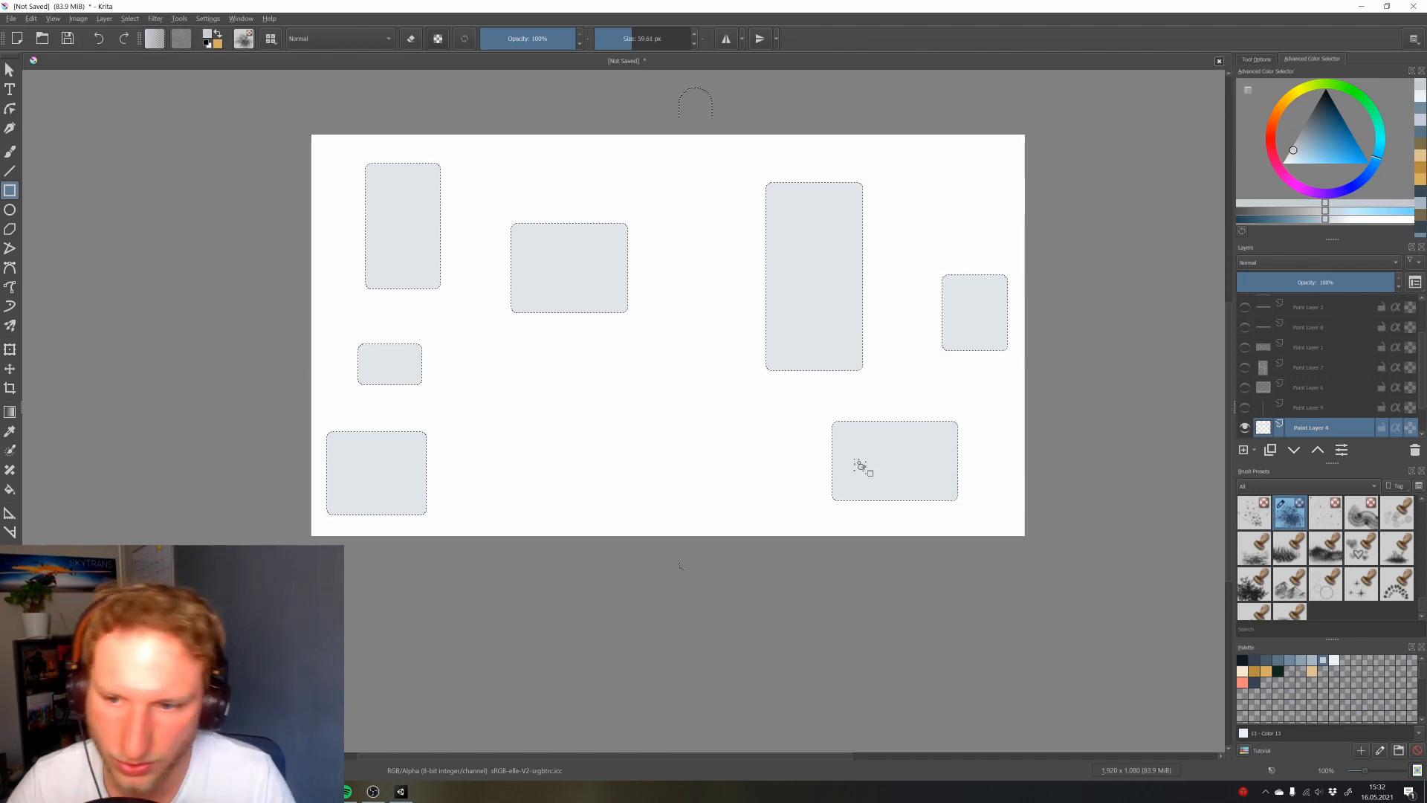
# Spray a speckled grey-blue texture over the pale background rectangles with the freehand brush, concentrating on their lower parts
pyautogui.press('b')
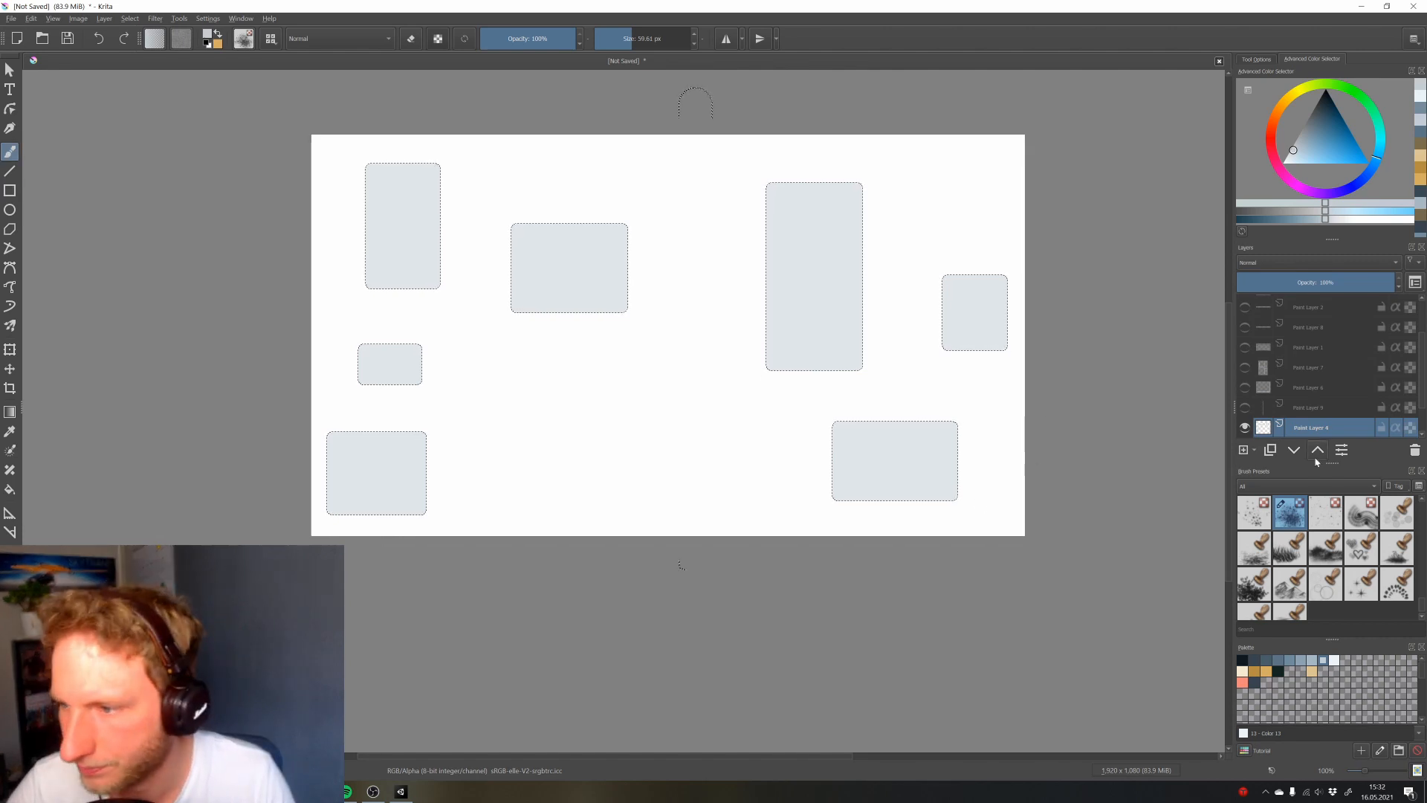
pyautogui.scroll(3, 1412, 569)
pyautogui.scroll(-2, 896, 463)
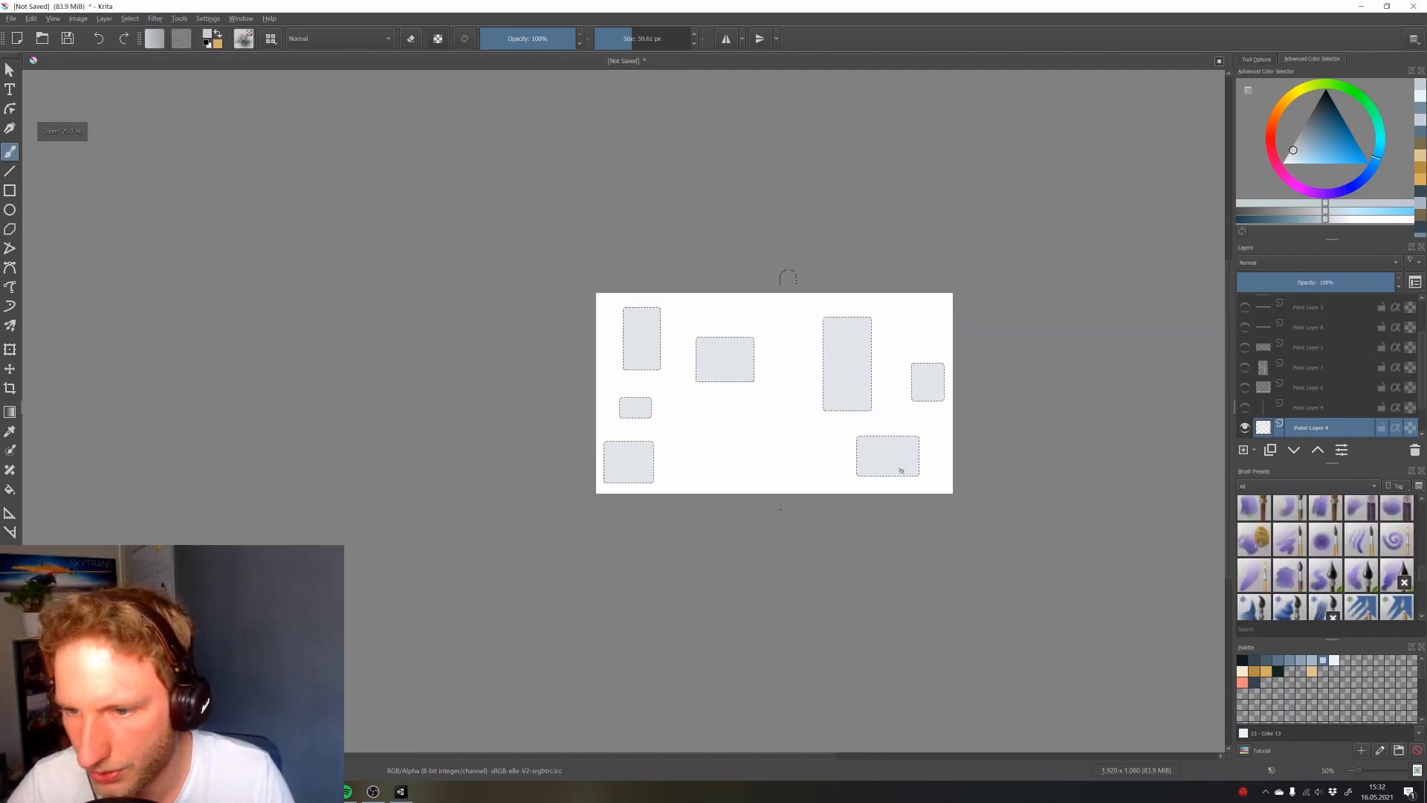
pyautogui.moveTo(859, 459); pyautogui.dragTo(922, 469)
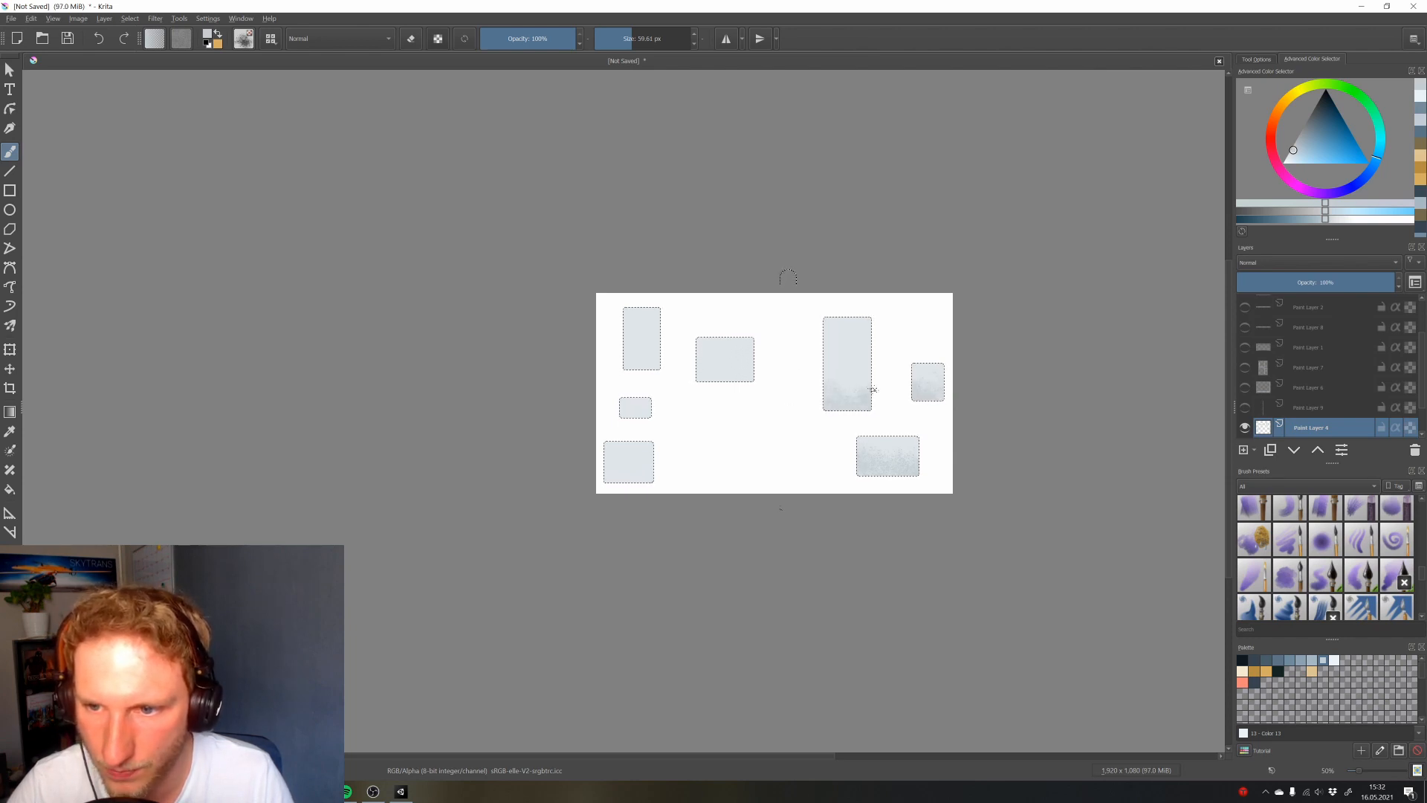
pyautogui.moveTo(688, 360)
pyautogui.mouseDown()
pyautogui.moveTo(768, 369)
pyautogui.moveTo(675, 384)
pyautogui.moveTo(751, 389)
pyautogui.moveTo(664, 360)
pyautogui.moveTo(669, 344)
pyautogui.moveTo(636, 362)
pyautogui.moveTo(618, 350)
pyautogui.moveTo(653, 372)
pyautogui.mouseUp()
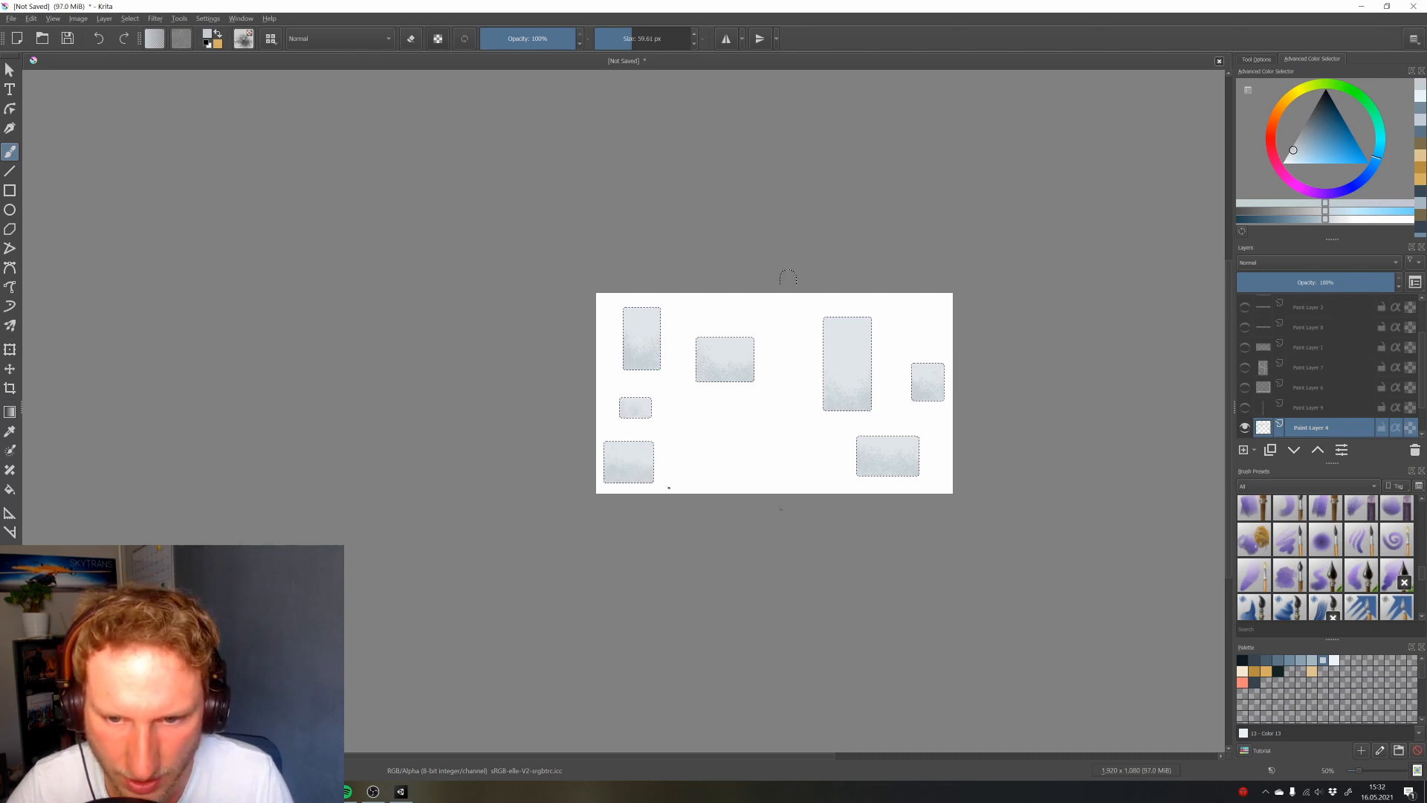
# Try a short scratch in the upper part of the tall rectangle with a hard pen brush at 1.31 px, and undo it
pyautogui.scroll(5, 786, 442)
pyautogui.scroll(5, 939, 303)
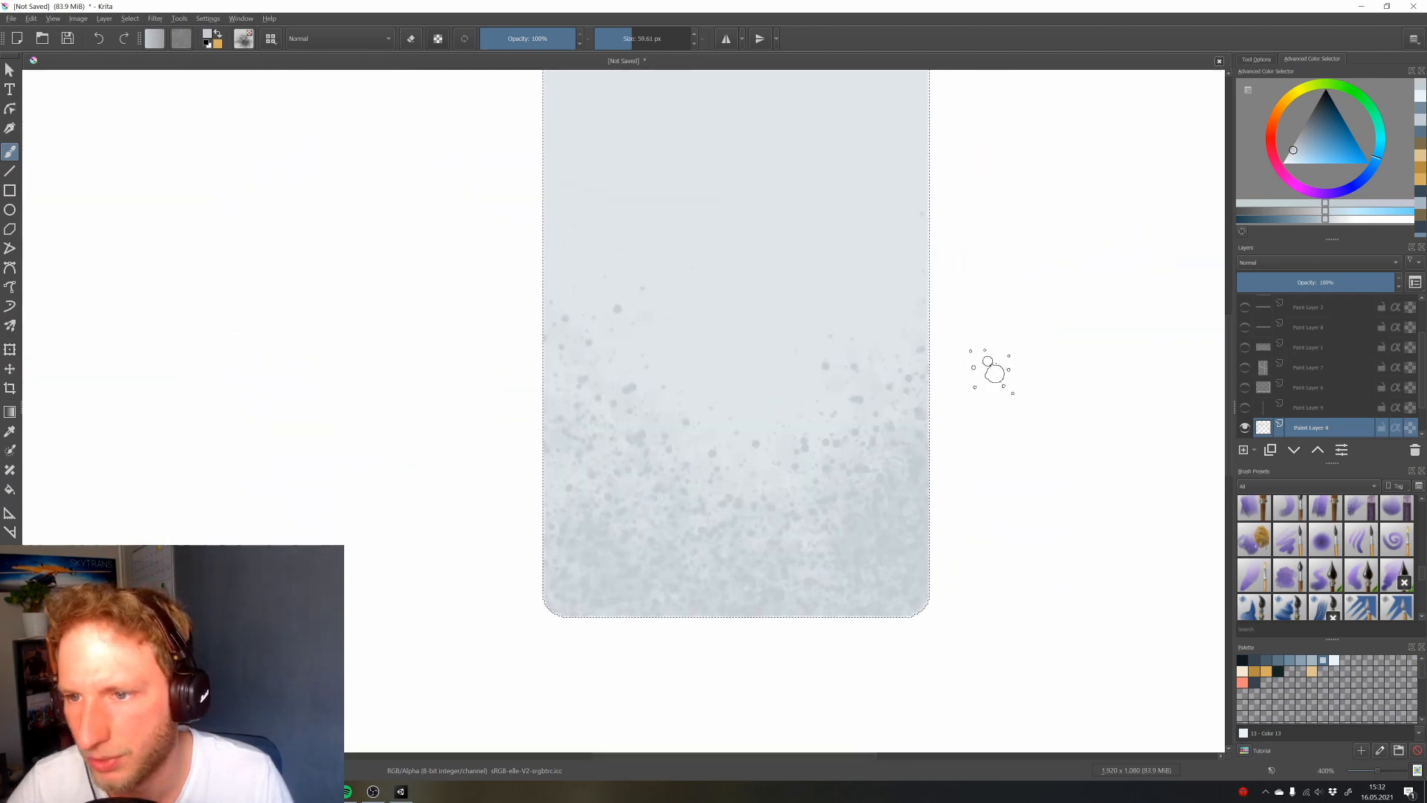
pyautogui.scroll(-5, 1327, 557)
pyautogui.scroll(5, 1397, 542)
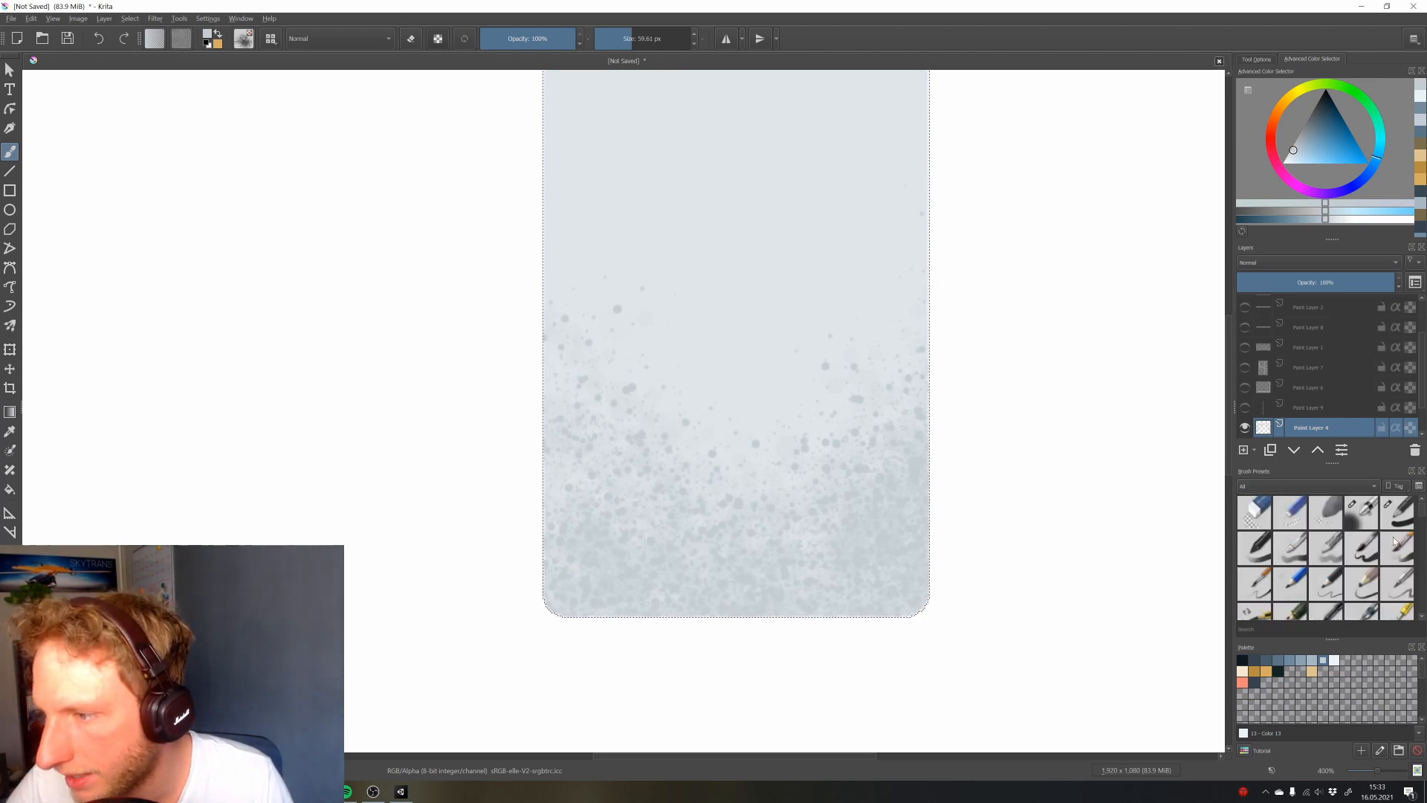
pyautogui.click(1401, 518)
pyautogui.scroll(1, 758, 214)
pyautogui.moveTo(769, 235); pyautogui.dragTo(766, 278)
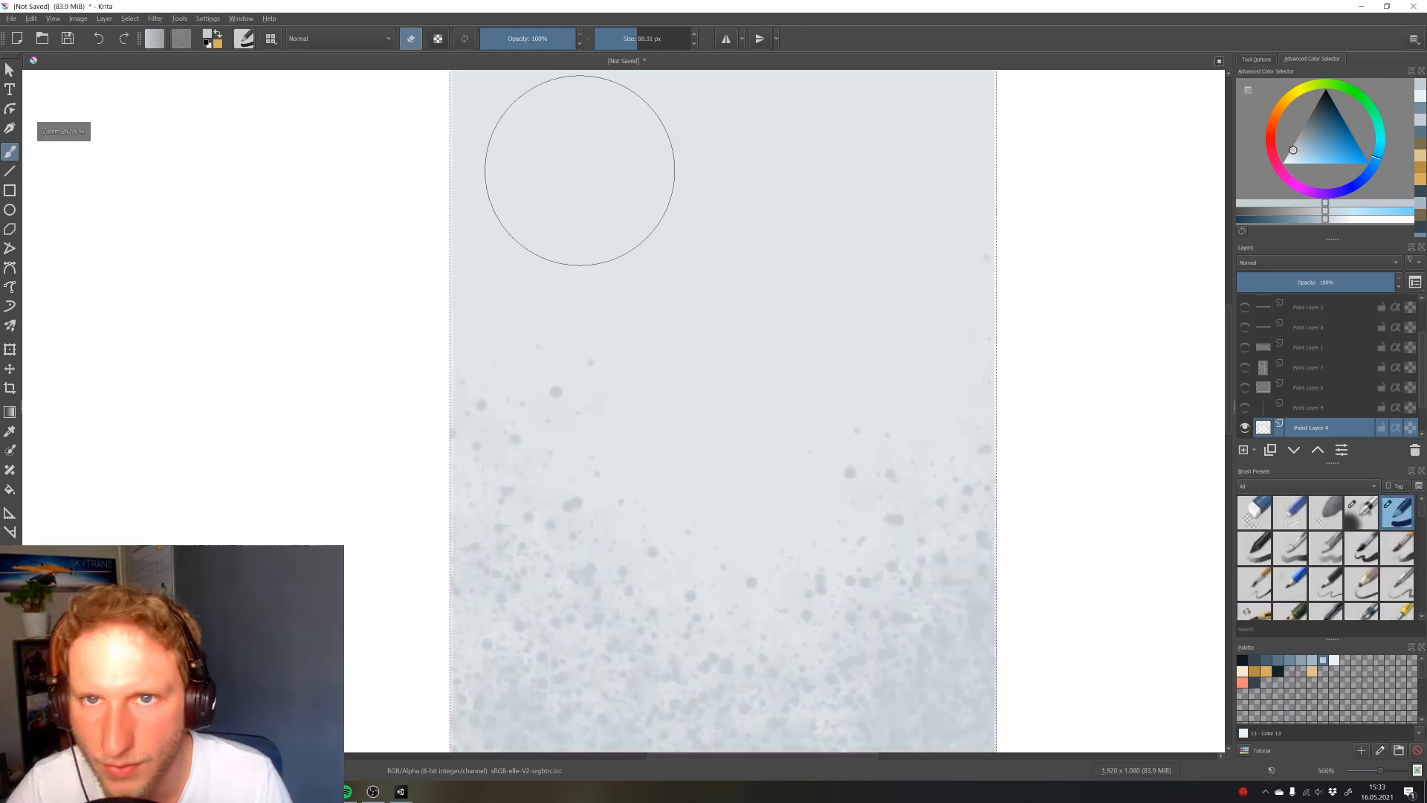
pyautogui.click(616, 40)
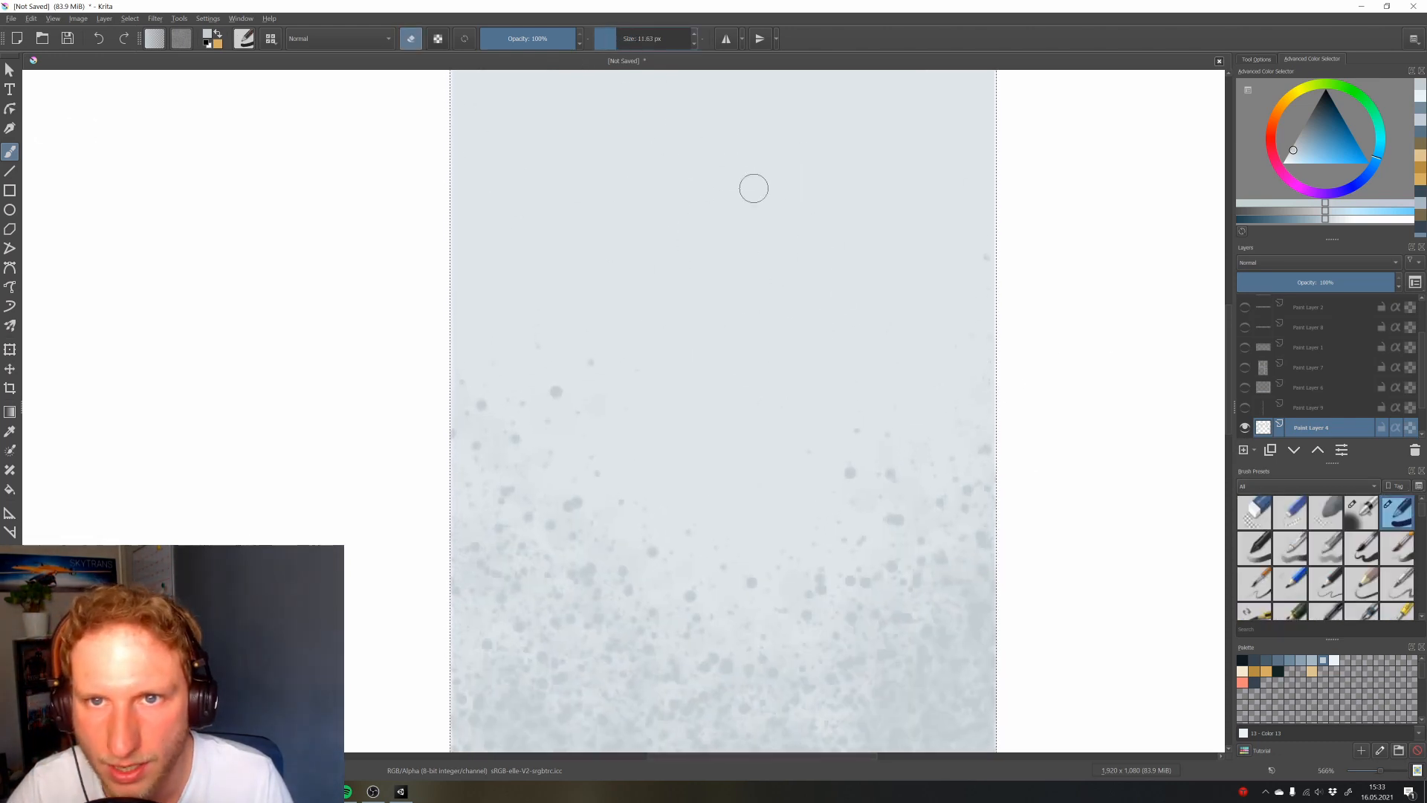
pyautogui.click(604, 39)
pyautogui.moveTo(806, 196); pyautogui.dragTo(781, 211)
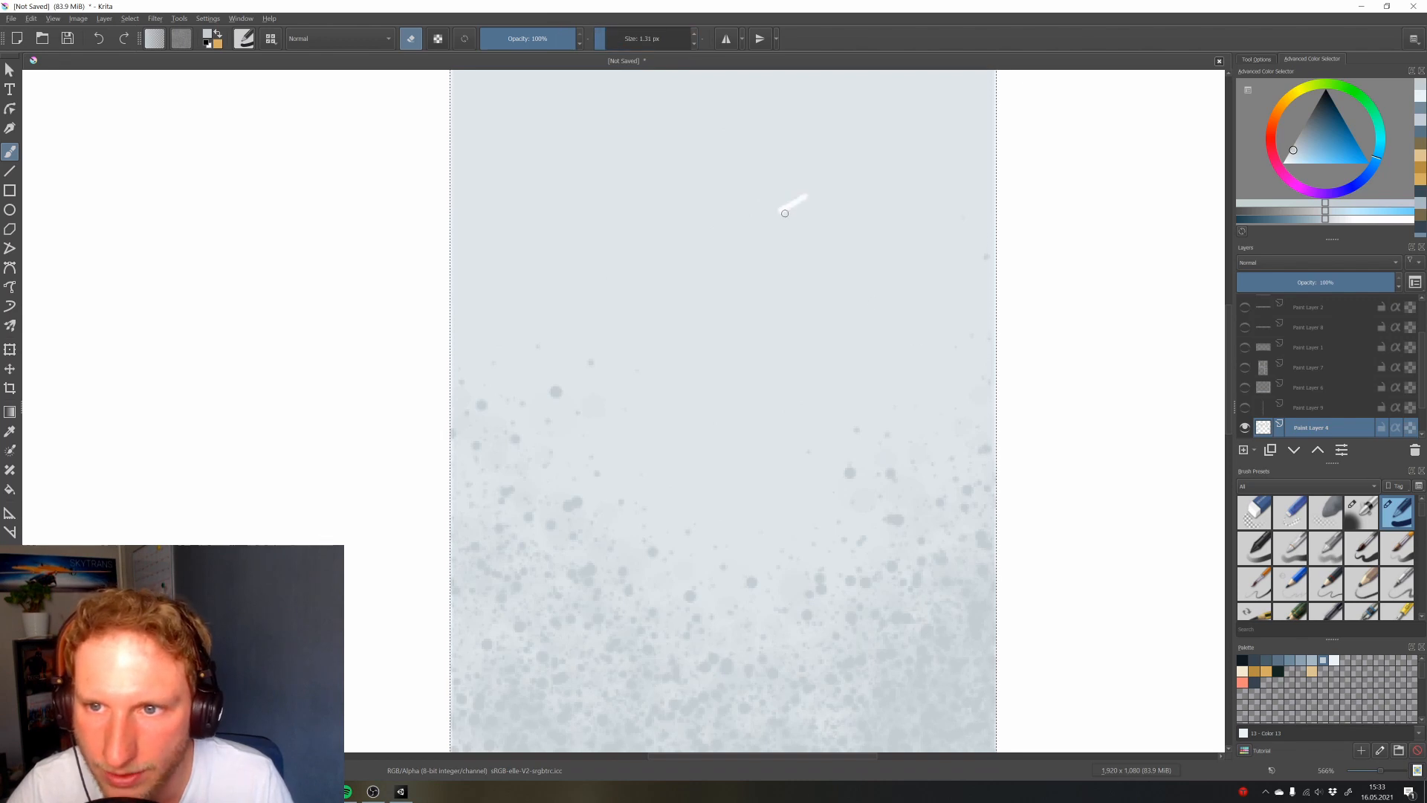
pyautogui.hotkey('ctrl', 'z')
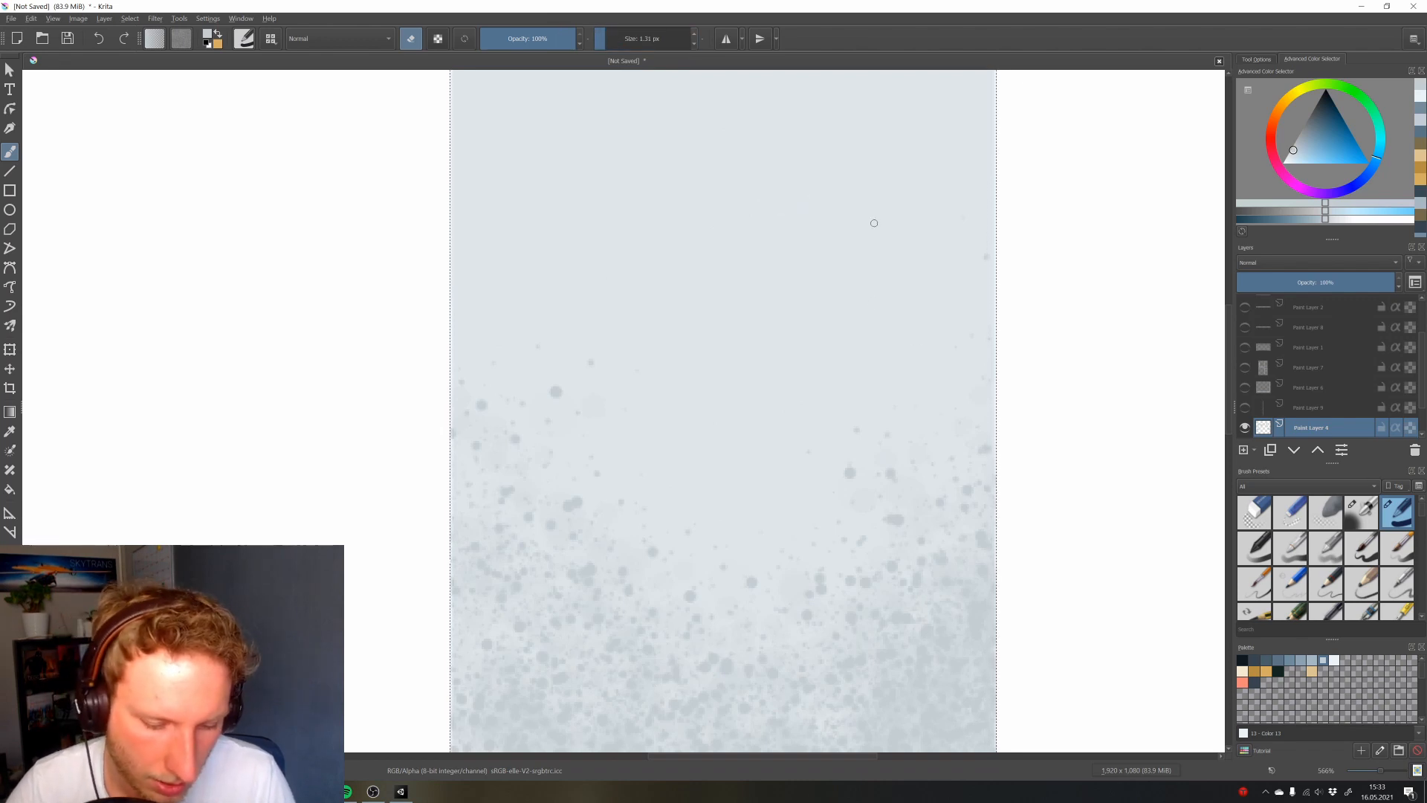
# Turn off eraser mode and try a thin grey-blue scratch on the tall speckled rectangle
pyautogui.press('e')
pyautogui.moveTo(834, 206)
pyautogui.mouseDown()
pyautogui.moveTo(774, 233)
pyautogui.moveTo(803, 236)
pyautogui.mouseUp()
pyautogui.scroll(-7, 869, 301)
pyautogui.moveTo(870, 304); pyautogui.dragTo(880, 313)
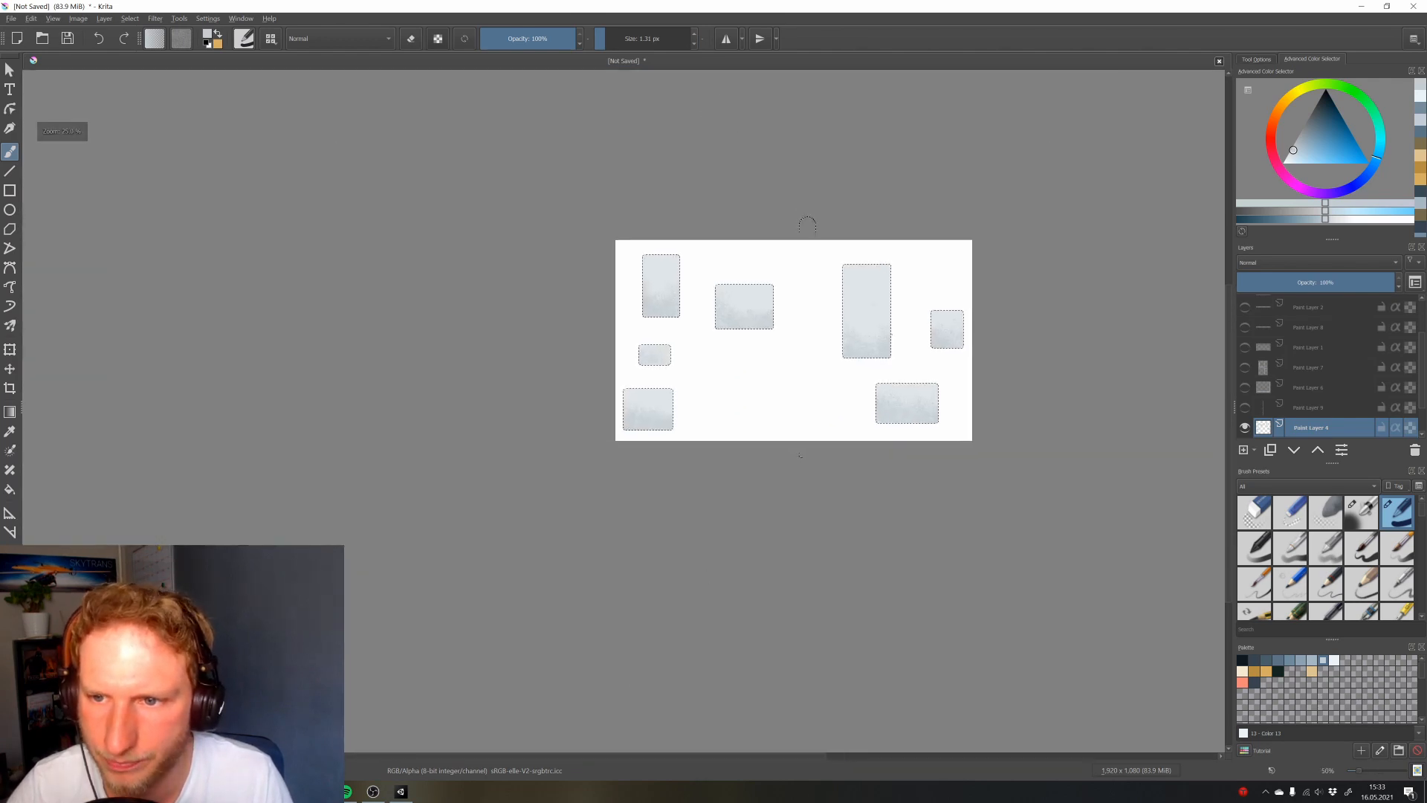
pyautogui.scroll(2, 890, 327)
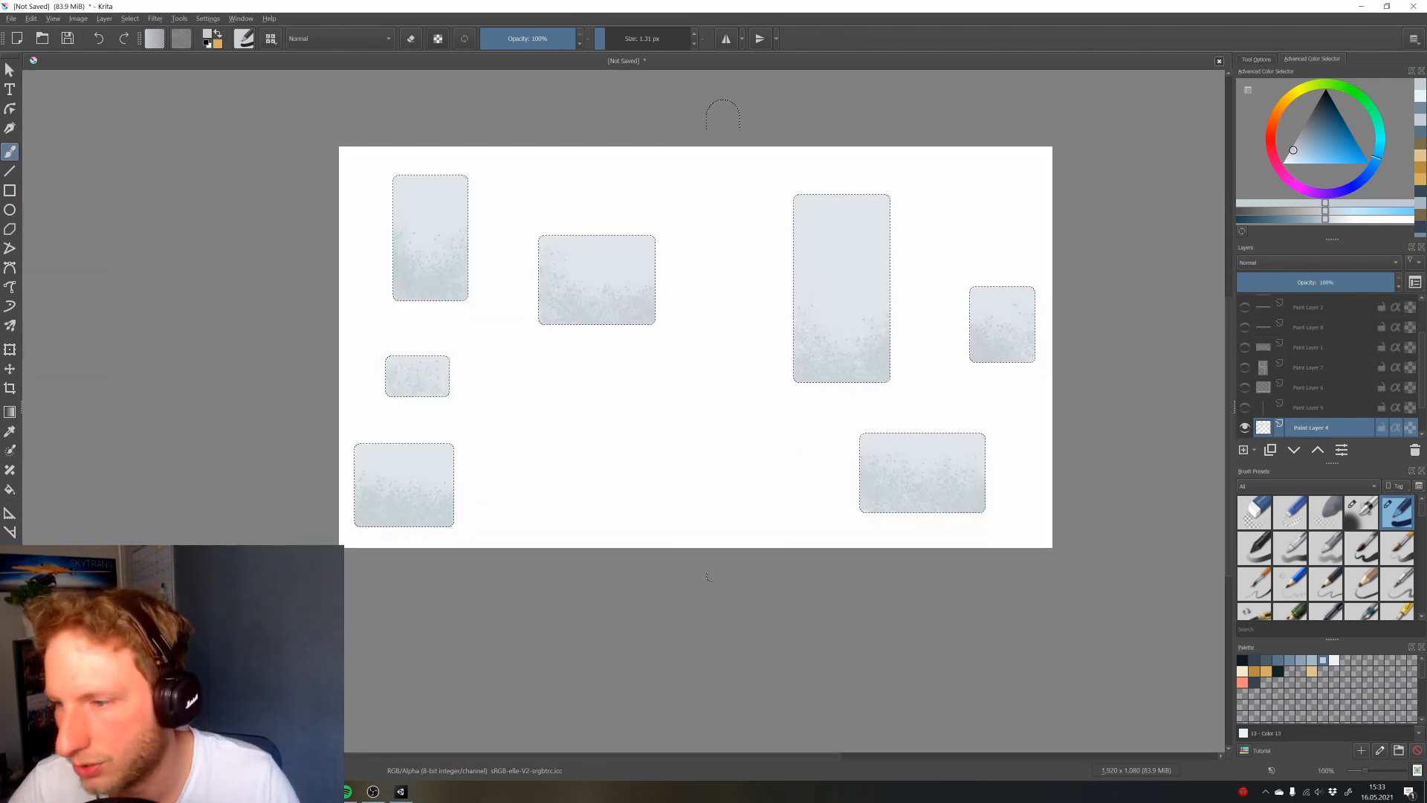
pyautogui.moveTo(821, 343); pyautogui.dragTo(861, 349)
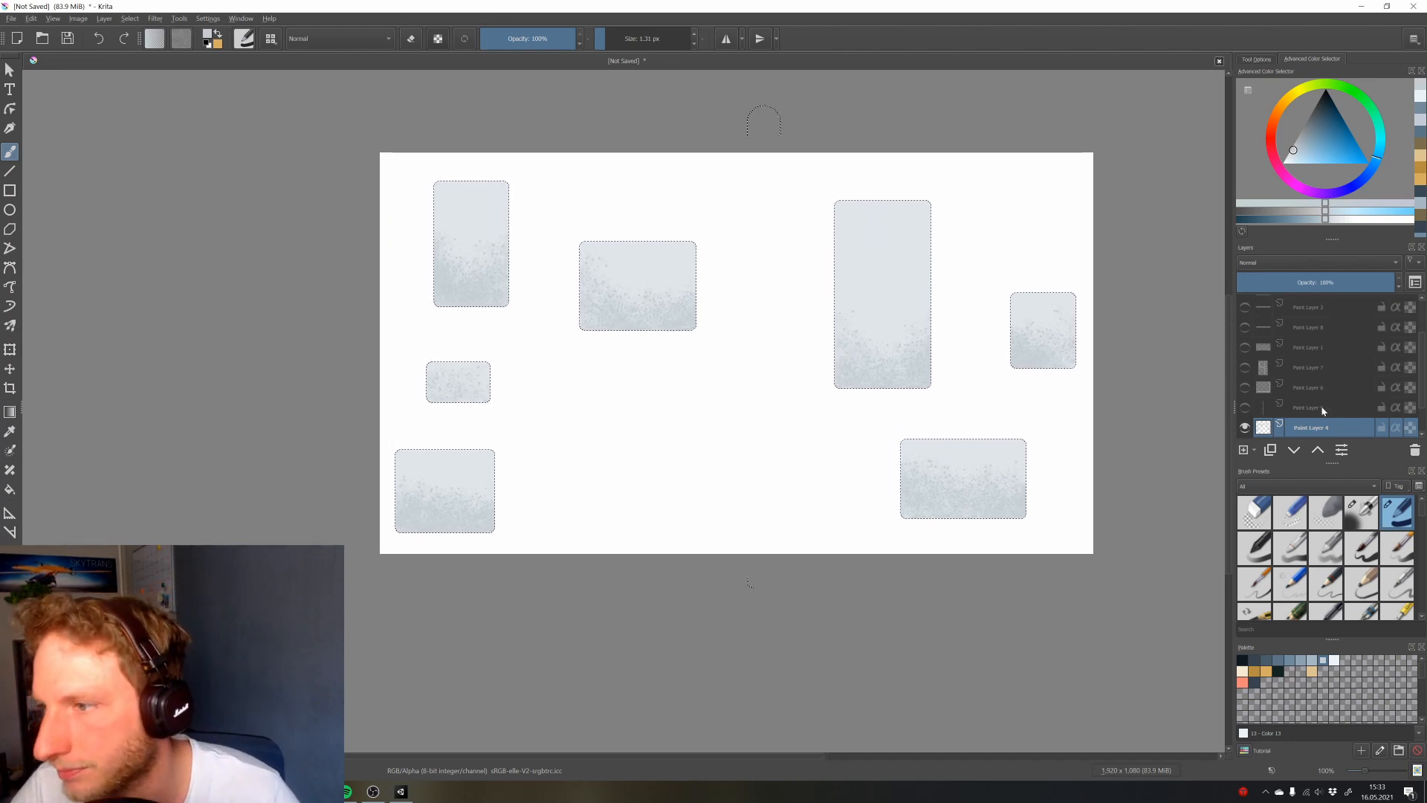
# Show the three pipe layers and the dark band and gold band-stripe layers again
pyautogui.click(1244, 408)
pyautogui.click(1244, 387)
pyautogui.click(1245, 367)
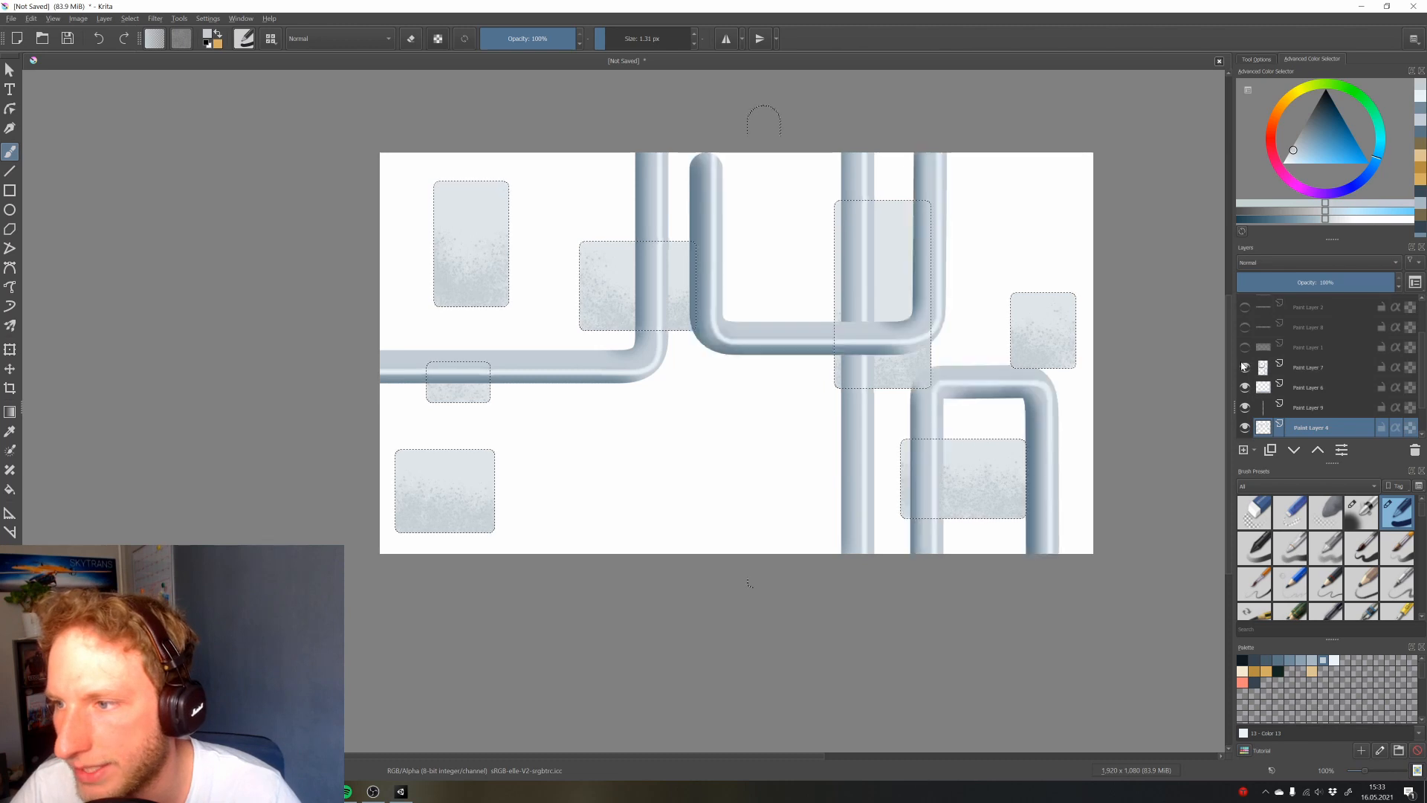
pyautogui.click(1244, 347)
pyautogui.click(1244, 327)
pyautogui.click(1244, 307)
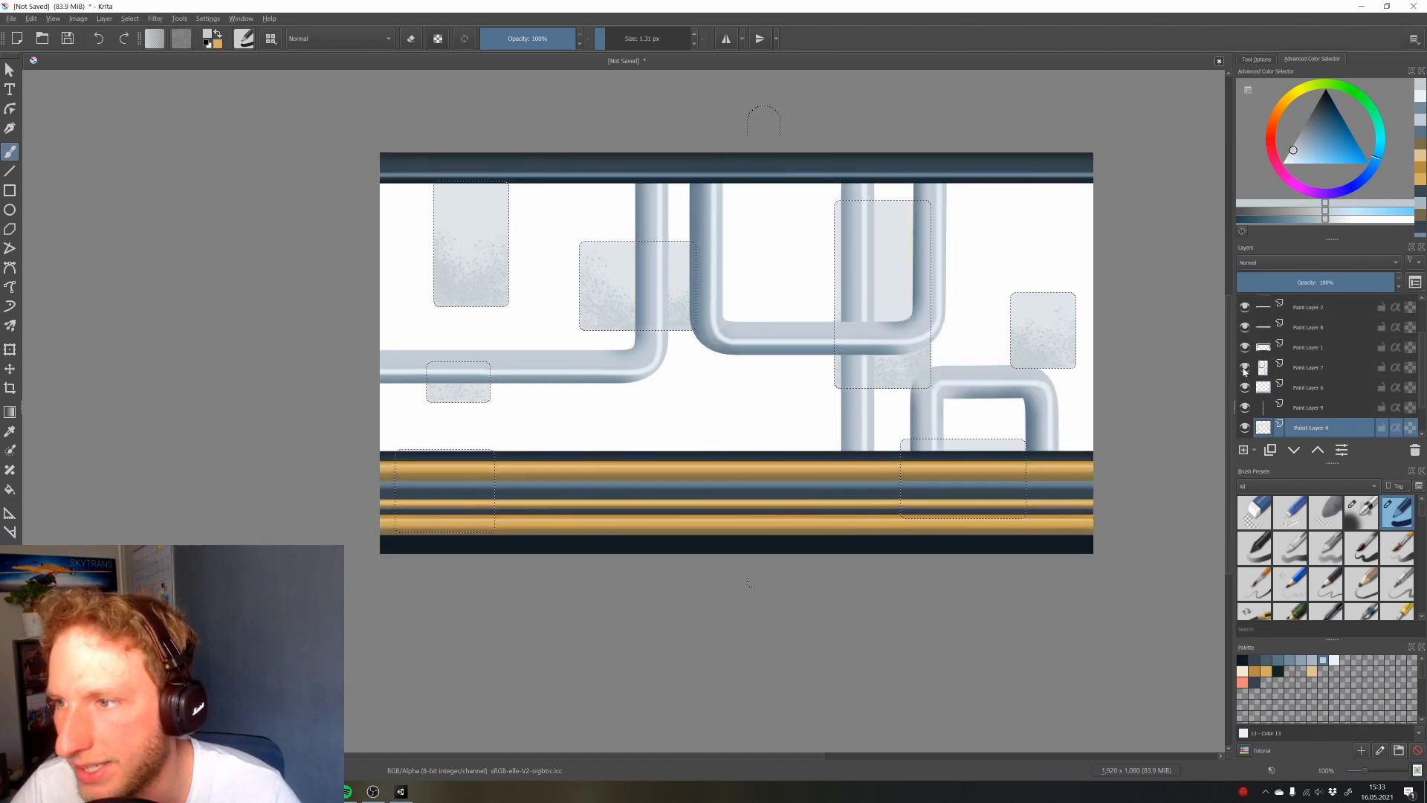
# Show the blue block and gold block-stripe layers again, and clear the selection around the rectangles
pyautogui.scroll(1, 1255, 347)
pyautogui.click(1245, 344)
pyautogui.click(1245, 324)
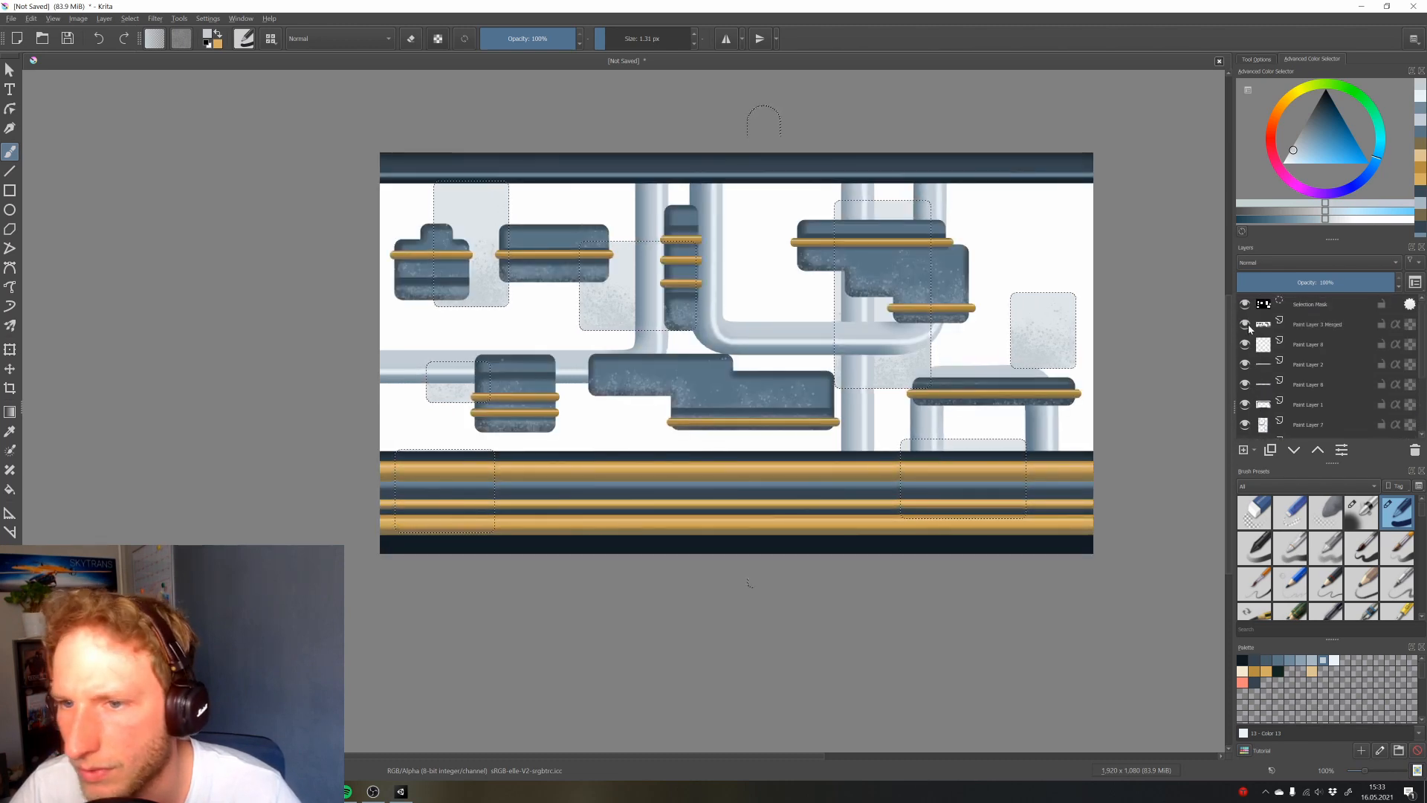
pyautogui.hotkey('ctrl', 'shift', 'a')
pyautogui.moveTo(1054, 469); pyautogui.dragTo(1020, 492)
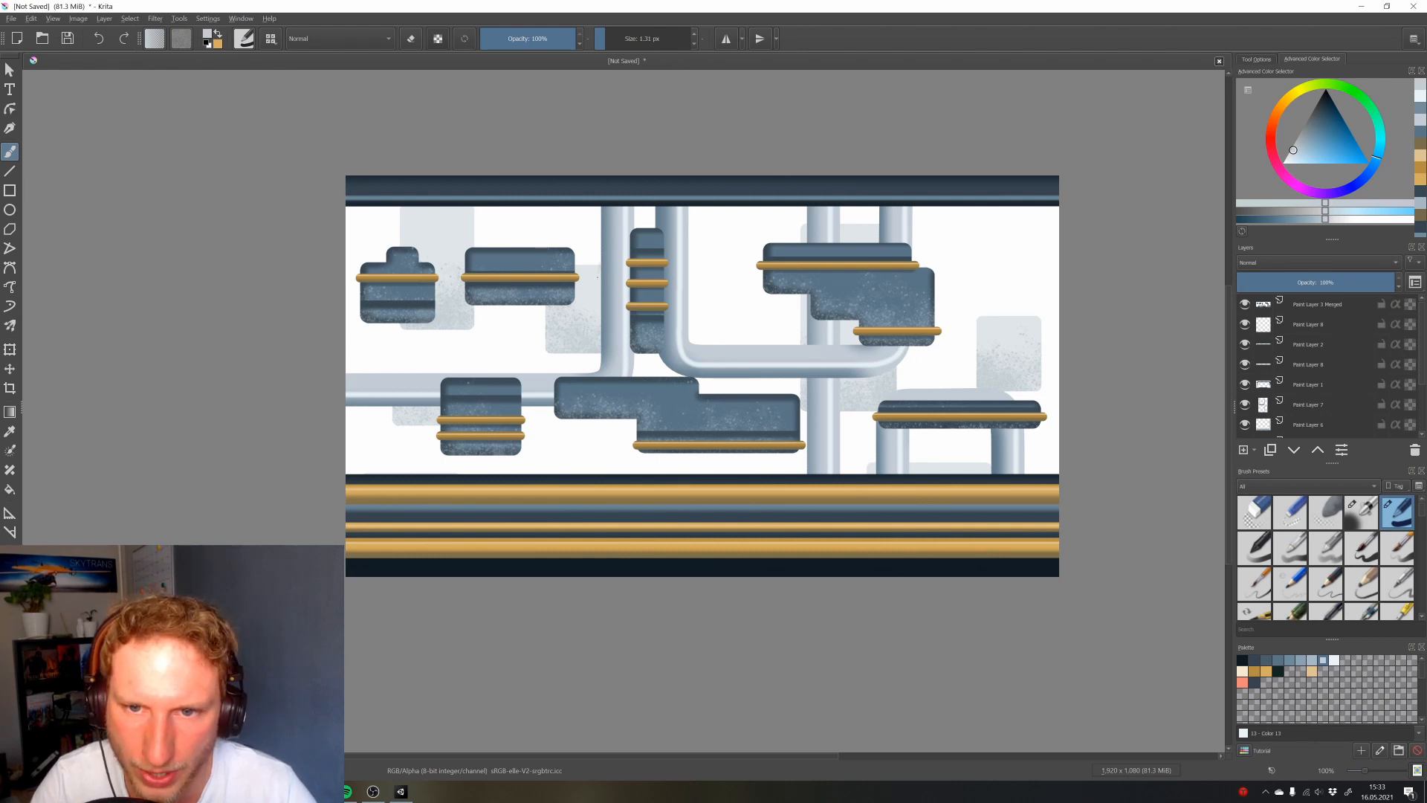
# Try circling the tall striped block and nearby pipes in red on a new layer, and undo the stroke
pyautogui.press('Insert')
pyautogui.moveTo(694, 281)
pyautogui.mouseDown()
pyautogui.moveTo(590, 287)
pyautogui.moveTo(689, 382)
pyautogui.moveTo(708, 229)
pyautogui.mouseUp()
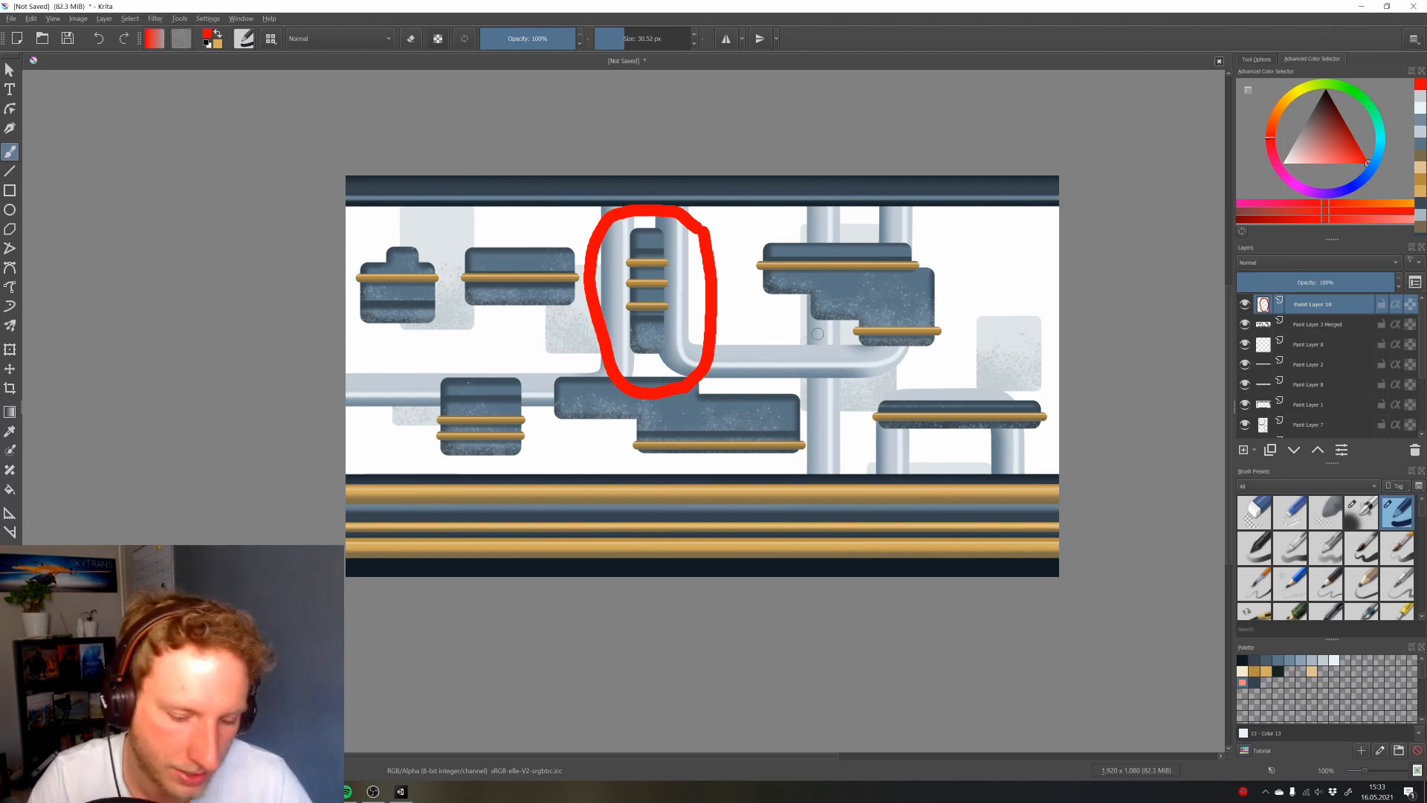
pyautogui.hotkey('ctrl', 'z')
# Add a new paint layer above Paint Layer 7, and toggle that pipe layer's visibility to check what it contains
pyautogui.scroll(-1, 1297, 359)
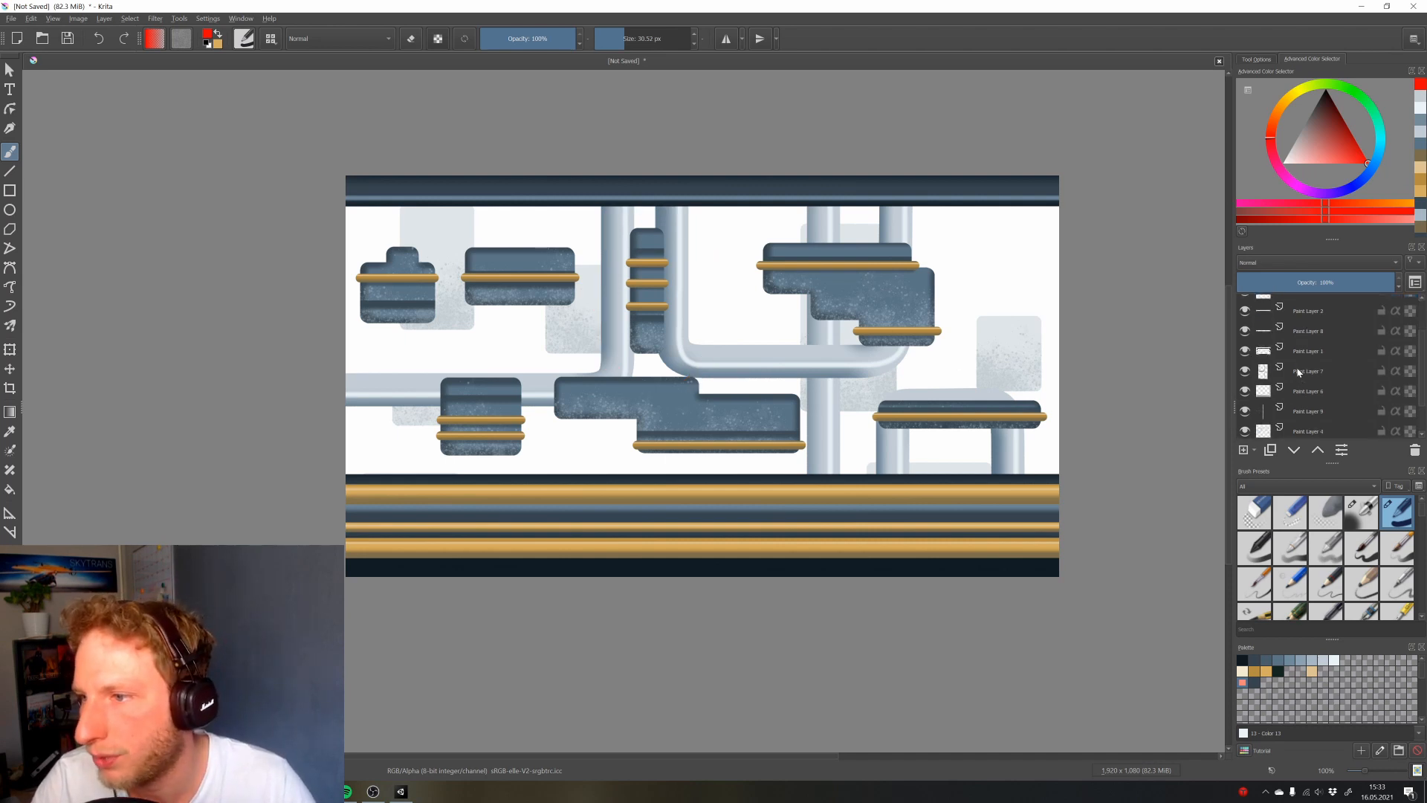
pyautogui.click(1308, 372)
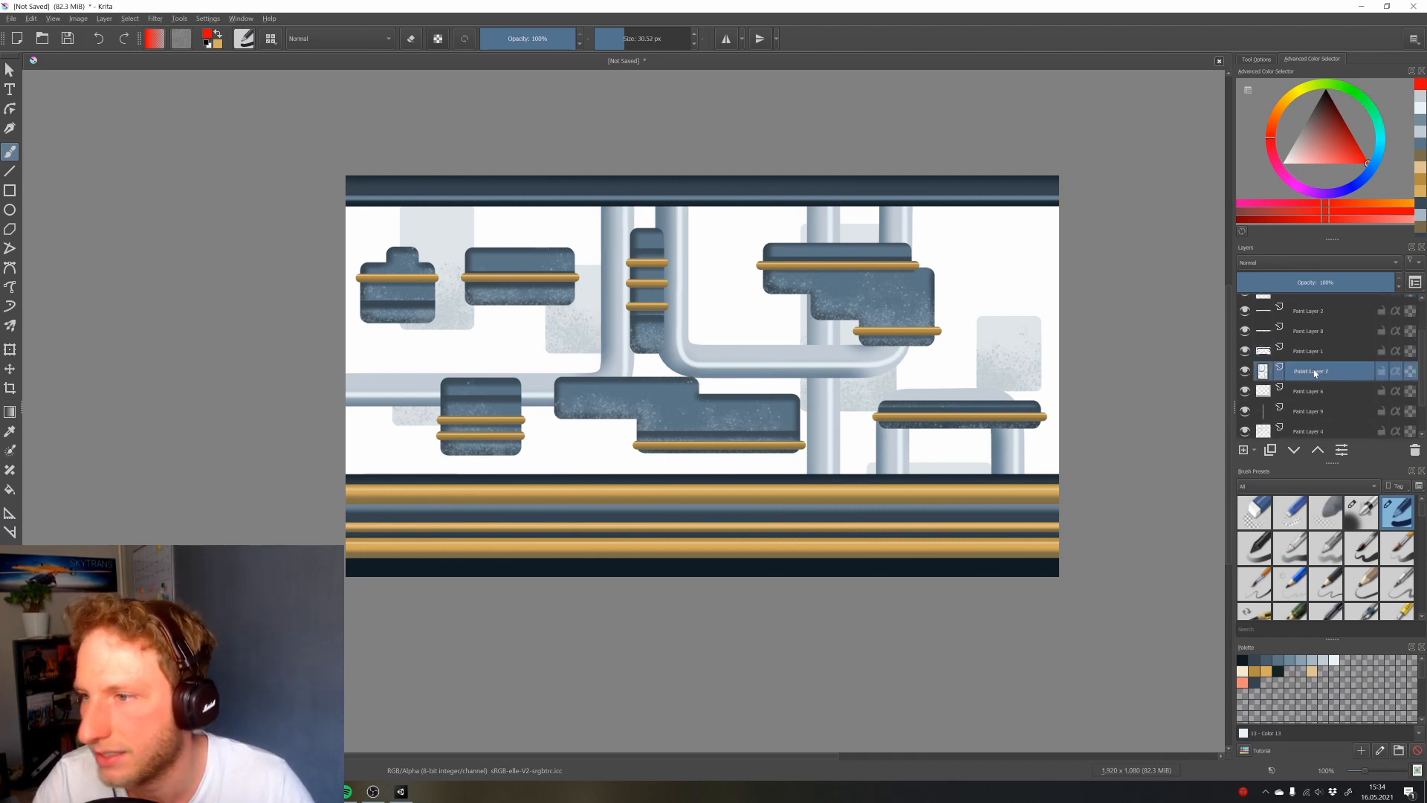
pyautogui.click(1243, 450)
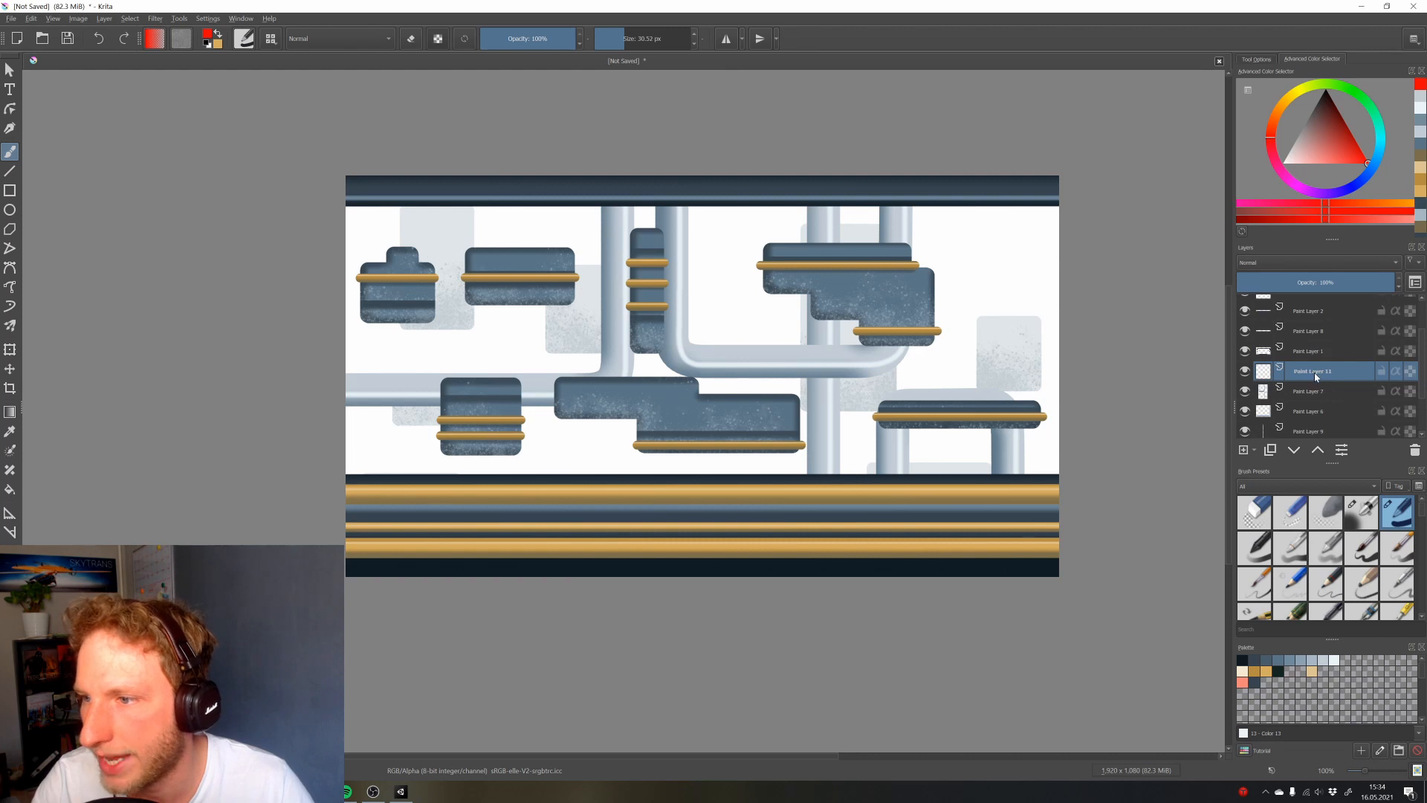
pyautogui.click(1246, 391)
pyautogui.click(1246, 391)
pyautogui.click(1246, 391)
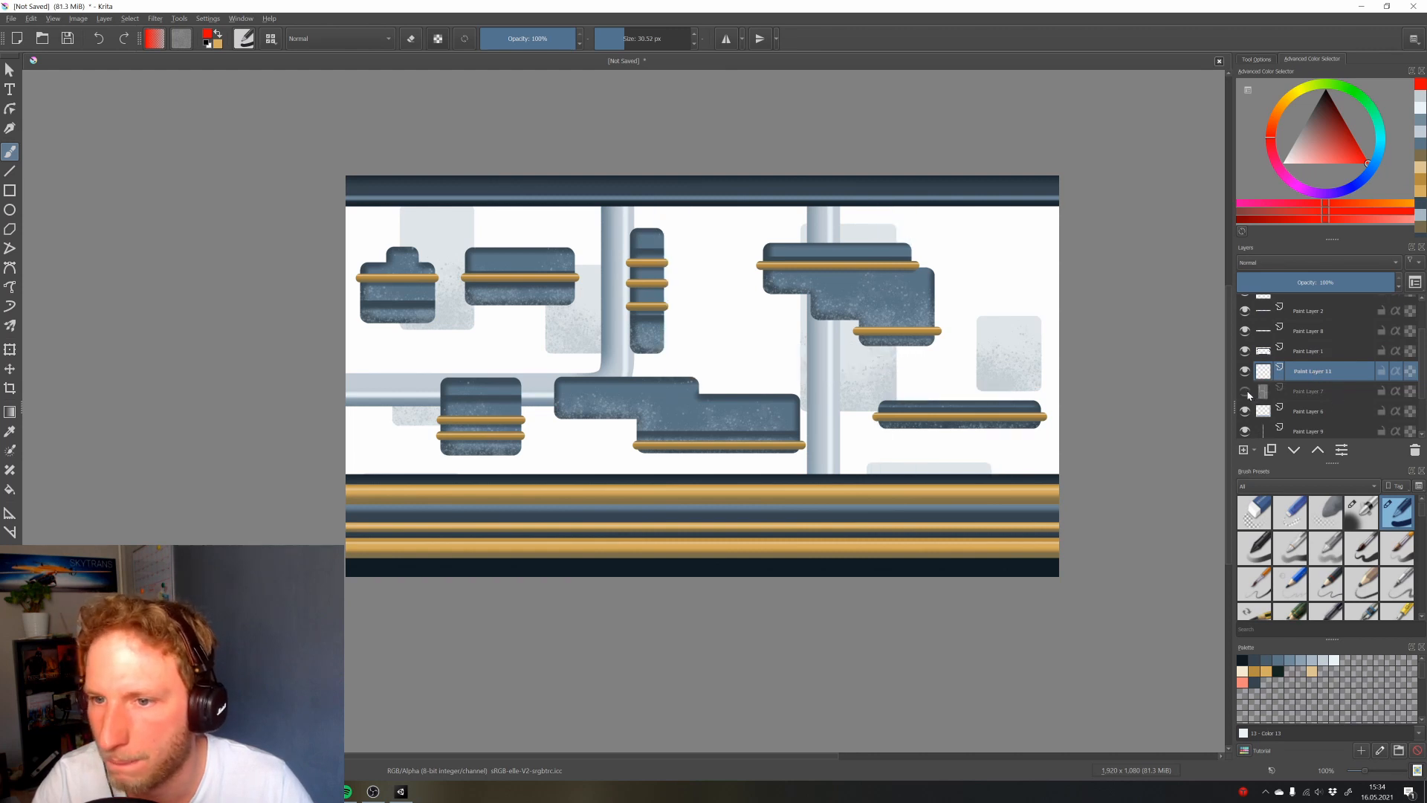
pyautogui.click(1245, 391)
# Fill the new layer with white at 28% opacity to fade the pipes and pale rectangles
pyautogui.moveTo(1340, 159); pyautogui.dragTo(1282, 163)
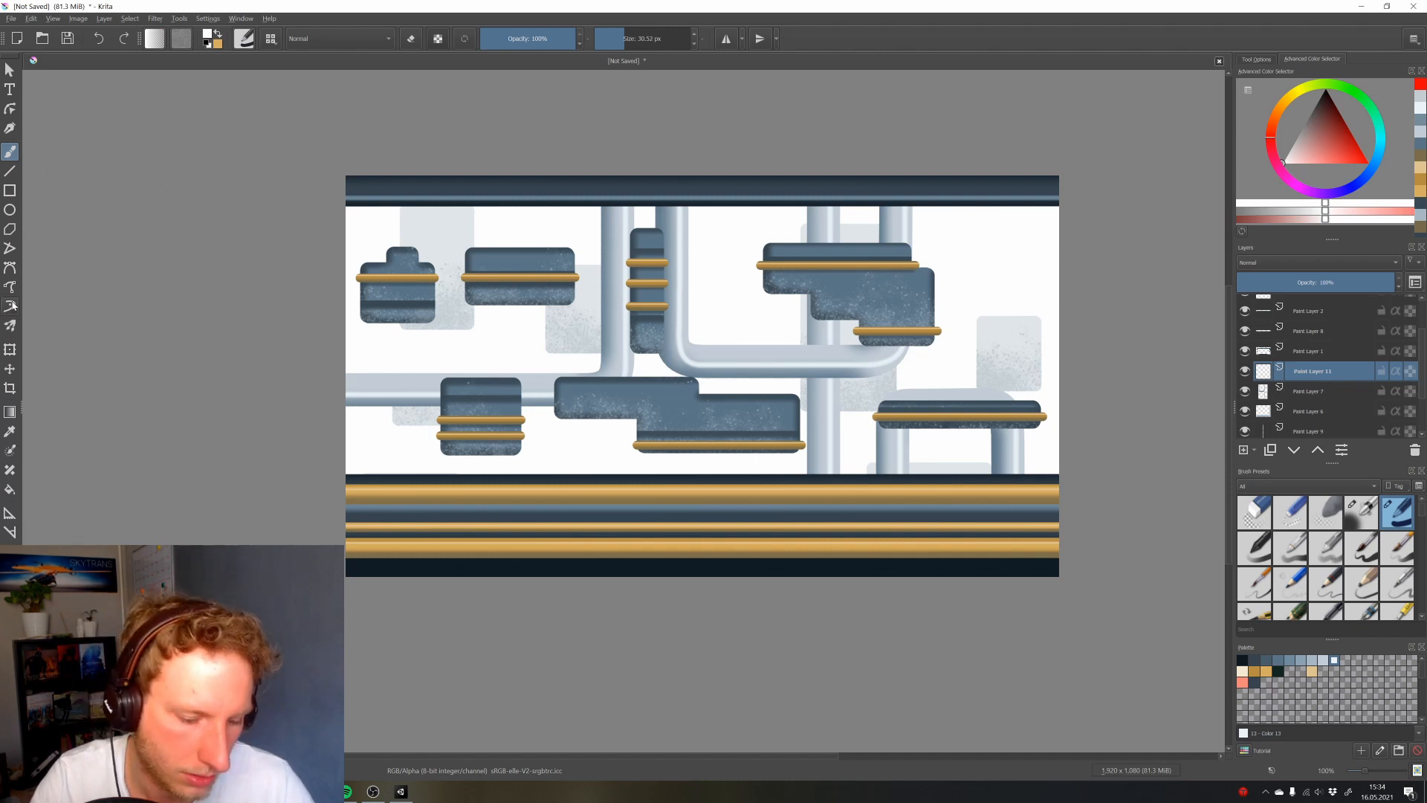
pyautogui.click(10, 489)
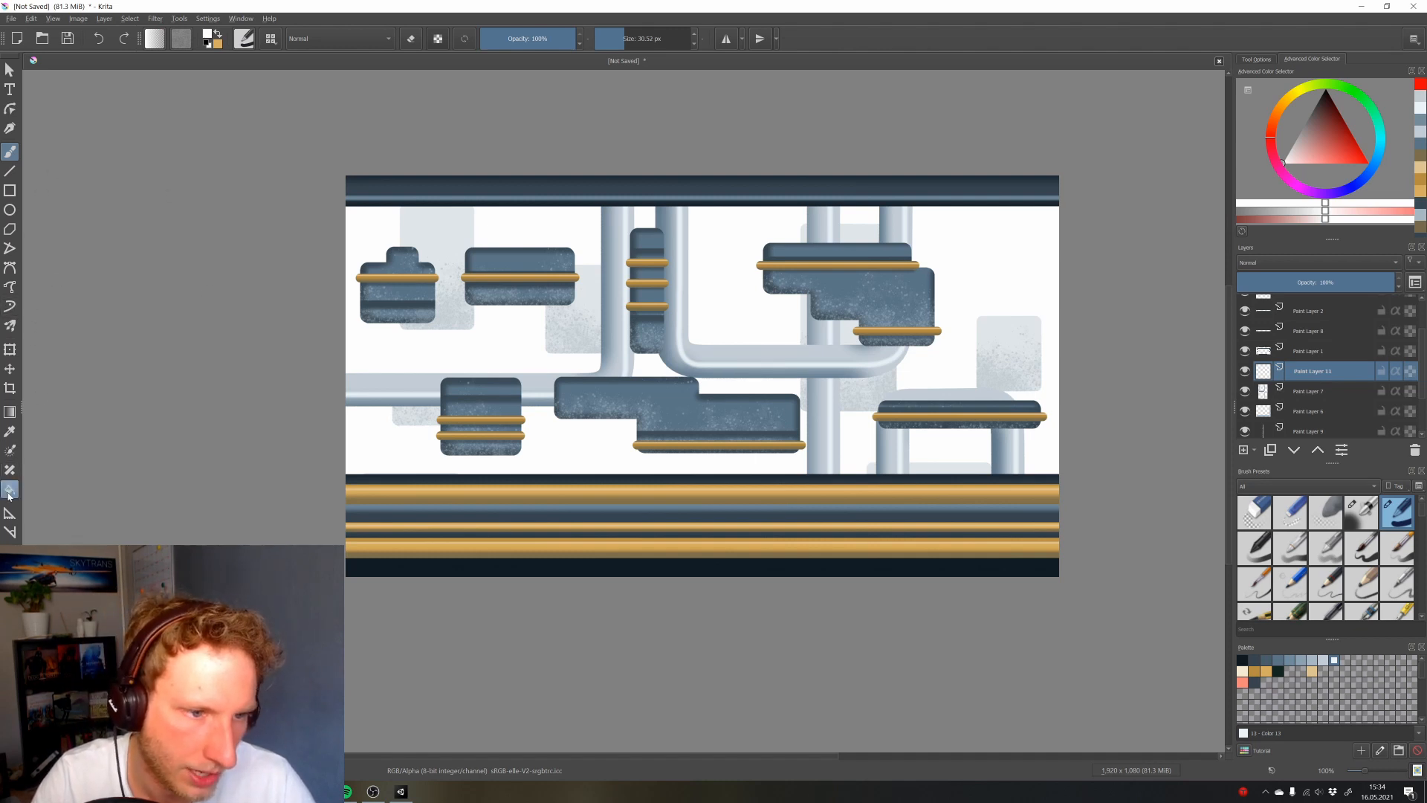
pyautogui.click(691, 327)
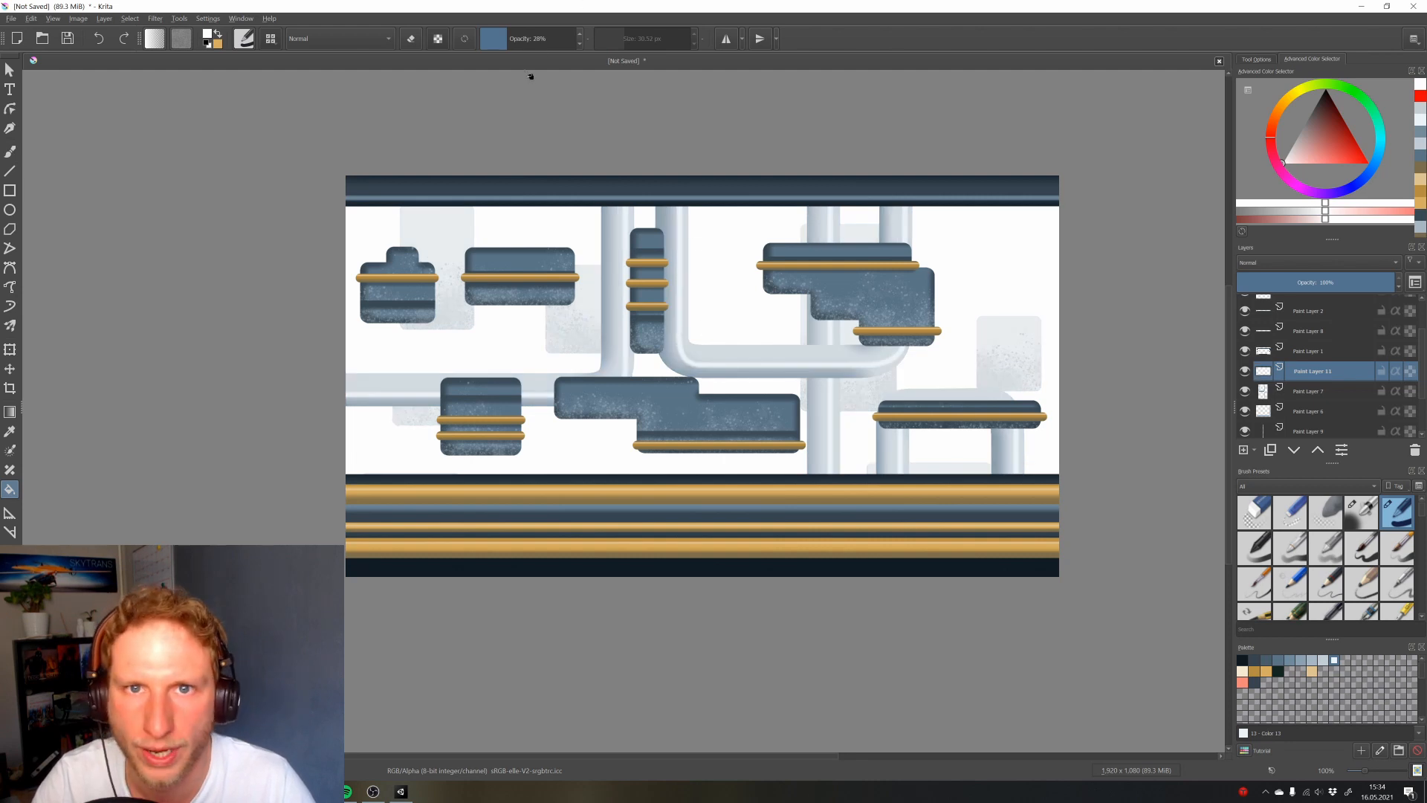
# Lower the fill opacity to 11% and apply repeated white fills to fade the background elements further
pyautogui.press('i')
pyautogui.press('i')
pyautogui.press('i')
pyautogui.press('i')
pyautogui.press('i')
pyautogui.press('i')
pyautogui.press('i')
pyautogui.press('i')
pyautogui.press('o')
pyautogui.press('o')
pyautogui.press('o')
pyautogui.press('o')
pyautogui.press('o')
pyautogui.press('o')
pyautogui.press('o')
pyautogui.press('o')
pyautogui.press('o')
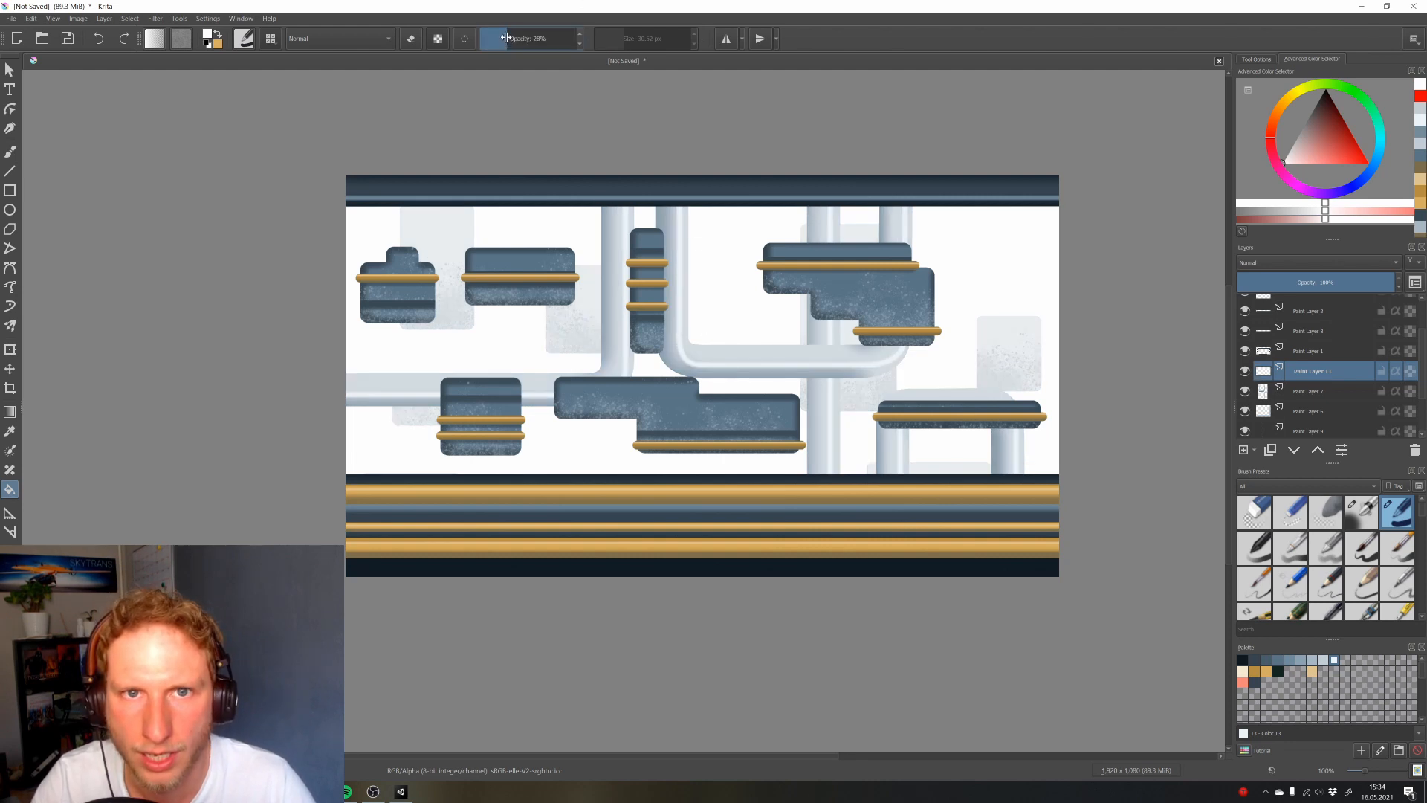
pyautogui.click(704, 255)
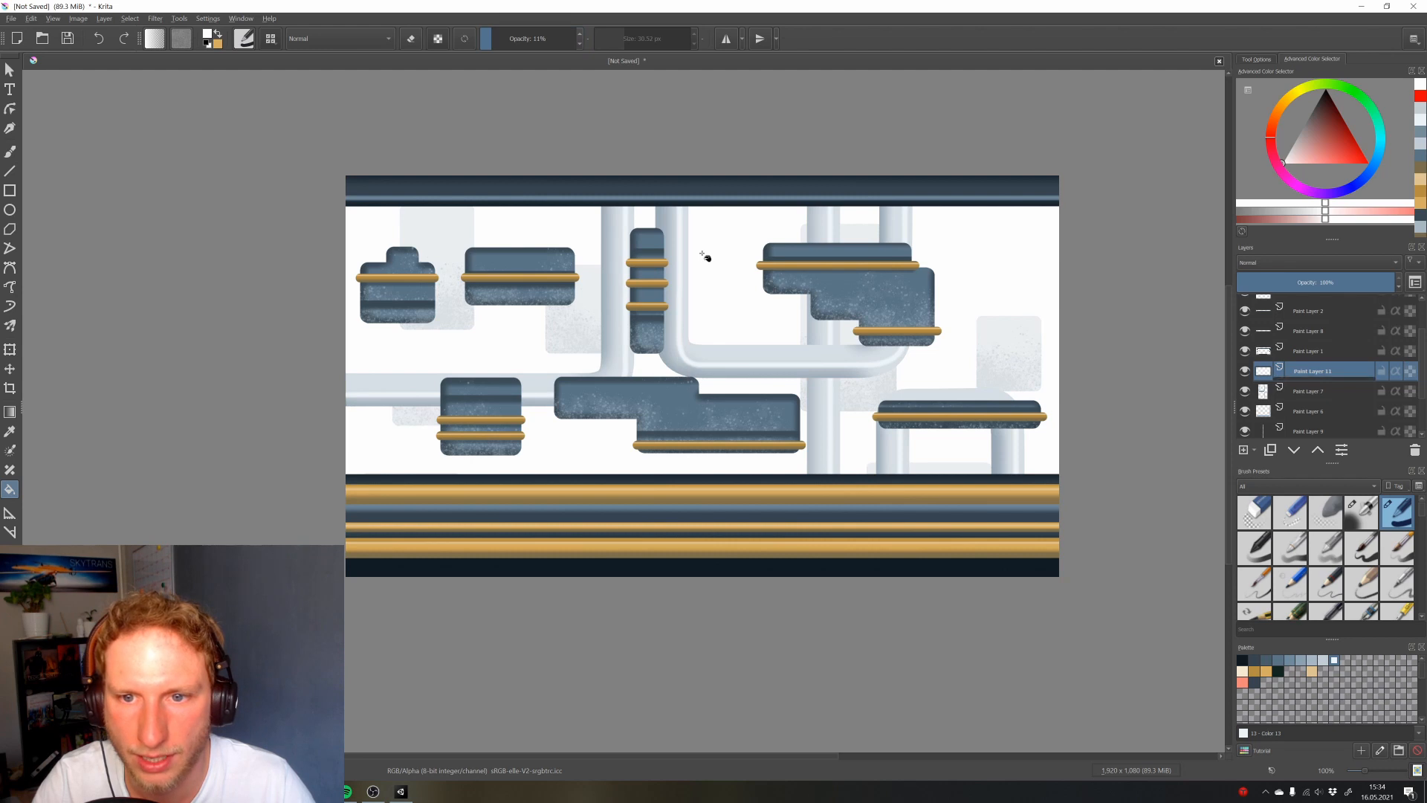
pyautogui.click(706, 257)
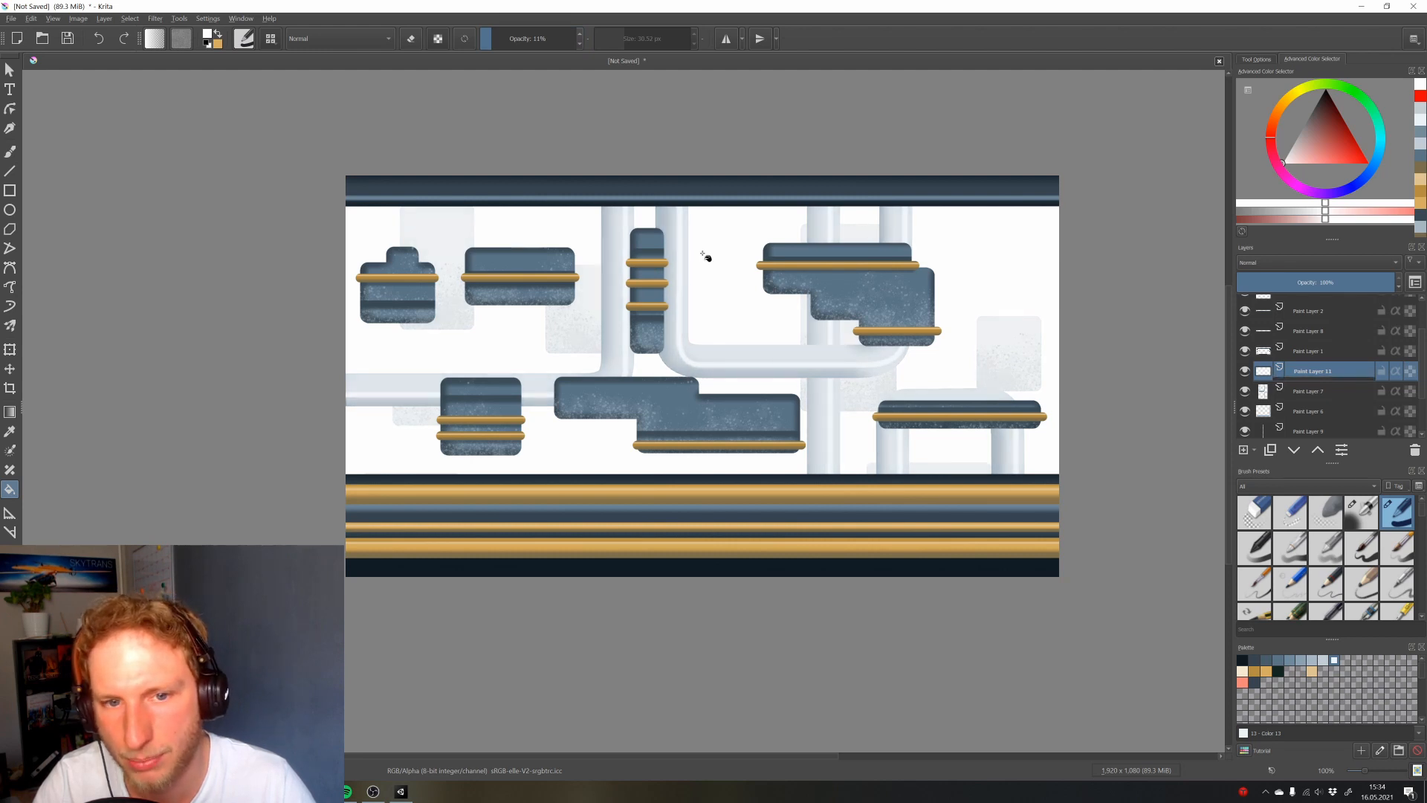
pyautogui.click(705, 256)
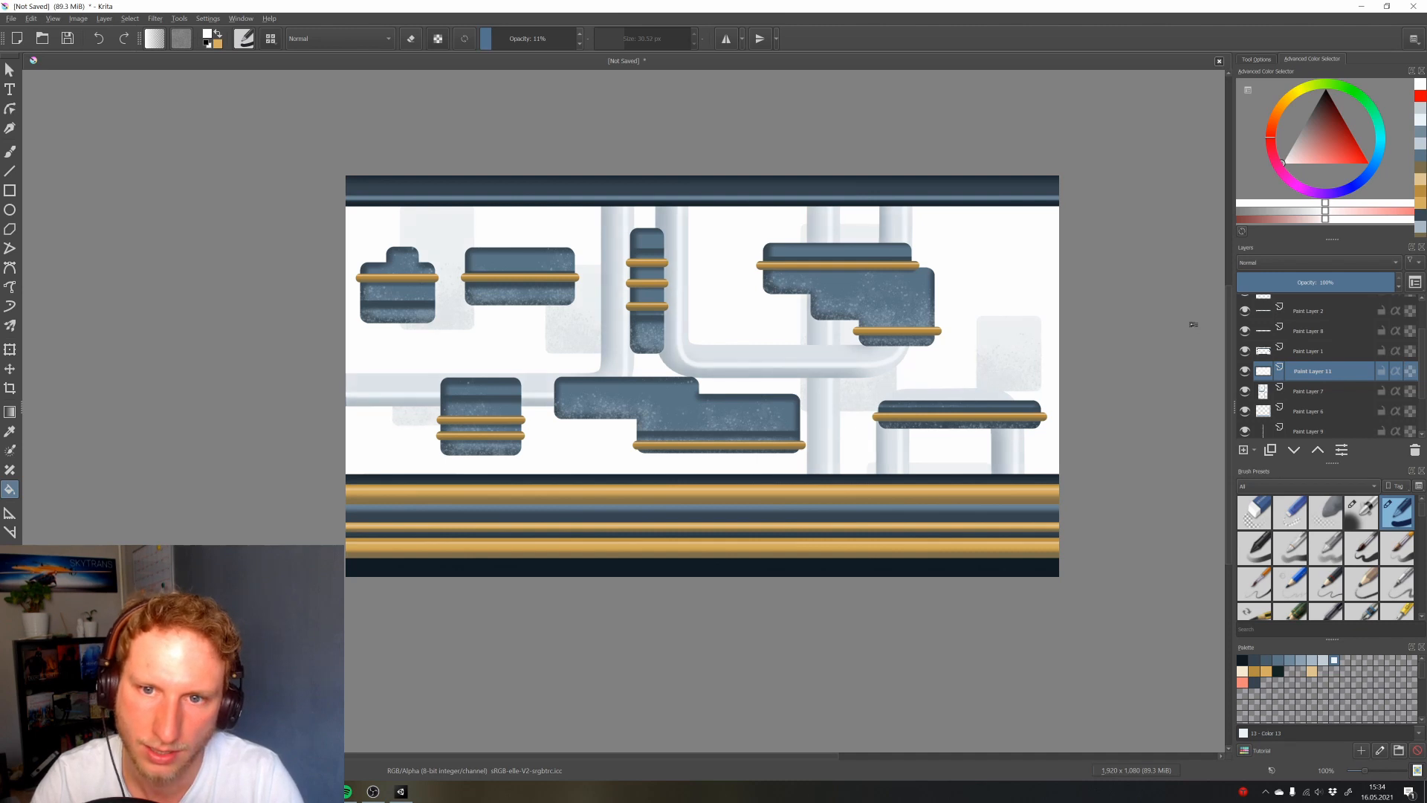
pyautogui.click(802, 353)
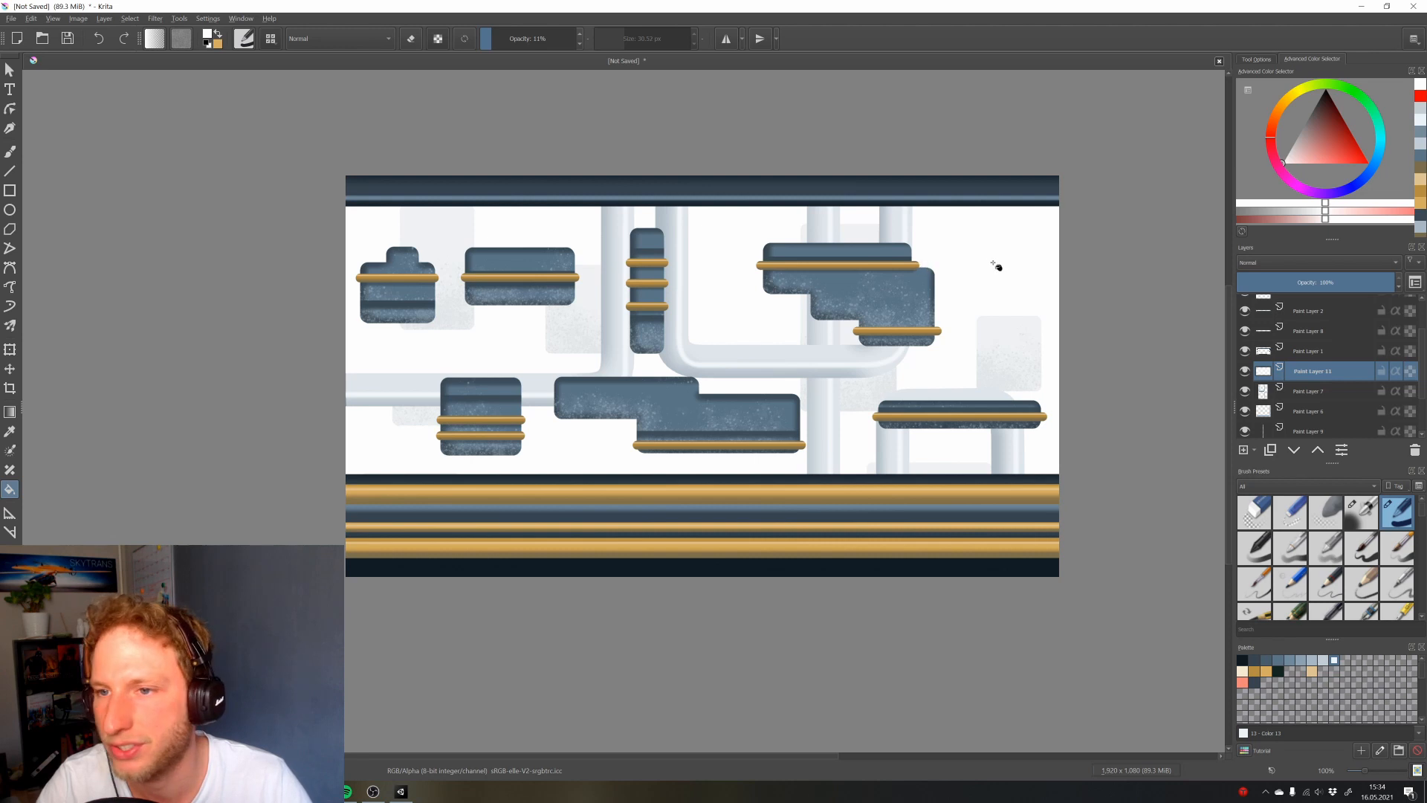
# Hide the Background, the white backdrop layer, the three pipe layers and the white haze layer
pyautogui.scroll(2, 1304, 369)
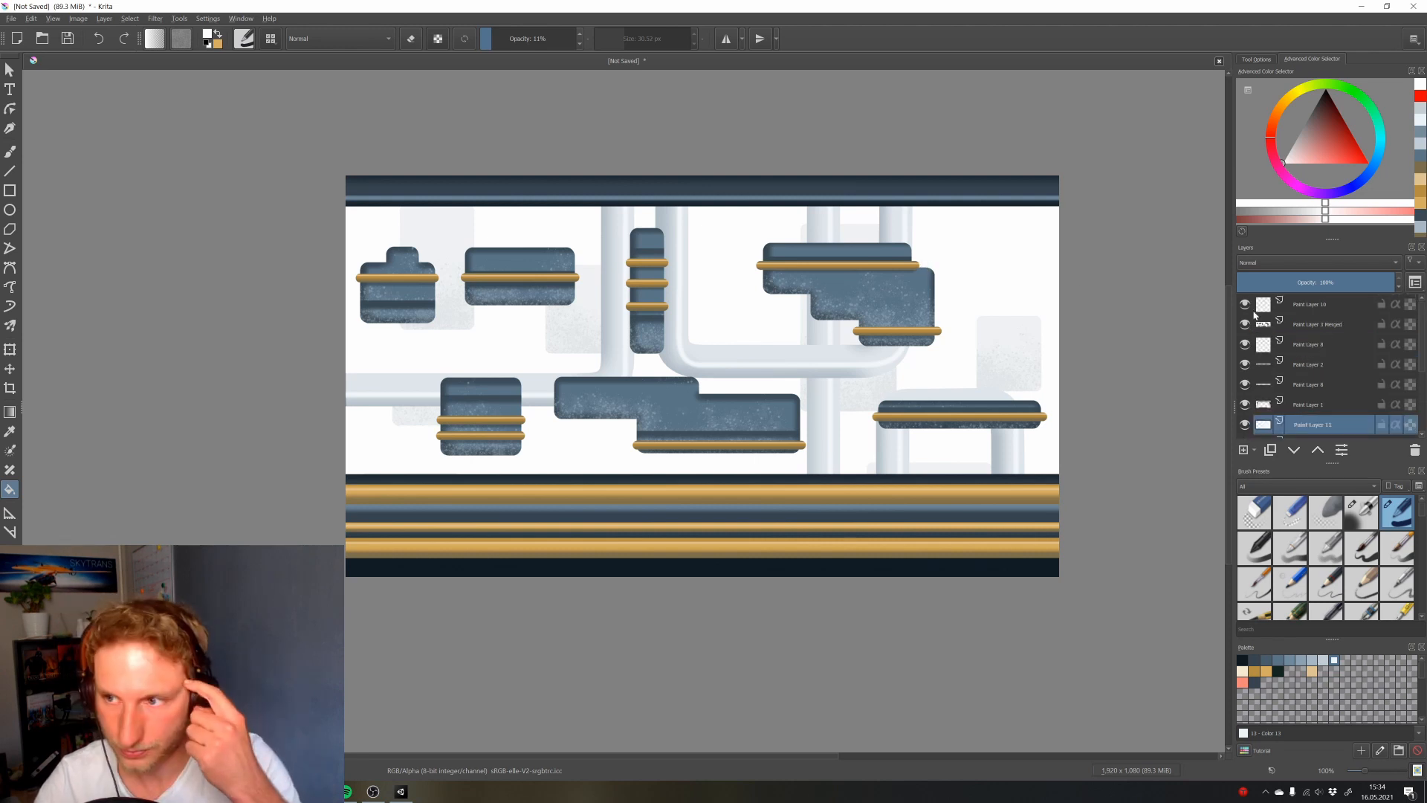
pyautogui.scroll(-2, 1261, 364)
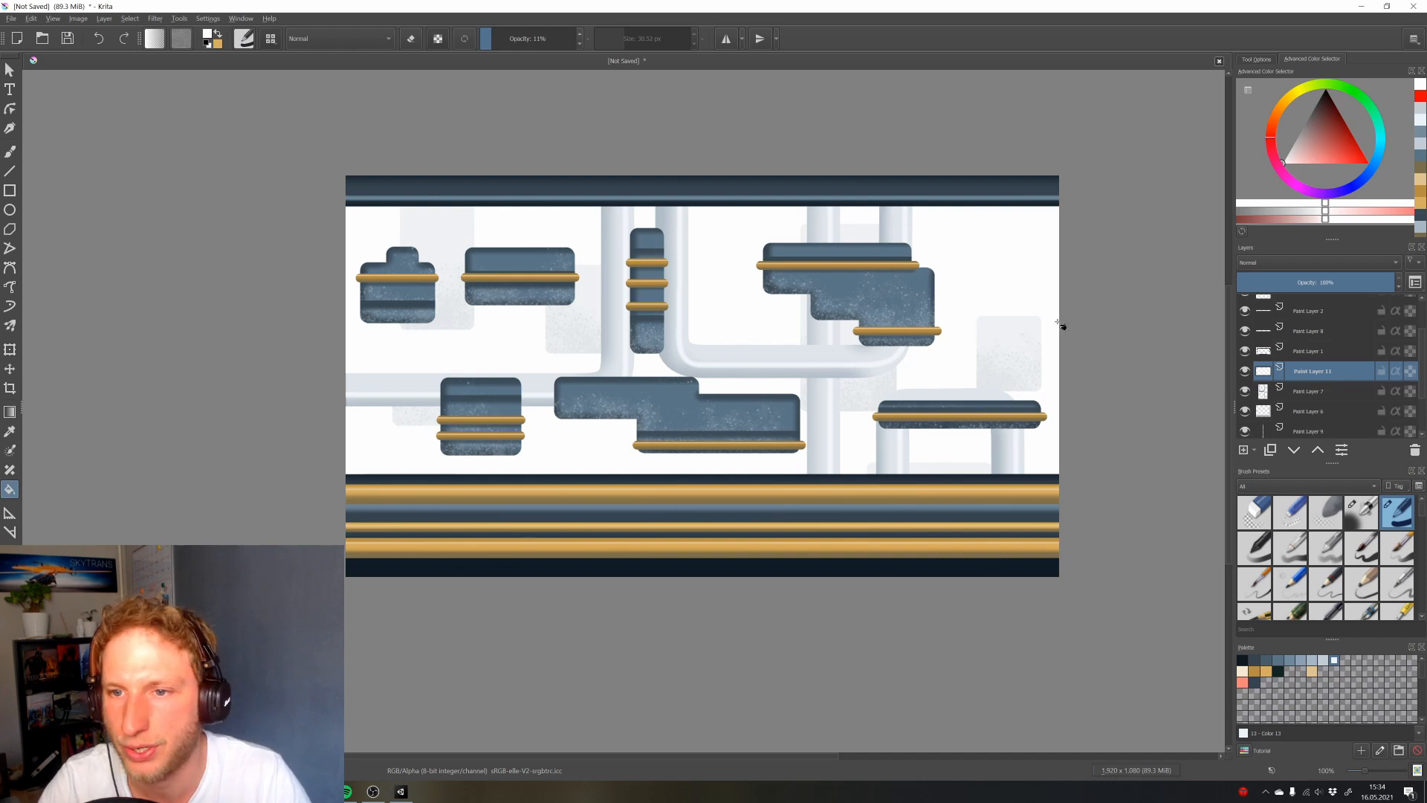
pyautogui.scroll(2, 1263, 385)
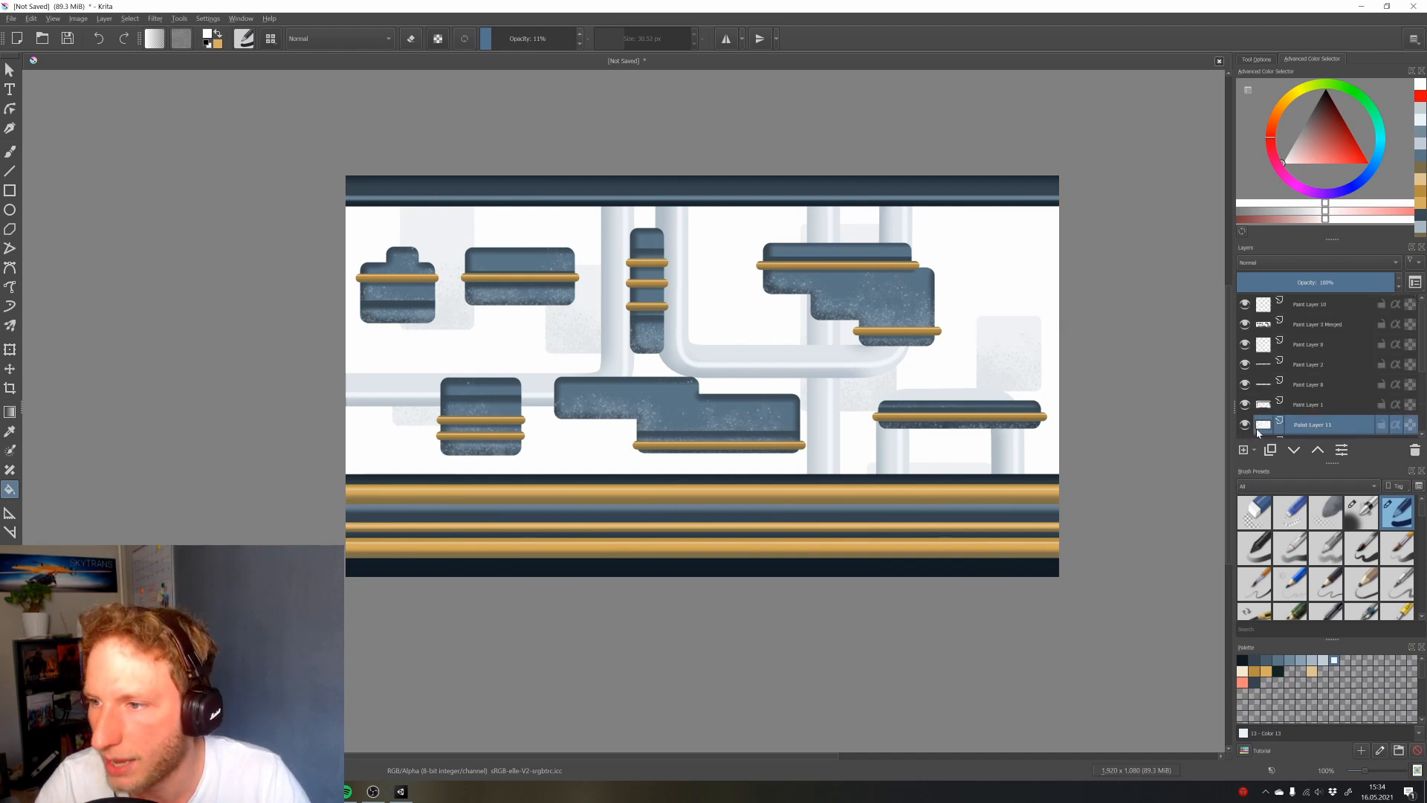
pyautogui.scroll(-3, 1315, 429)
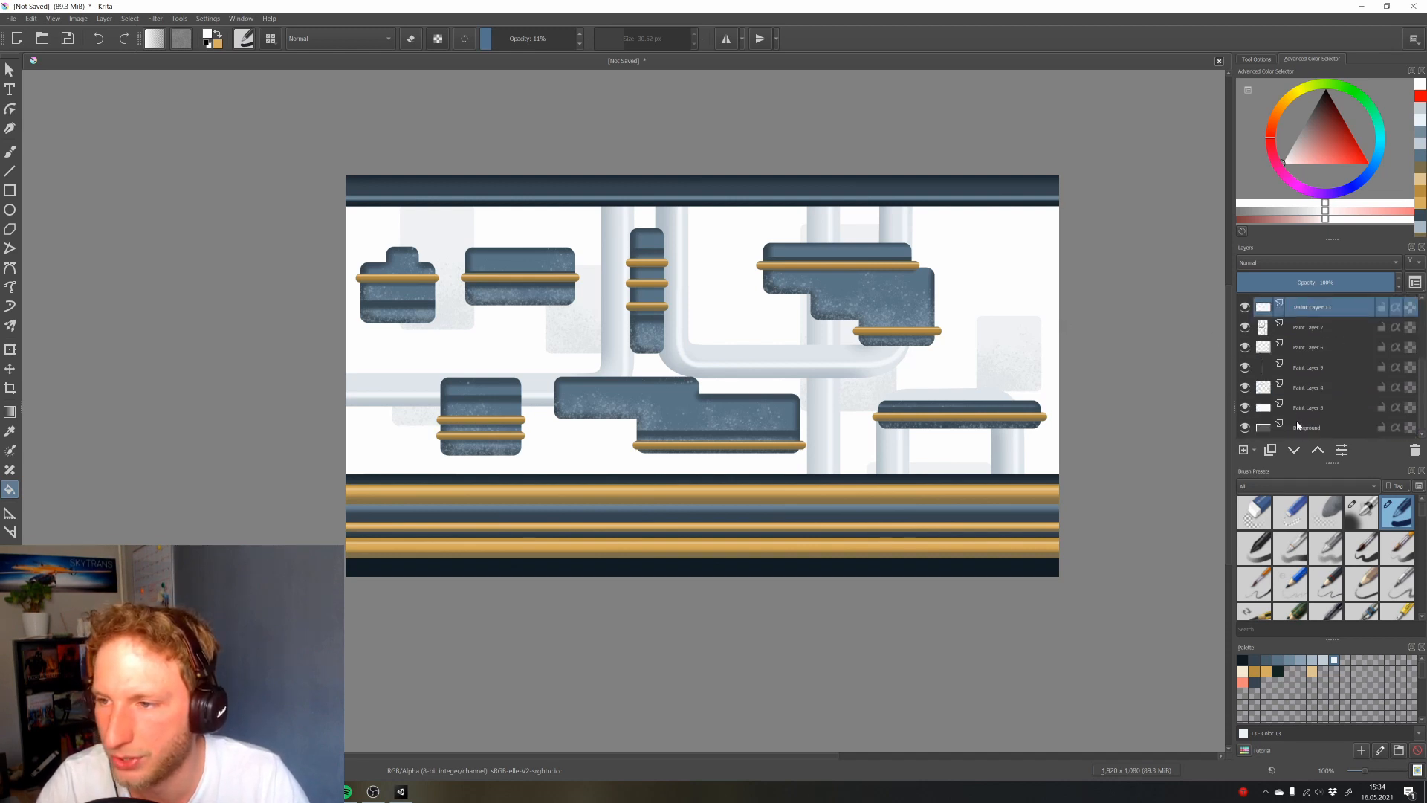
pyautogui.click(1245, 428)
pyautogui.click(1245, 408)
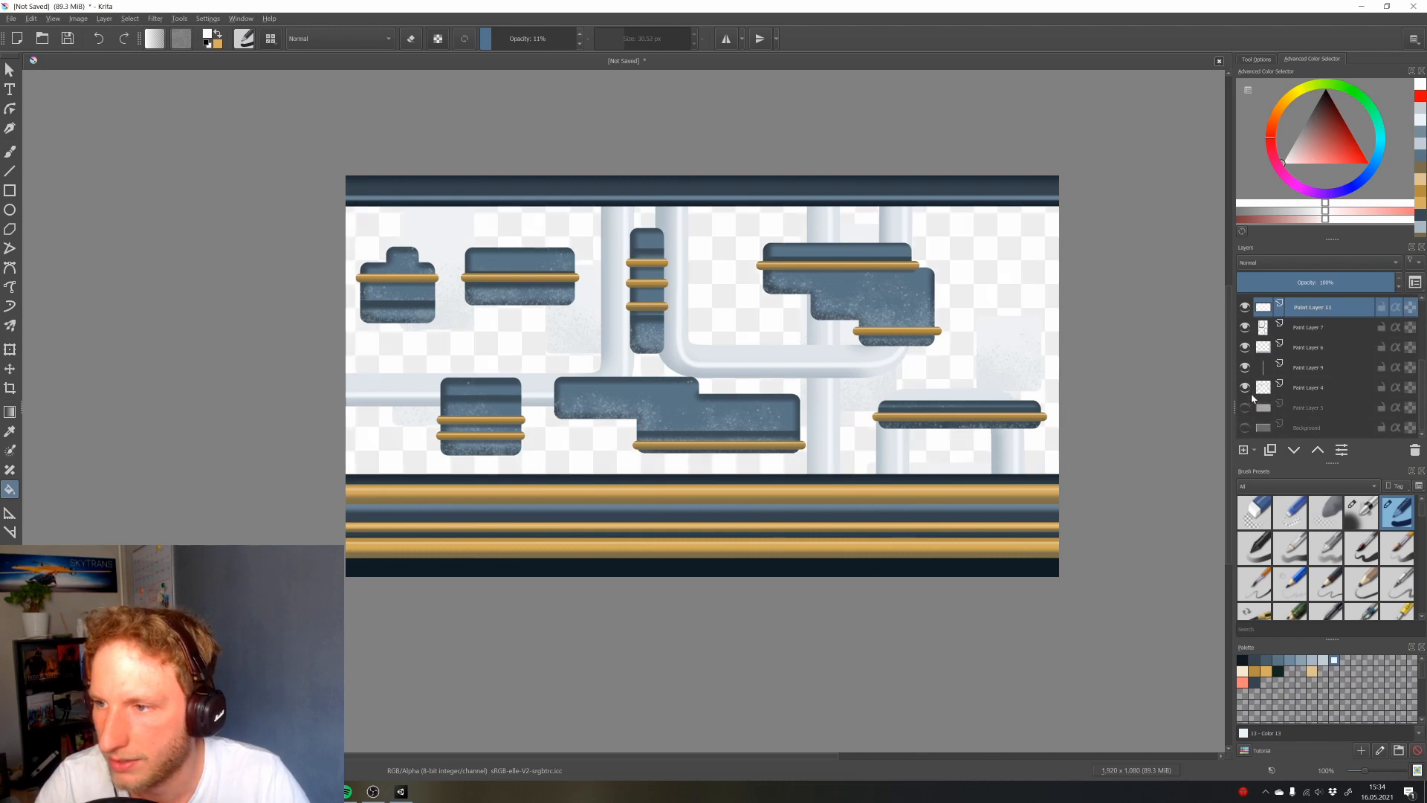
pyautogui.click(1245, 367)
pyautogui.click(1245, 347)
pyautogui.click(1244, 327)
pyautogui.click(1245, 307)
# Hide the band, gold-stripe, blue block and Paint Layer 10 layers, keeping only the speckled rectangles layer visible
pyautogui.scroll(3, 1264, 344)
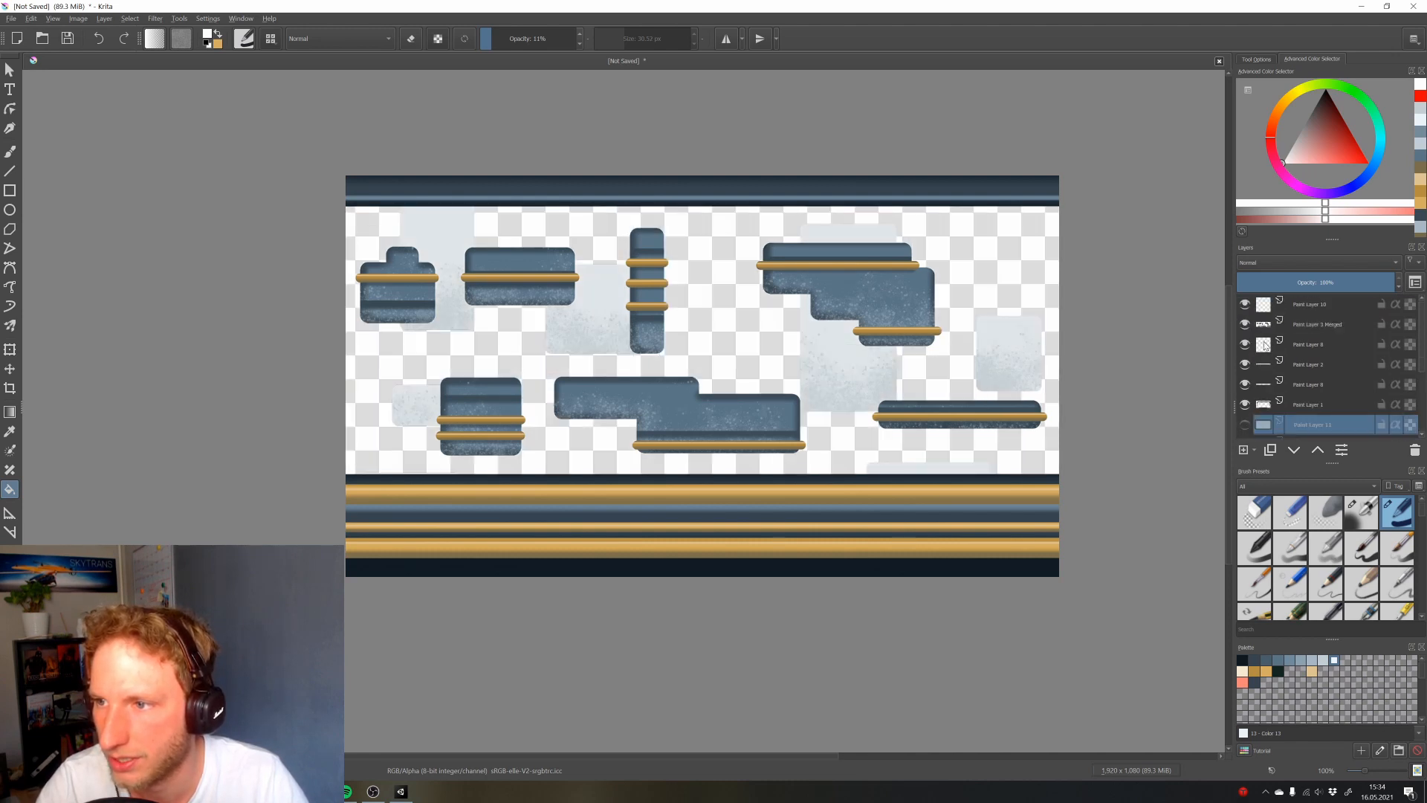
pyautogui.click(1245, 405)
pyautogui.click(1246, 385)
pyautogui.click(1246, 364)
pyautogui.click(1245, 344)
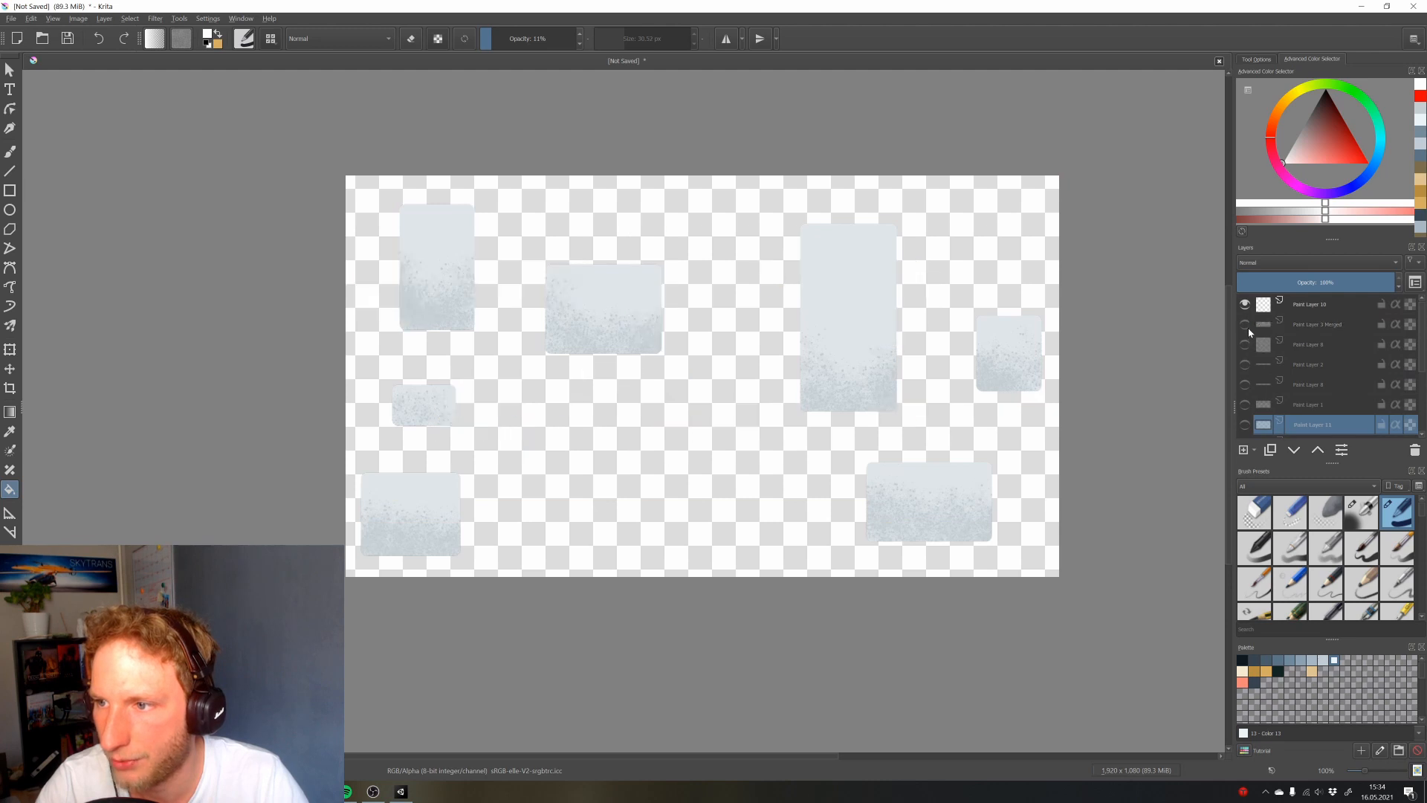
pyautogui.click(1247, 324)
pyautogui.click(1246, 304)
pyautogui.scroll(-3, 1269, 374)
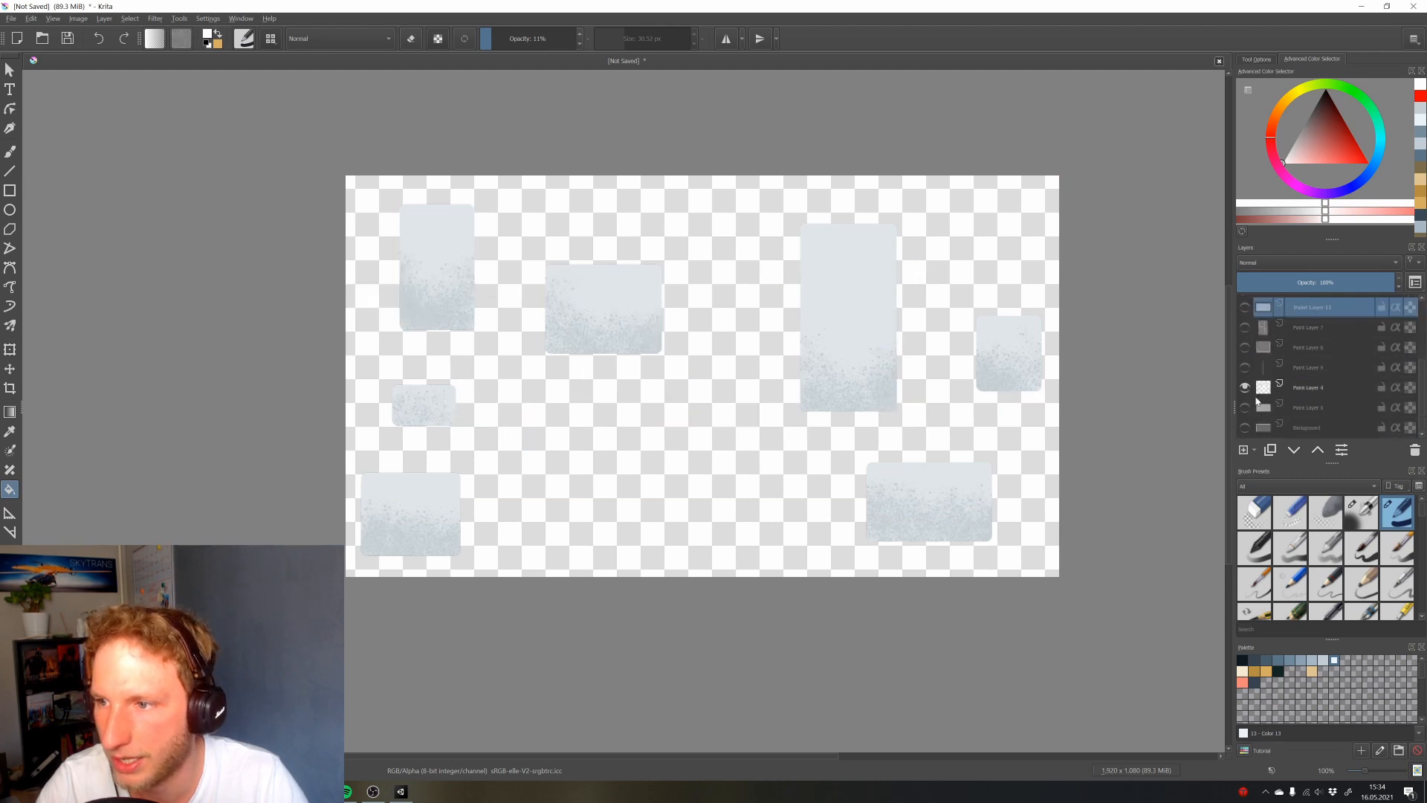
pyautogui.click(1245, 387)
pyautogui.click(1246, 387)
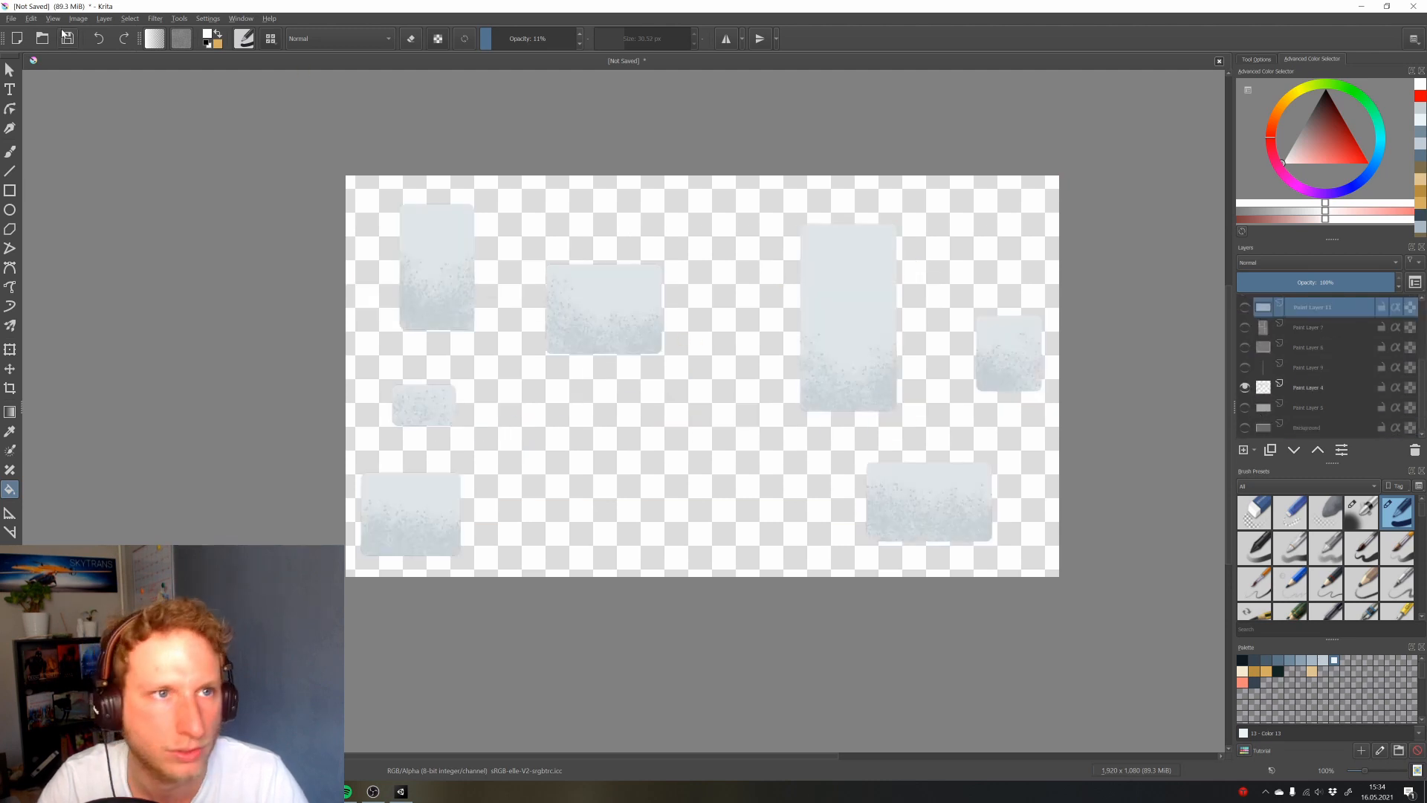
# Start exporting the isolated rectangles, and switch to Unity to create and open a Sprites folder in Assets
pyautogui.click(13, 20)
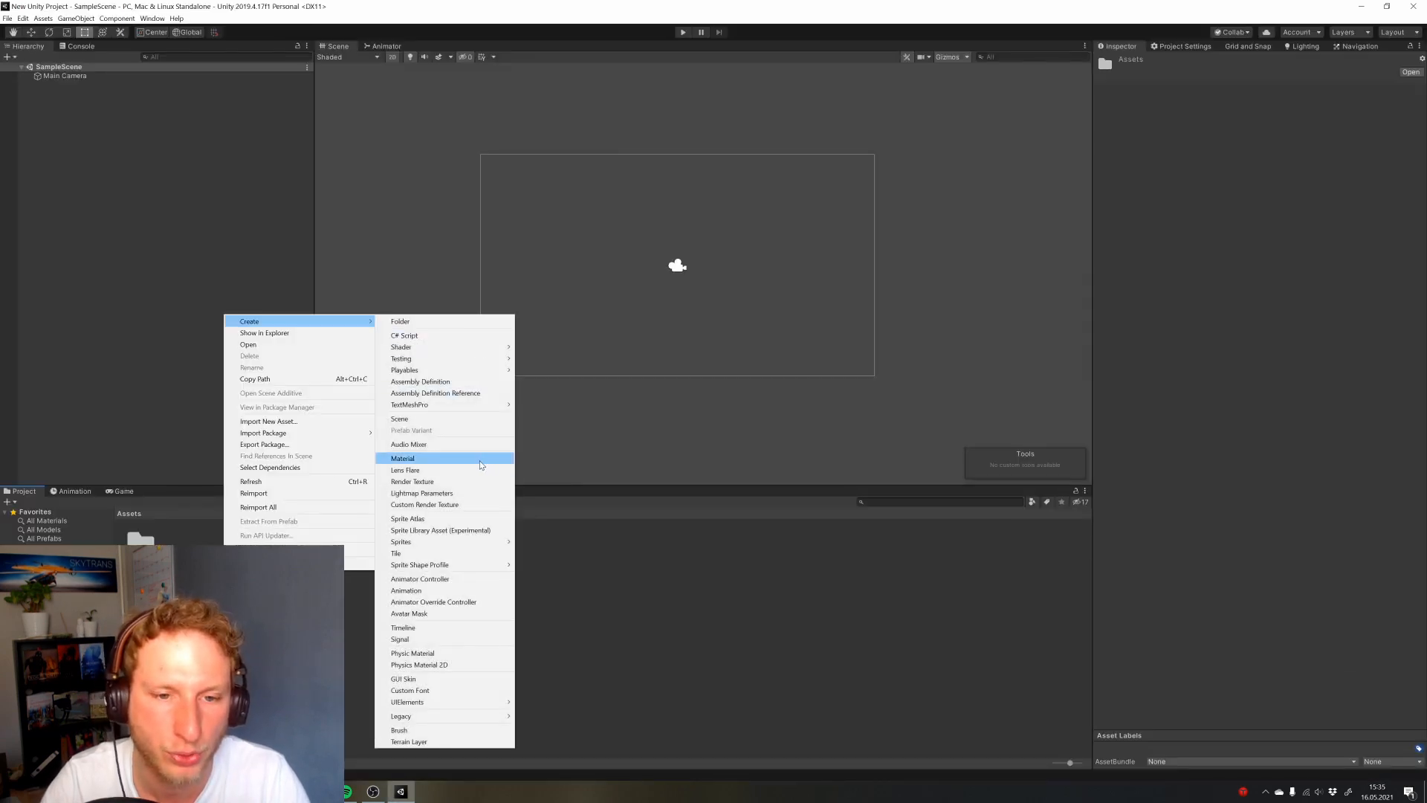
pyautogui.click(439, 324)
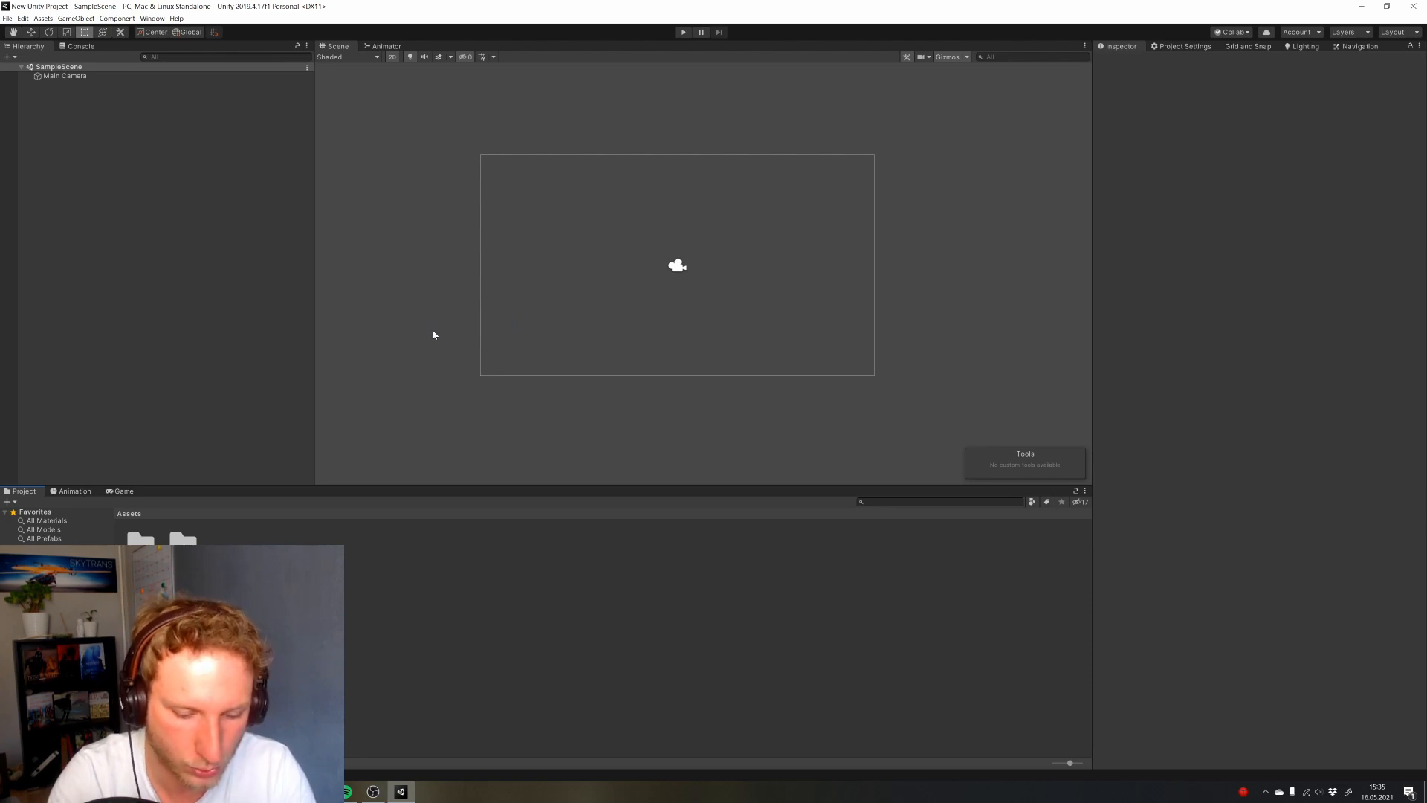
pyautogui.press('Return')
pyautogui.doubleClick(183, 538)
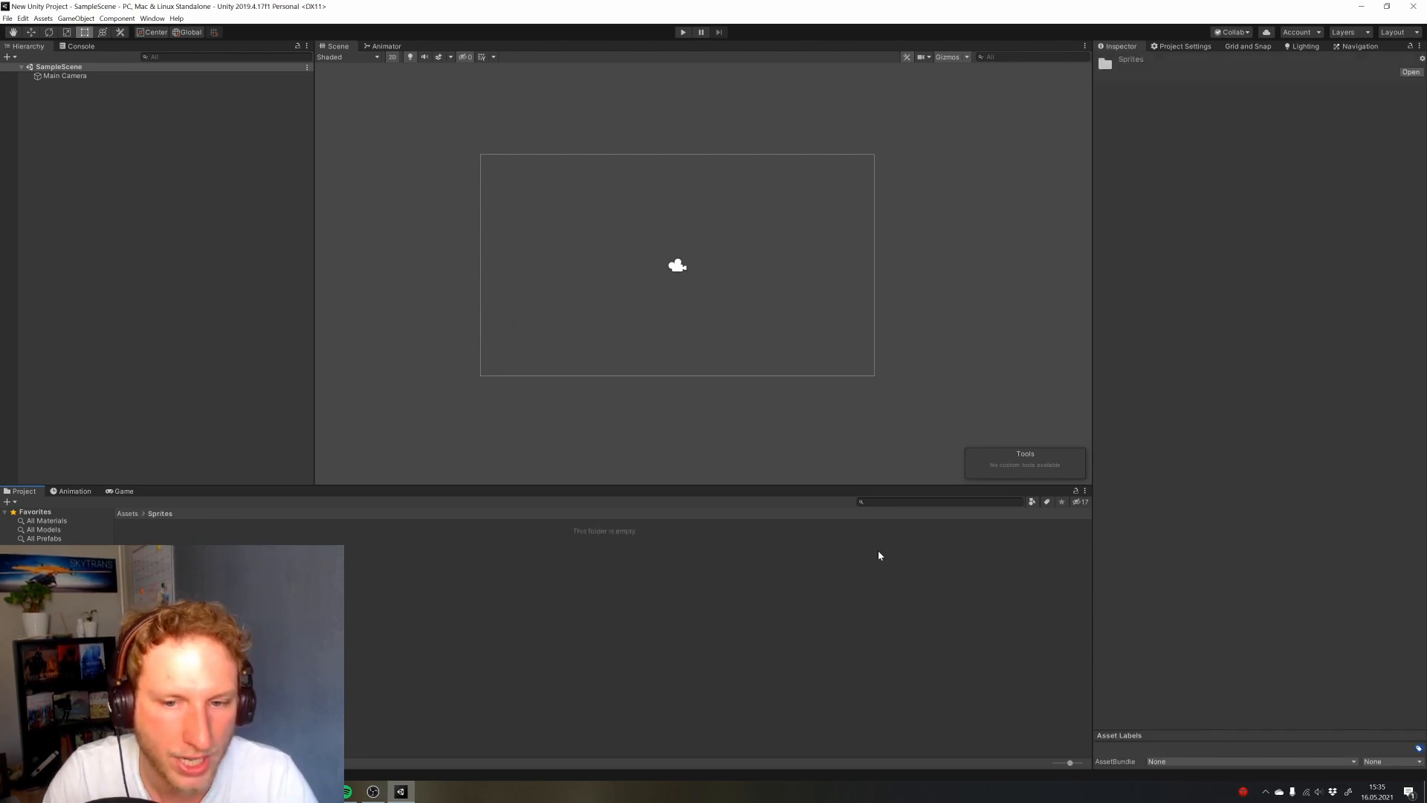
# Reveal the Sprites folder in Explorer, copy the containing Assets folder's path, and switch back to Krita's export dialog
pyautogui.rightClick(326, 534)
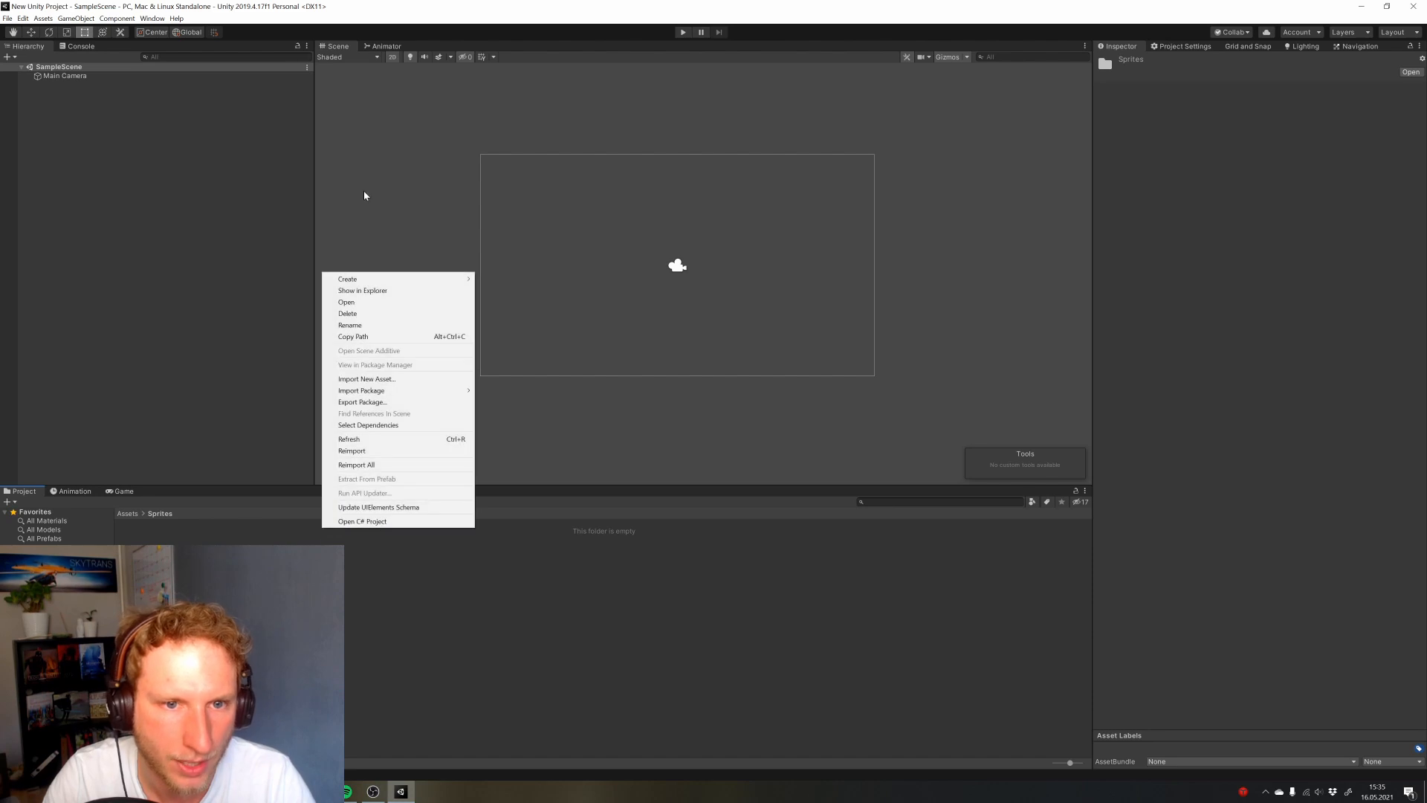
pyautogui.click(360, 289)
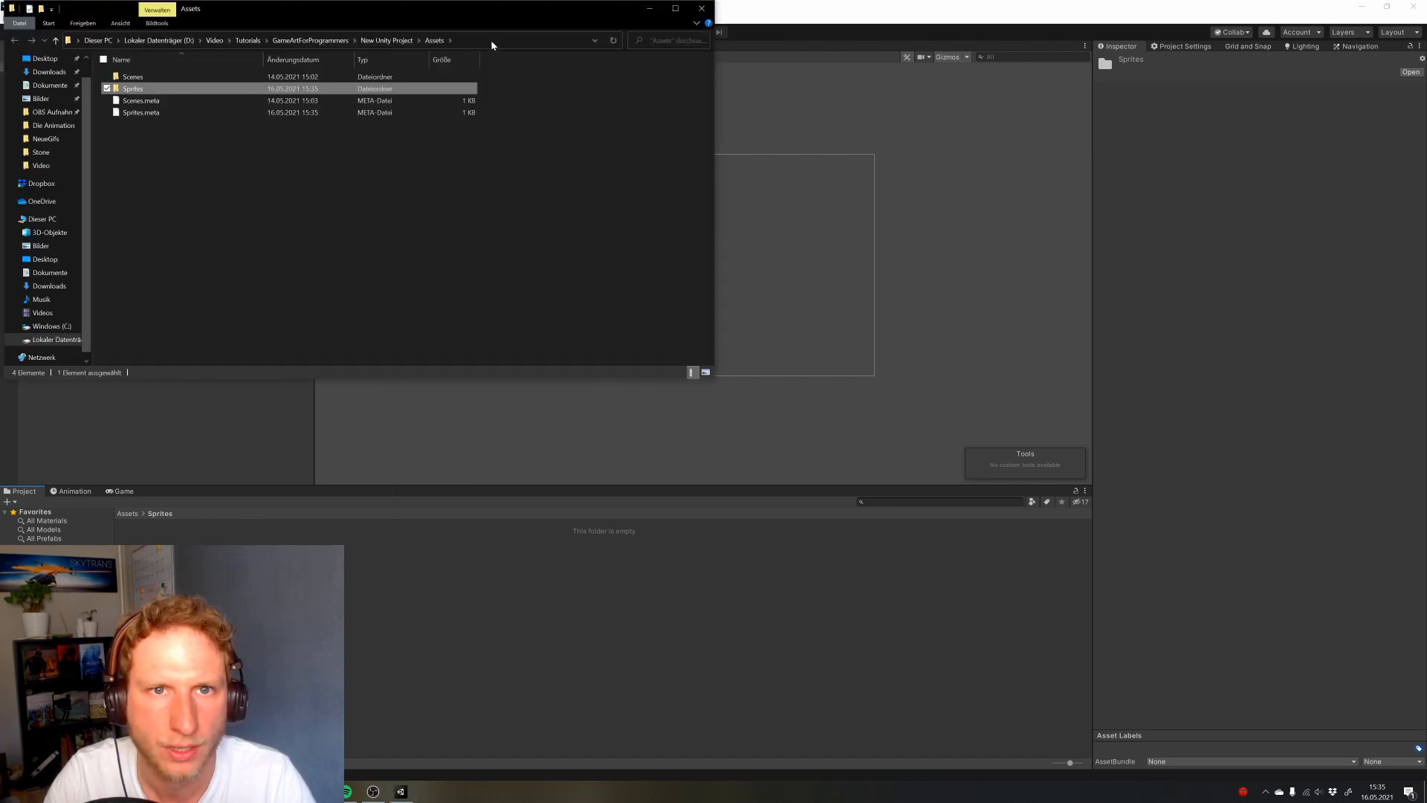
pyautogui.click(492, 42)
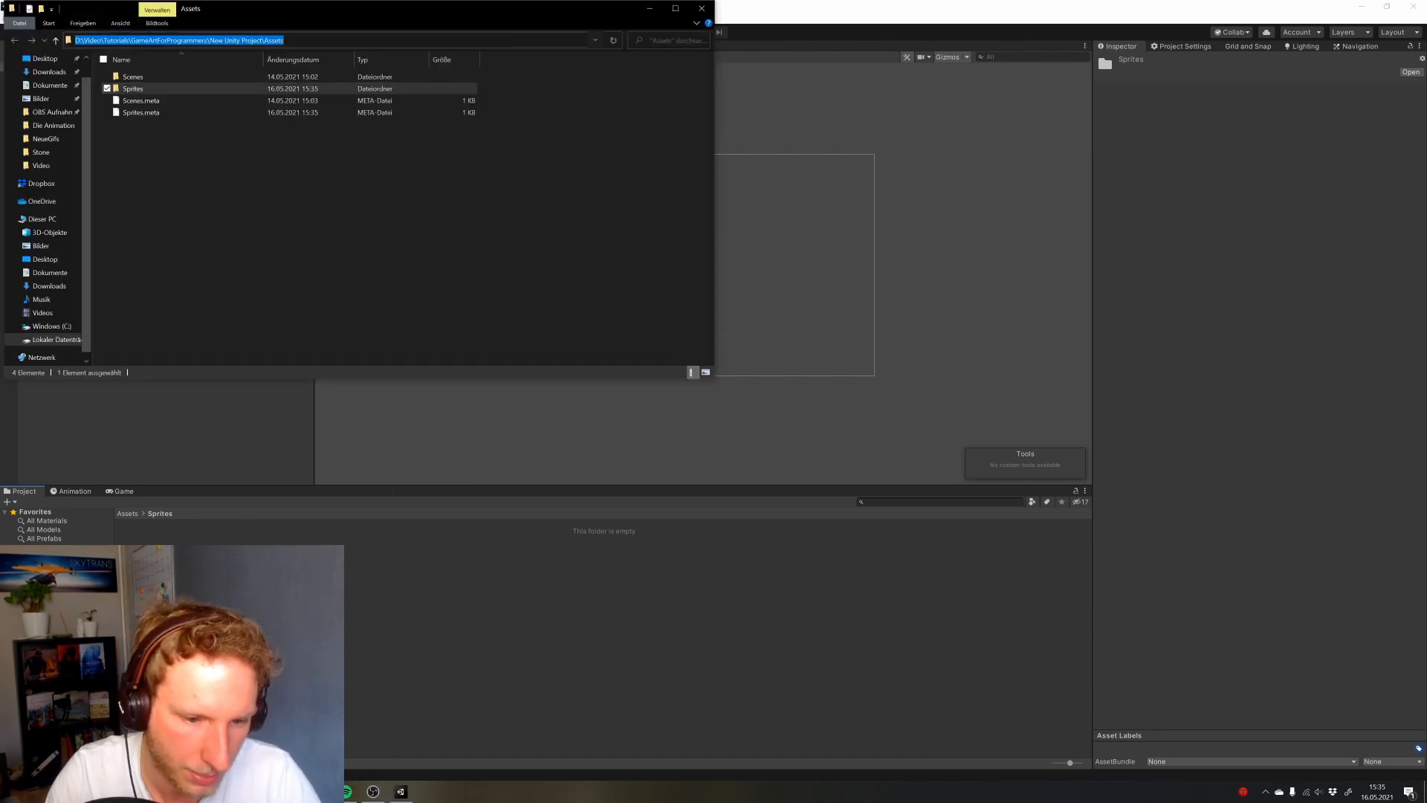
pyautogui.hotkey('alt', 'Tab')
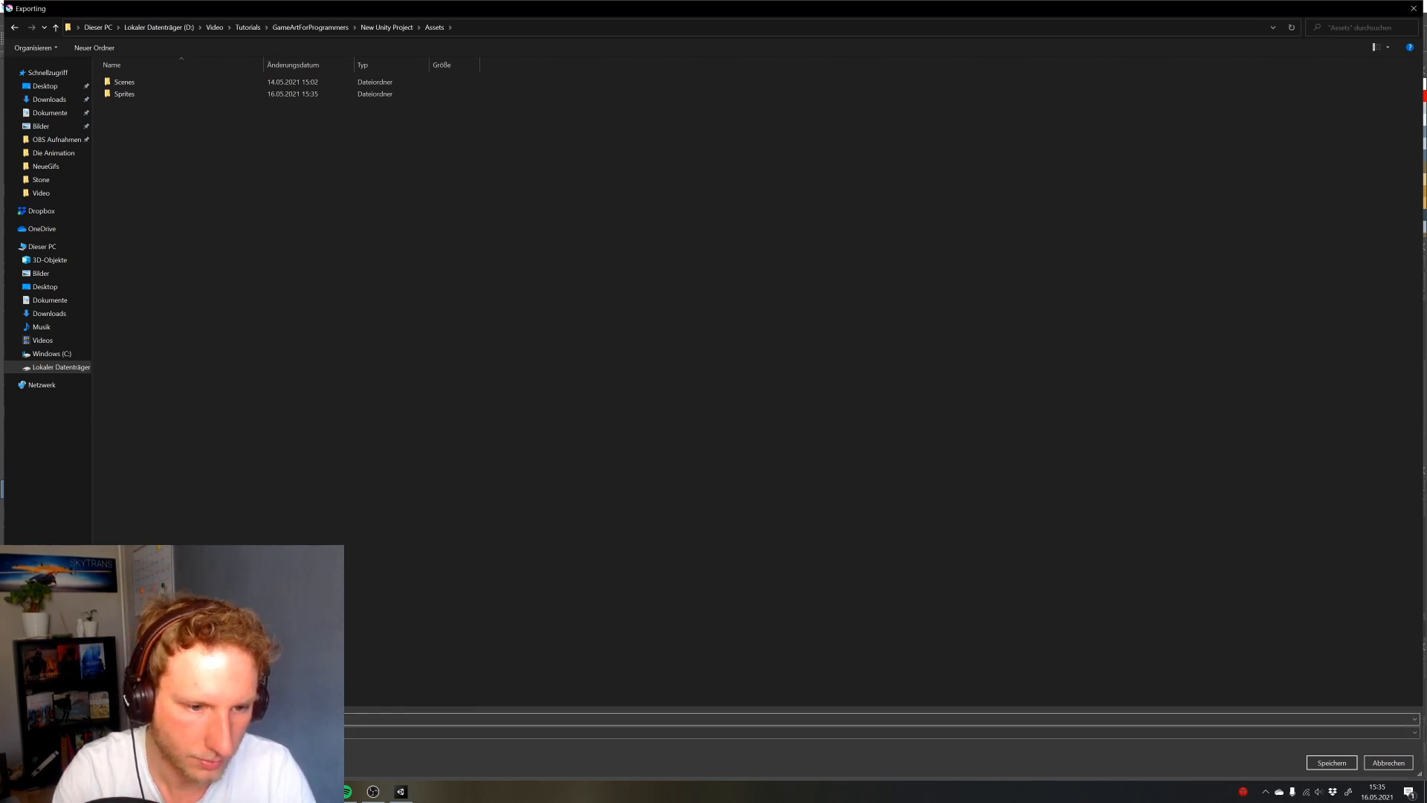
# Export the speckled rectangles image into the Unity project, and start exporting the isolated pipes
pyautogui.press('Return')
pyautogui.click(892, 541)
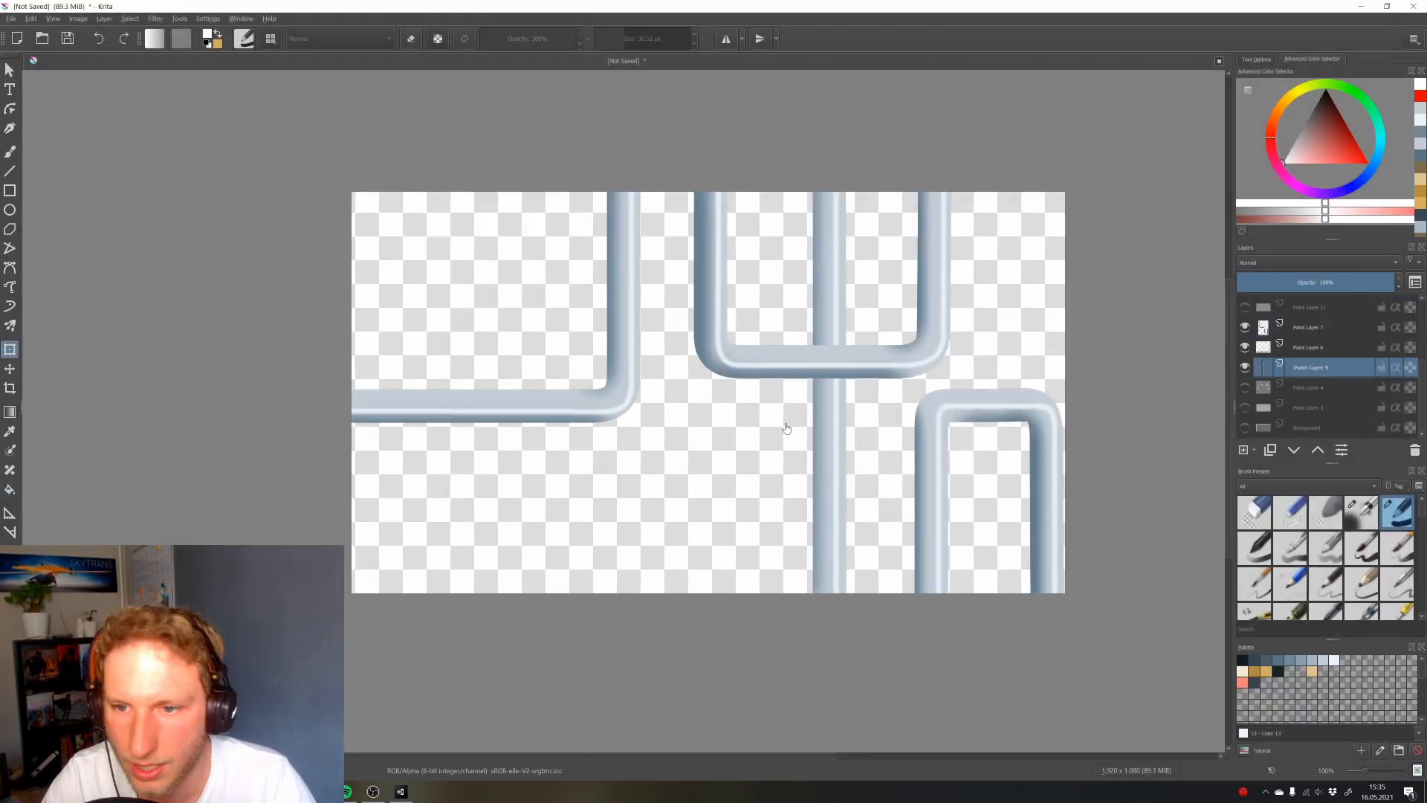
pyautogui.click(11, 19)
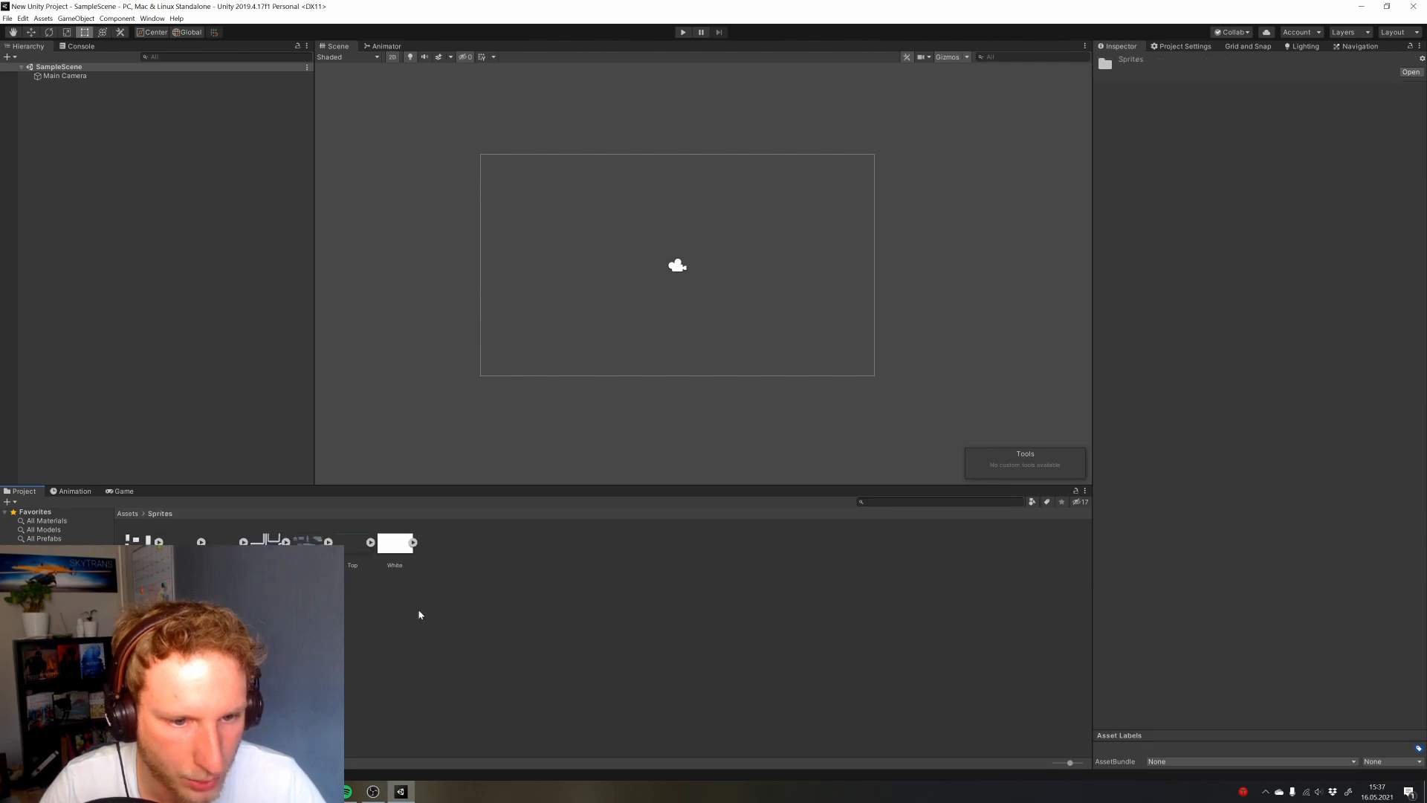
# For all seven textures in the Sprites folder, enable crunch compression with a 2048 max size, apply it, and set Sprite Mode to Multiple
pyautogui.click(403, 550)
pyautogui.hotkey('ctrl', 'a')
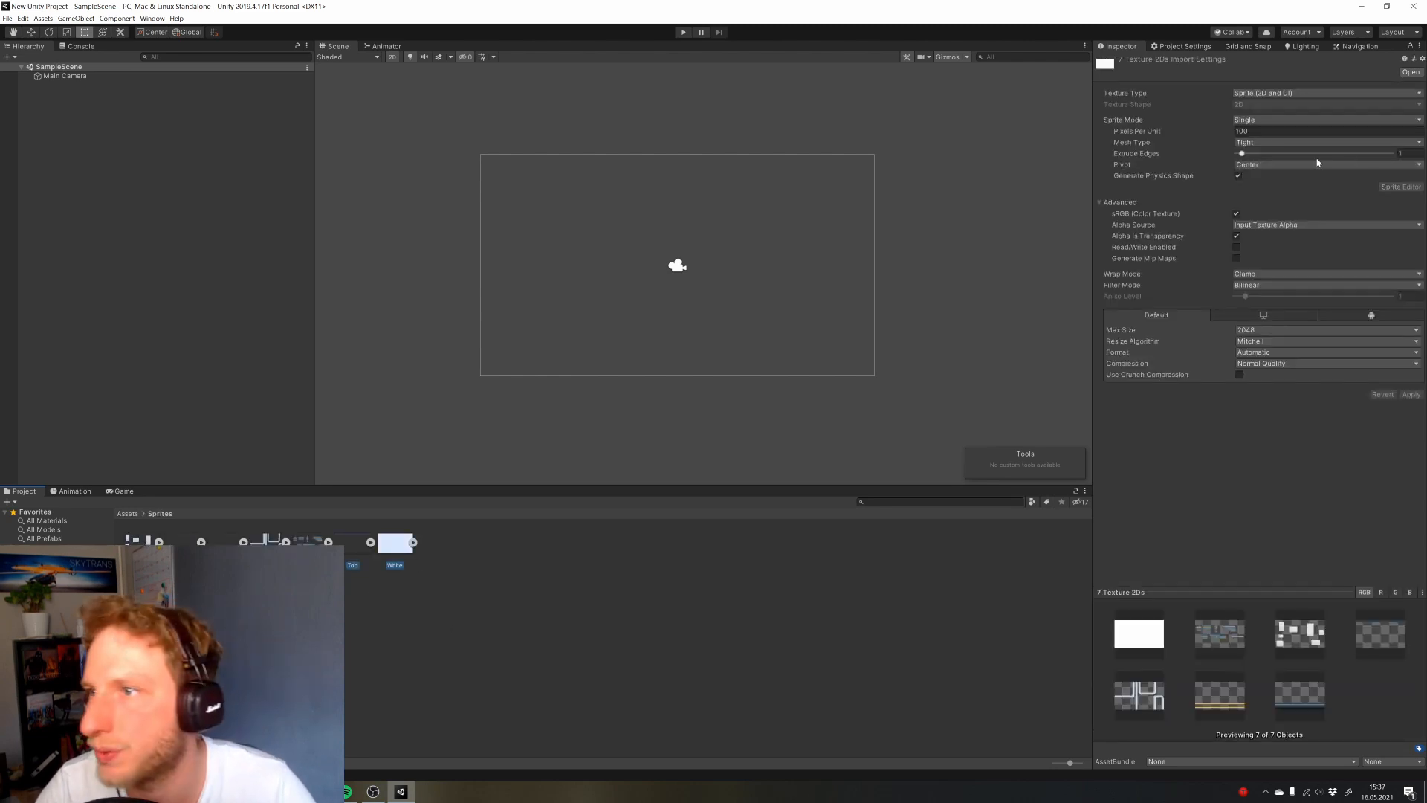
pyautogui.click(1281, 98)
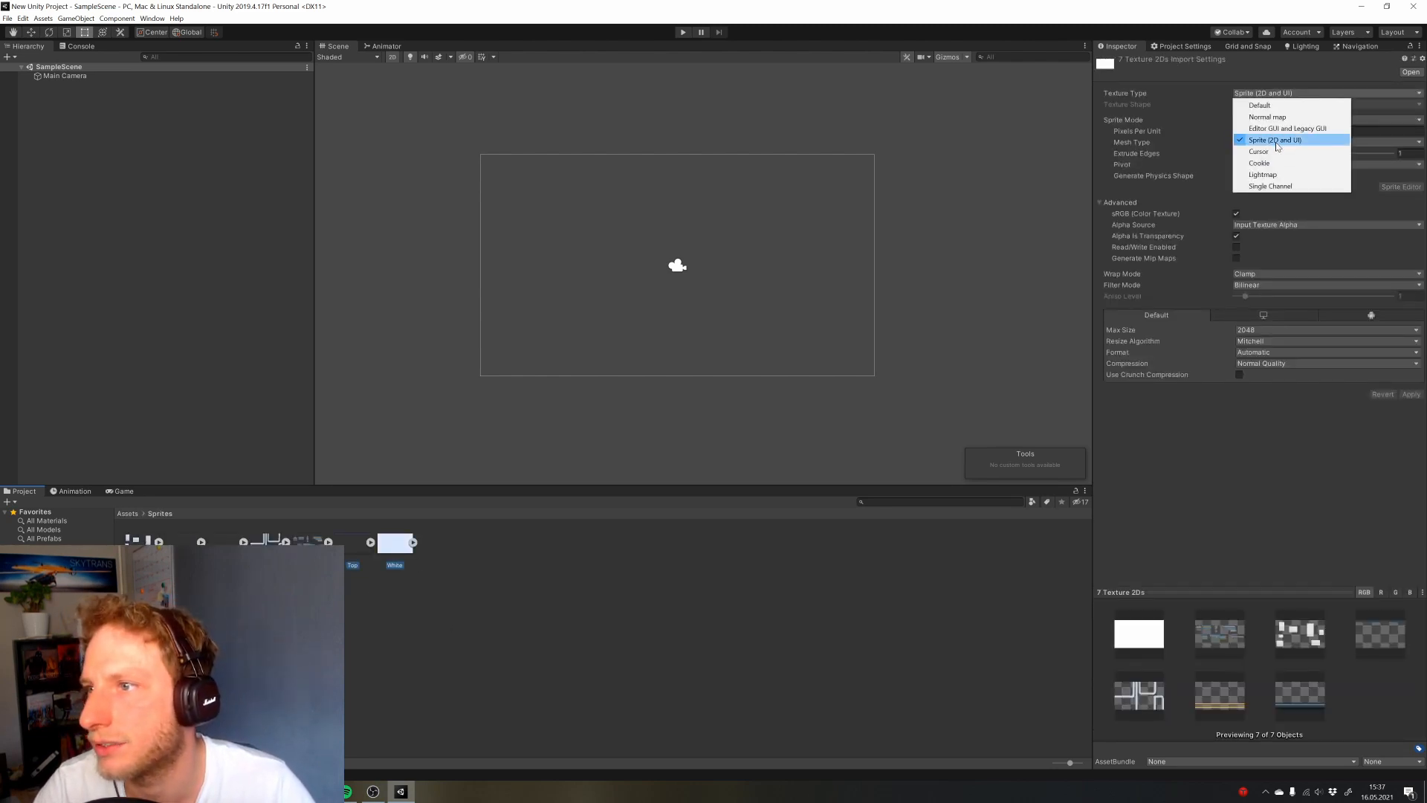
pyautogui.click(1277, 140)
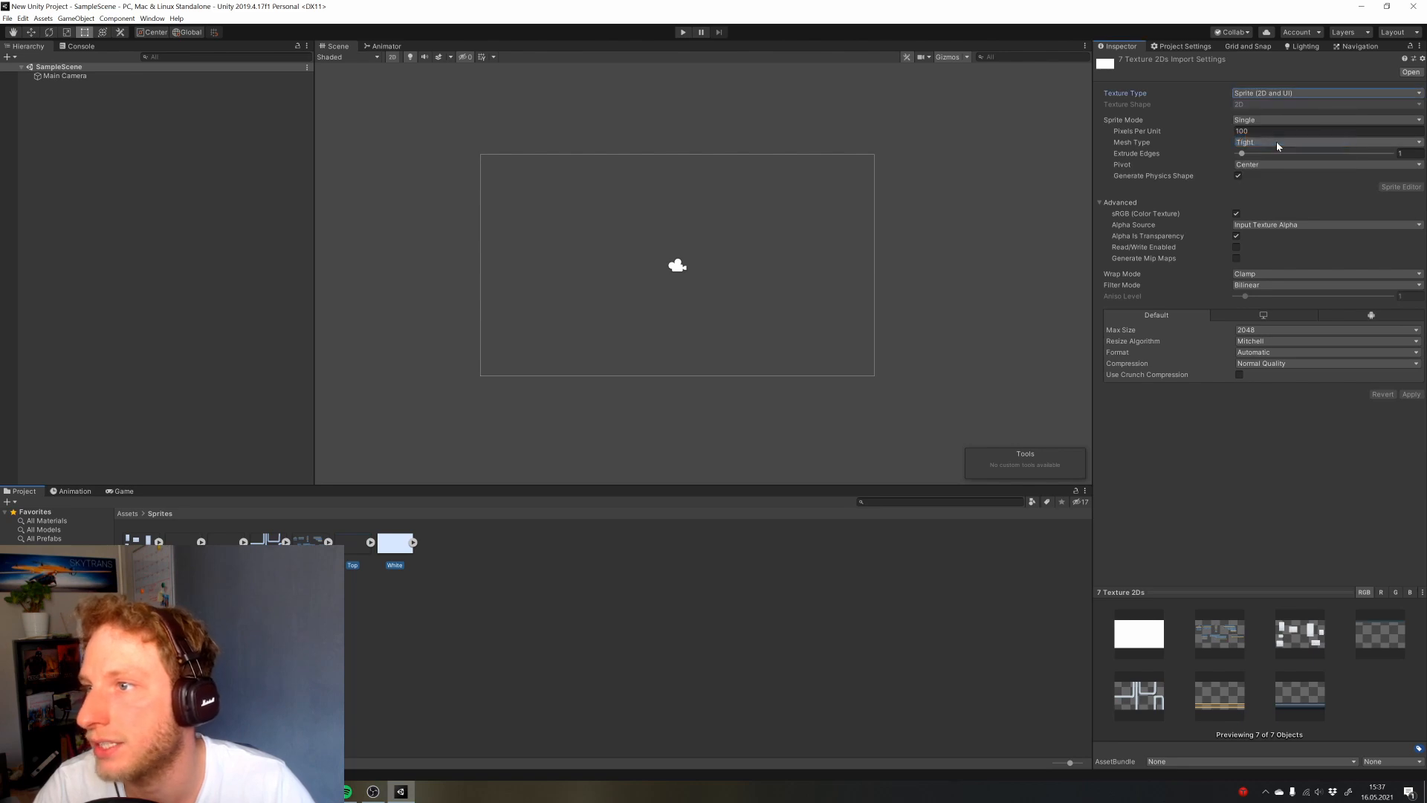
pyautogui.click(1249, 332)
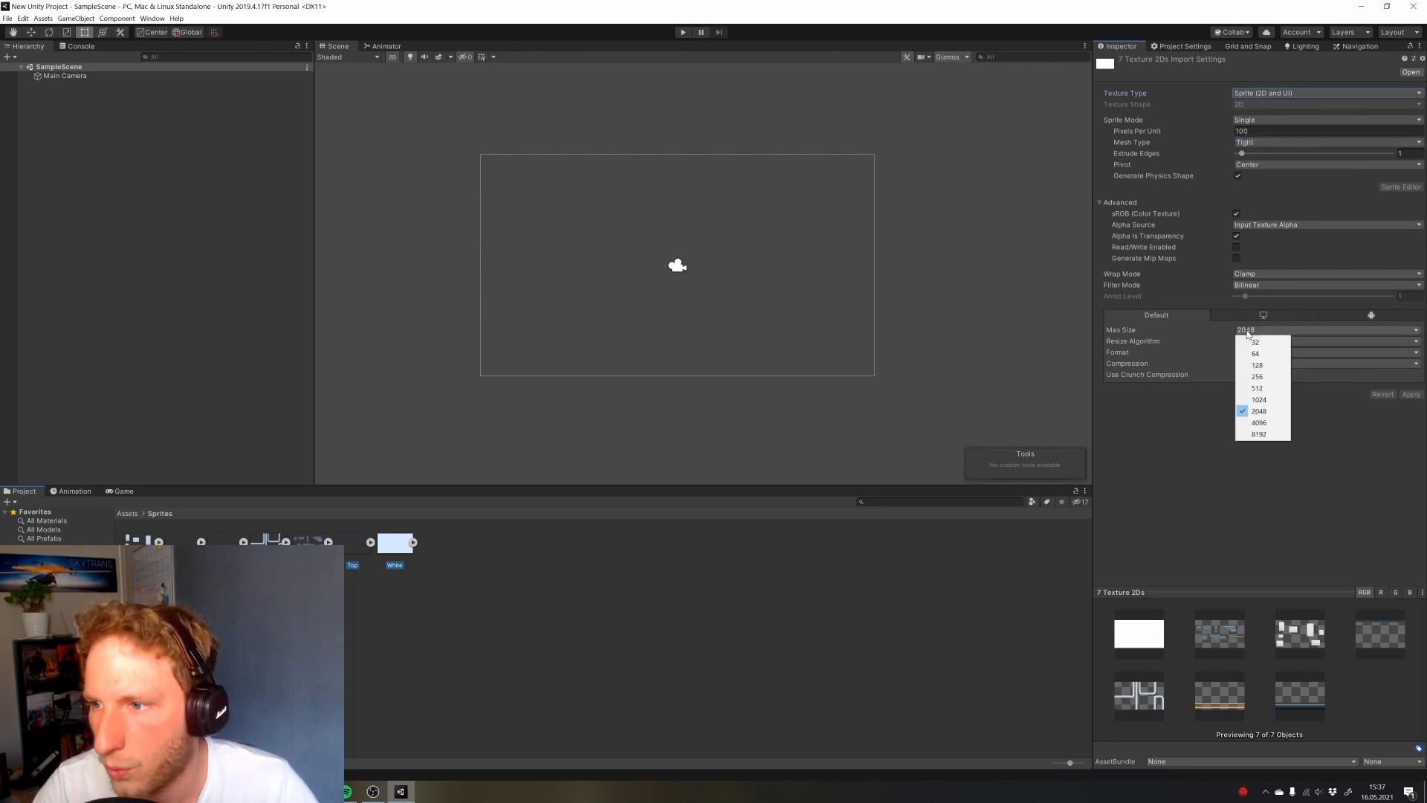
pyautogui.click(1261, 413)
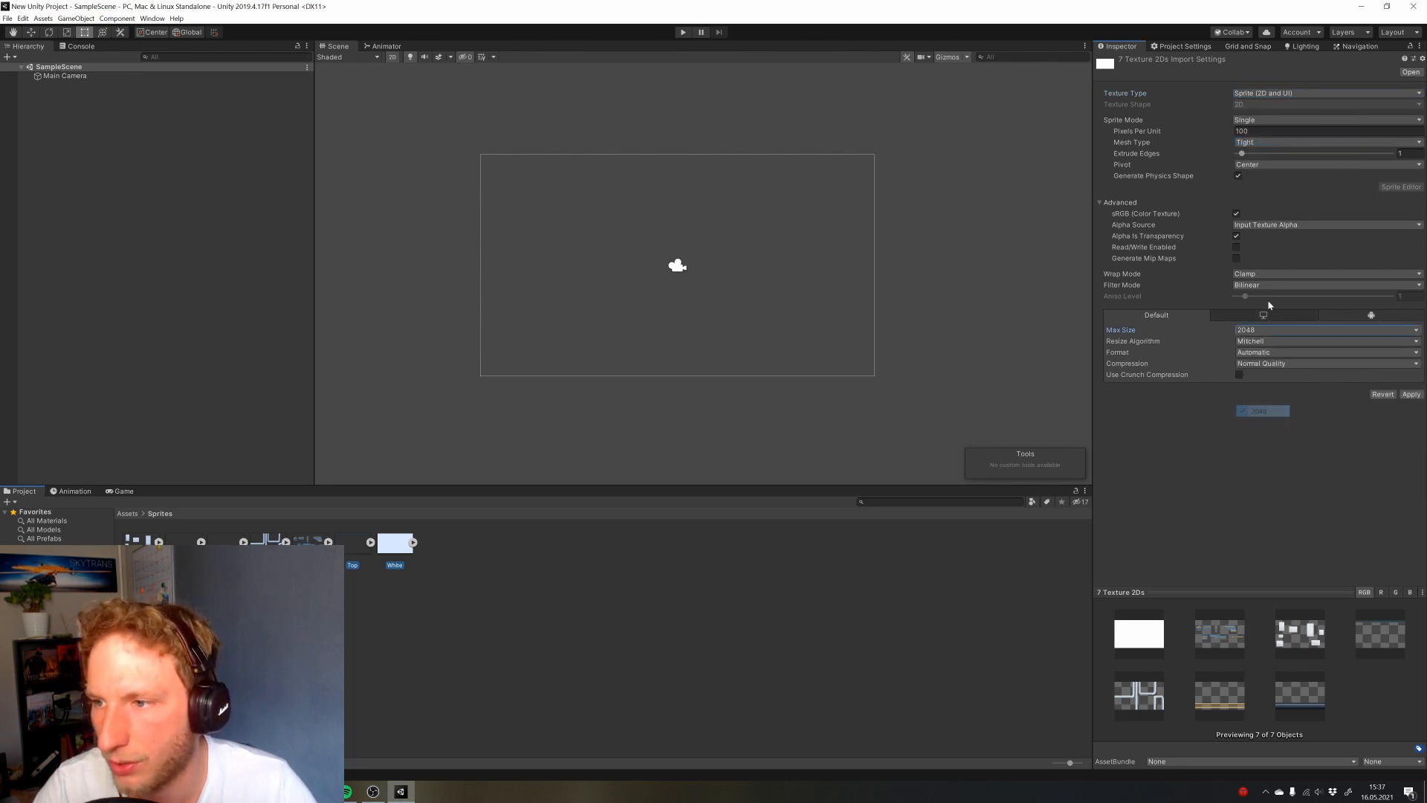
pyautogui.click(1239, 375)
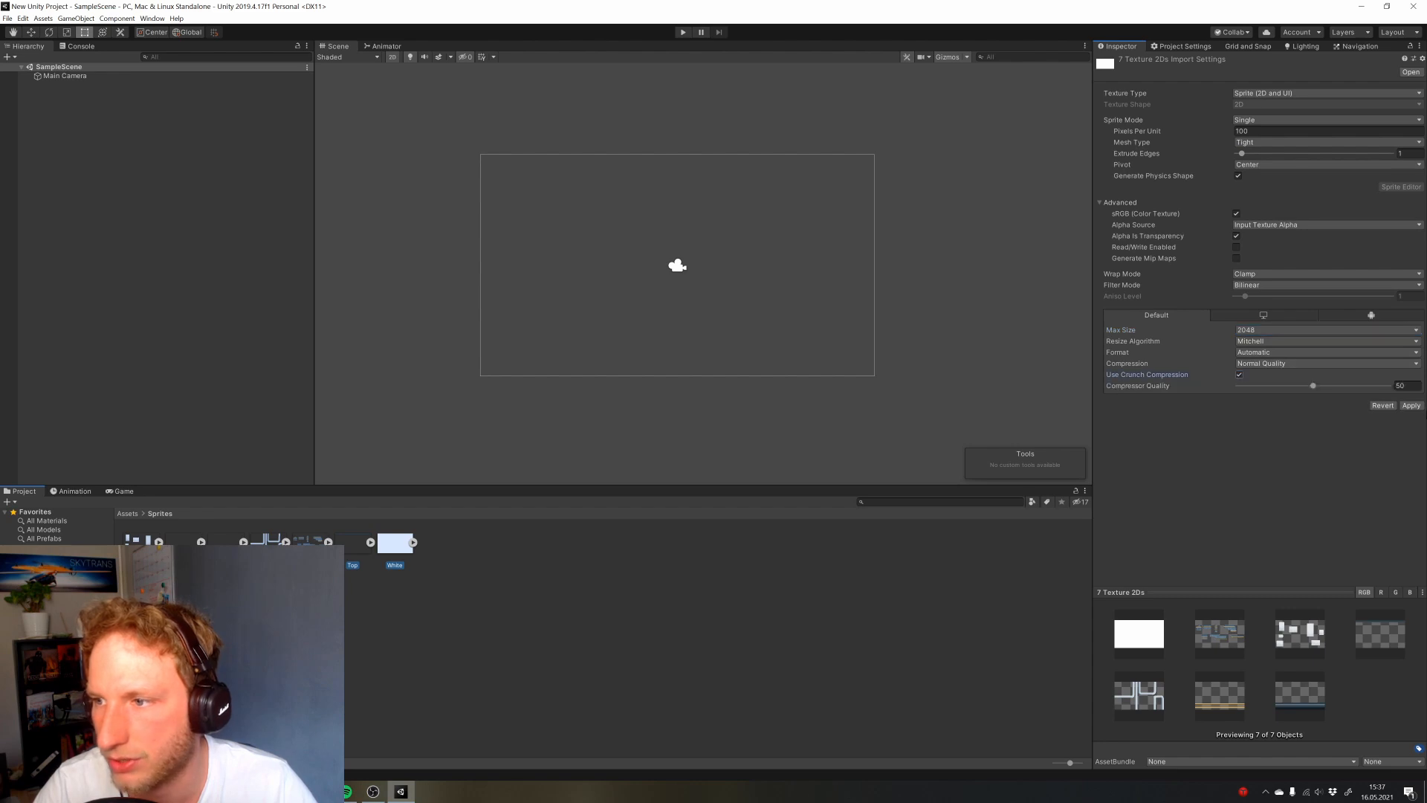
pyautogui.click(1416, 405)
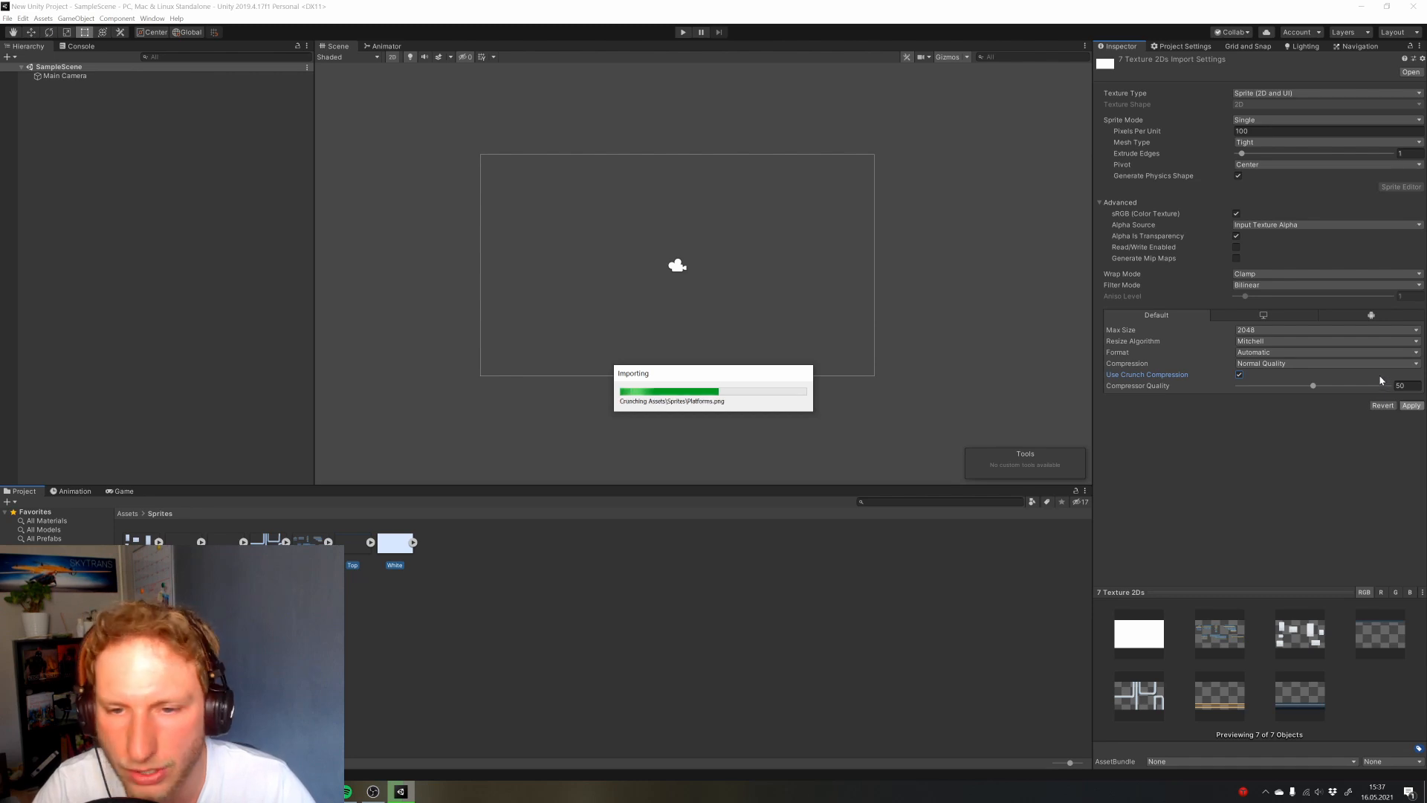
pyautogui.click(1308, 119)
pyautogui.click(1261, 143)
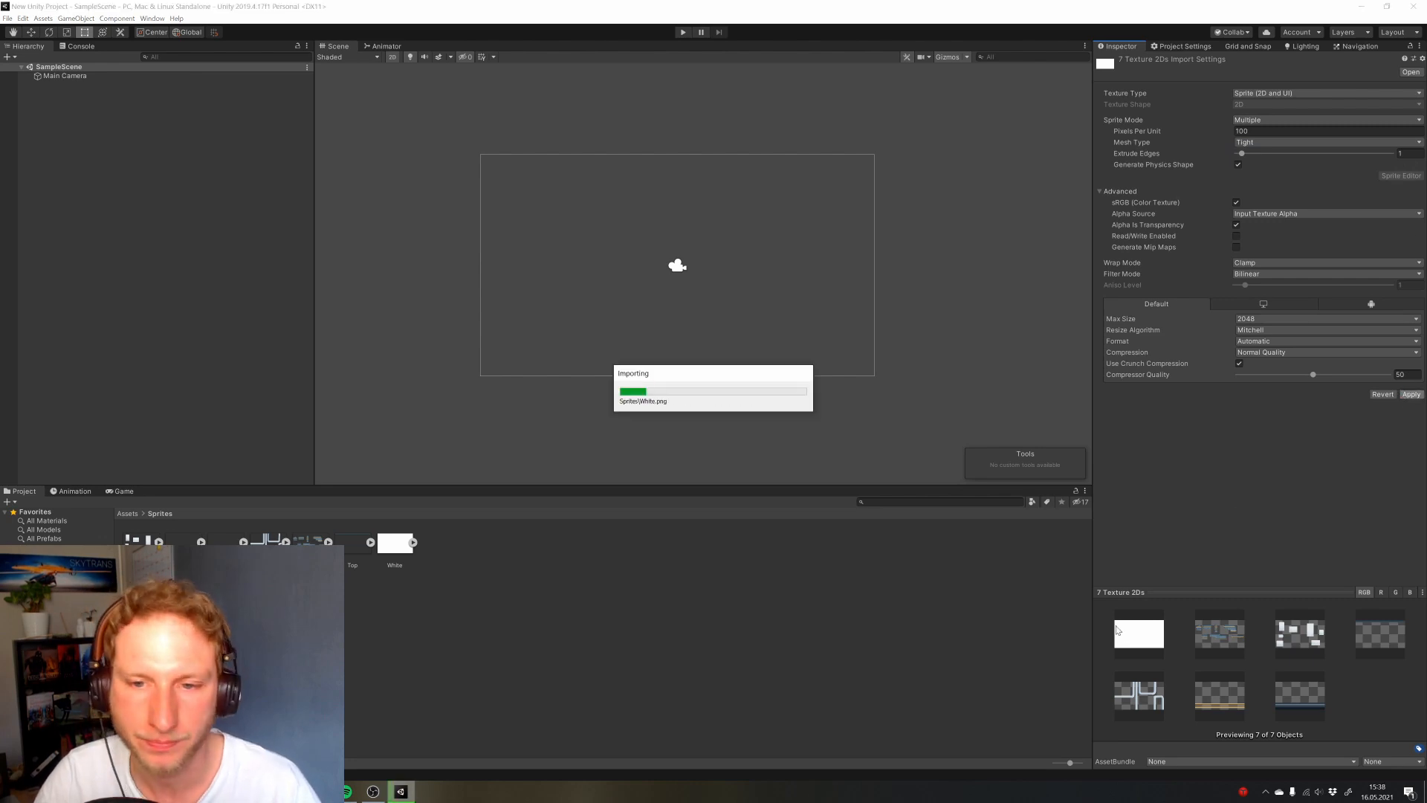
# Slice the BackgroundPlatforms texture in the Sprite Editor with the Automatic type, check individual slices, and apply the result
pyautogui.click(1400, 175)
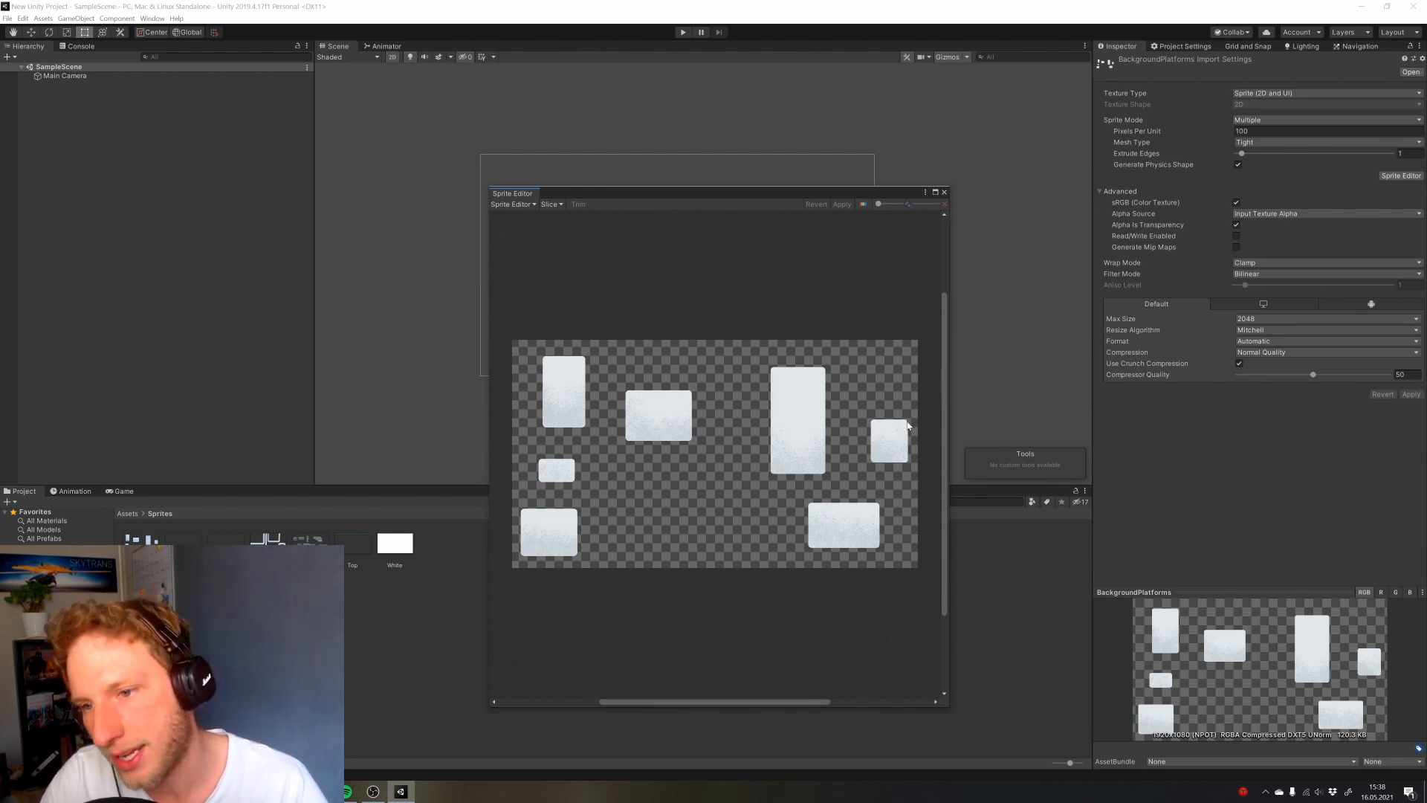
pyautogui.click(550, 204)
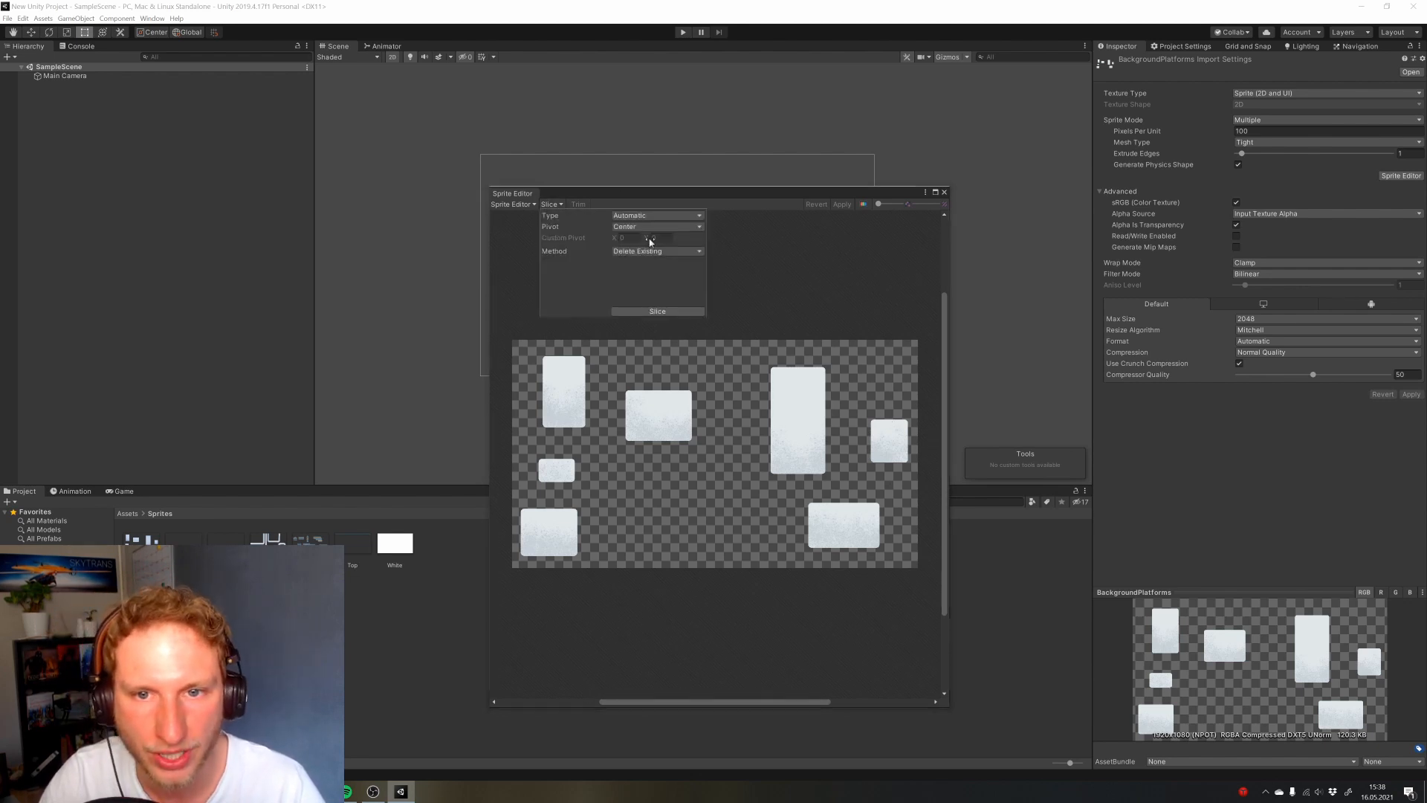
pyautogui.click(657, 311)
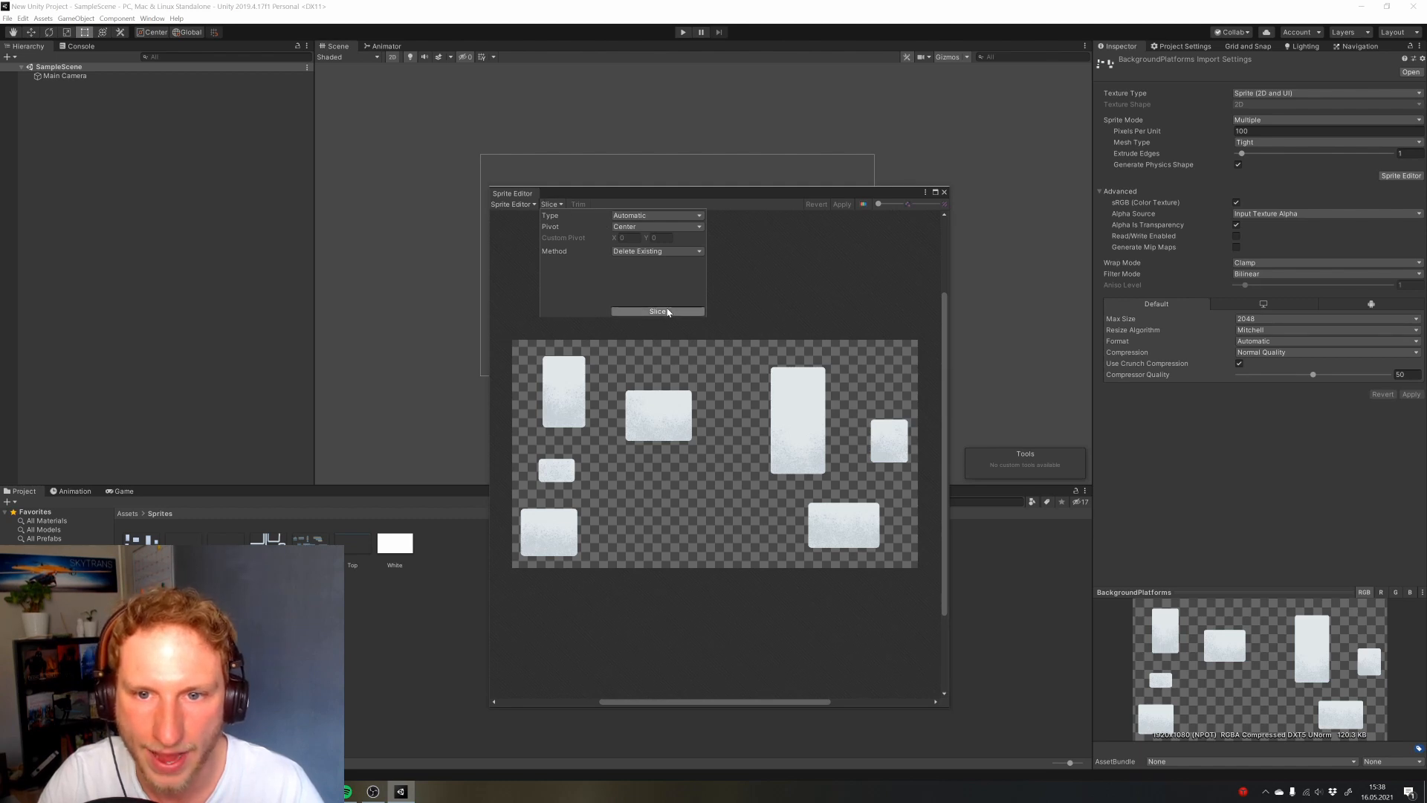
pyautogui.click(662, 409)
pyautogui.scroll(2, 659, 405)
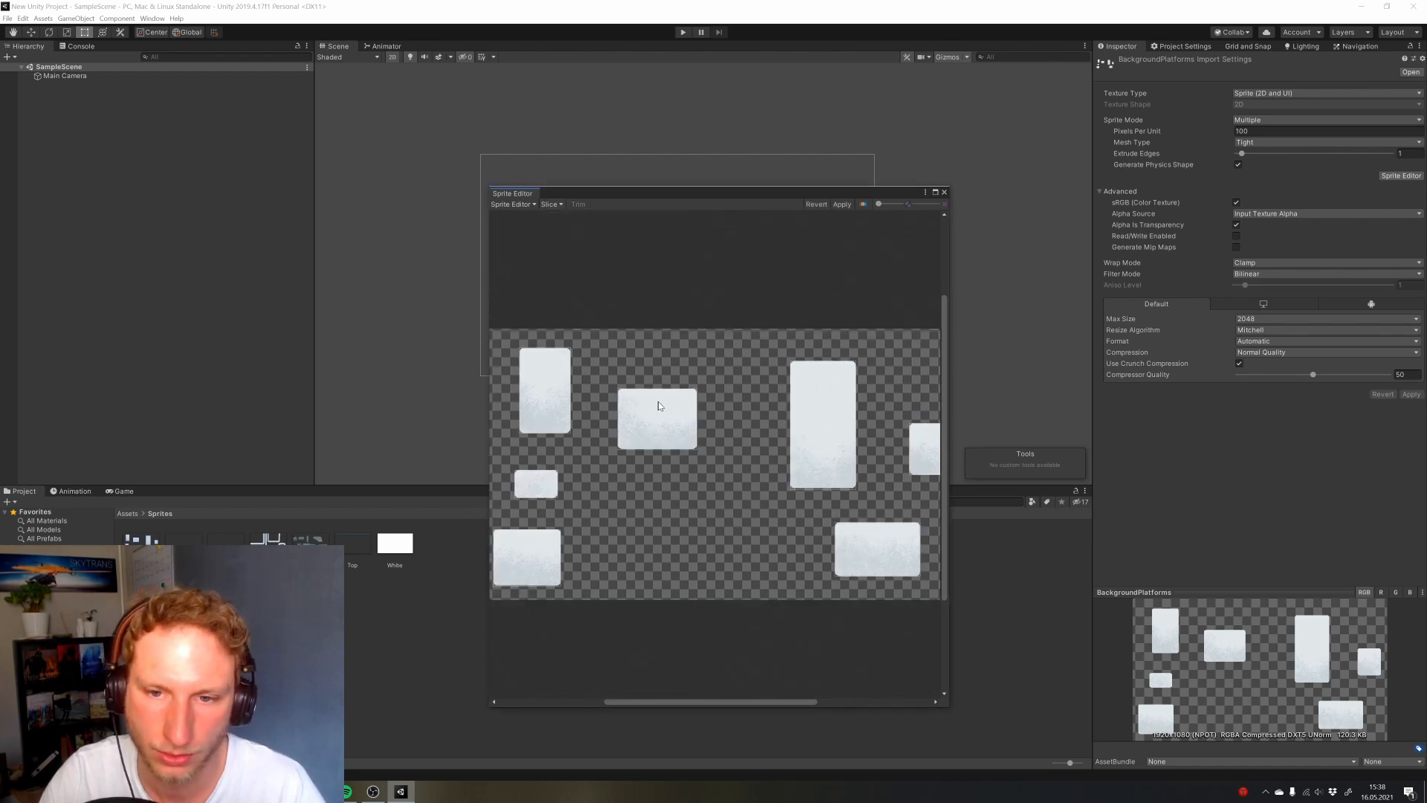
pyautogui.click(658, 405)
pyautogui.click(563, 392)
pyautogui.click(538, 488)
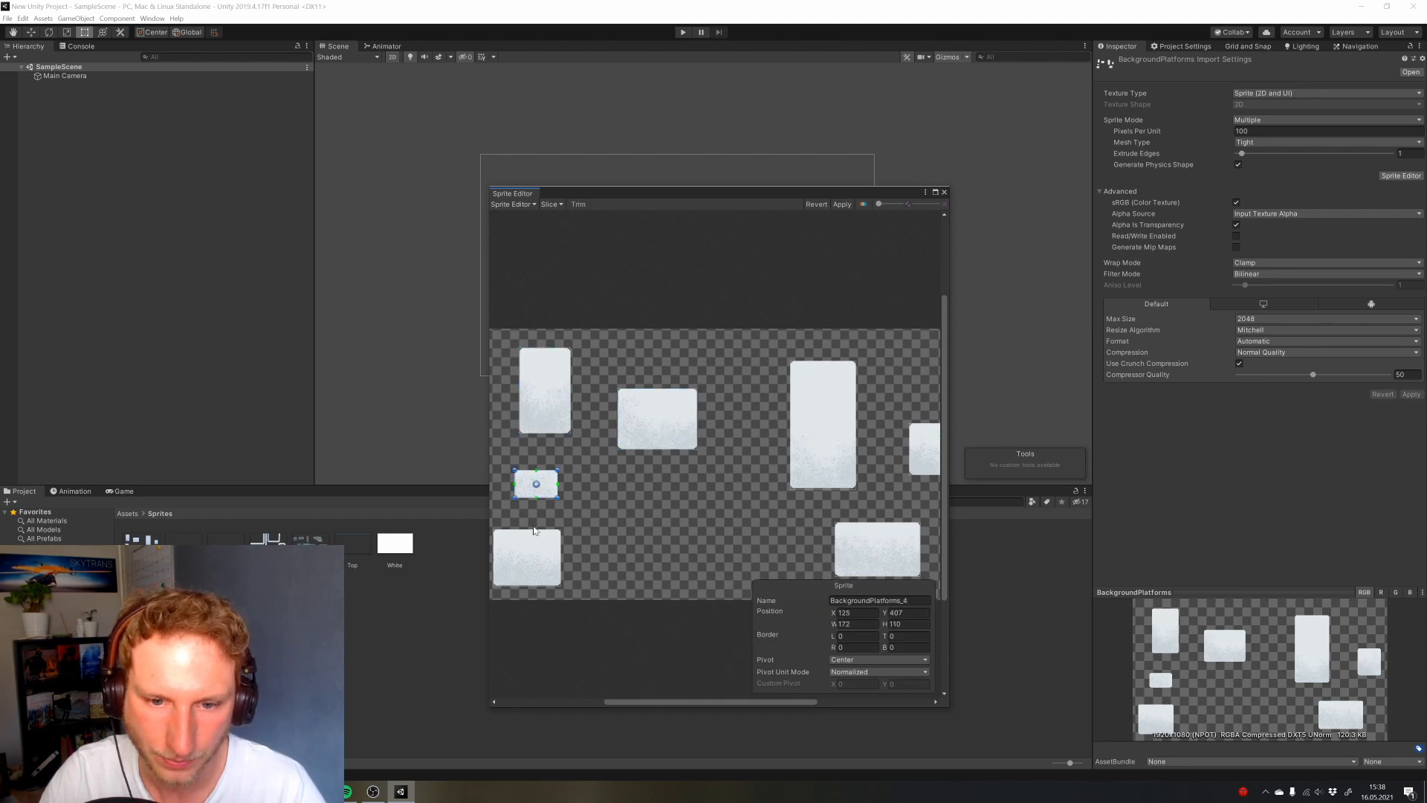
pyautogui.click(842, 204)
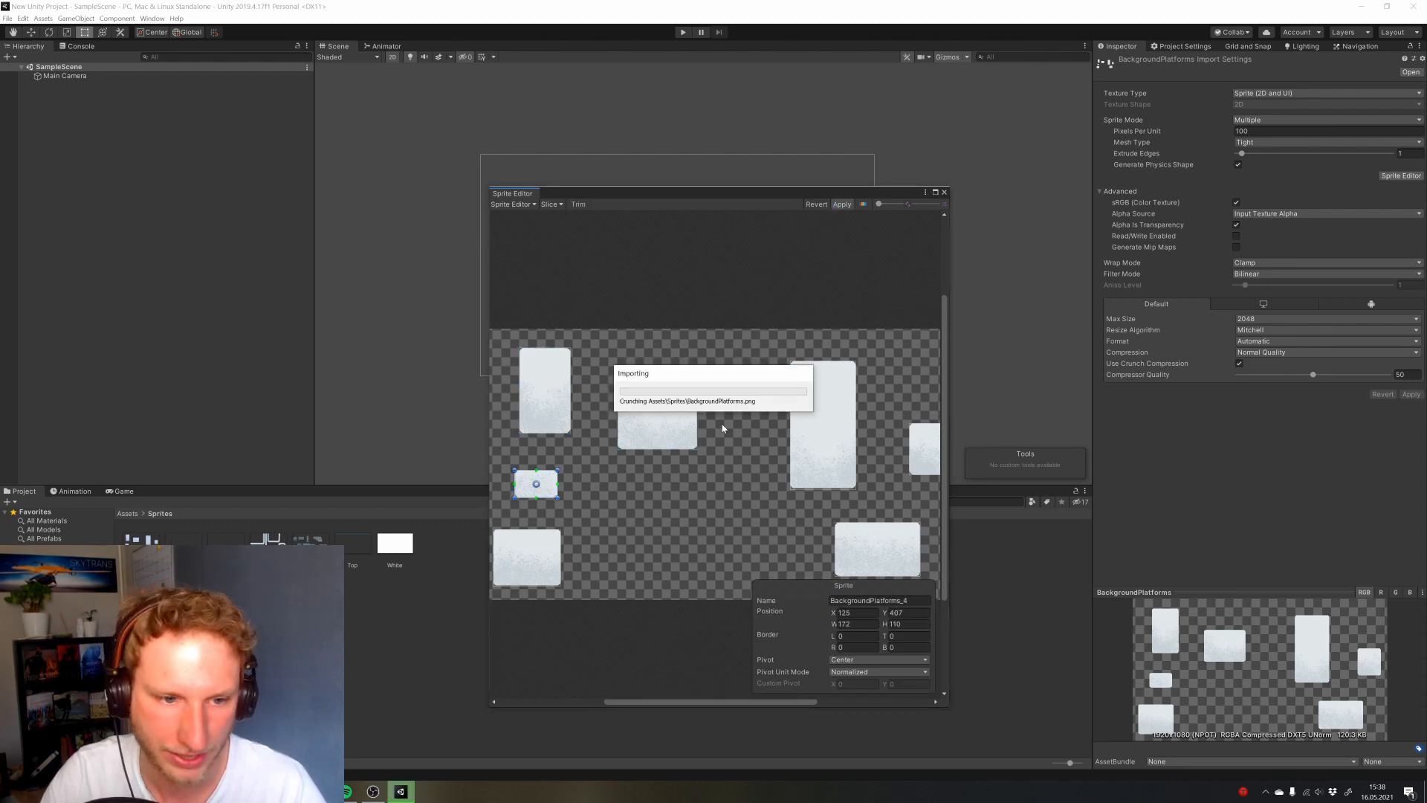
pyautogui.click(945, 192)
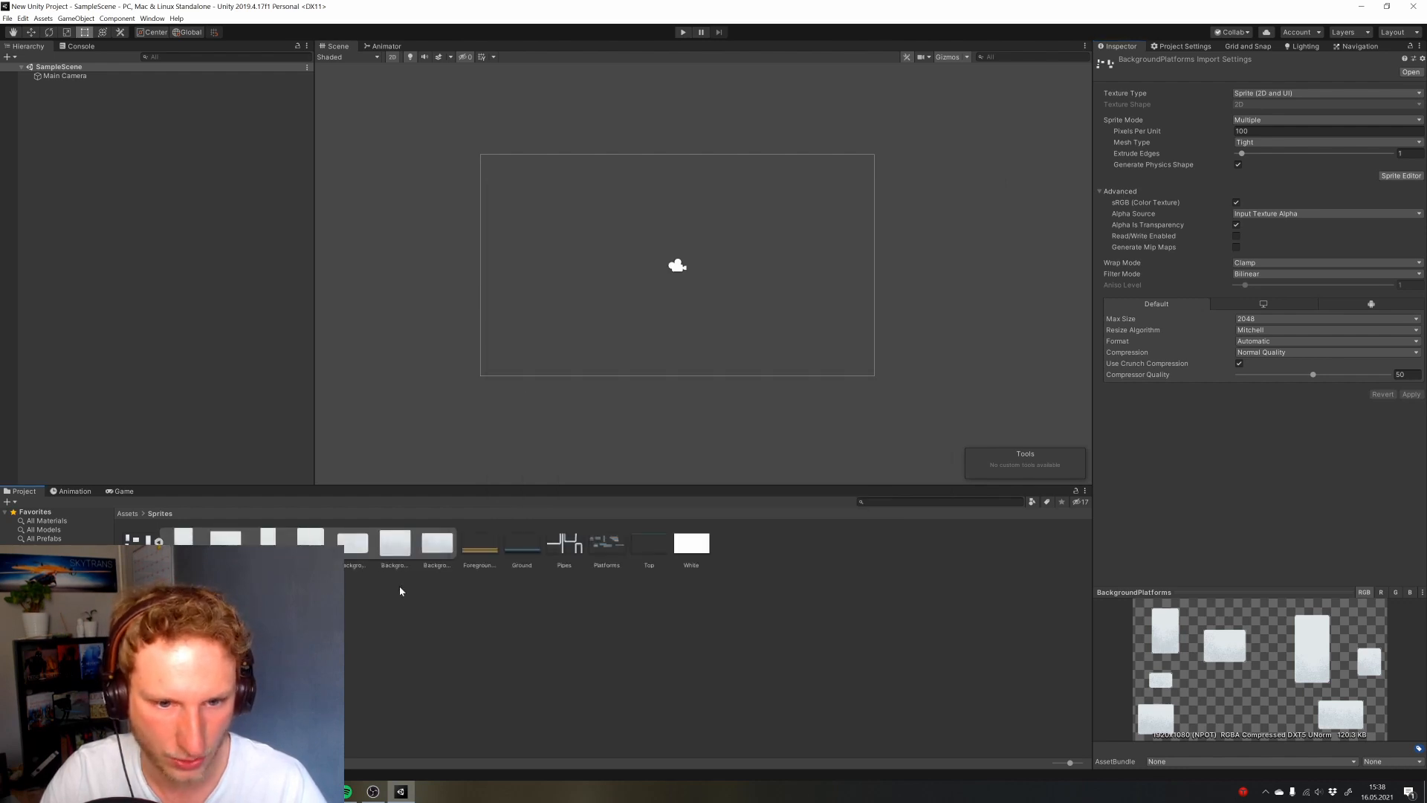
# Slice the Foreground Pipes texture automatically in the Sprite Editor and apply the slices
pyautogui.click(158, 542)
pyautogui.click(184, 542)
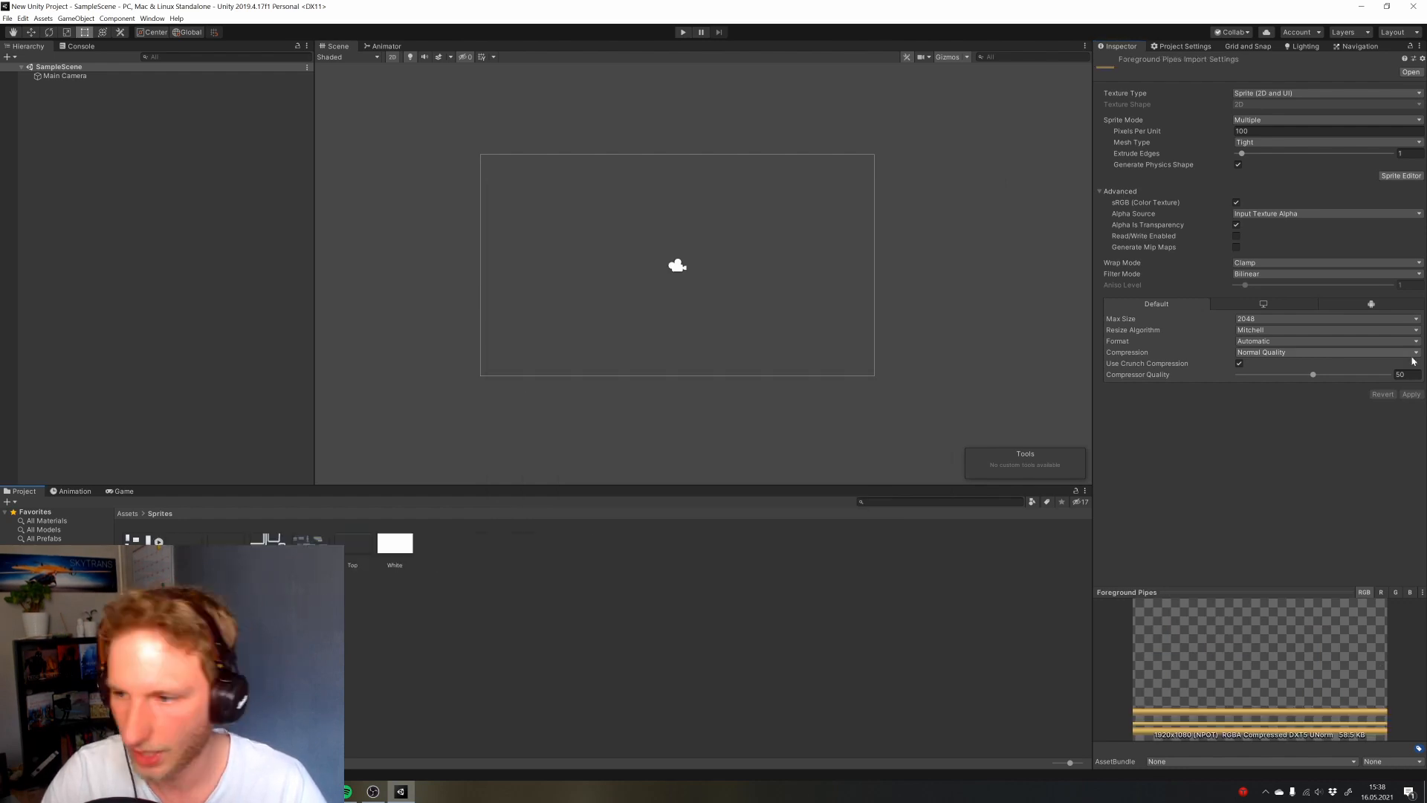
pyautogui.click(1403, 178)
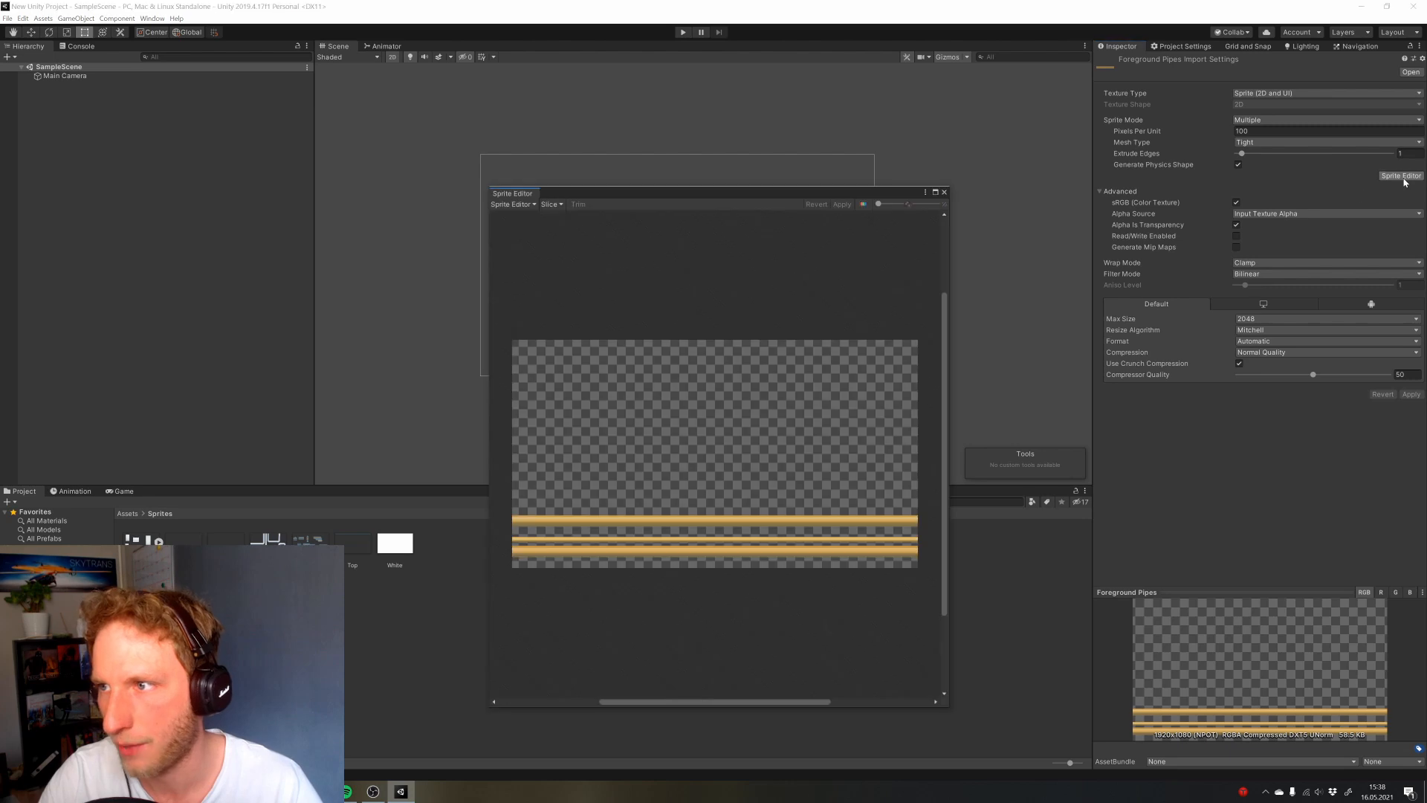
pyautogui.click(550, 205)
pyautogui.click(672, 312)
pyautogui.click(840, 205)
# Slice the Ground texture automatically in the Sprite Editor and apply the slices
pyautogui.click(226, 543)
pyautogui.click(551, 204)
pyautogui.click(657, 312)
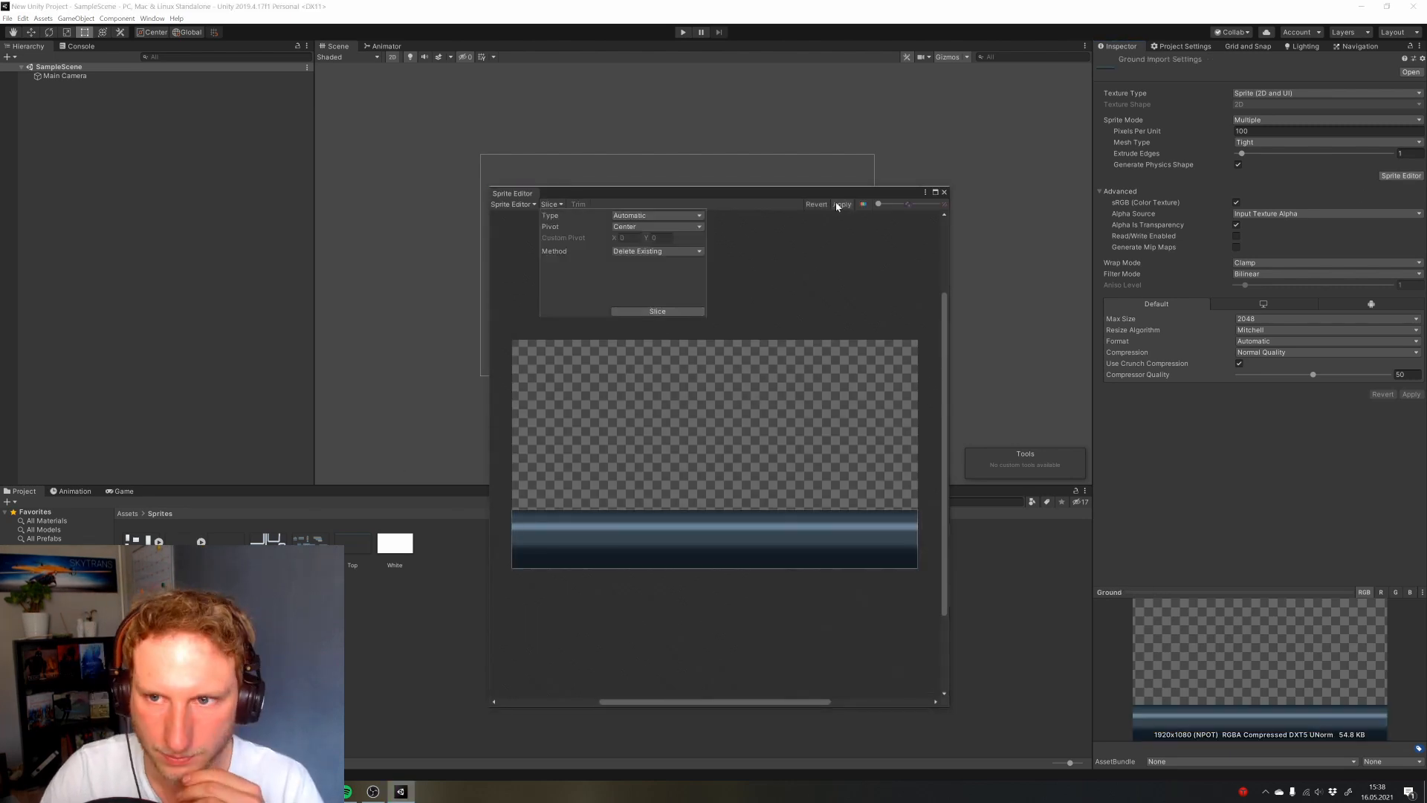
pyautogui.click(840, 205)
# Slice the Pipes texture automatically in the Sprite Editor and apply the slices
pyautogui.click(268, 542)
pyautogui.click(550, 204)
pyautogui.click(657, 311)
pyautogui.click(657, 311)
pyautogui.click(840, 204)
# Slice the Top texture automatically, apply it, and close the Sprite Editor
pyautogui.click(352, 543)
pyautogui.click(551, 205)
pyautogui.click(657, 311)
pyautogui.click(841, 204)
pyautogui.click(395, 543)
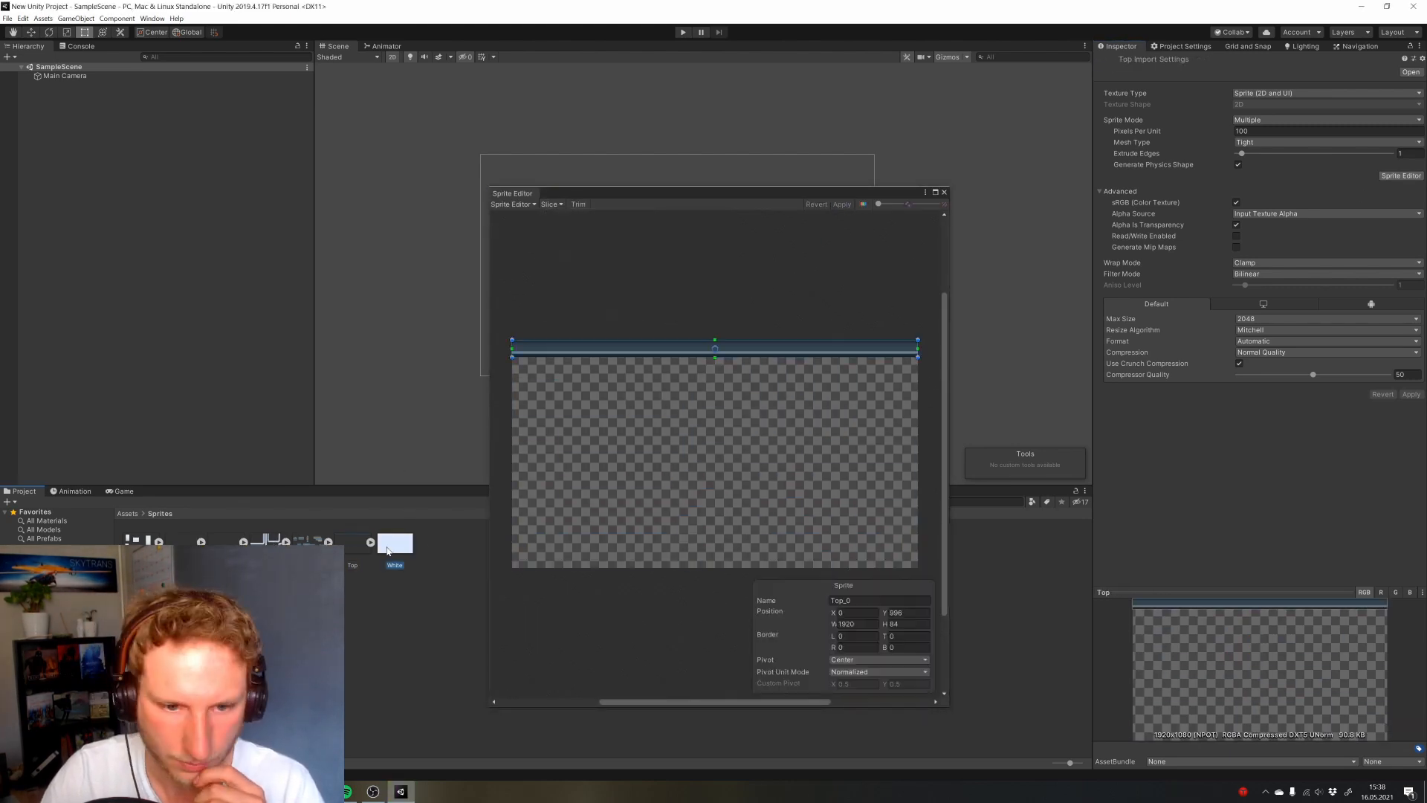
pyautogui.click(943, 192)
# Switch to Krita and fill Paint Layer 10 with the lightest bluish-white palette colour
pyautogui.moveTo(643, 404); pyautogui.dragTo(584, 395)
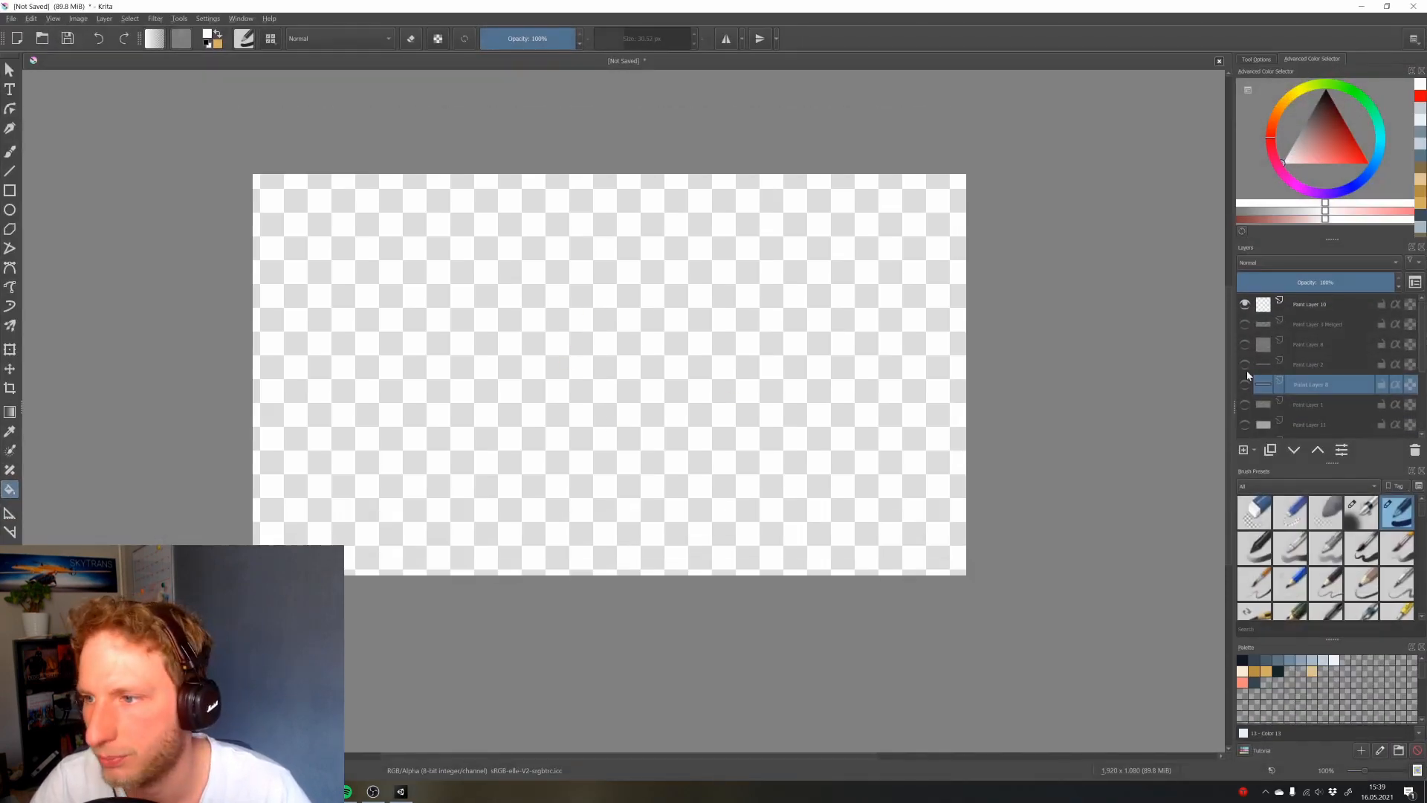
pyautogui.scroll(2, 1297, 357)
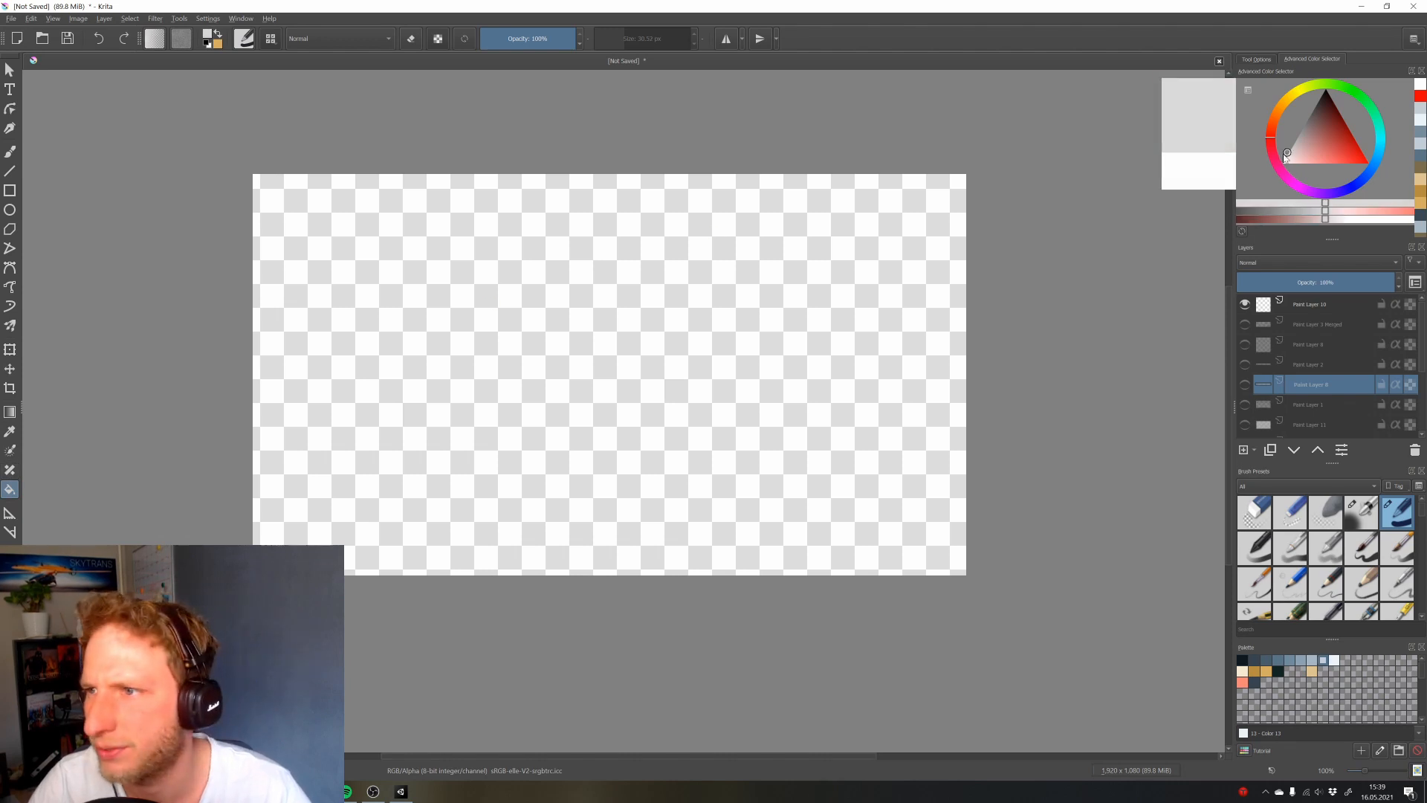
pyautogui.click(1334, 660)
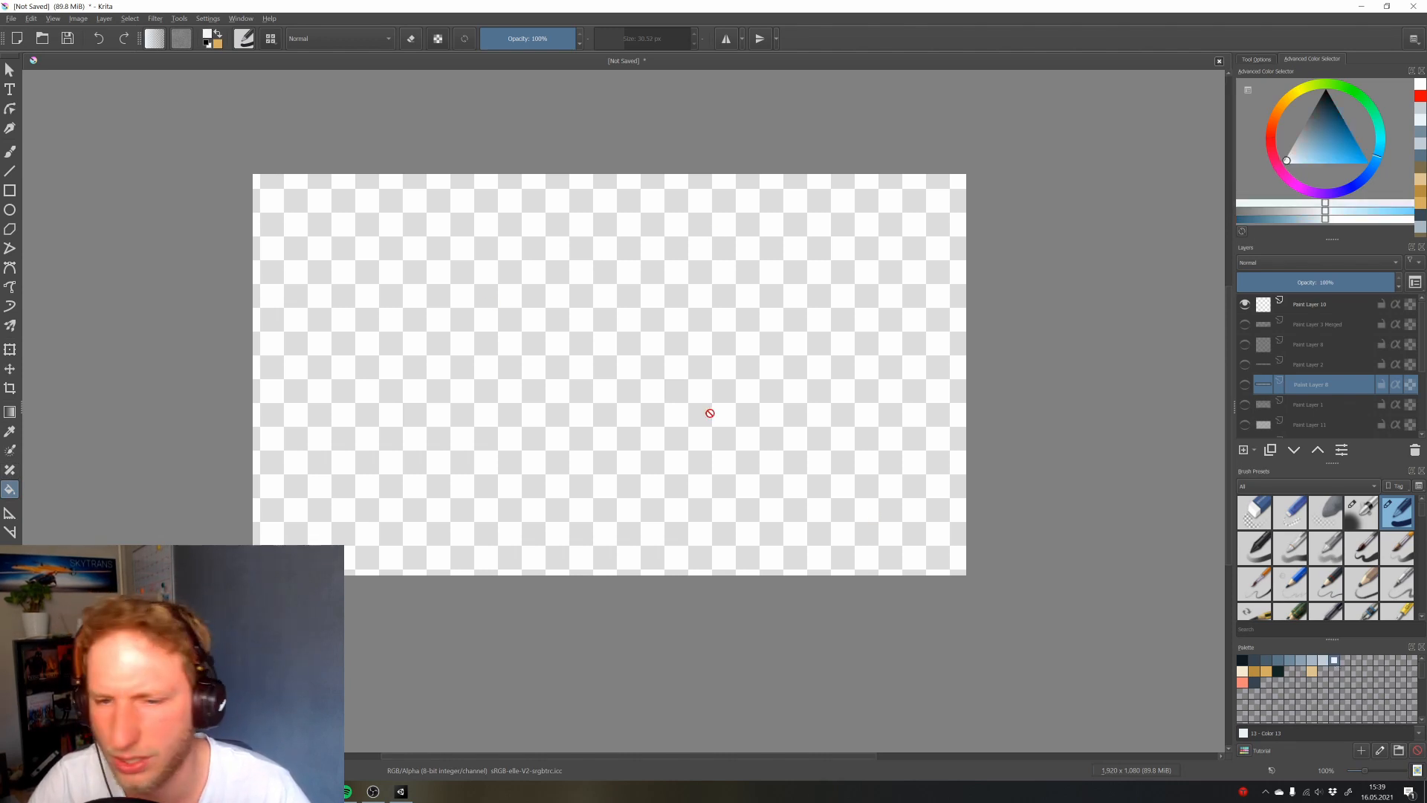
pyautogui.click(709, 413)
pyautogui.click(1331, 305)
pyautogui.click(608, 428)
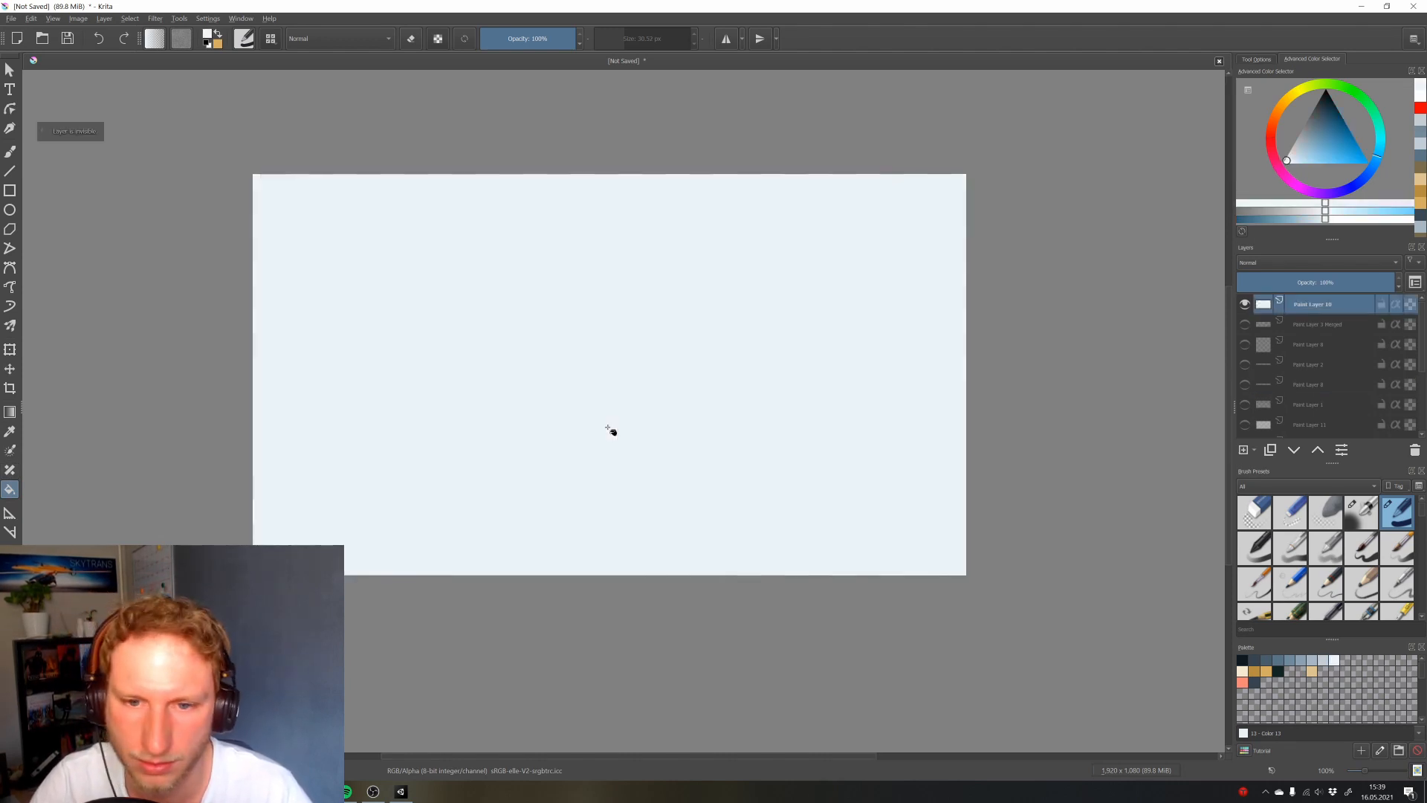
# Set up a round-droplet spatter brush in the pale grey-blue palette colour at a size of about 521 px
pyautogui.scroll(-8, 1300, 516)
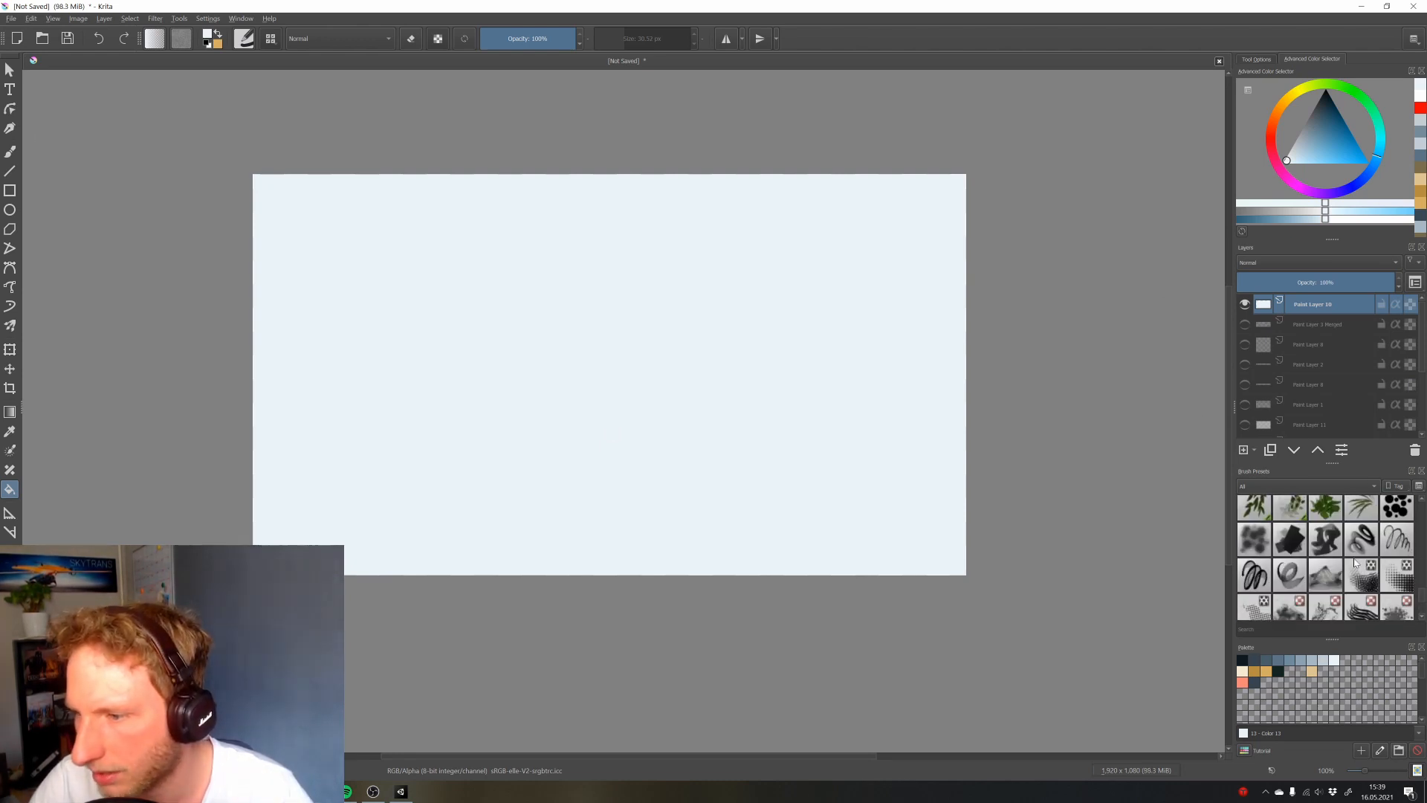
pyautogui.scroll(-2, 1355, 564)
pyautogui.scroll(-2, 1304, 575)
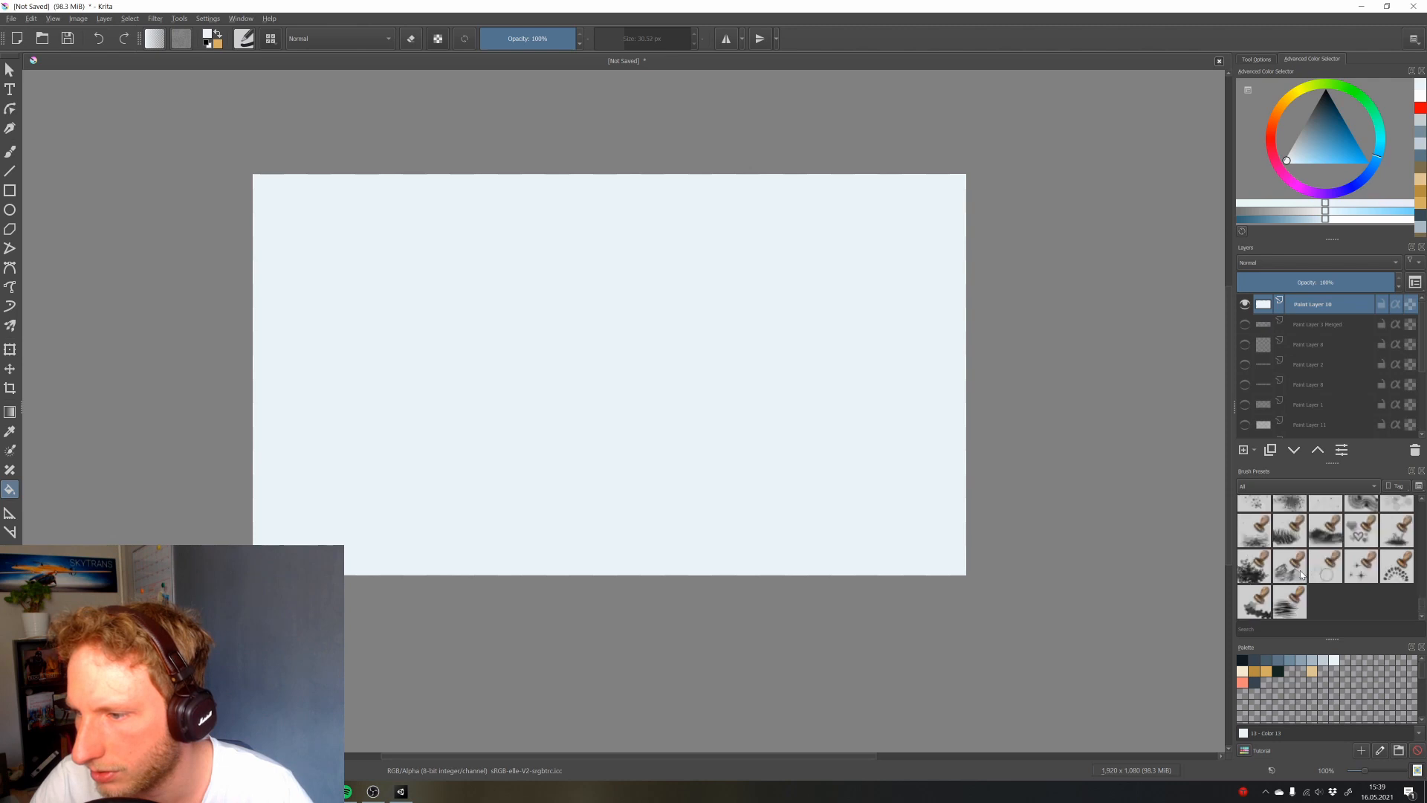
pyautogui.scroll(3, 1287, 533)
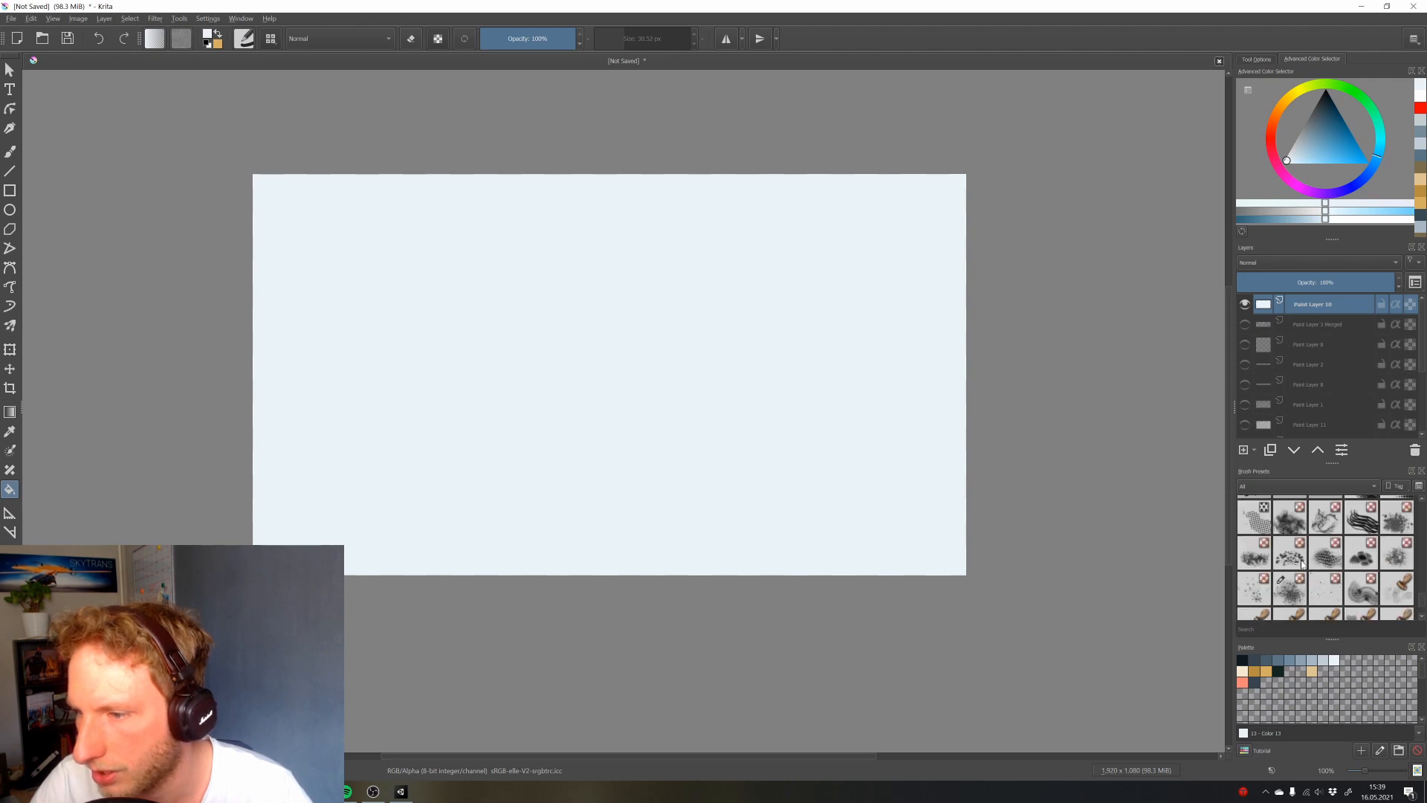
pyautogui.click(1288, 552)
pyautogui.click(1283, 586)
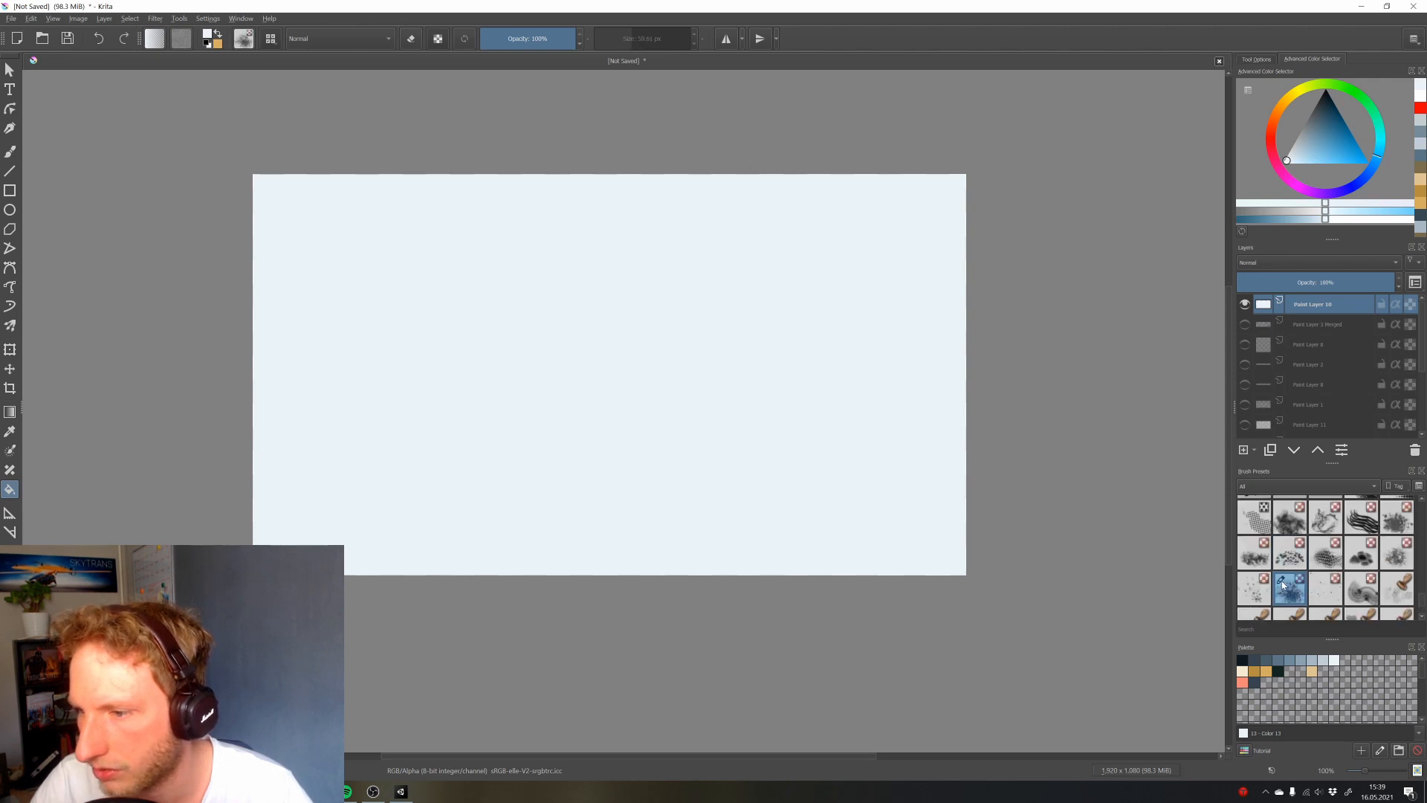
pyautogui.click(1324, 659)
pyautogui.press('b')
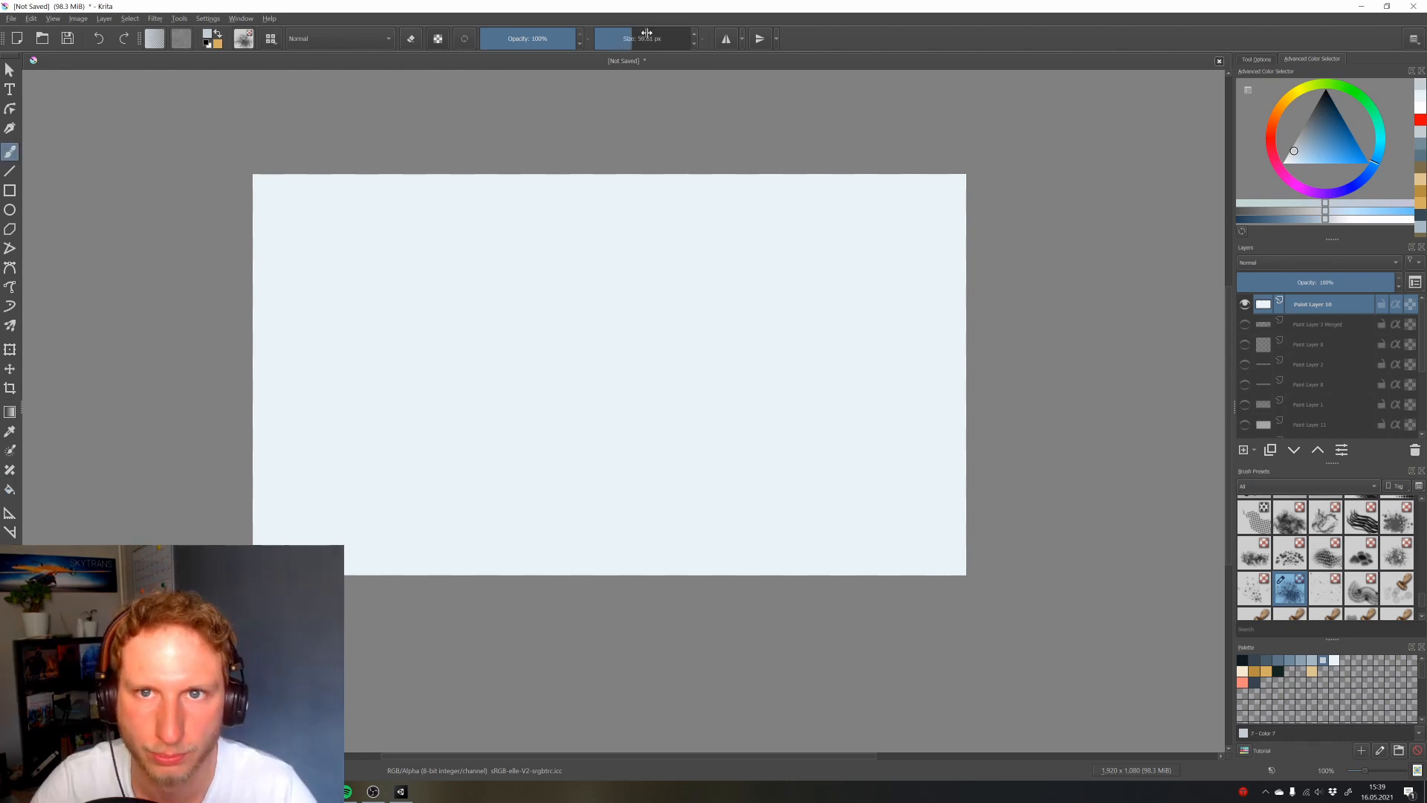
pyautogui.click(671, 40)
pyautogui.moveTo(644, 252)
pyautogui.mouseDown()
pyautogui.moveTo(446, 411)
pyautogui.moveTo(798, 447)
pyautogui.moveTo(854, 399)
pyautogui.moveTo(831, 312)
pyautogui.mouseUp()
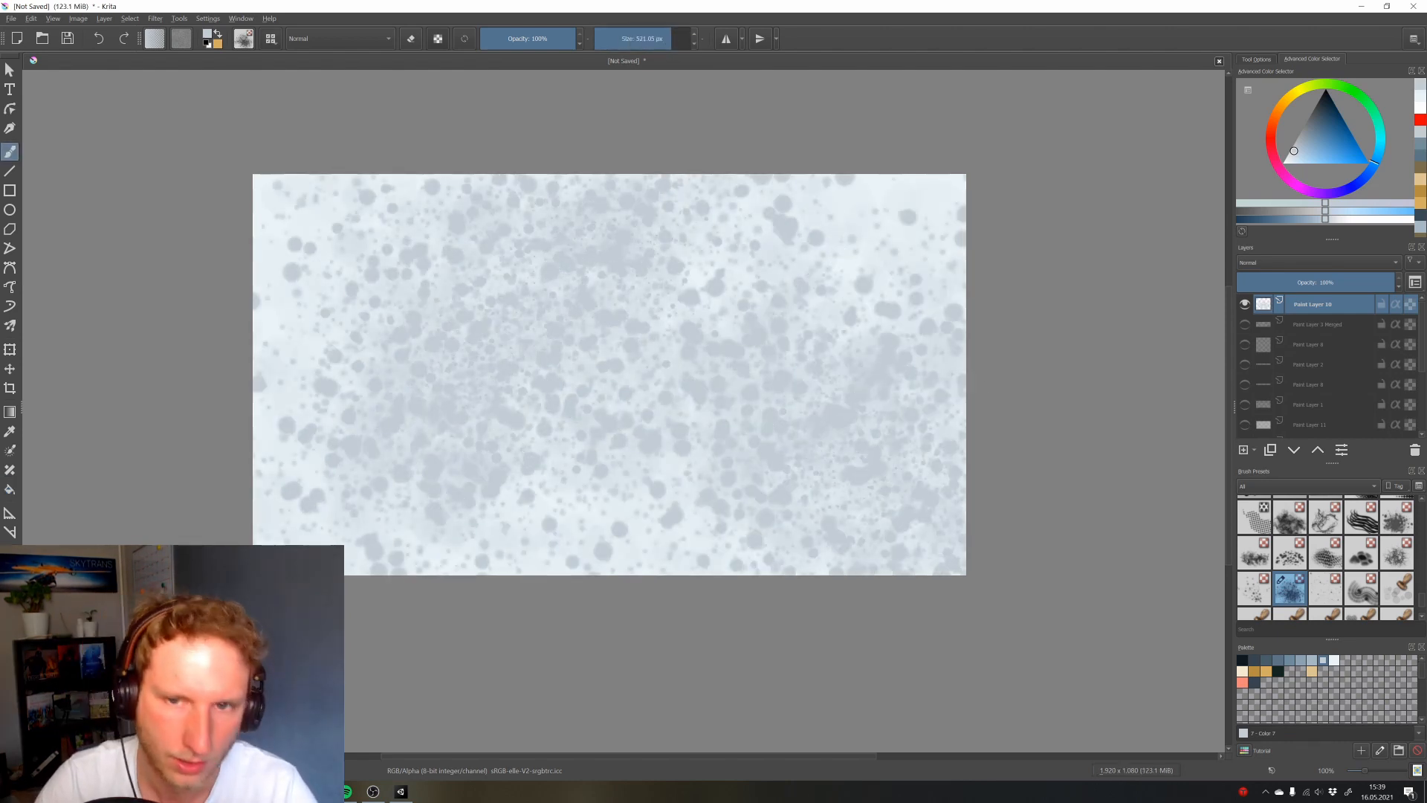
pyautogui.hotkey('ctrl', 'z')
pyautogui.hotkey('ctrl', 'z')
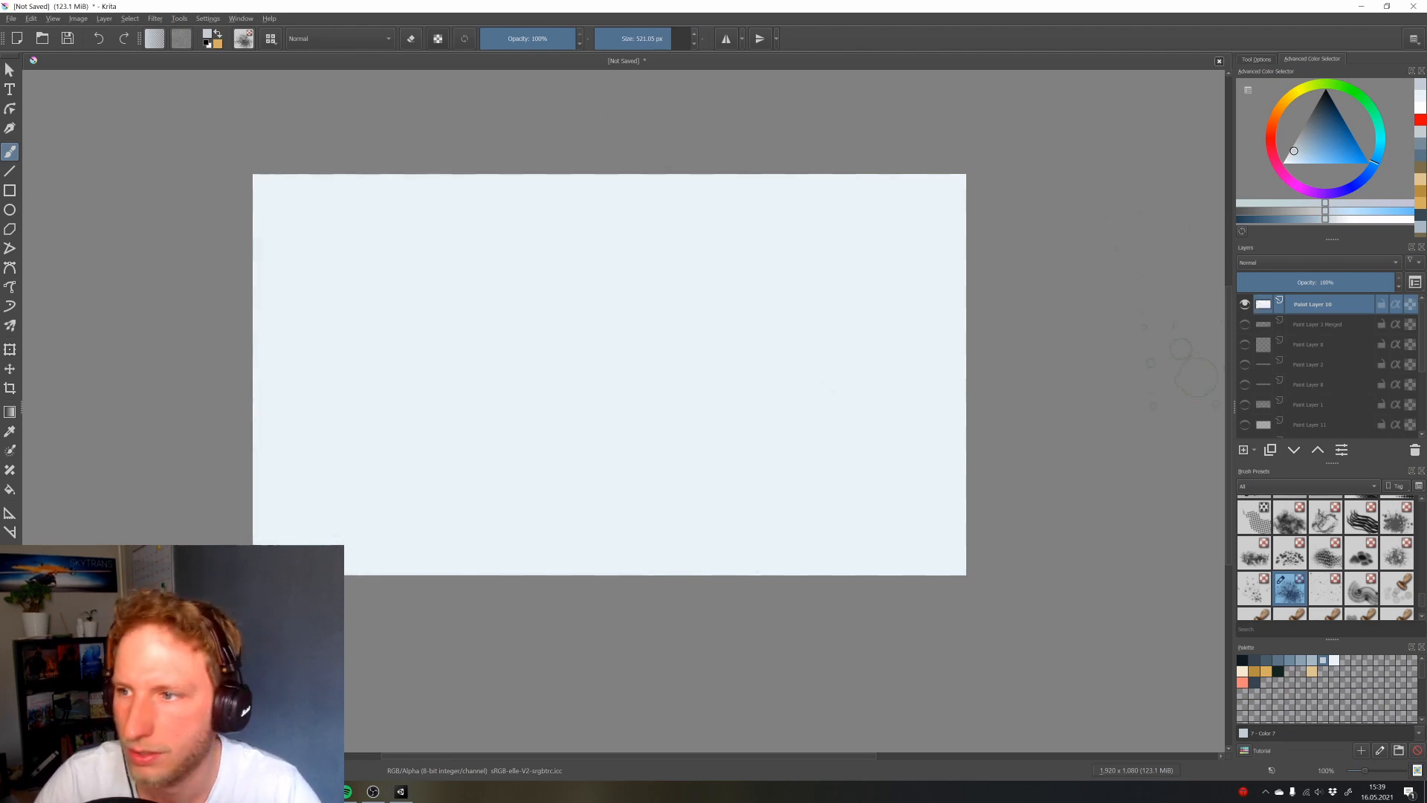
# Spatter grey-blue speckles across the whole canvas on a new paint layer at 67% brush opacity, and lower the layer's opacity to about 41%
pyautogui.click(1242, 449)
pyautogui.press('o')
pyautogui.press('o')
pyautogui.press('o')
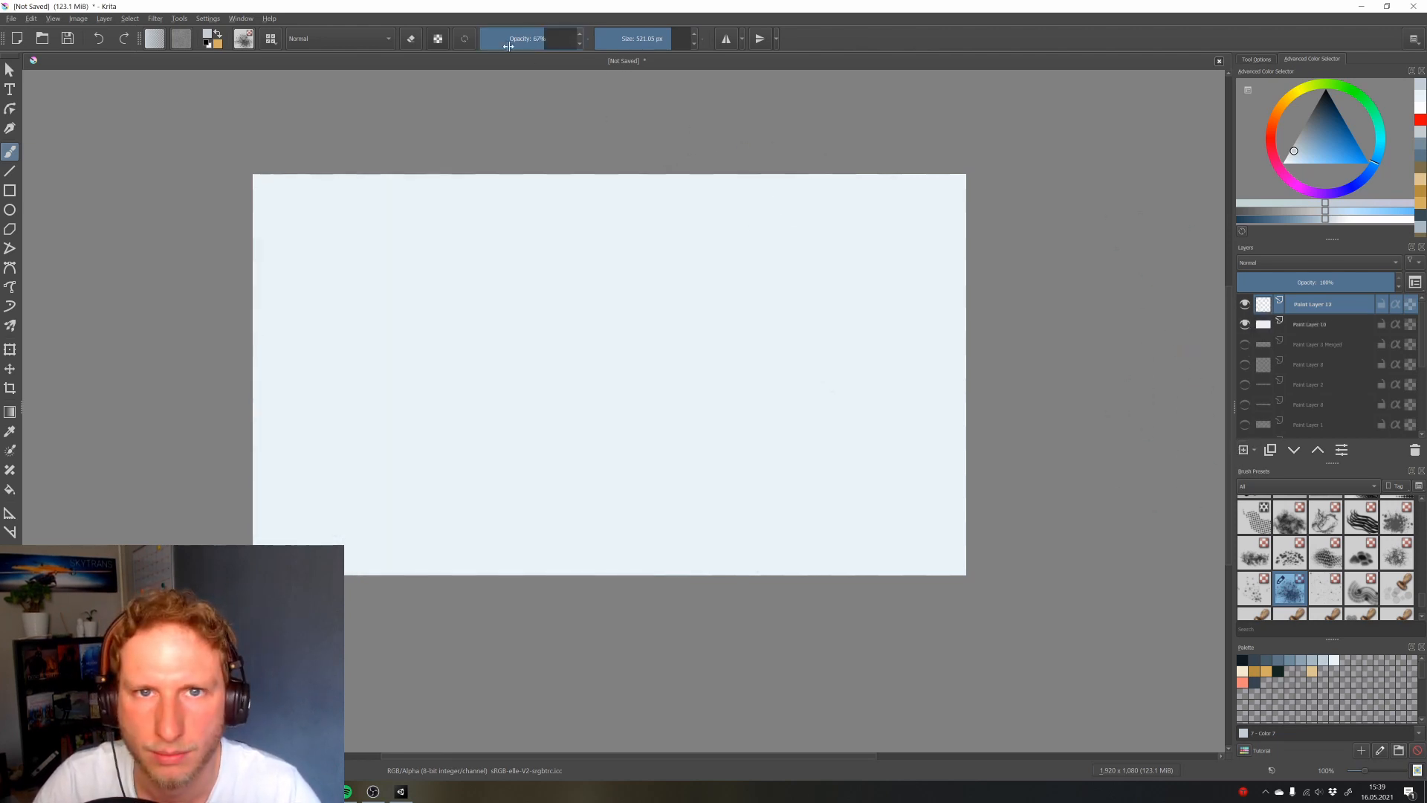
pyautogui.moveTo(564, 230)
pyautogui.mouseDown()
pyautogui.moveTo(493, 274)
pyautogui.moveTo(441, 354)
pyautogui.moveTo(791, 425)
pyautogui.moveTo(828, 408)
pyautogui.moveTo(795, 267)
pyautogui.moveTo(863, 279)
pyautogui.moveTo(361, 507)
pyautogui.mouseUp()
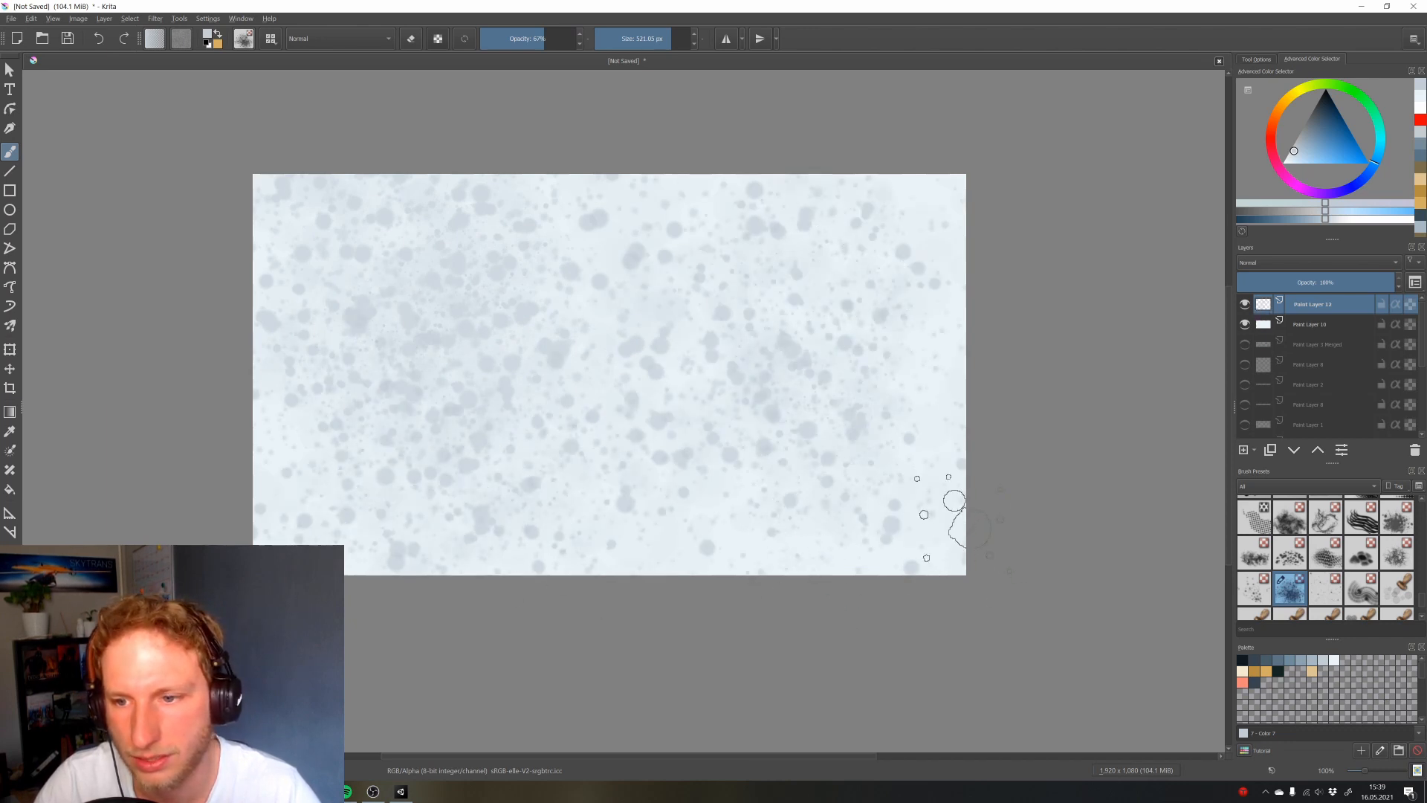
pyautogui.moveTo(637, 245)
pyautogui.mouseDown()
pyautogui.moveTo(617, 534)
pyautogui.moveTo(350, 518)
pyautogui.moveTo(811, 553)
pyautogui.moveTo(883, 247)
pyautogui.mouseUp()
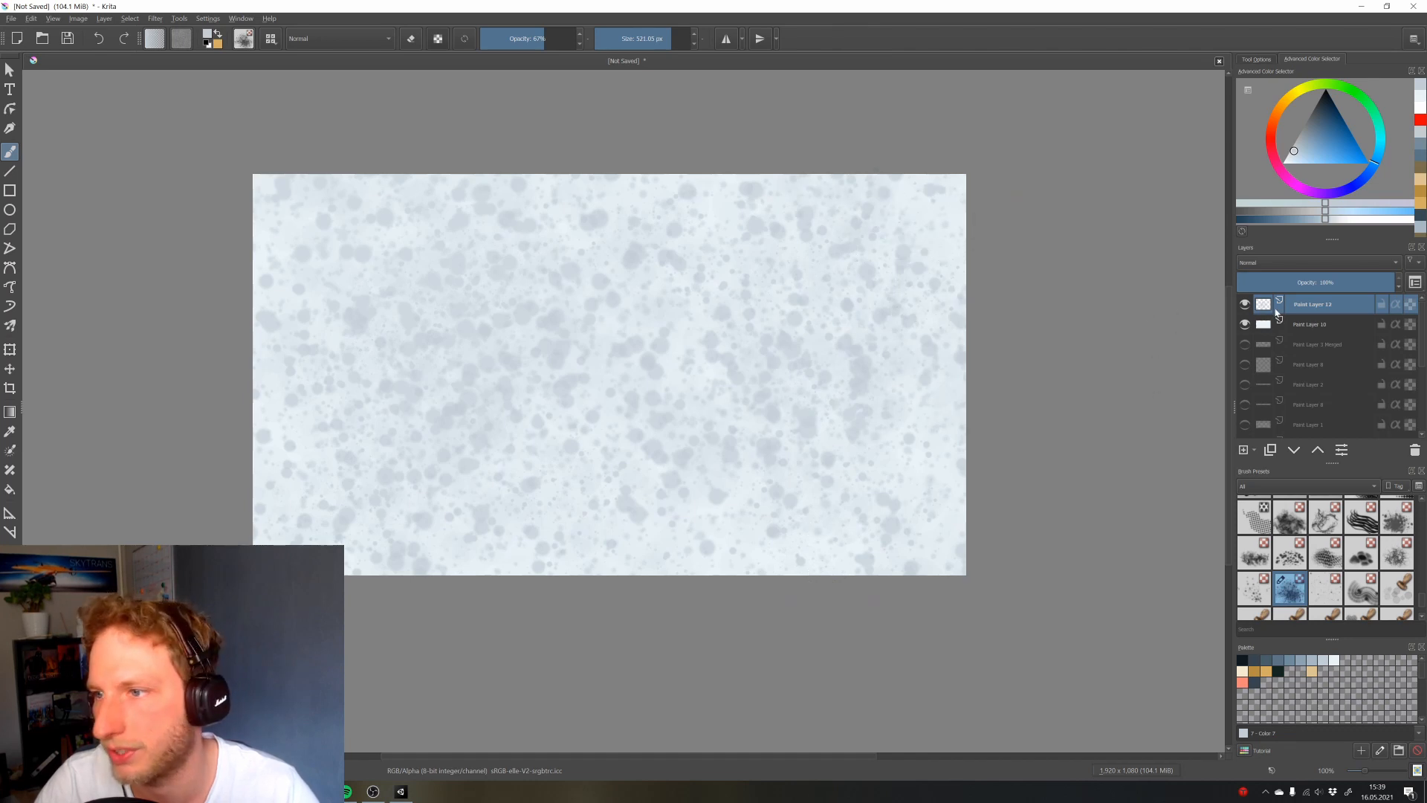
pyautogui.moveTo(1346, 285); pyautogui.dragTo(1301, 284)
# Spatter white speckles over the bluish canvas and export the image as Background into the project's Assets/Sprites folder
pyautogui.click(1282, 162)
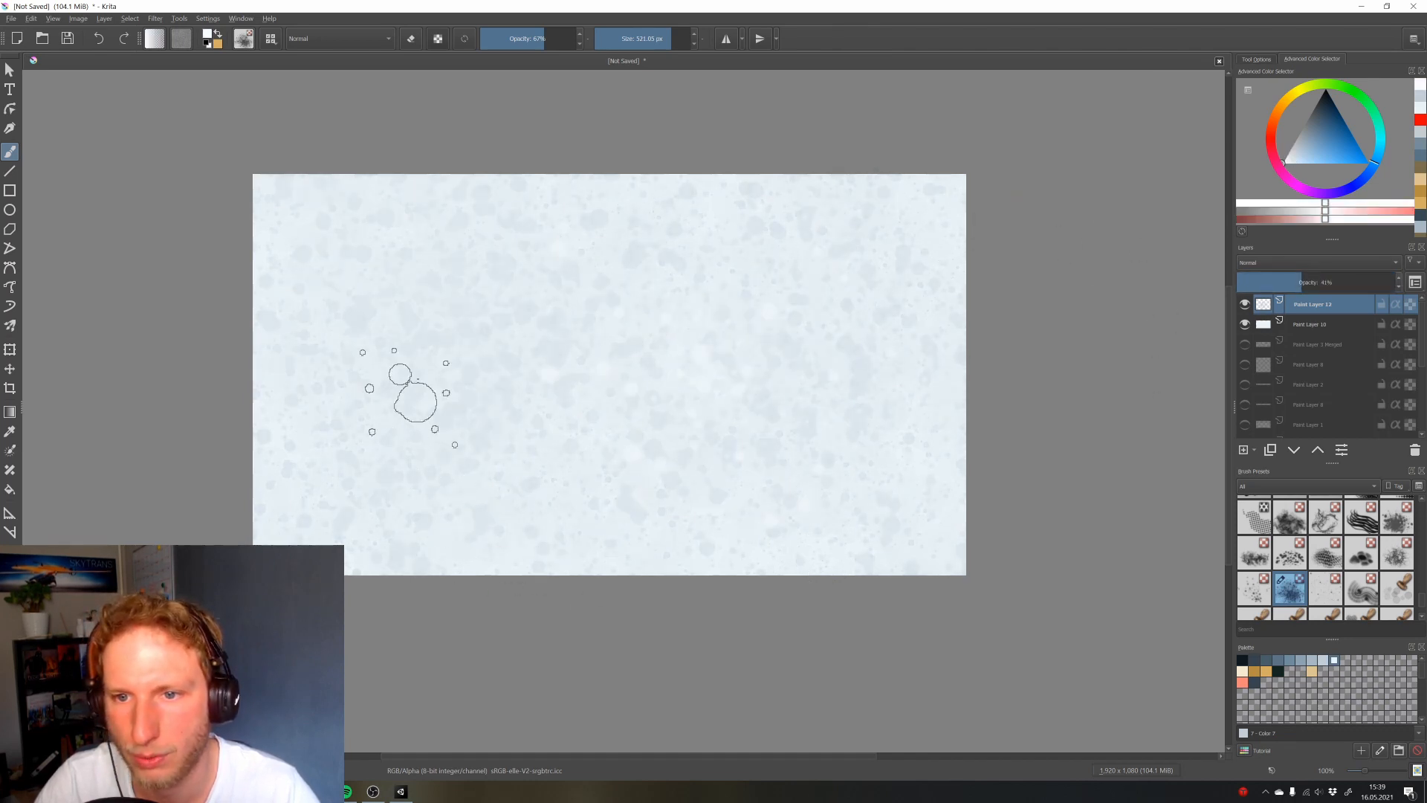
pyautogui.click(10, 19)
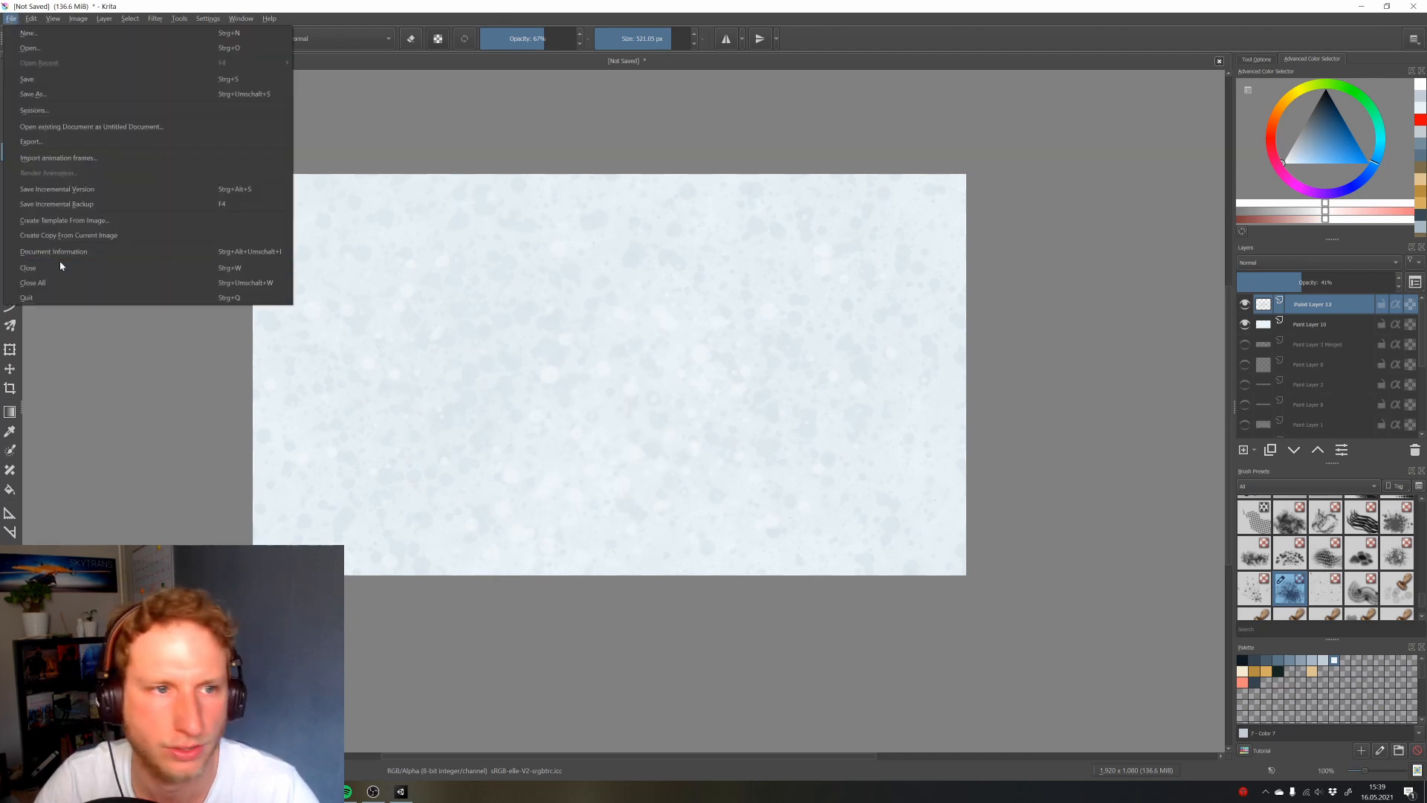
pyautogui.click(60, 144)
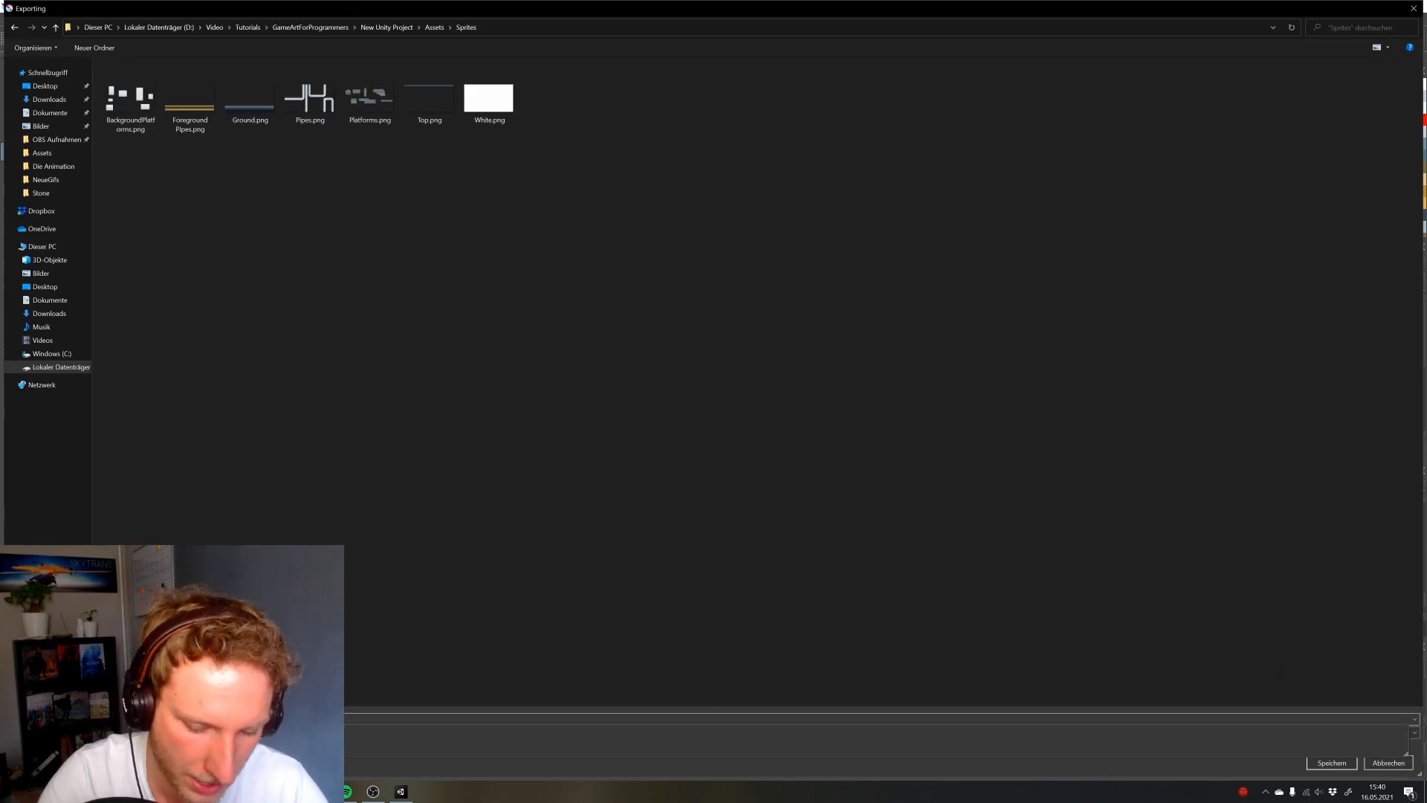
pyautogui.press('Return')
pyautogui.click(918, 544)
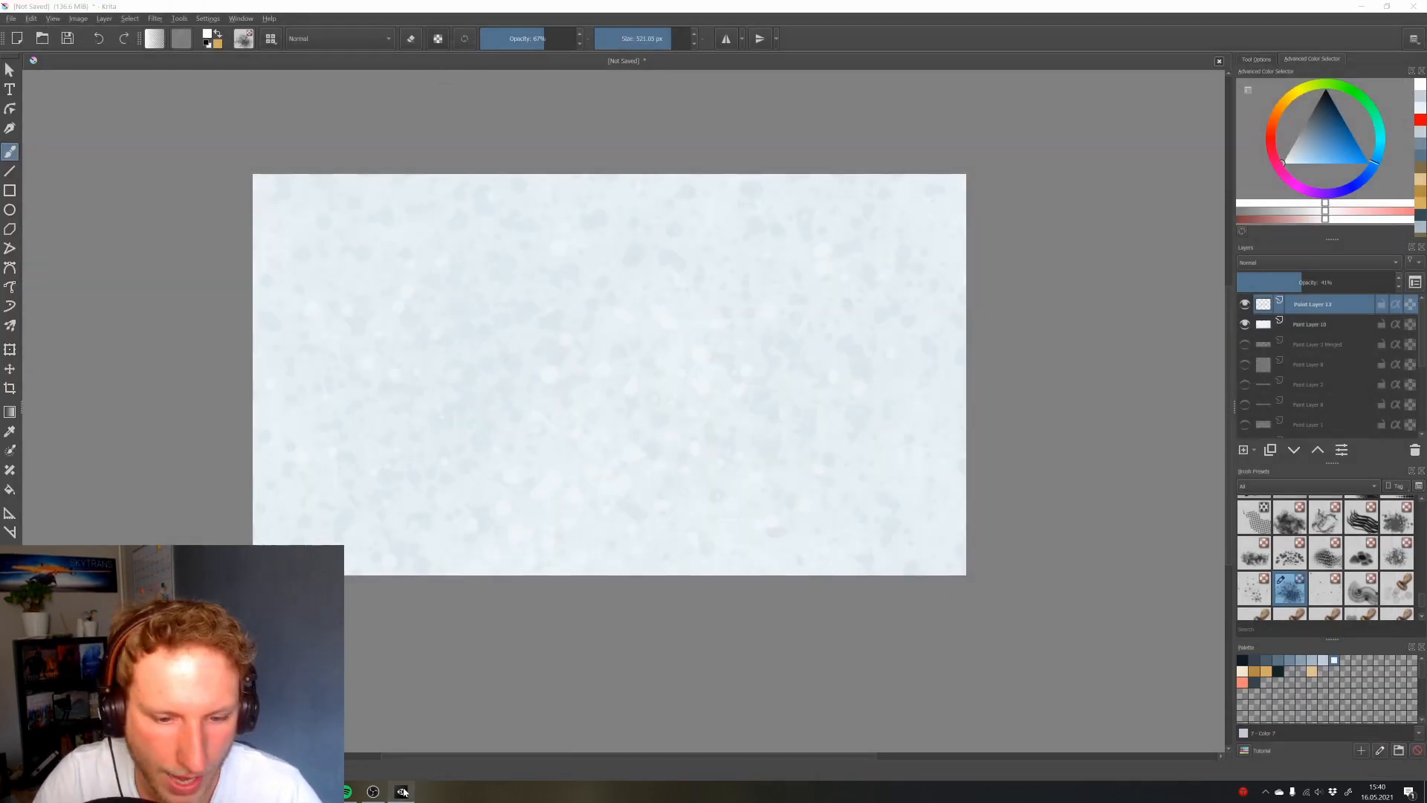
# Switch to Unity, place the Background sprite in the scene, and check it in the Game view
pyautogui.click(400, 791)
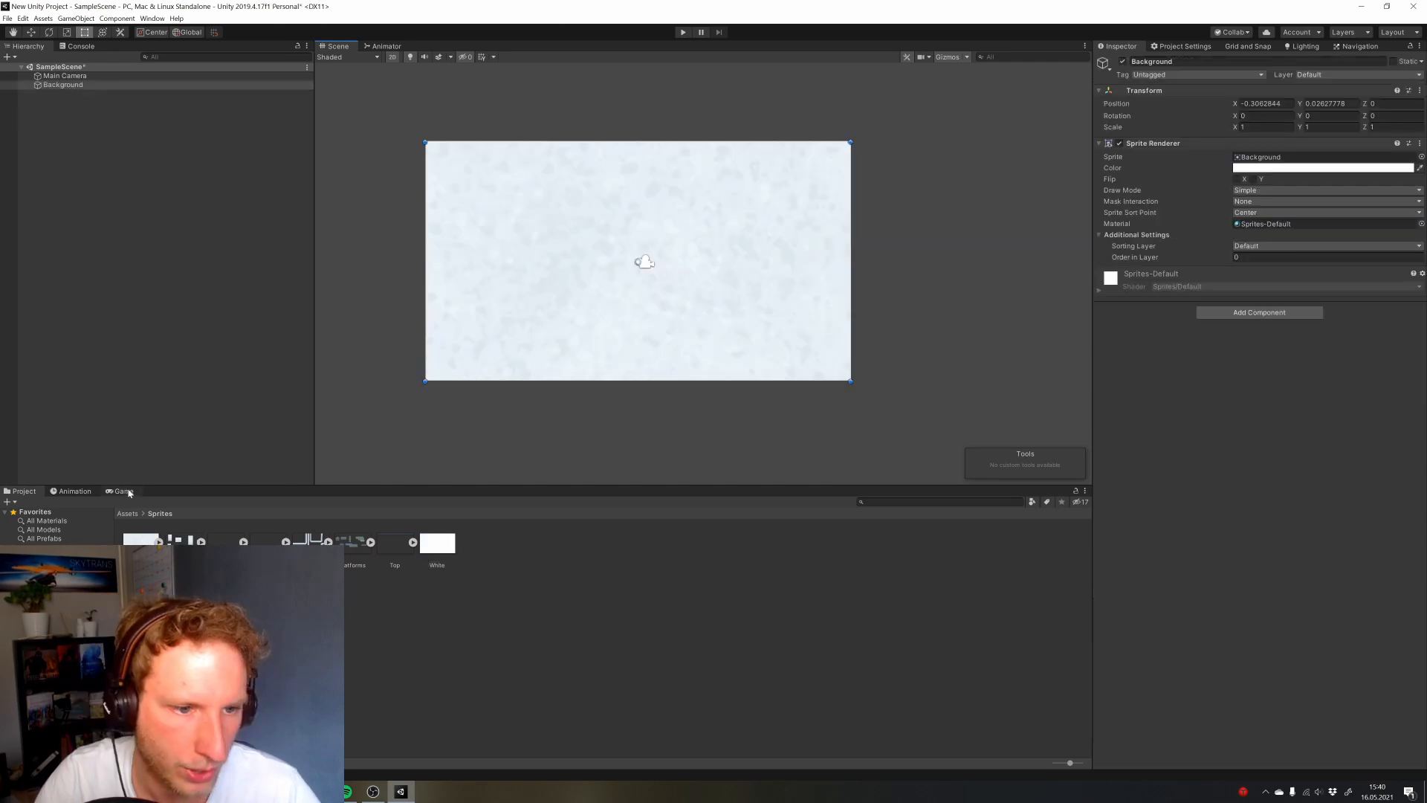
pyautogui.click(124, 491)
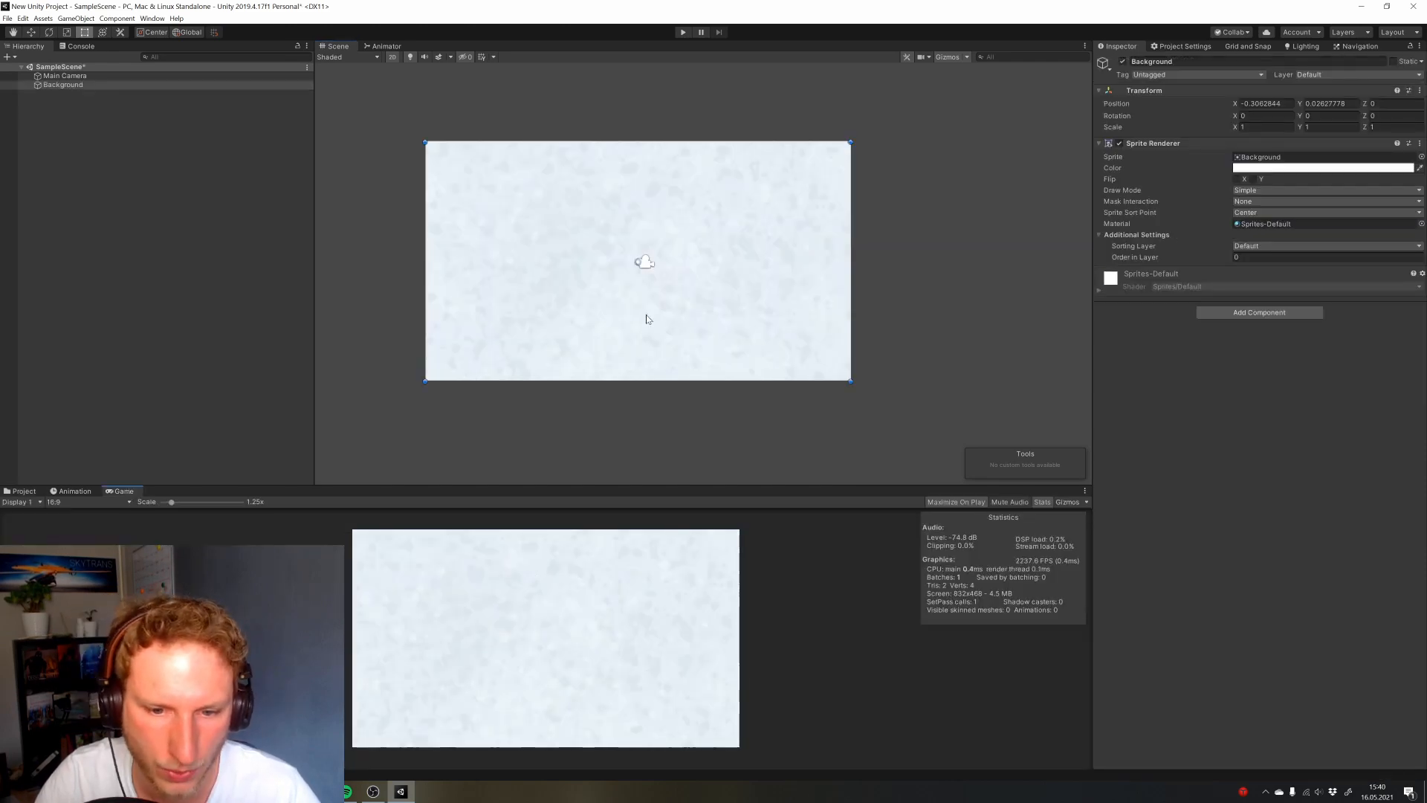
pyautogui.click(21, 492)
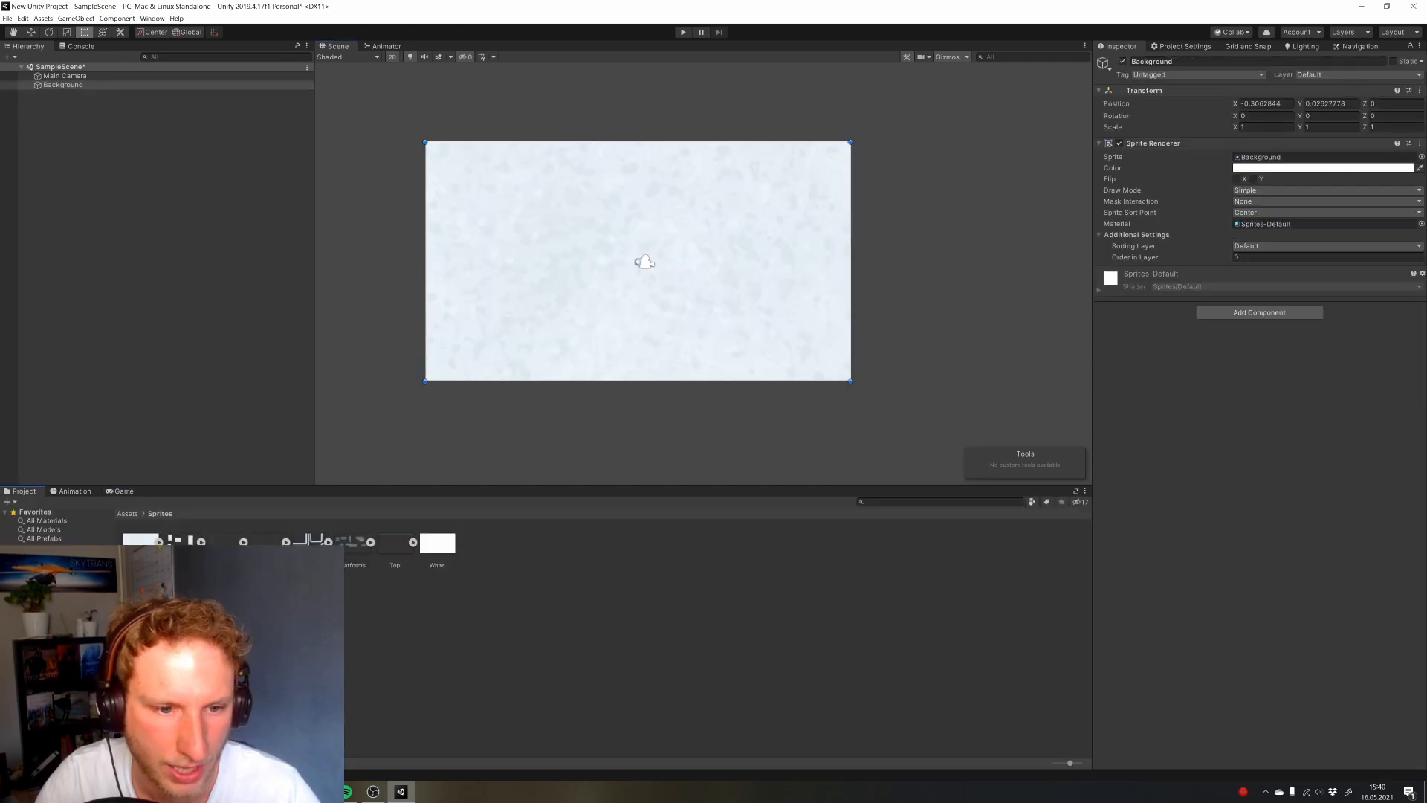
# Place the Ground_0 sprite along the background's lower edge and stretch it to an X scale of about 1.02
pyautogui.moveTo(395, 541); pyautogui.dragTo(637, 351)
pyautogui.scroll(2, 694, 389)
pyautogui.moveTo(873, 341); pyautogui.dragTo(979, 336)
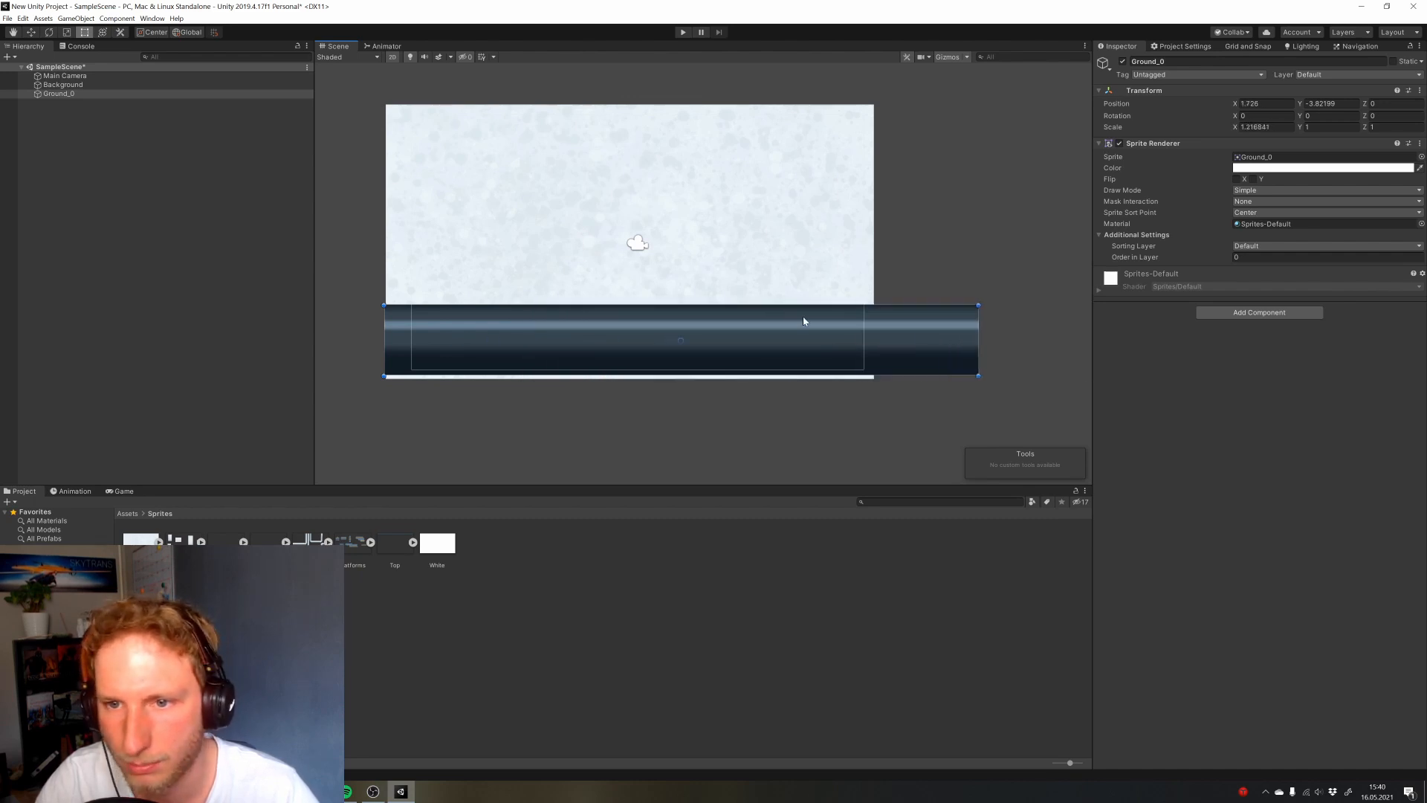
pyautogui.moveTo(794, 307)
pyautogui.mouseDown()
pyautogui.moveTo(793, 369)
pyautogui.moveTo(794, 319)
pyautogui.mouseUp()
pyautogui.hotkey('ctrl', 'z')
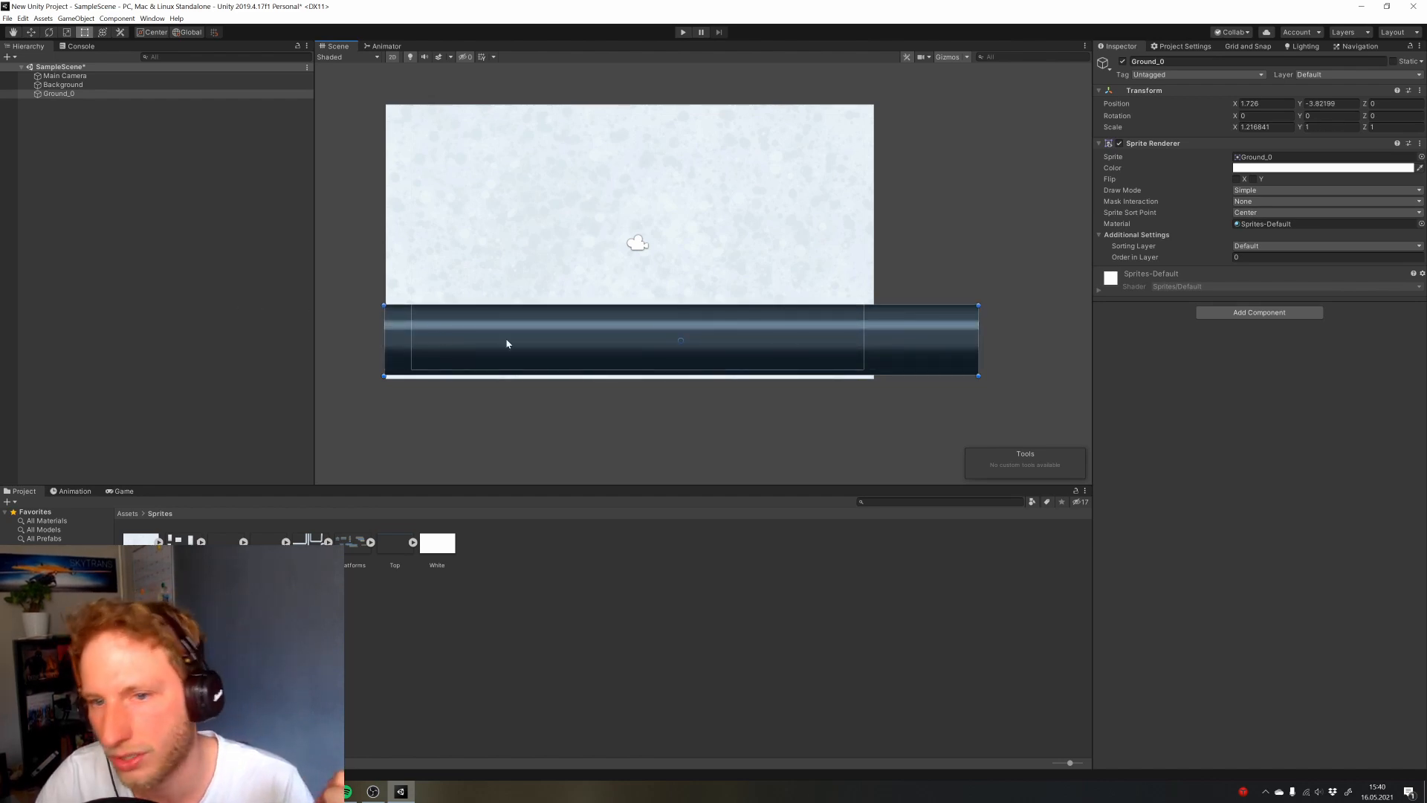
pyautogui.moveTo(978, 342); pyautogui.dragTo(879, 348)
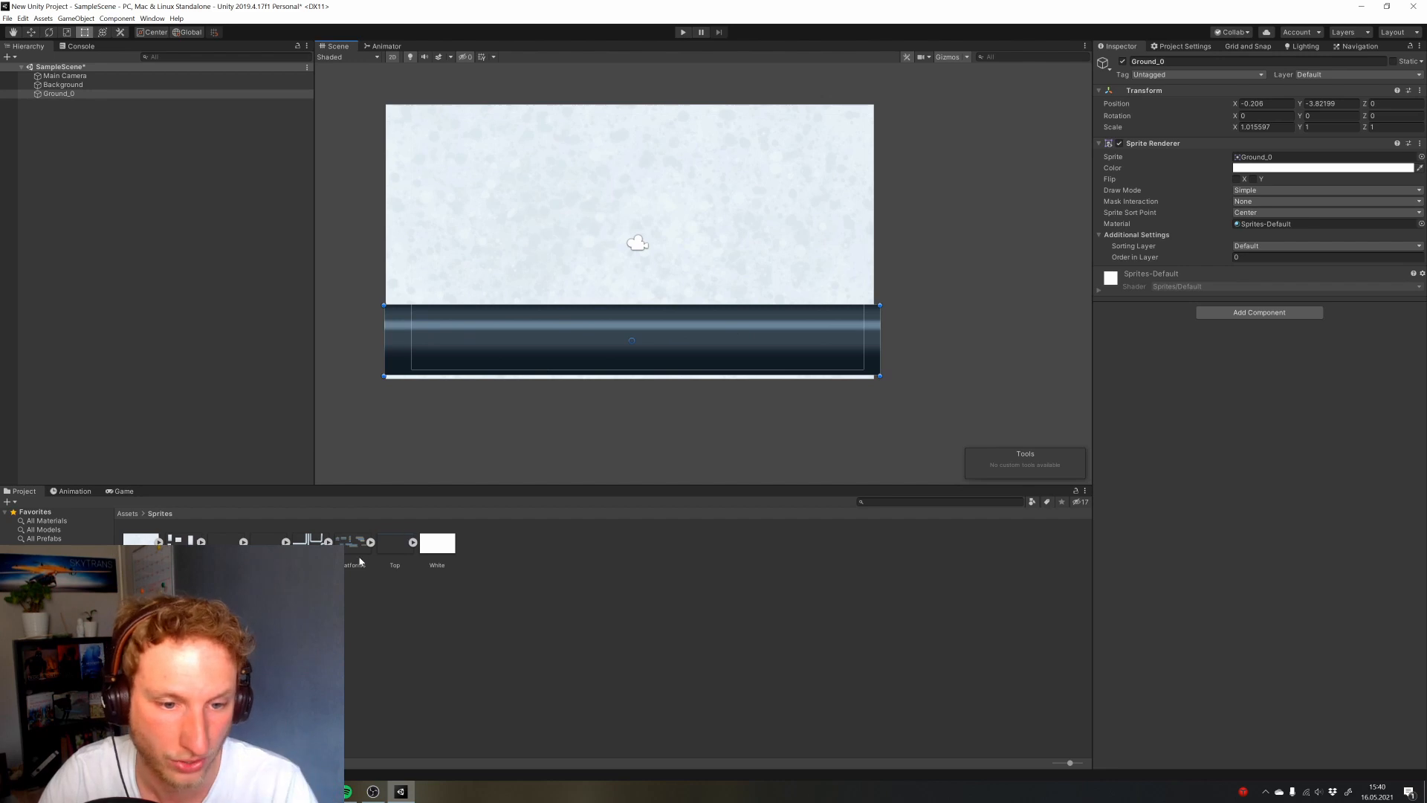
# Lay Foreground Pipes_0 and Foreground Pipes_1 across the ground with Order in Layer 500
pyautogui.click(243, 542)
pyautogui.moveTo(353, 542); pyautogui.dragTo(645, 333)
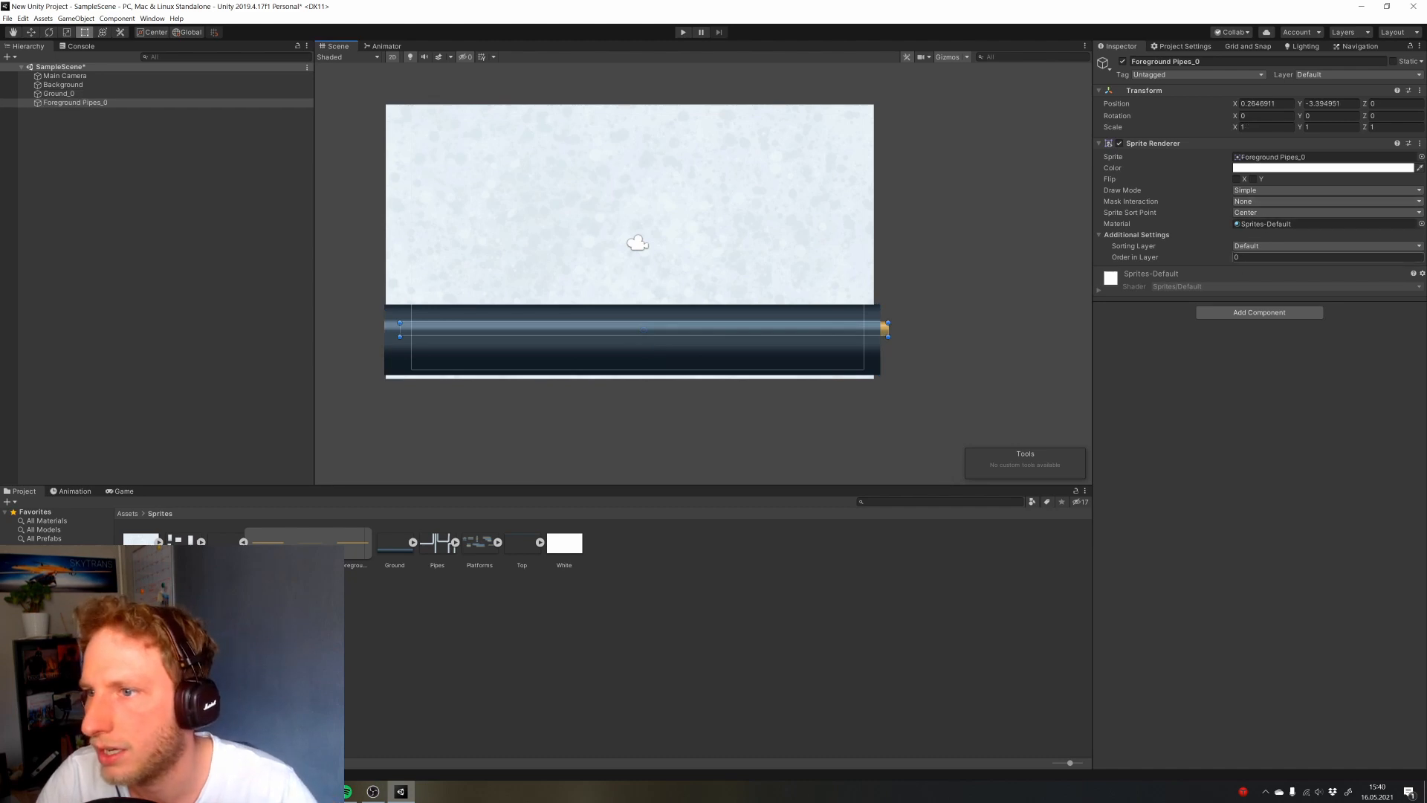
pyautogui.write('500')
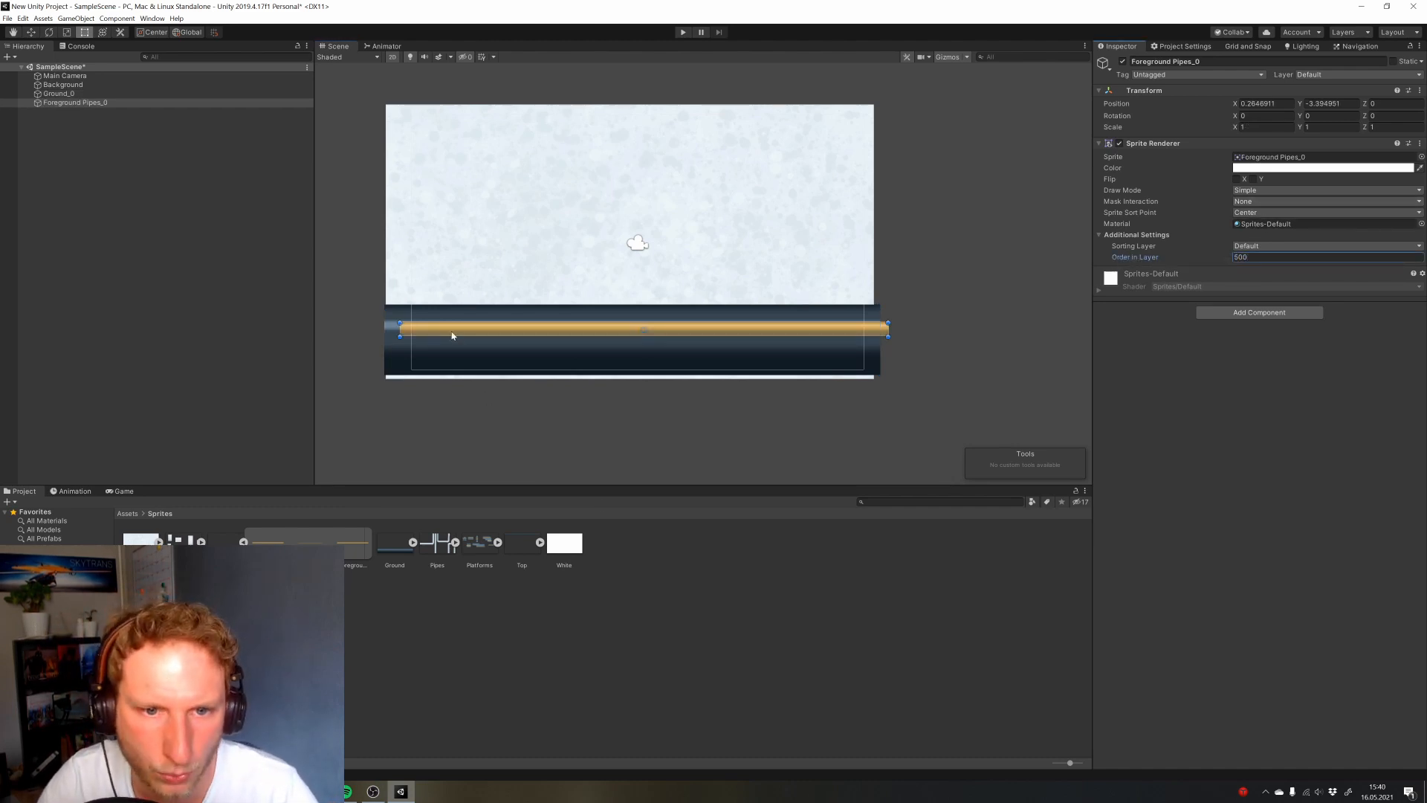
pyautogui.moveTo(452, 330); pyautogui.dragTo(438, 321)
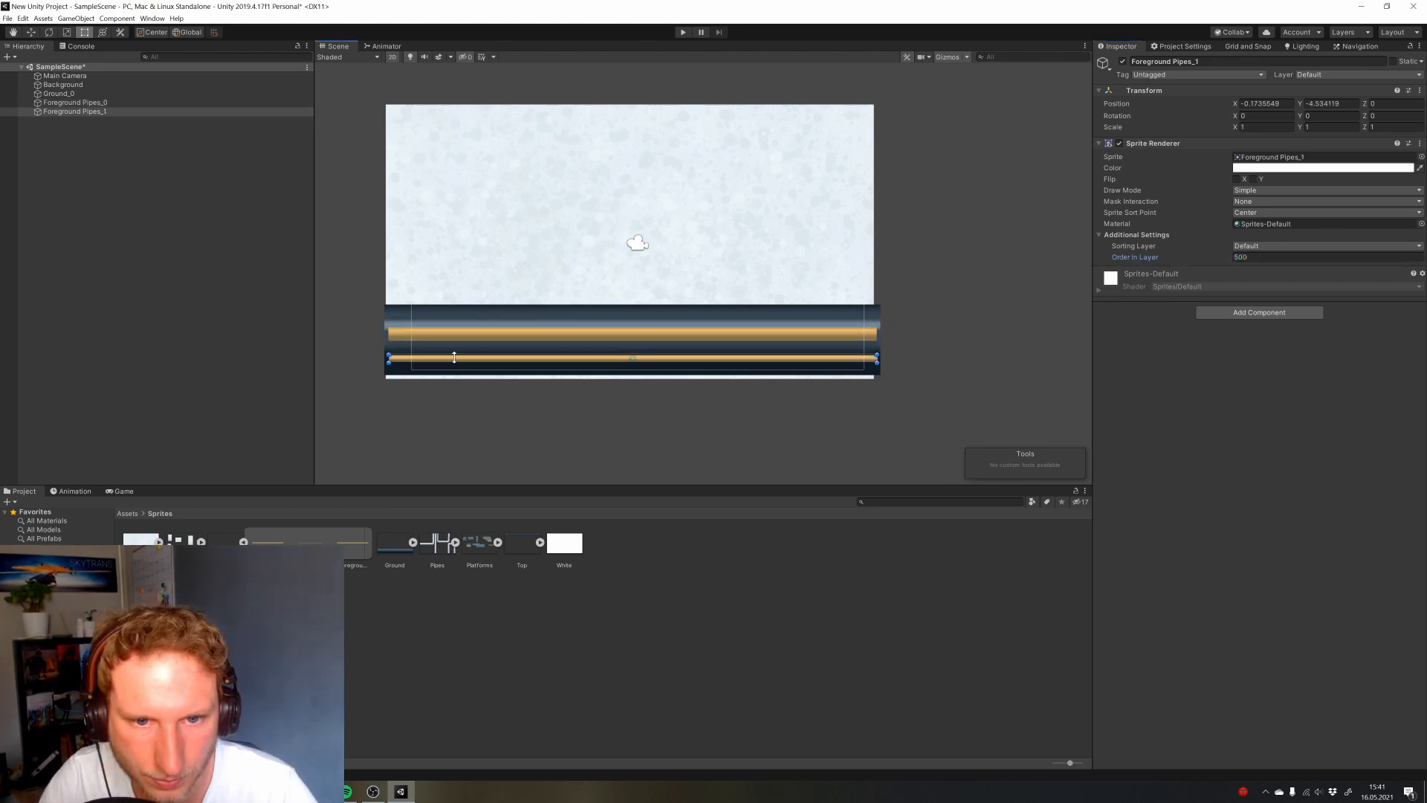
pyautogui.press('w')
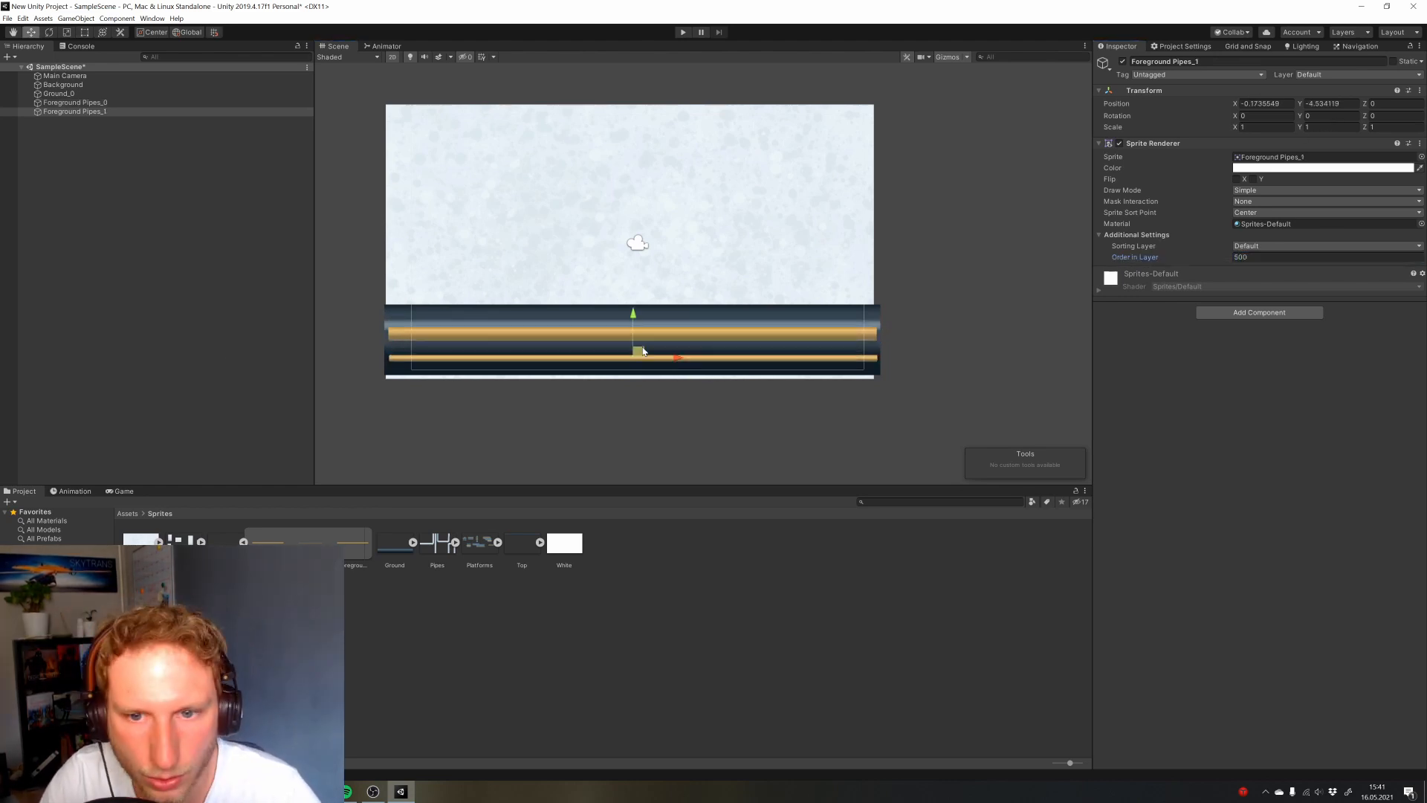
# Add Platforms_1 at the left, Platforms_3 mirrored with X scale -1 in the middle, and the upright Platforms_2 at the right
pyautogui.click(498, 542)
pyautogui.moveTo(522, 543); pyautogui.dragTo(492, 264)
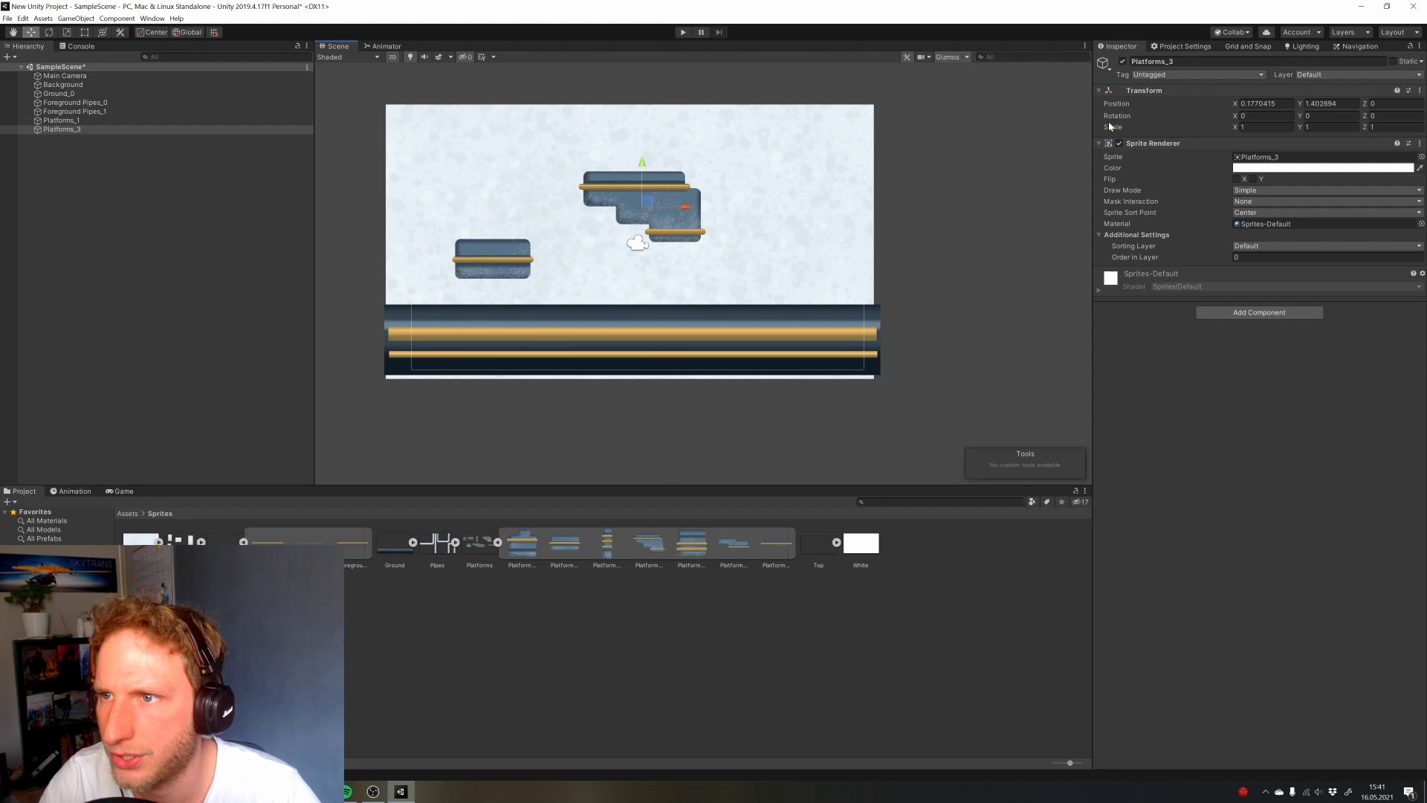
pyautogui.write('-1')
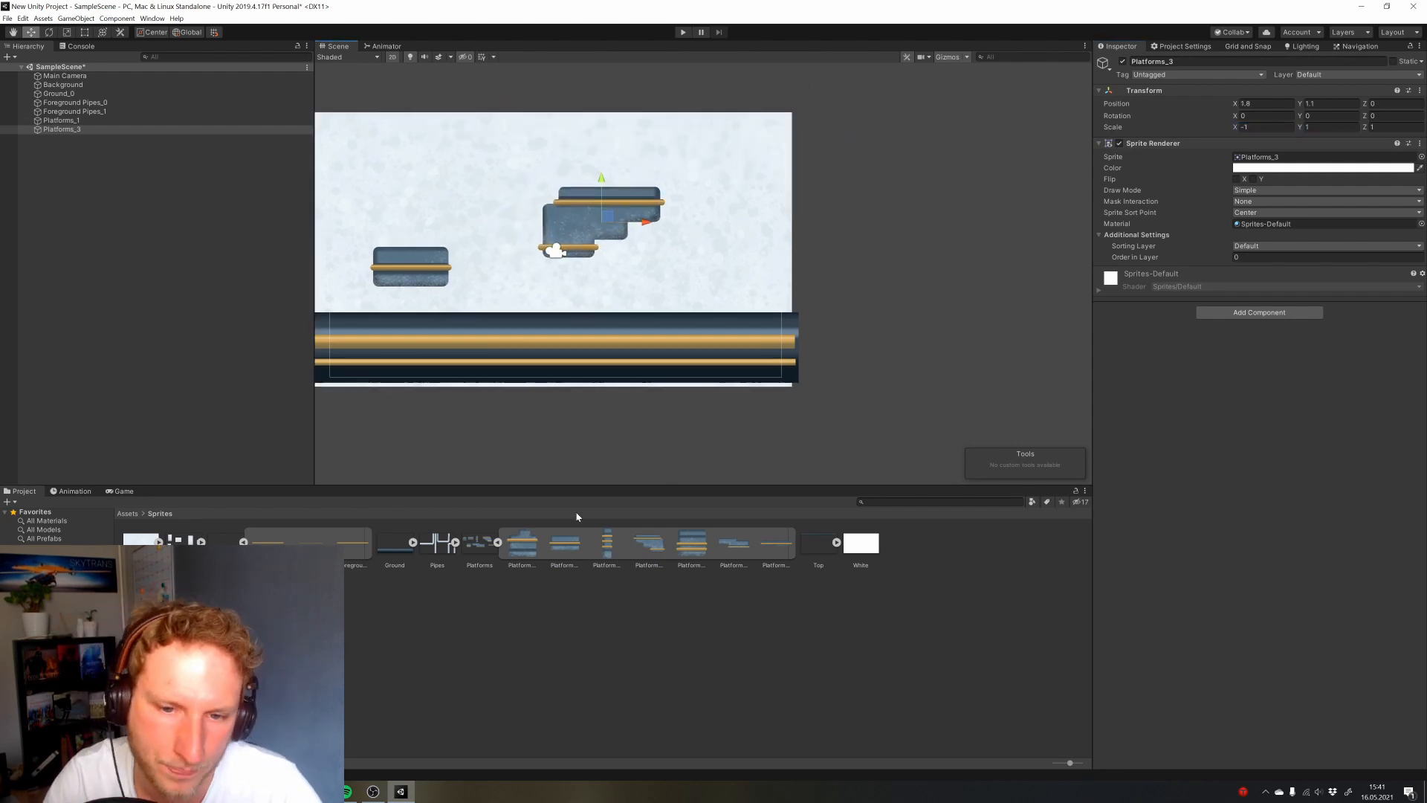
pyautogui.moveTo(607, 542); pyautogui.dragTo(748, 239)
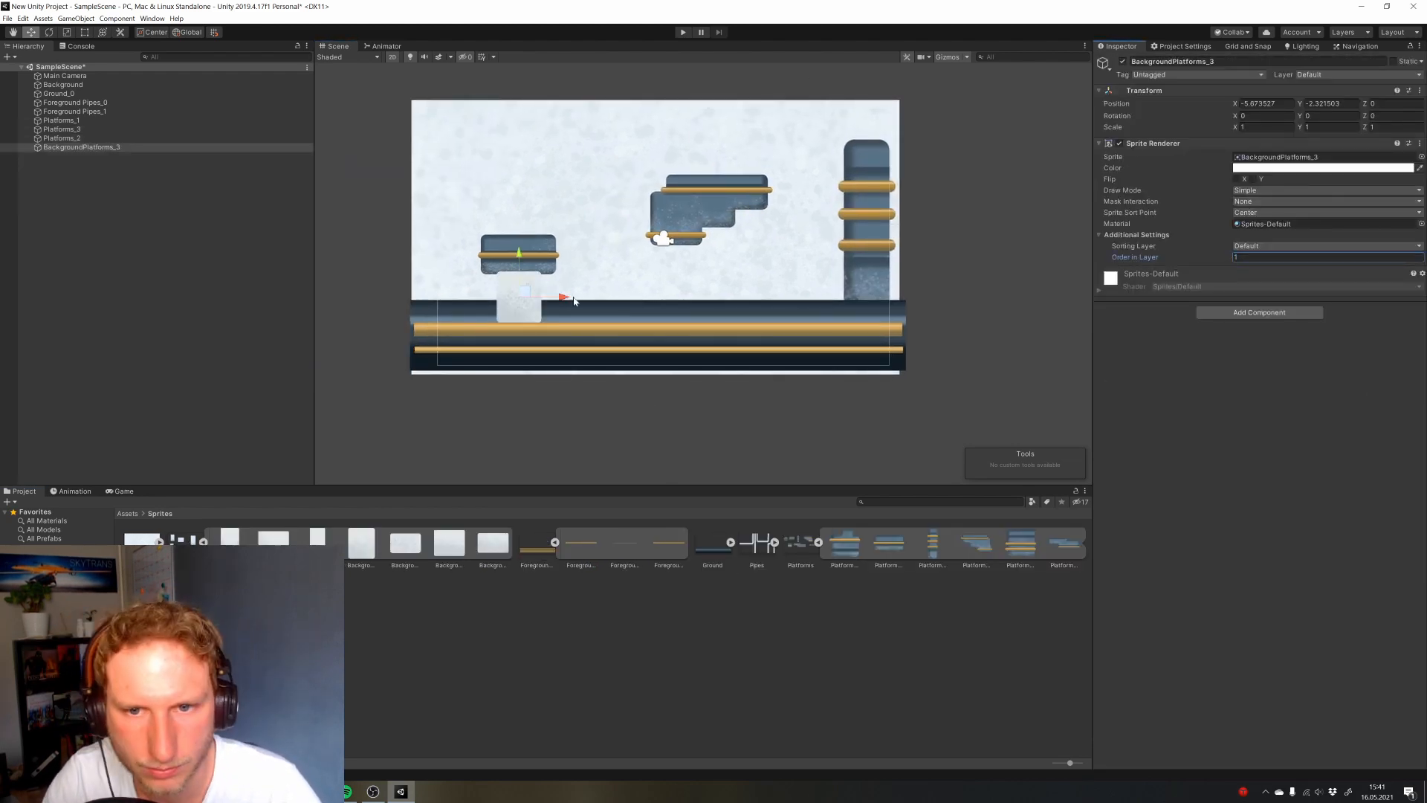
# Add BackgroundPlatforms_3 and BackgroundPlatforms_6 to the scene and set the Background's Order in Layer to -50
pyautogui.click(267, 300)
pyautogui.moveTo(493, 543); pyautogui.dragTo(642, 243)
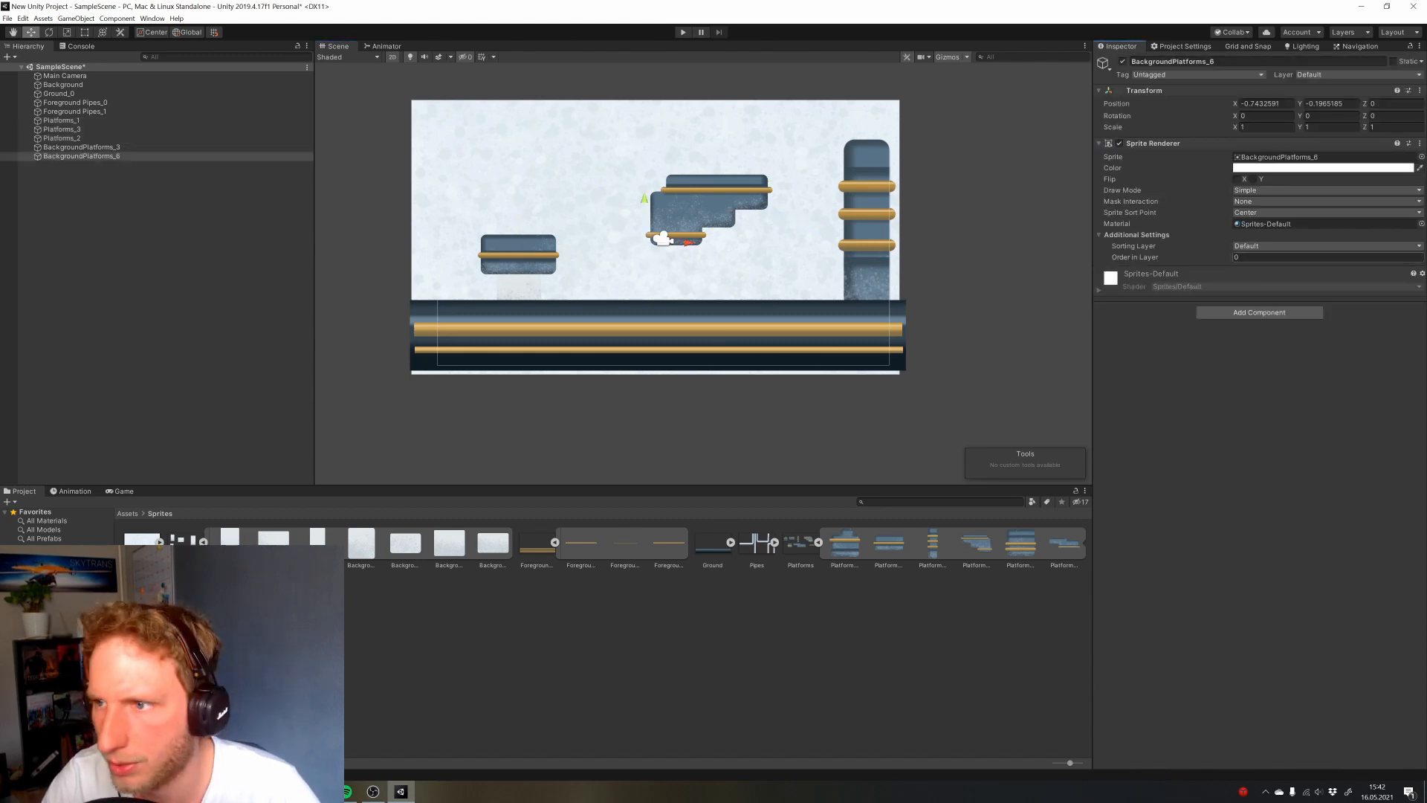
pyautogui.click(62, 85)
pyautogui.click(1263, 257)
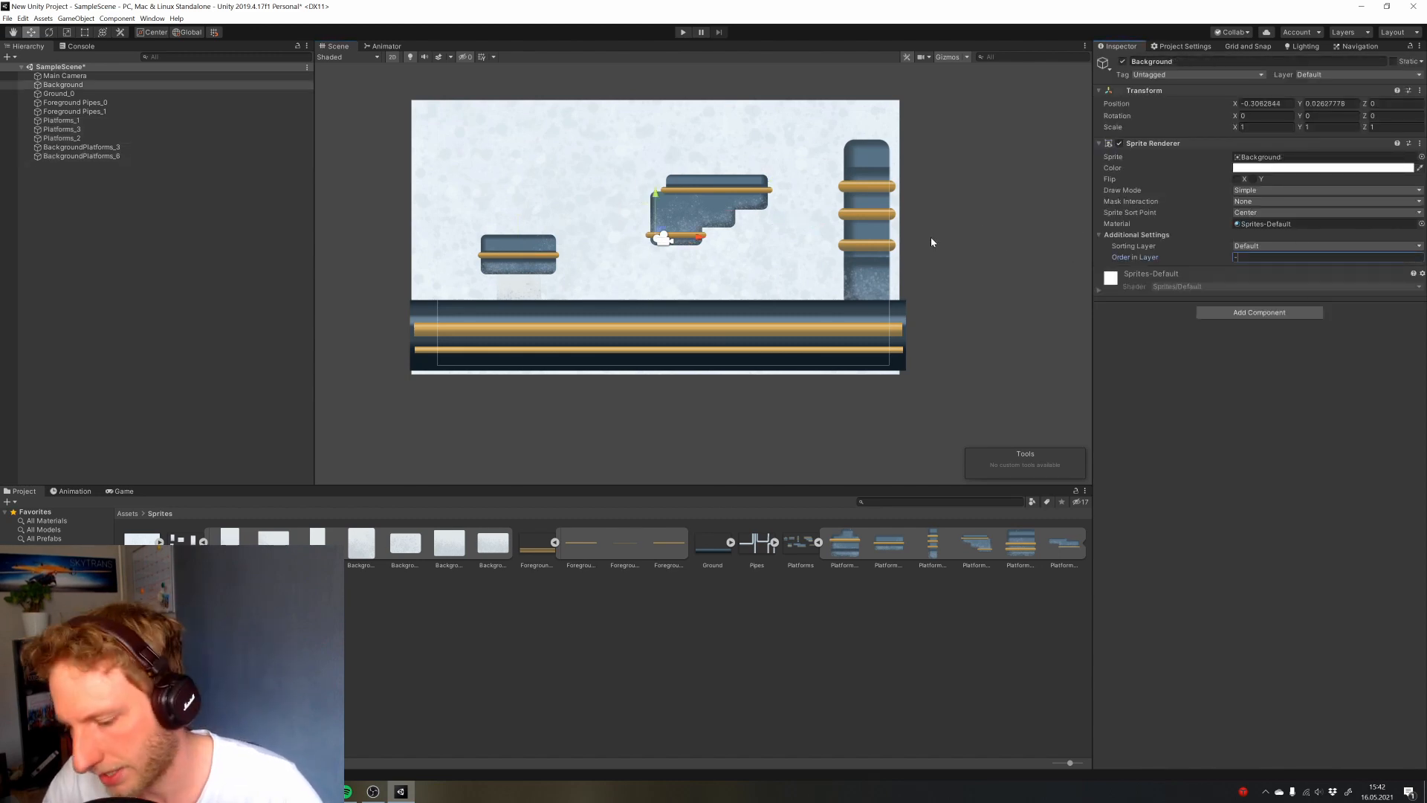
pyautogui.write('-50')
# Enlarge BackgroundPlatforms_6 behind the middle platform, and move BackgroundPlatforms_3 to the scene's left edge, scaled to about 1.7
pyautogui.click(642, 243)
pyautogui.press('r')
pyautogui.moveTo(642, 244); pyautogui.dragTo(688, 236)
pyautogui.press('w')
pyautogui.moveTo(519, 288); pyautogui.dragTo(464, 279)
pyautogui.press('r')
pyautogui.moveTo(463, 280); pyautogui.dragTo(513, 271)
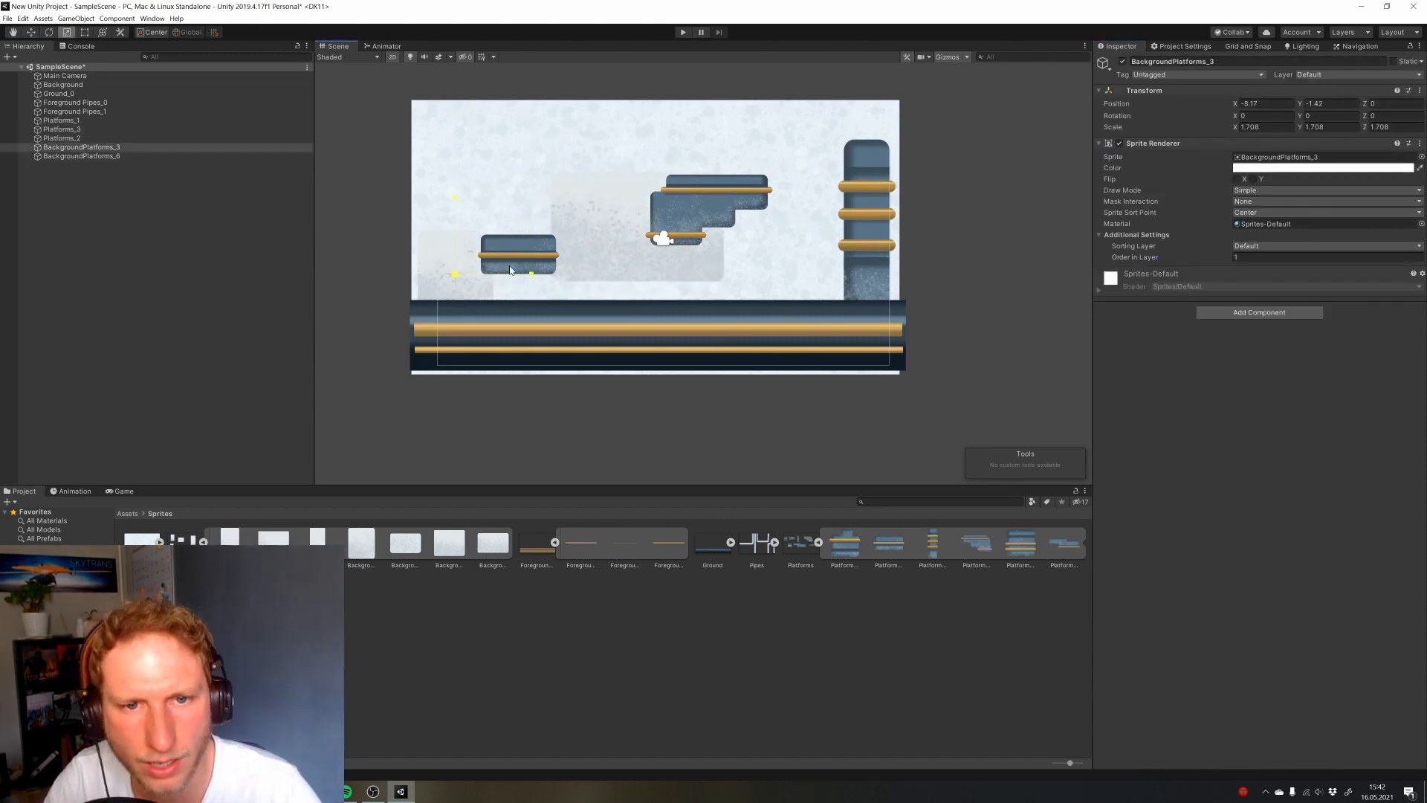
# Place BackgroundPlatforms_2 at the scene's upper right and Pipes_0 at the upper left, giving the pipe Order in Layer 5
pyautogui.moveTo(317, 541); pyautogui.dragTo(862, 142)
pyautogui.click(775, 541)
pyautogui.moveTo(801, 542); pyautogui.dragTo(482, 64)
pyautogui.click(1263, 257)
pyautogui.write('5w')
pyautogui.click(123, 490)
pyautogui.click(24, 490)
# Place Pipes_2 with Order in Layer 5 and the Top_0 strip along the scene's upper edge
pyautogui.moveTo(888, 542); pyautogui.dragTo(727, 75)
pyautogui.click(1264, 256)
pyautogui.write('5')
pyautogui.moveTo(360, 594); pyautogui.dragTo(652, 111)
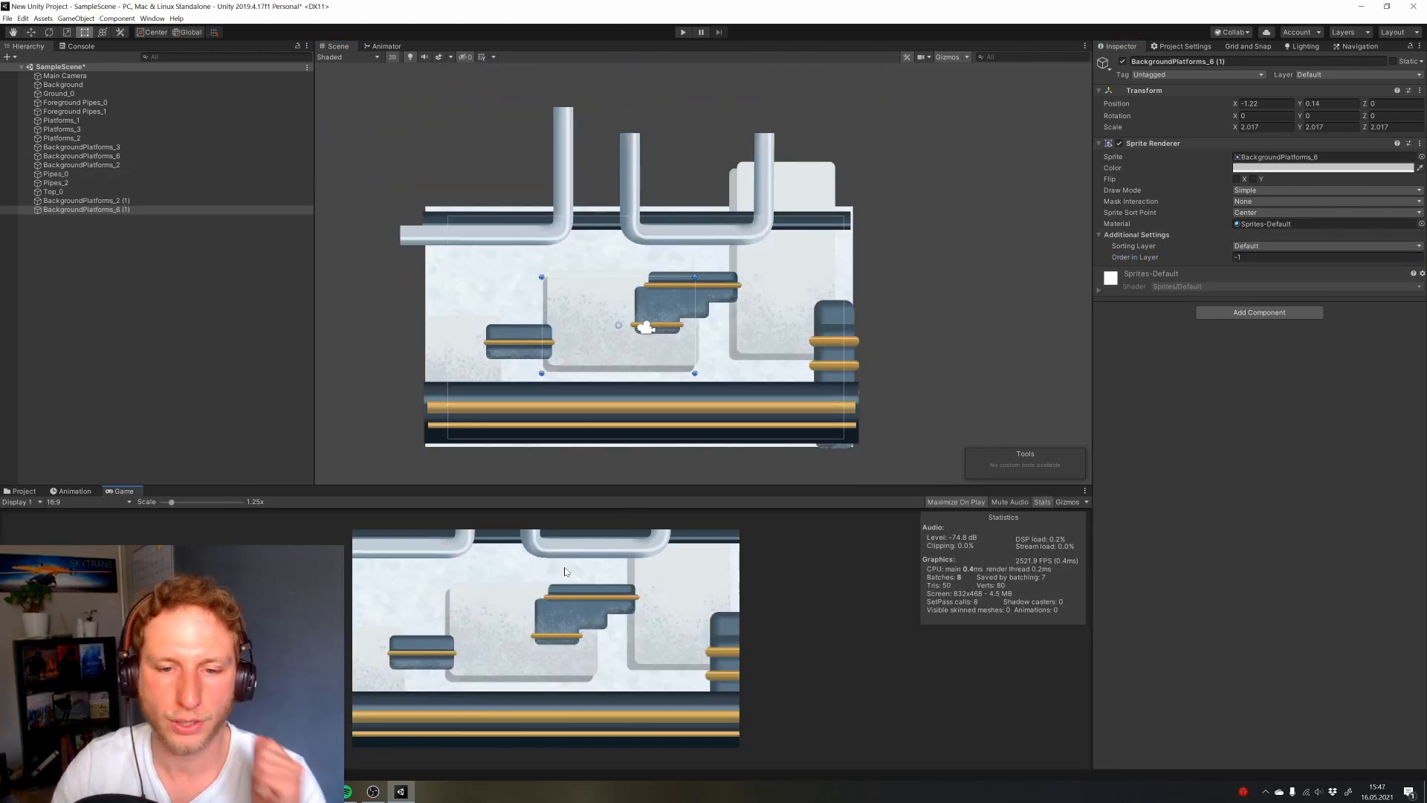
pyautogui.click(684, 33)
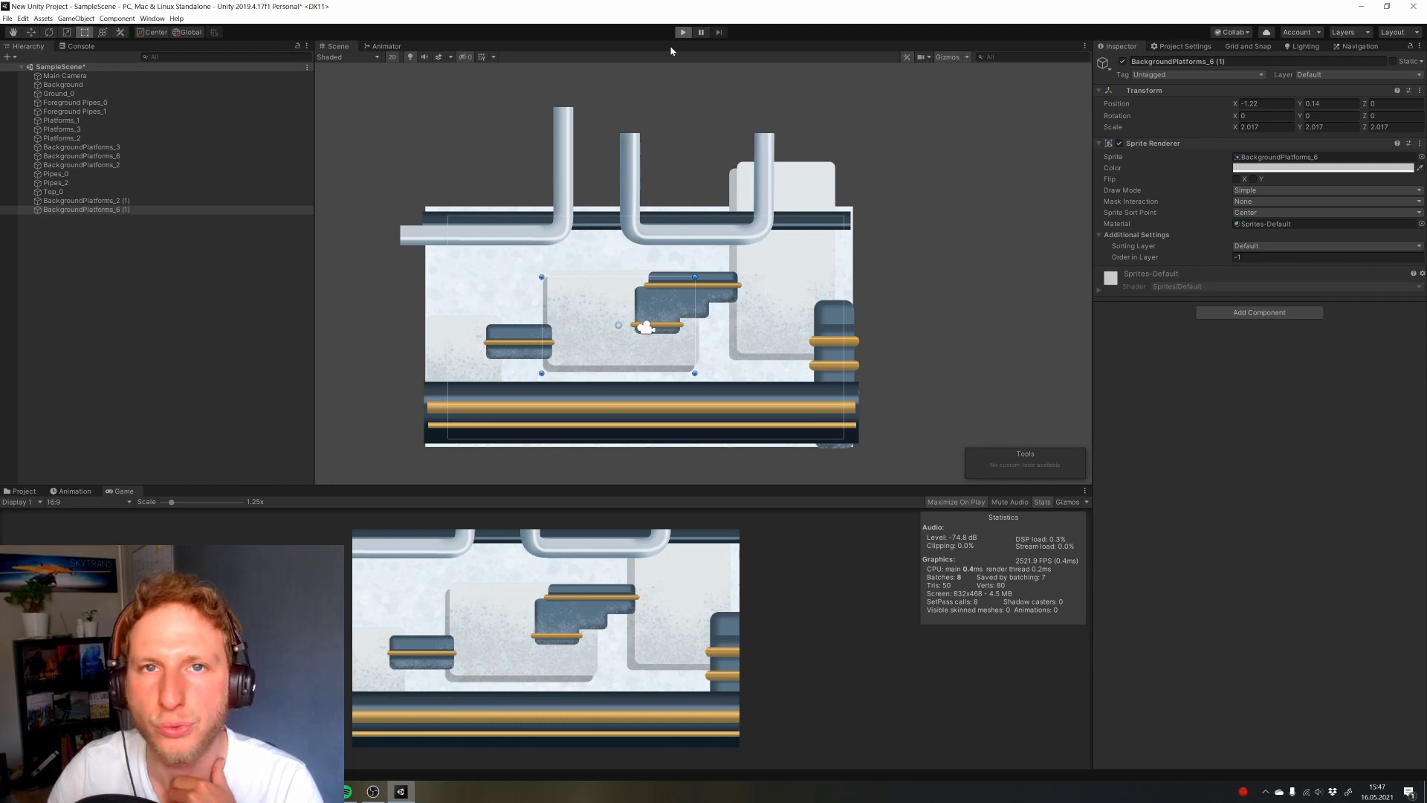